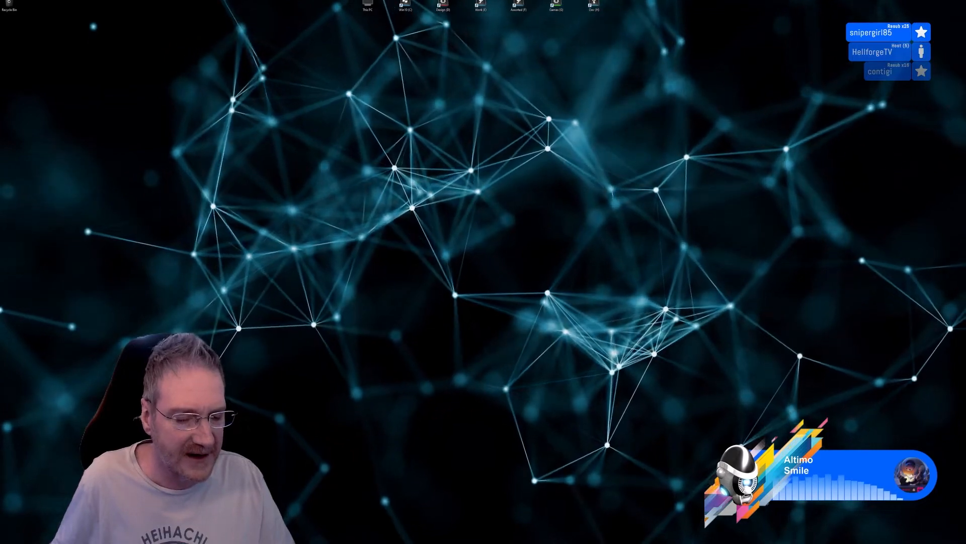
Switch to the kitchen scene in 3ds Max, look at the Bake to Texture dialog, and close it
key("alt+Tab")
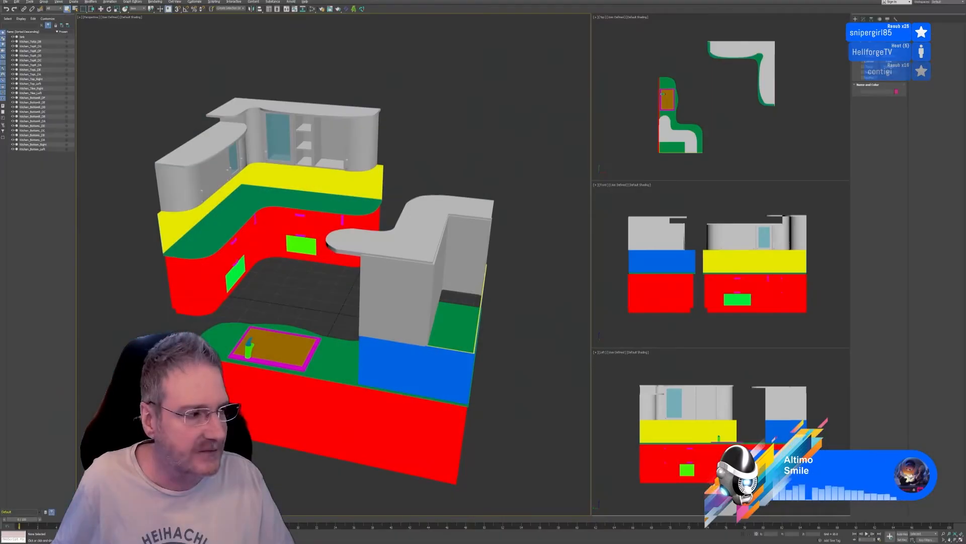
key("super+d")
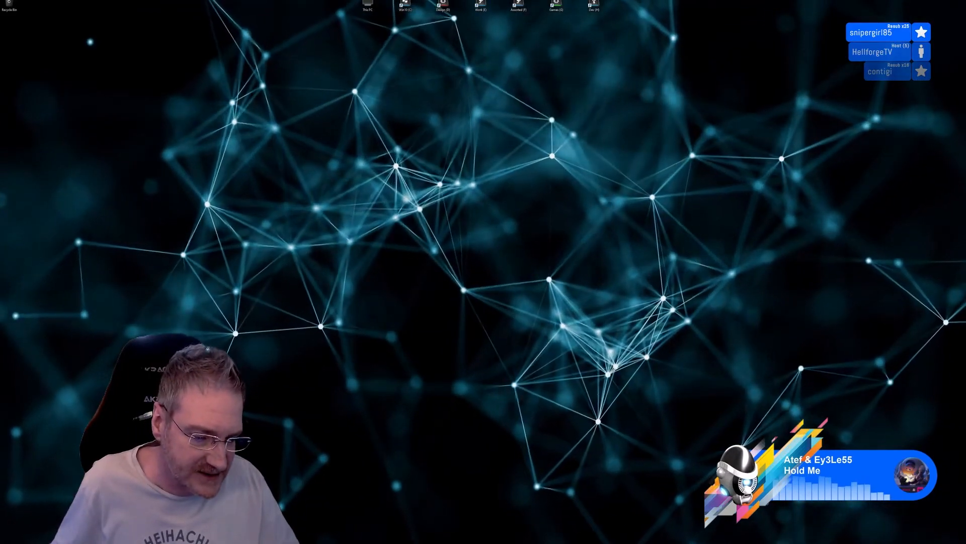
key("alt+Tab")
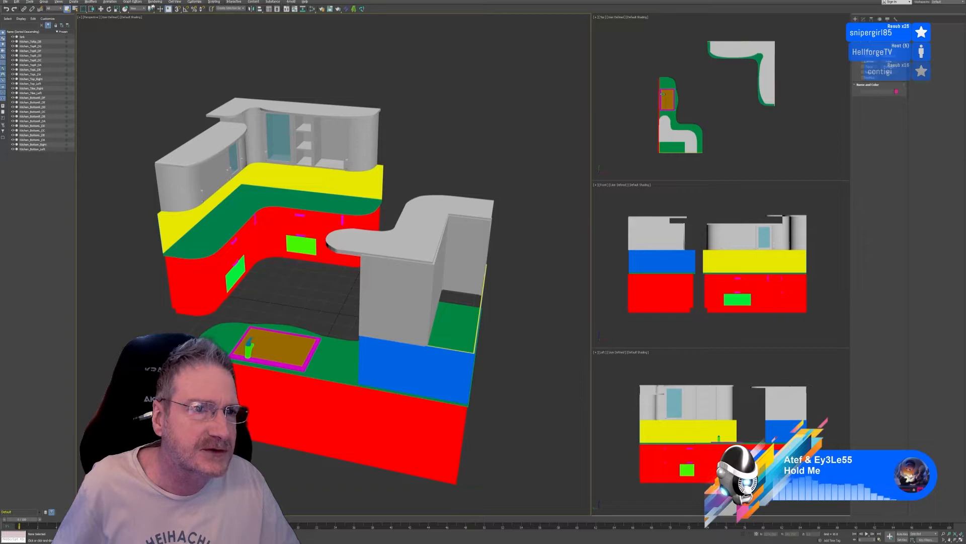
left_click(155, 2)
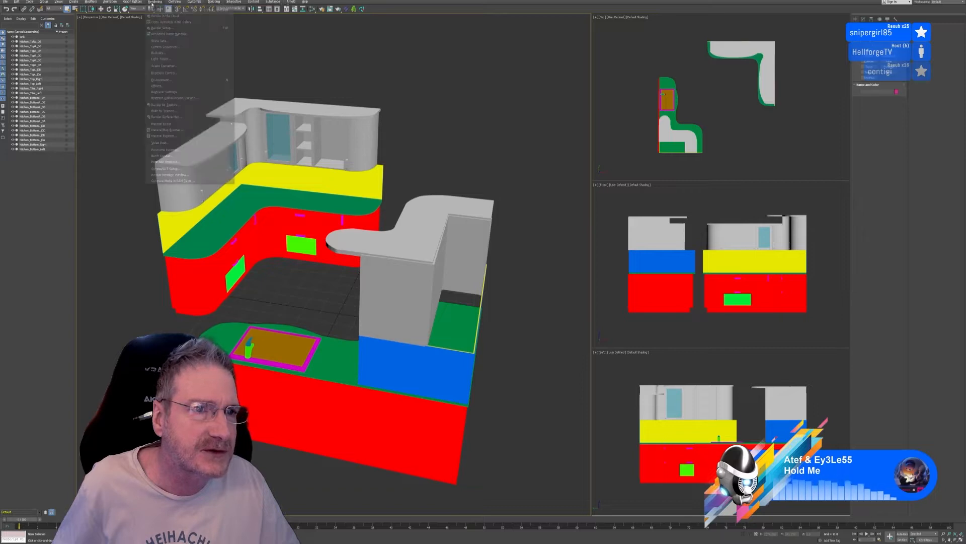
left_click(179, 106)
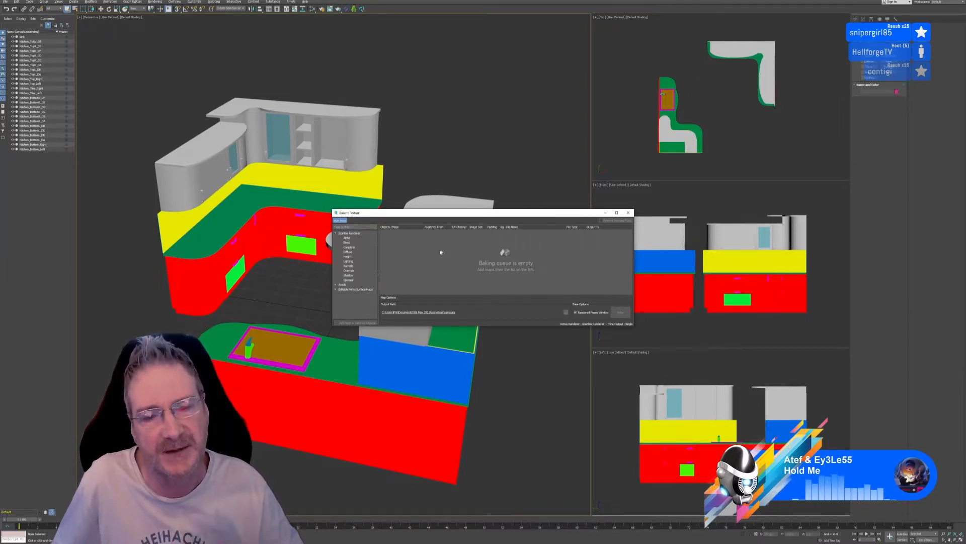
left_click(628, 214)
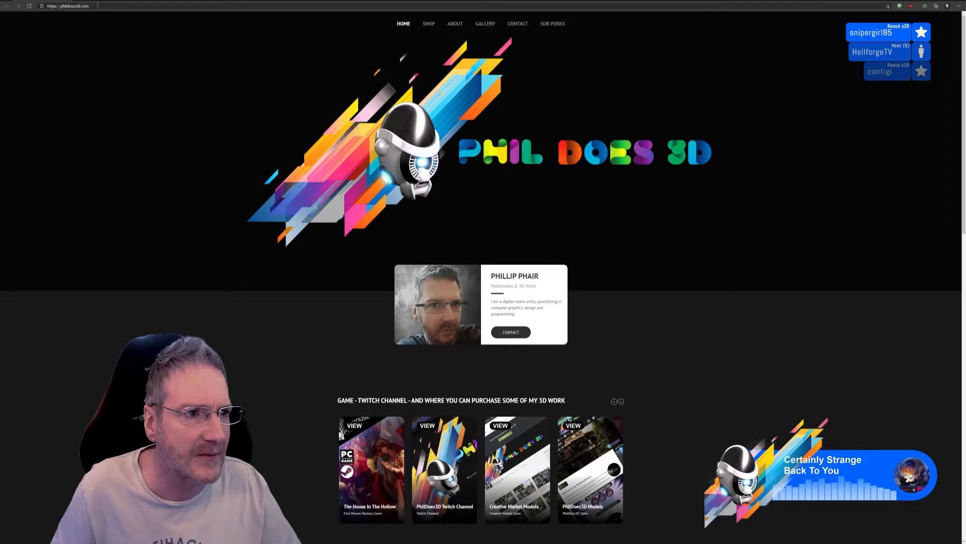
Switch to the web browser and go to google.com
left_click(95, 6)
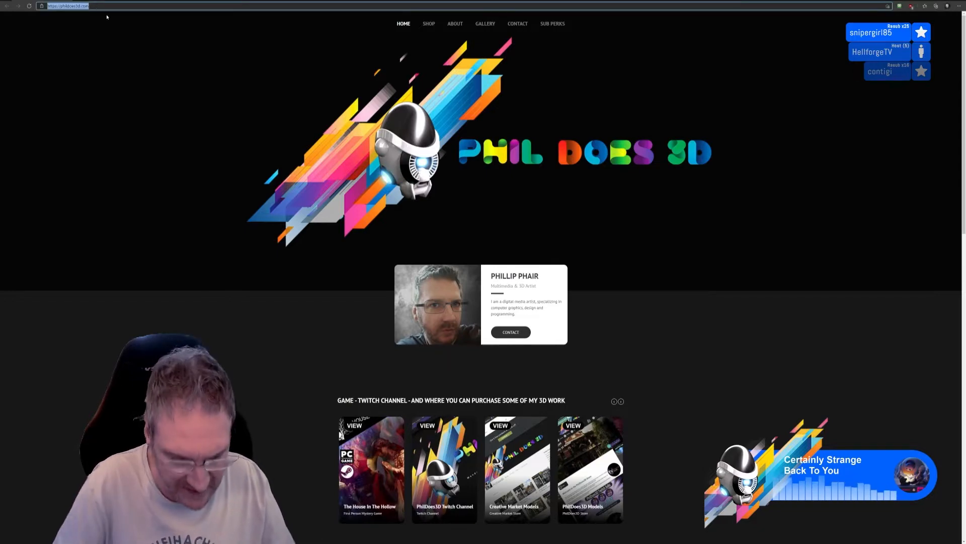
scroll(267, 13, "down", 15)
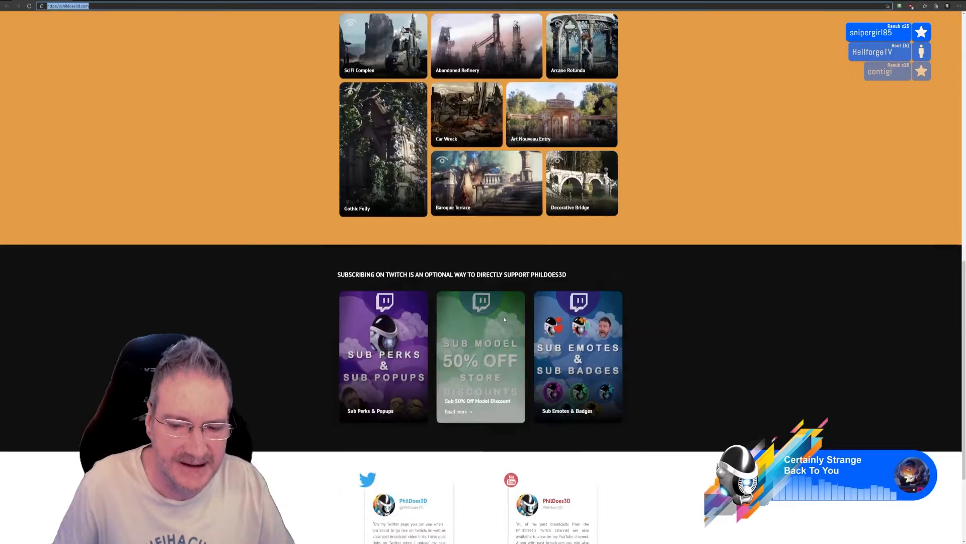
scroll(190, 91, "up", 15)
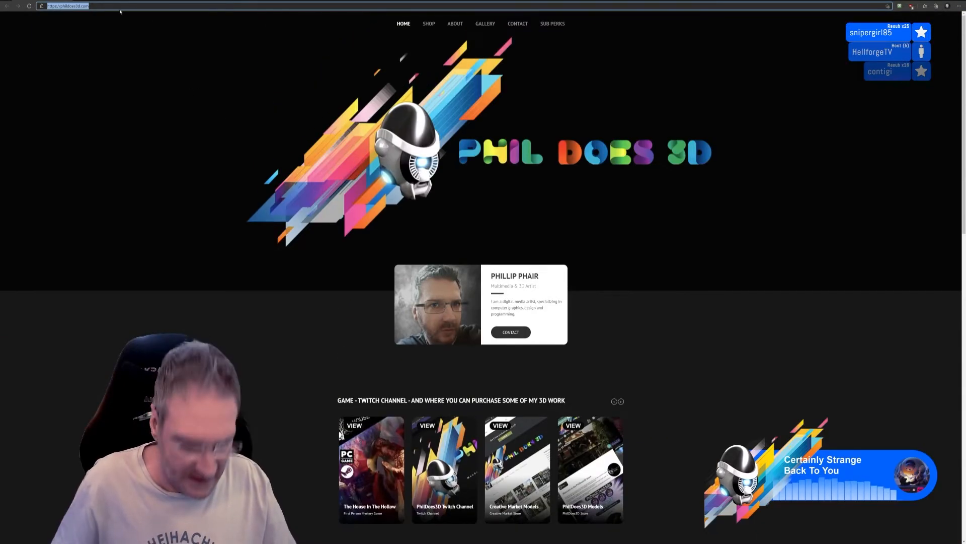
type("google.c")
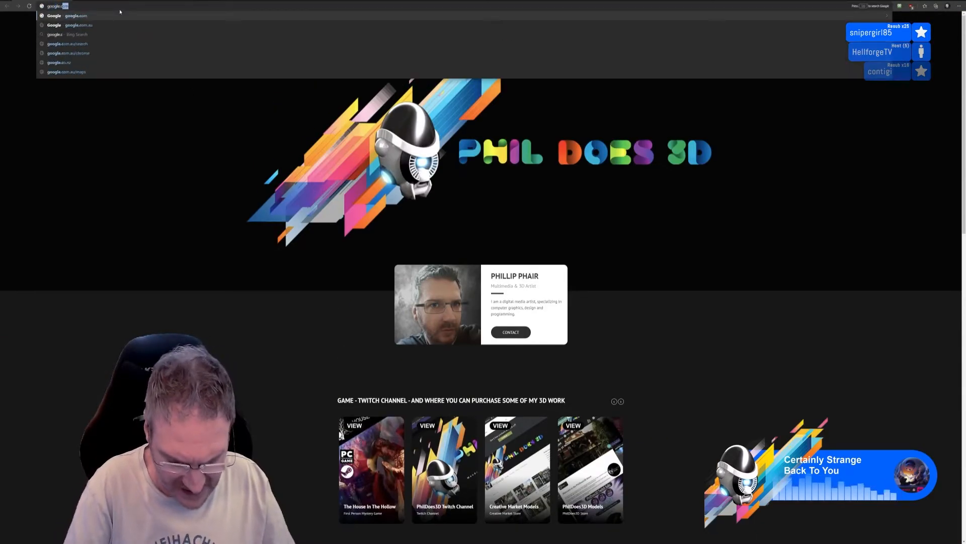
type("om")
key("Return")
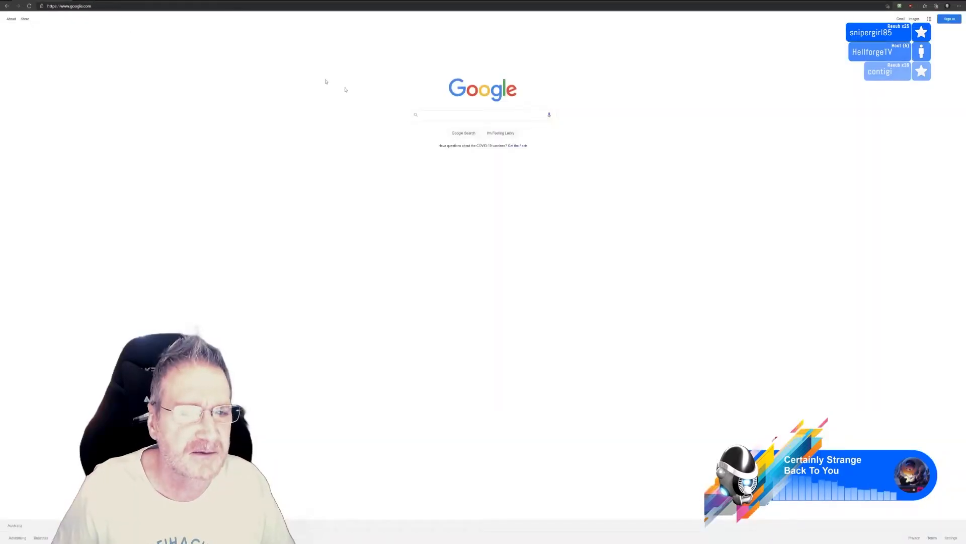
Search Google for "mari" and open Foundry's Mari 3D Texture Painting Software page
type("mar")
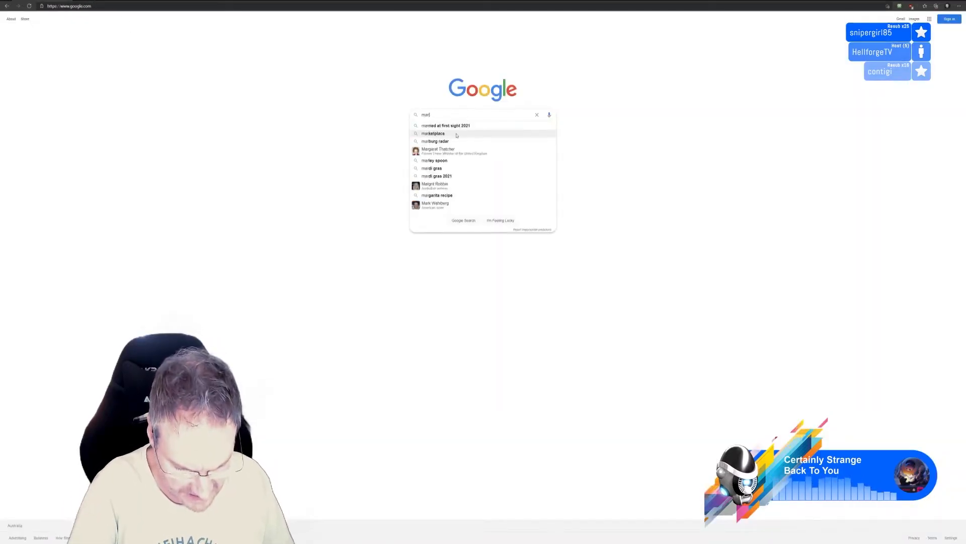
type("i")
key("Return")
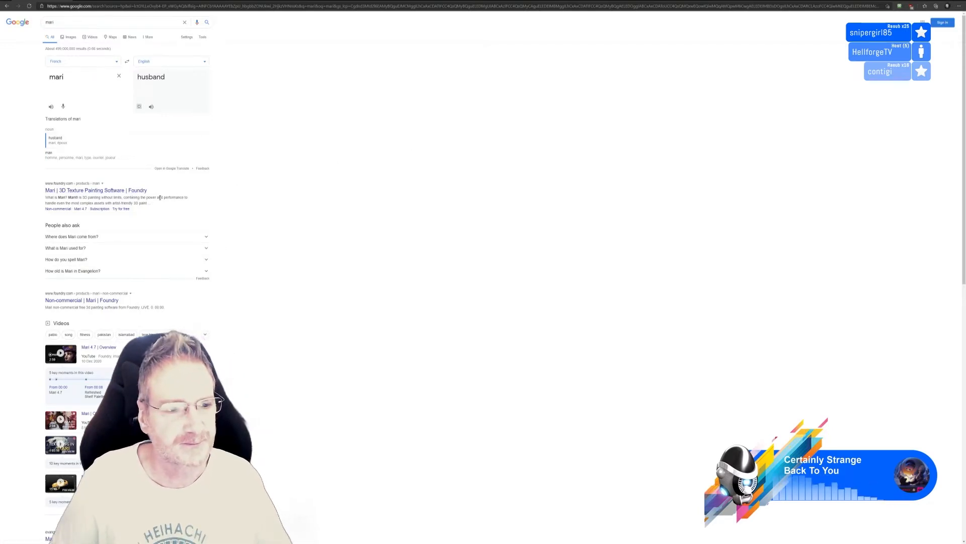
left_click(141, 190)
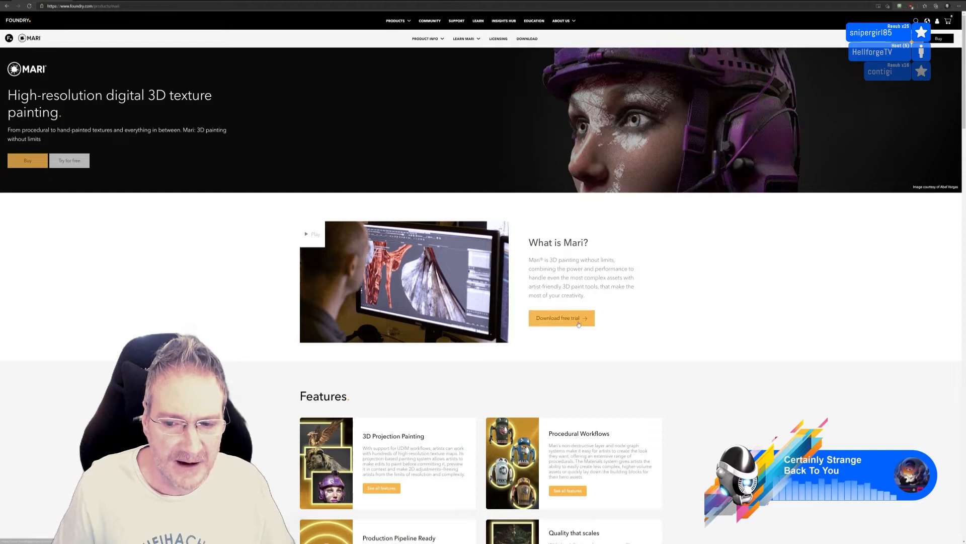
Open Foundry's Education page and review its free student license, discount and learning offers
left_click(580, 325)
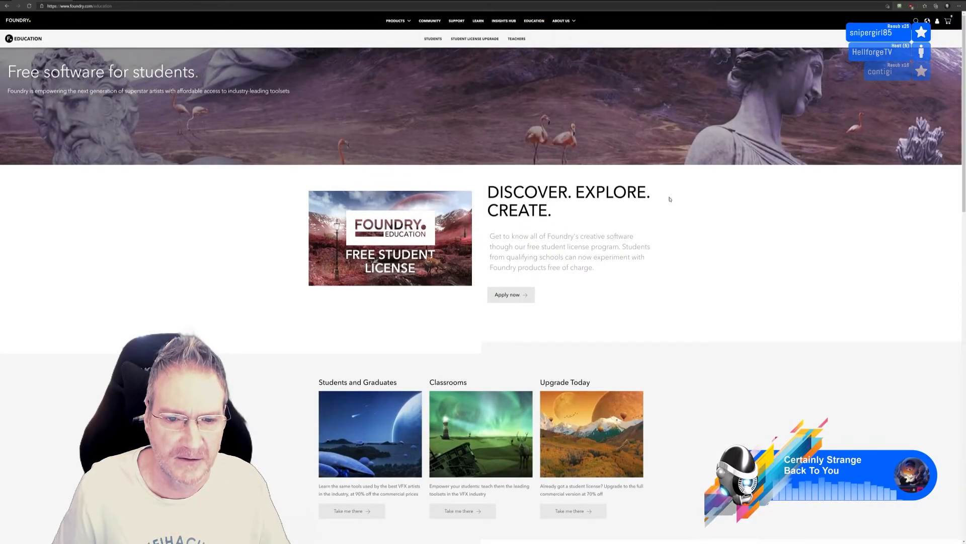
scroll(669, 199, "down", 2)
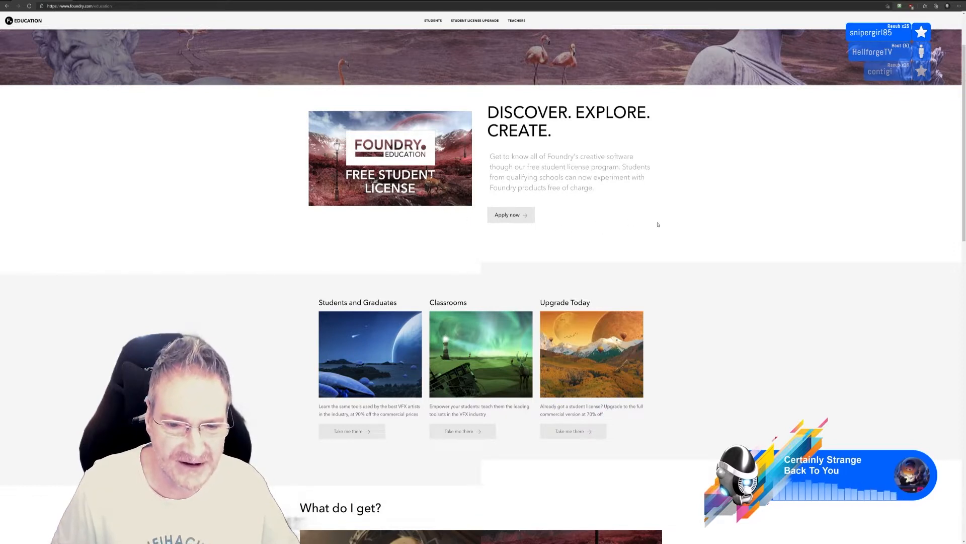
scroll(652, 219, "down", 3)
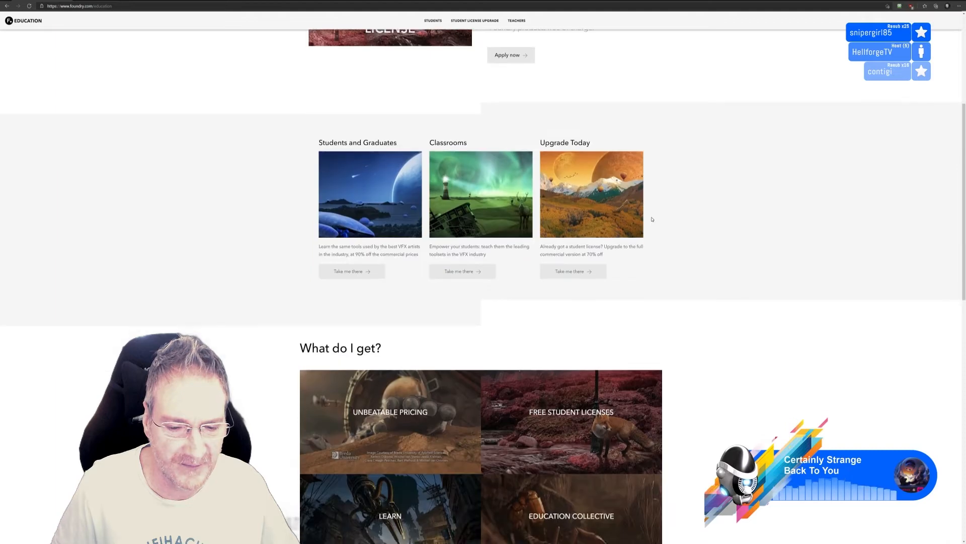
scroll(653, 218, "down", 3)
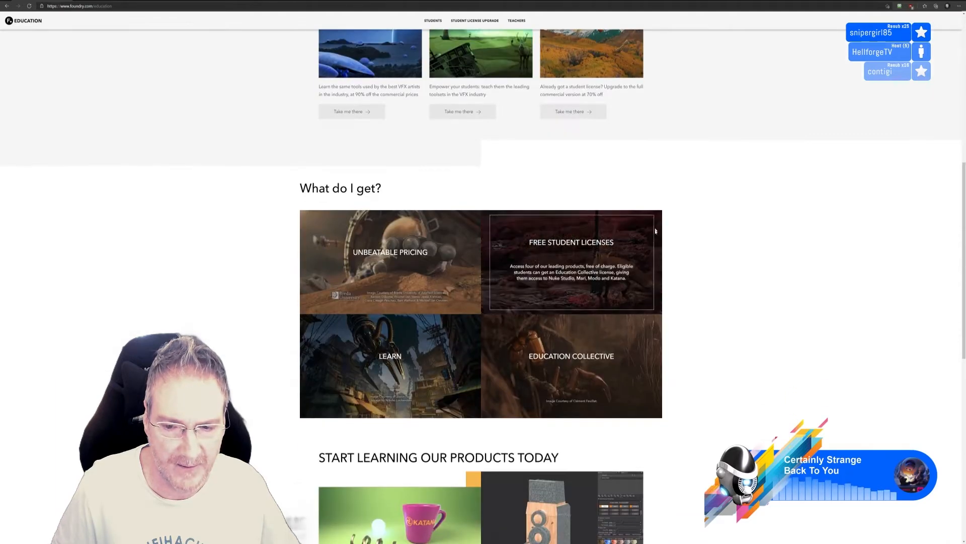
scroll(722, 302, "down", 6)
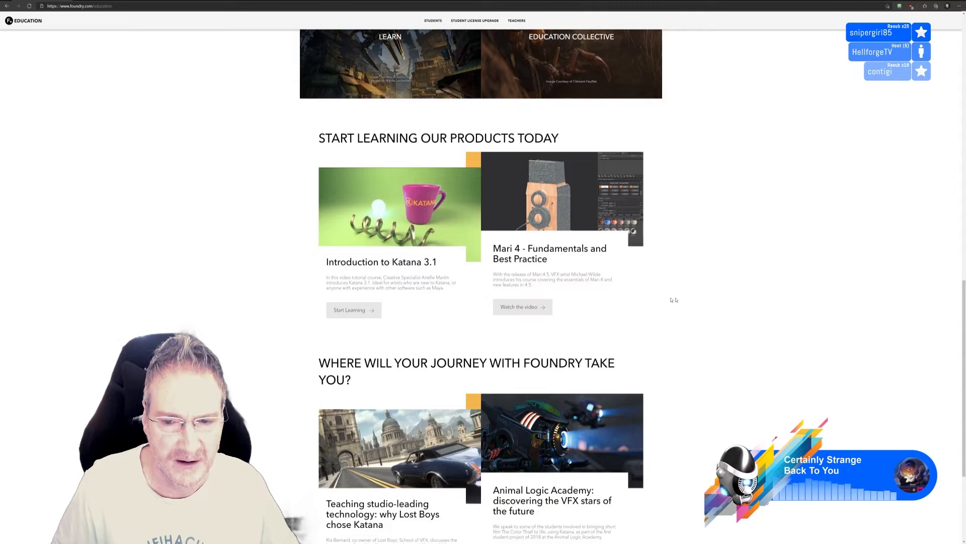
scroll(675, 324, "down", 3)
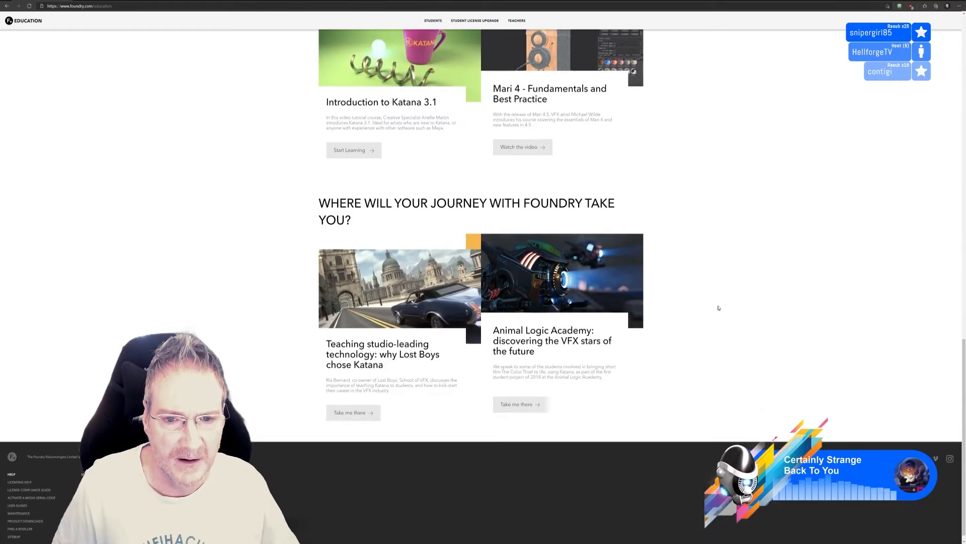
scroll(714, 299, "up", 10)
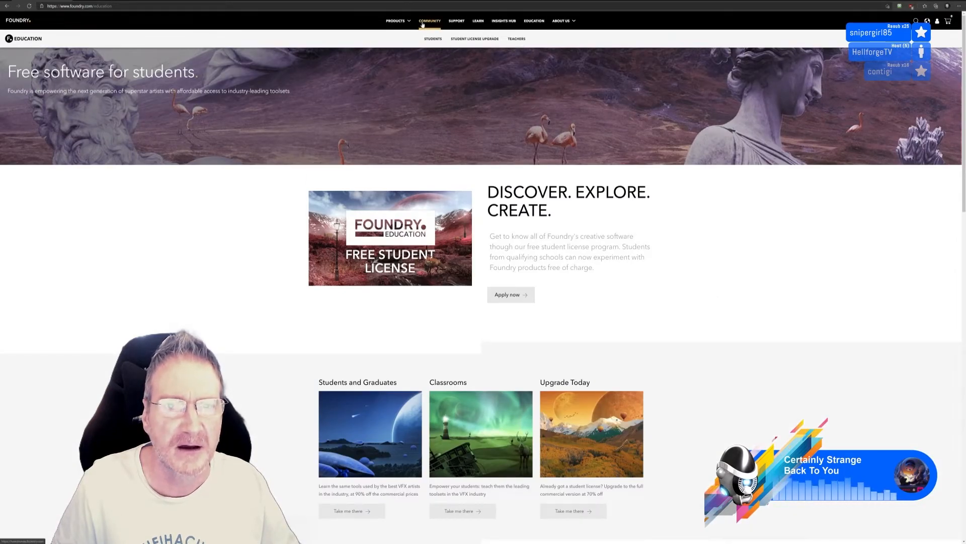
Return to the Mari product page and open its licensing information
left_click(398, 23)
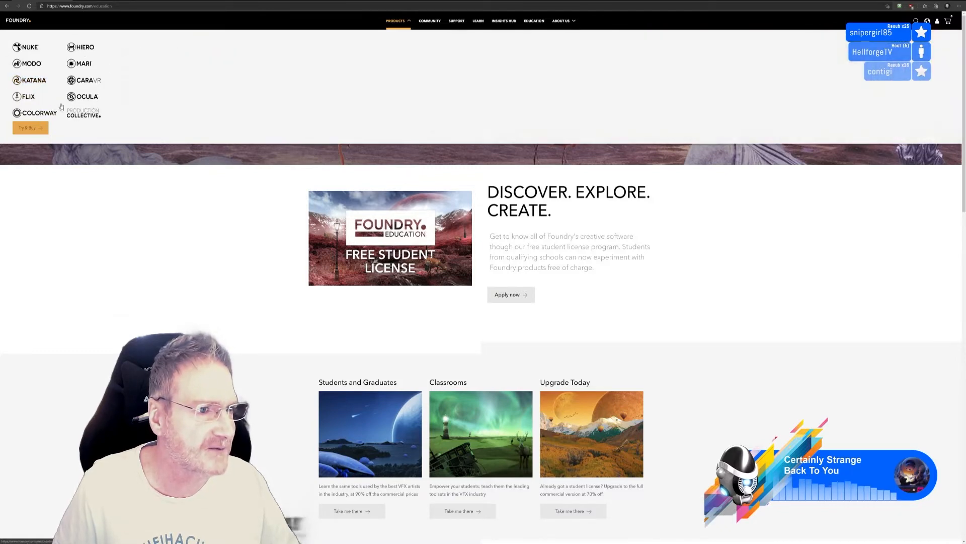
left_click(85, 64)
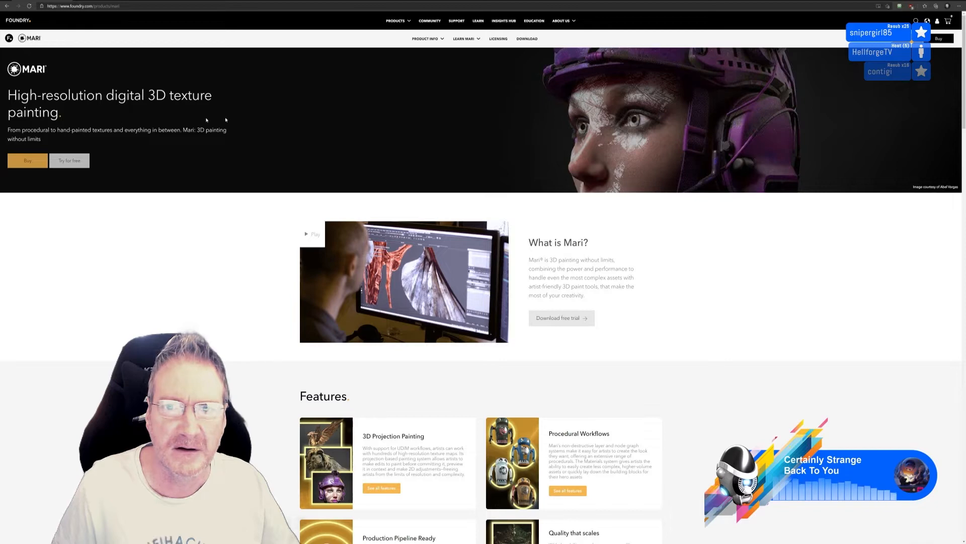
left_click(508, 40)
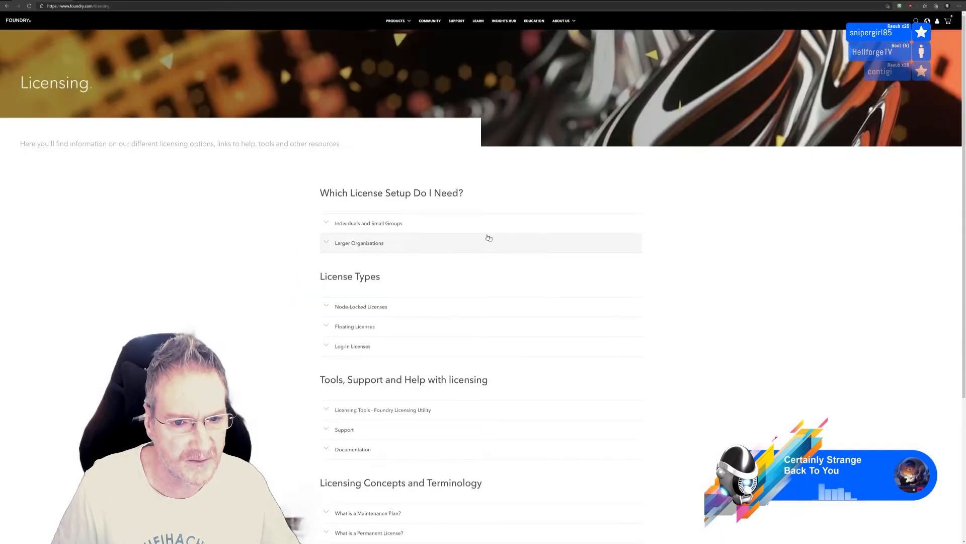
Read the licensing sections on Individuals and Small Groups and on Licensing Tools - Foundry Licensing Utility
left_click(367, 224)
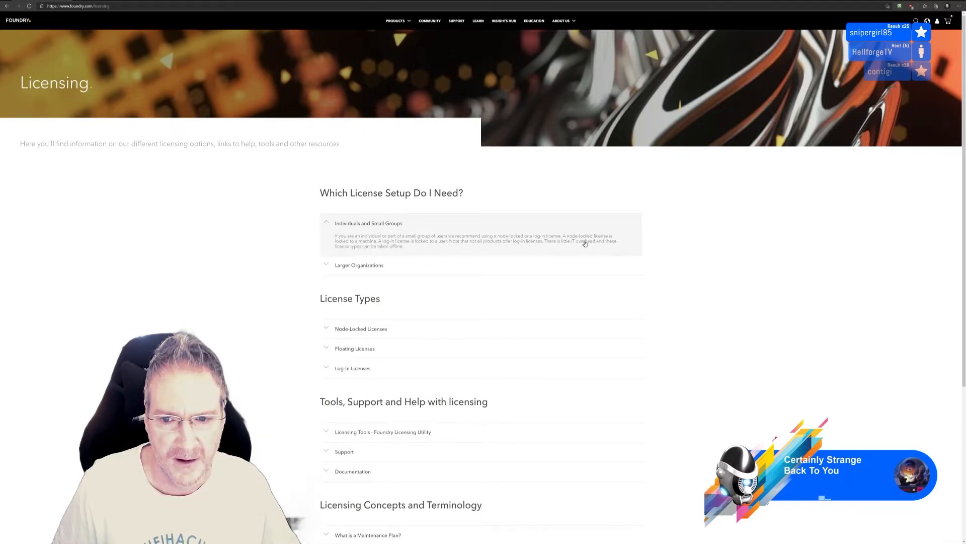
scroll(584, 243, "down", 3)
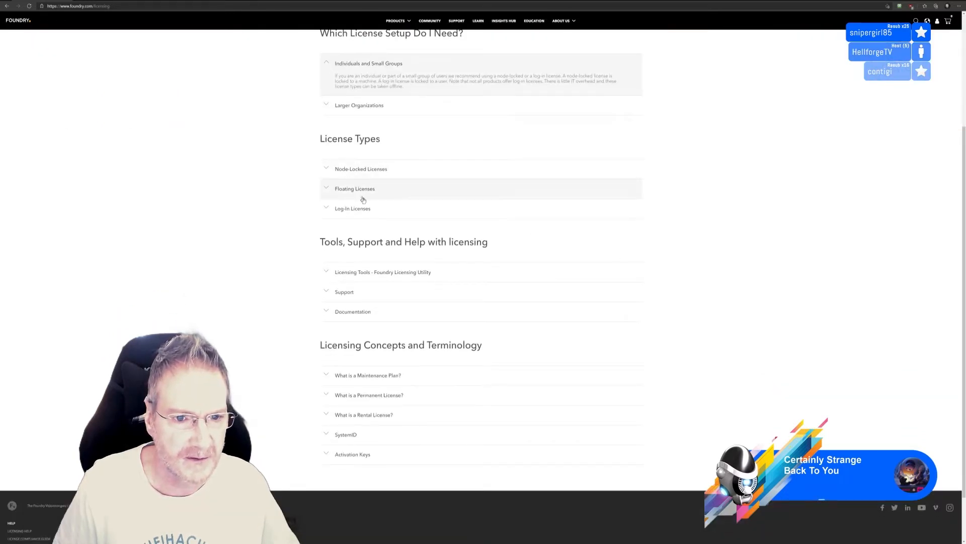
scroll(435, 289, "down", 1)
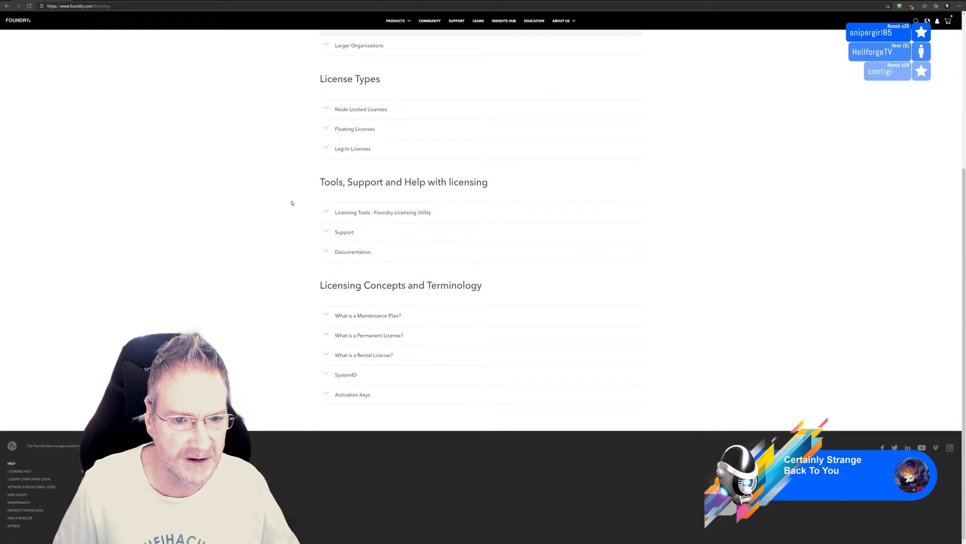
left_click(347, 212)
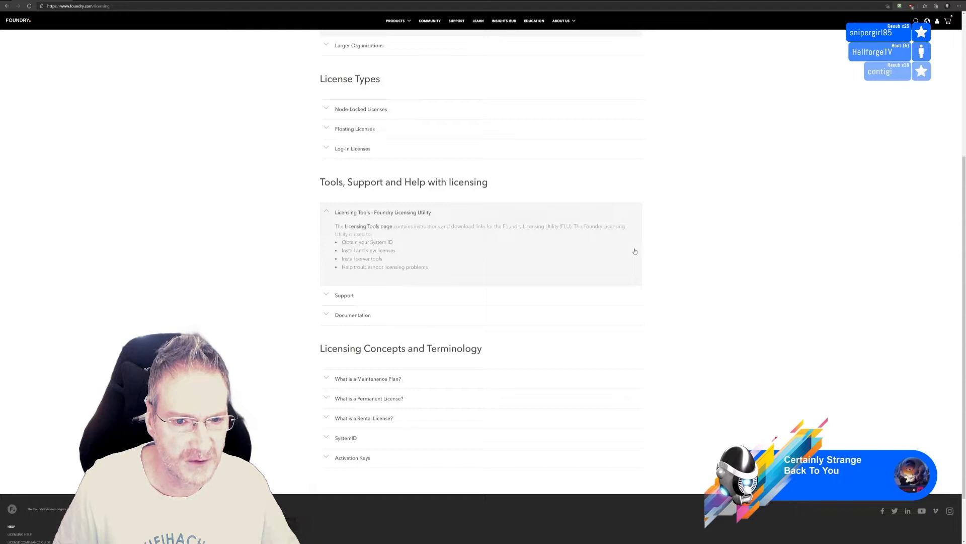
scroll(652, 271, "down", 1)
scroll(652, 280, "up", 5)
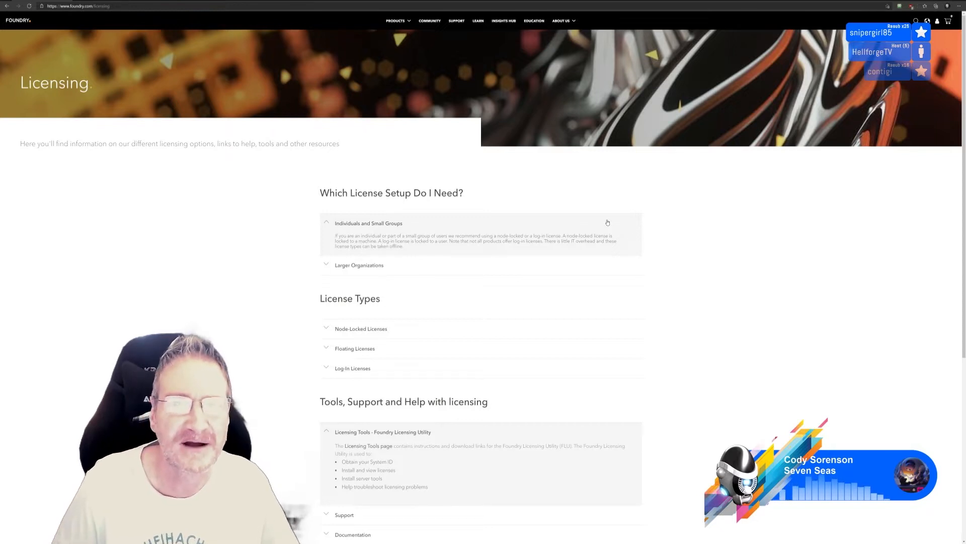
Go back to the Mari product page's Pricing section and highlight the purchase and monthly subscription prices for comparison
left_click(406, 24)
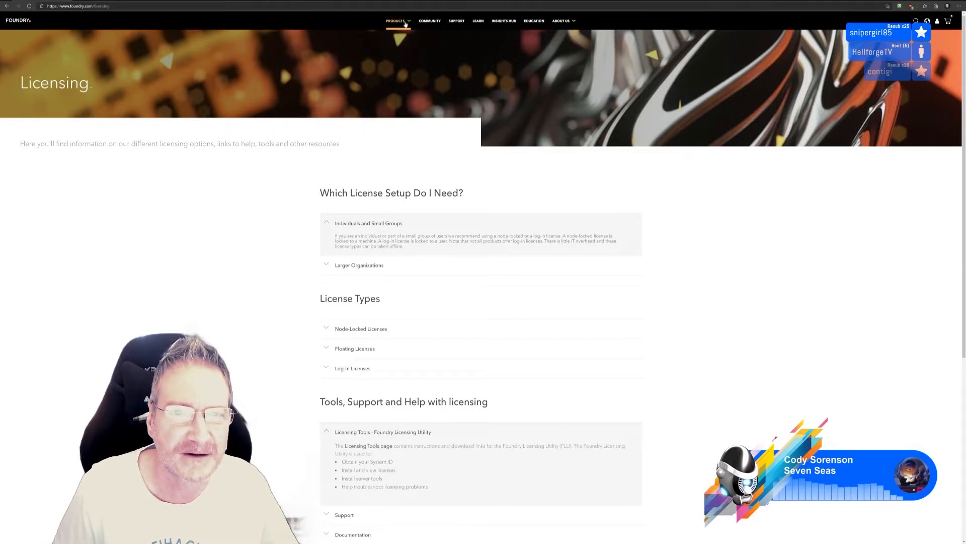
left_click(405, 23)
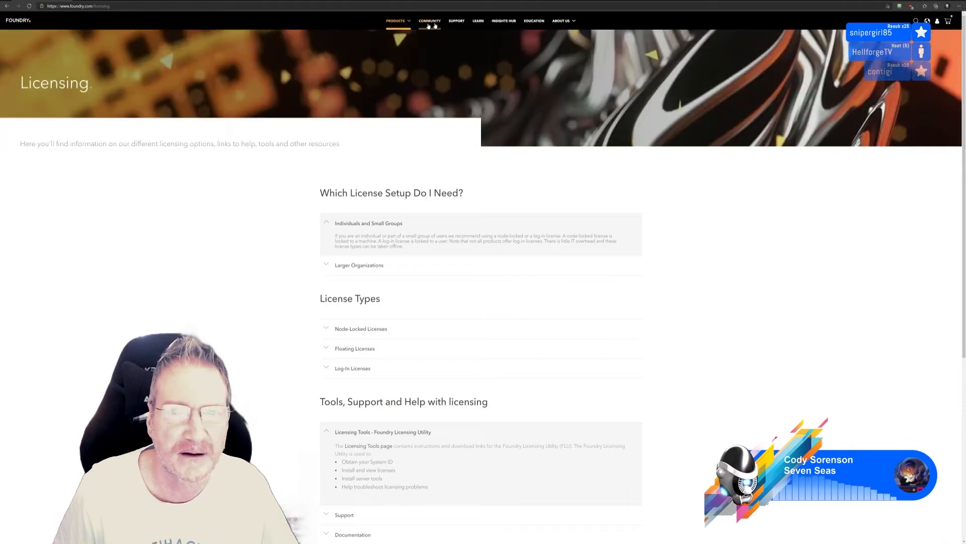
left_click(6, 6)
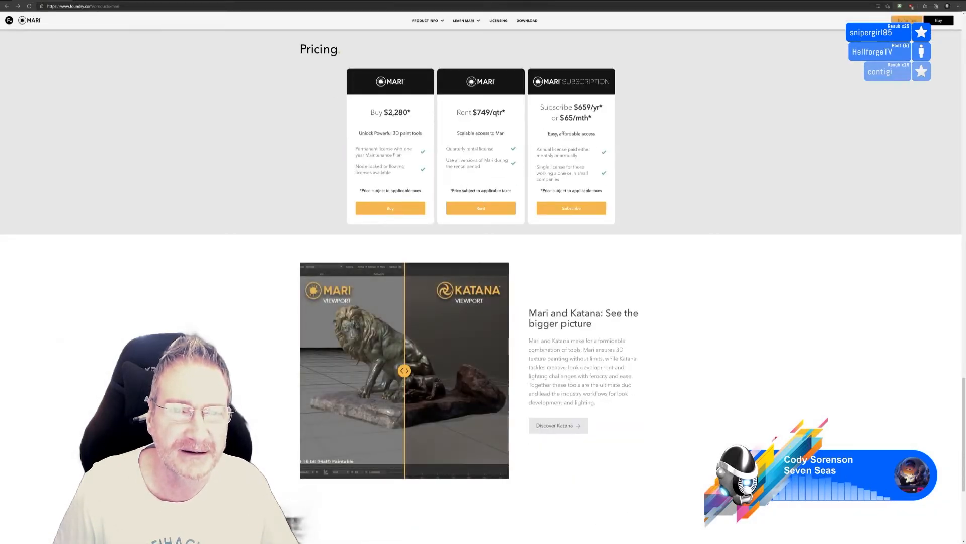
left_click_drag(384, 113, 411, 114)
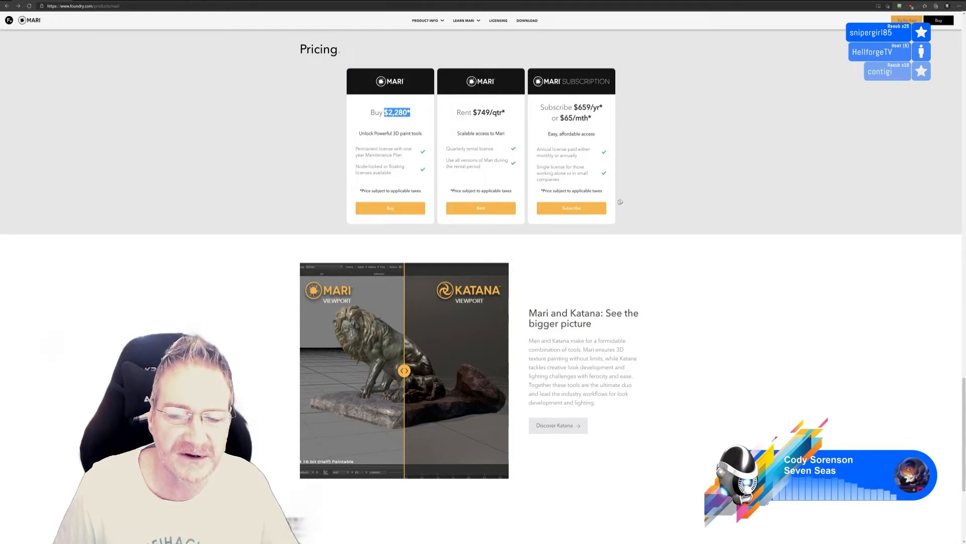
mouse_move(552, 119)
left_mouse_down()
mouse_move(590, 126)
mouse_move(560, 118)
left_mouse_up()
left_click(591, 126)
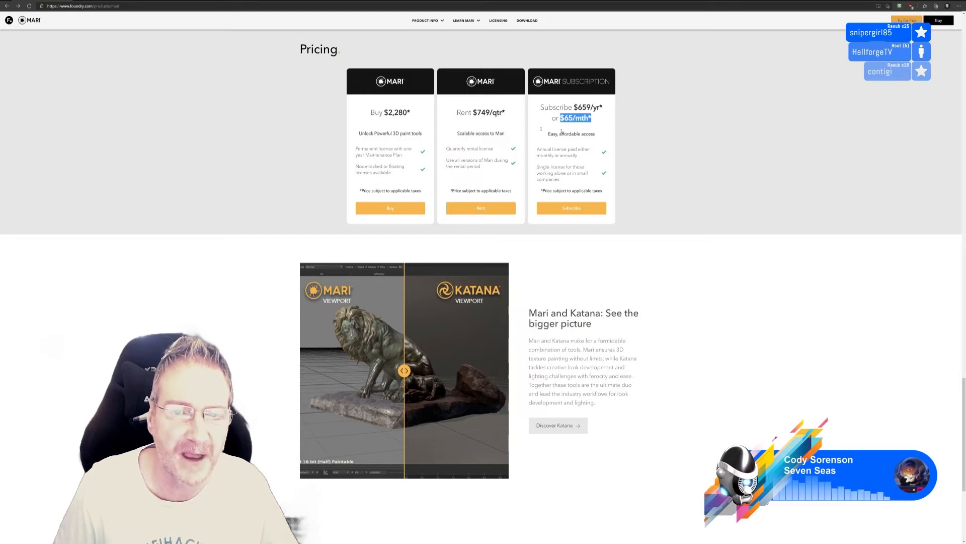
triple_click(377, 112)
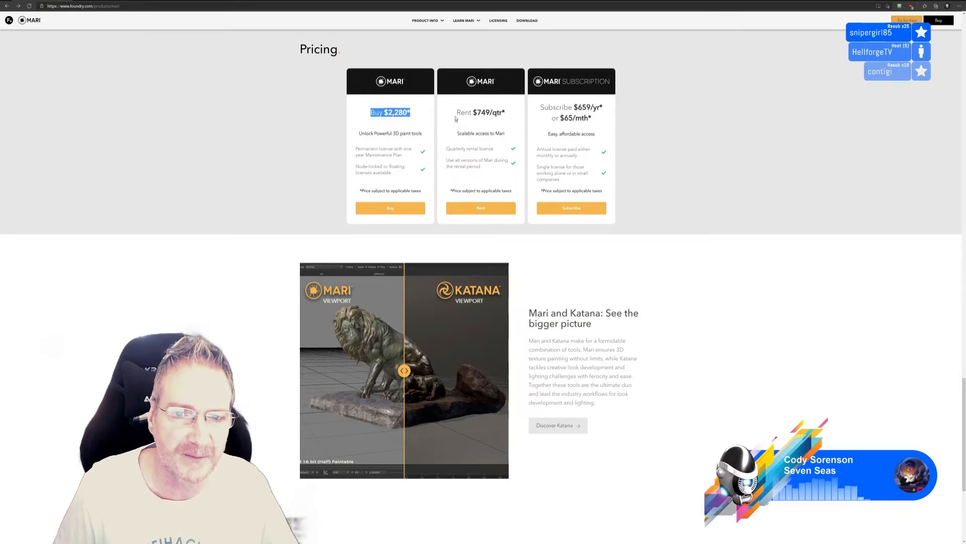
Highlight the $749/qtr rental price and the $65/mth subscription price in the Mari Pricing section
triple_click(510, 117)
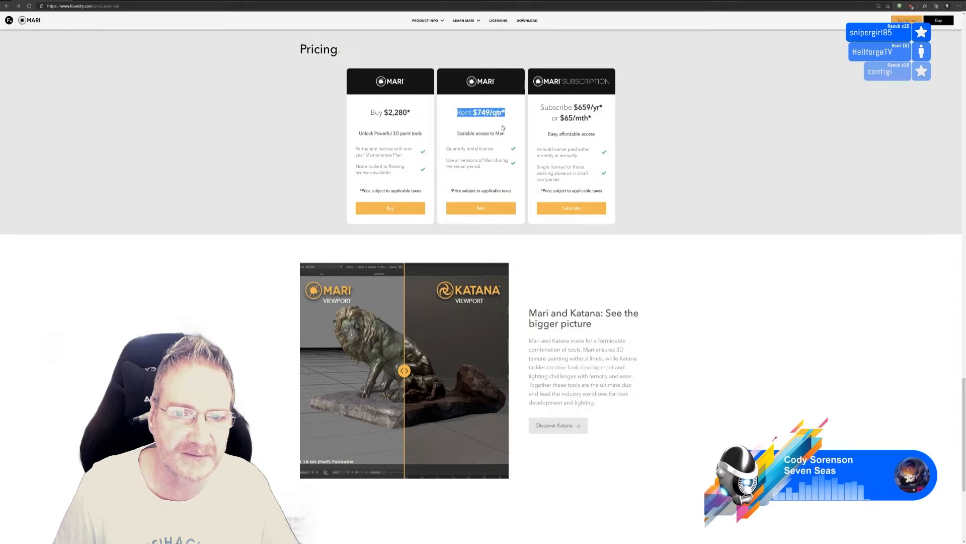
left_click_drag(564, 118, 588, 118)
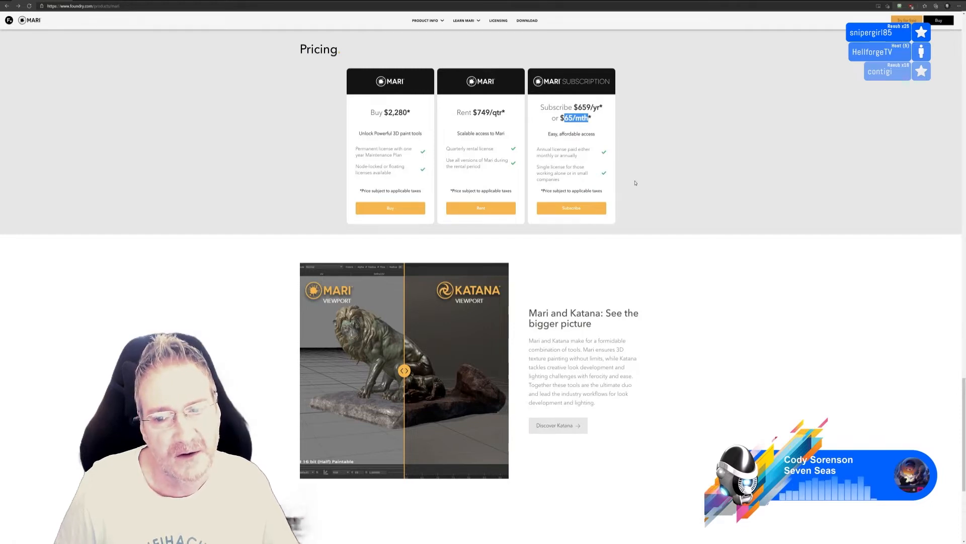
scroll(639, 184, "down", 3)
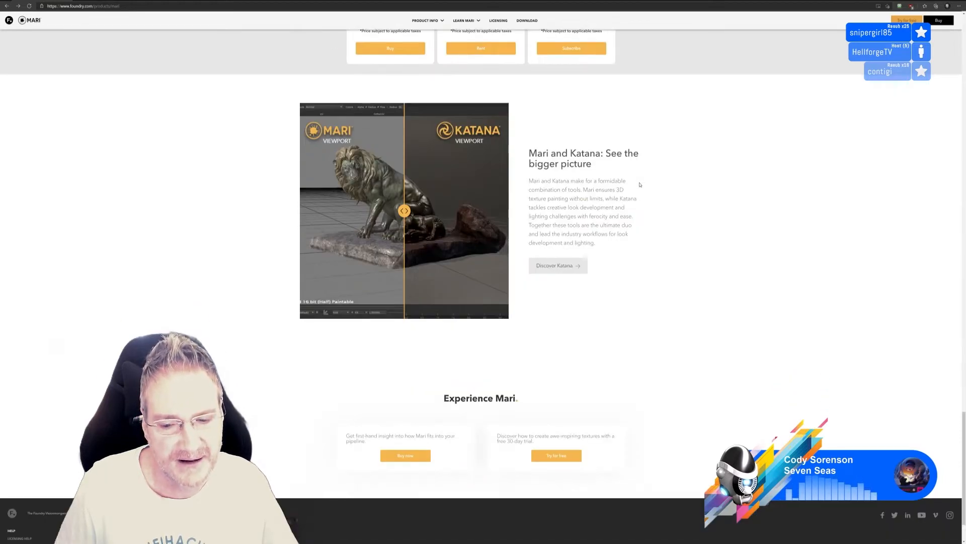
scroll(642, 185, "up", 5)
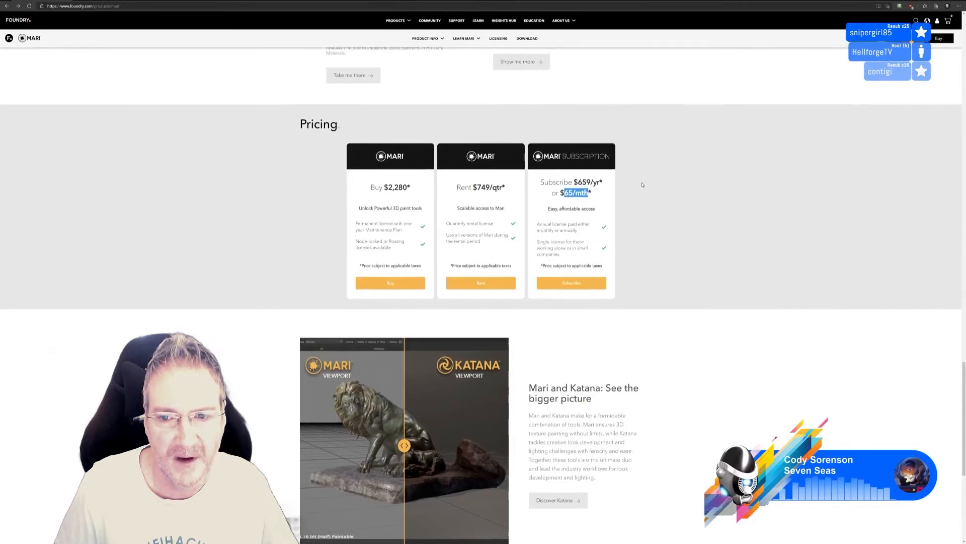
scroll(637, 175, "up", 5)
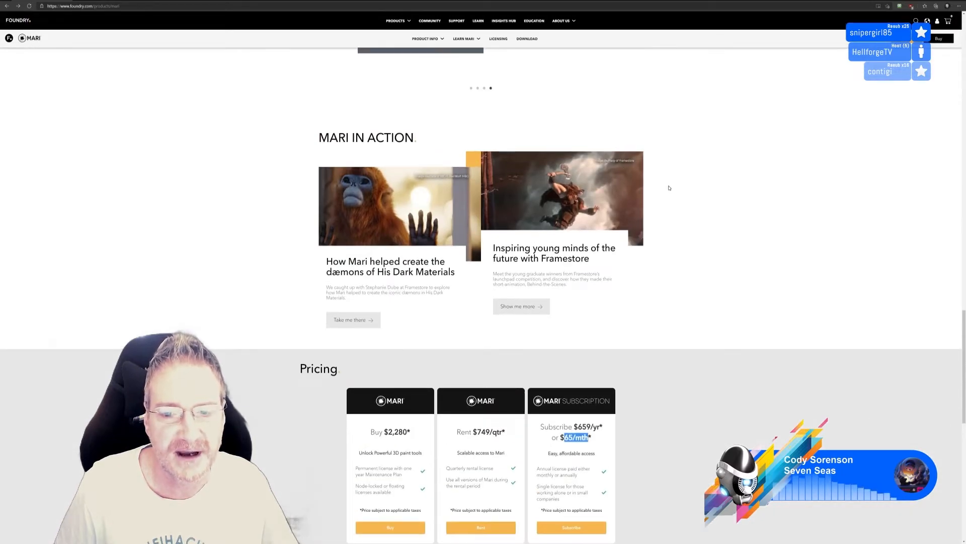
scroll(668, 188, "down", 3)
scroll(670, 190, "down", 2)
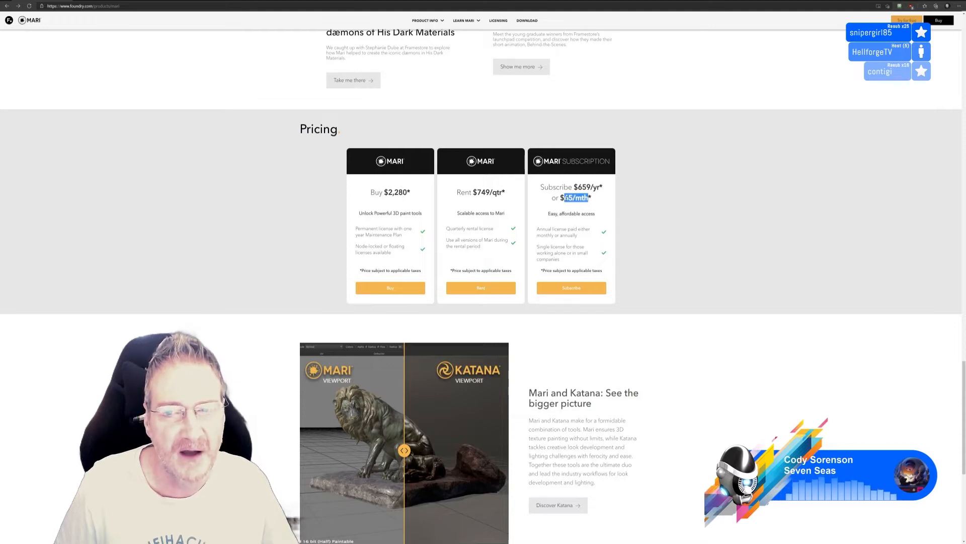
left_click_drag(560, 198, 587, 198)
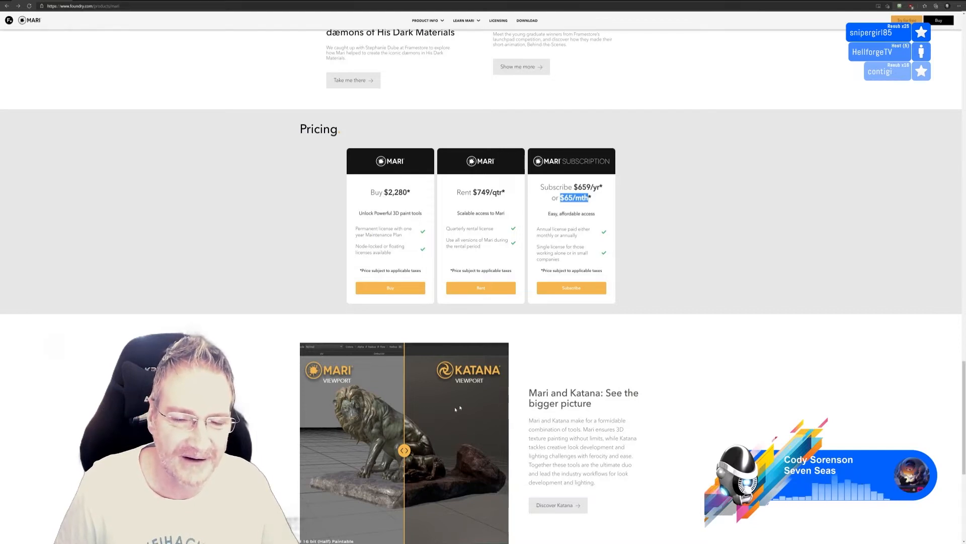
Review the Mari pricing options again and highlight the $2,280 purchase price
scroll(456, 409, "down", 3)
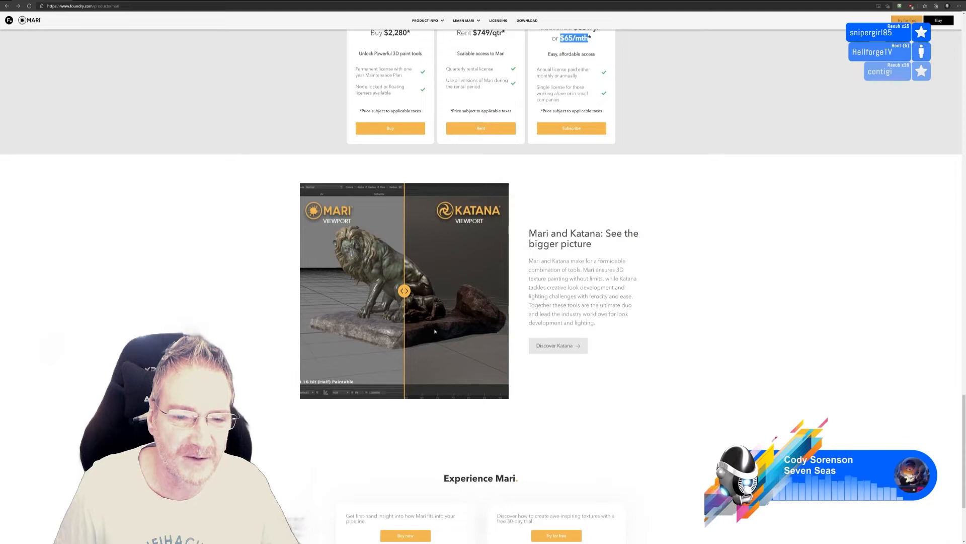
scroll(567, 307, "up", 3)
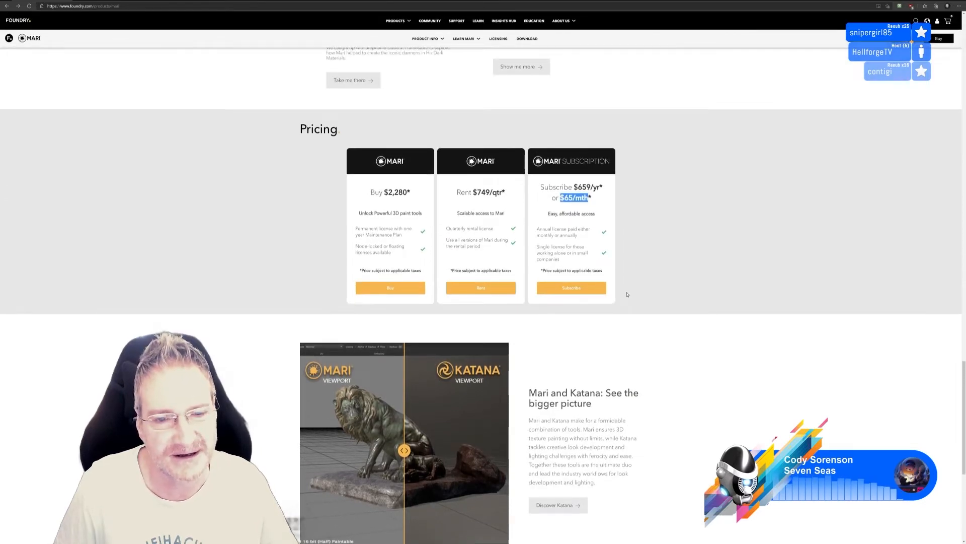
scroll(627, 295, "up", 1)
scroll(627, 293, "up", 3)
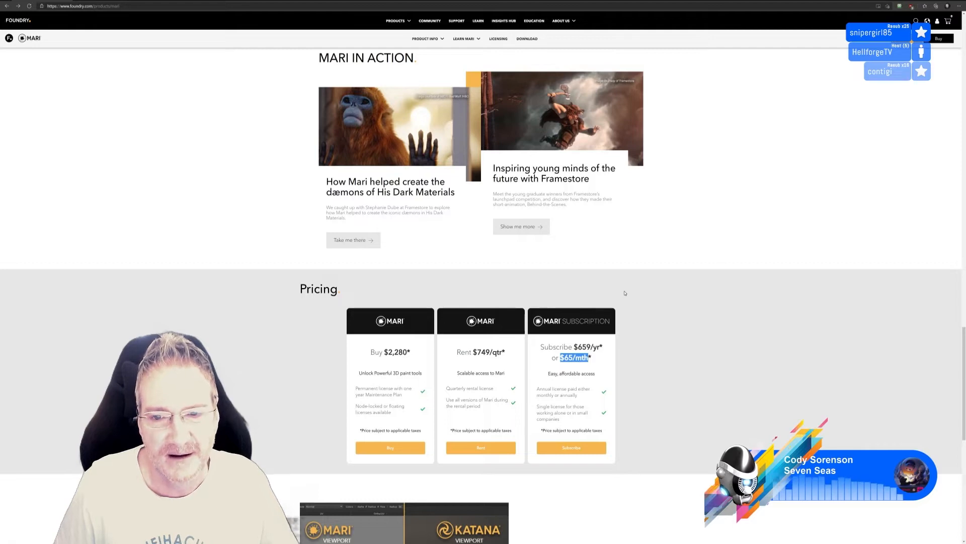
scroll(625, 293, "up", 5)
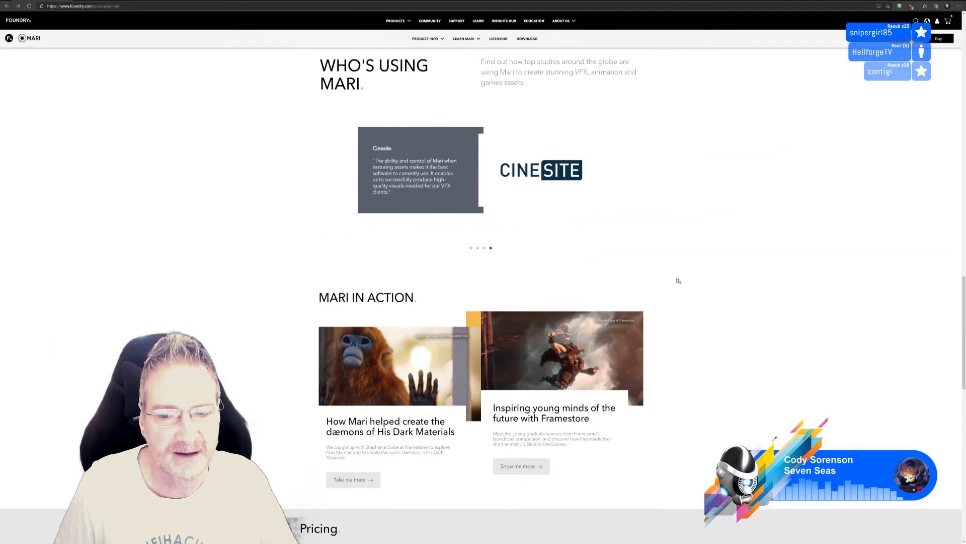
scroll(679, 280, "down", 8)
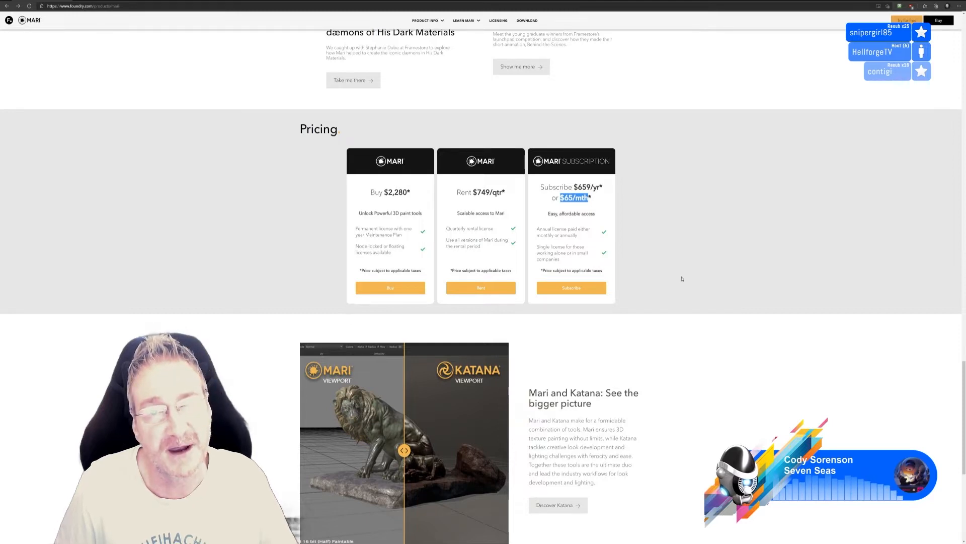
left_click_drag(384, 193, 410, 193)
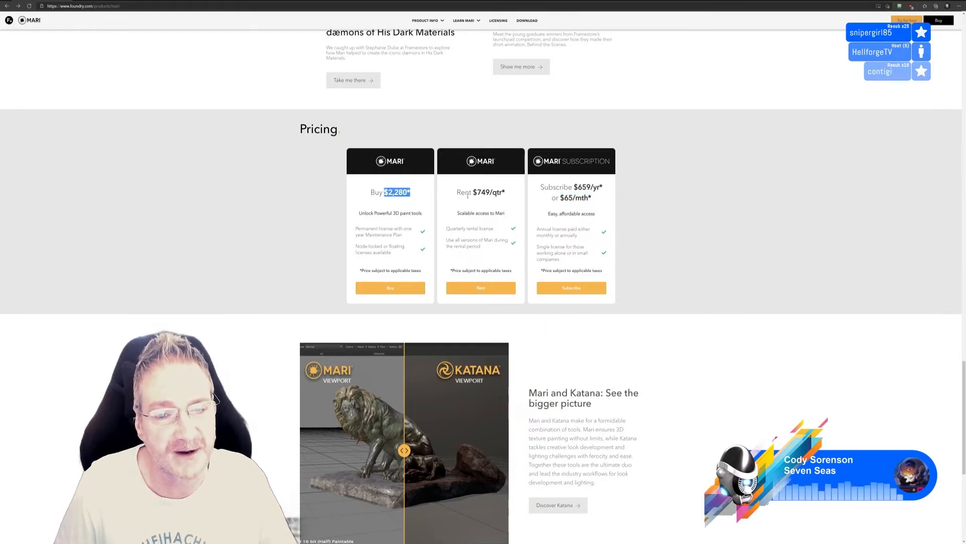
Look through the Mari page's What's New, #MadeWithMari, Who's Using Mari and Mari in Action sections, ending at Pricing
scroll(653, 239, "up", 10)
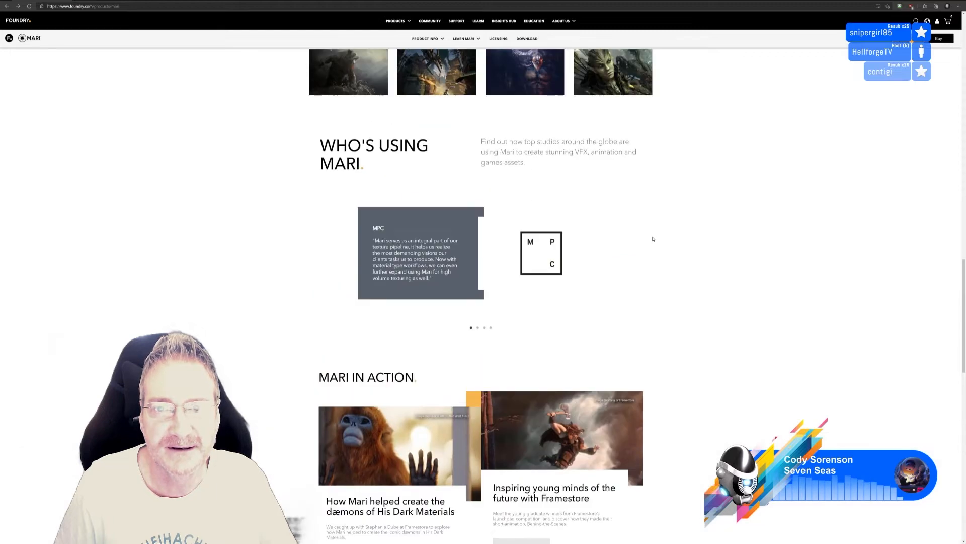
scroll(653, 239, "up", 10)
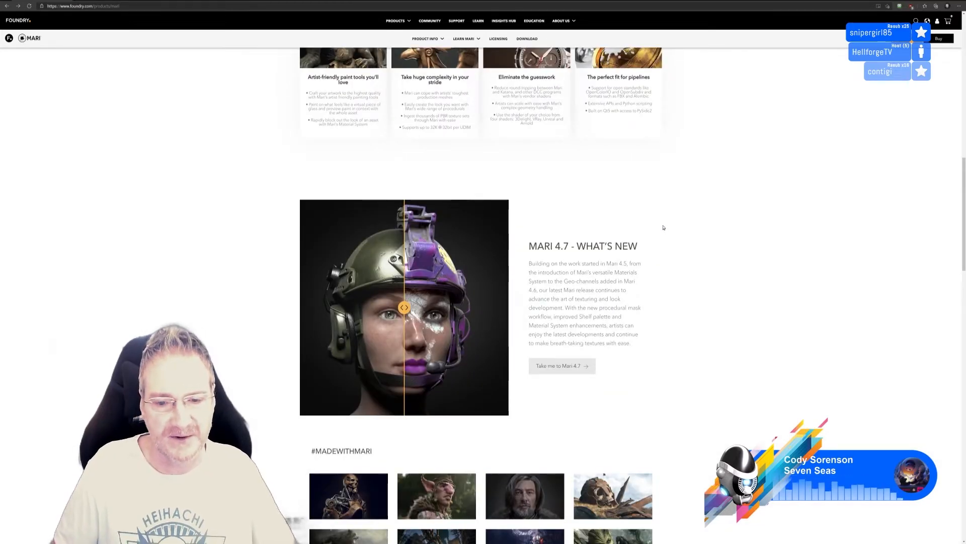
scroll(664, 227, "down", 3)
scroll(665, 227, "down", 2)
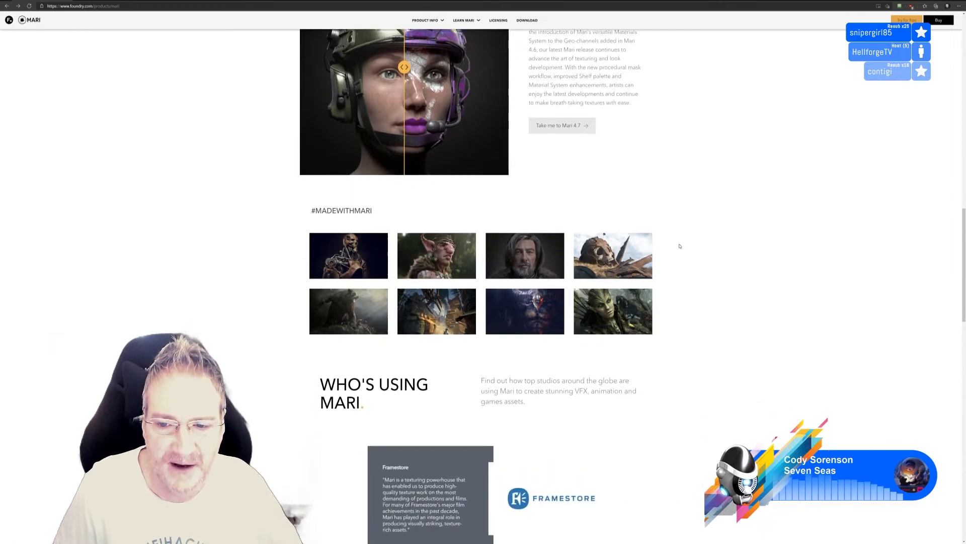
scroll(680, 246, "down", 3)
scroll(678, 245, "down", 3)
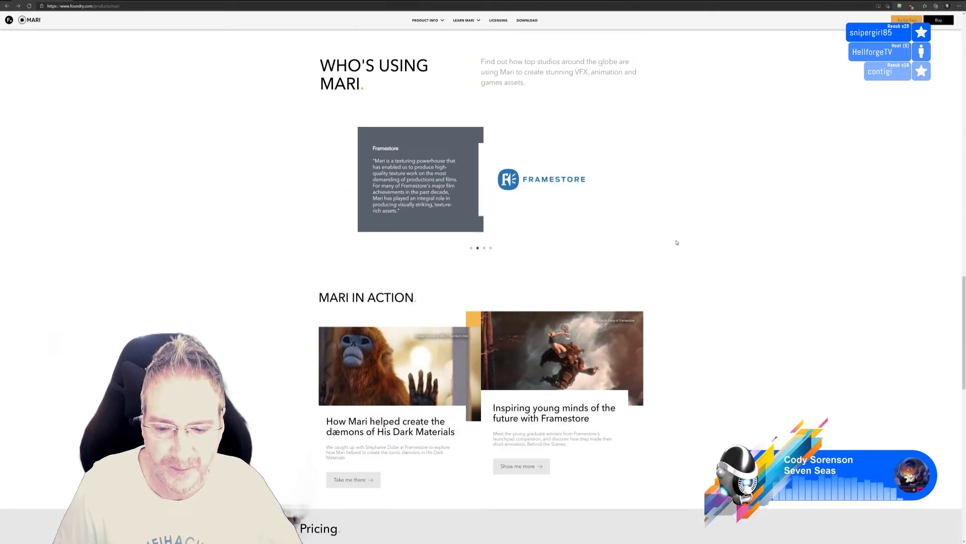
scroll(677, 243, "down", 5)
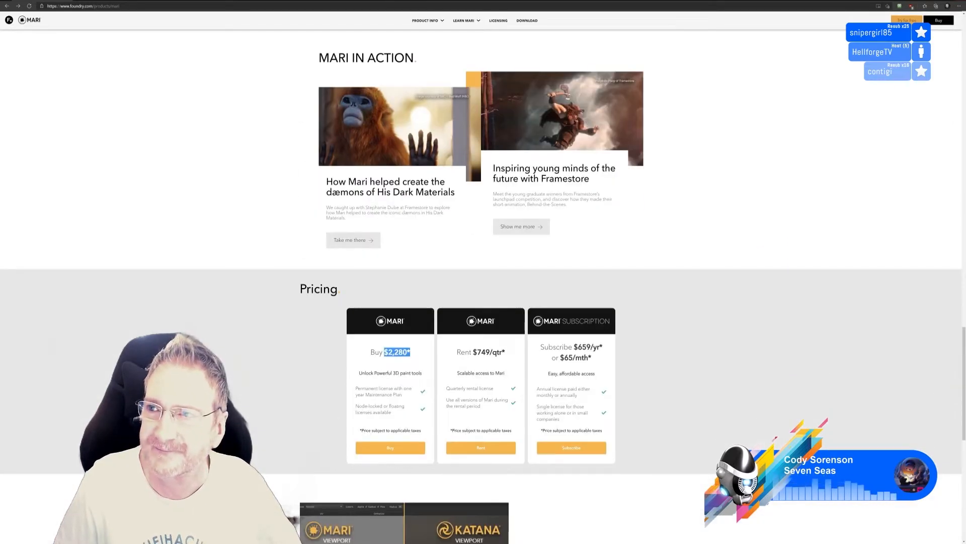
Open Foundry's Mari Non-commercial page from the copied address and highlight "Non-commercial" in its title
key("alt+Tab")
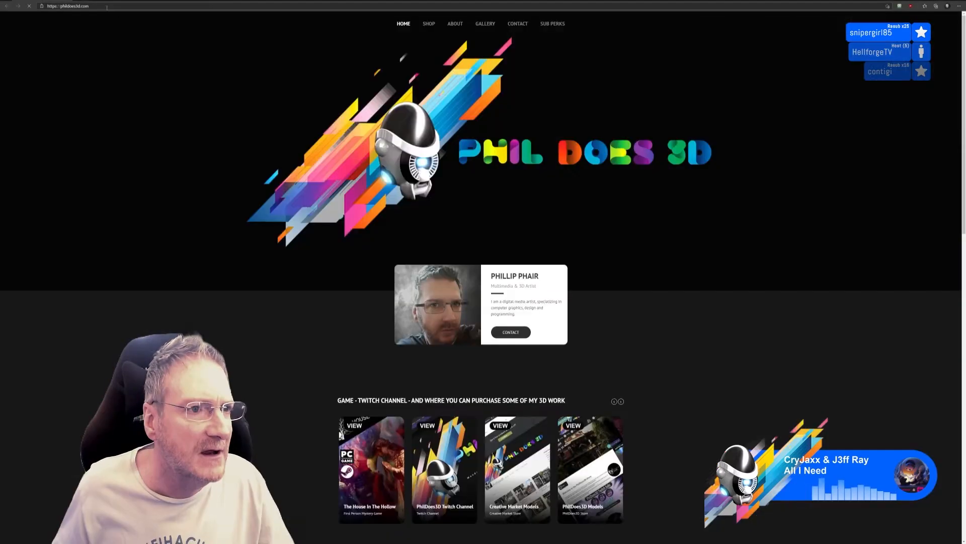
left_click(106, 9)
type("https://www.foundry.com/products/mari/non-commercial")
key("Return")
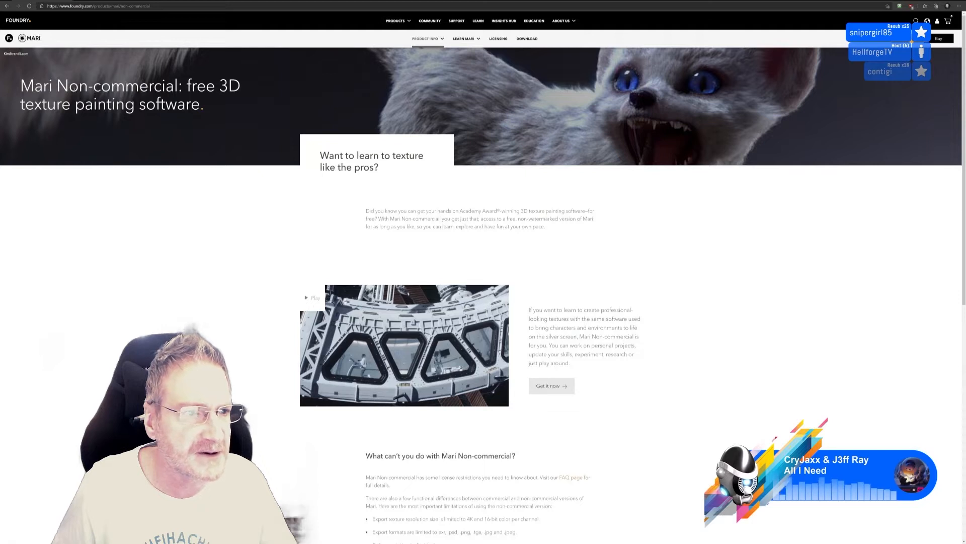
left_click_drag(57, 87, 179, 87)
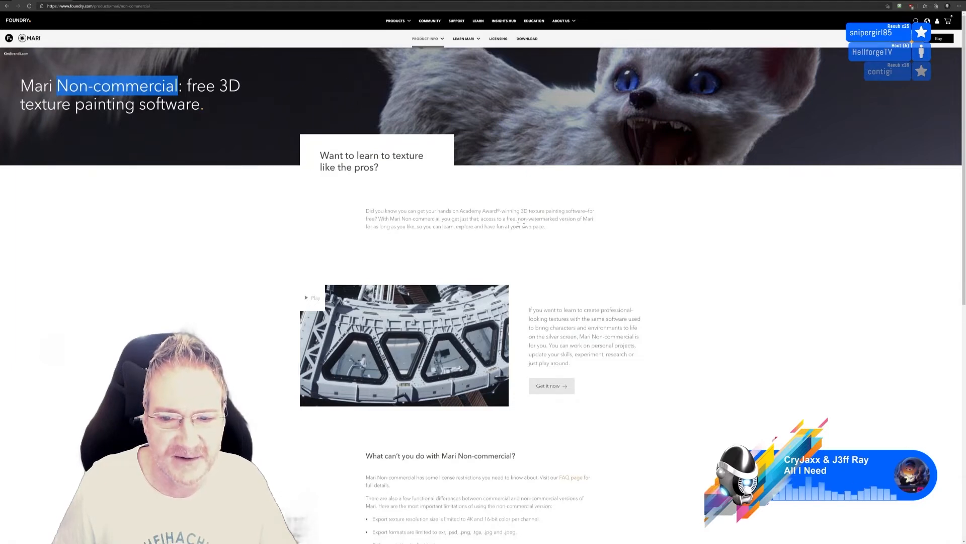
Read the Mari Non-commercial limitations and highlight 4K in the export texture resolution item
scroll(648, 280, "down", 3)
scroll(647, 279, "up", 3)
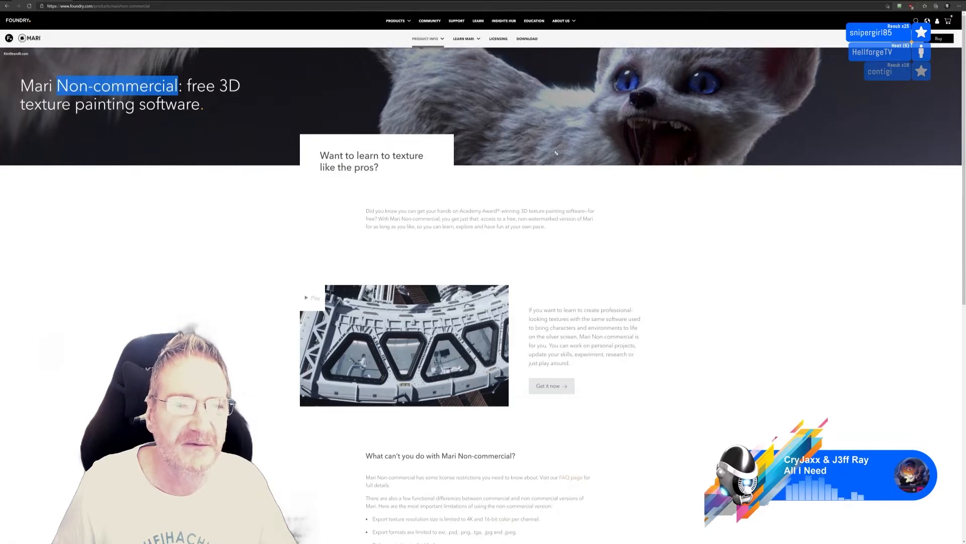
scroll(654, 237, "down", 1)
scroll(655, 237, "down", 3)
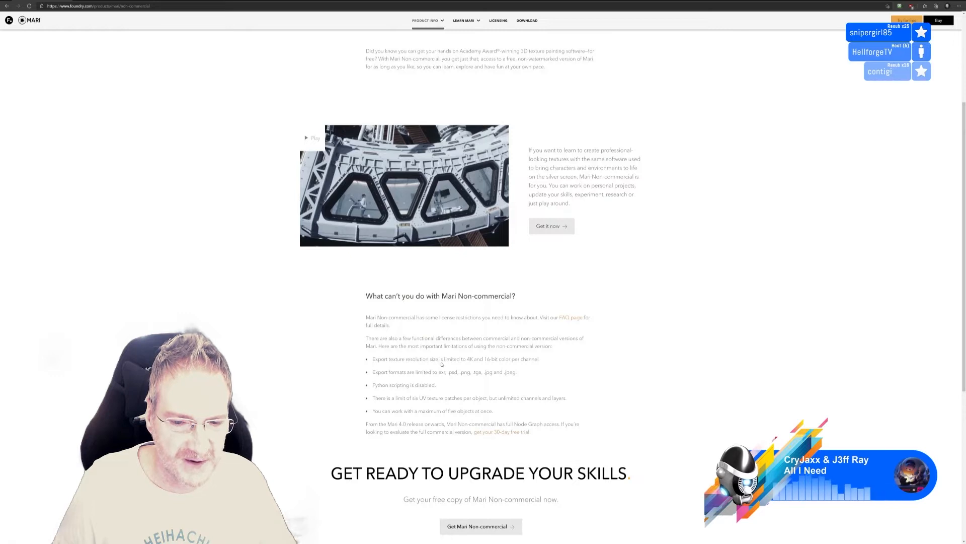
left_click_drag(466, 359, 473, 358)
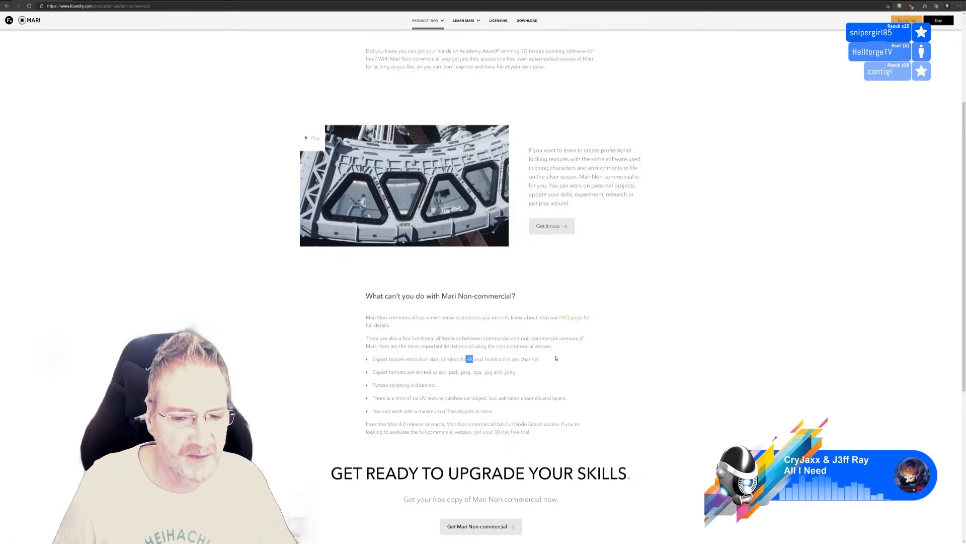
scroll(478, 362, "down", 2)
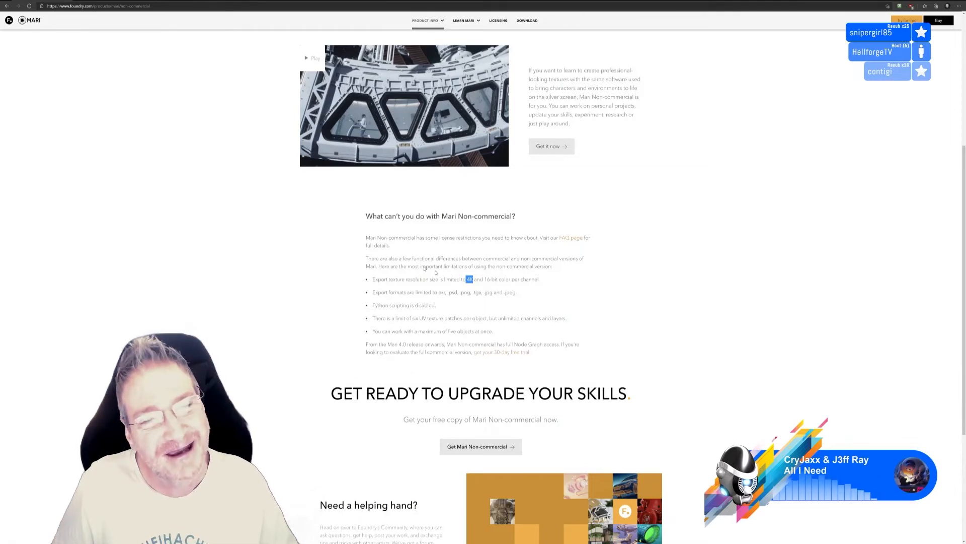
Highlight "Non-commercial" in the title again, plus the png and tga entries in the export formats limitation
scroll(259, 206, "up", 5)
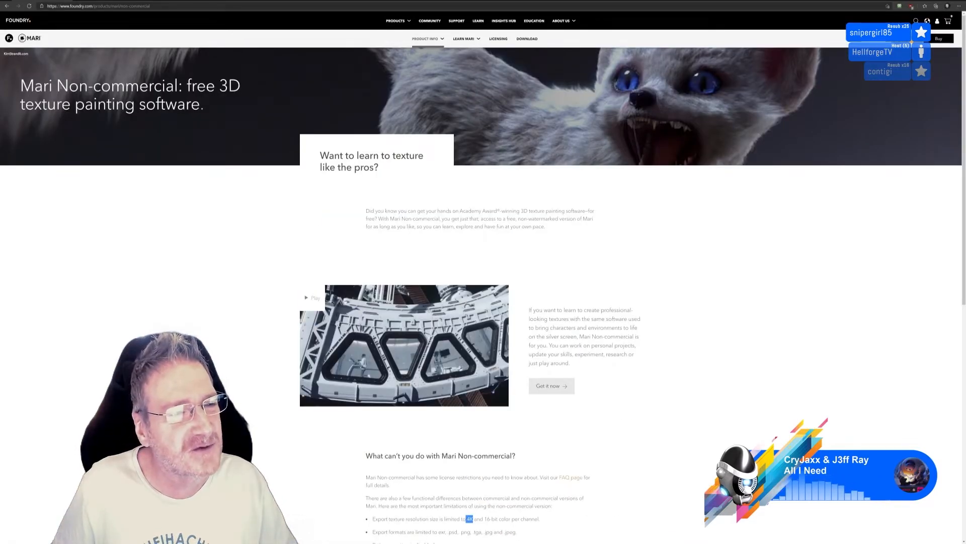
left_click_drag(57, 87, 179, 87)
scroll(519, 266, "down", 2)
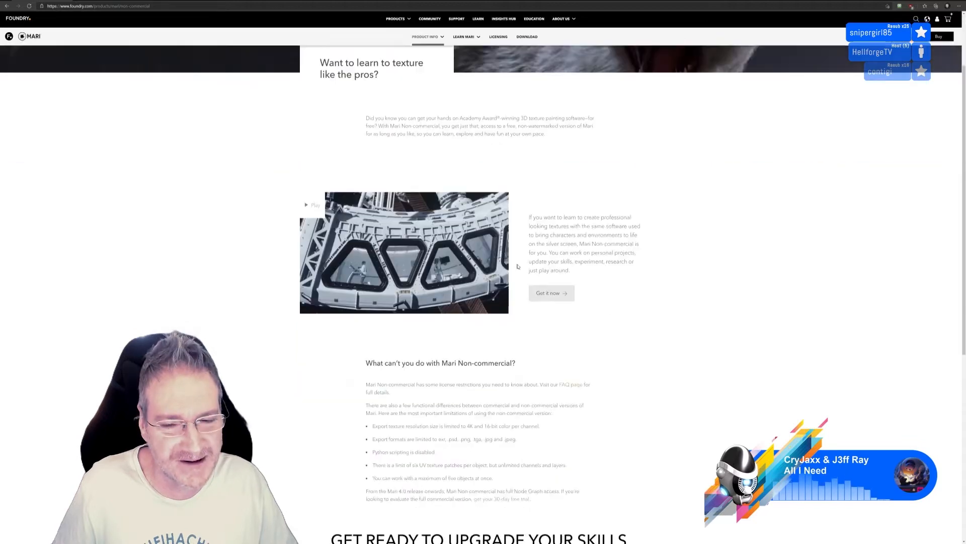
scroll(519, 267, "down", 3)
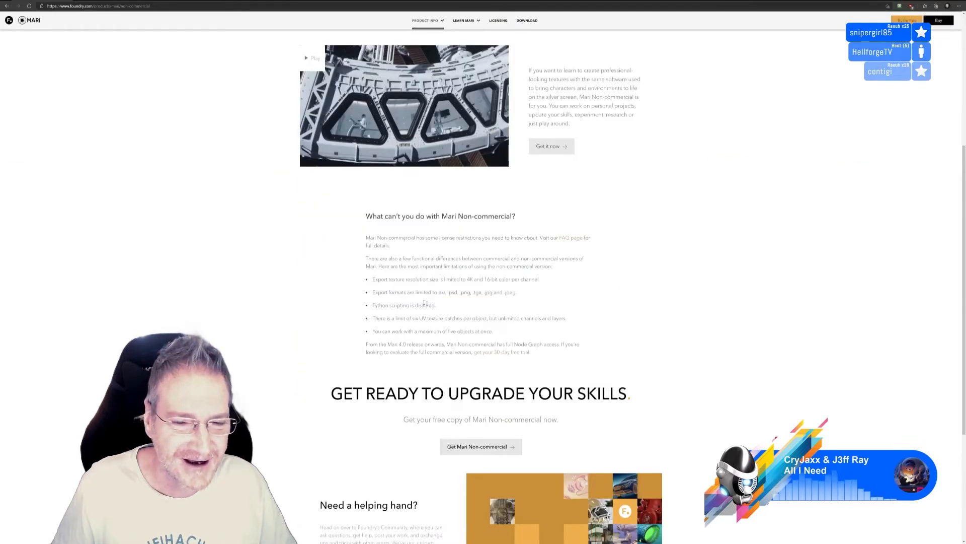
scroll(396, 299, "down", 2)
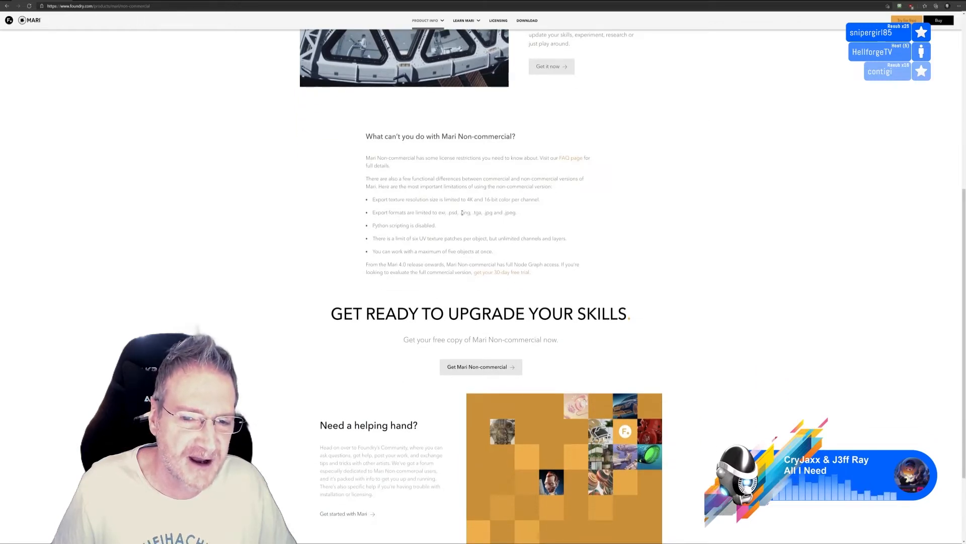
left_click_drag(461, 213, 470, 213)
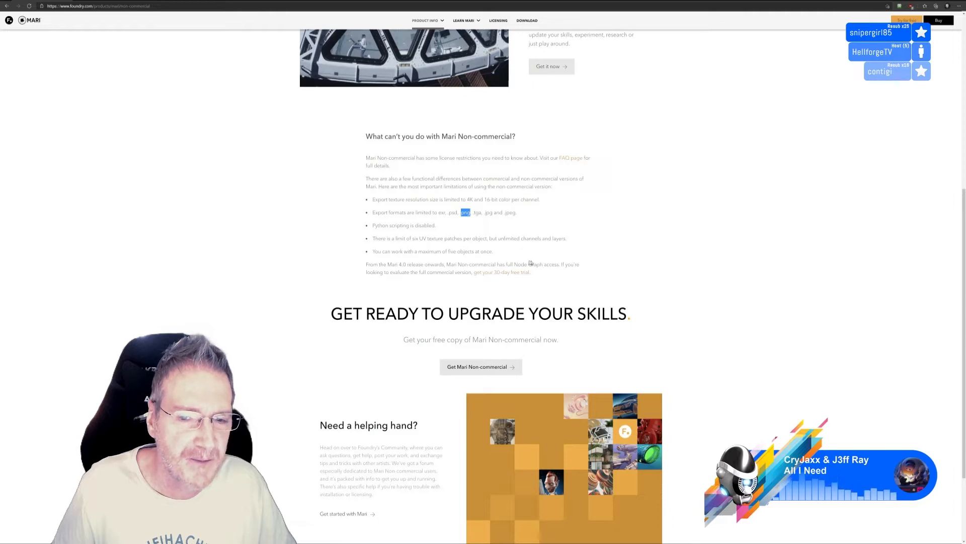
double_click(478, 212)
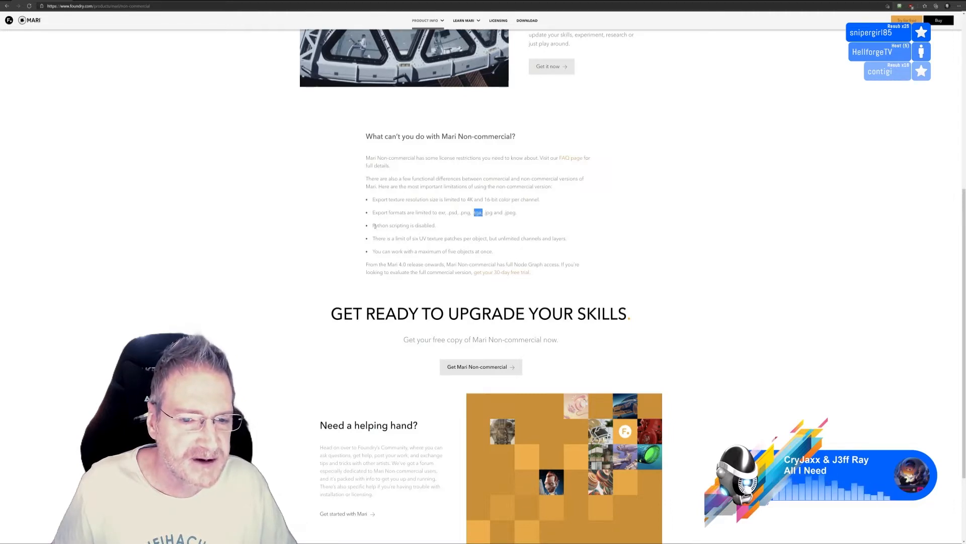
Highlight the Python scripting limitation, "UV texture patches" and "full Node Graph", and return to the page's beginning
left_click_drag(375, 226, 435, 226)
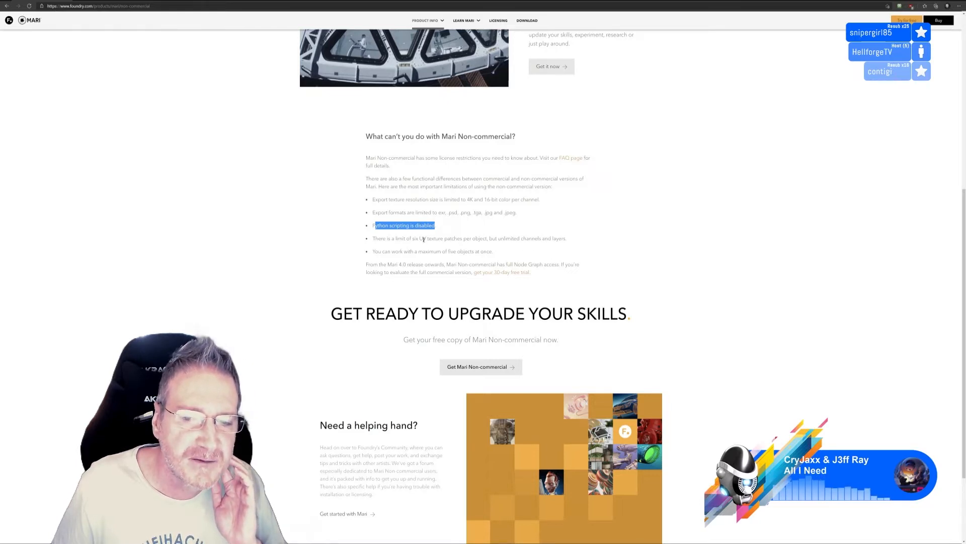
left_click_drag(421, 238, 463, 239)
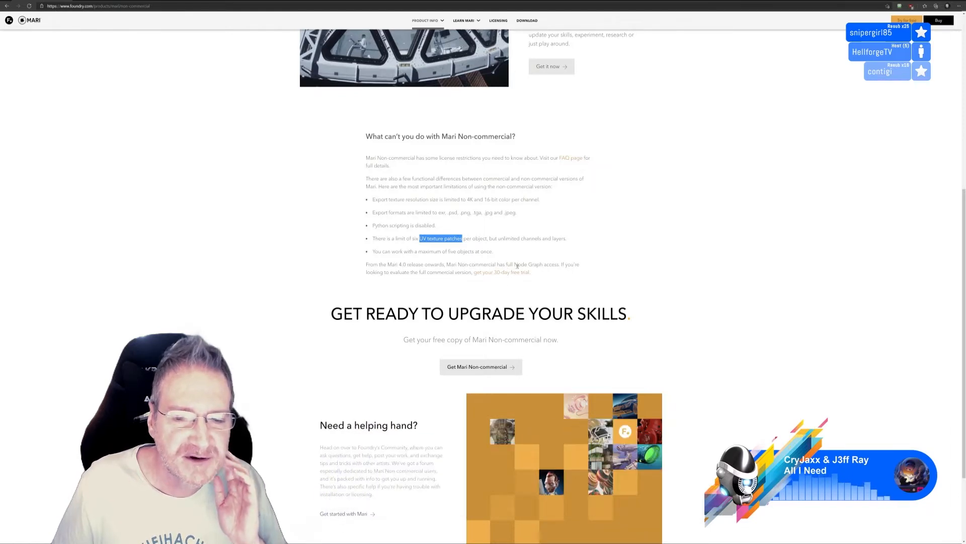
left_click_drag(507, 264, 543, 264)
scroll(682, 273, "down", 2)
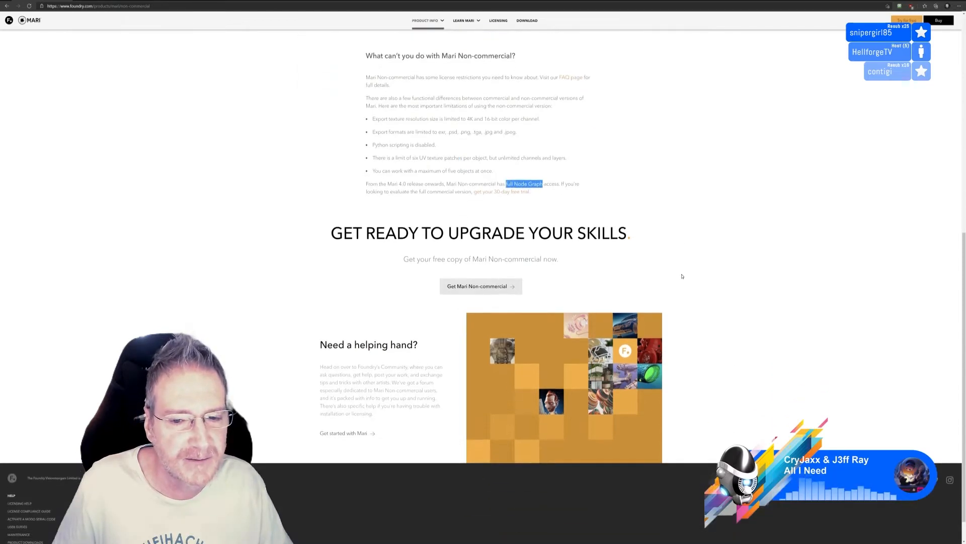
scroll(682, 276, "up", 8)
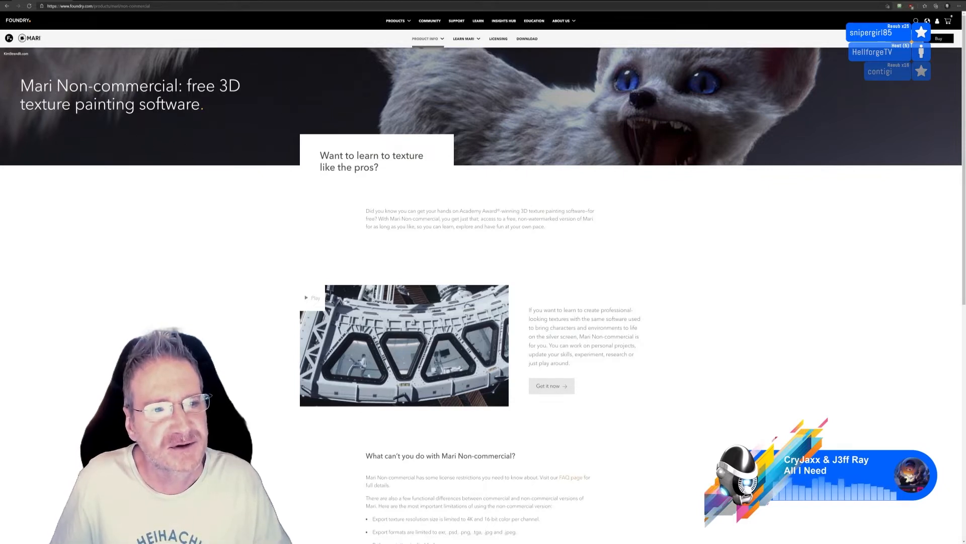
Highlight 4K in the export texture resolution limitation again, and "Mari Non-commercial" in the page title
scroll(564, 228, "down", 8)
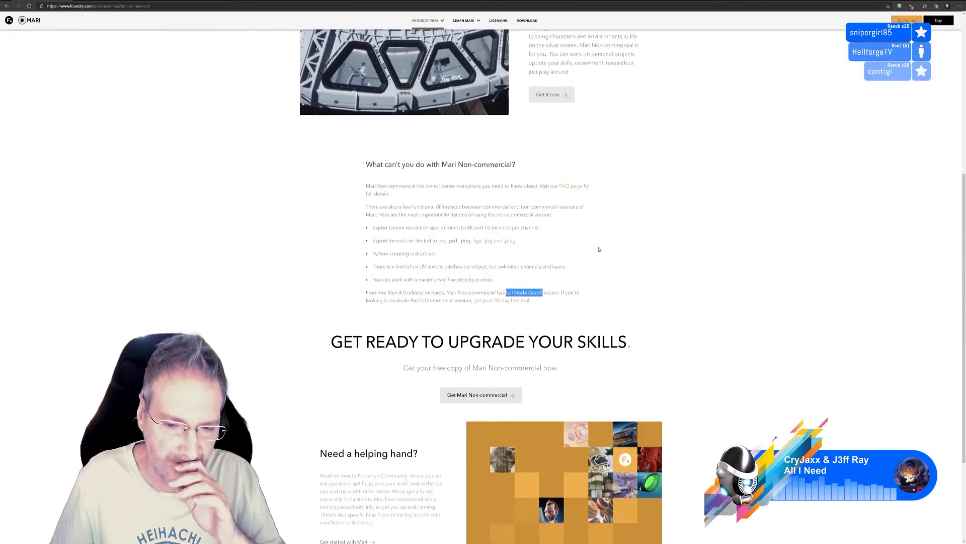
scroll(604, 248, "up", 8)
scroll(468, 364, "down", 3)
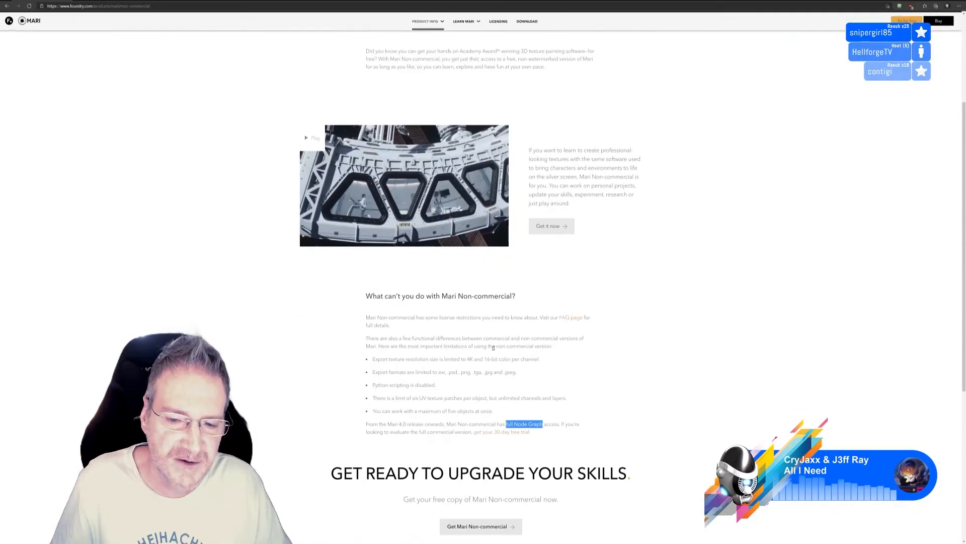
left_click_drag(467, 358, 475, 359)
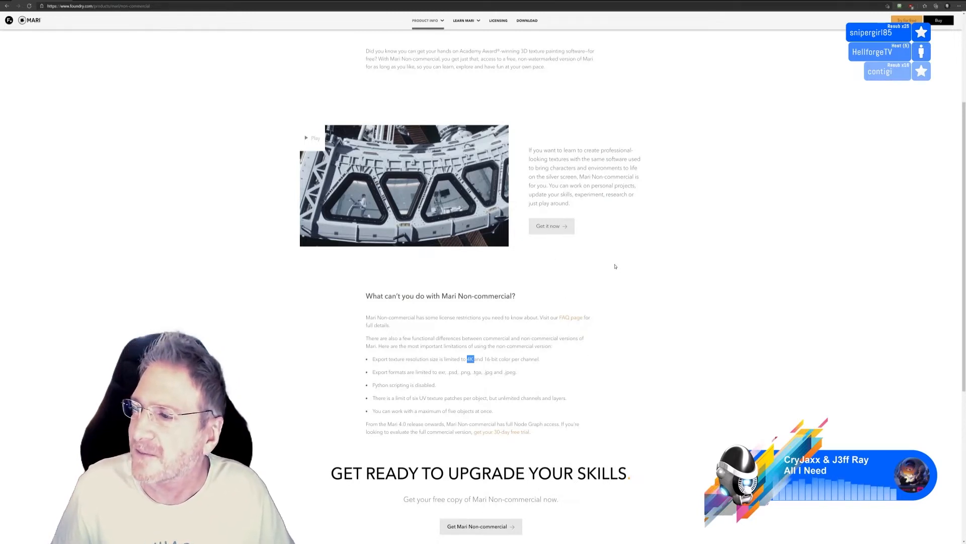
scroll(246, 163, "up", 3)
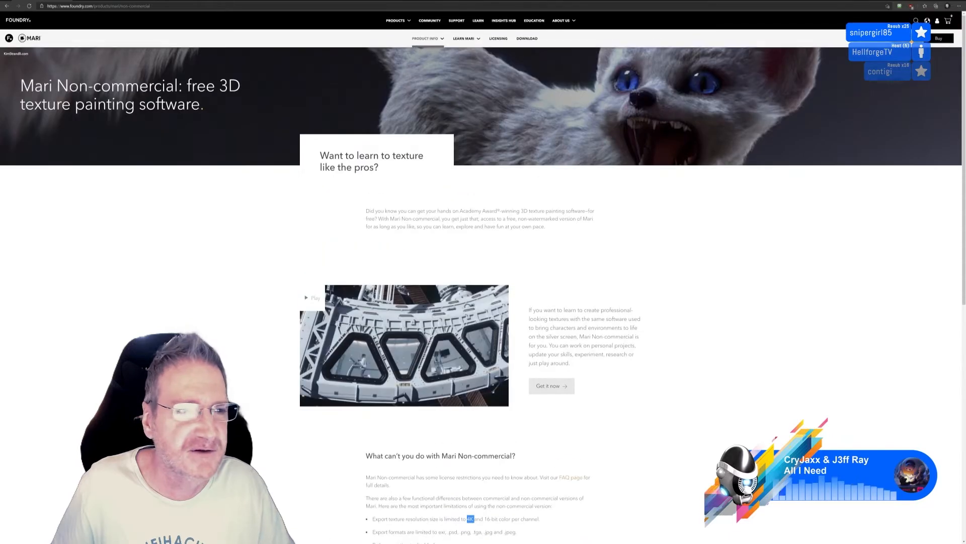
left_click_drag(20, 87, 179, 87)
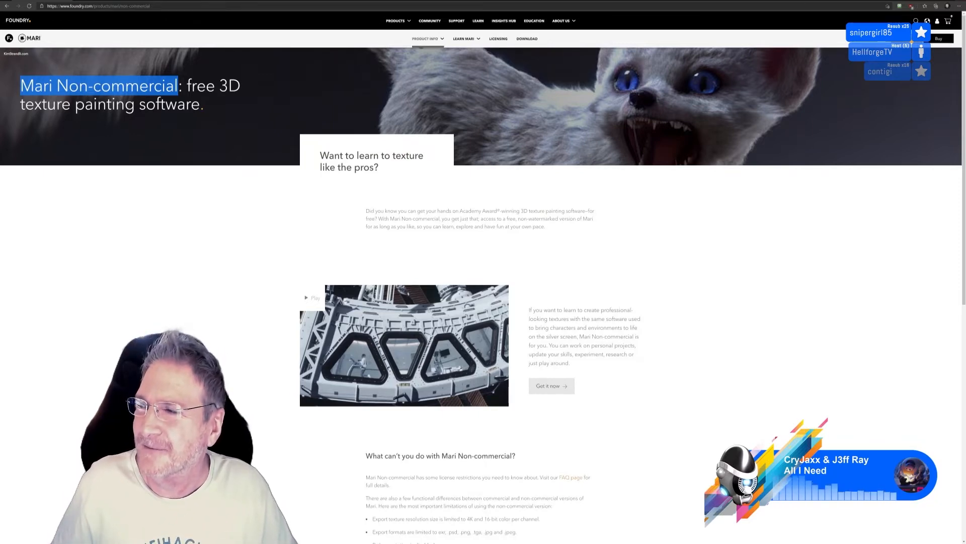
Switch to 3ds Max, view the kitchen scene from a slightly different angle and minimise the window
key("alt+Tab")
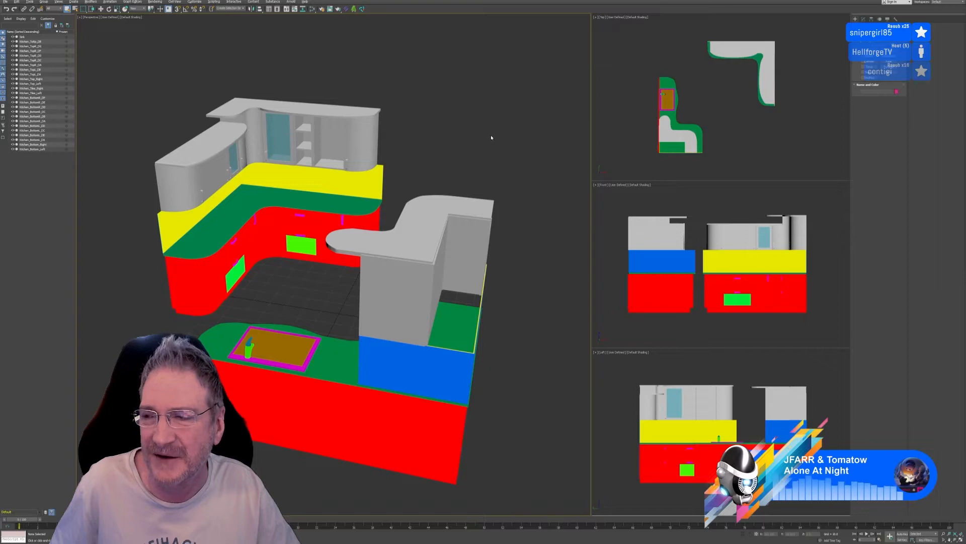
middle_click_drag(491, 131, 482, 133)
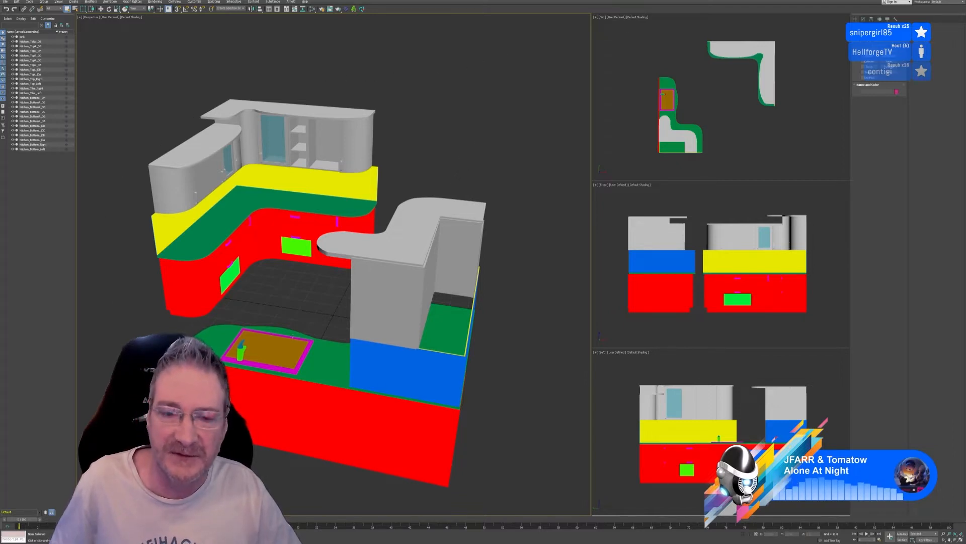
left_click(938, 2)
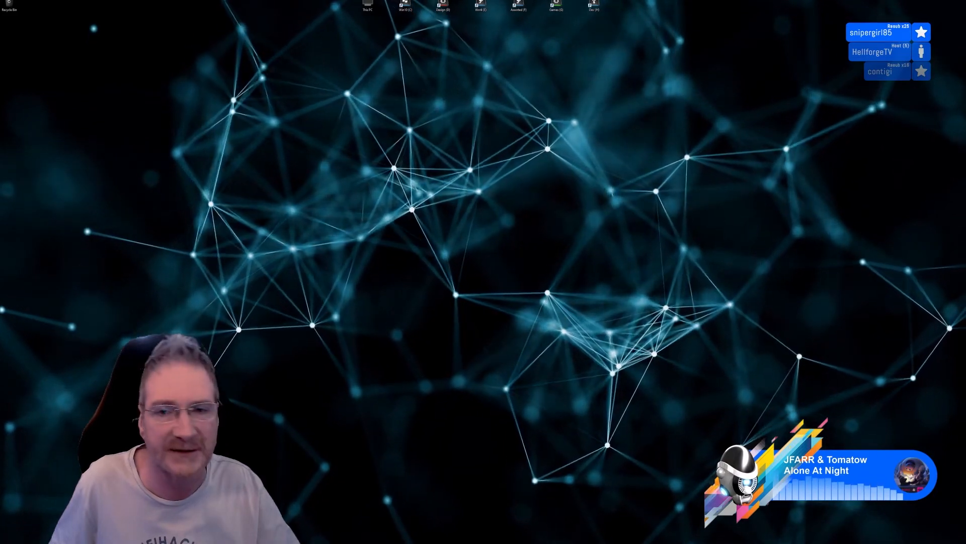
Switch to Substance Painter and examine the textured knight statue from its head, feet and shield sides
key("alt+Tab")
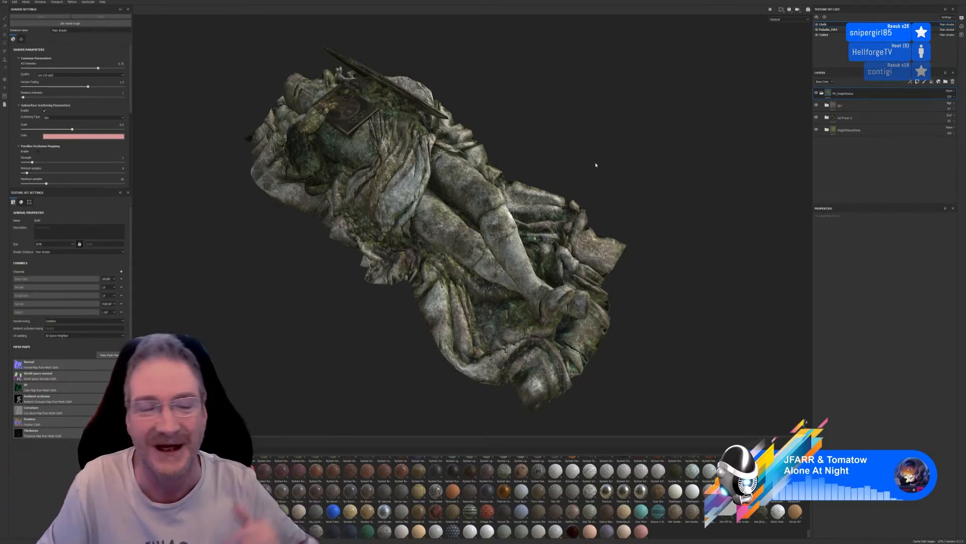
mouse_move(537, 142)
left_mouse_down("alt")
mouse_move(533, 136)
mouse_move(511, 160)
mouse_move(623, 166)
mouse_move(735, 132)
mouse_move(749, 101)
mouse_move(554, 211)
mouse_move(481, 240)
mouse_move(551, 211)
left_mouse_up("alt")
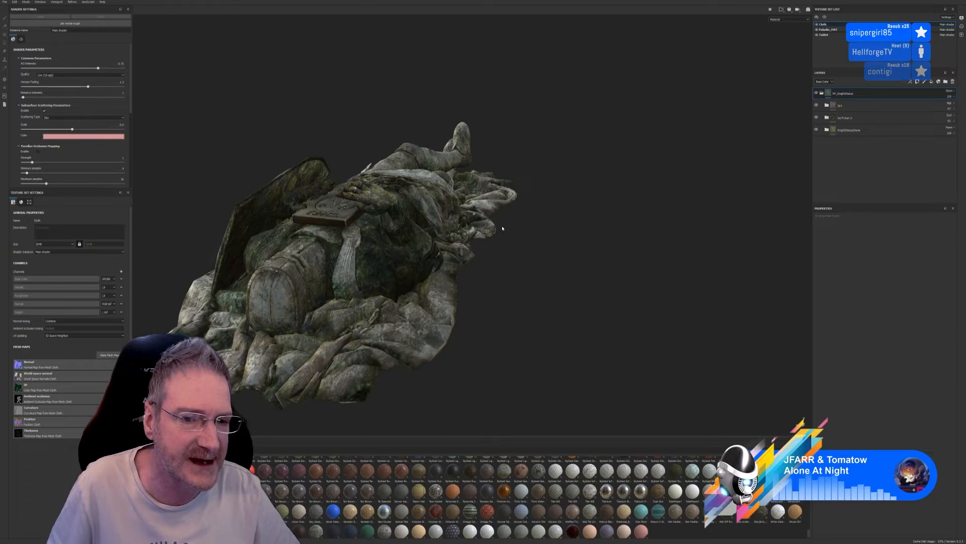
left_click_drag(503, 229, 297, 132, "alt")
left_click_drag(472, 254, 242, 256, "alt")
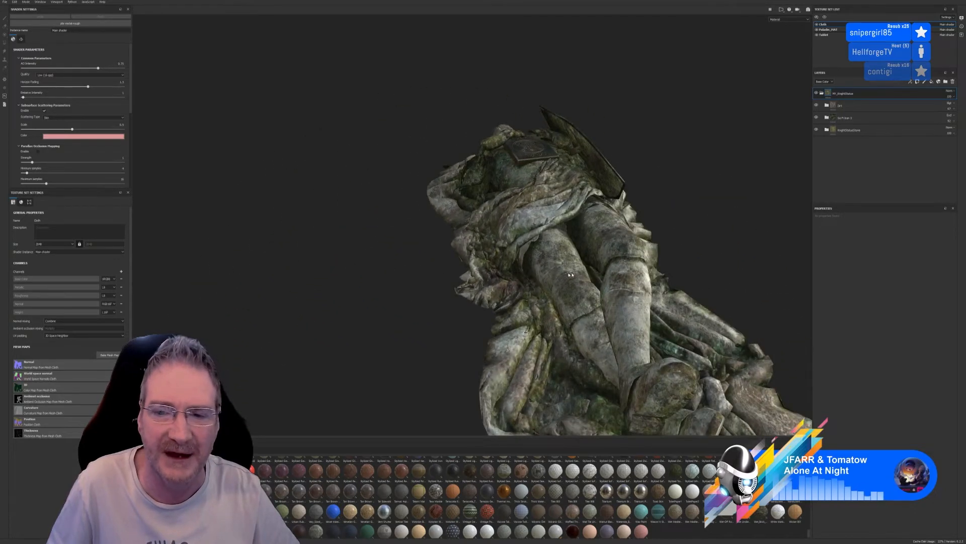
left_click_drag(571, 275, 454, 283, "alt")
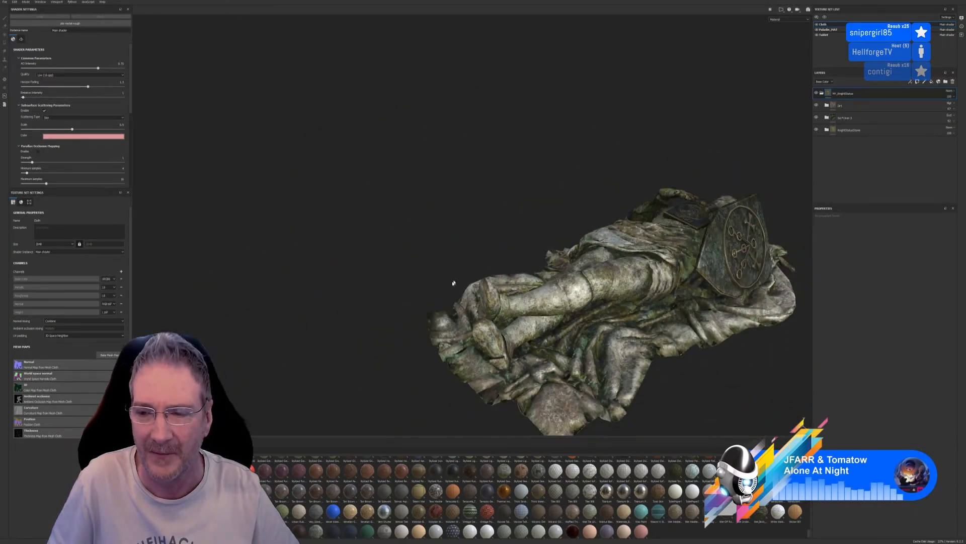
middle_click_drag(535, 237, 354, 151, "alt")
left_click_drag(649, 370, 471, 214, "alt")
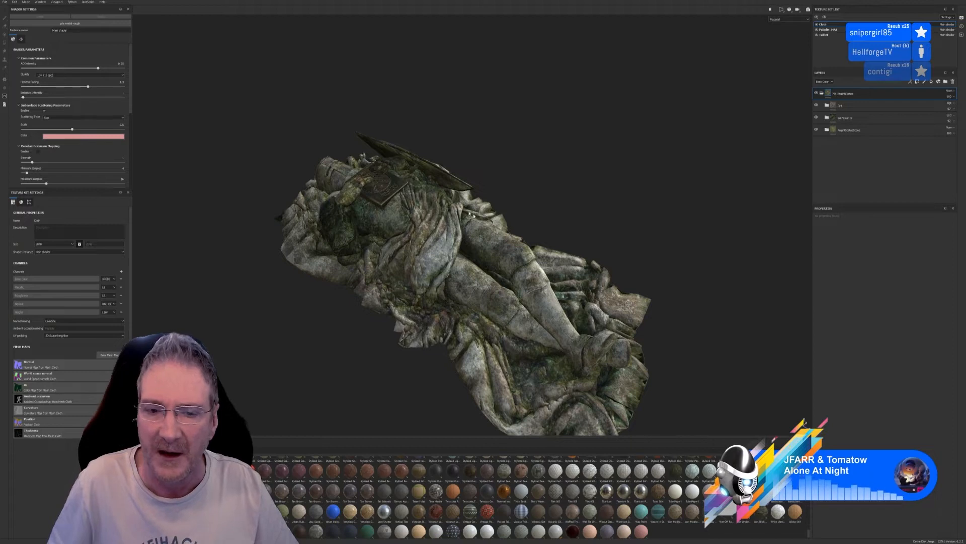
left_click_drag(528, 209, 546, 155, "alt")
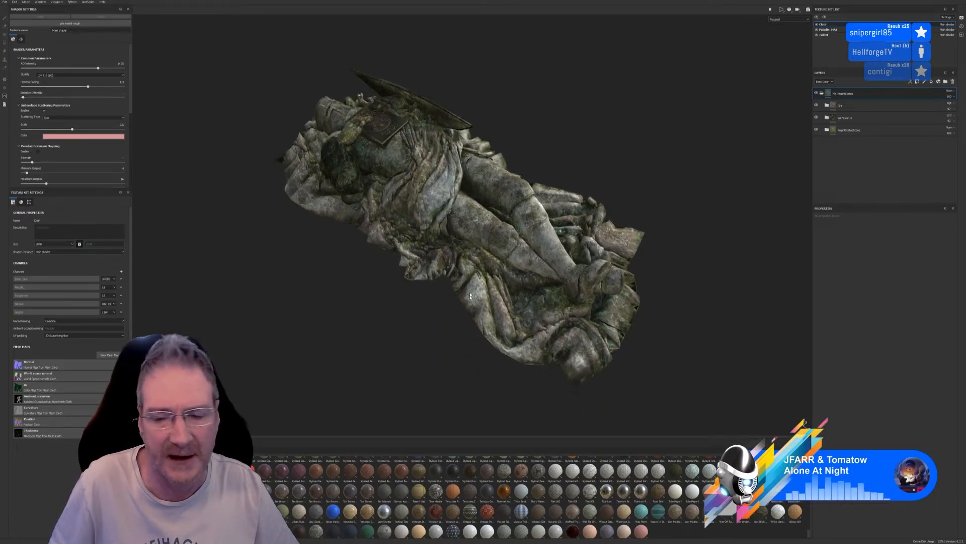
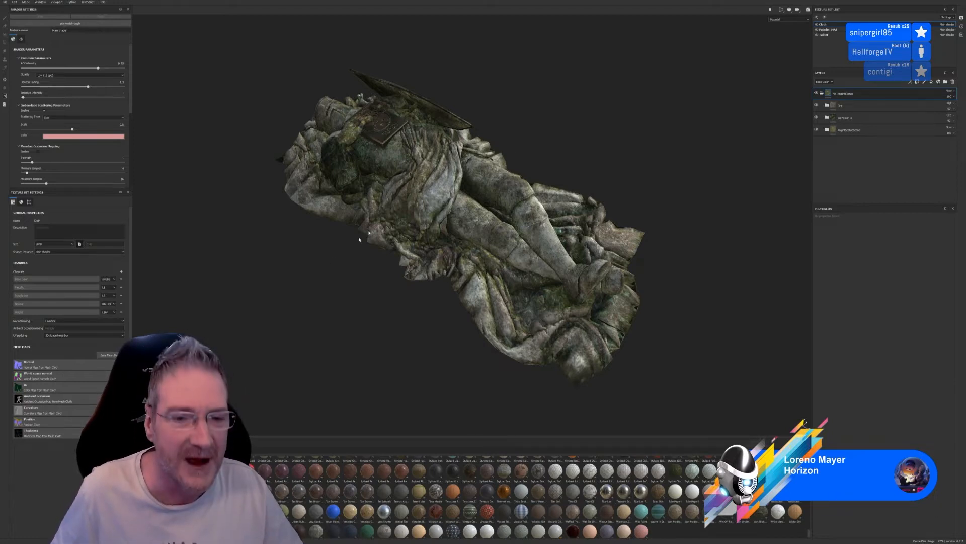
Open the recent Kitchen_Top_Right project, discarding the unsaved changes to the knight statue project
left_click_drag(321, 280, 341, 286, "alt")
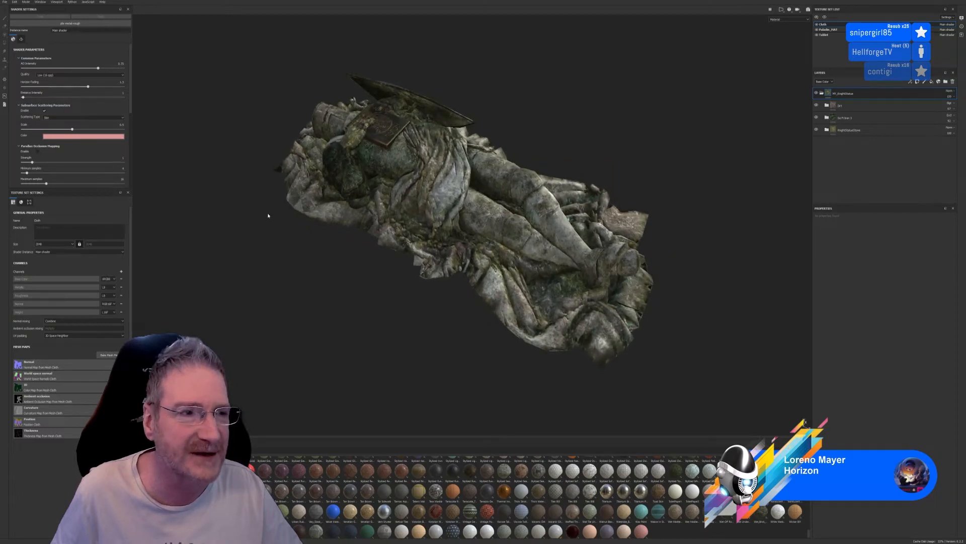
left_click(4, 2)
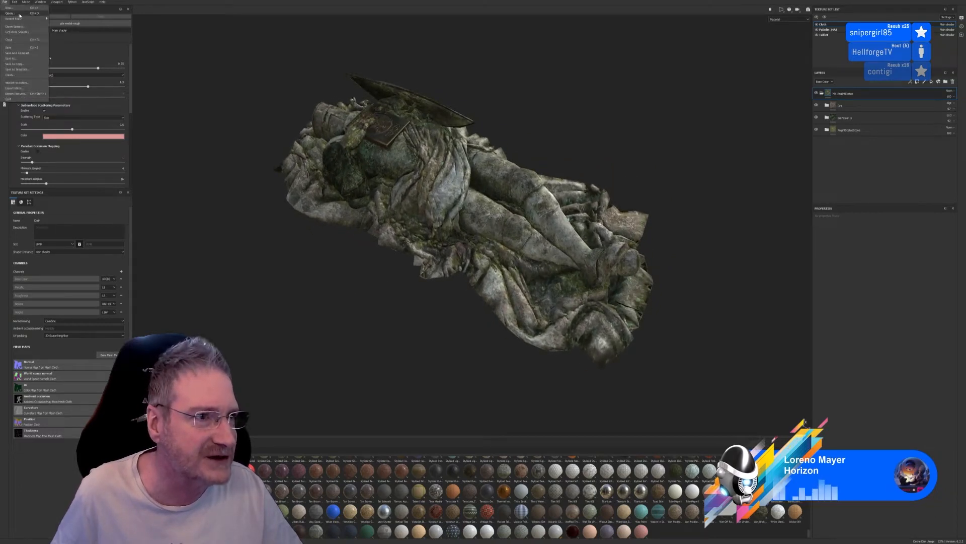
mouse_move(30, 18)
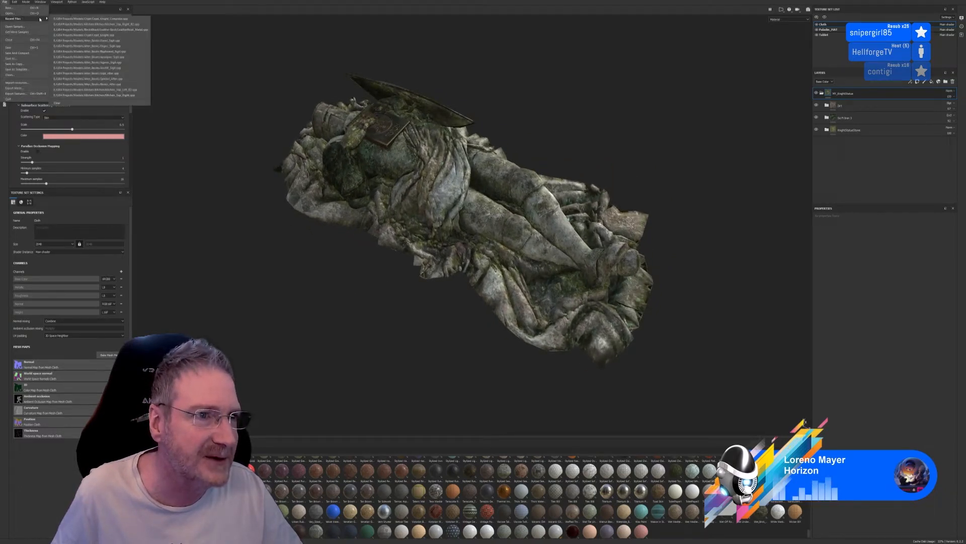
left_click(139, 25)
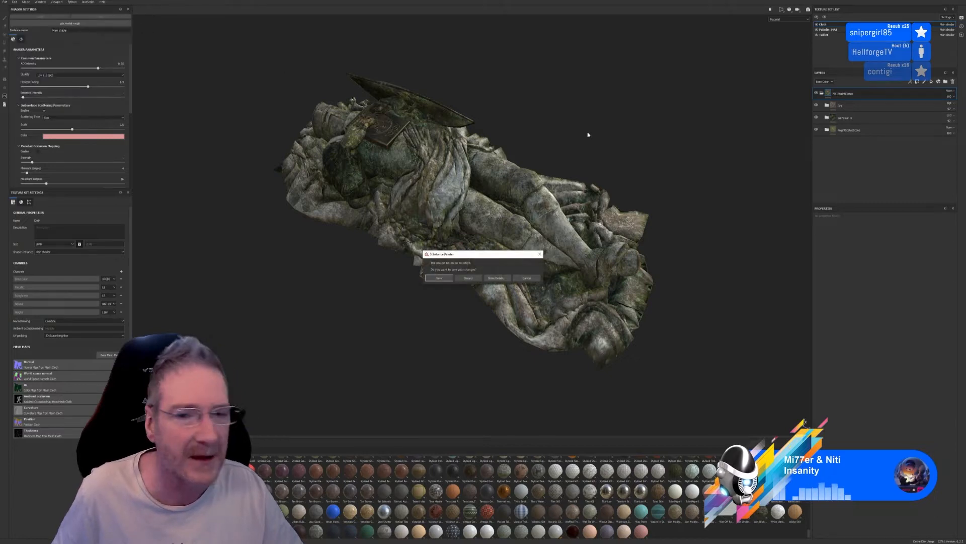
left_click(468, 279)
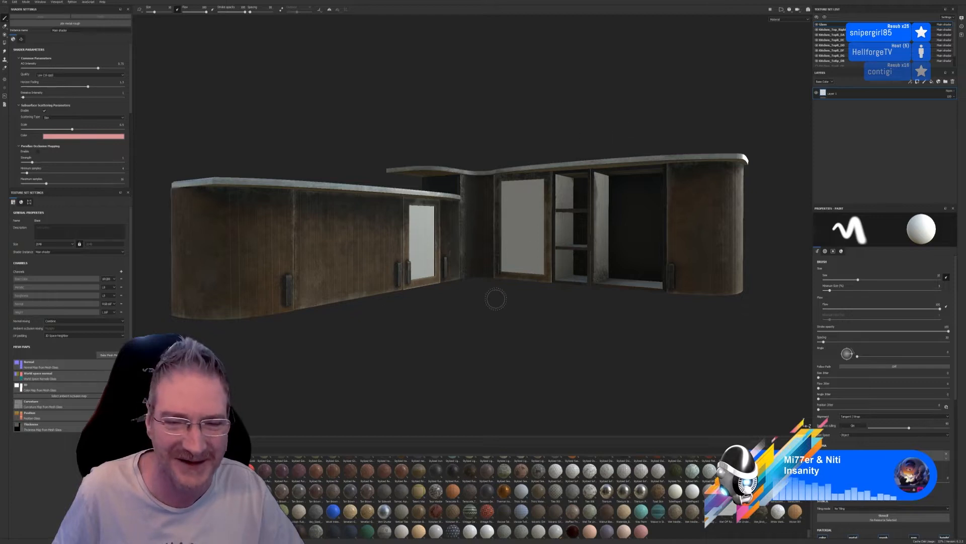
Collapse and re-expand the main material folder of the Kitchen_Top_Right texture set, and hide its layers to expose the bare cabinet
left_click_drag(496, 307, 497, 295, "alt")
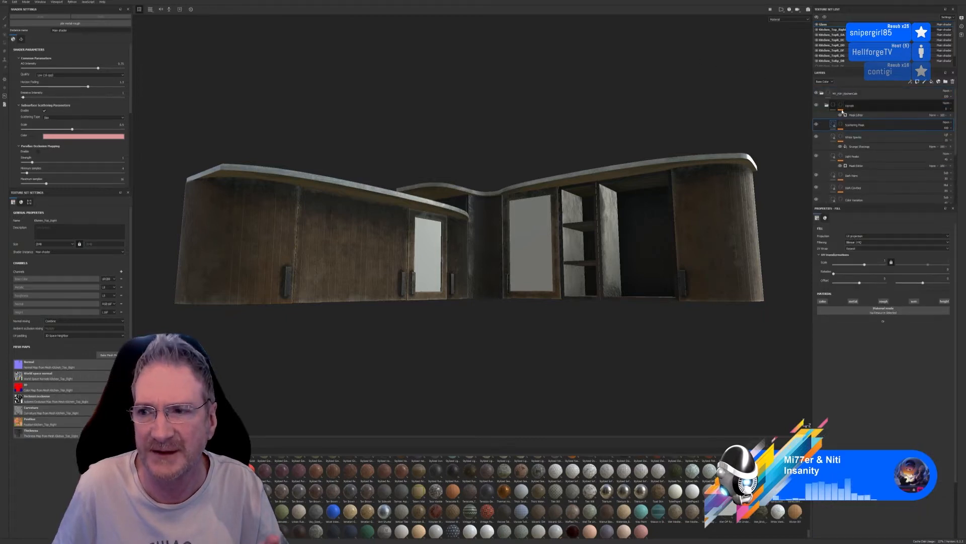
left_click(822, 93)
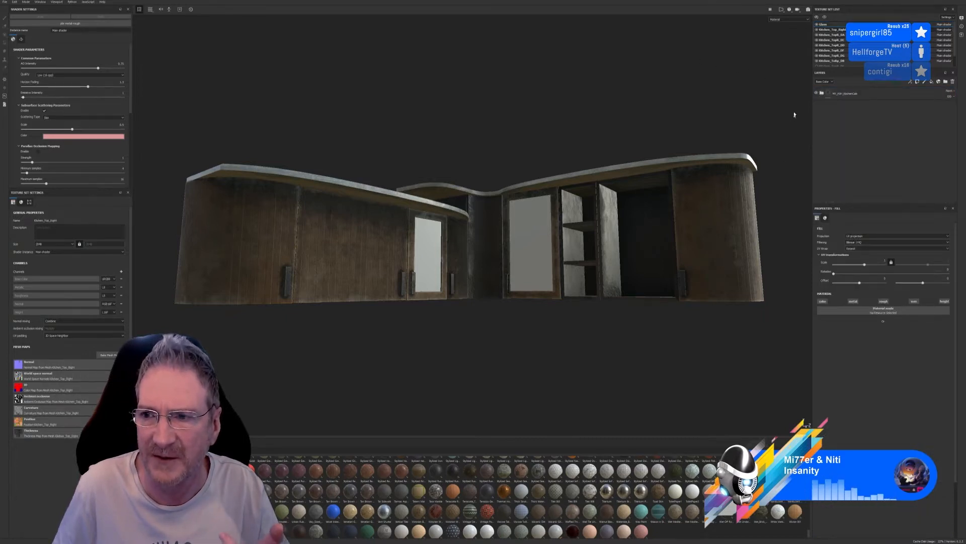
left_click(821, 94)
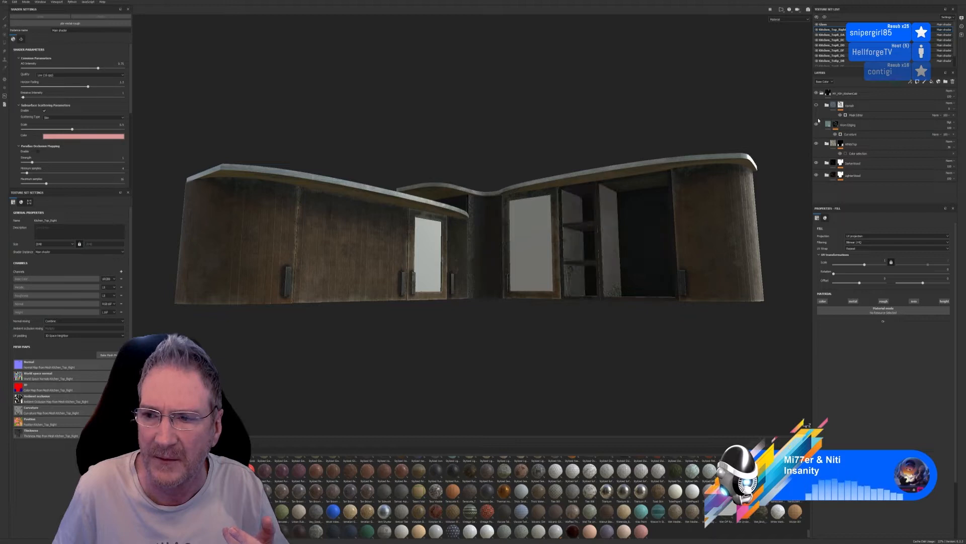
left_click(816, 124)
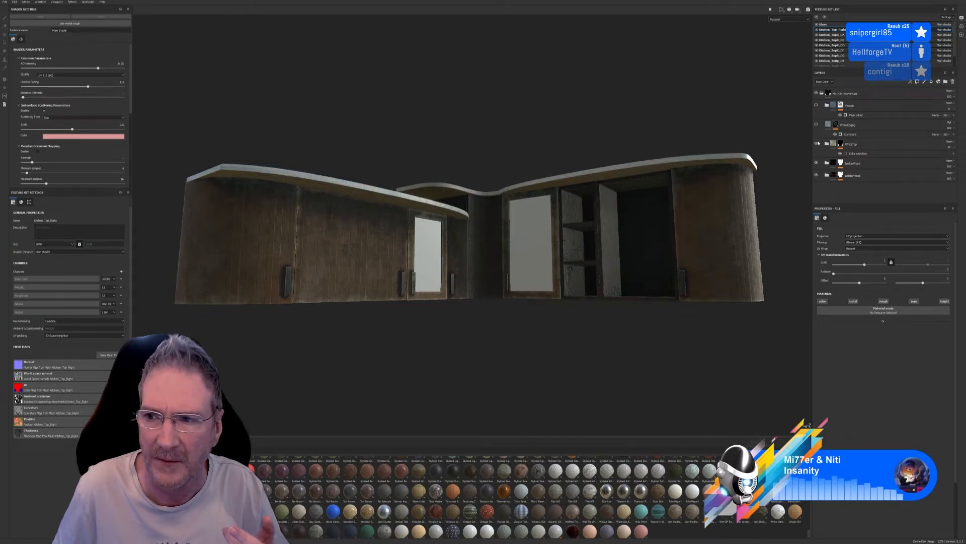
left_click(817, 143)
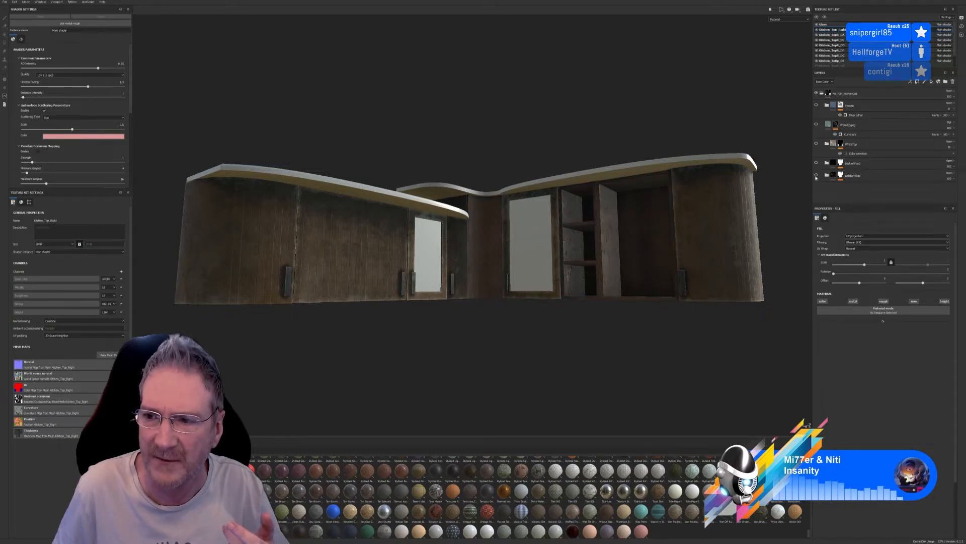
left_click(817, 176)
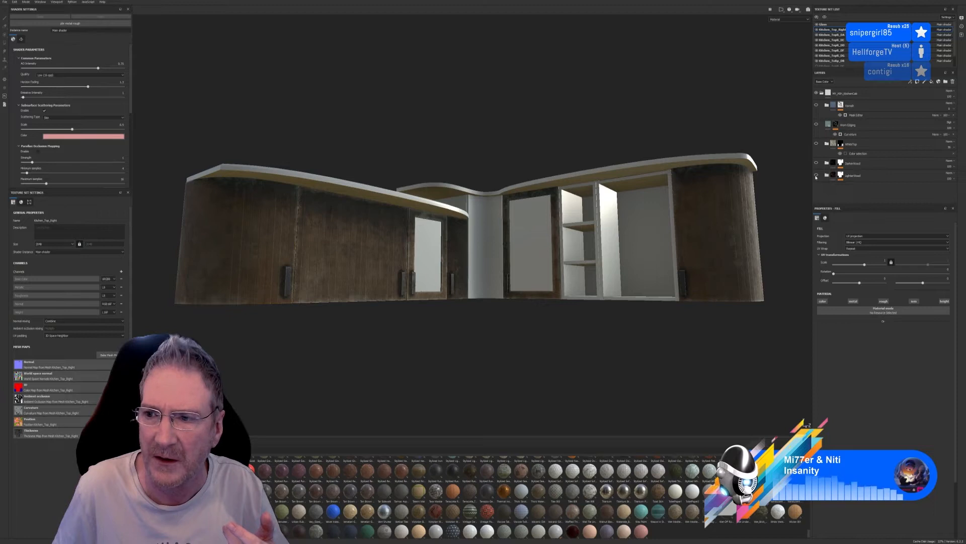
Show the hidden layers of the Kitchen_Top_Right texture set again, one by one from the lowest wood layer up, on a close view
scroll(672, 162, "up", 5)
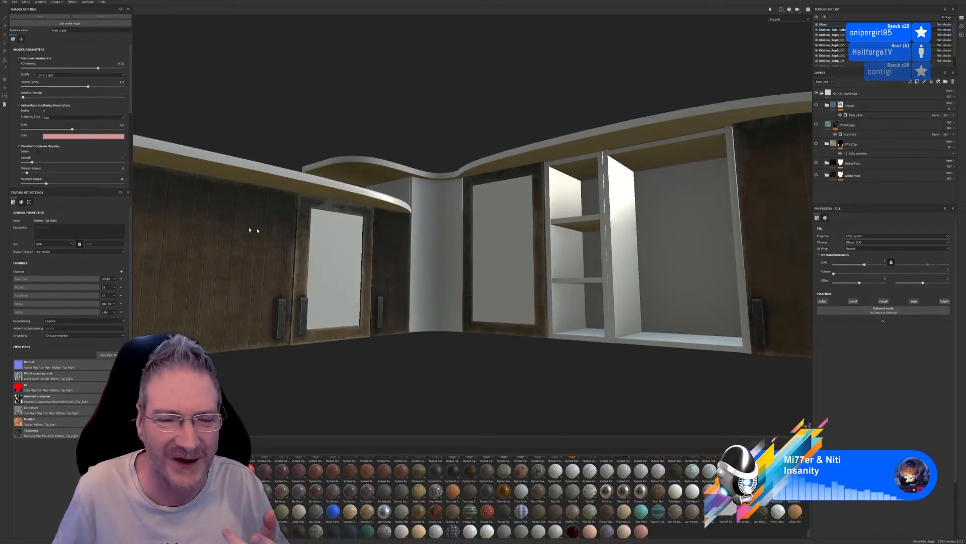
left_click(817, 175)
left_click(816, 163)
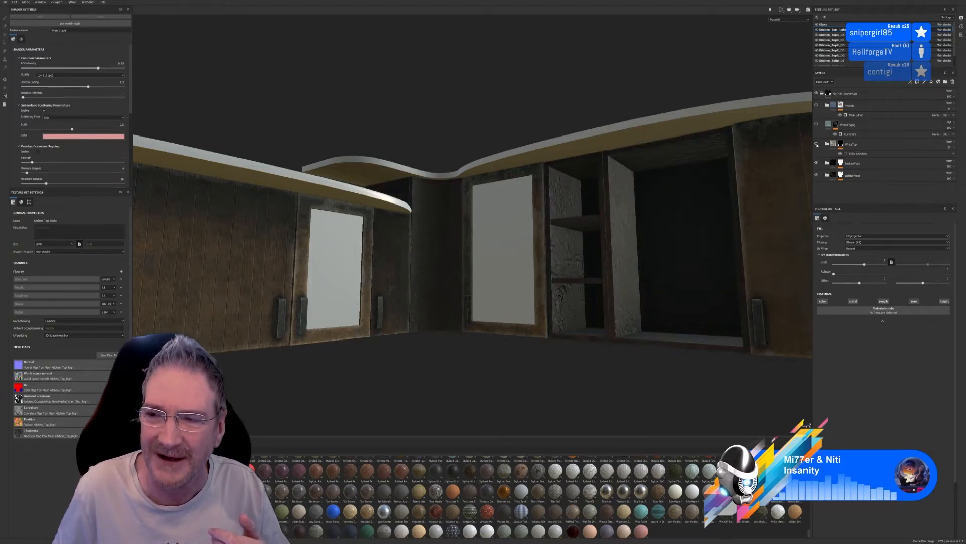
left_click(817, 144)
left_click(817, 125)
left_click(816, 105)
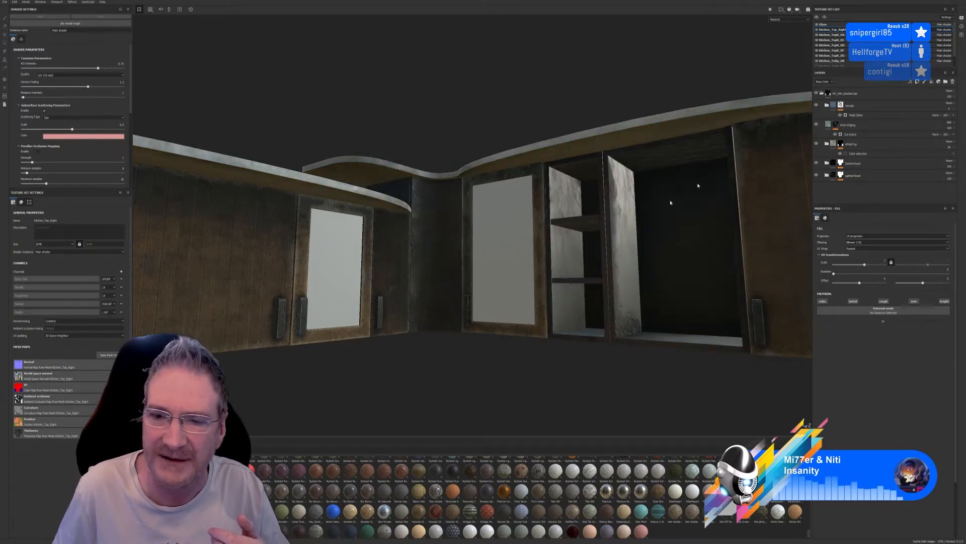
Examine the curved end cabinet, the open shelves and the underside of the kitchen units
scroll(383, 249, "down", 5)
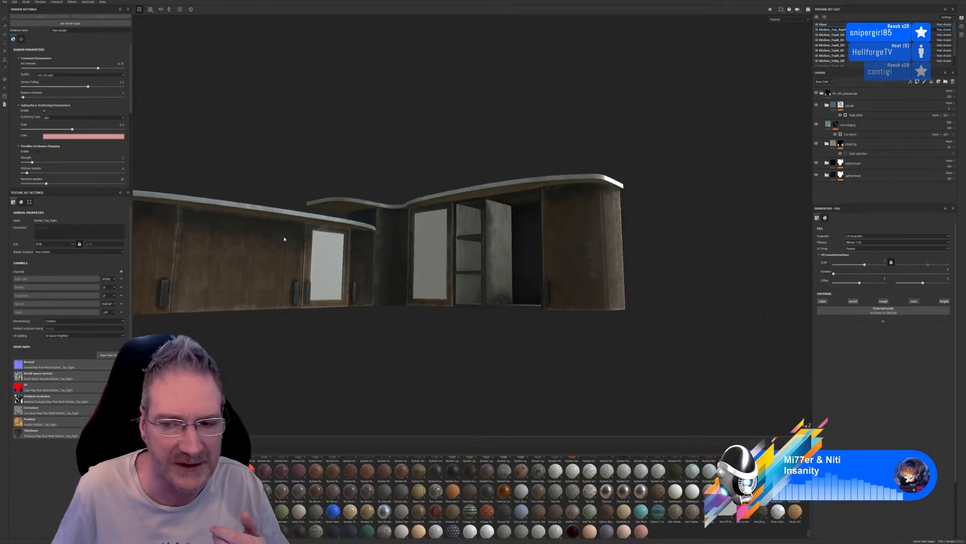
scroll(623, 266, "up", 5)
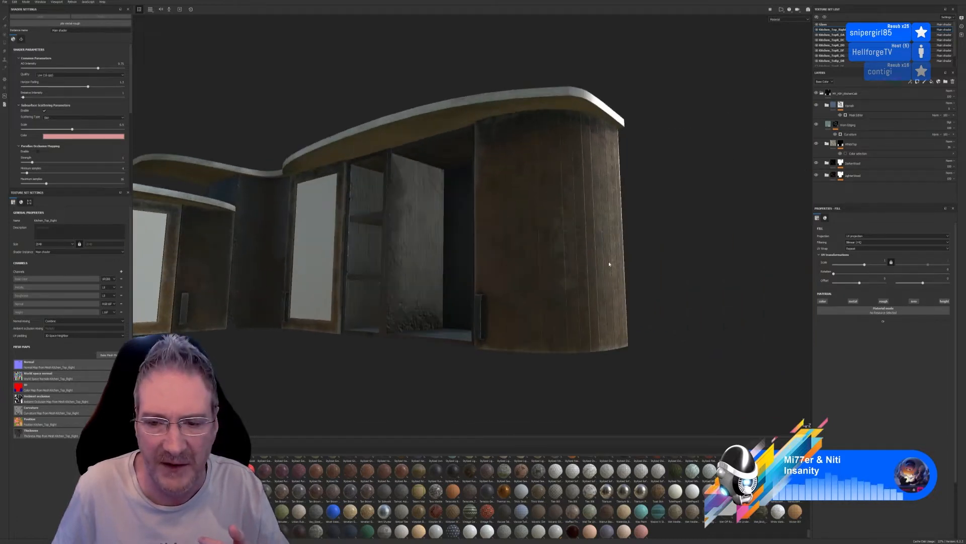
left_click_drag(556, 281, 533, 155, "alt")
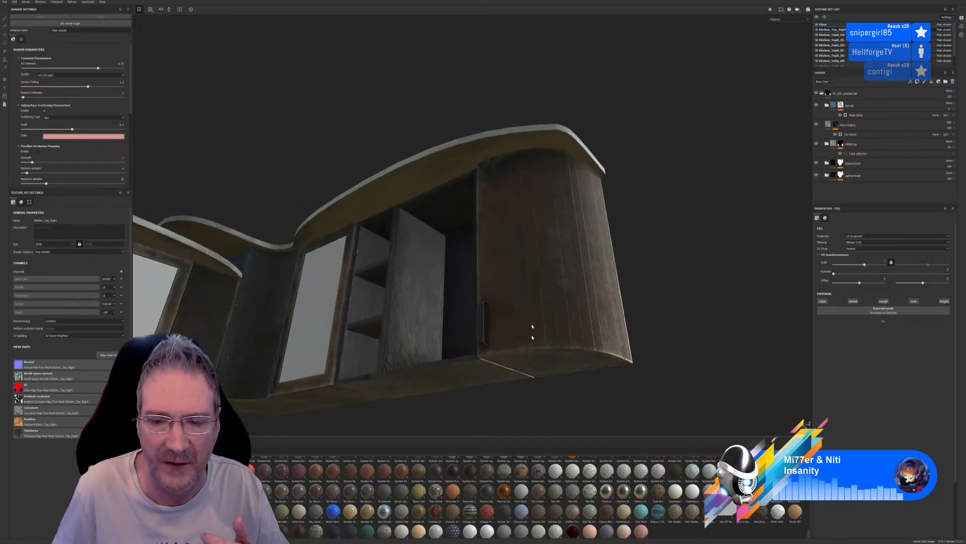
scroll(414, 306, "down", 5)
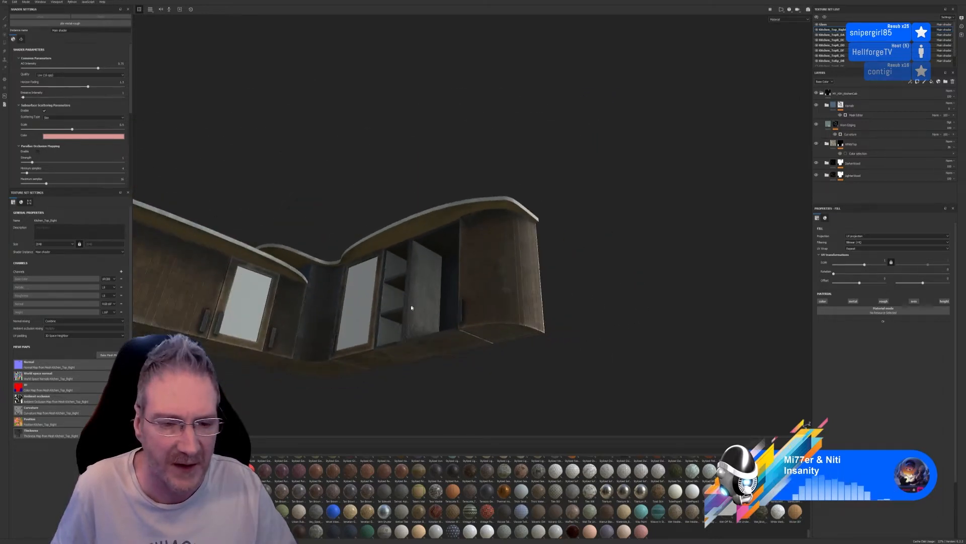
left_click_drag(306, 259, 456, 202, "alt")
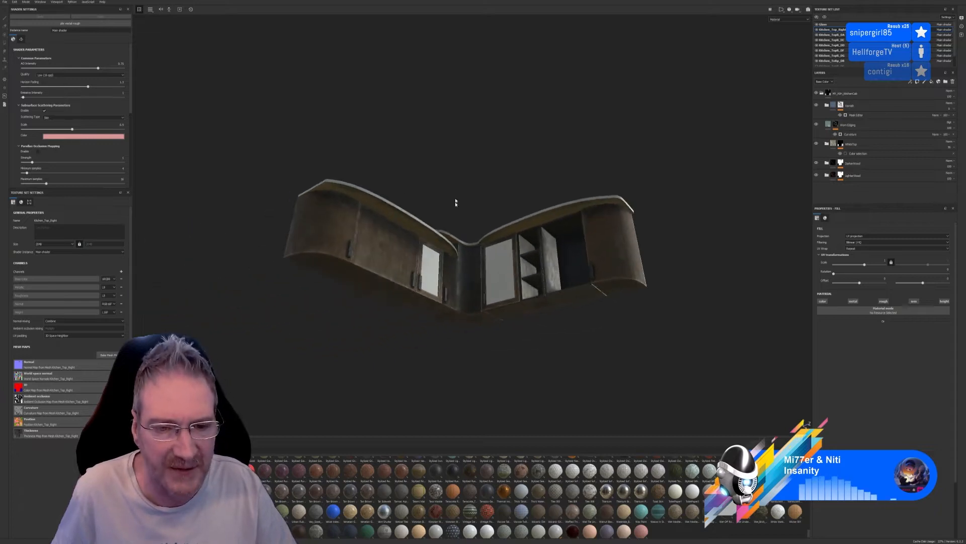
right_click(411, 337)
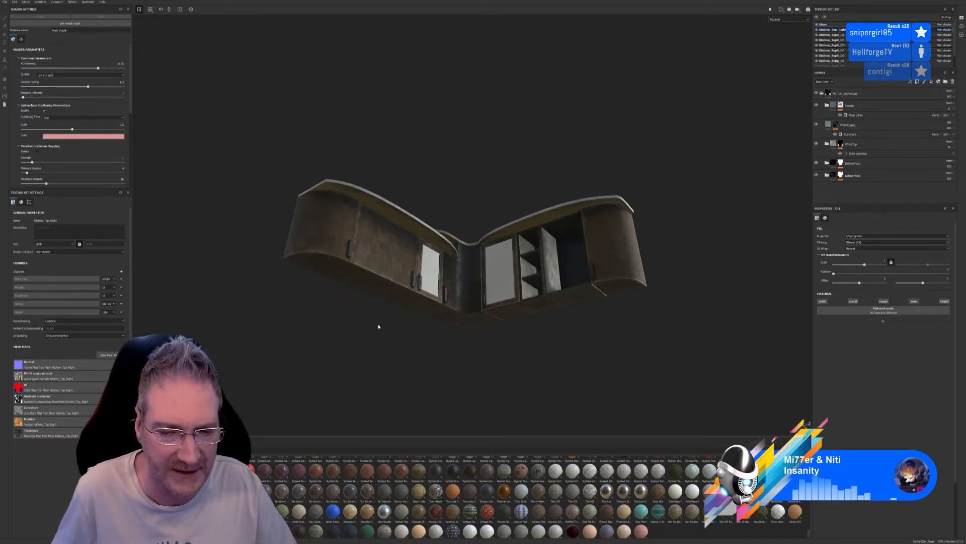
mouse_move(378, 323)
left_mouse_down("alt")
mouse_move(373, 339)
mouse_move(382, 319)
mouse_move(407, 374)
mouse_move(391, 376)
left_mouse_up("alt")
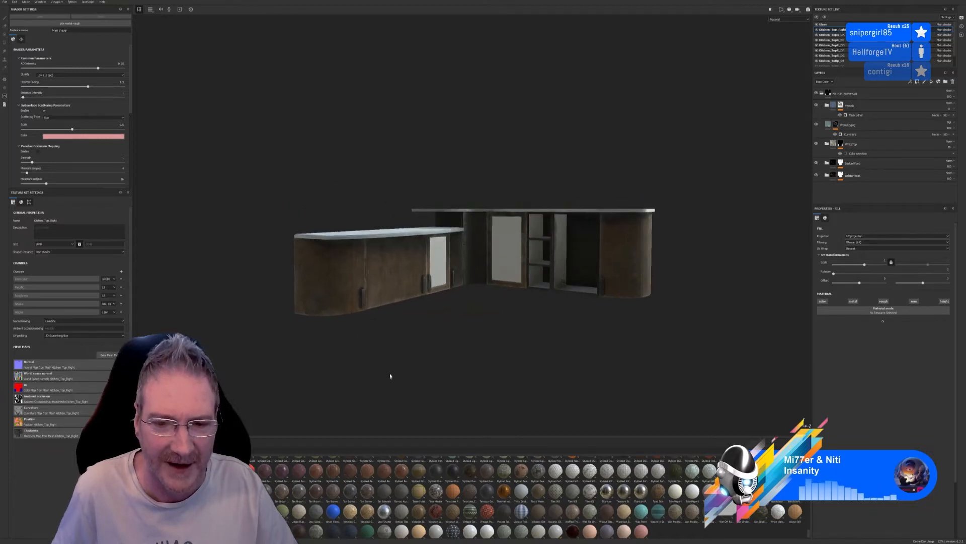
Examine the worn door fronts of the long cabinet run up close, and the worktops and undersides of both units
scroll(391, 292, "up", 4)
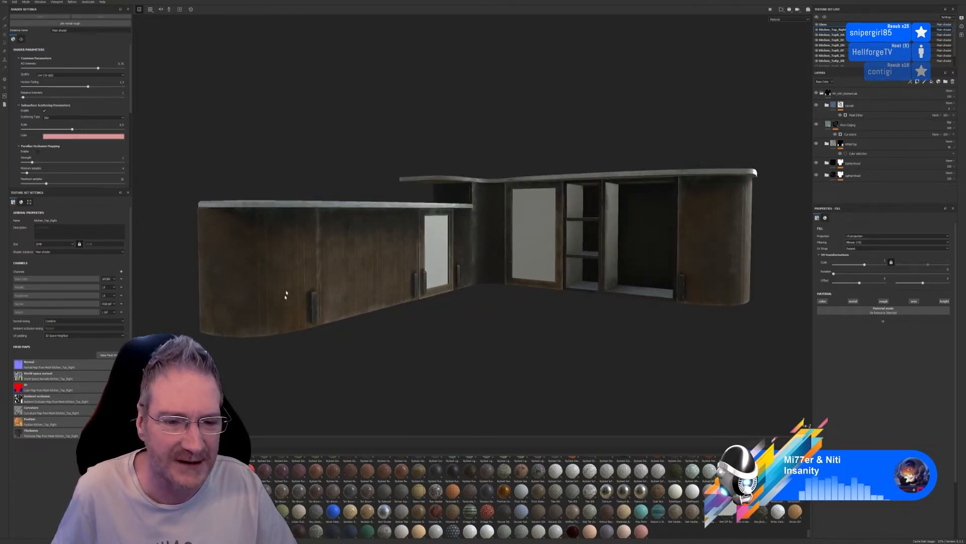
scroll(278, 290, "up", 5)
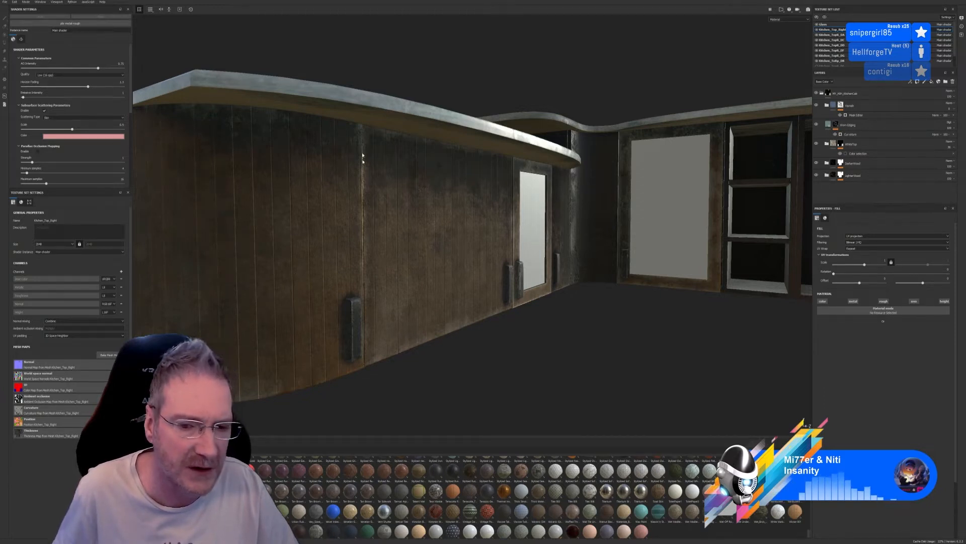
scroll(568, 234, "down", 5)
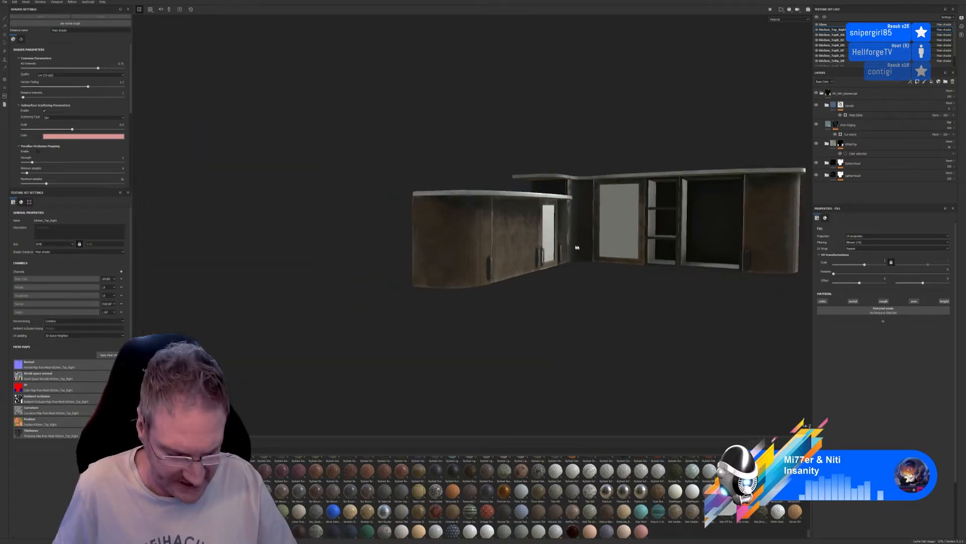
middle_click_drag(578, 254, 462, 258, "alt")
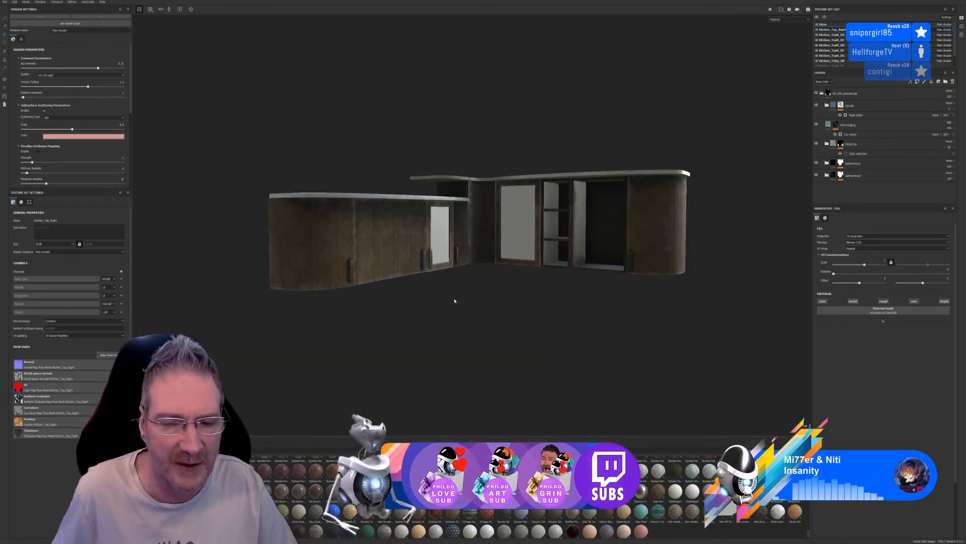
left_click_drag(453, 297, 476, 340, "alt")
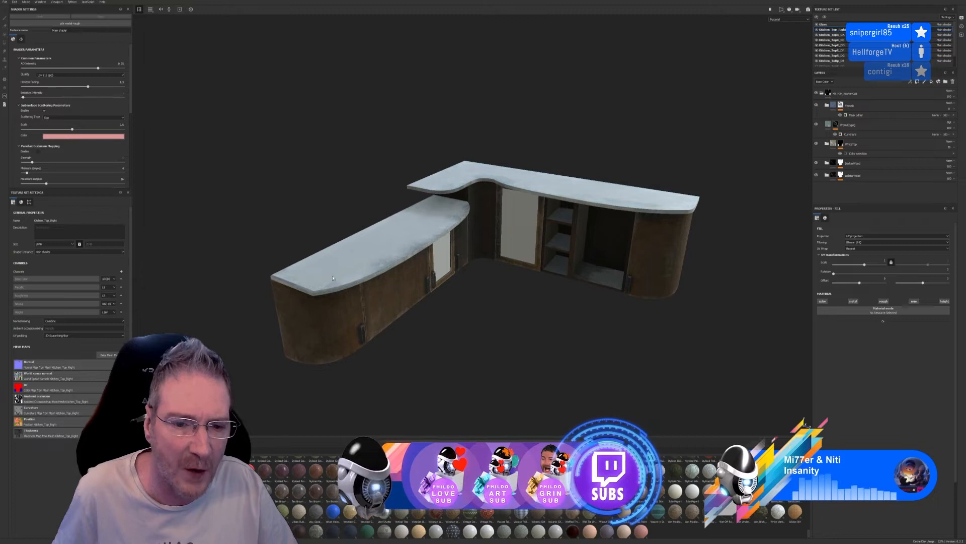
left_click_drag(541, 363, 515, 294, "alt")
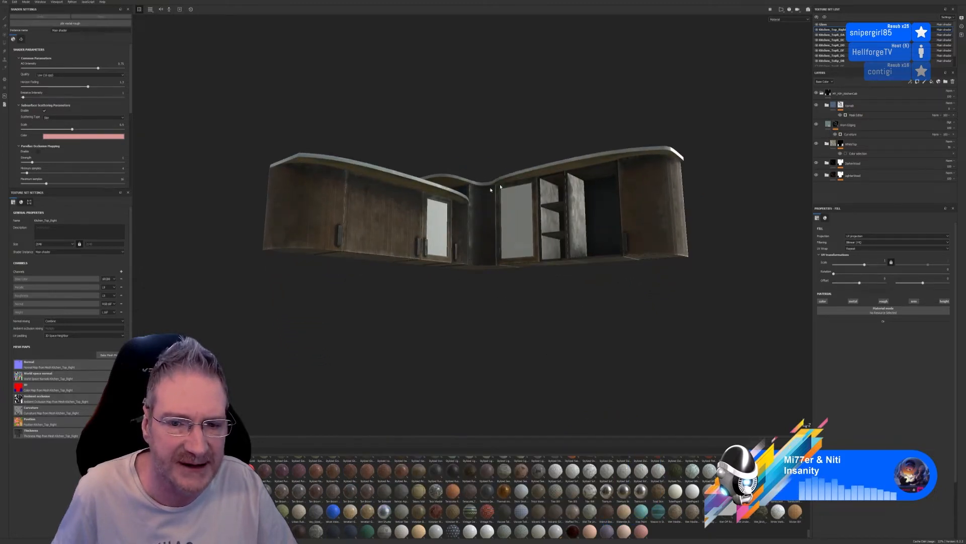
left_click_drag(529, 315, 504, 356, "alt")
scroll(474, 288, "up", 5)
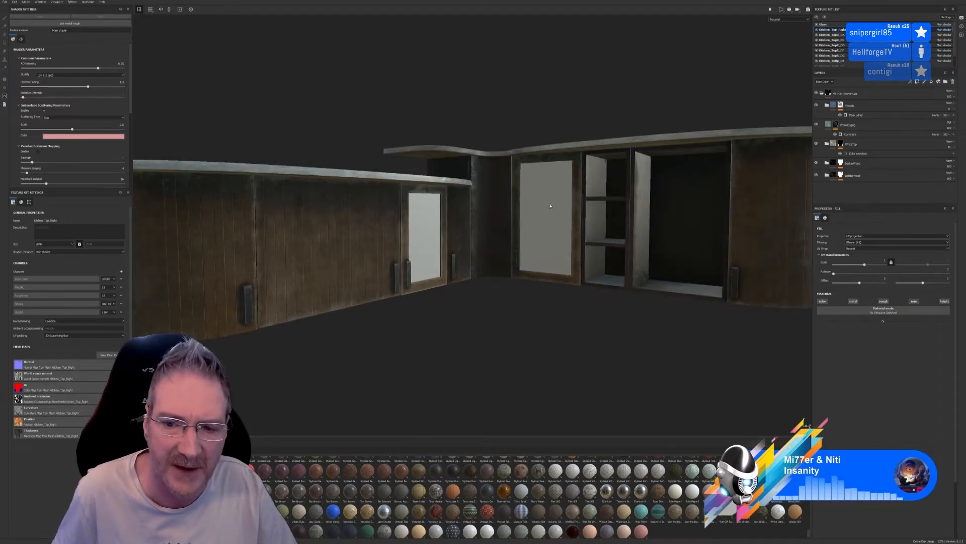
Review the complete kitchen unit set from slightly above and at eye level, and collapse the main material folder
scroll(547, 209, "down", 3)
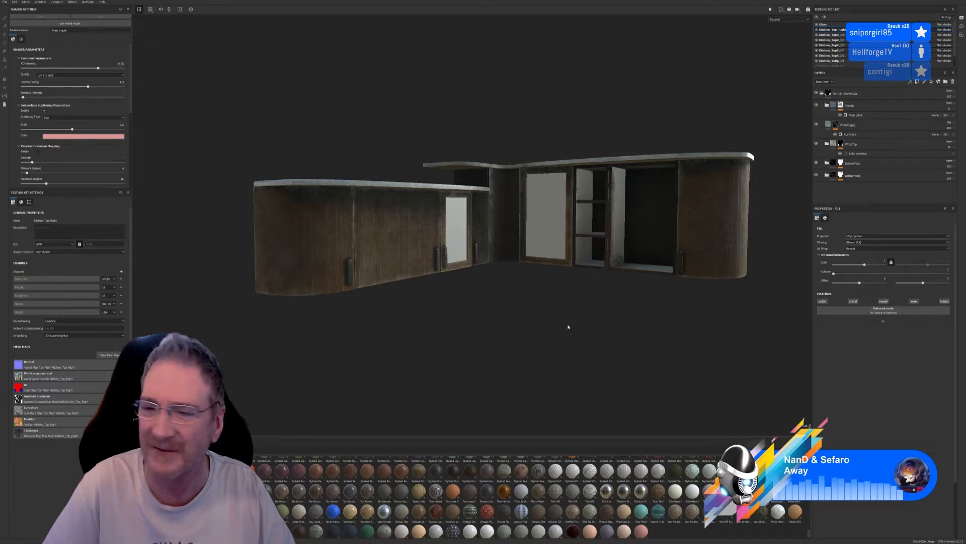
left_click_drag(481, 300, 463, 291, "alt")
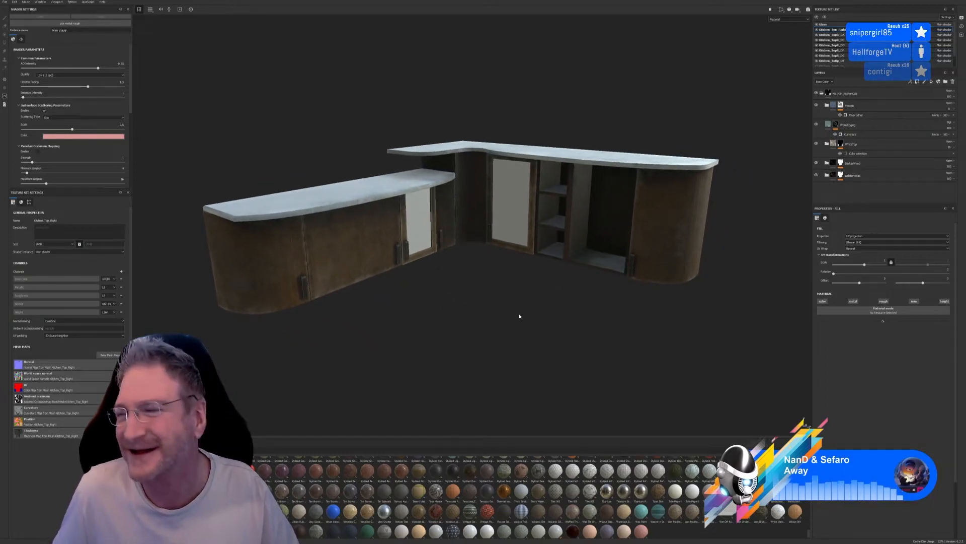
left_click_drag(509, 314, 507, 309, "alt")
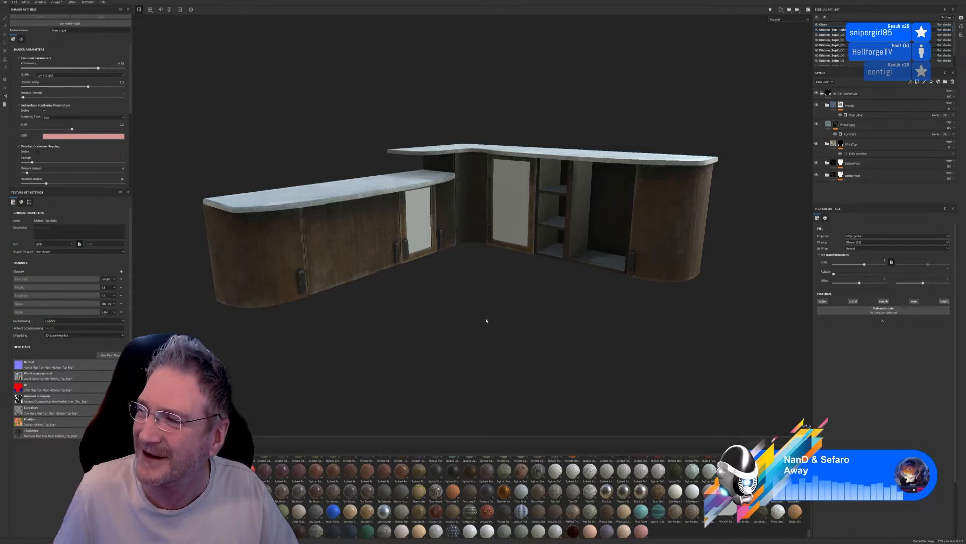
left_click_drag(481, 321, 466, 304, "alt")
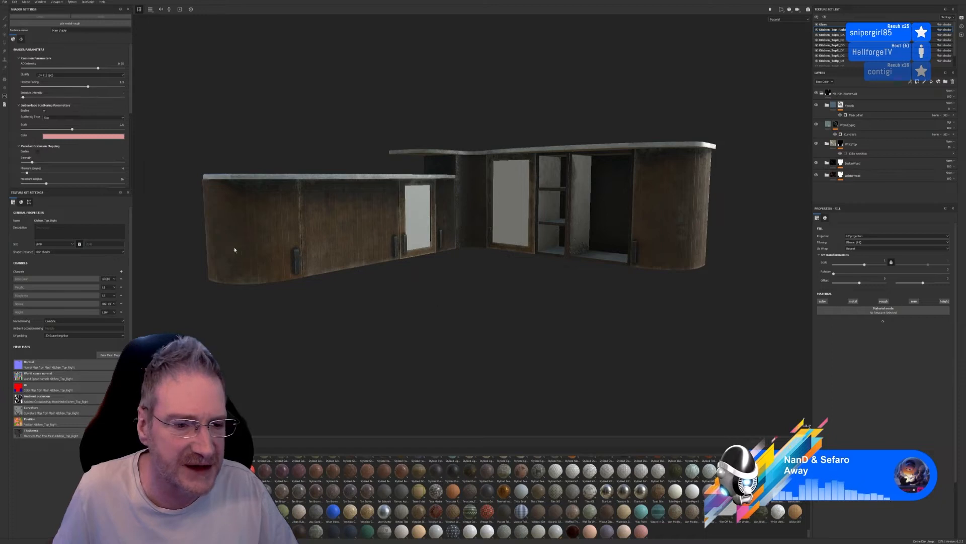
scroll(235, 250, "up", 2)
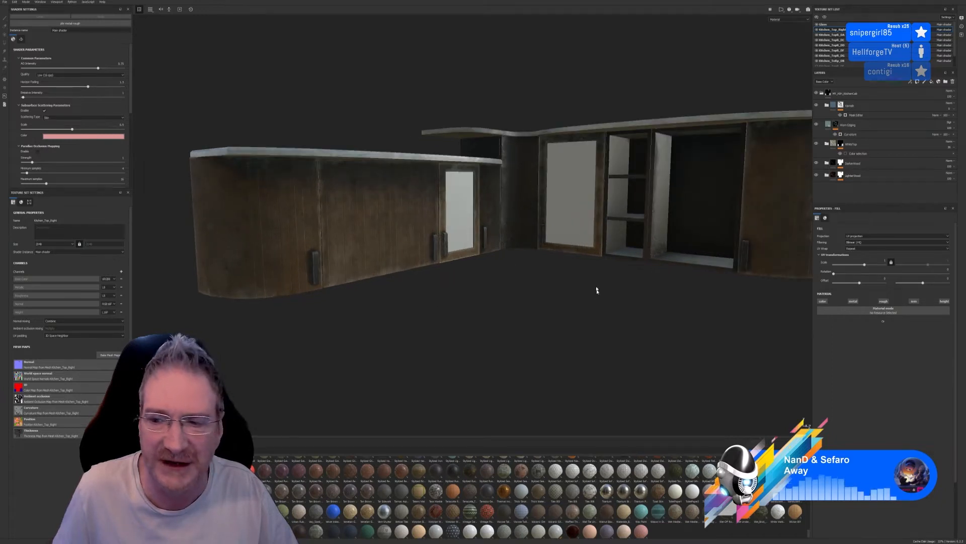
scroll(592, 290, "down", 2)
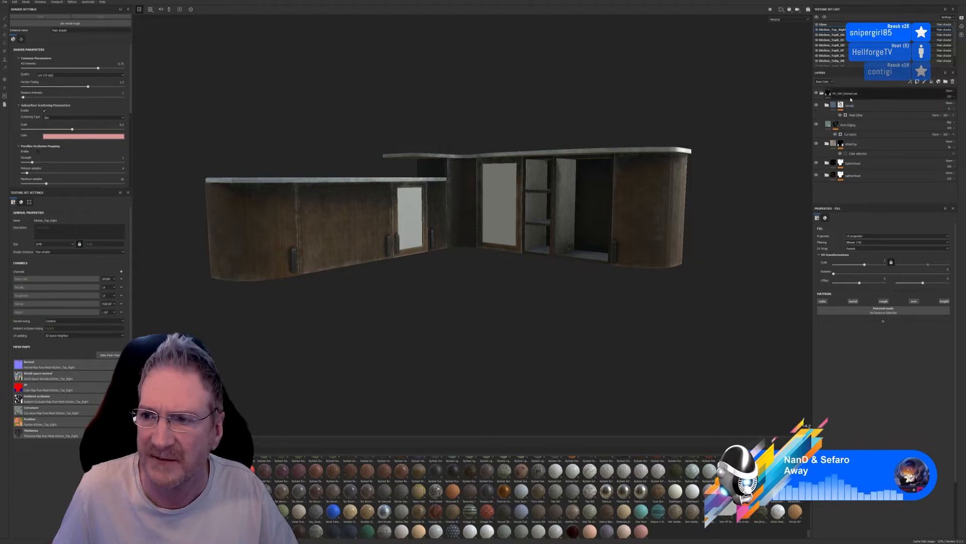
left_click(822, 93)
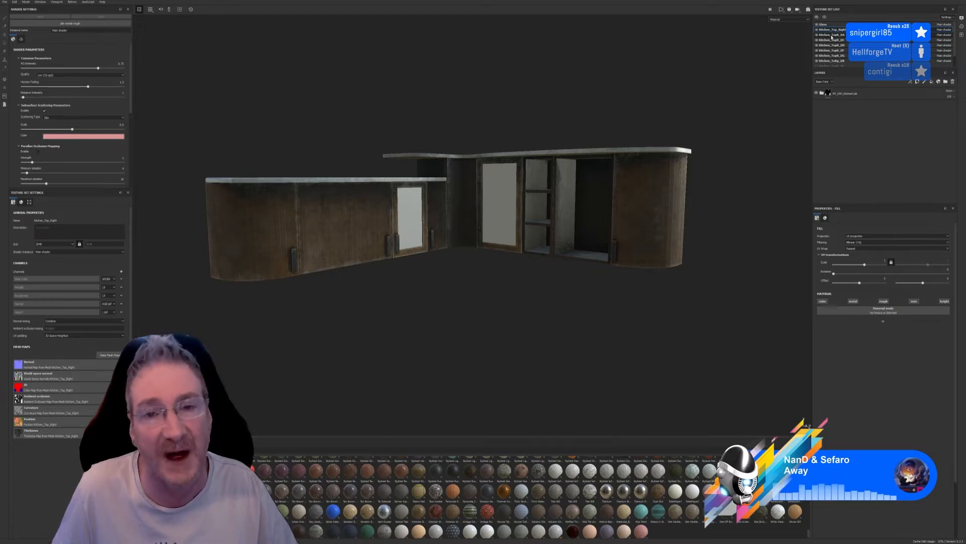
Open the texture set just below Kitchen_Top_Right, collapse its top folder, and hide and show that folder
left_click(832, 35)
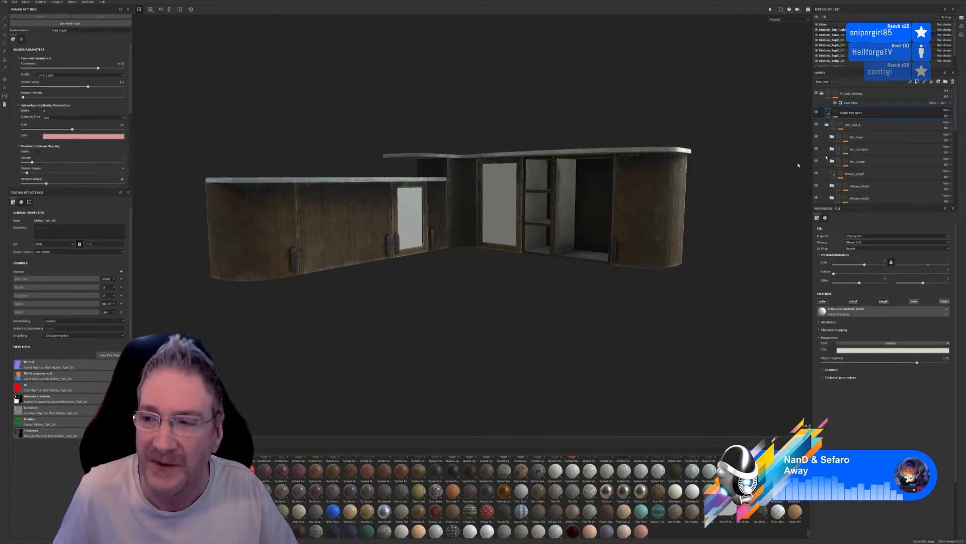
left_click(822, 94)
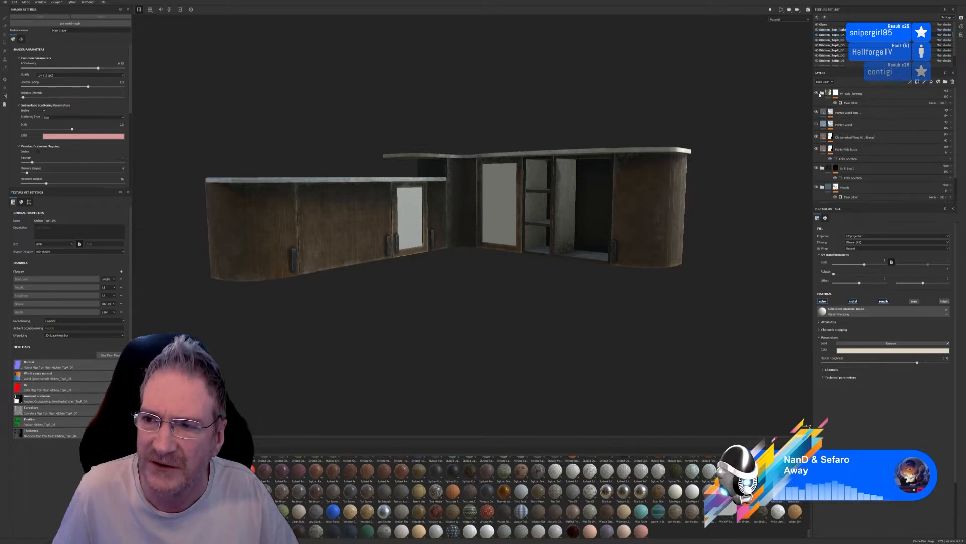
left_click(818, 94)
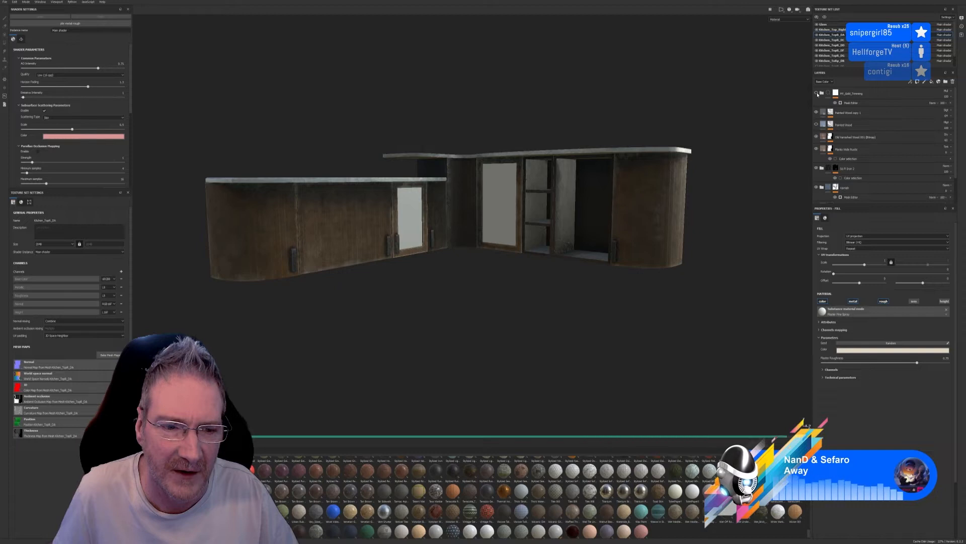
left_click(817, 94)
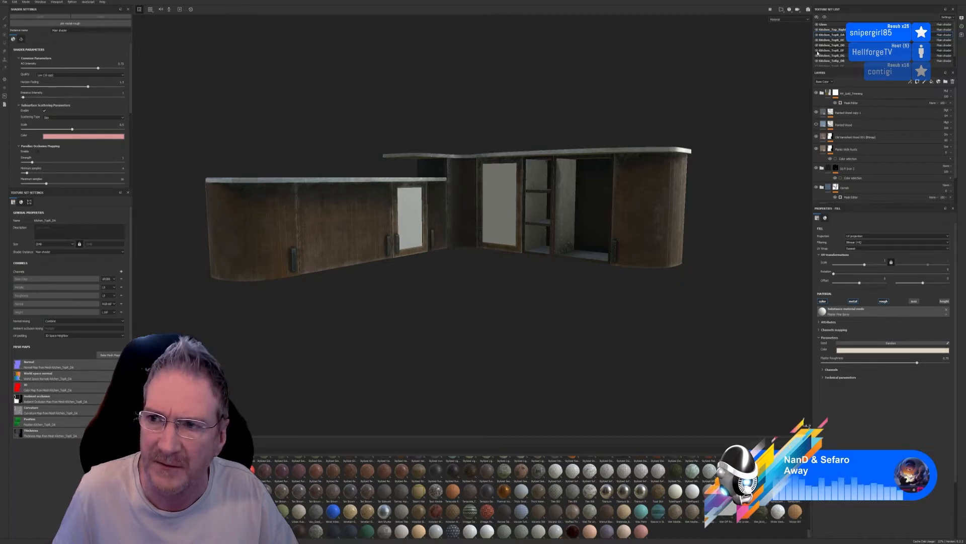
Hide and show the curved end door's texture set, open its layer stack, and collapse its top folder
left_click(817, 55)
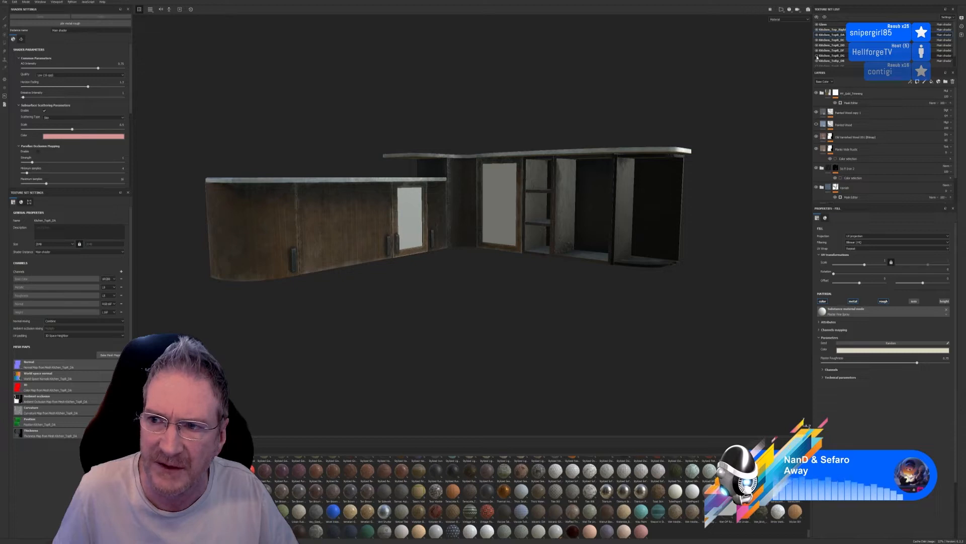
left_click(817, 55)
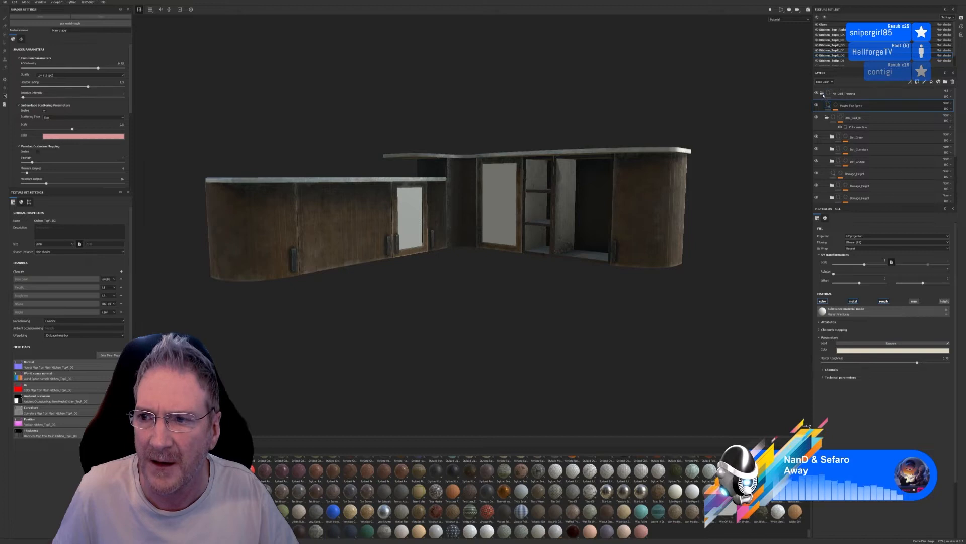
left_click(822, 93)
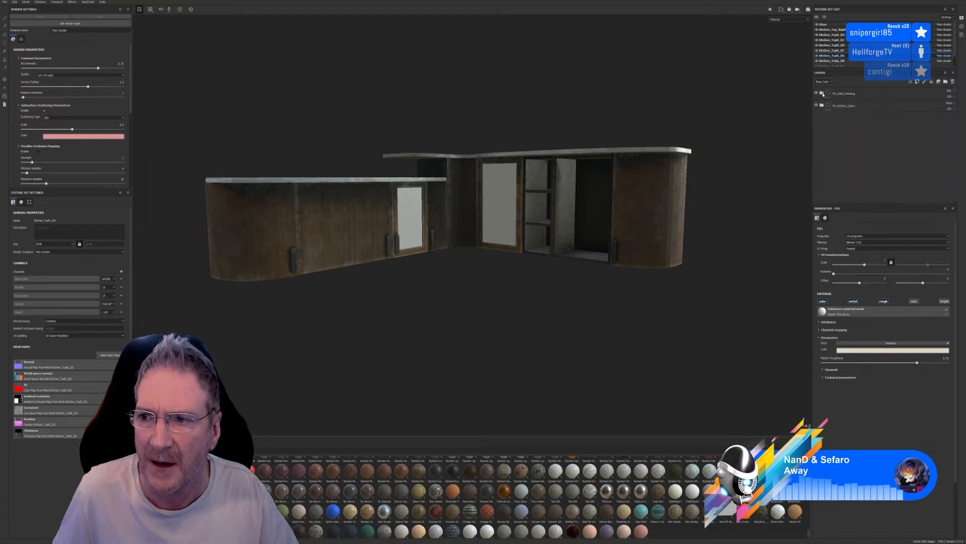
left_click(846, 106)
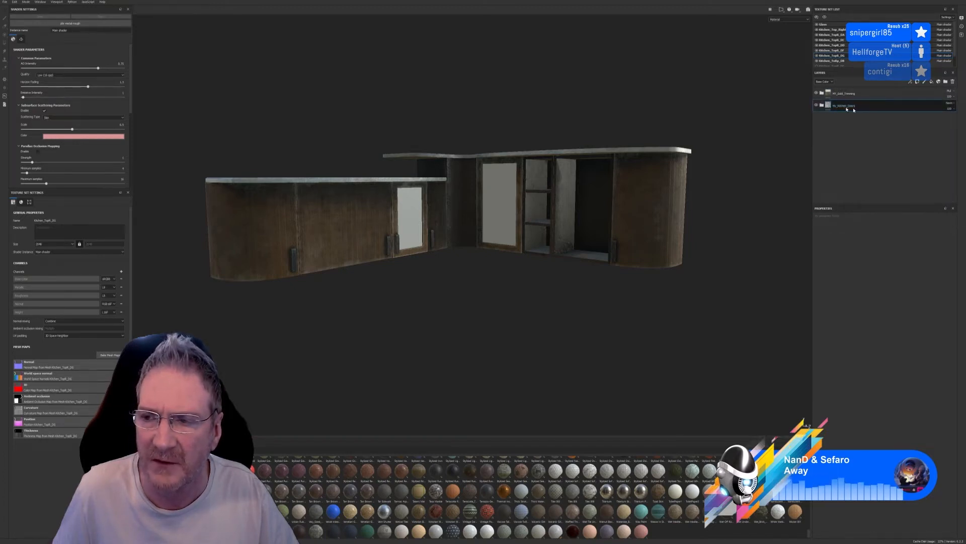
left_click(866, 95)
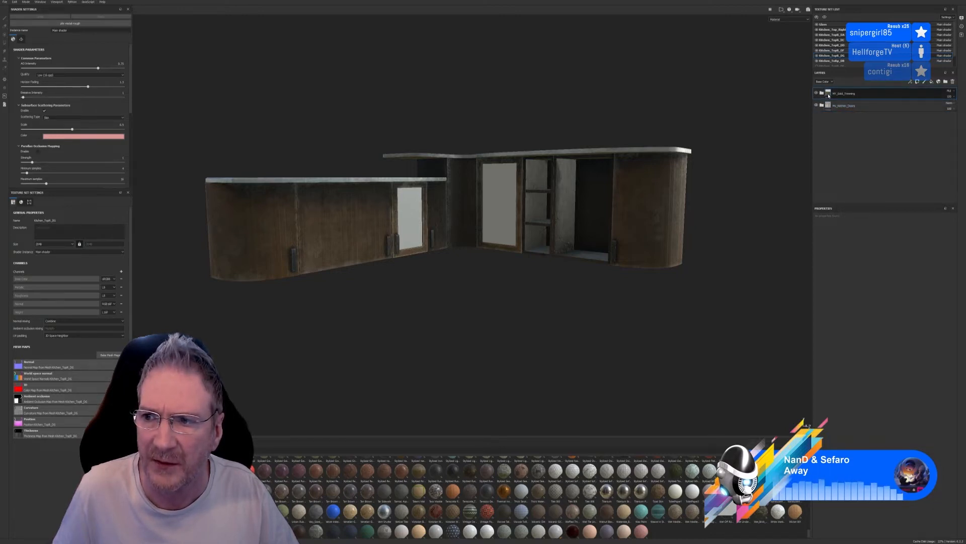
Compare the curved end door up close with and without the upper layer folder by hiding and showing it repeatedly
scroll(647, 220, "up", 8)
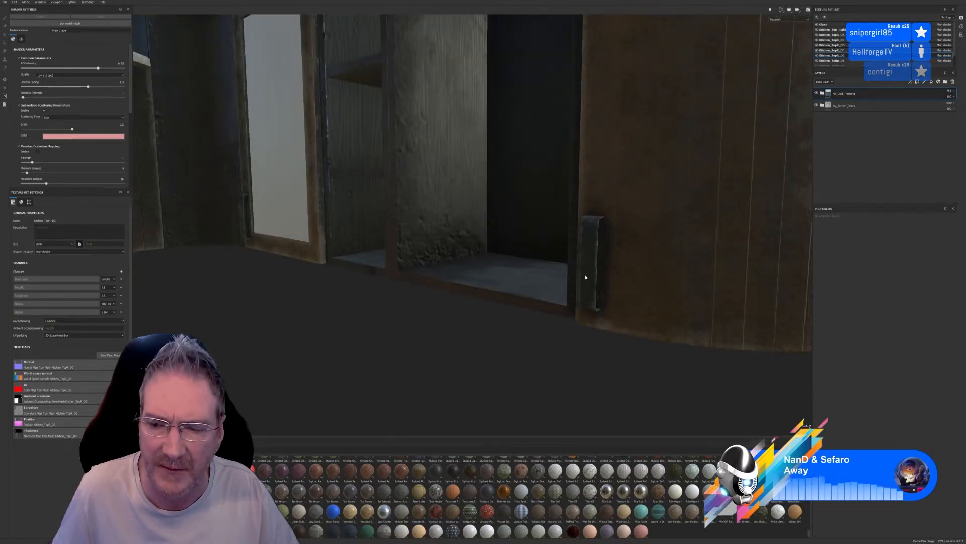
scroll(585, 277, "down", 3)
left_click(816, 93)
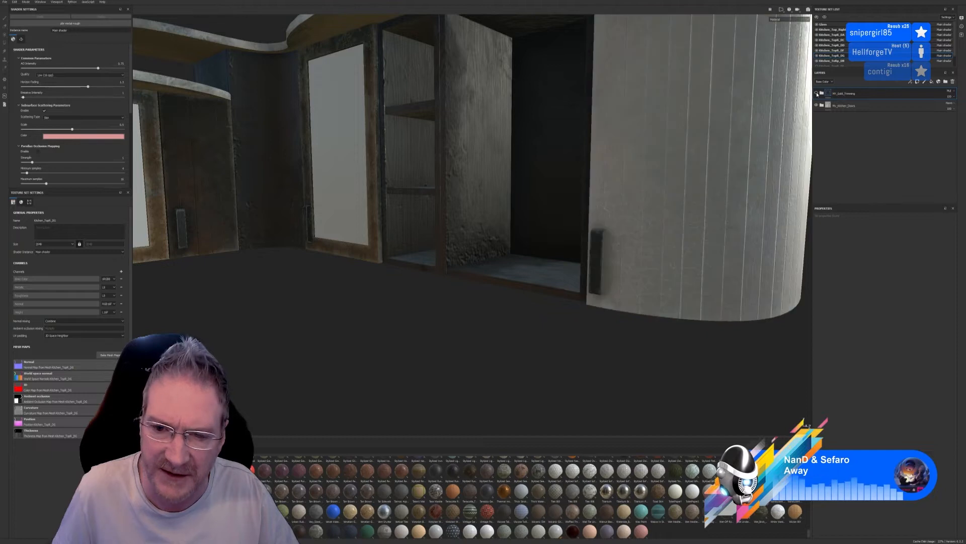
left_click(816, 93)
left_click(816, 93)
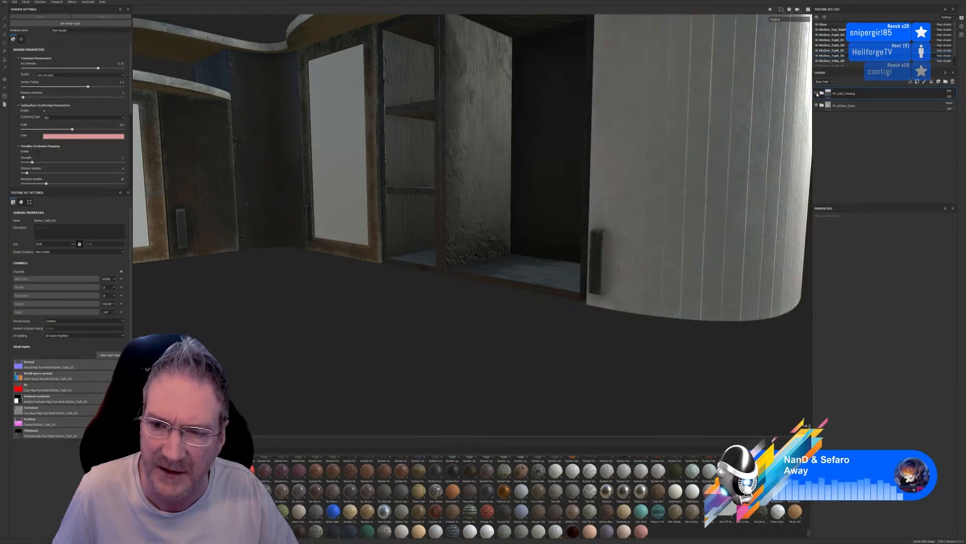
left_click(817, 93)
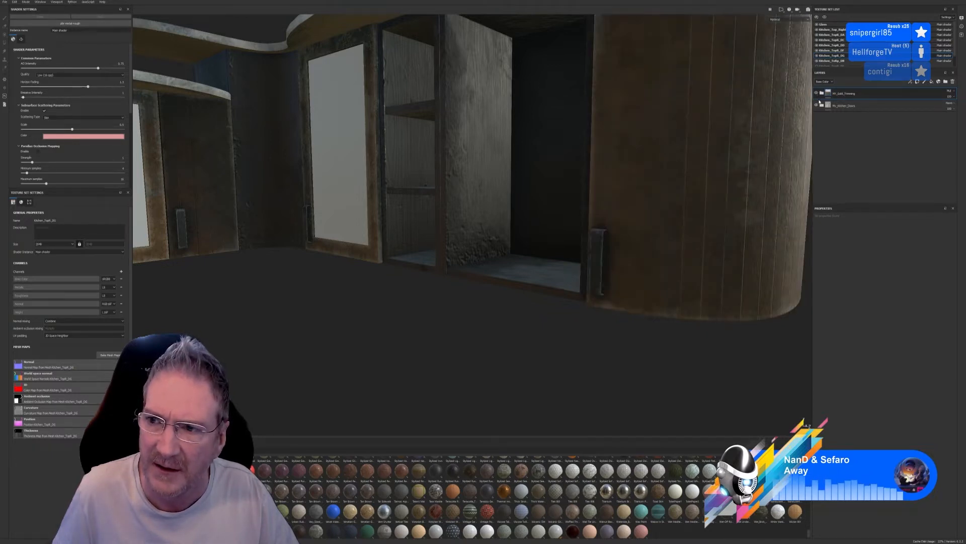
Hide and show the lower layer folder of the curved end door, and return to the complete kitchen view
left_click(816, 105)
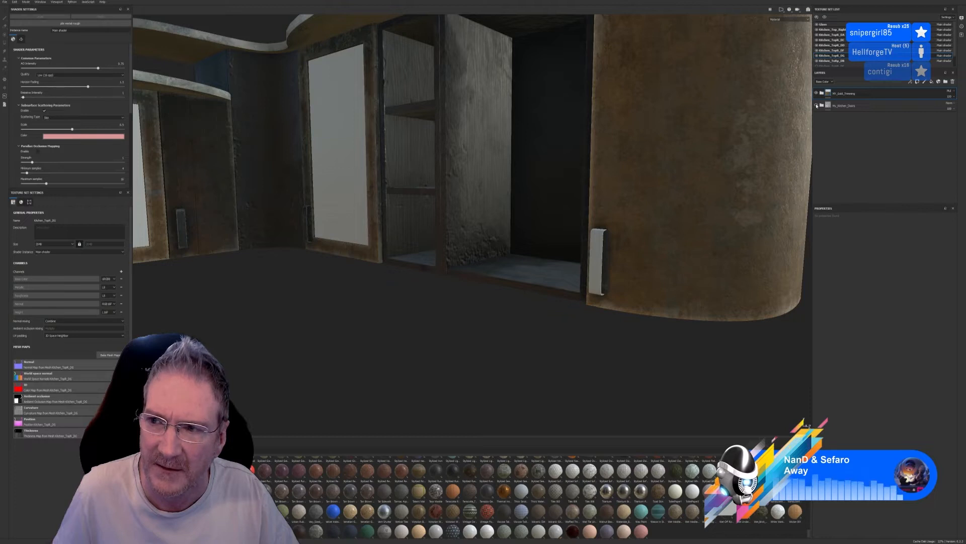
left_click(816, 105)
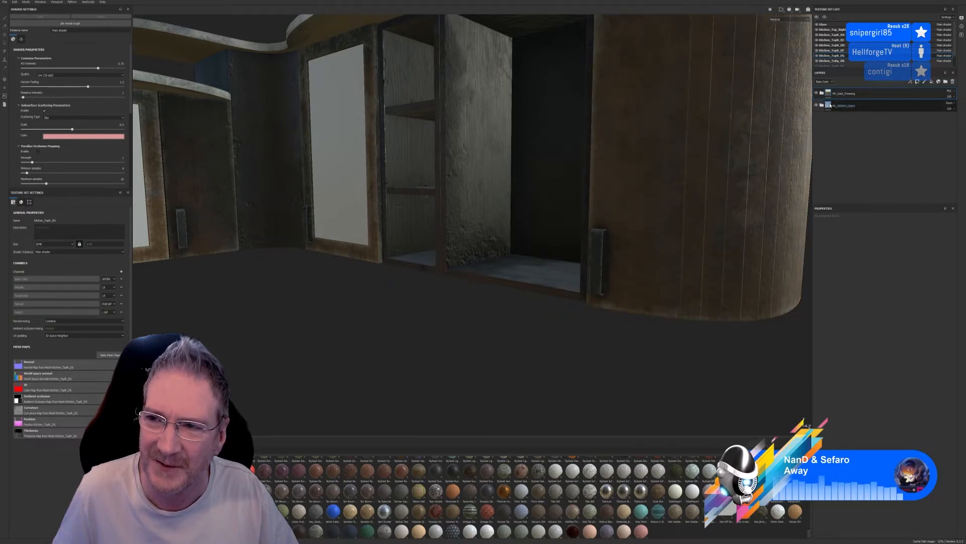
left_click(838, 107)
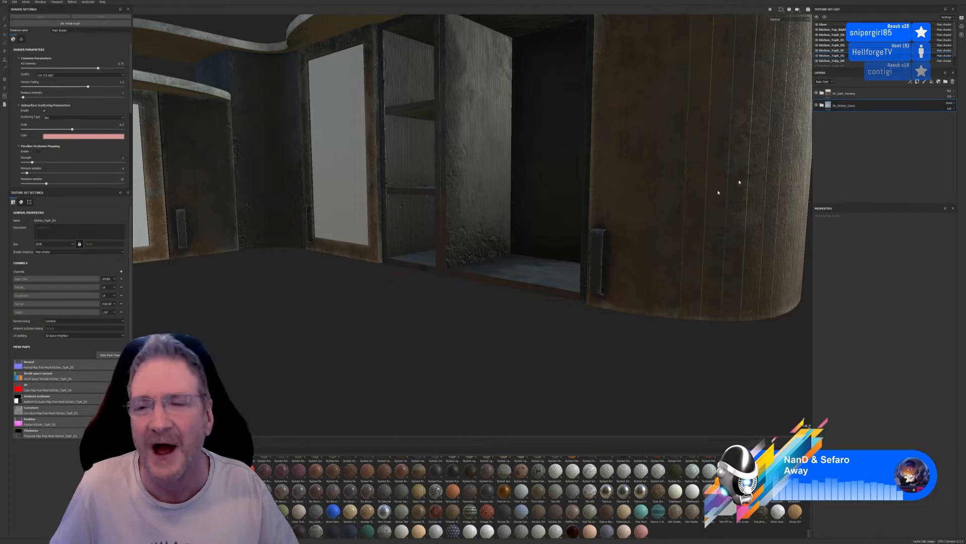
scroll(608, 225, "down", 8)
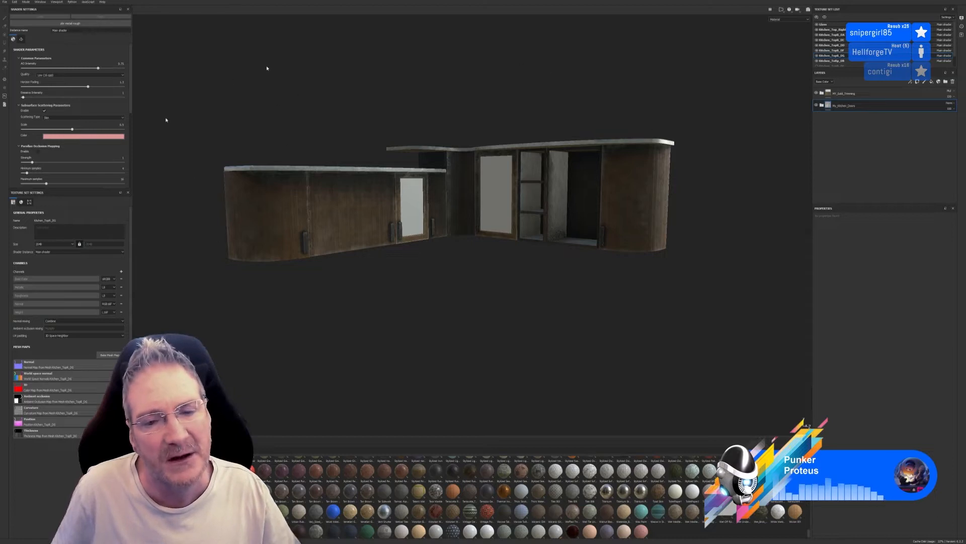
Review the project configuration settings and cancel without changing anything
left_click(15, 2)
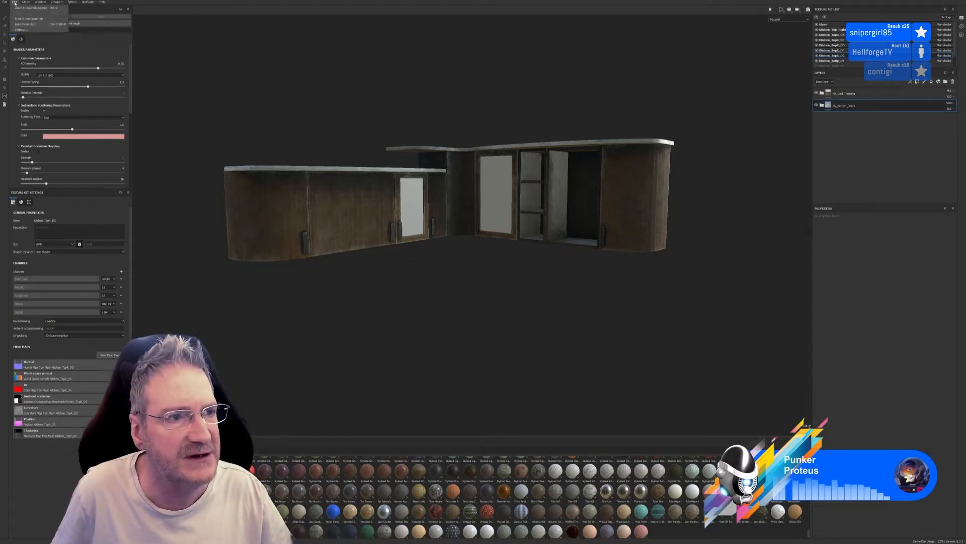
left_click(35, 23)
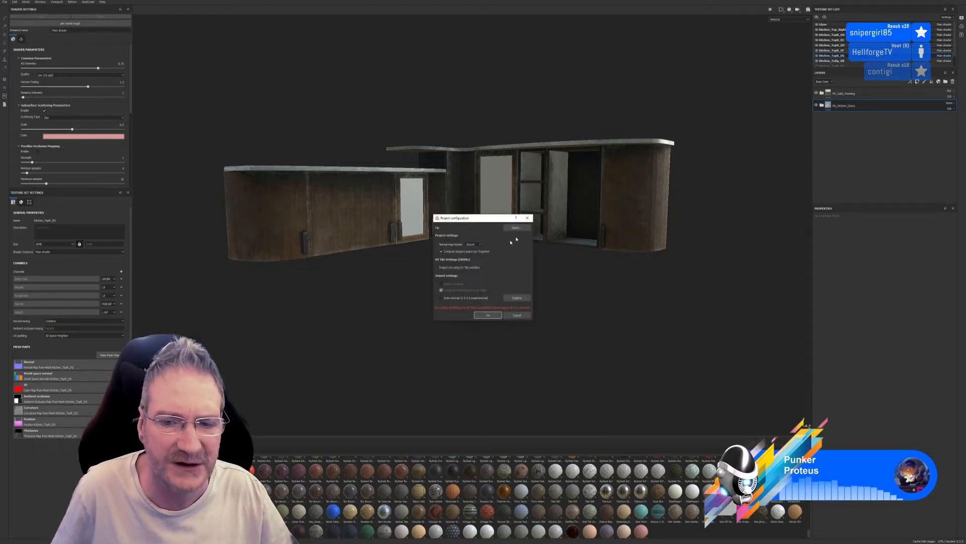
left_click(517, 315)
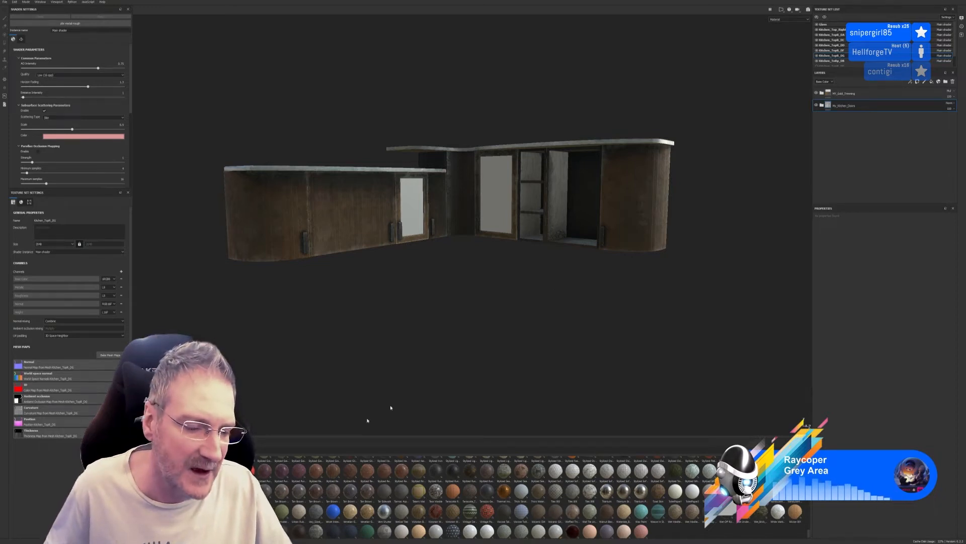
key("super")
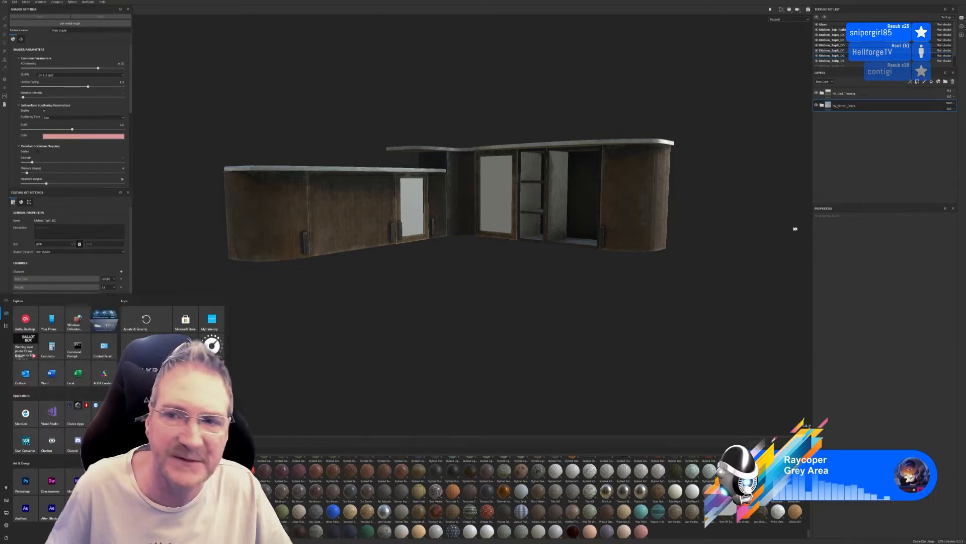
left_click(874, 292)
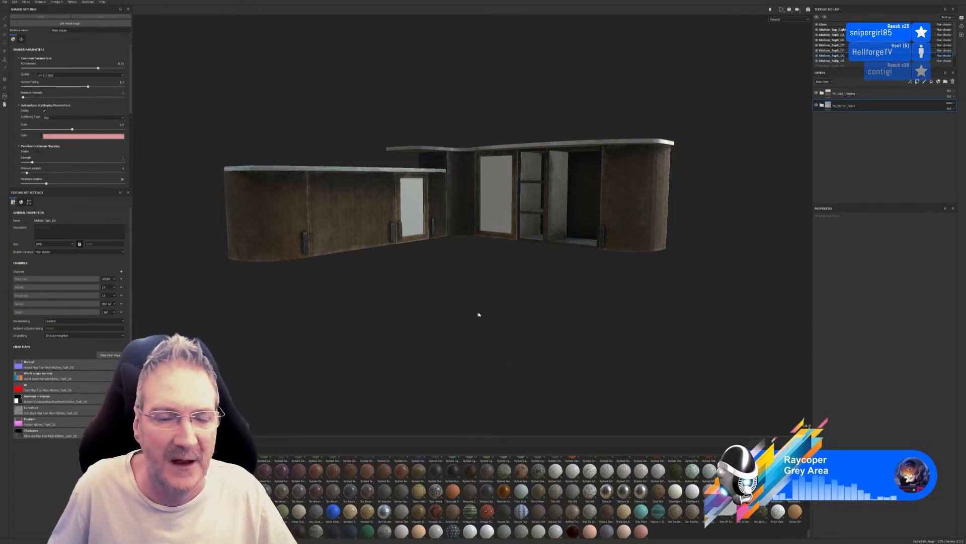
Select the Kitchen_Top_Right texture set and collapse its main material folder
mouse_move(479, 315)
left_mouse_down("alt")
mouse_move(492, 317)
mouse_move(485, 305)
mouse_move(479, 322)
left_mouse_up("alt")
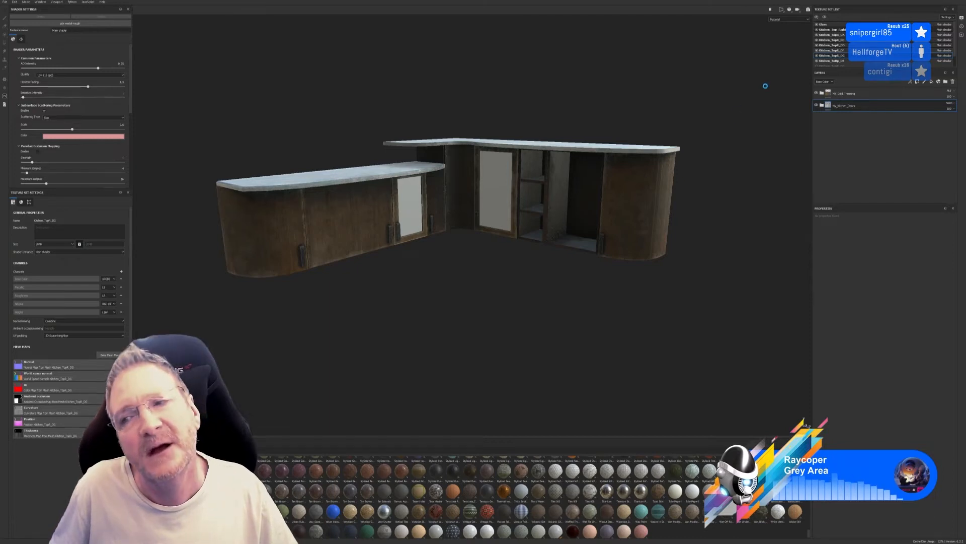
left_click(834, 30)
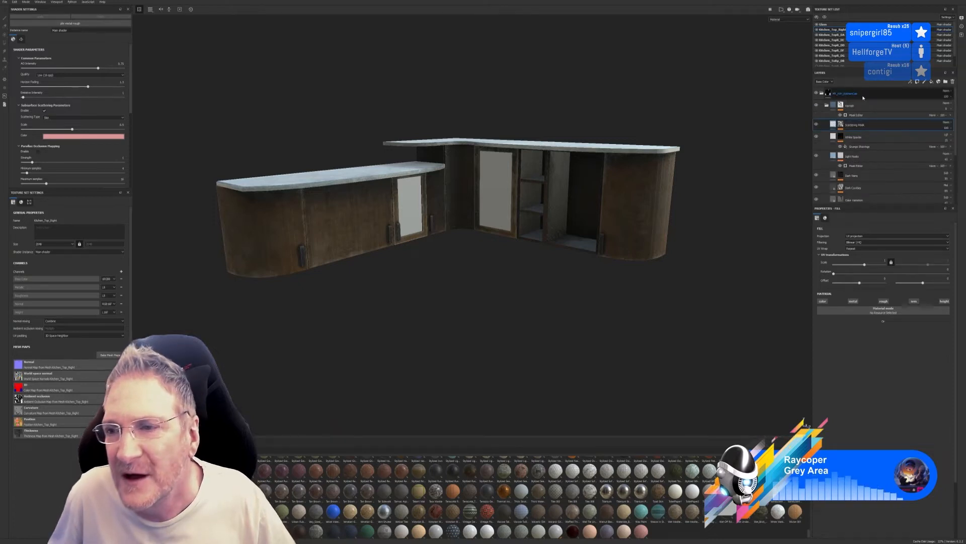
left_click(822, 93)
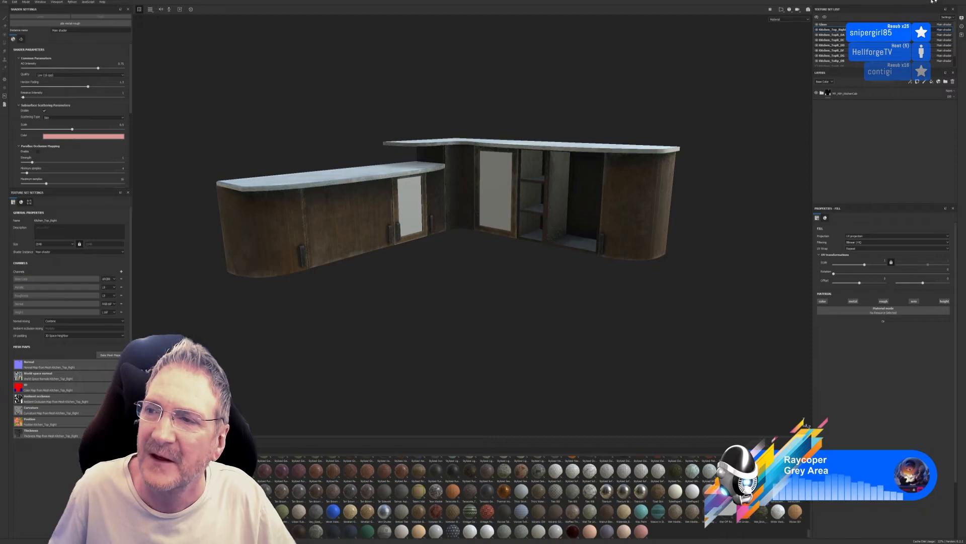
Switch to the kitchen scene in 3ds Max, isolate the L-shaped base cabinet unit, and view it from the front
key("super+d")
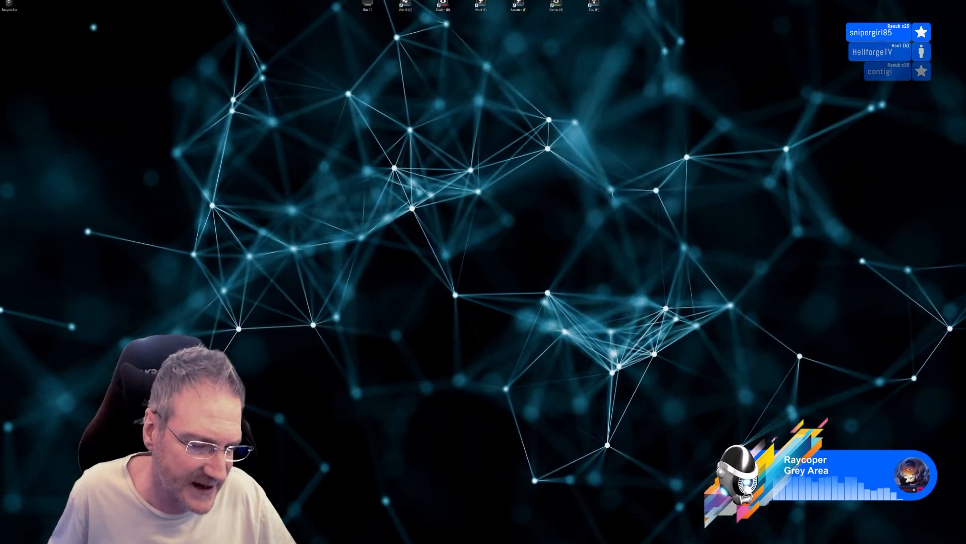
key("alt+Tab")
middle_click_drag(398, 250, 479, 129, "alt")
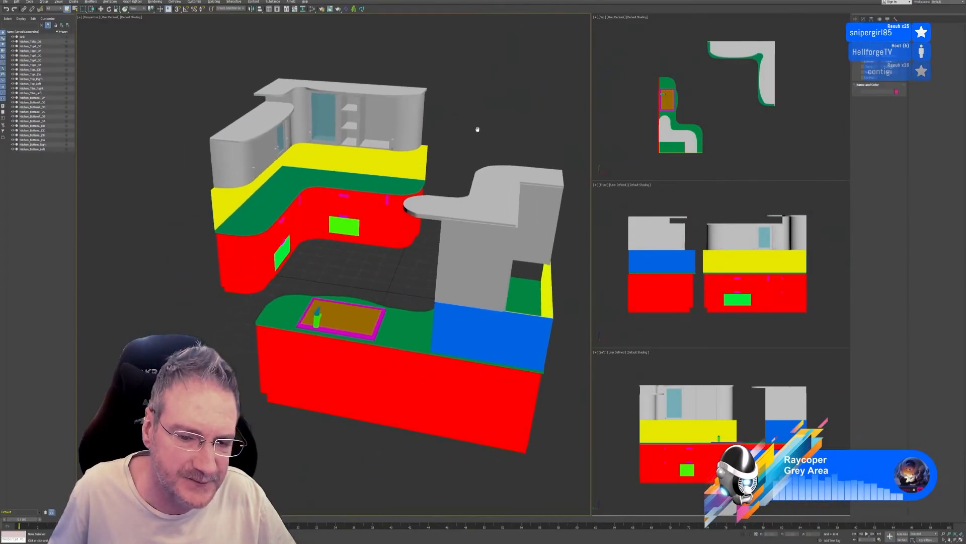
left_click(290, 188)
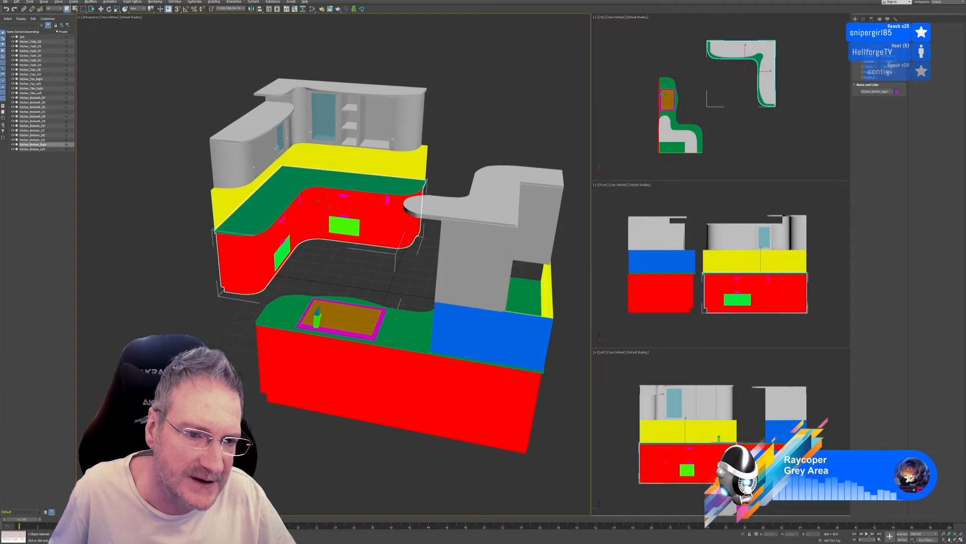
left_click(743, 533)
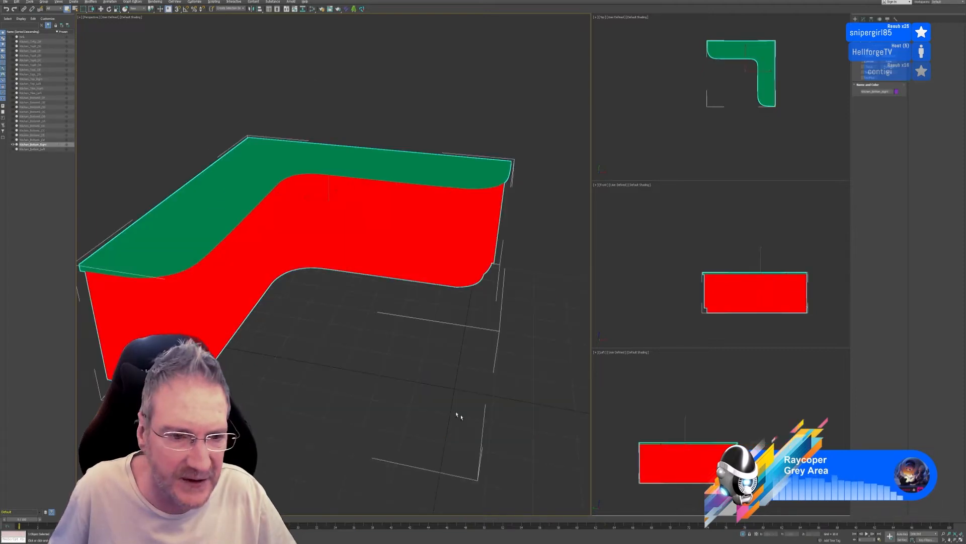
middle_click_drag(431, 399, 423, 308, "alt")
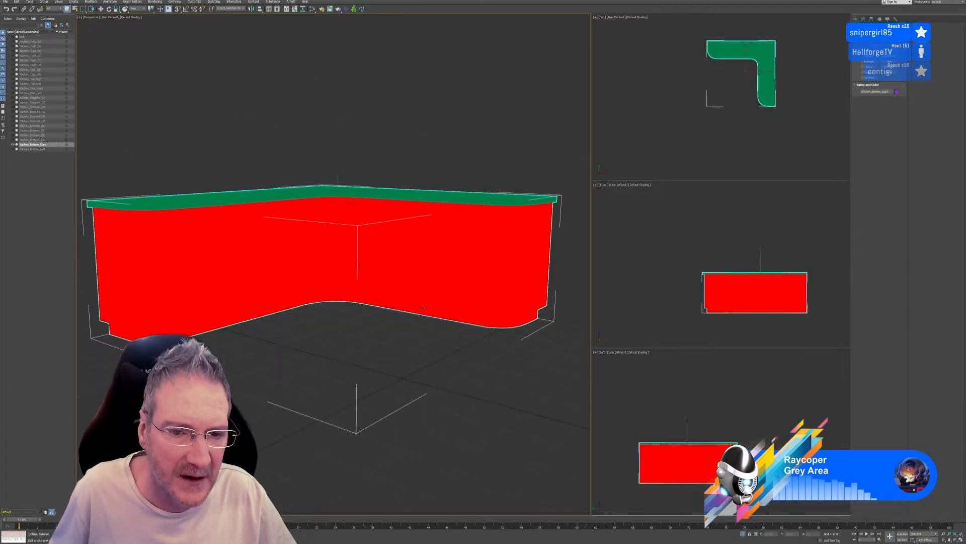
Turn off Vertex Channel Display in the object properties of the isolated base cabinet unit
right_click(484, 200)
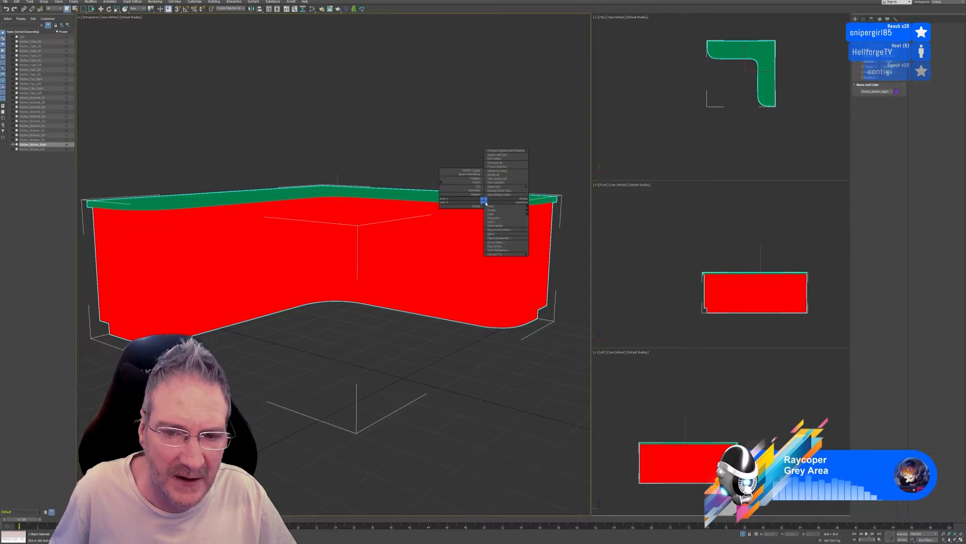
left_click(505, 250)
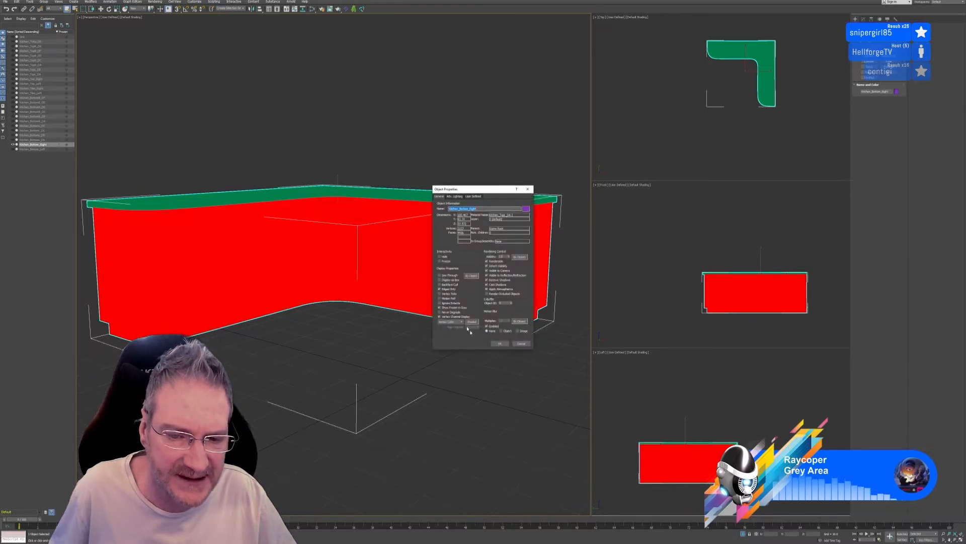
left_click(459, 317)
left_click(500, 344)
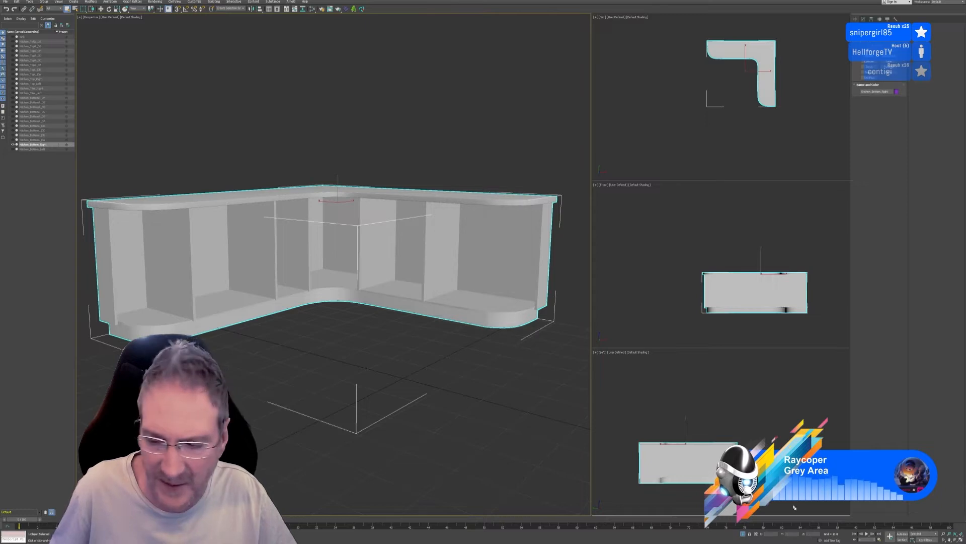
End the isolation to show the whole kitchen, and view the door and drawer fronts of the L-shaped base unit up close
left_click(743, 534)
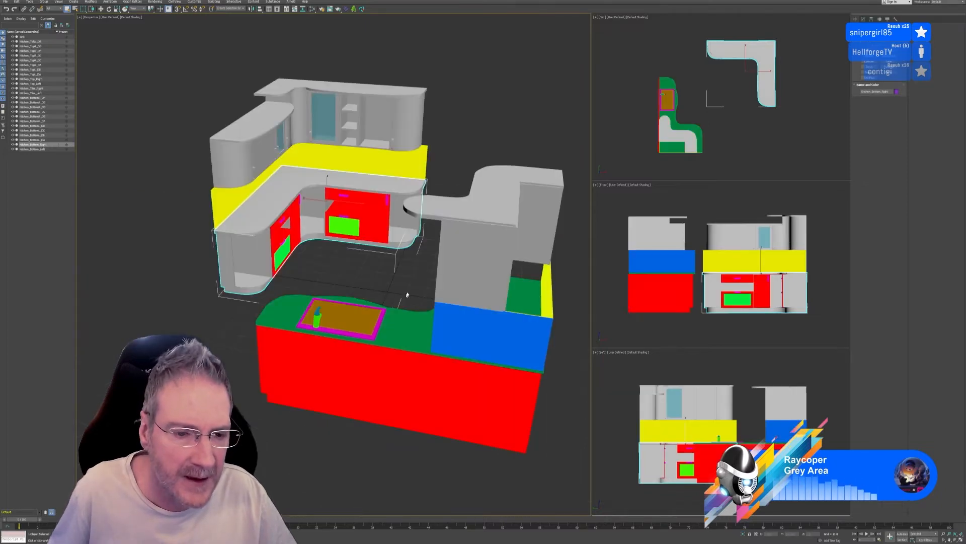
scroll(375, 306, "up", 2)
scroll(375, 306, "up", 6)
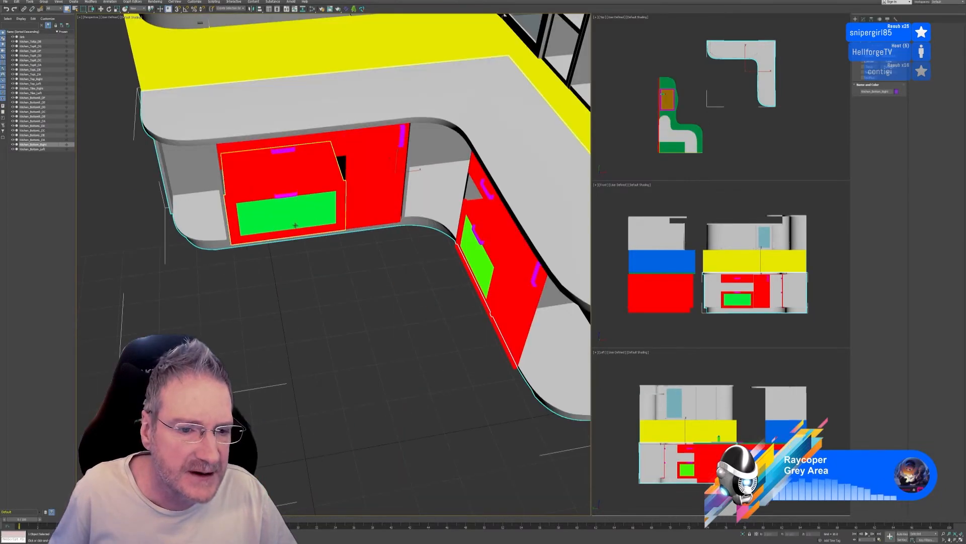
Turn off Vertex Channel Display in the object properties of the large lower drawer in the base unit's left wing
left_click(294, 223)
right_click(337, 189)
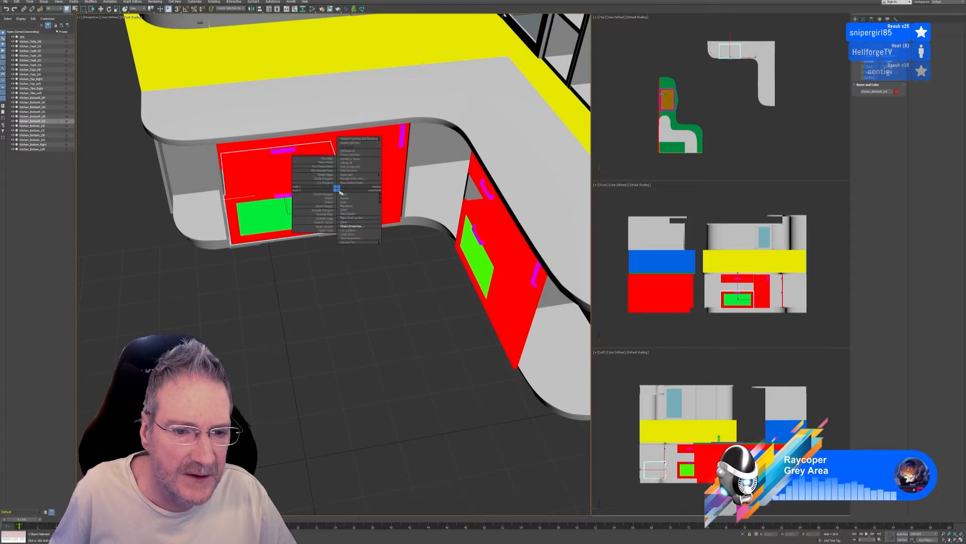
left_click(360, 226)
left_click(440, 316)
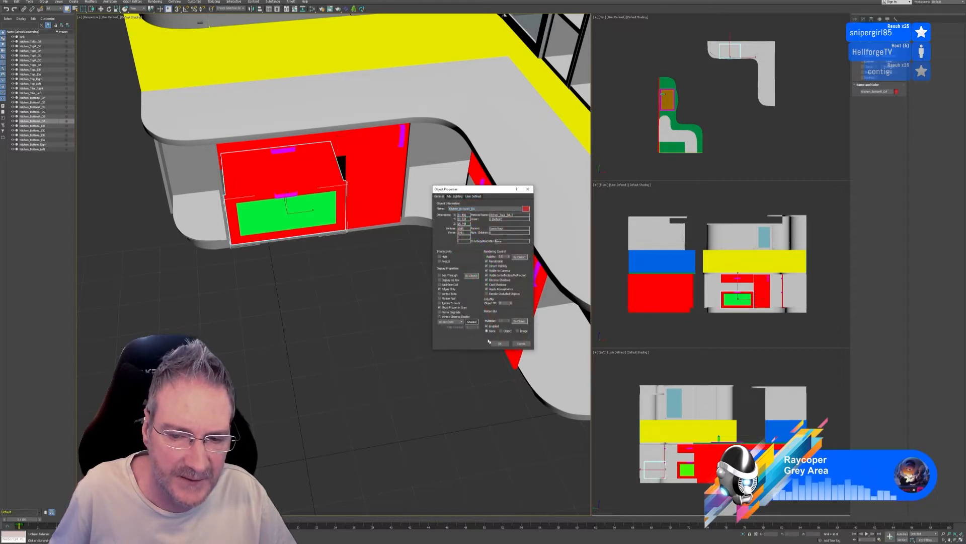
left_click(498, 343)
Turn off Vertex Channel Display in the object properties of the upper drawer in the base unit's left wing
left_click(301, 144)
right_click(304, 145)
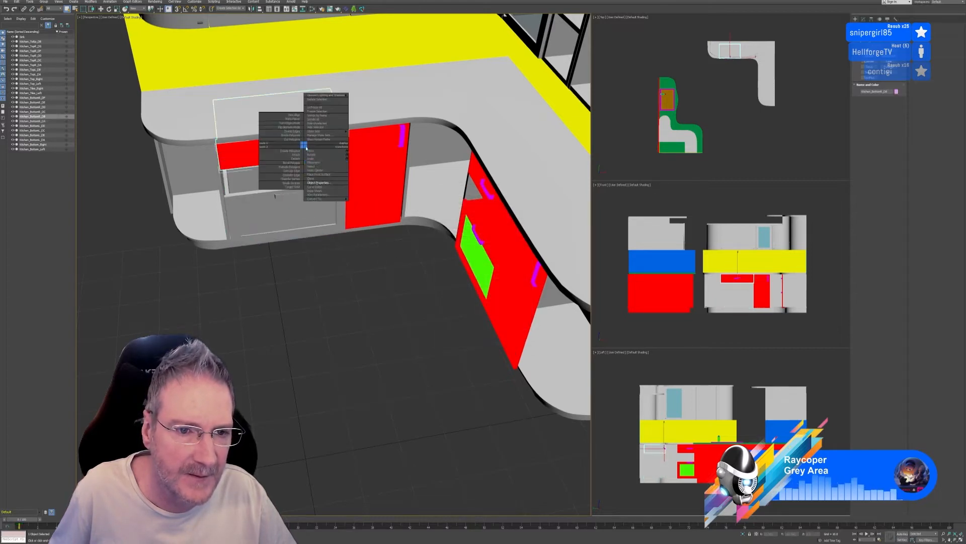
left_click(323, 183)
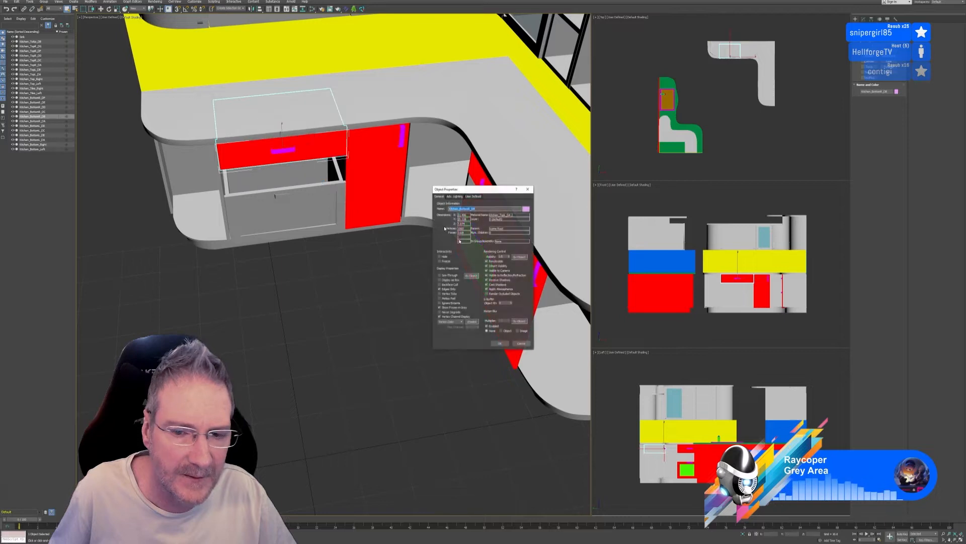
left_click(449, 317)
left_click(499, 343)
Turn off Vertex Channel Display in the object properties of the cabinet door beside the left wing's drawers
left_click(381, 165)
right_click(382, 164)
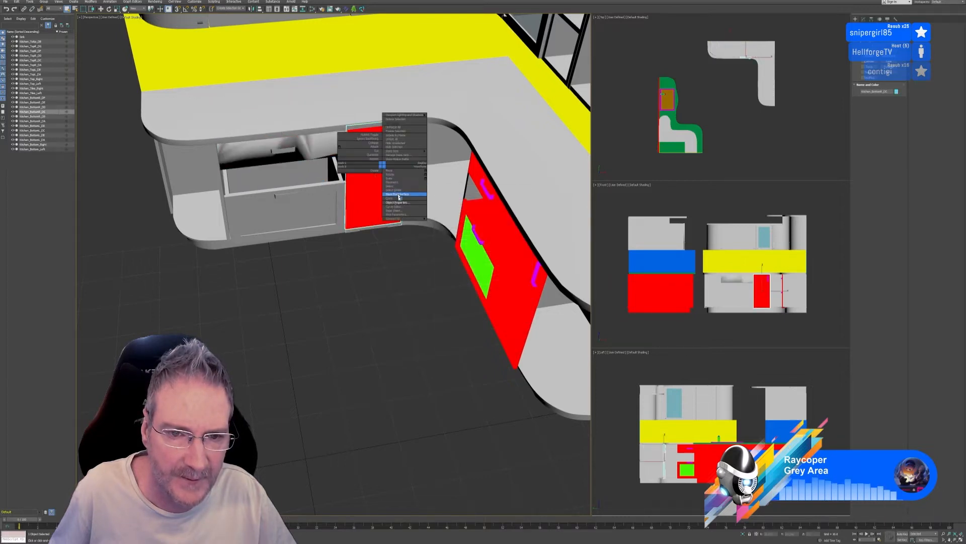
left_click(398, 202)
left_click(449, 317)
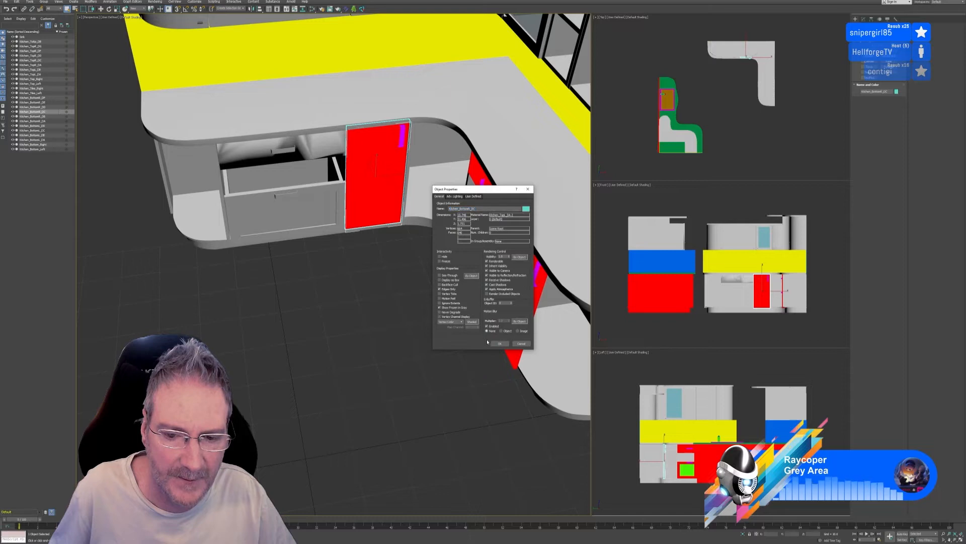
left_click(502, 343)
Turn off Vertex Channel Display in the object properties of the lower drawer in the base unit's right wing
left_click(490, 261)
left_click(491, 261)
right_click(491, 260)
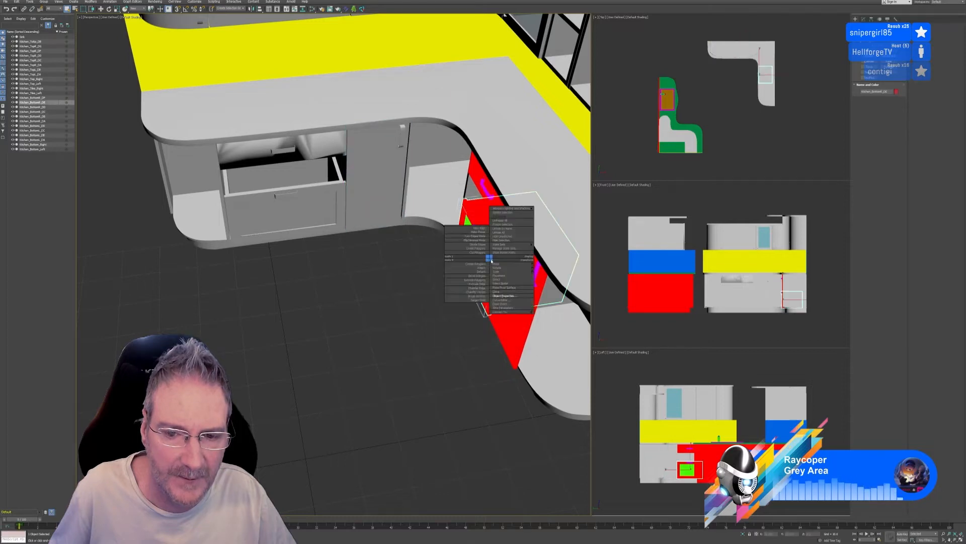
left_click(509, 294)
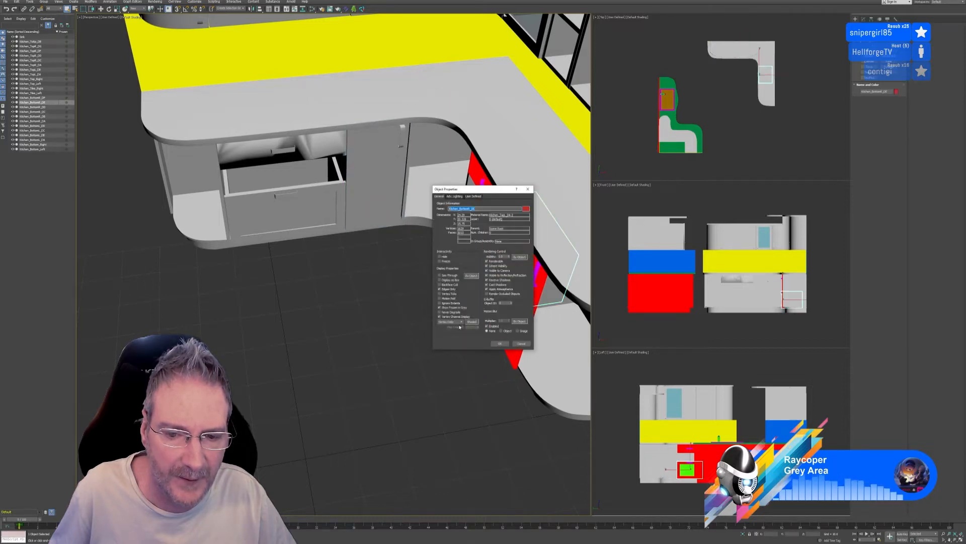
left_click(448, 316)
left_click(499, 343)
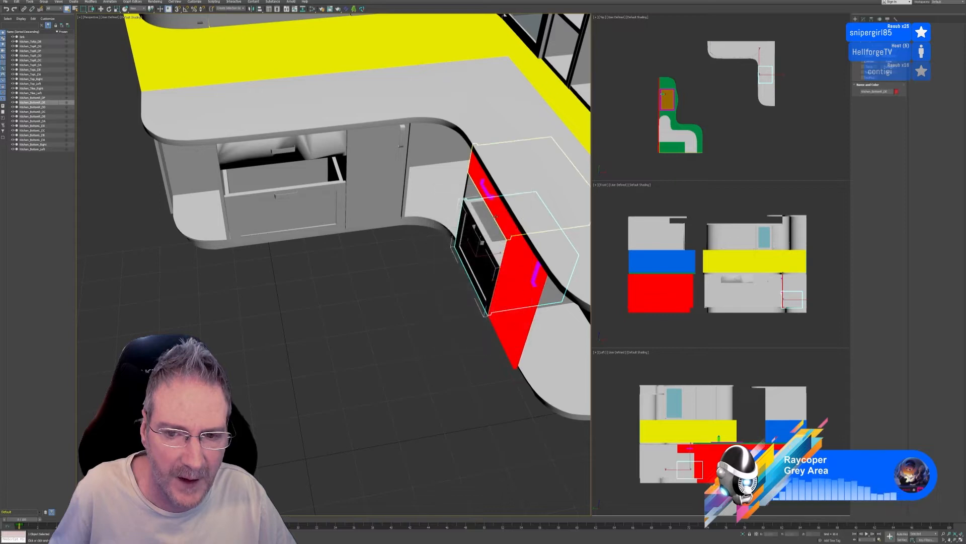
Turn off Vertex Channel Display in the object properties of the upper drawer in the base unit's right wing
left_click(496, 217)
right_click(496, 216)
left_click(524, 244)
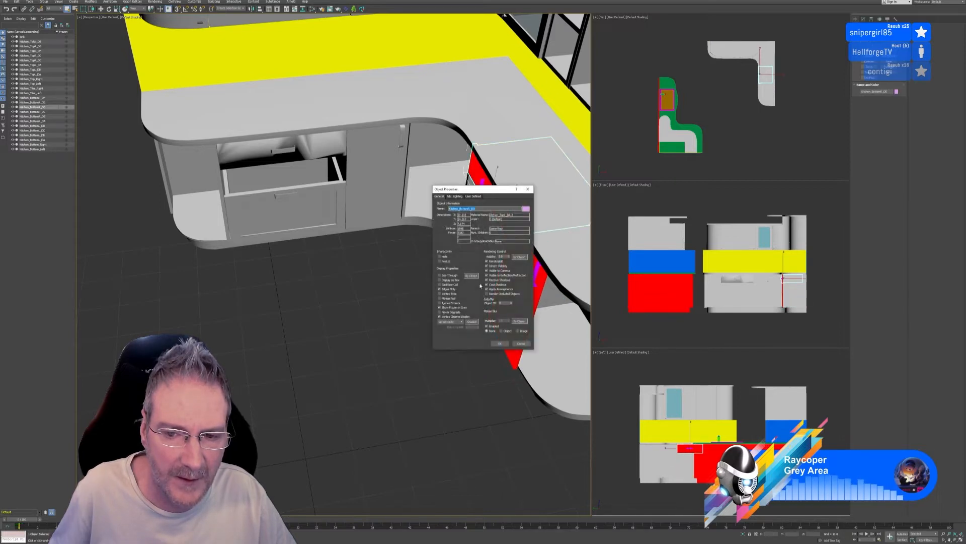
left_click(448, 316)
left_click(500, 344)
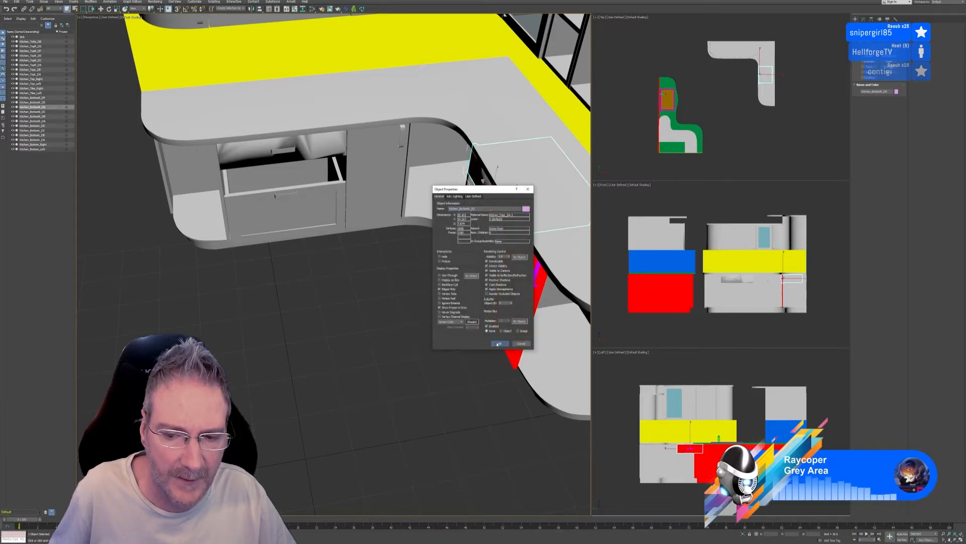
Turn off Vertex Channel Display in the object properties of the cabinet door beside the right wing's drawers
left_click(527, 280)
right_click(527, 280)
left_click(548, 313)
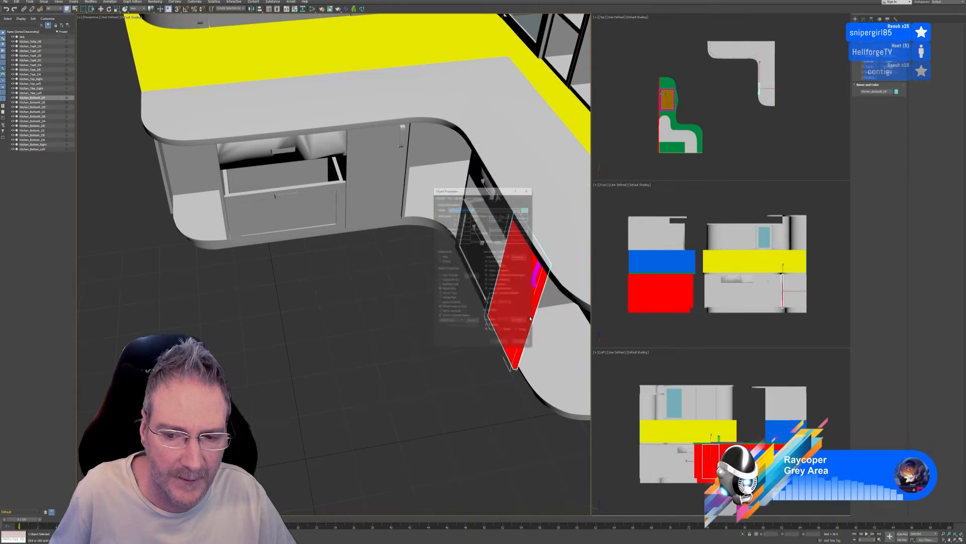
left_click(449, 316)
left_click(499, 344)
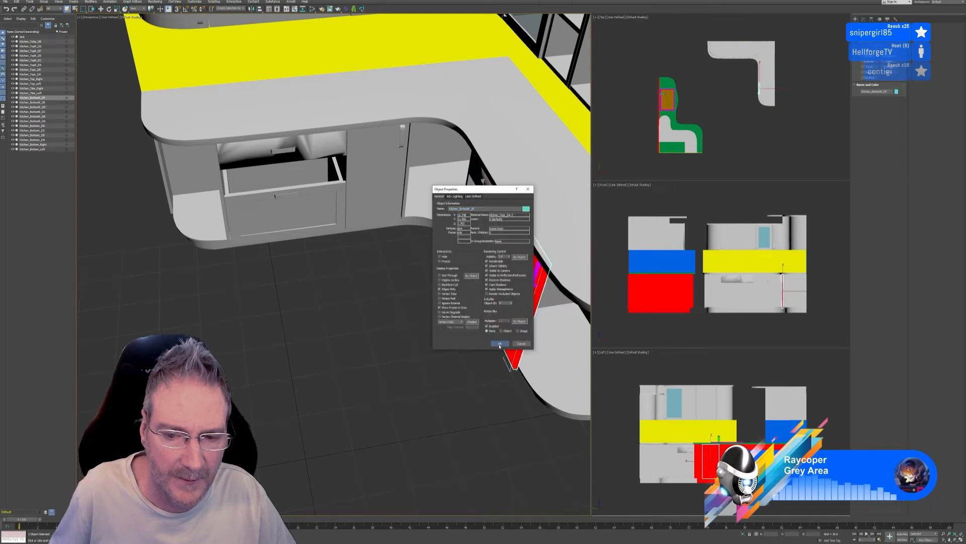
Examine the shading of the base unit's drawer and door fronts from several angles
middle_click_drag(500, 343, 399, 291, "alt")
mouse_move(388, 327)
middle_mouse_down("alt")
mouse_move(379, 304)
mouse_move(380, 313)
middle_mouse_up("alt")
left_click(291, 154)
left_click(347, 287)
scroll(368, 255, "up", 5)
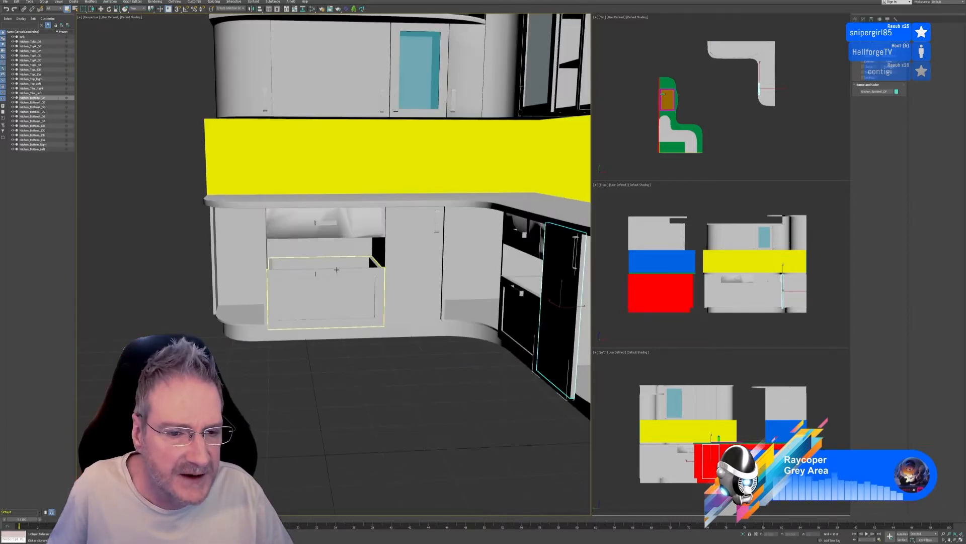
left_click(307, 213)
scroll(306, 213, "down", 4)
middle_click_drag(359, 237, 313, 330, "alt")
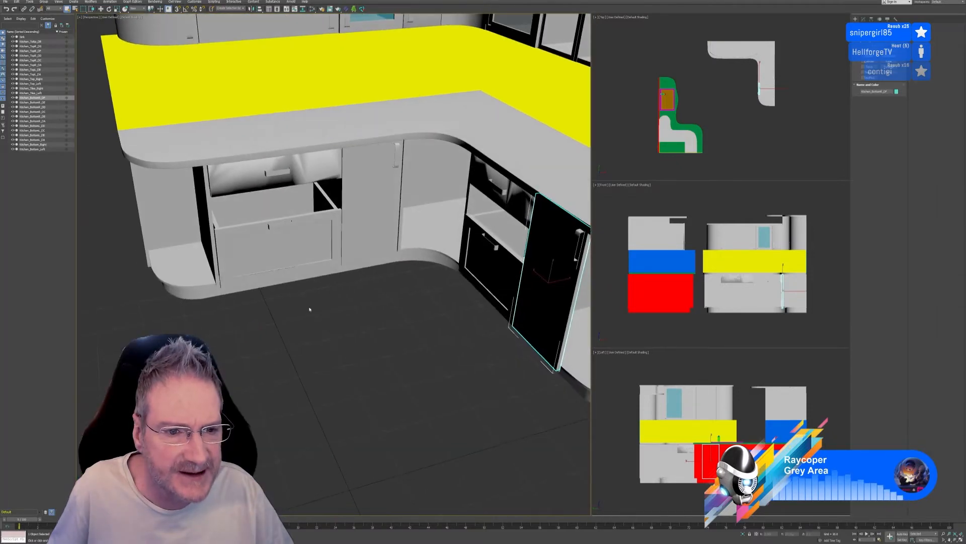
Isolate the left wing's upper drawer and add an Edit Normals modifier to it
left_click(292, 176)
key("alt+q")
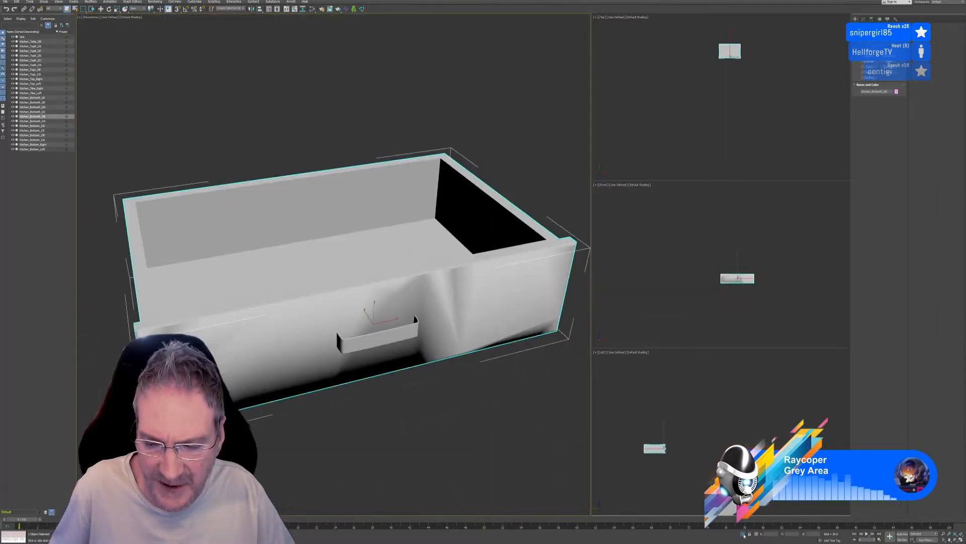
scroll(444, 354, "down", 3)
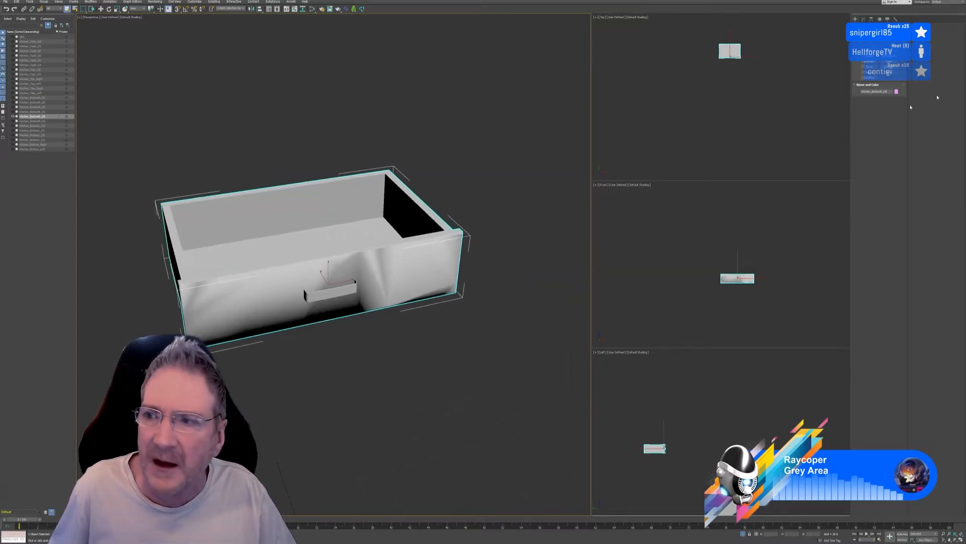
left_click(863, 19)
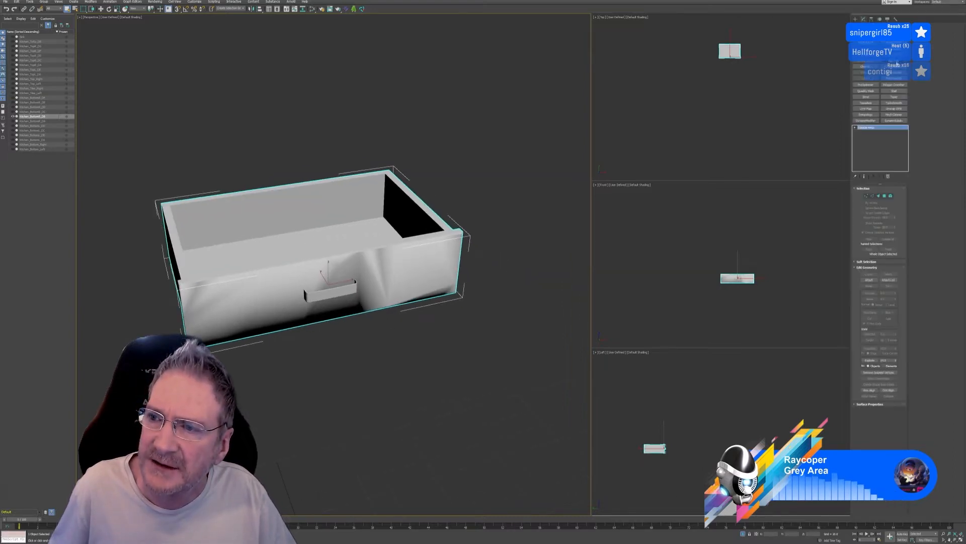
left_click(899, 74)
scroll(424, 146, "down", 3)
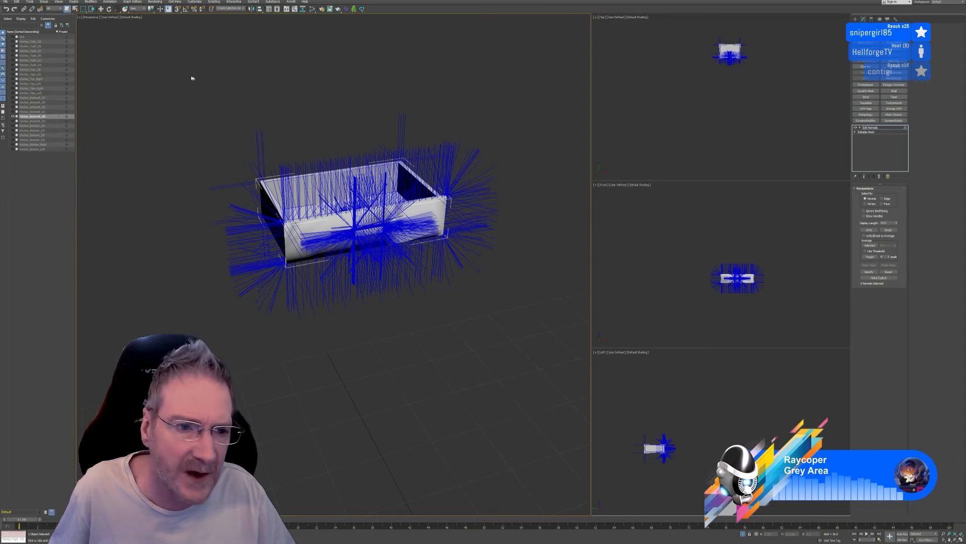
Break all normals of the left wing's upper drawer and collapse its whole modifier stack
key("ctrl+a")
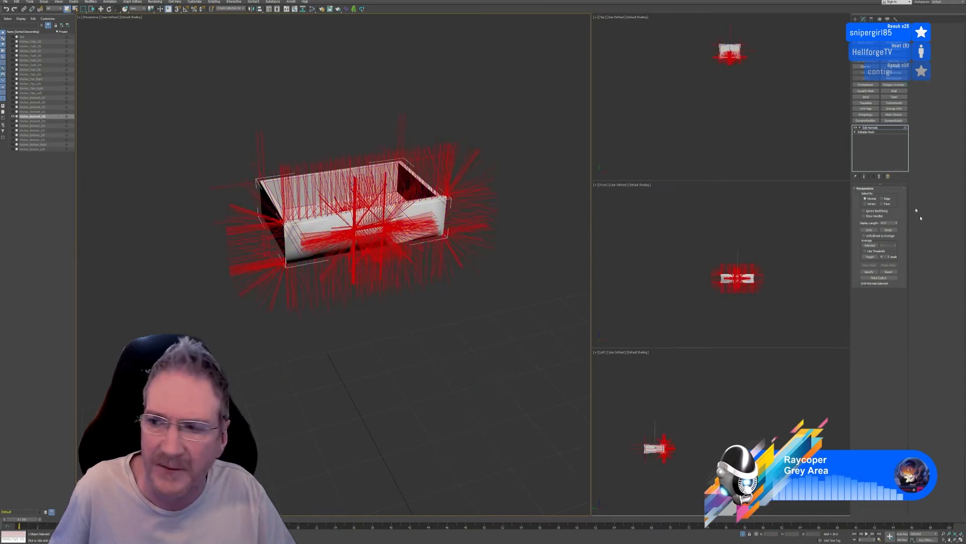
left_click(888, 229)
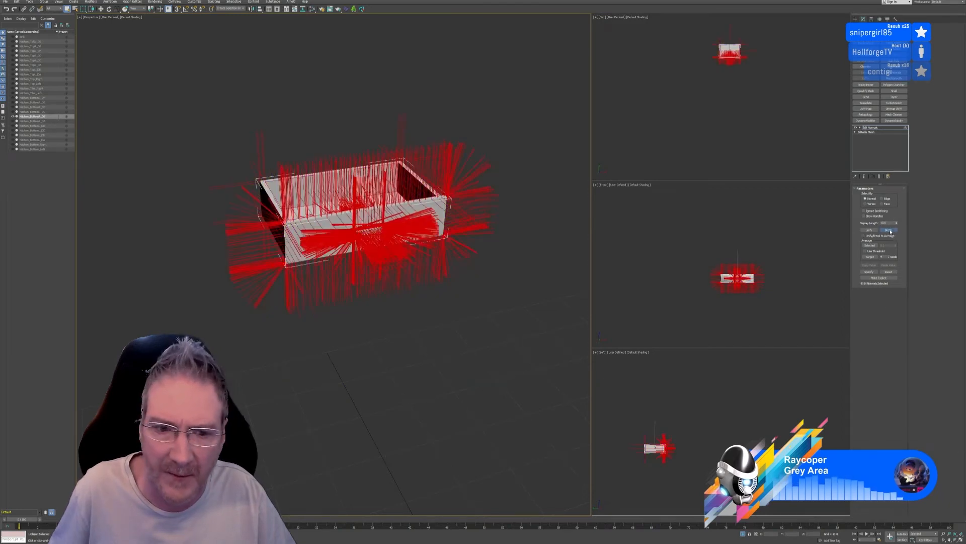
right_click(869, 134)
left_click(903, 180)
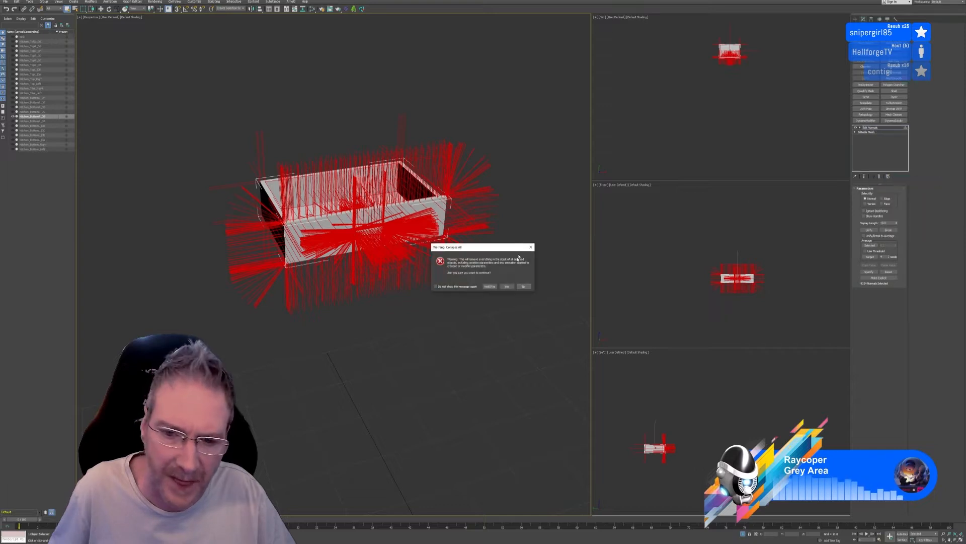
left_click(506, 286)
scroll(393, 236, "up", 5)
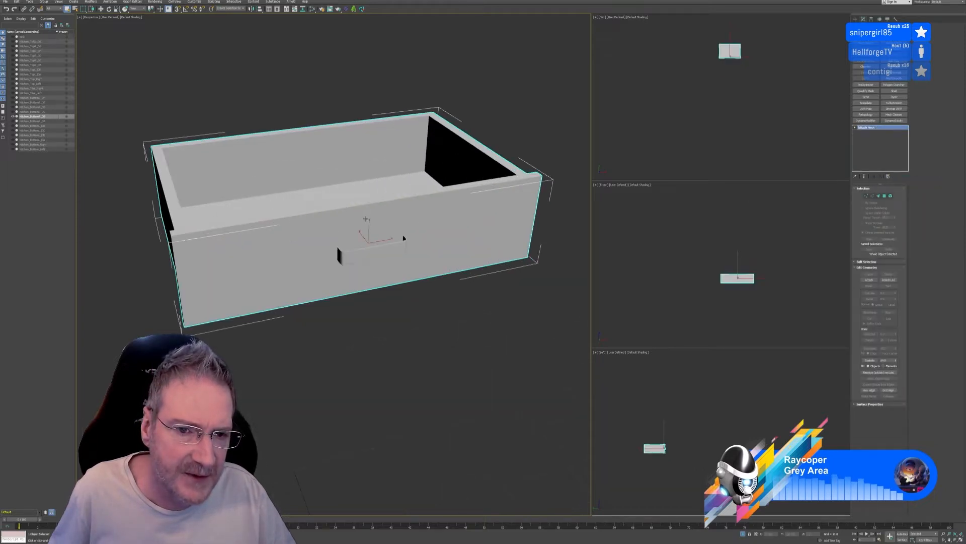
scroll(366, 219, "down", 2)
Switch the isolation to the right wing's upper drawer and add an Edit Normals modifier to it
left_click(743, 533)
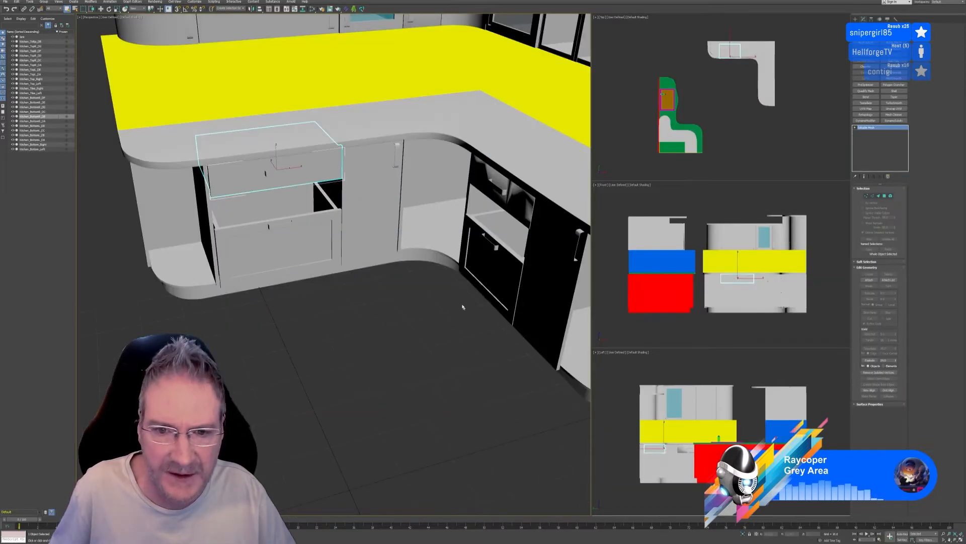
left_click(502, 185)
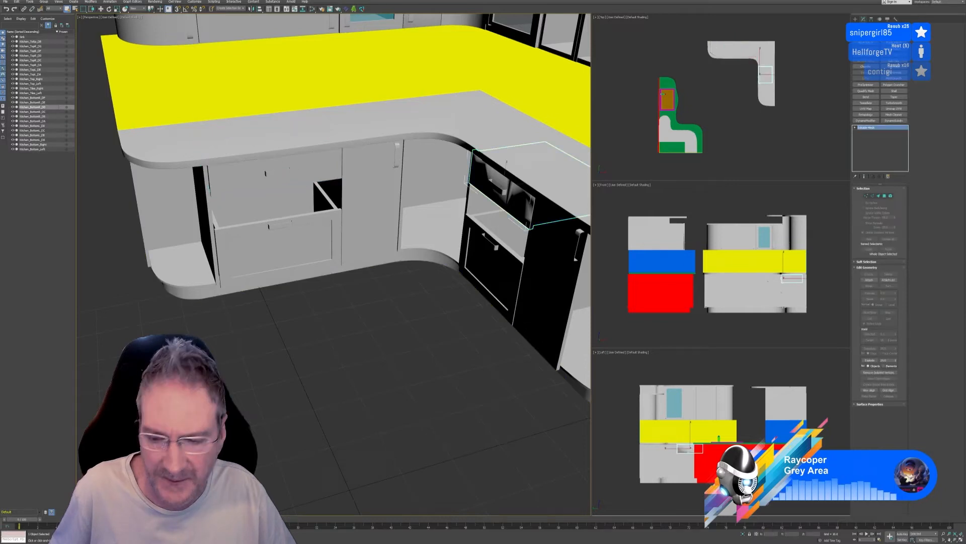
left_click(743, 534)
mouse_move(388, 352)
middle_mouse_down("alt")
mouse_move(411, 341)
mouse_move(396, 349)
middle_mouse_up("alt")
scroll(403, 342, "down", 3)
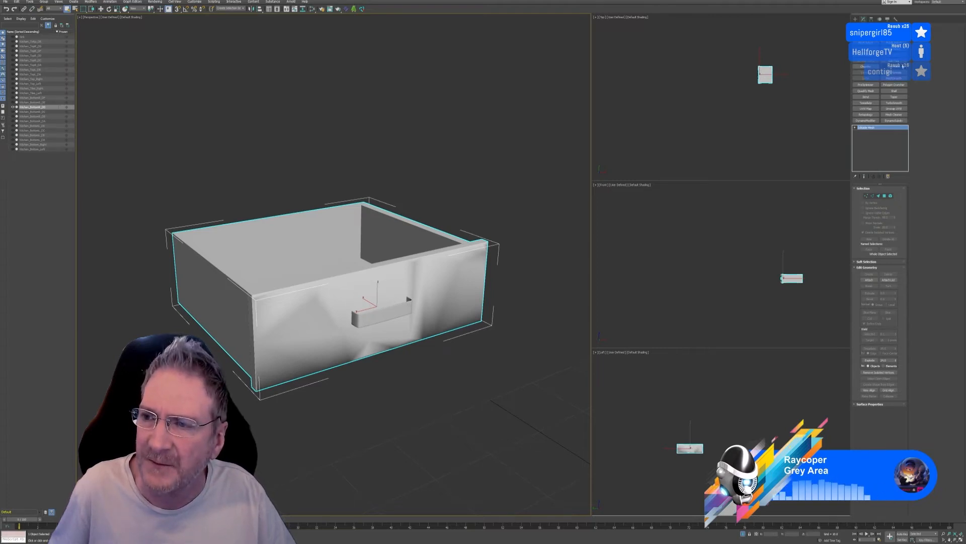
left_click(894, 72)
scroll(343, 113, "down", 3)
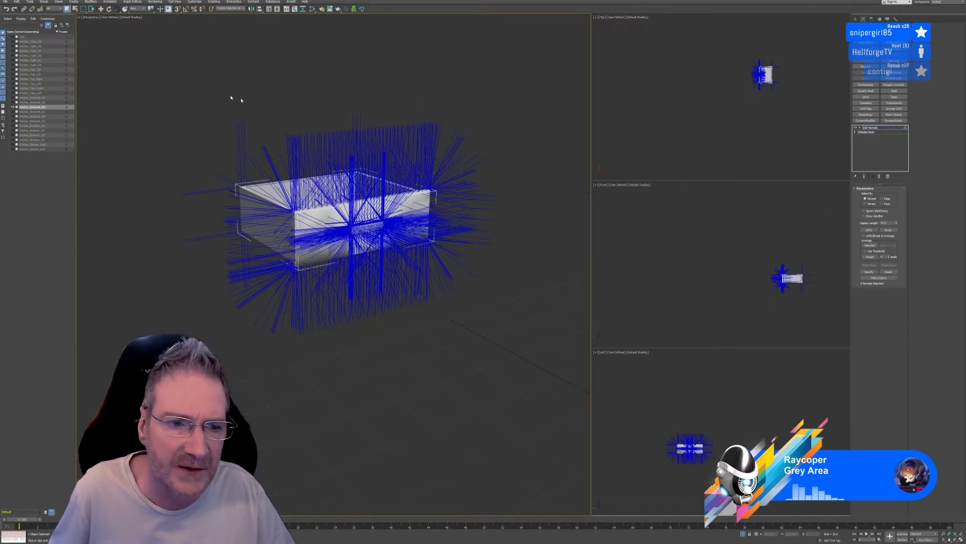
Break all normals of the right wing's upper drawer and collapse its whole modifier stack
key("ctrl+a")
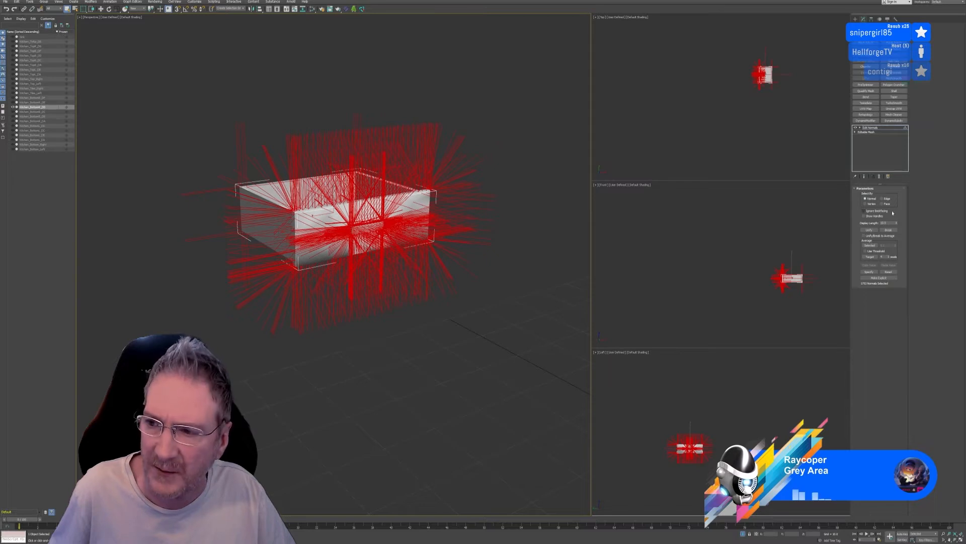
left_click(889, 230)
right_click(880, 152)
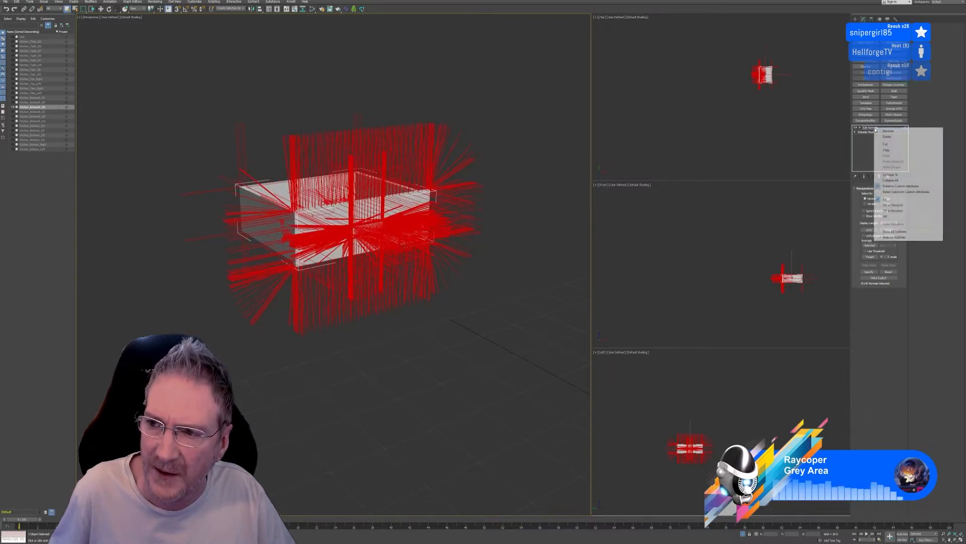
left_click(888, 180)
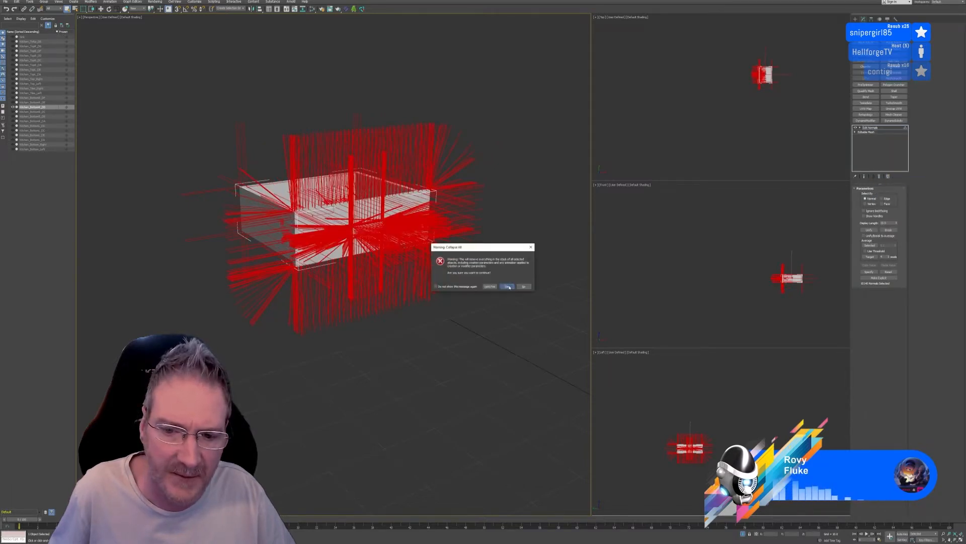
left_click(507, 286)
key("z")
middle_click_drag(382, 311, 388, 330, "alt")
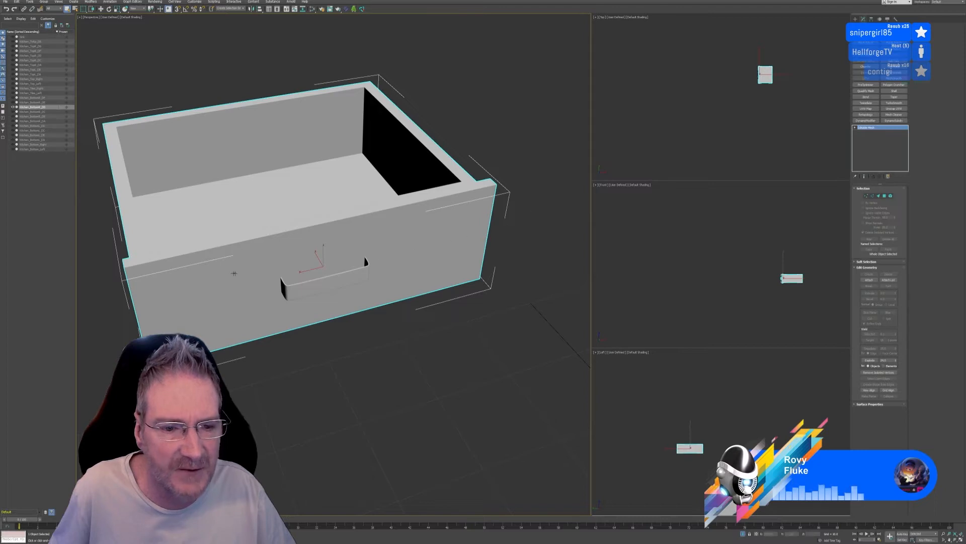
End the isolation and view the L-shaped base unit from several angles within the whole kitchen
left_click(743, 533)
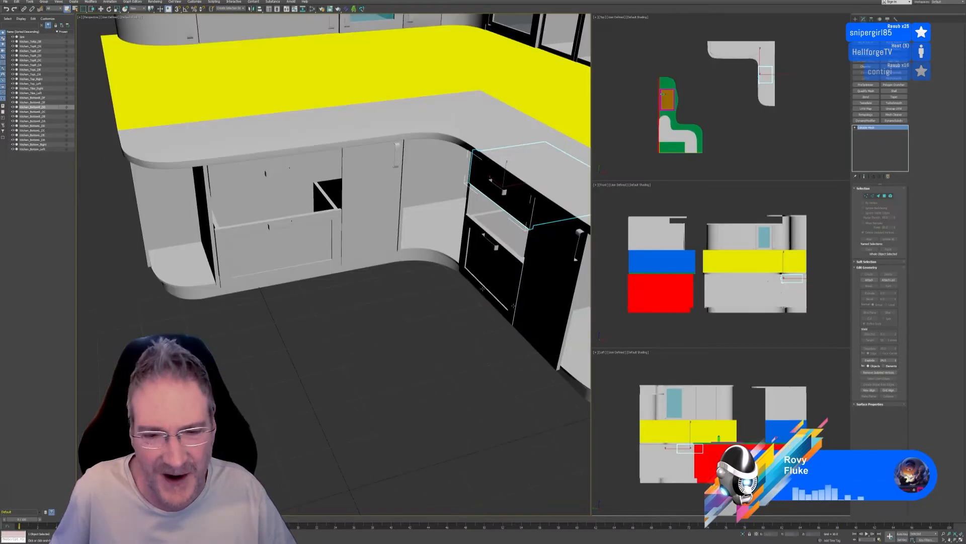
scroll(423, 348, "up", 10)
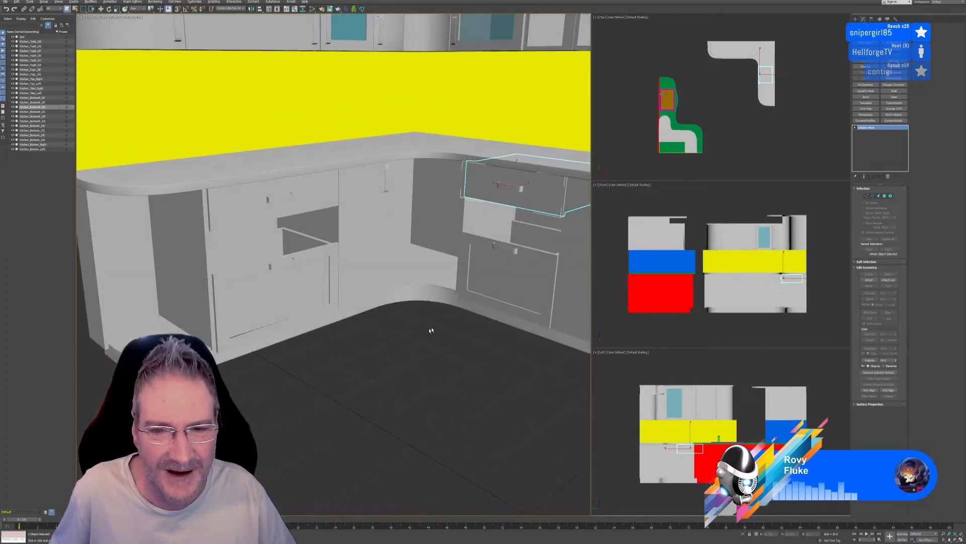
scroll(429, 302, "down", 10)
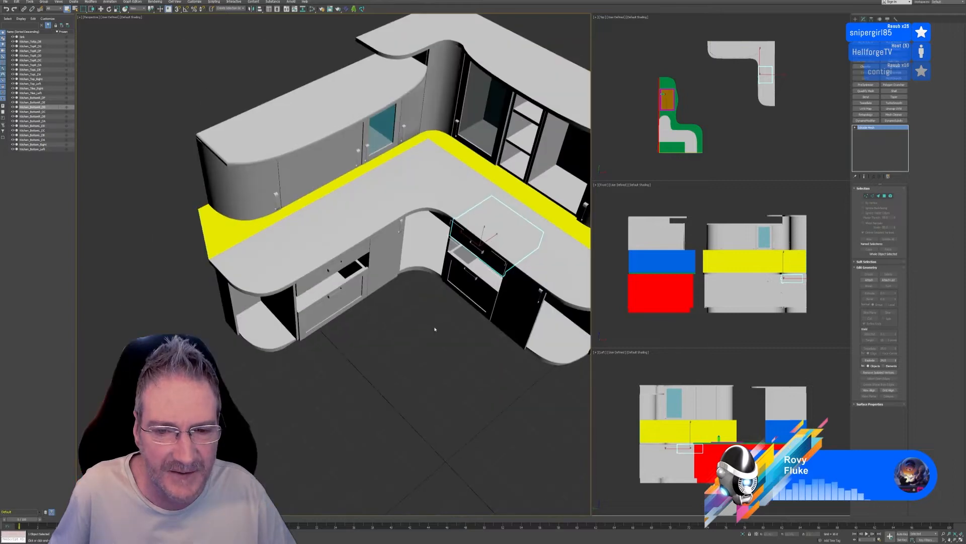
middle_click_drag(434, 328, 339, 253)
scroll(352, 269, "up", 3)
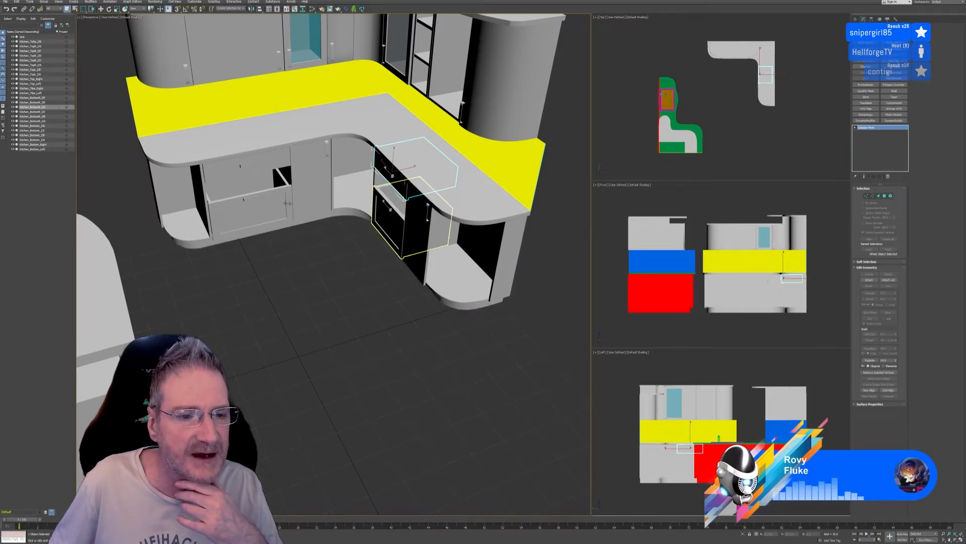
Open the Slate Material Editor and add seven Standard (Legacy) materials in an empty area of the node view
key("m")
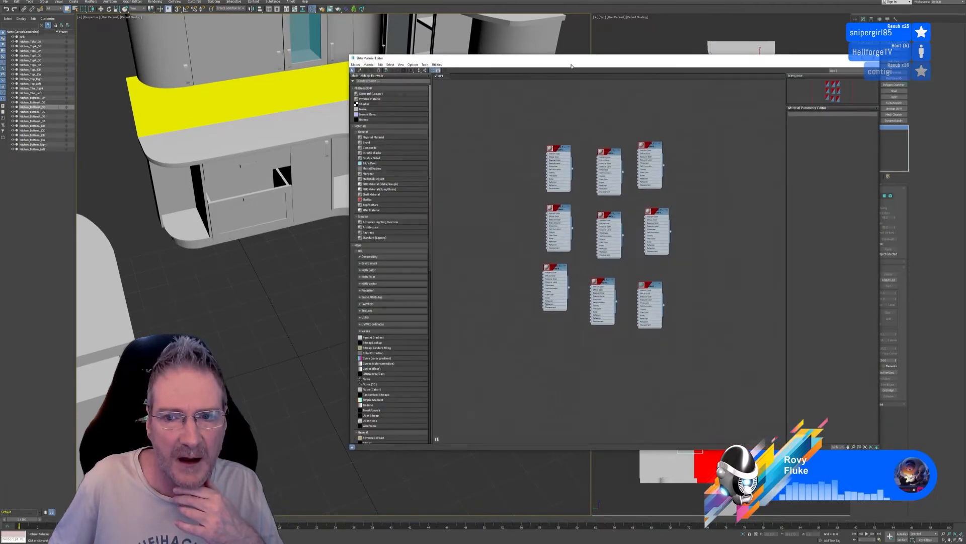
left_click_drag(571, 65, 580, 67)
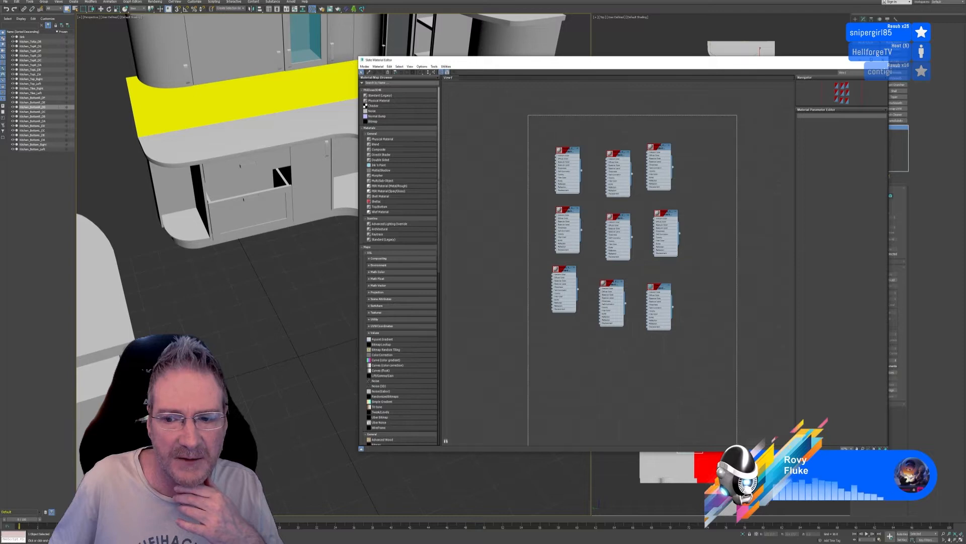
middle_click_drag(567, 154, 828, 152)
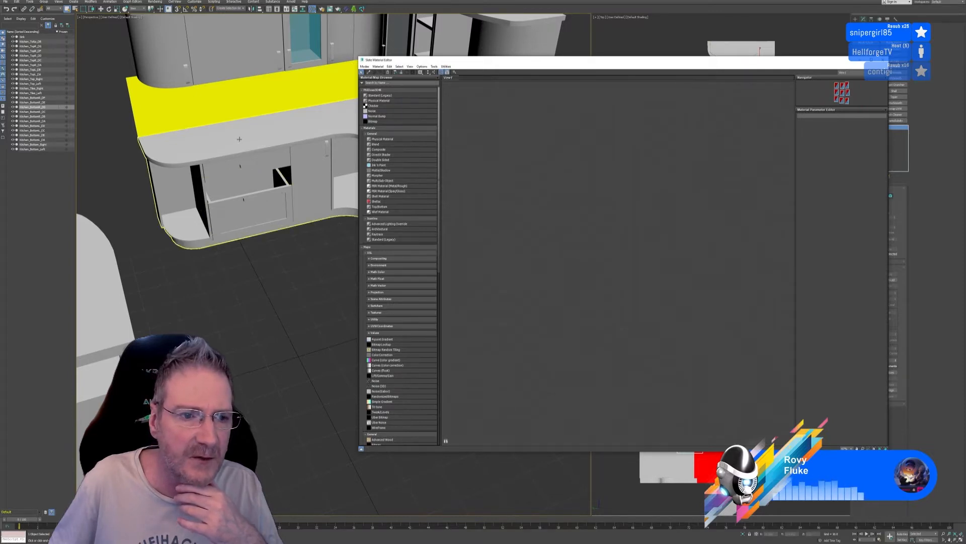
left_click(248, 195)
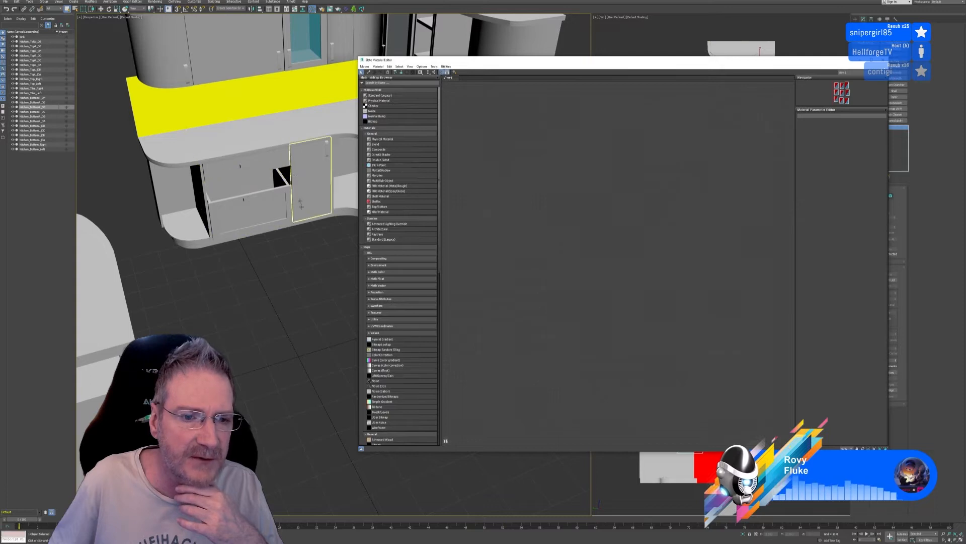
middle_click_drag(300, 248, 212, 248)
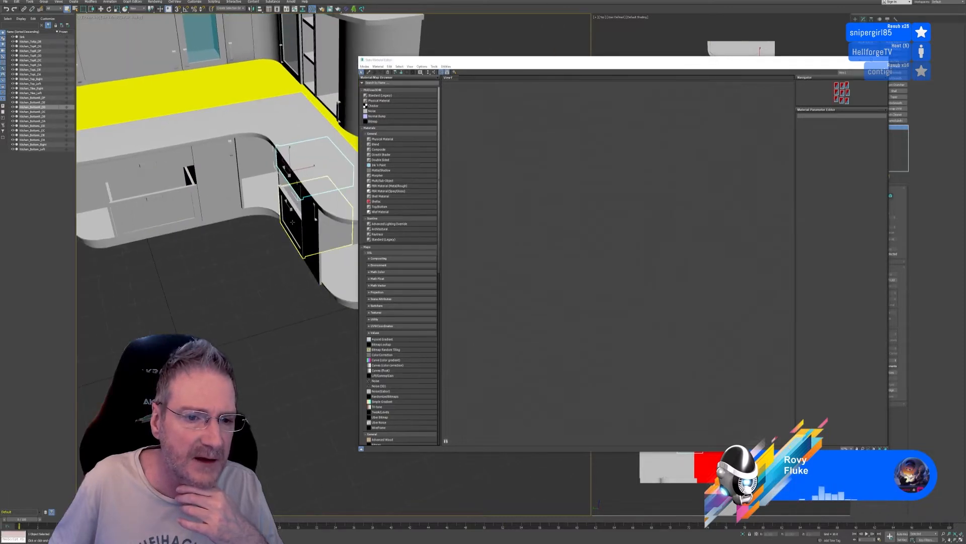
left_click_drag(392, 96, 486, 101)
left_click_drag(392, 95, 535, 108)
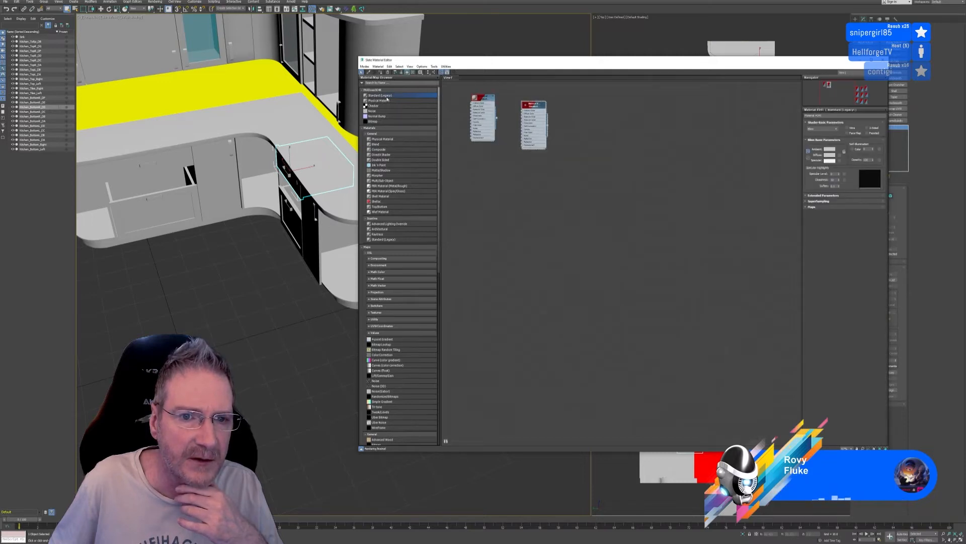
left_click_drag(392, 96, 486, 171)
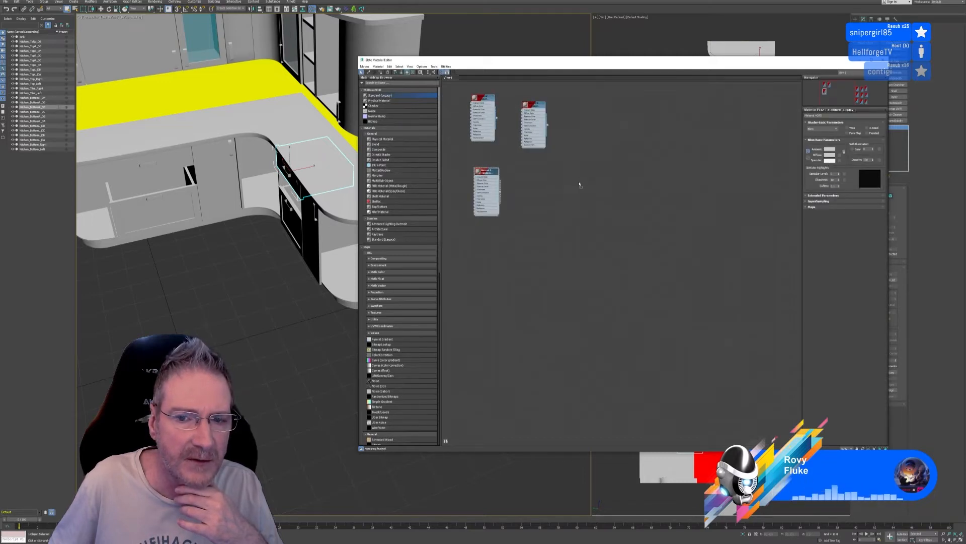
left_click_drag(579, 185, 540, 174)
left_click_drag(390, 98, 486, 248)
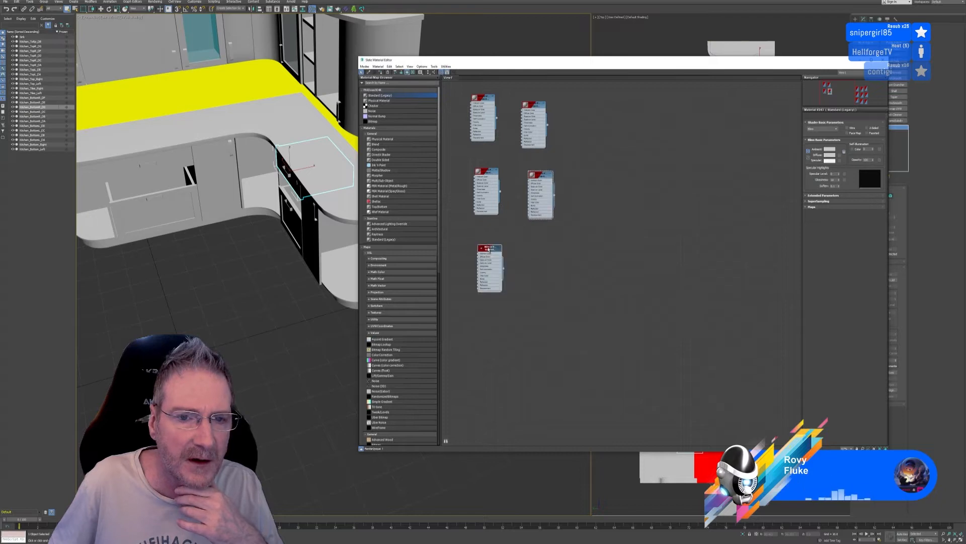
left_click_drag(392, 96, 549, 259)
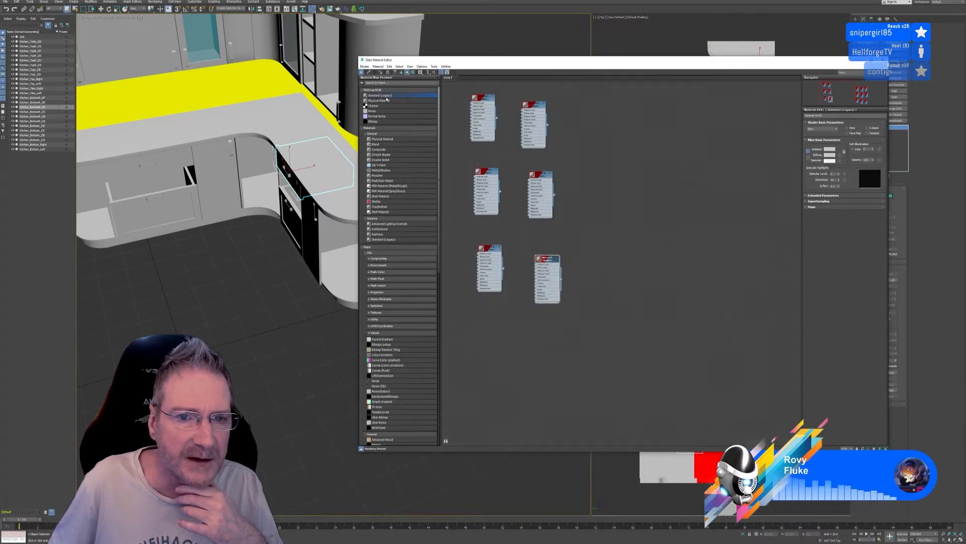
left_click_drag(487, 319, 486, 318)
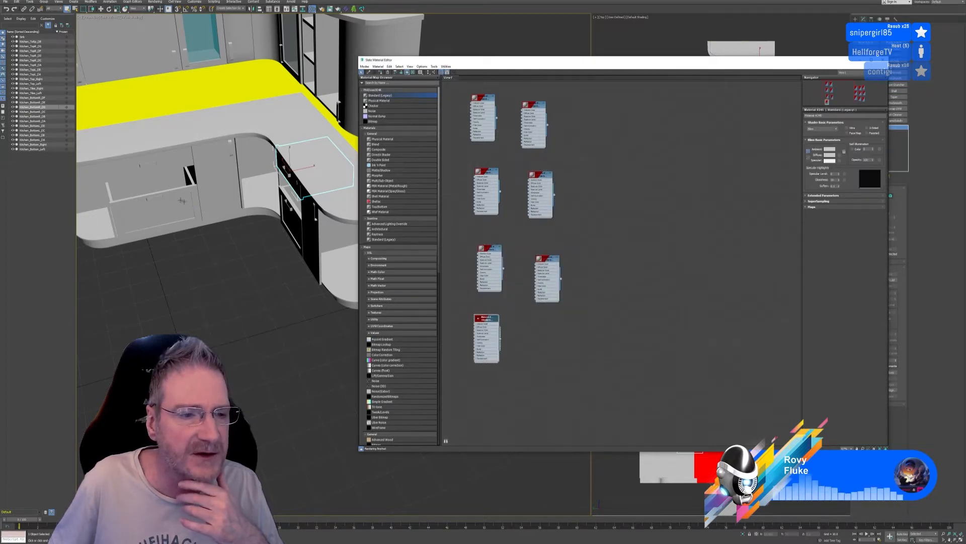
left_click(158, 186)
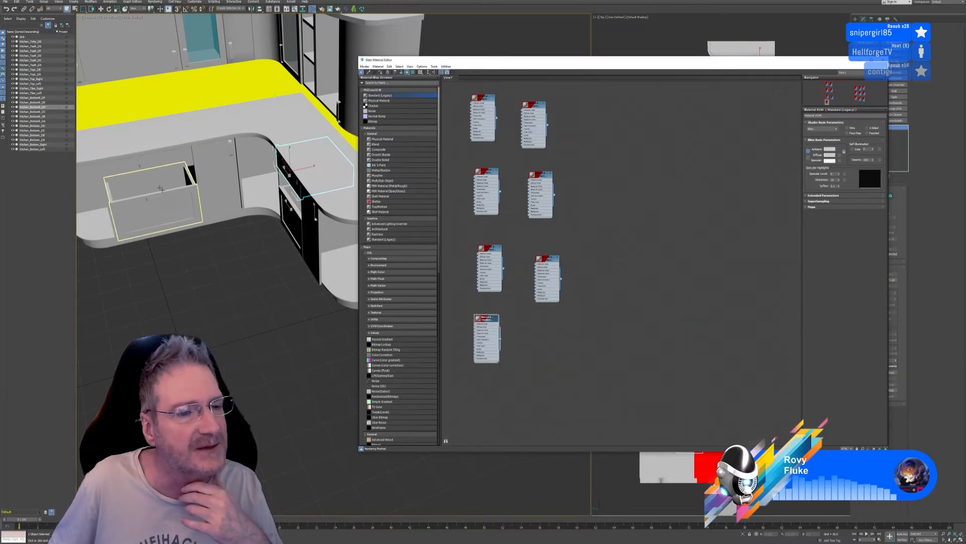
left_click(155, 139)
left_click(221, 233)
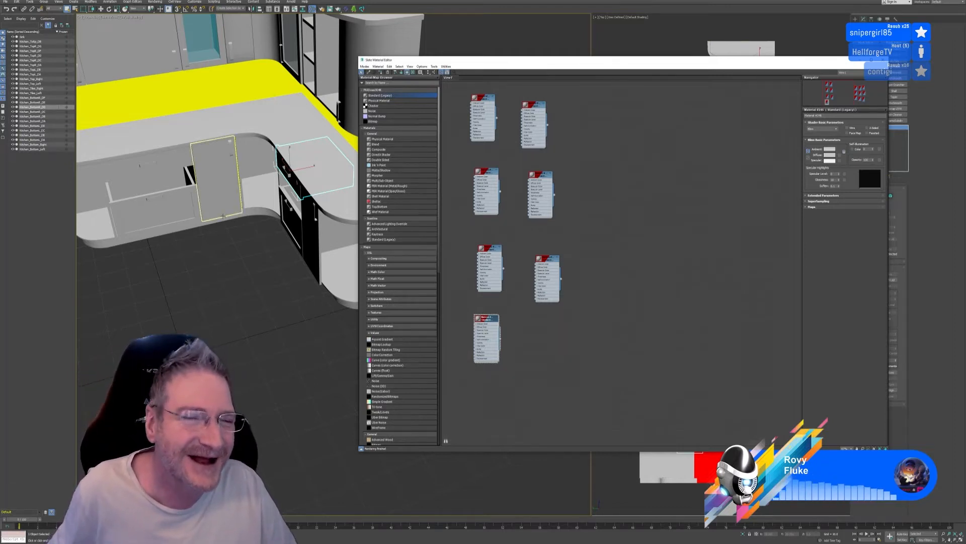
middle_click_drag(232, 237, 245, 245)
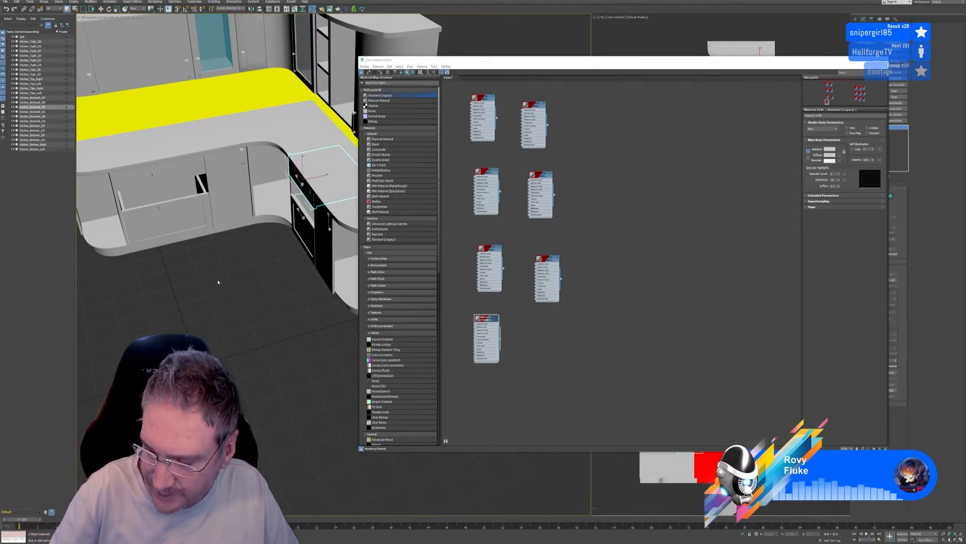
left_click(187, 158)
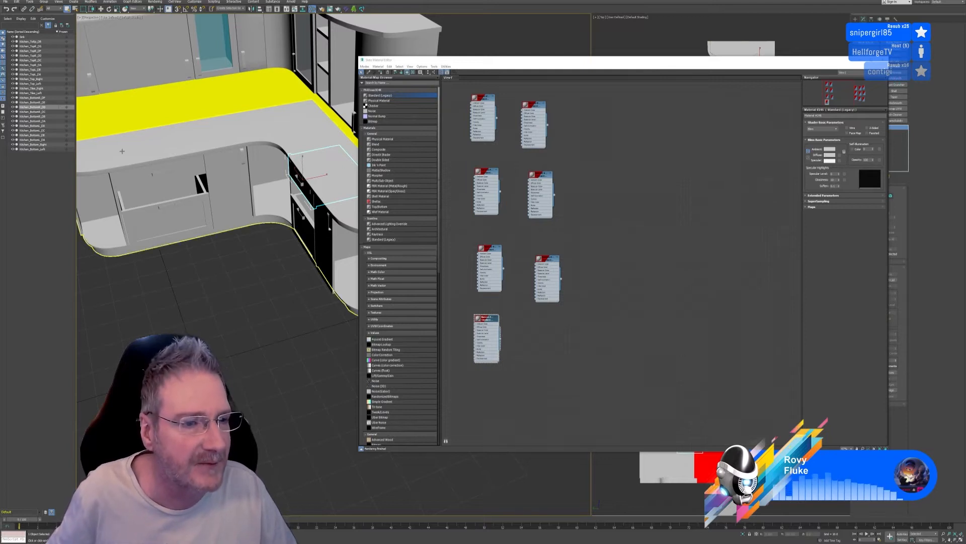
Clear the selection, rename the first new material as Kitchen_Bottom_Right, and assign it to the L-shaped base unit
key("ctrl+d")
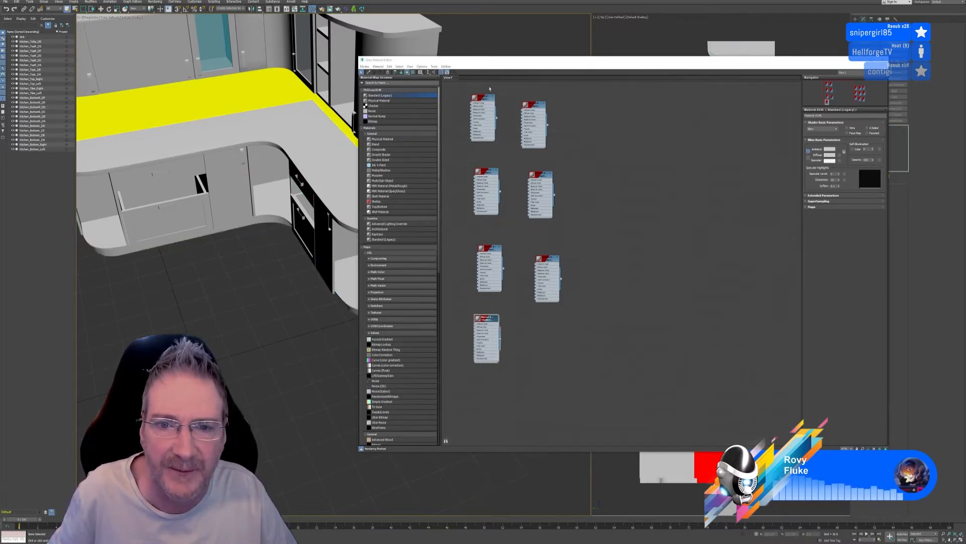
double_click(487, 96)
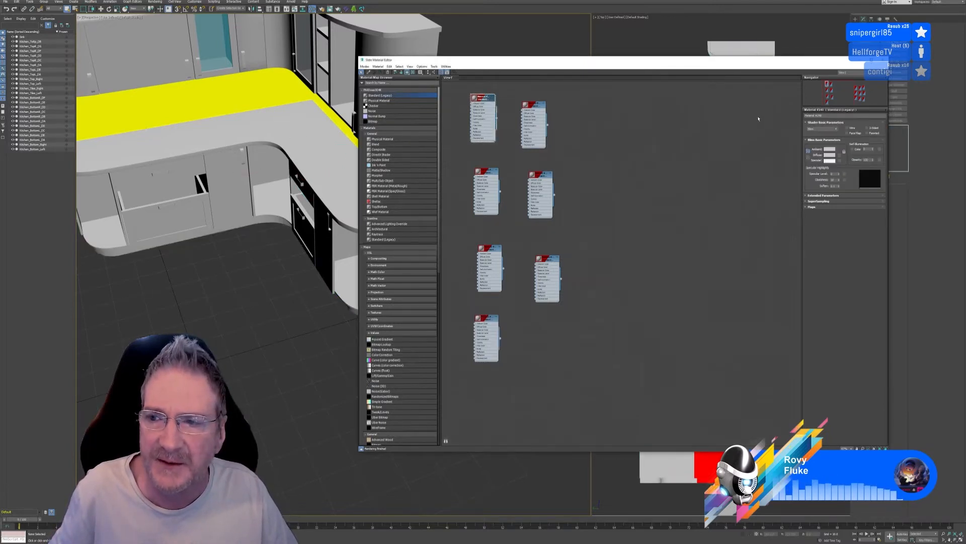
left_click(315, 138)
left_click(315, 138)
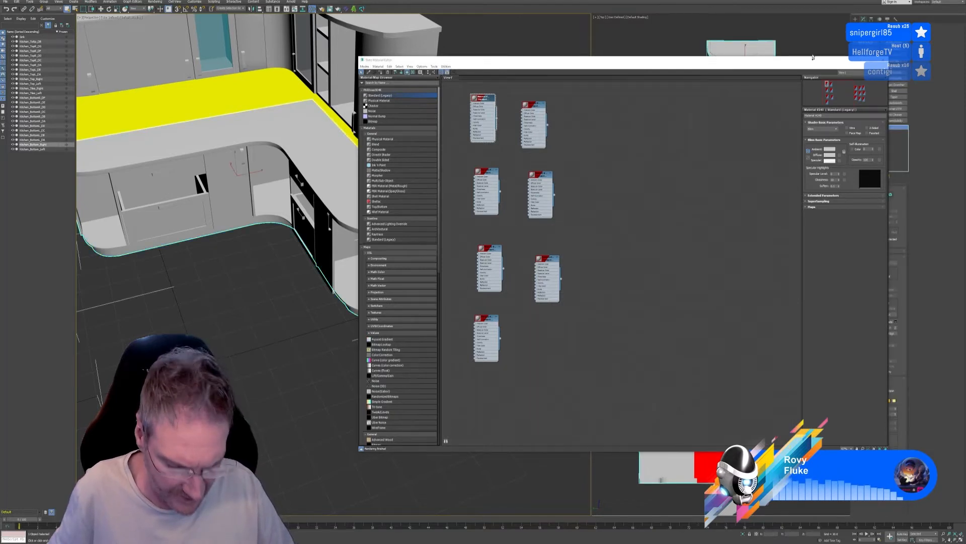
left_click_drag(833, 115, 791, 118)
type("Kitchen_Bottom_Right")
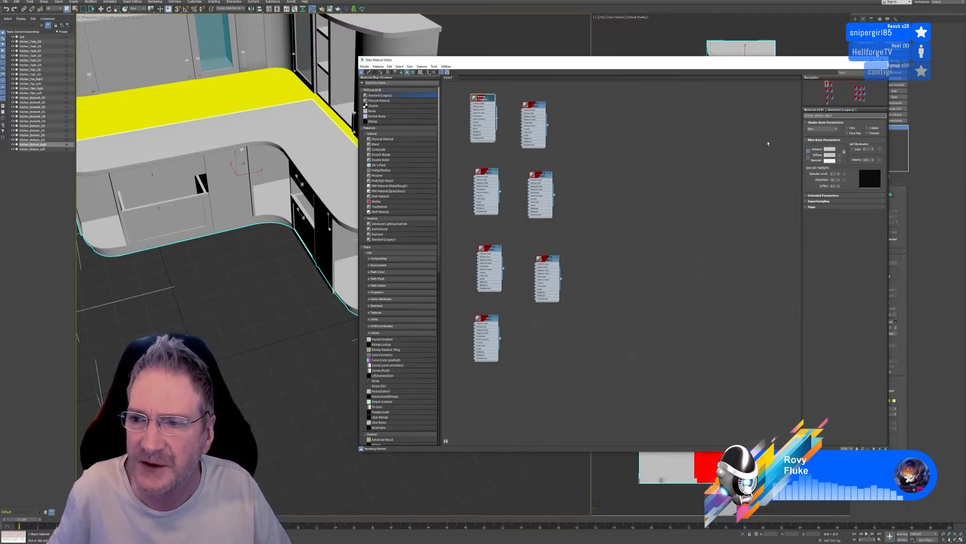
left_click(489, 99)
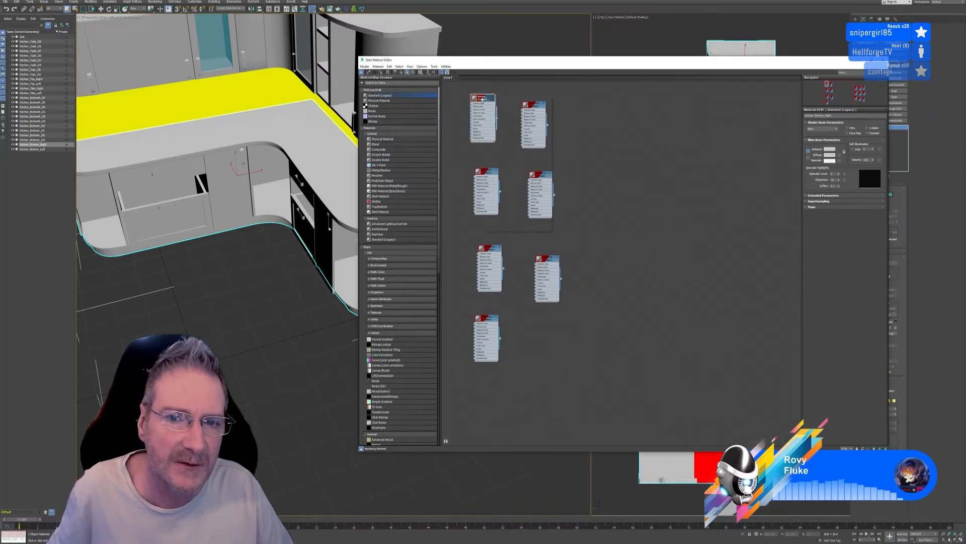
right_click(481, 97)
left_click(494, 105)
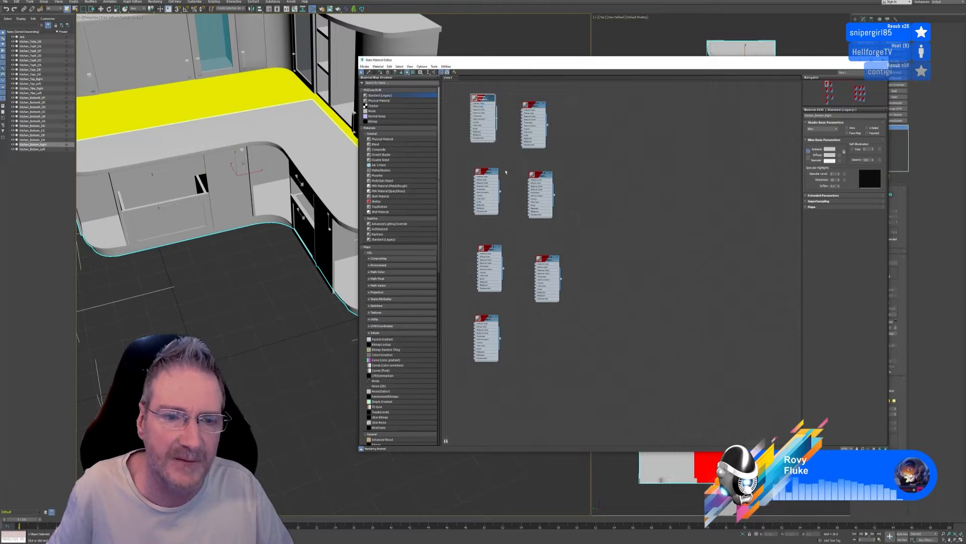
Name the second new material after the left wing's upper drawer object and assign it to that drawer
left_click(168, 218)
left_click_drag(169, 217, 158, 177)
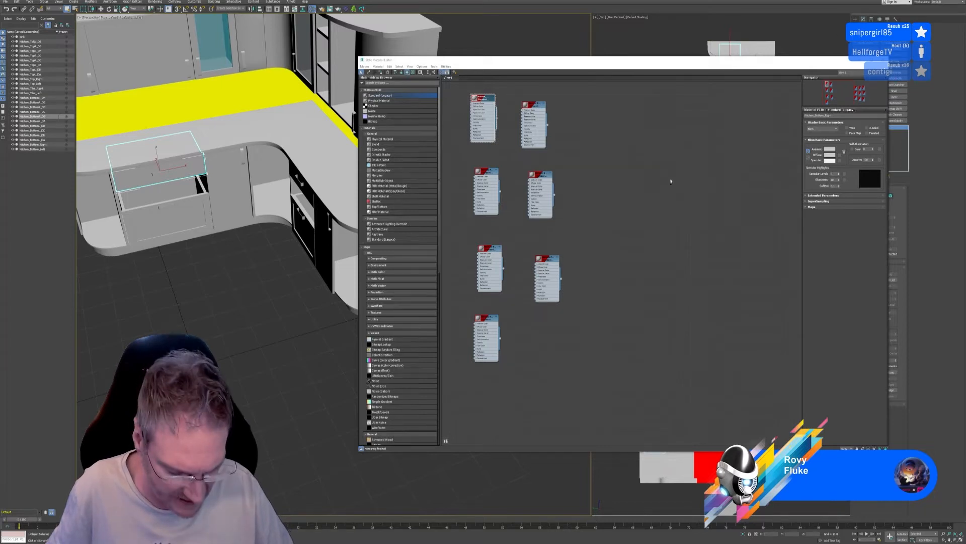
left_click(532, 113)
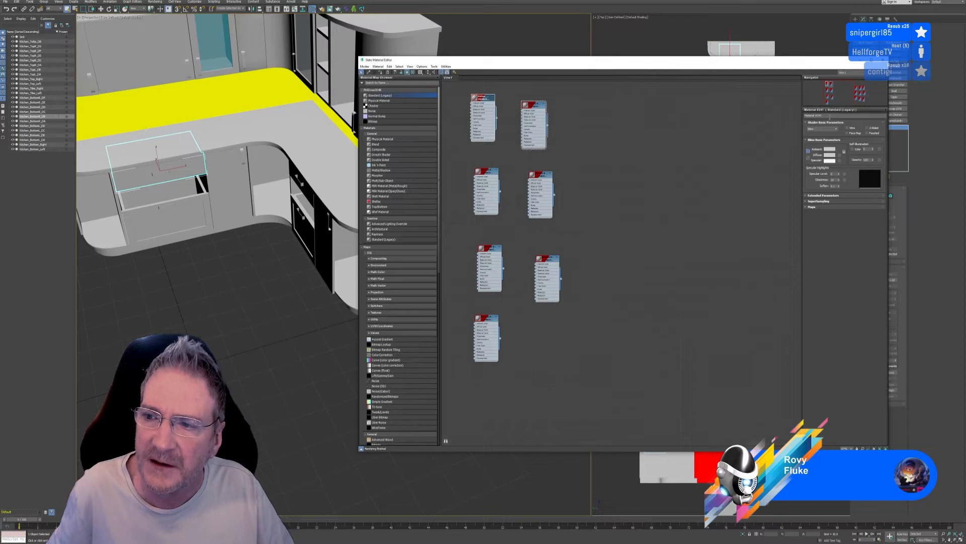
left_click_drag(830, 116, 736, 120)
type("Kitchen_BottomR_DB")
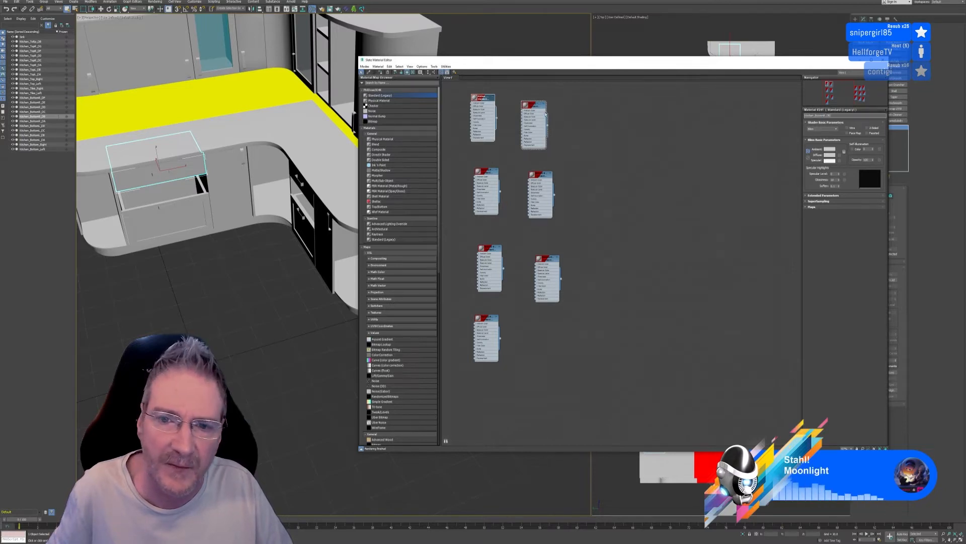
right_click(536, 106)
left_click(549, 115)
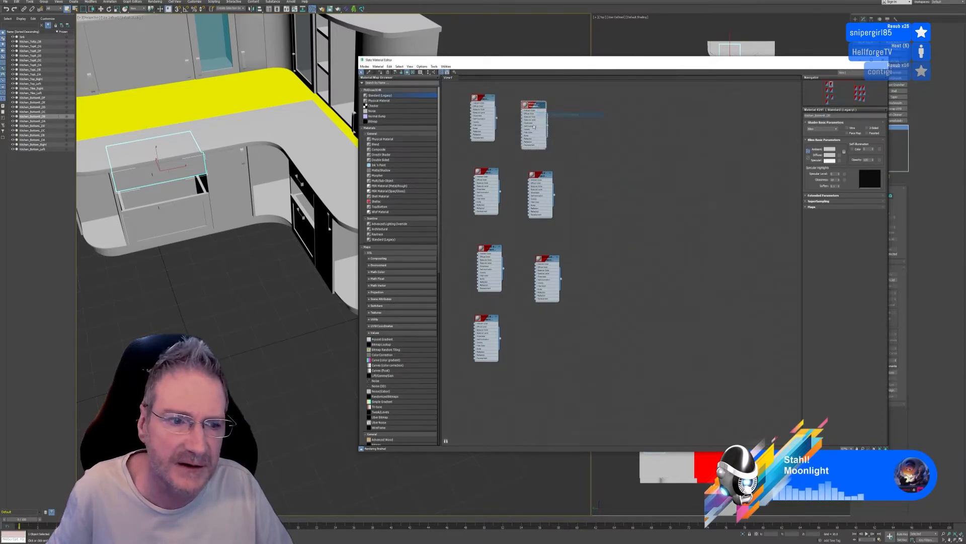
Name the third new material after the left wing's lower drawer object and assign it to that drawer
left_click(177, 216)
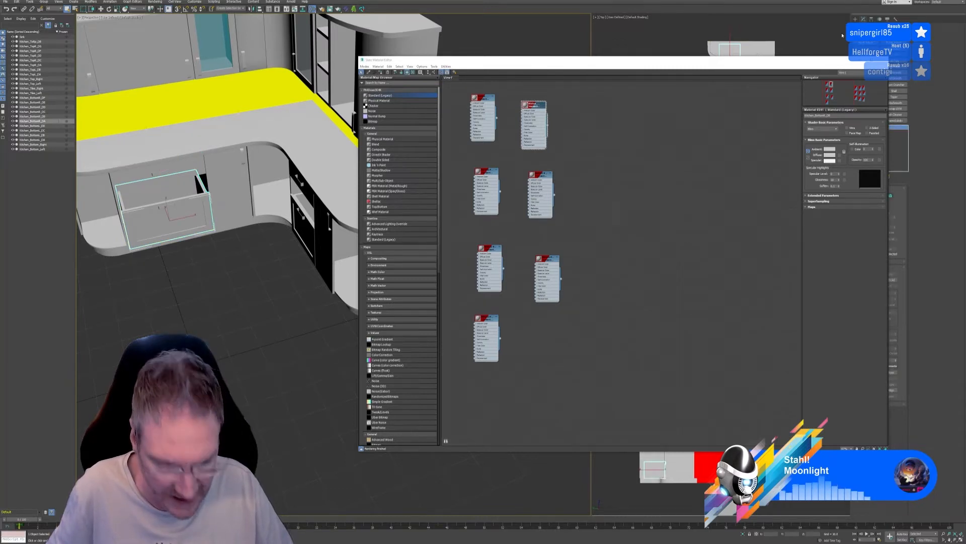
double_click(489, 176)
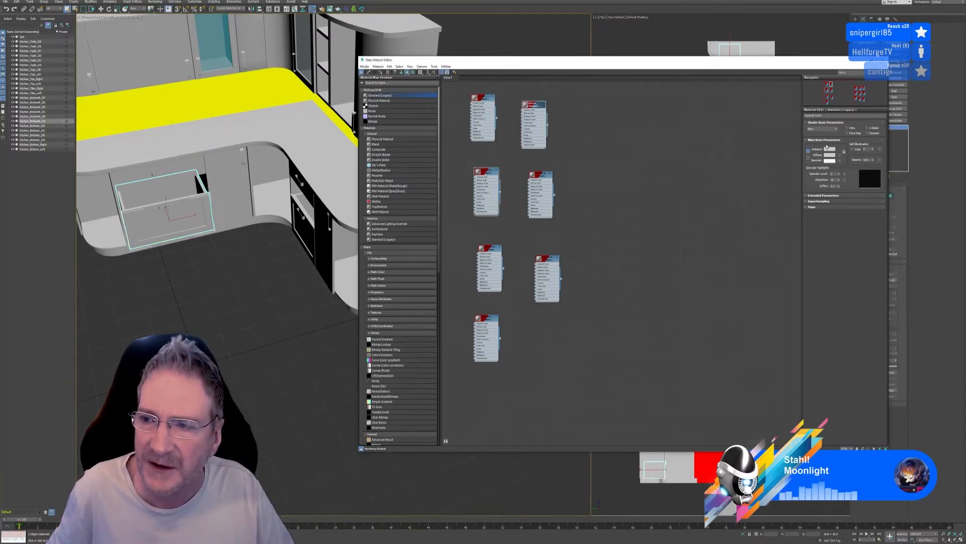
left_click_drag(830, 116, 798, 116)
type("Kitchen_BottomR_DA")
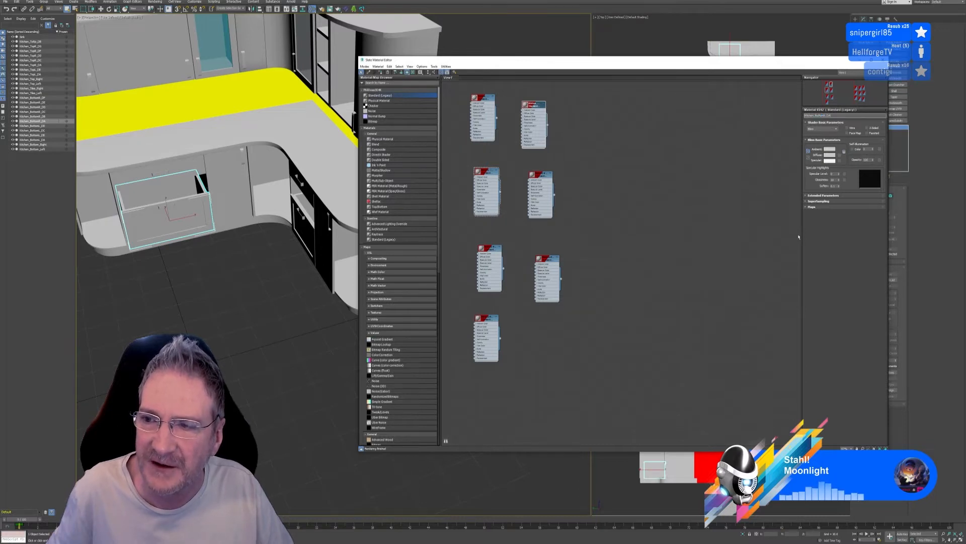
key("Return")
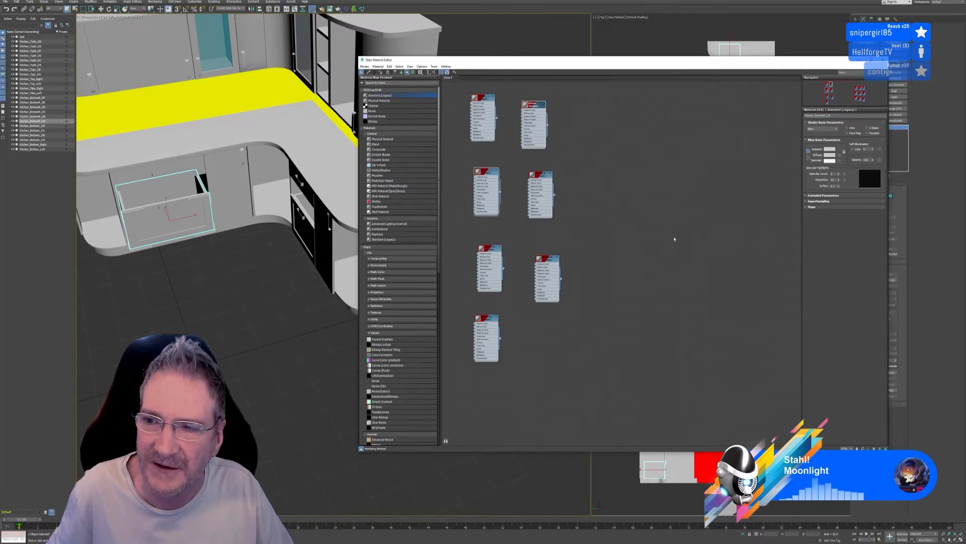
right_click(489, 175)
left_click(504, 183)
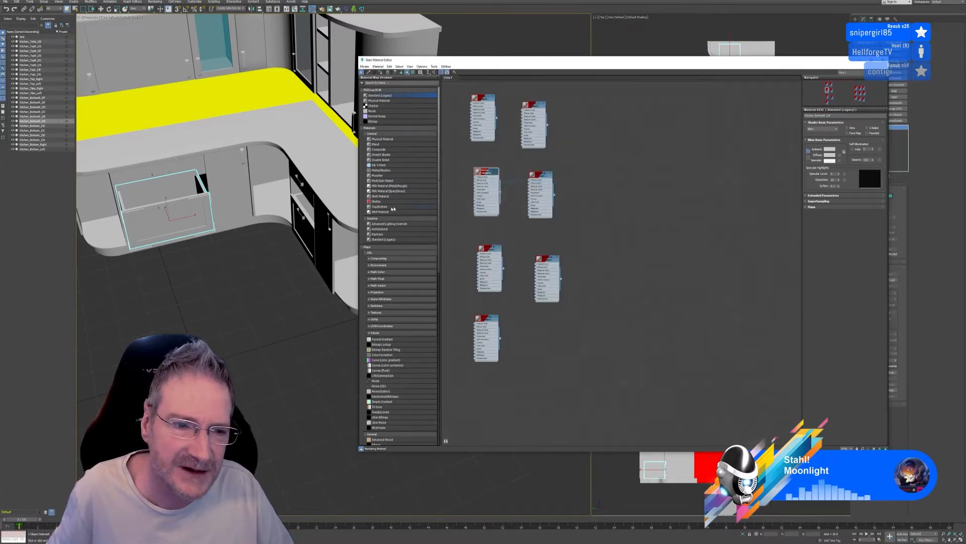
Name the fourth new material after the cabinet door beside the left wing's drawers and assign it to that door
left_click(235, 171)
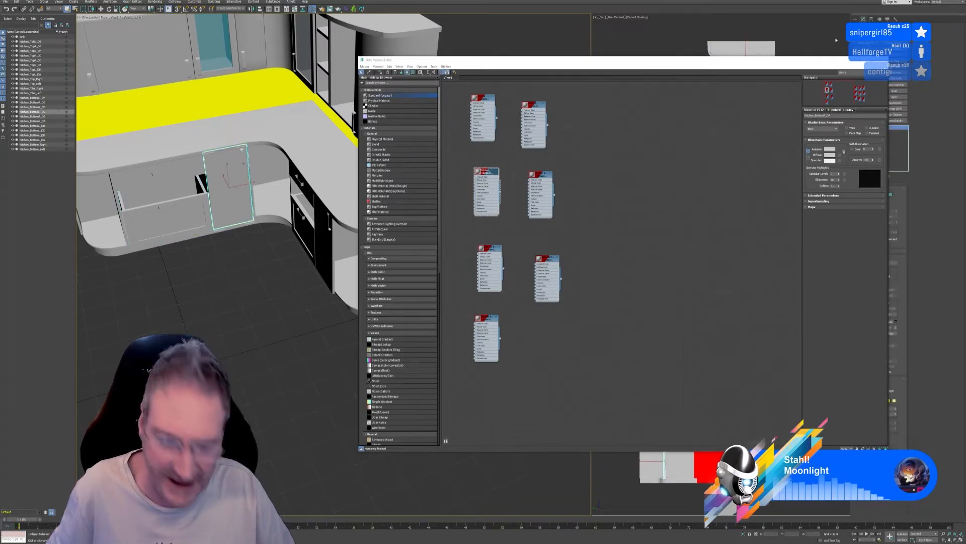
double_click(550, 179)
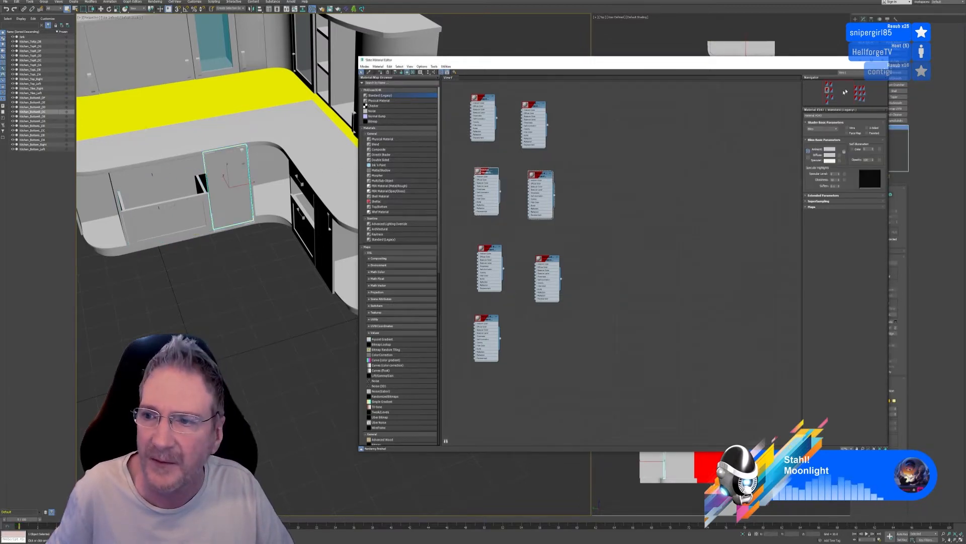
double_click(831, 116)
type("Kitchen_BottomR_DC")
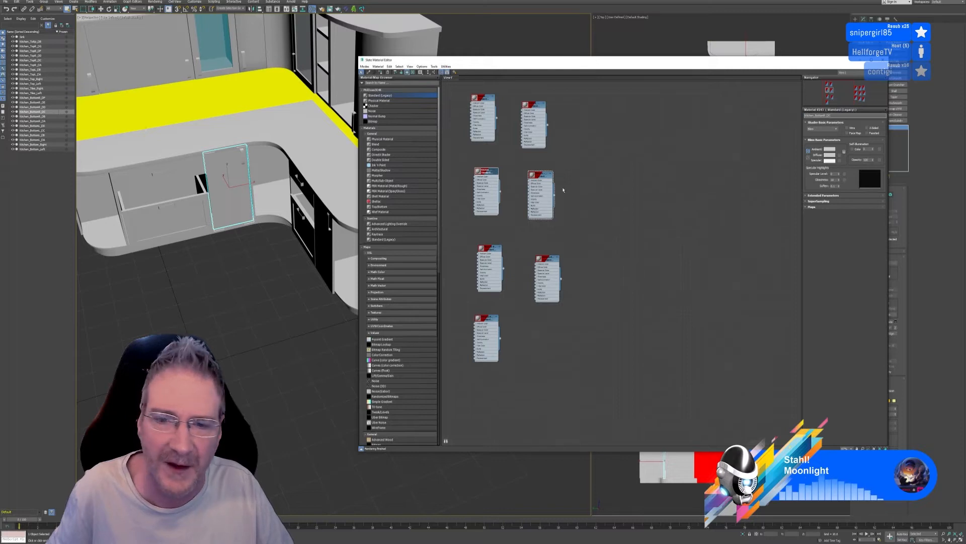
left_click(718, 215)
left_click(542, 177)
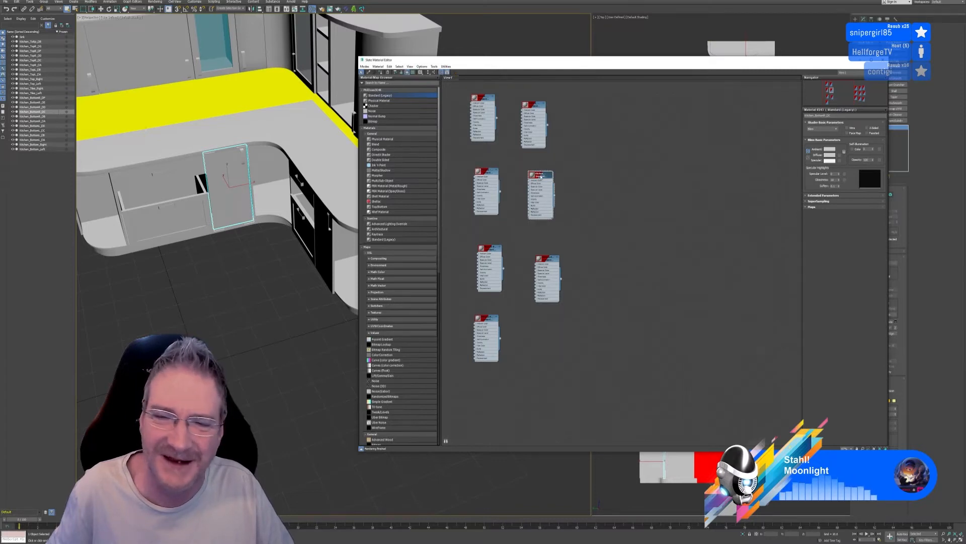
right_click(541, 177)
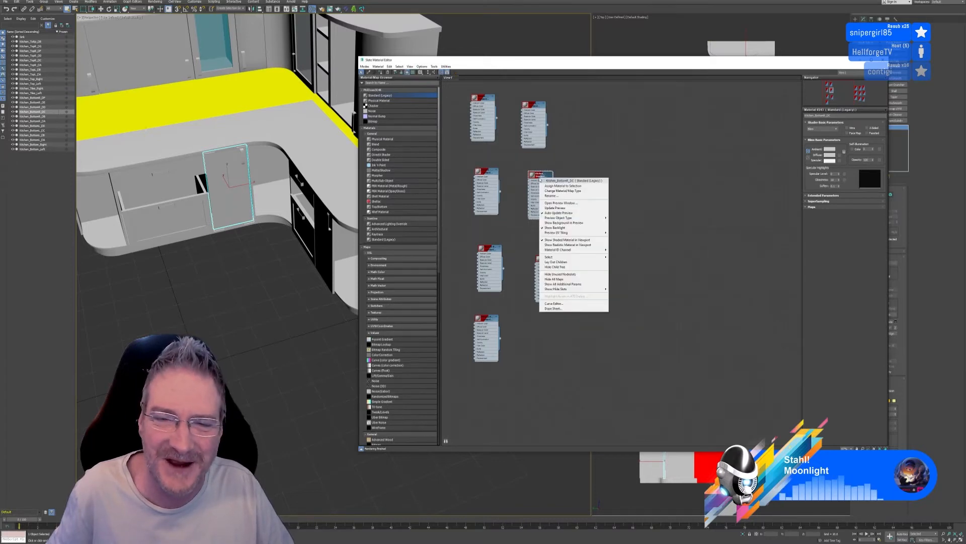
left_click(560, 186)
middle_click_drag(291, 323, 257, 277, "alt")
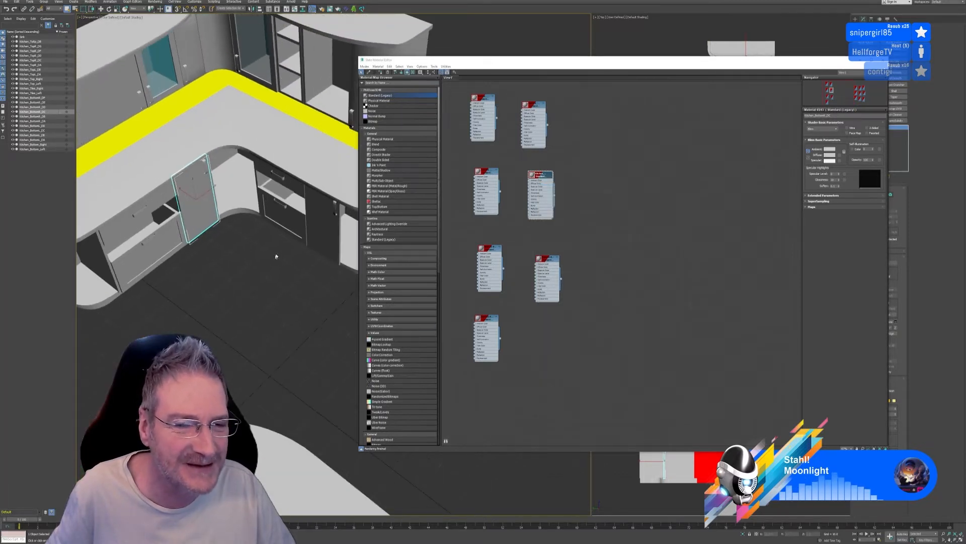
Name the fifth new material after the right wing's upper drawer object and assign it to that drawer
left_click(295, 187)
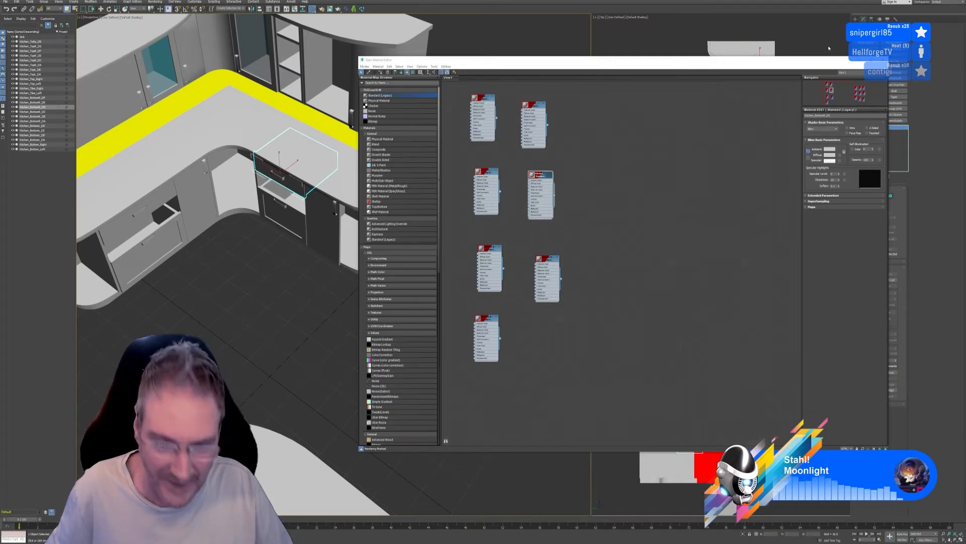
key("super")
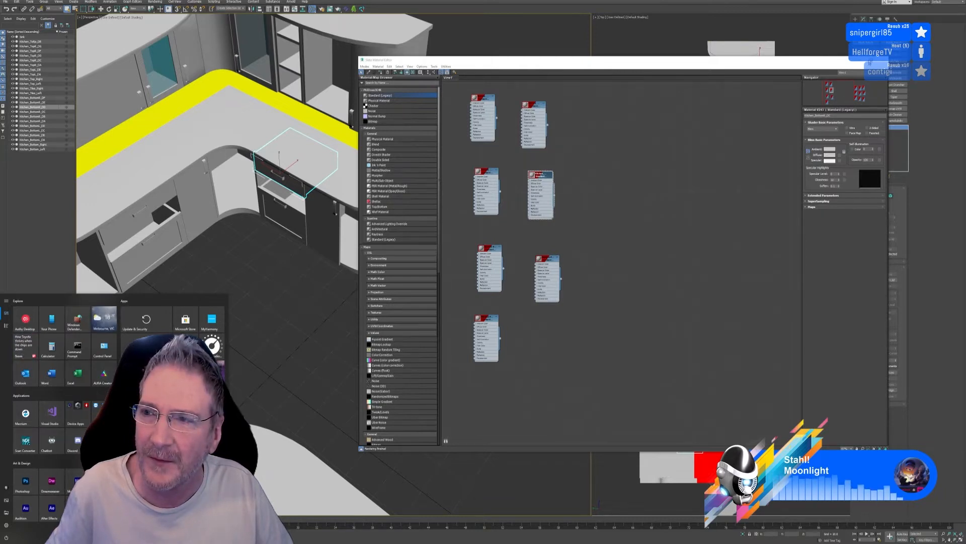
key("Escape")
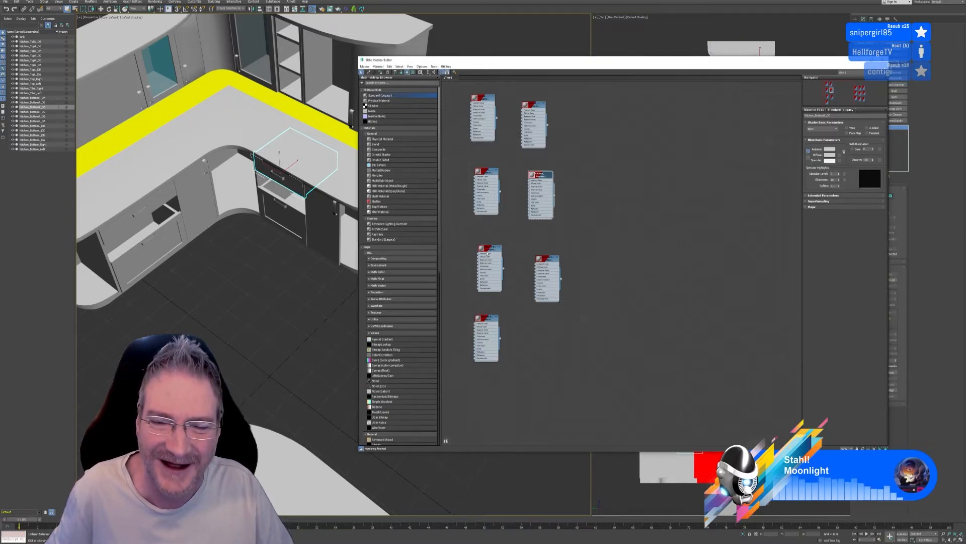
double_click(489, 248)
double_click(831, 116)
type("Kitchen_BottomR_DD")
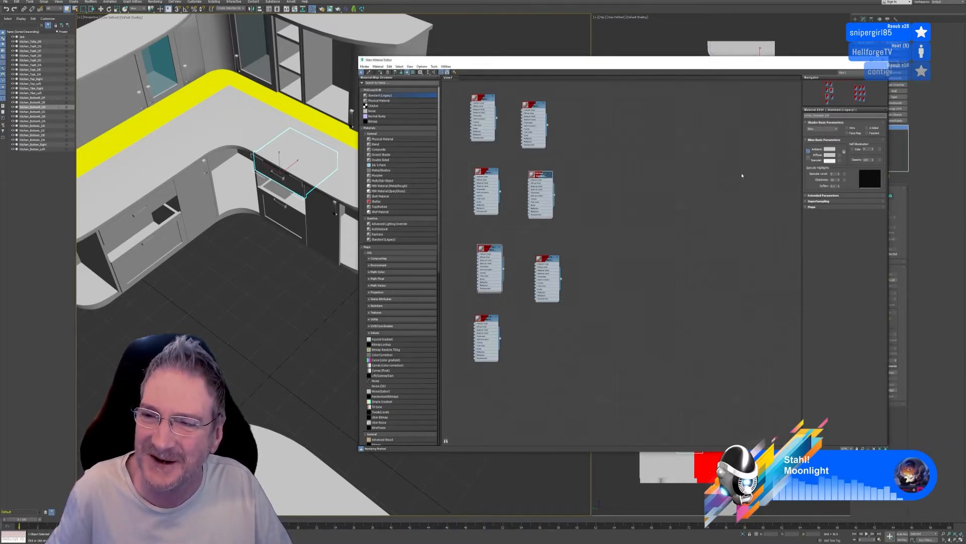
right_click(491, 248)
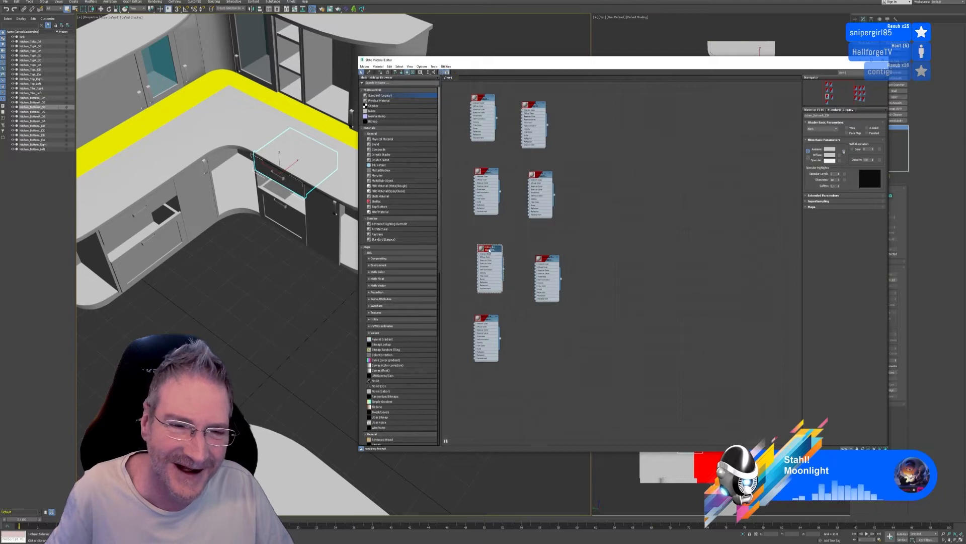
left_click(513, 256)
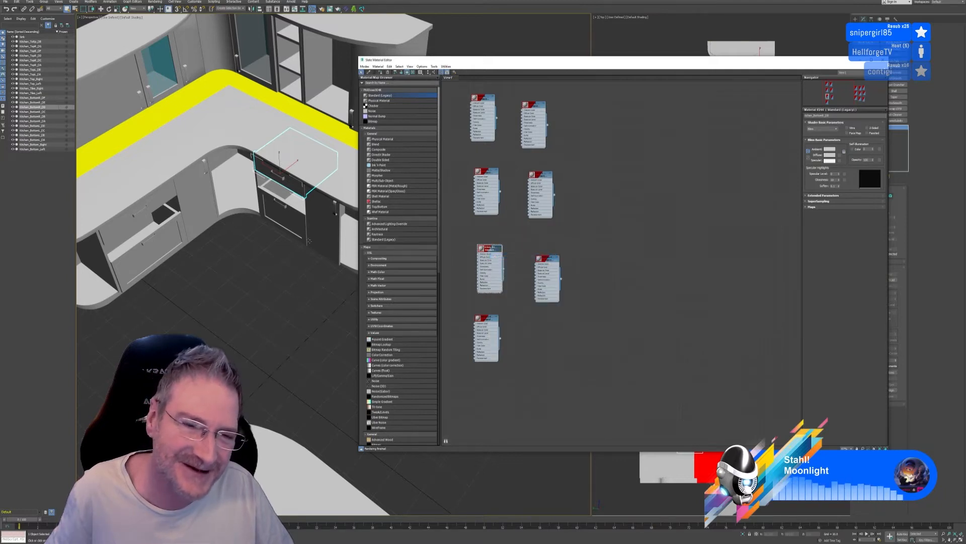
Name the sixth new material after the right wing's lower drawer object and assign it to that drawer
left_click(296, 217)
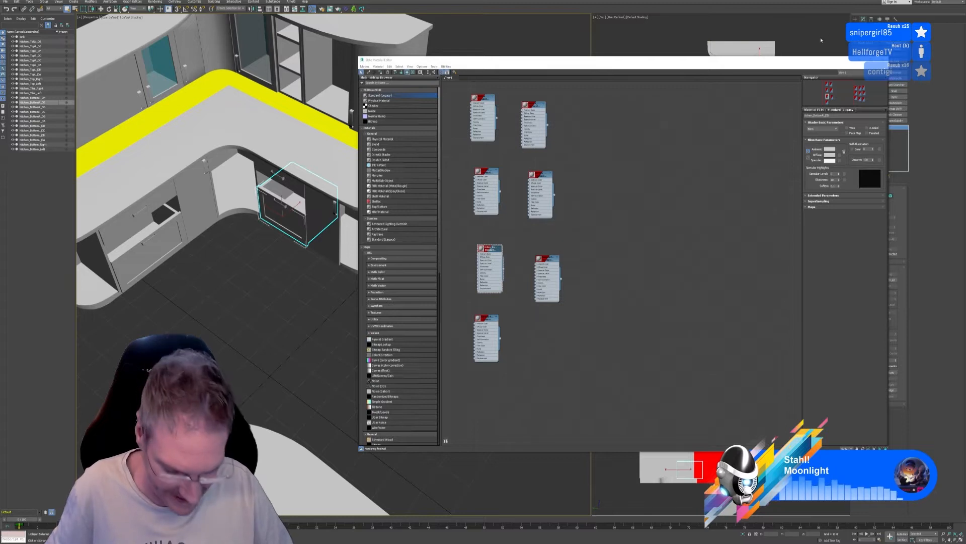
double_click(553, 256)
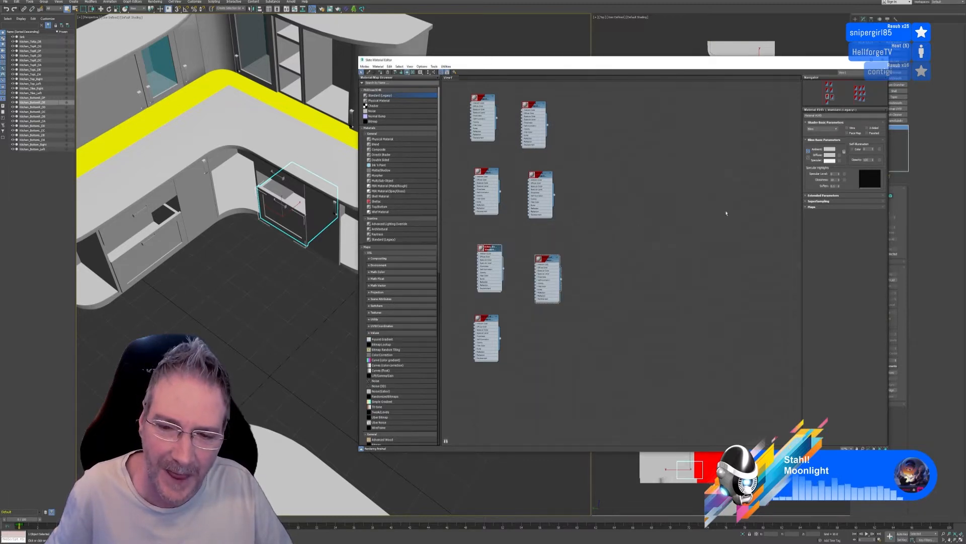
left_click_drag(833, 116, 798, 117)
type("Kitchen_BottomR_DE")
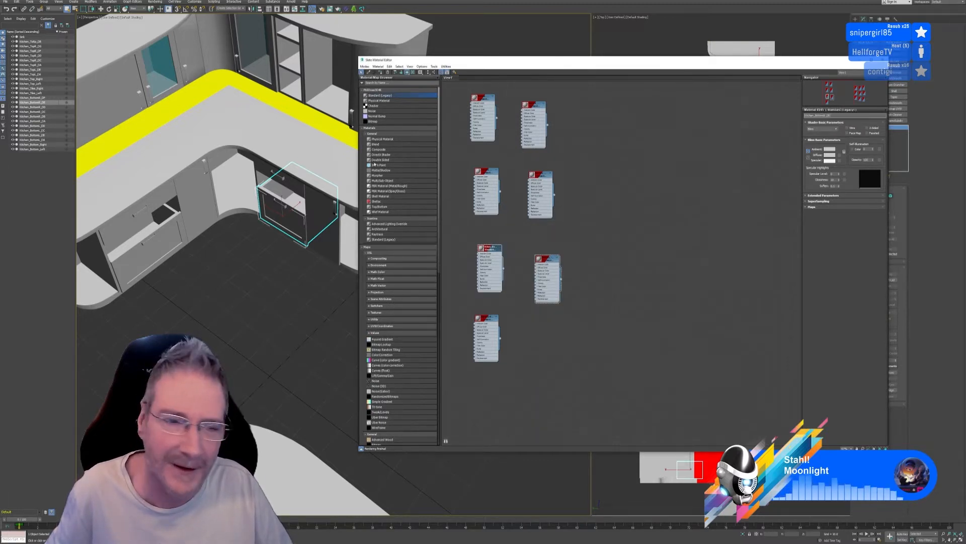
left_click(545, 259)
right_click(545, 260)
left_click(563, 266)
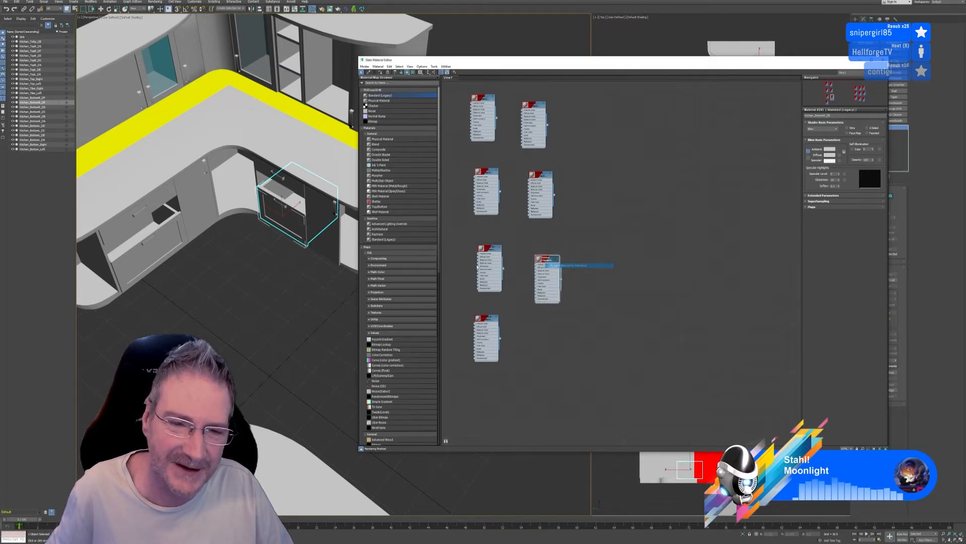
Name the seventh new material after the cabinet door beside the right wing's drawers, assign it to that door, and close the material editor
left_click(332, 249)
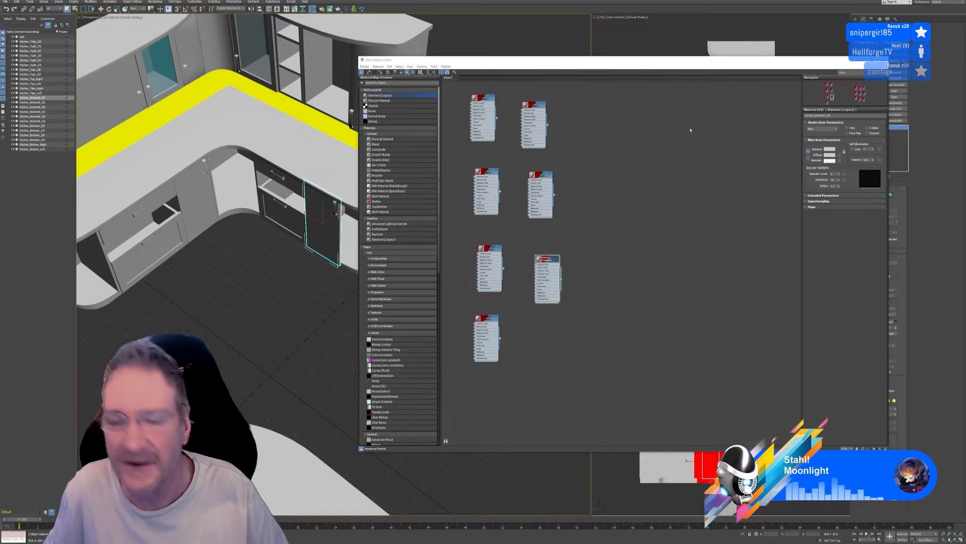
double_click(488, 318)
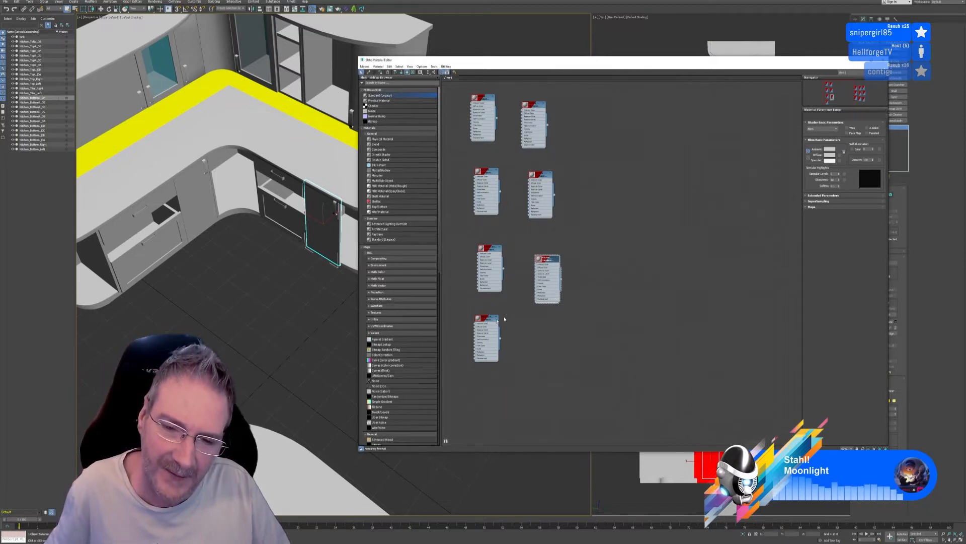
type("Kitchen_BottomR_D")
type("F")
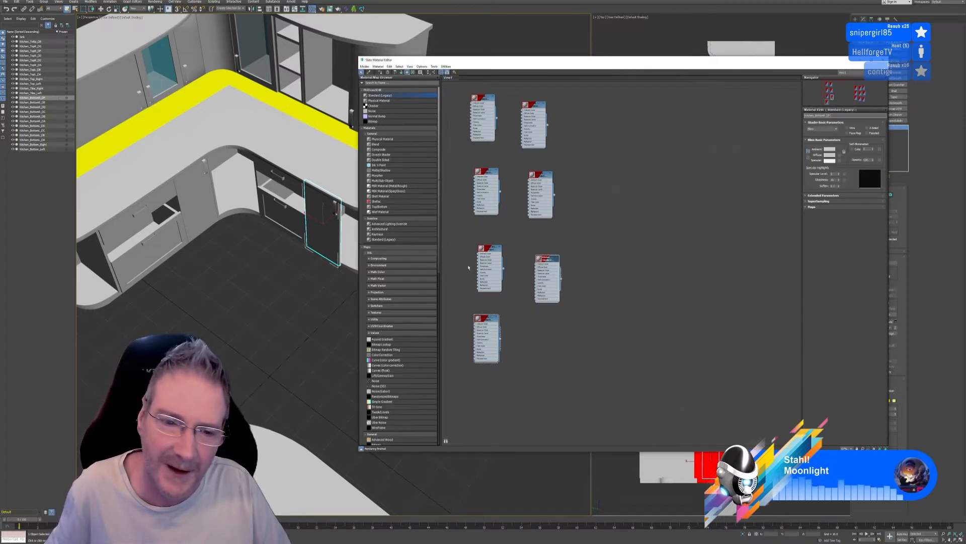
right_click(488, 319)
left_click(494, 325)
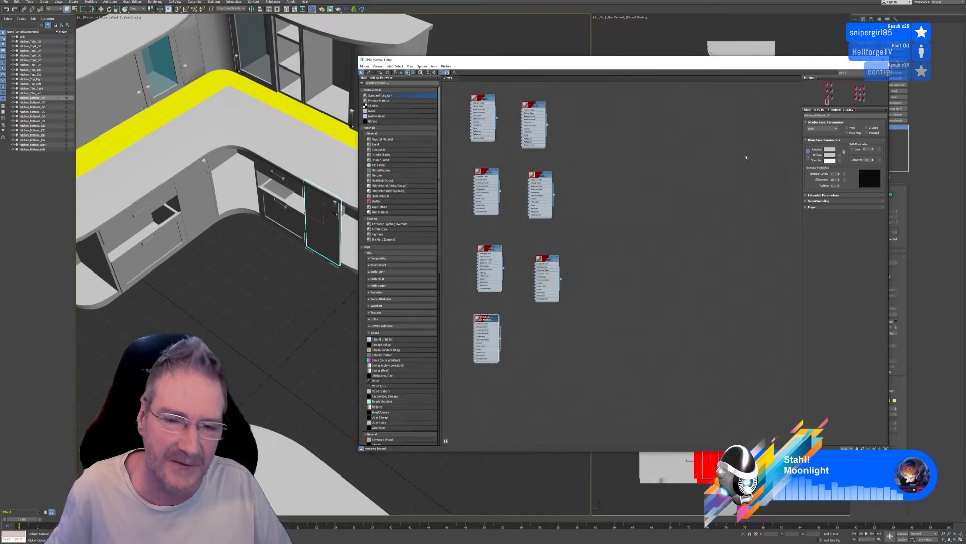
left_click(883, 60)
middle_click_drag(386, 255, 468, 263)
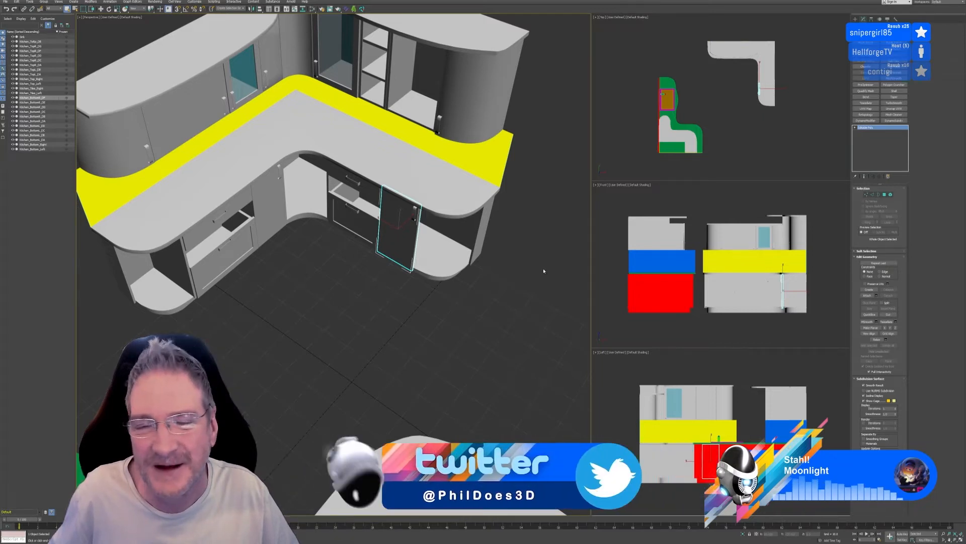
middle_click_drag(331, 290, 333, 288)
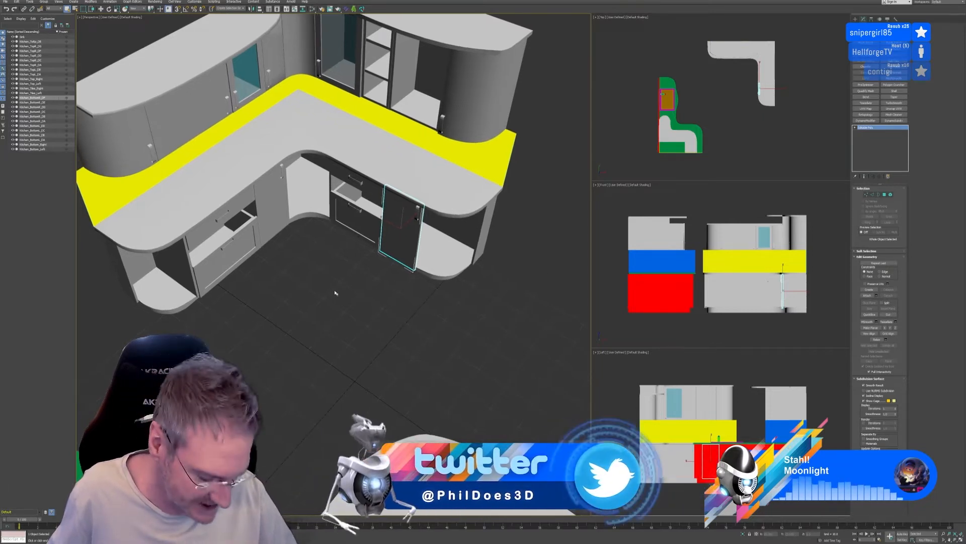
left_click(240, 166)
left_click(241, 166)
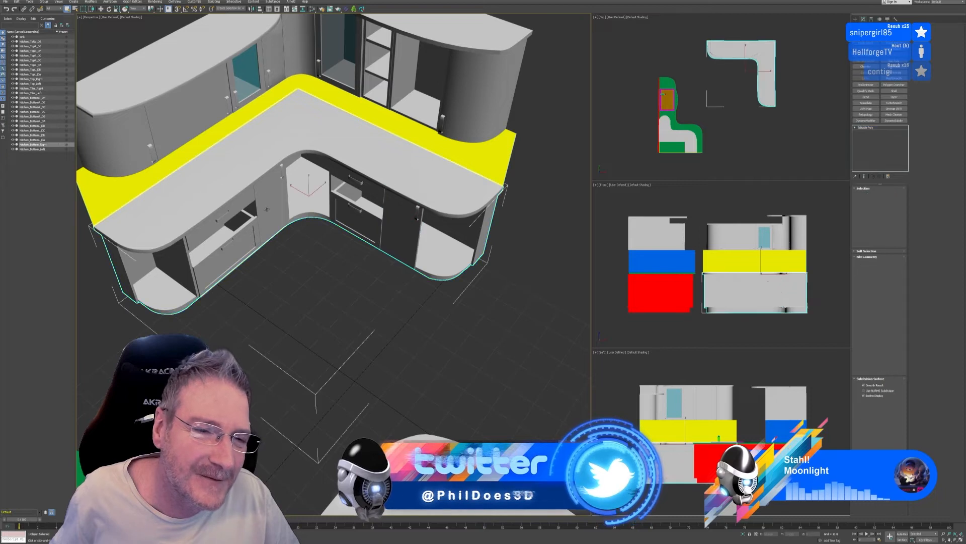
left_click(245, 204, "ctrl")
left_click(238, 242, "ctrl")
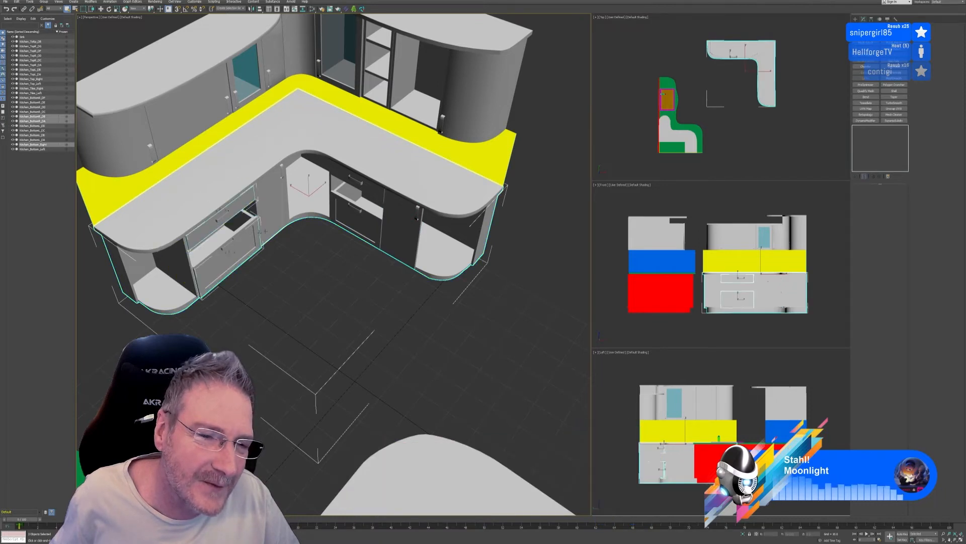
left_click(277, 199, "ctrl")
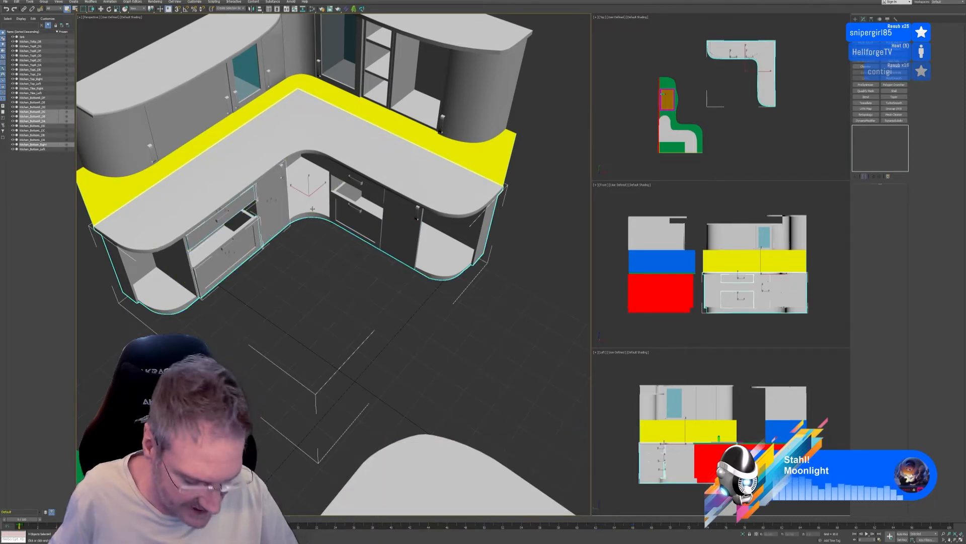
key("ctrl+z")
left_click(276, 201, "ctrl")
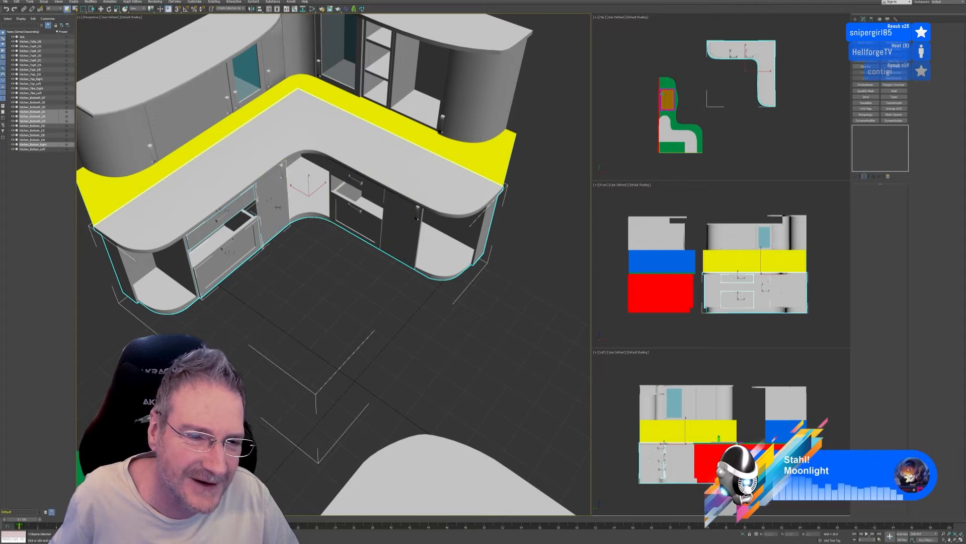
left_click(363, 184, "ctrl")
left_click(356, 217, "ctrl")
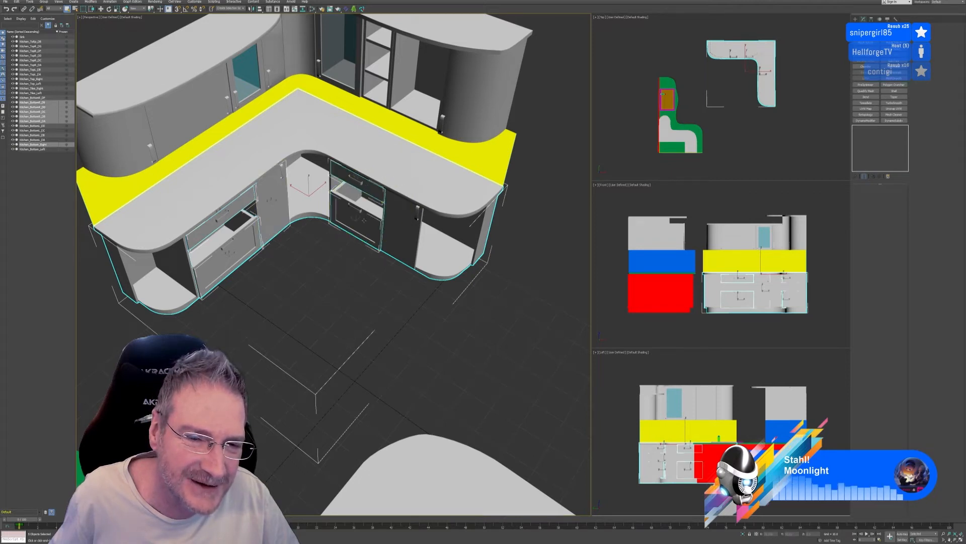
left_click(399, 225, "ctrl")
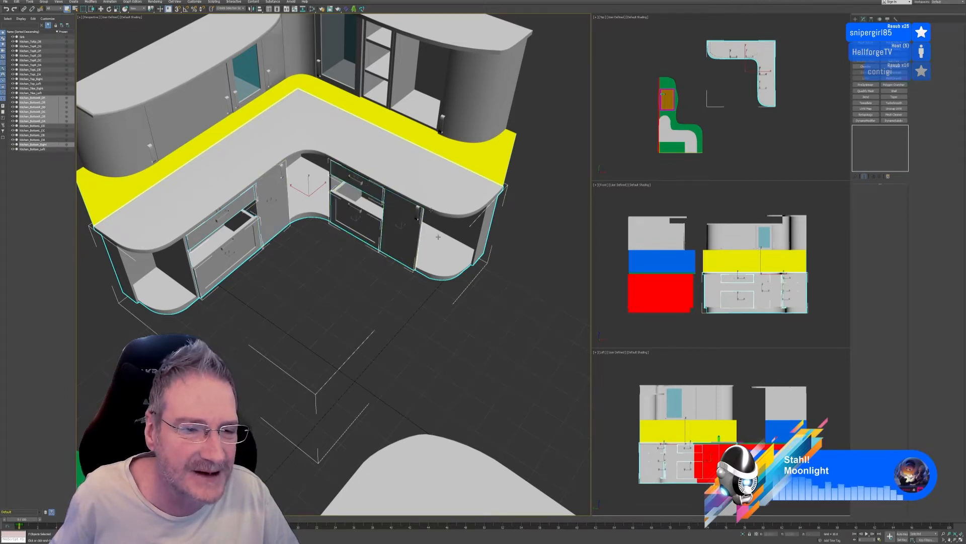
left_click(5, 2)
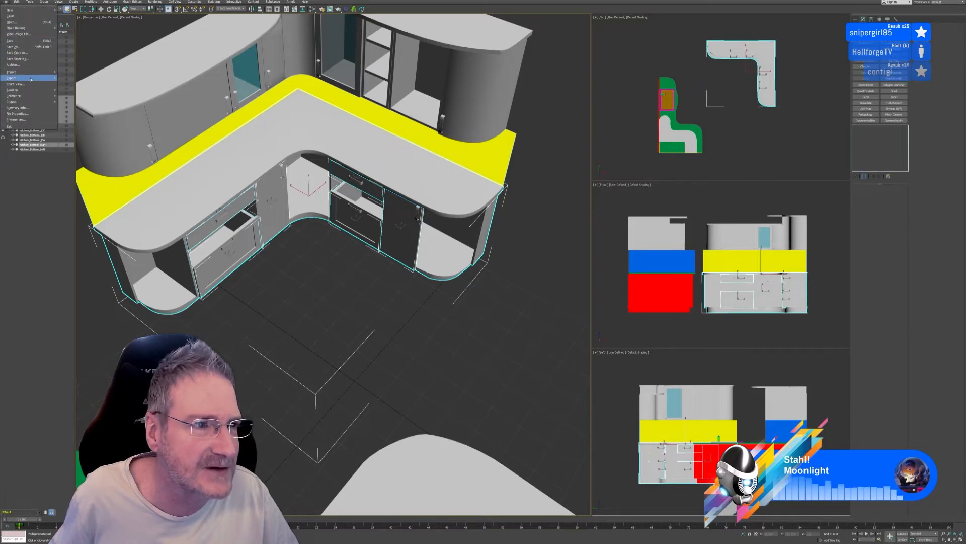
left_click(74, 83)
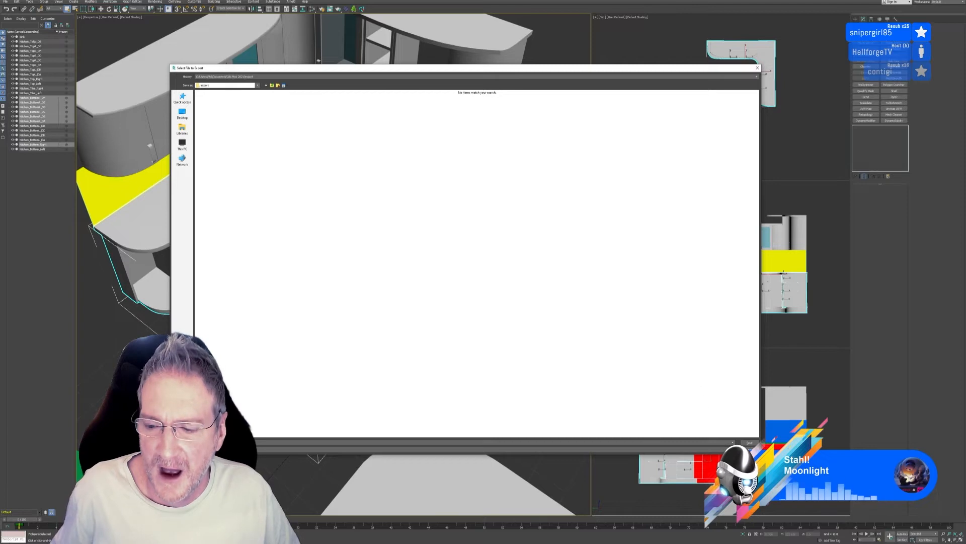
left_click(750, 449)
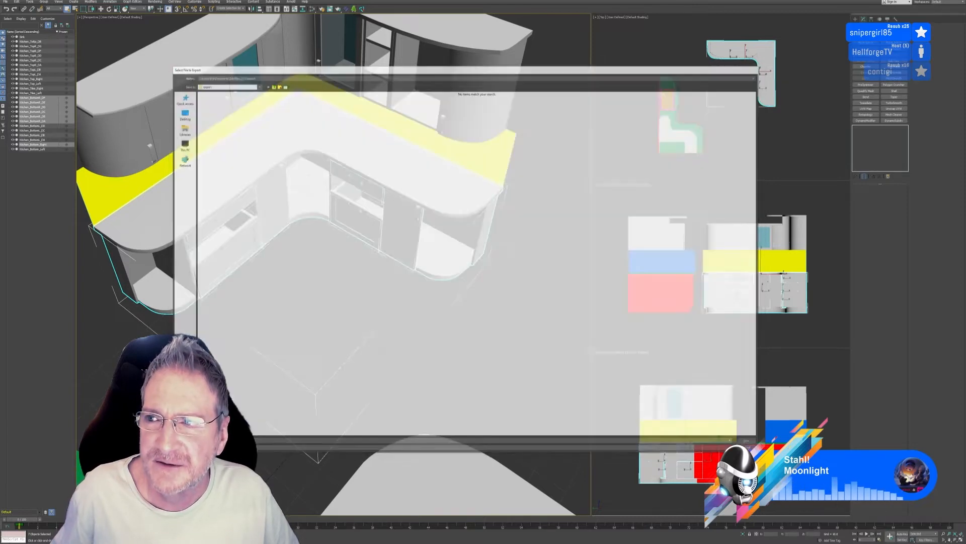
left_click(421, 348)
Select the L-shaped base unit together with its four drawers and two cabinet doors
left_click(435, 252)
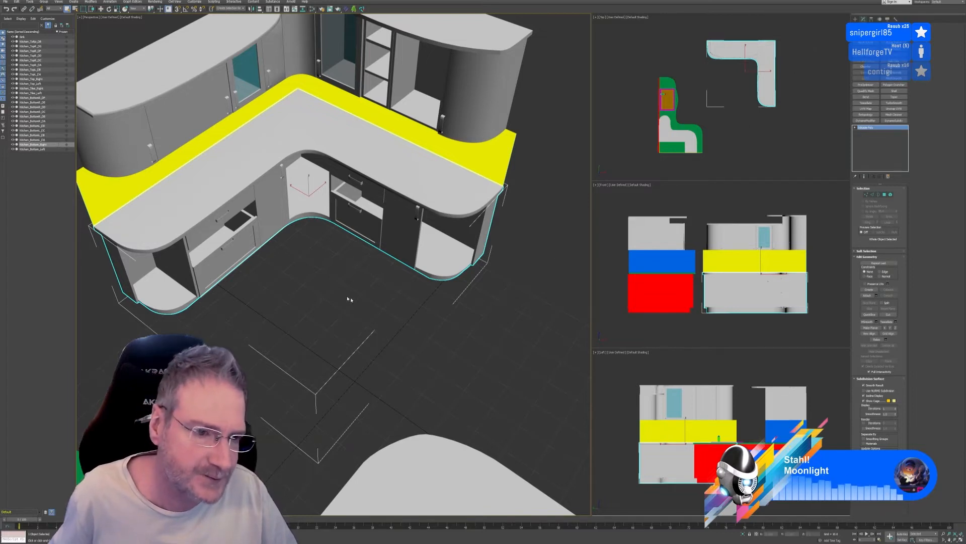
left_click(226, 230, "ctrl")
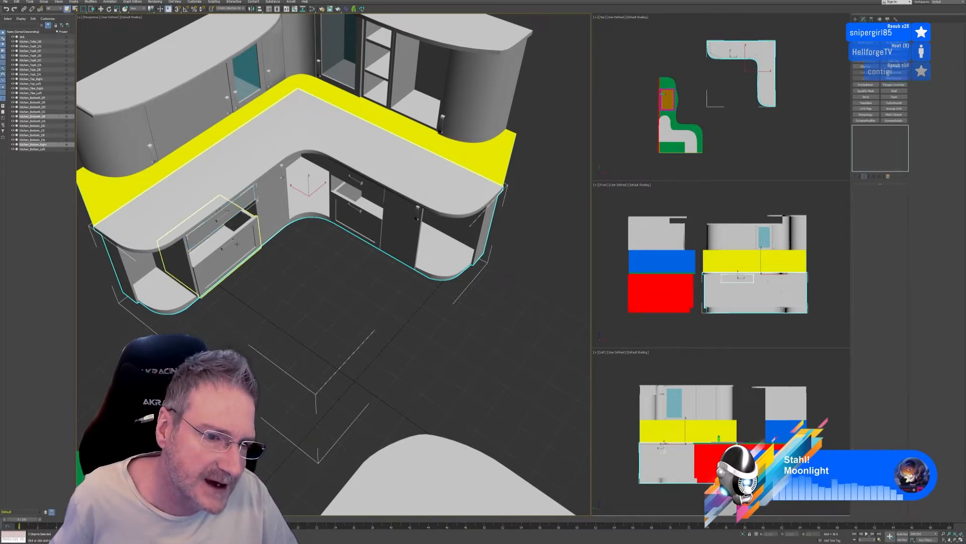
left_click(273, 202, "ctrl")
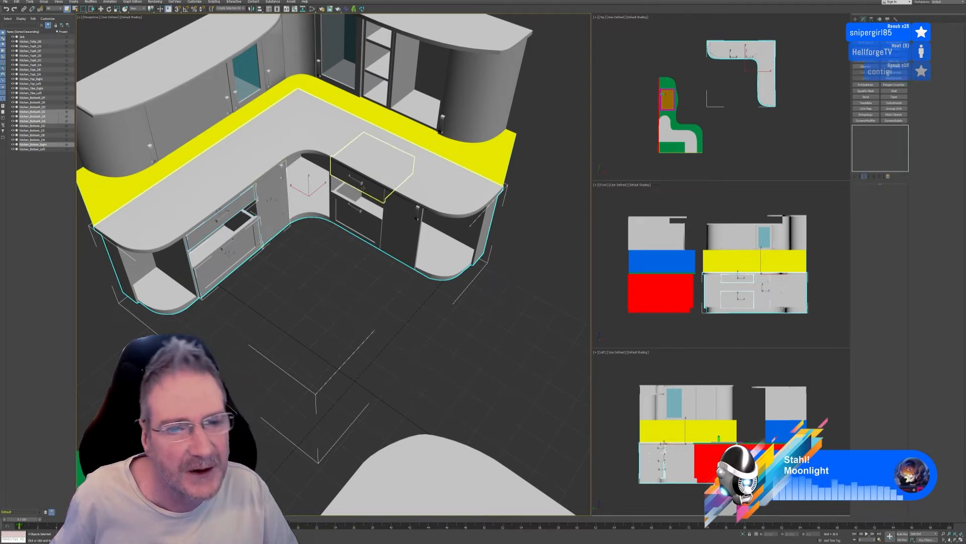
left_click(364, 188, "ctrl")
left_click(359, 216, "ctrl")
left_click(401, 229, "ctrl")
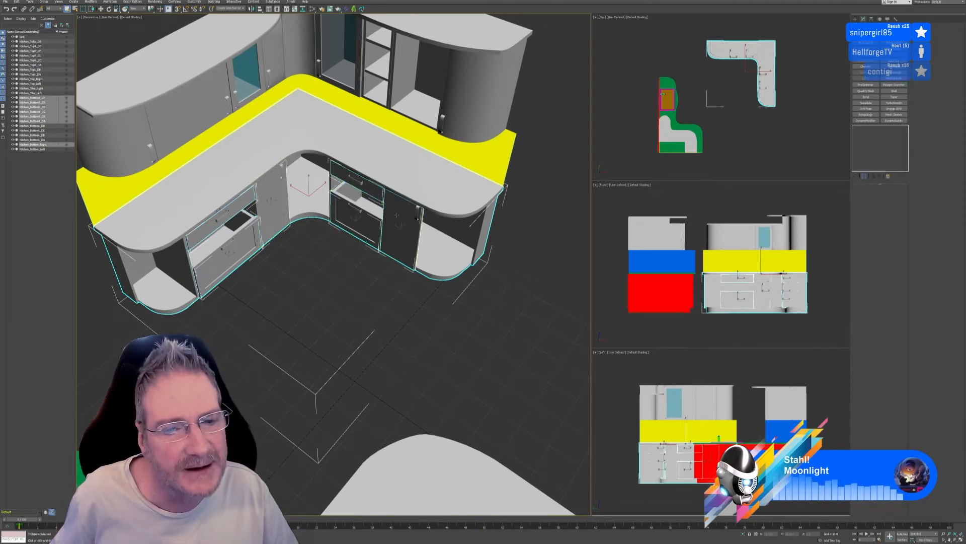
Export the selected base unit, drawers and doors as Kitchen_Bottom_Right.fbx to the UE4 Projects, Models, Kitchen, Kitchen folder with the current export settings
left_click(5, 2)
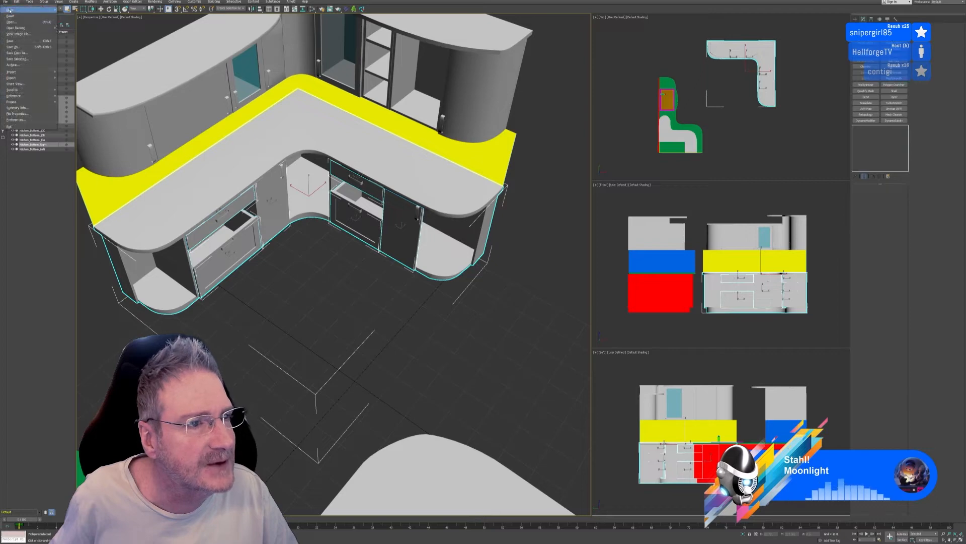
mouse_move(44, 78)
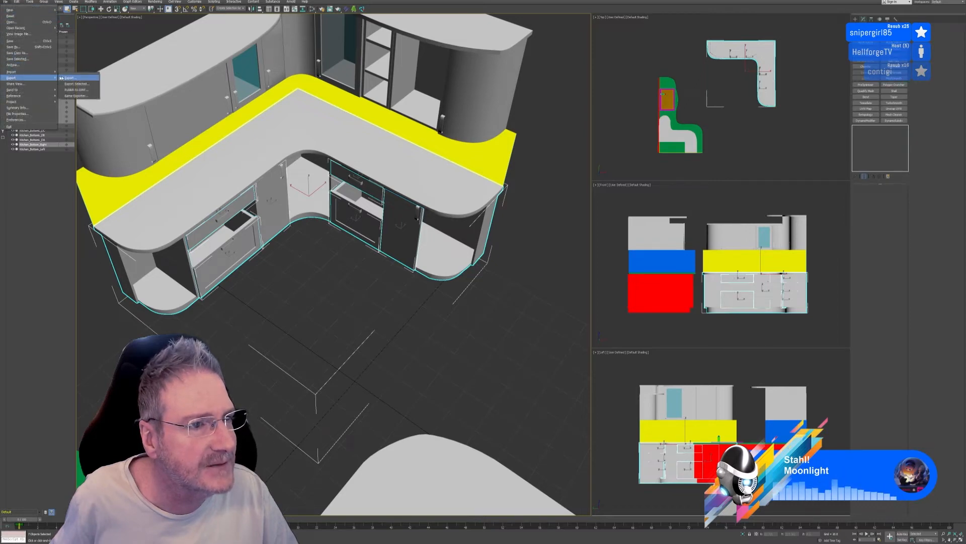
left_click(78, 83)
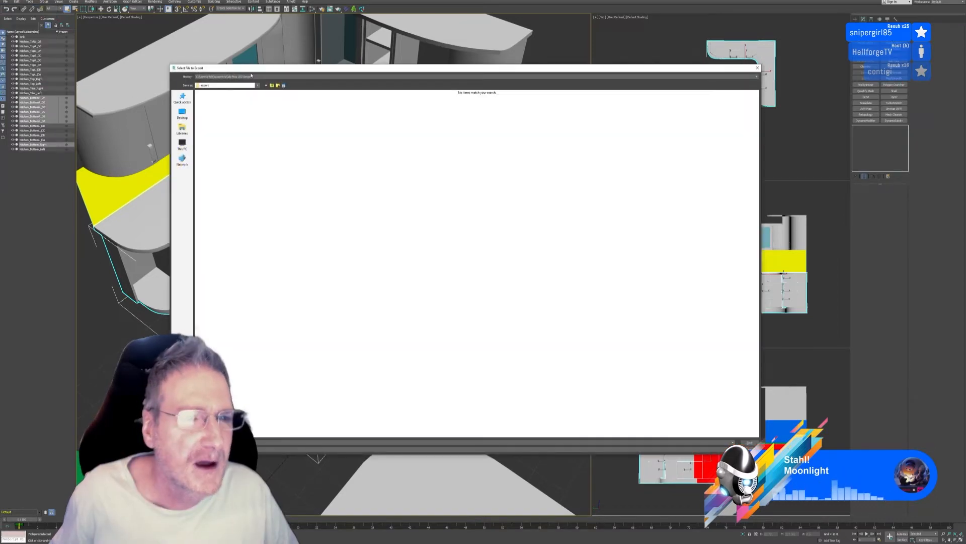
left_click(257, 77)
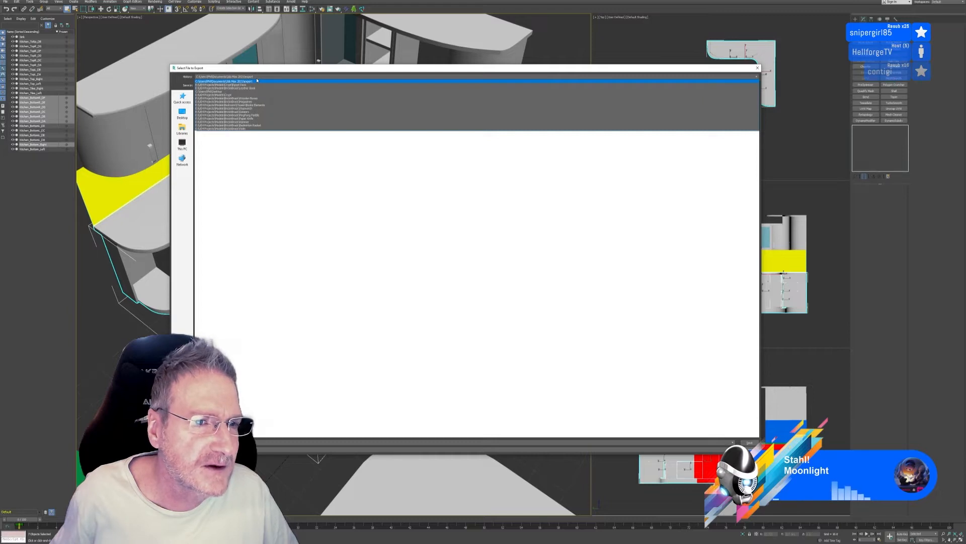
left_click(257, 80)
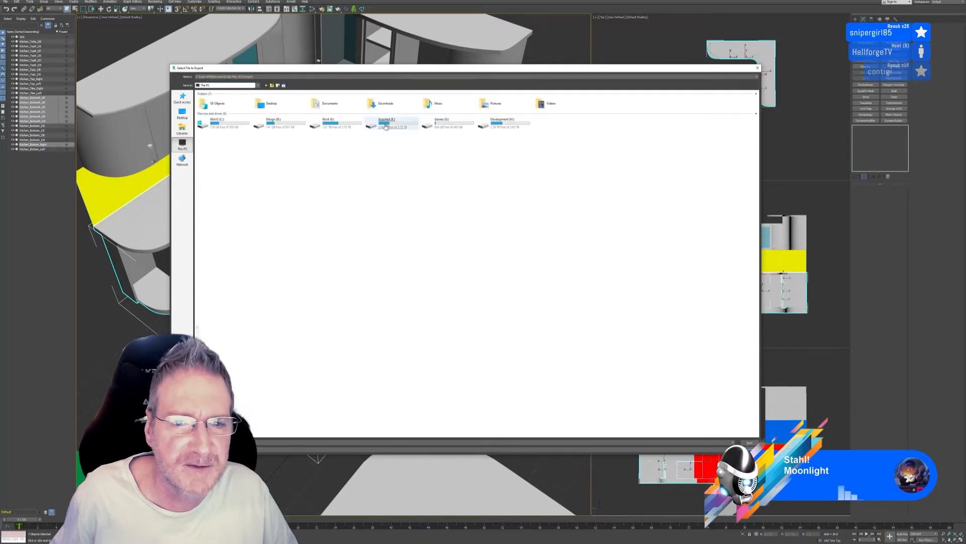
double_click(328, 122)
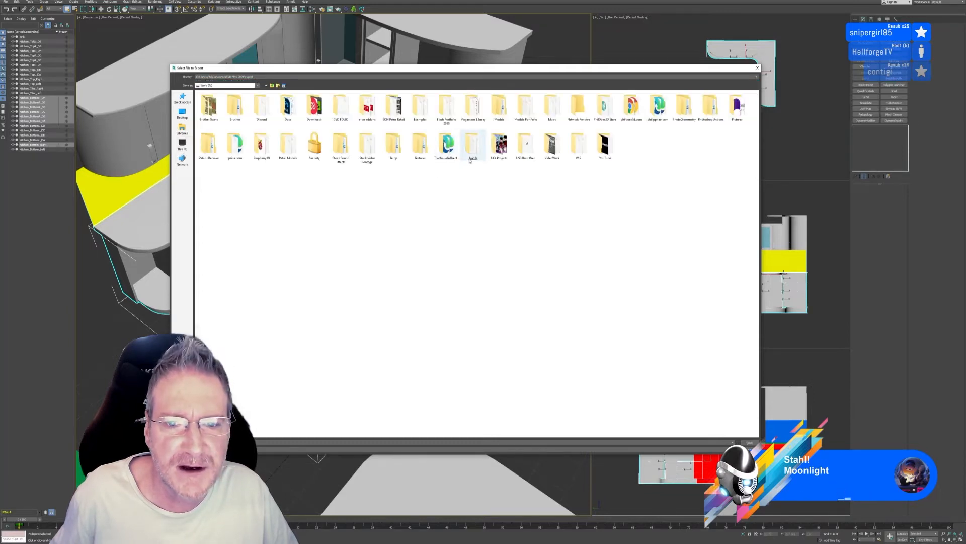
double_click(501, 148)
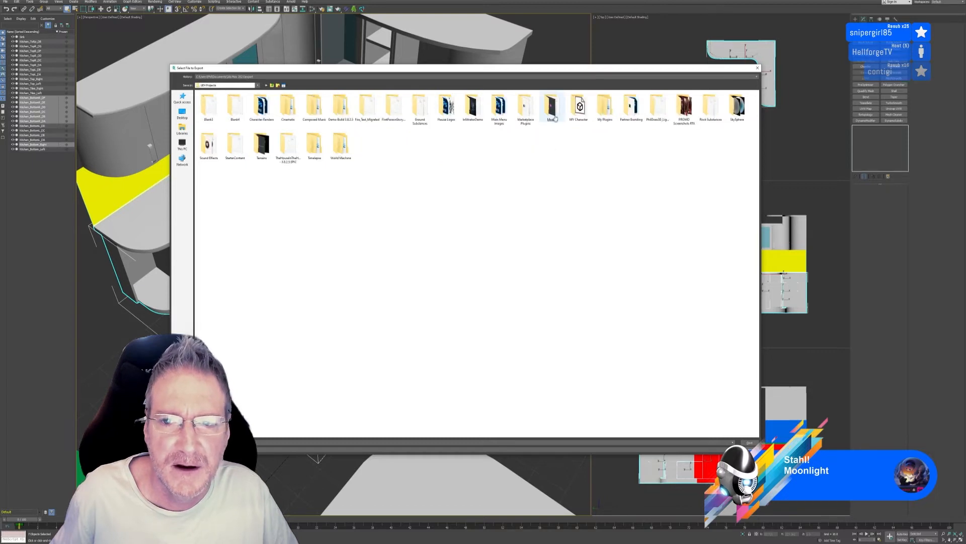
double_click(552, 107)
double_click(604, 146)
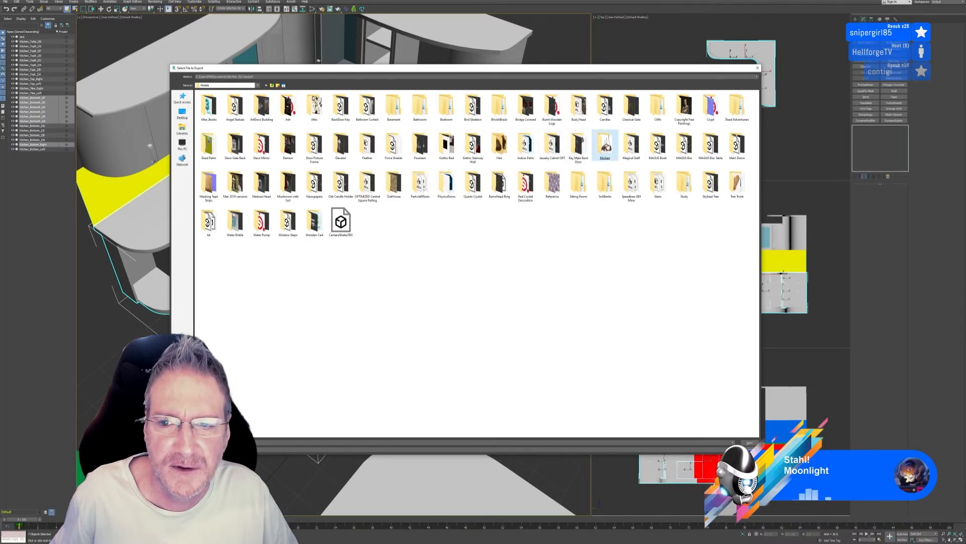
double_click(261, 108)
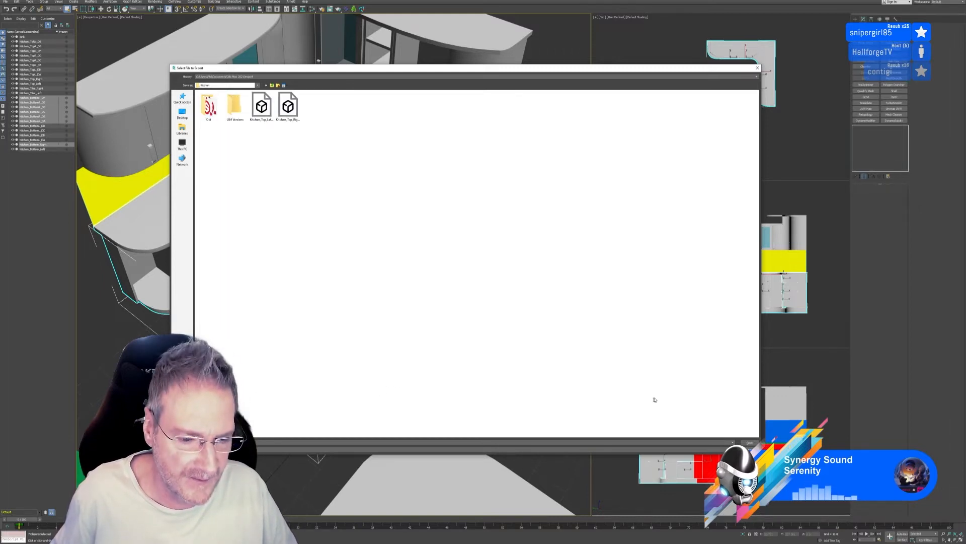
left_click(750, 442)
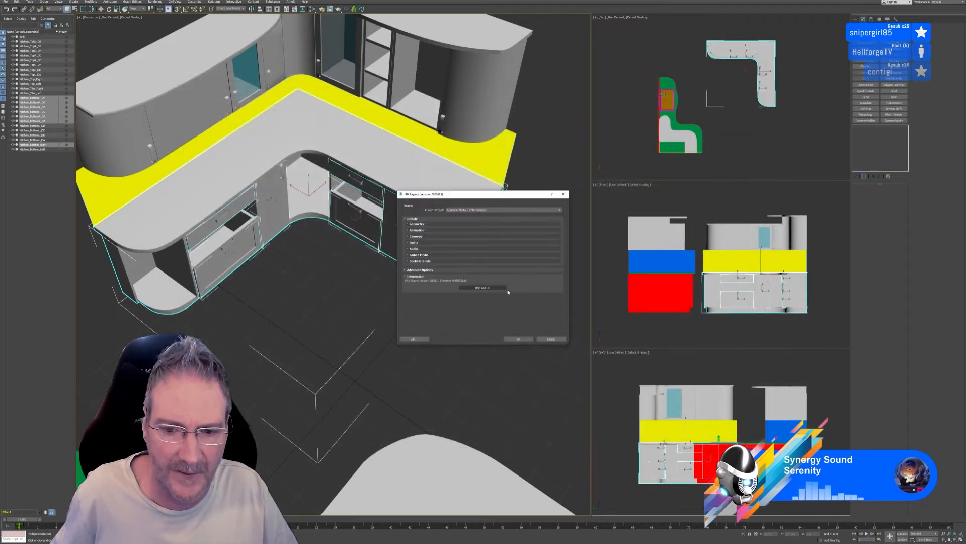
left_click(522, 340)
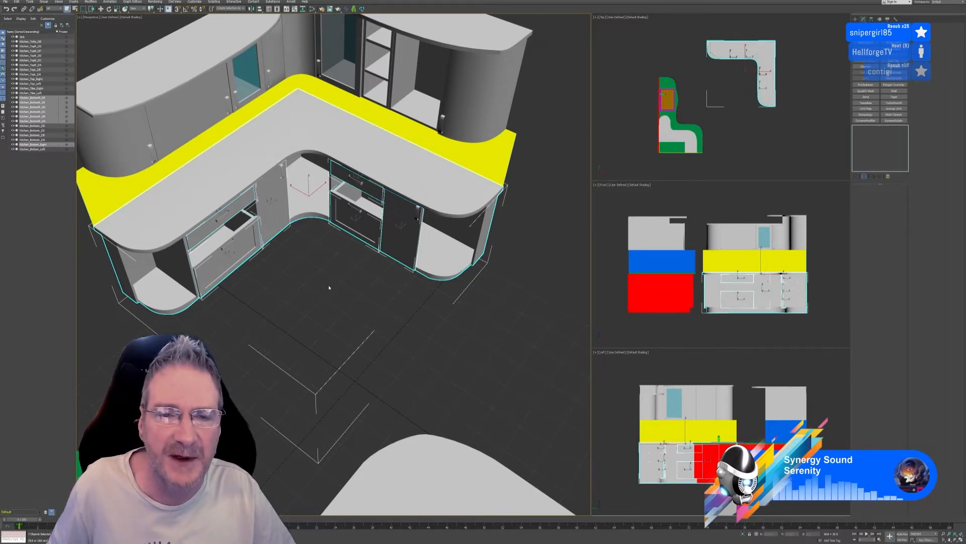
Switch to Substance Painter, start a new project and browse for its mesh in the Models, Kitchen, Kitchen folder
middle_click_drag(330, 285, 338, 302)
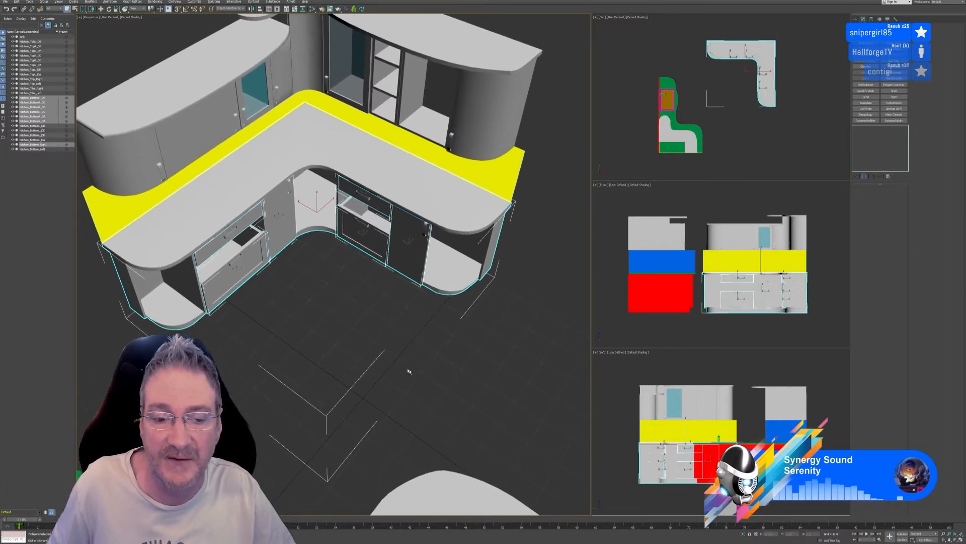
middle_click_drag(410, 372, 423, 363, "alt")
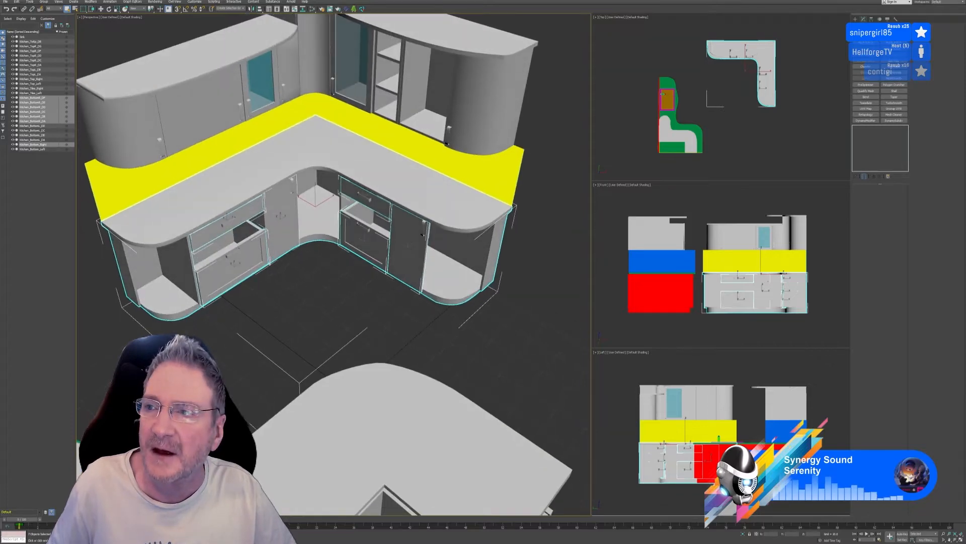
left_click(925, 1)
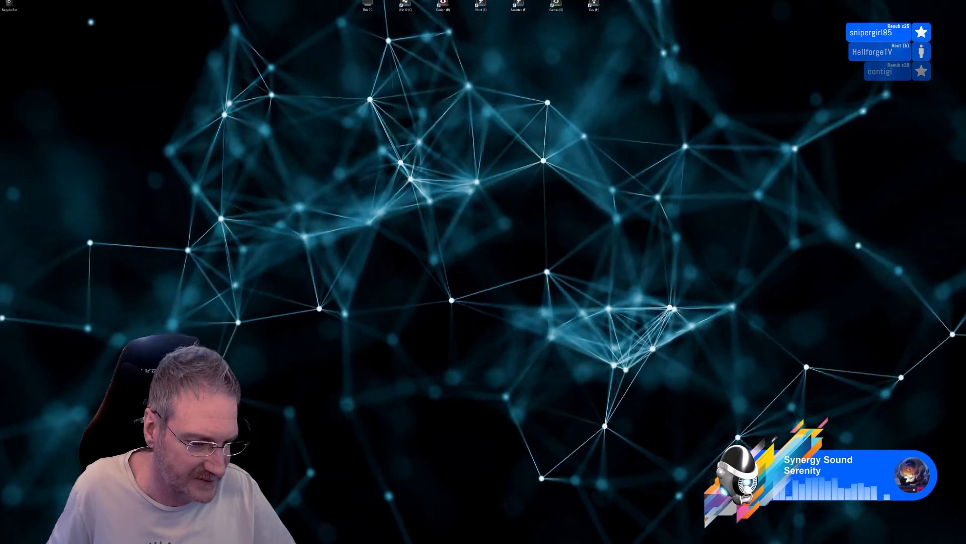
key("alt+Tab")
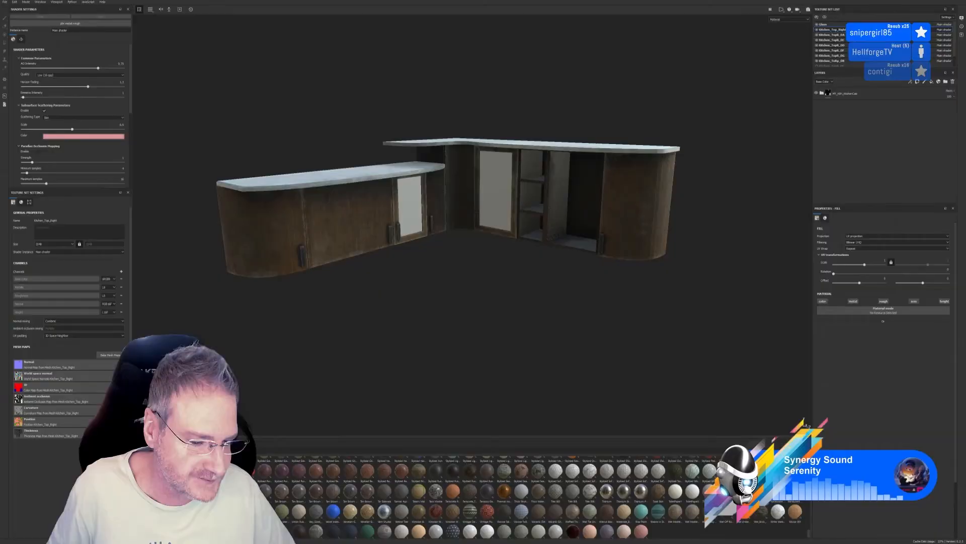
left_click(5, 2)
left_click(15, 8)
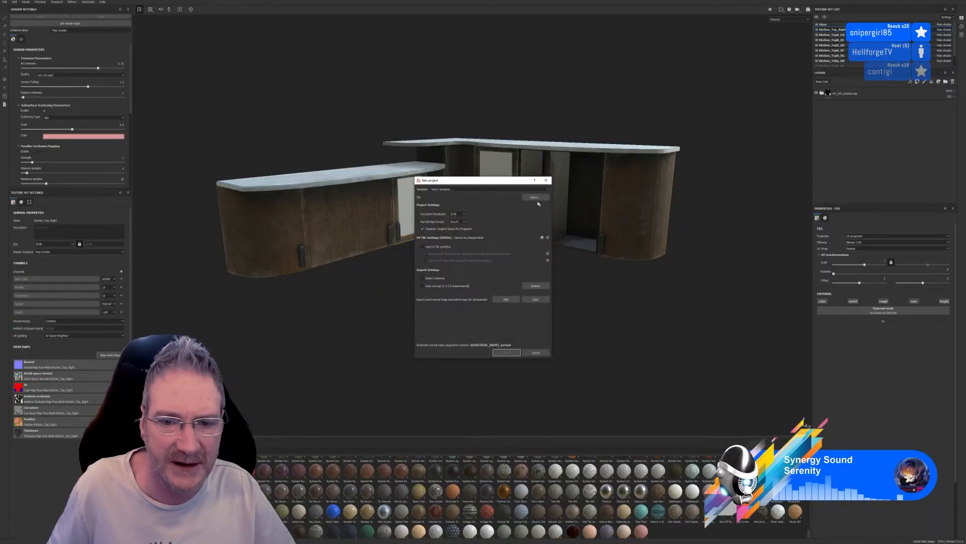
left_click(535, 198)
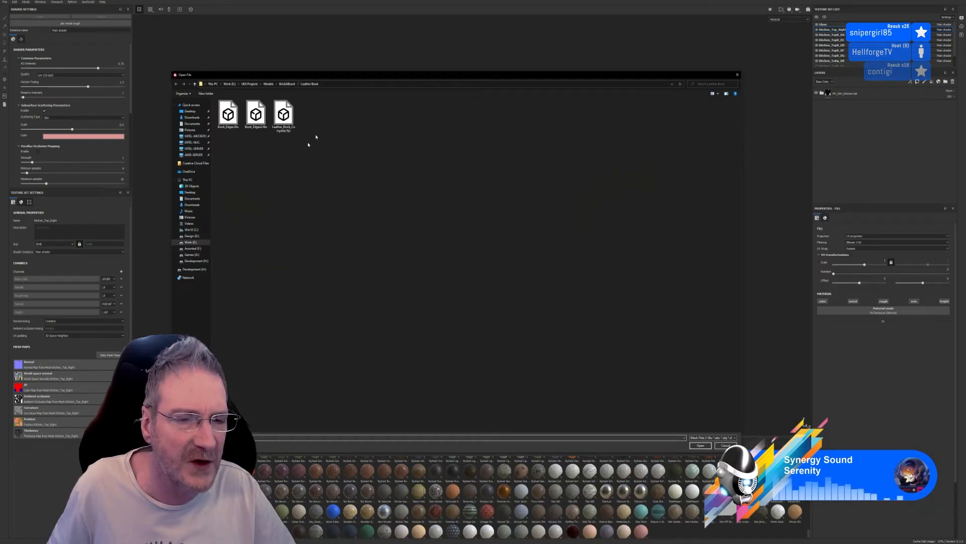
left_click(268, 84)
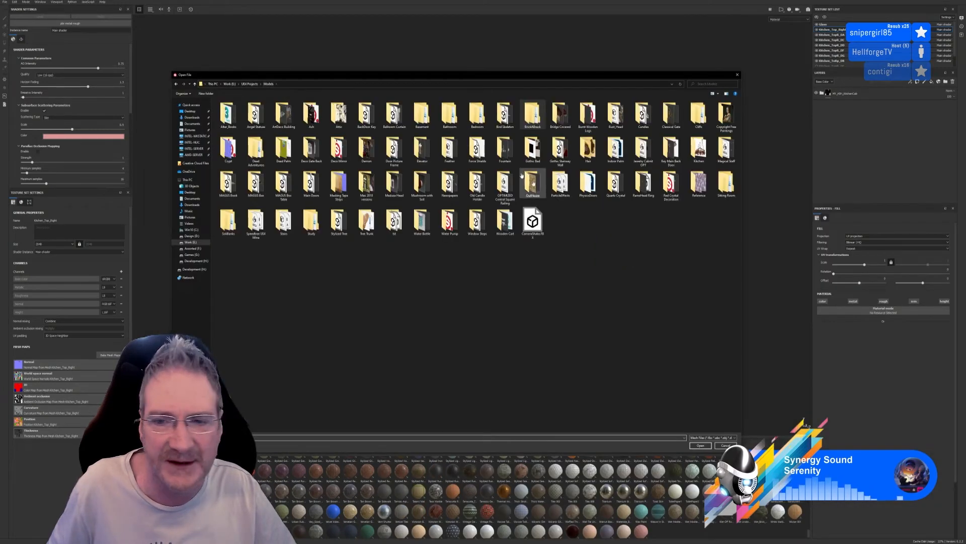
double_click(698, 150)
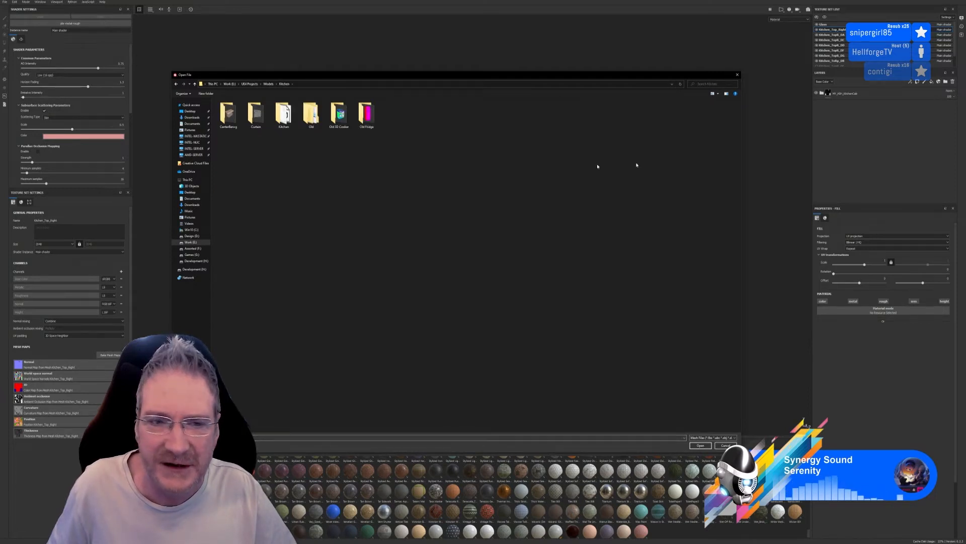
double_click(284, 116)
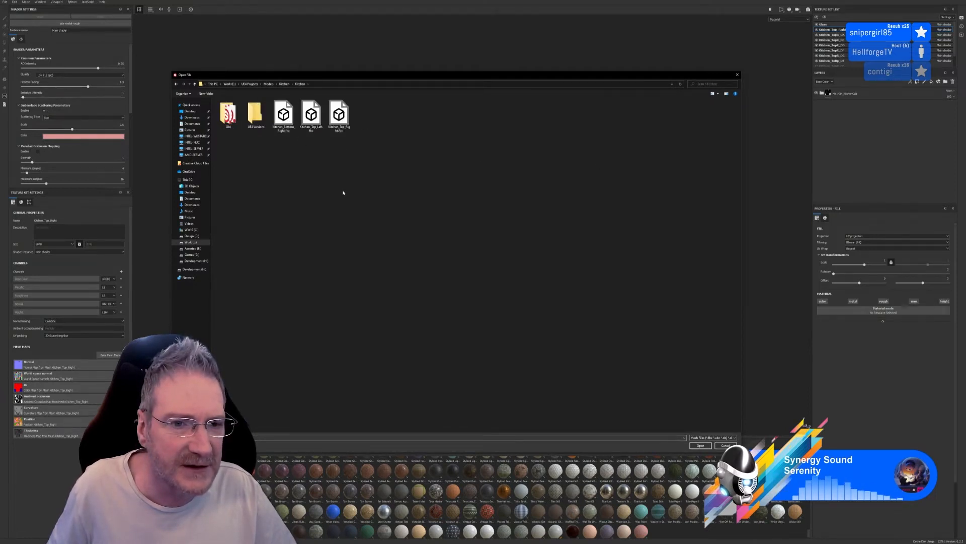
Check the L-shaped base unit's object name in 3ds Max, then return to the mesh file selection in Substance Painter
key("alt+Tab")
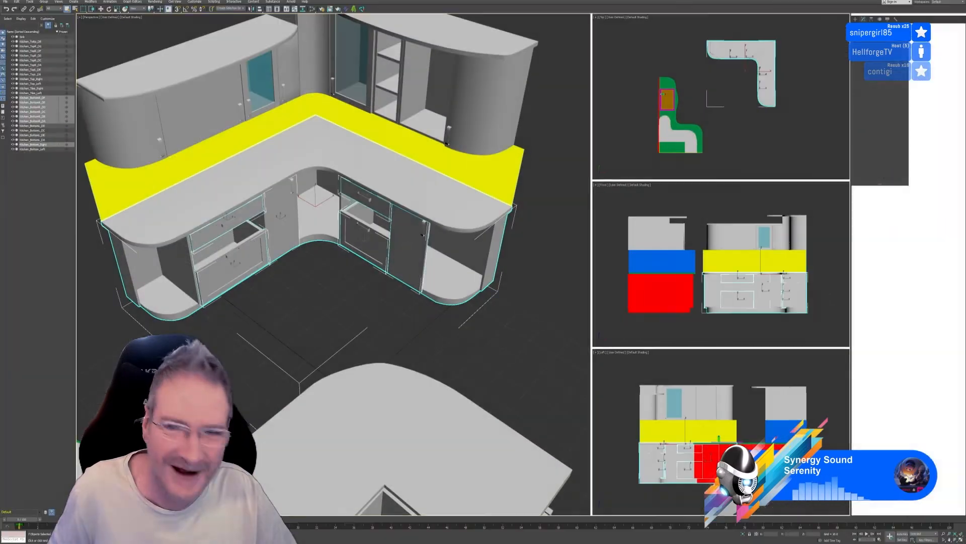
left_click(481, 225)
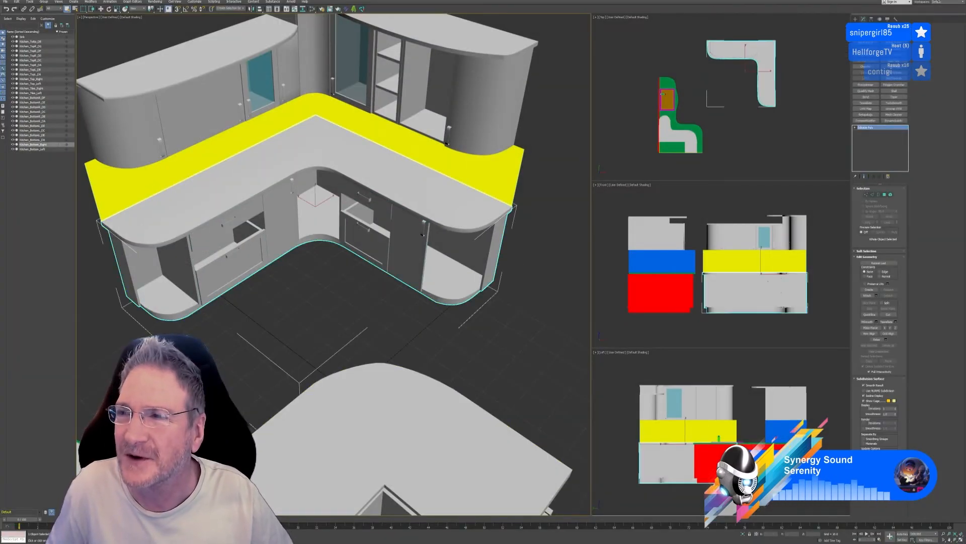
key("alt+Tab")
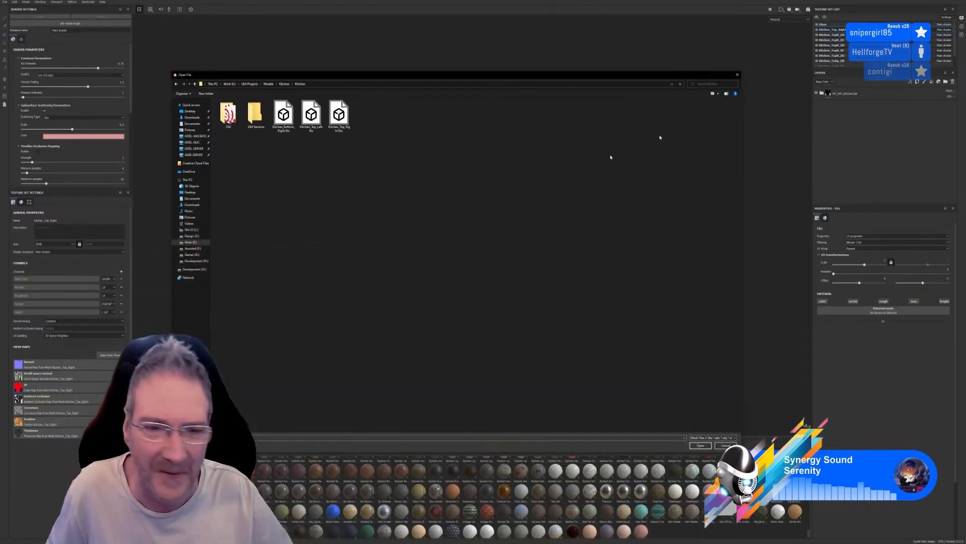
Create the new project from the Kitchen_Bottom_Right.fbx mesh, discarding the unsaved changes of the open project
double_click(283, 115)
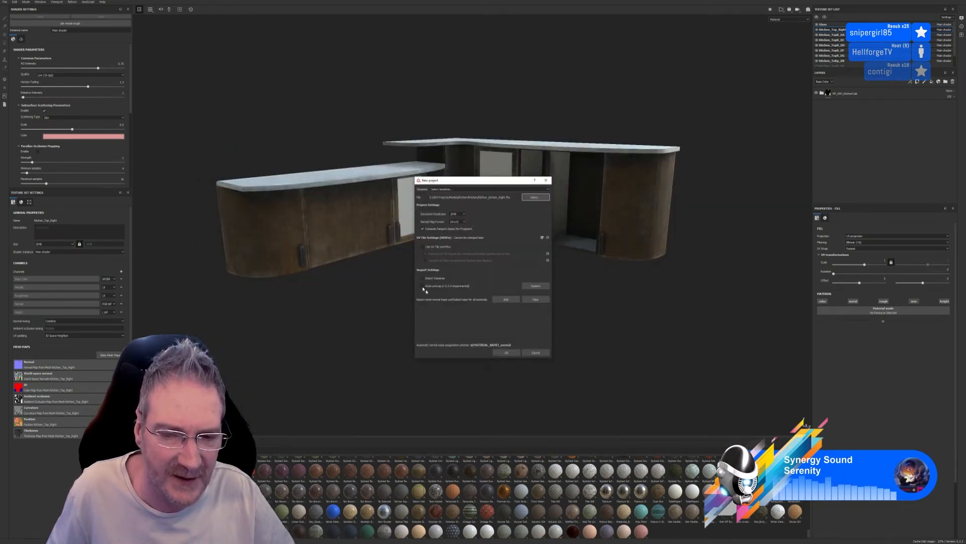
left_click(505, 353)
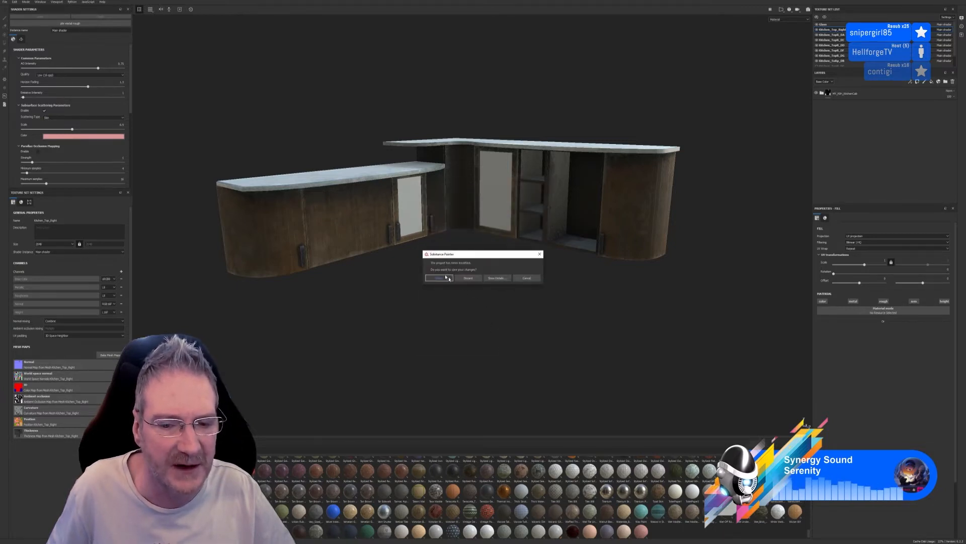
left_click(469, 279)
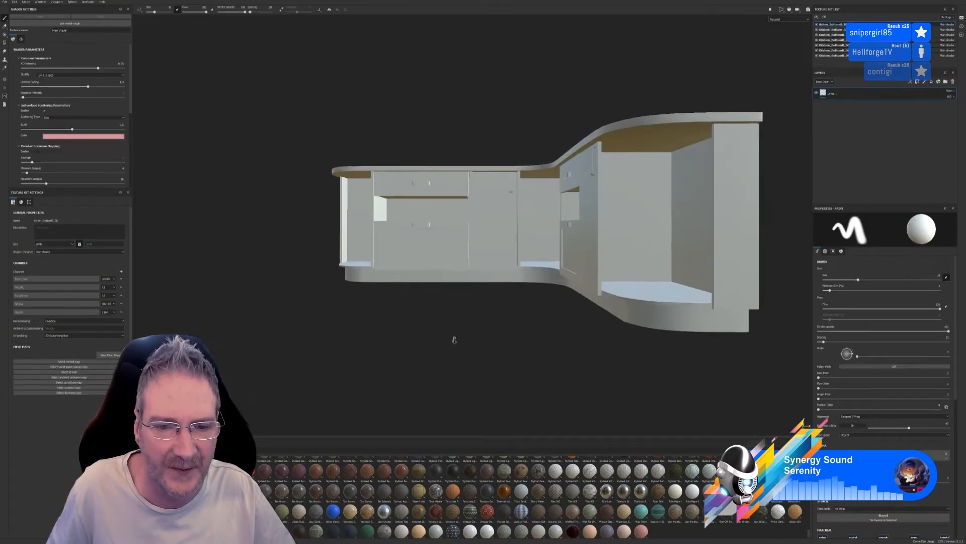
Identify the base-unit parts by toggling texture set visibility, then make the Kitchen_Bottom_Right texture set active
left_click_drag(455, 356, 493, 349, "alt")
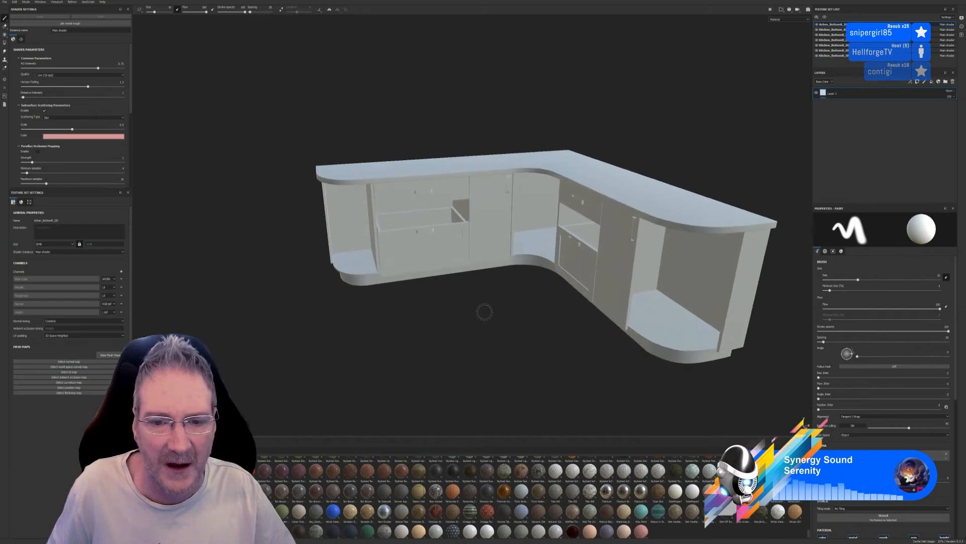
left_click_drag(522, 312, 421, 307, "alt")
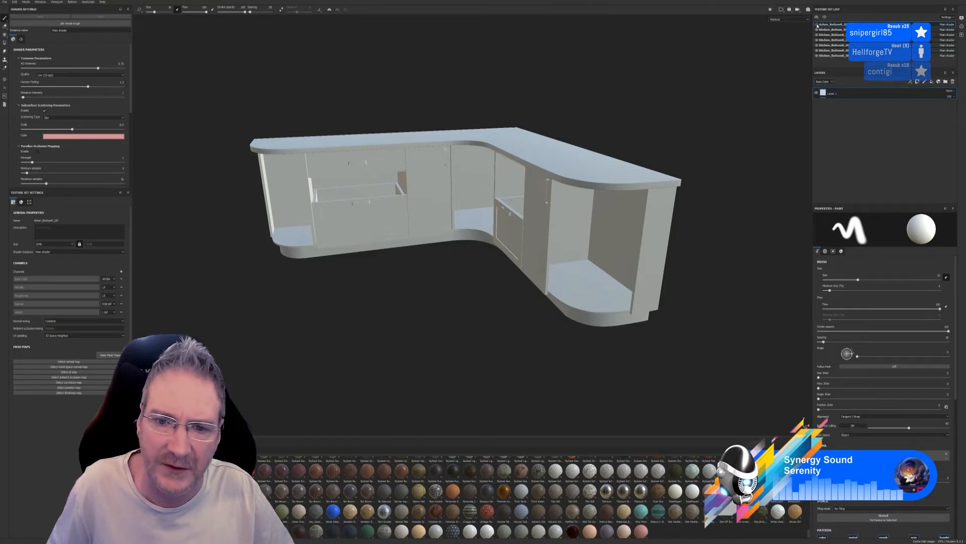
left_click(817, 25)
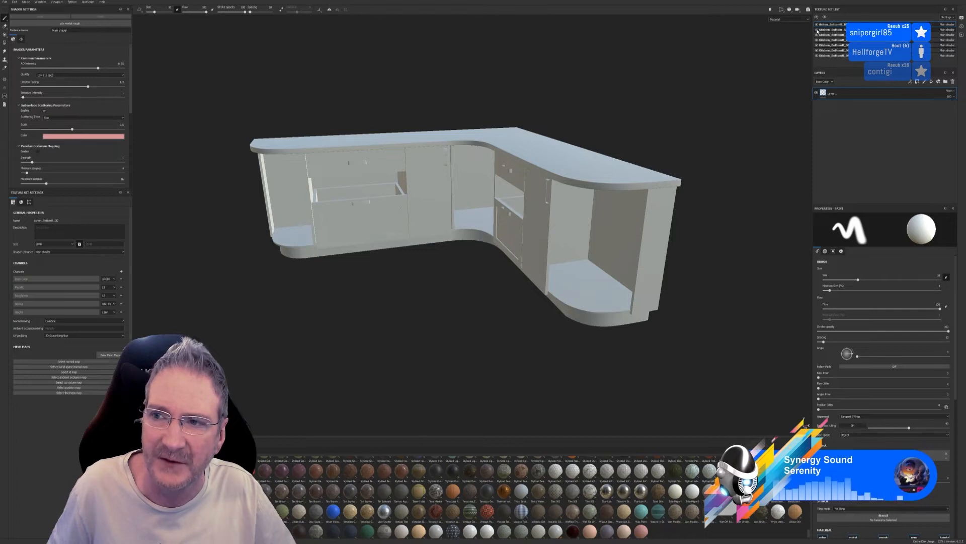
left_click(817, 31)
left_click(818, 31)
left_click(833, 31)
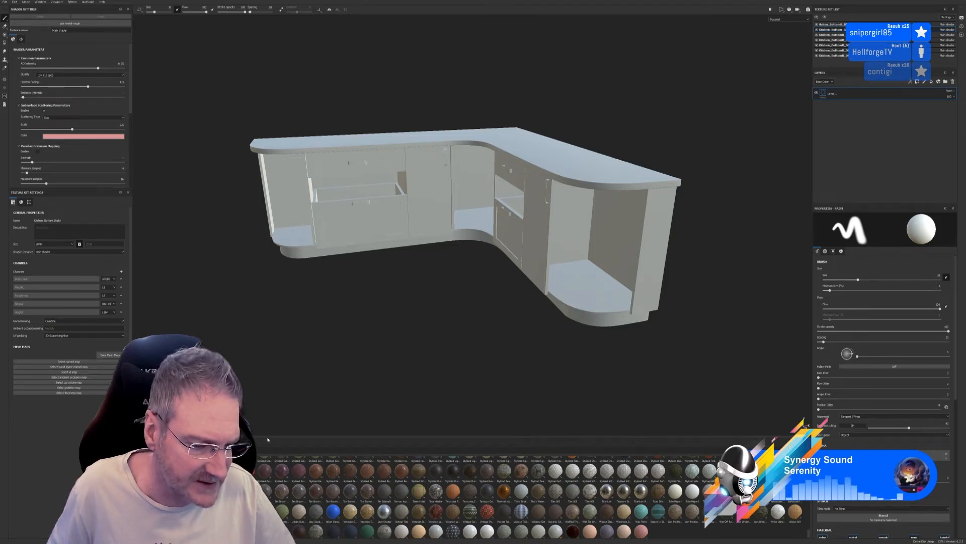
Filter the smart materials by "my" and apply the custom kitchen cabinet smart material to the base unit's carcass
left_click(151, 519)
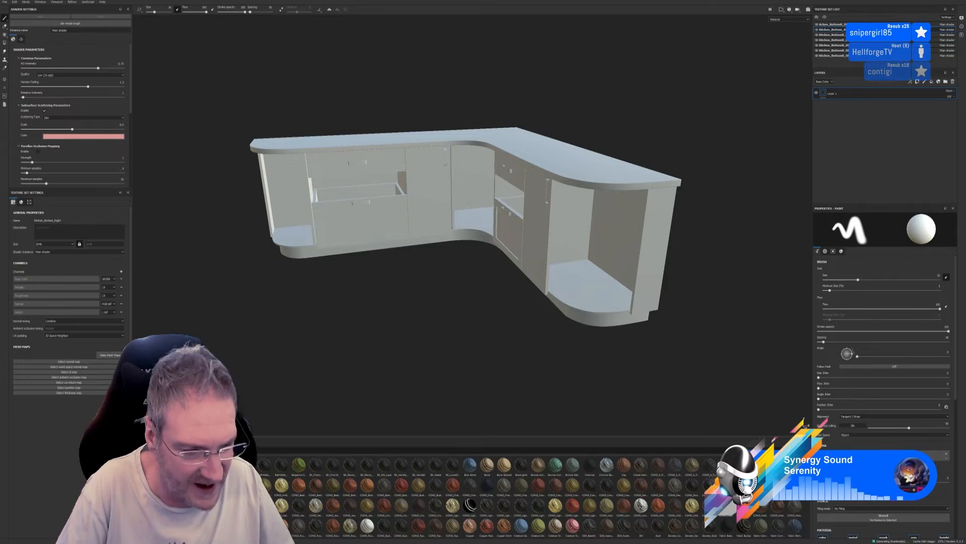
type("my")
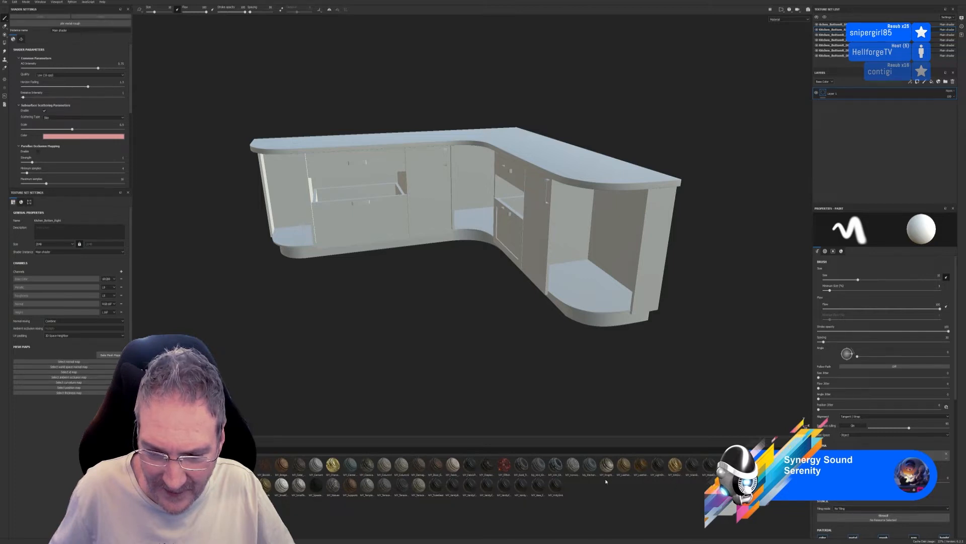
mouse_move(594, 469)
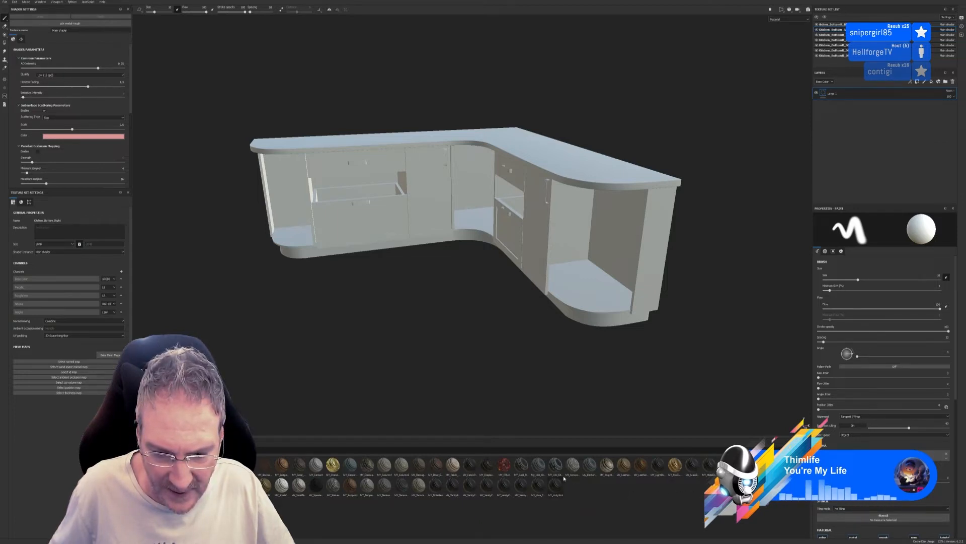
mouse_move(557, 469)
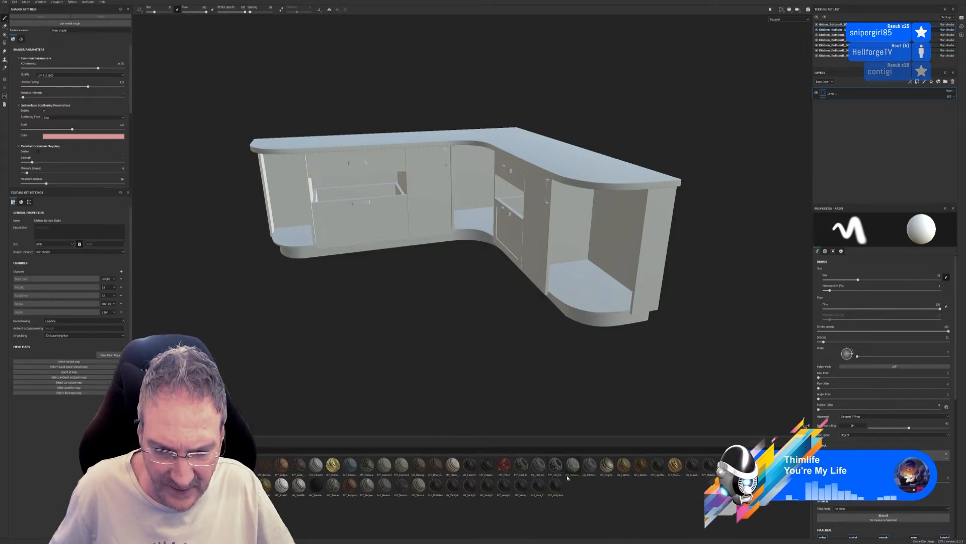
left_click_drag(557, 472, 641, 240)
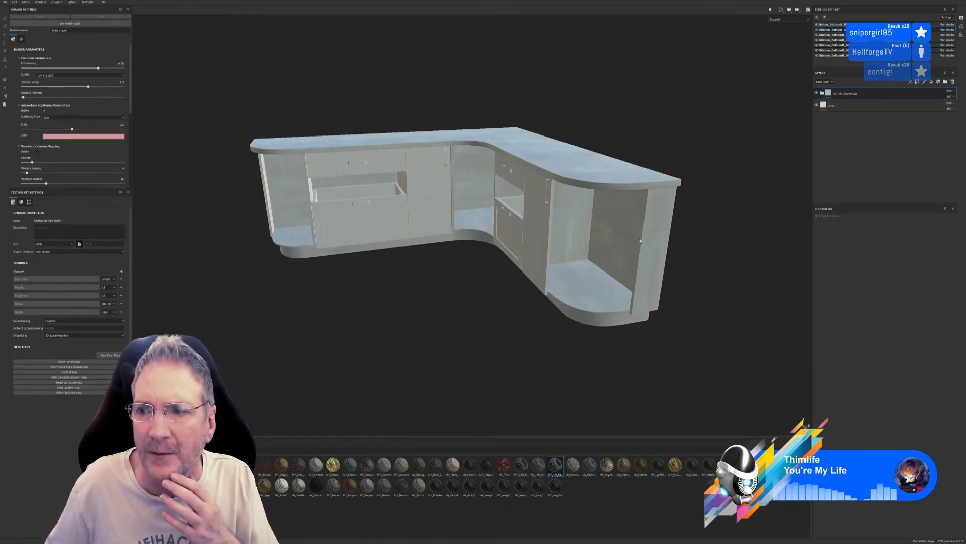
Delete the default Layer 1 from the stack and expand the kitchen smart material's layer group
left_click(842, 107)
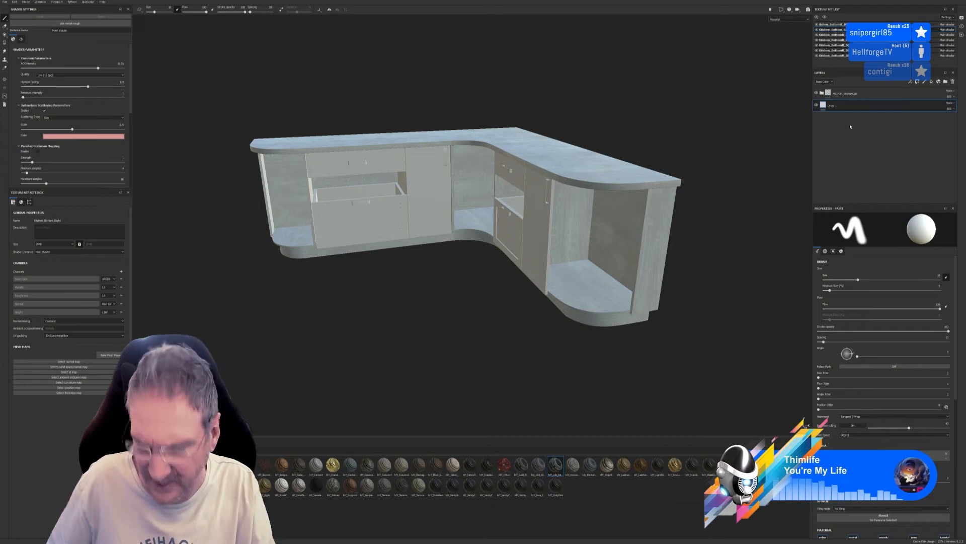
key("Delete")
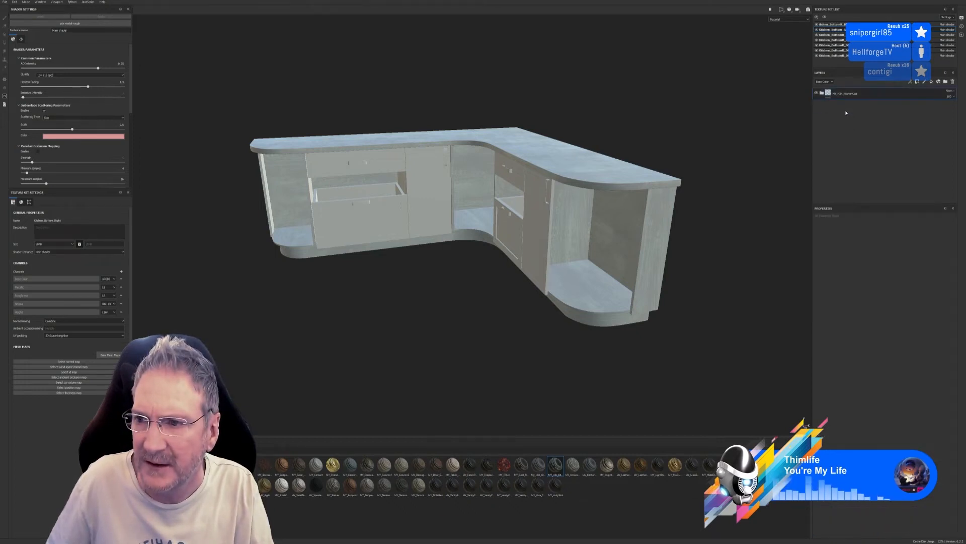
left_click(823, 94)
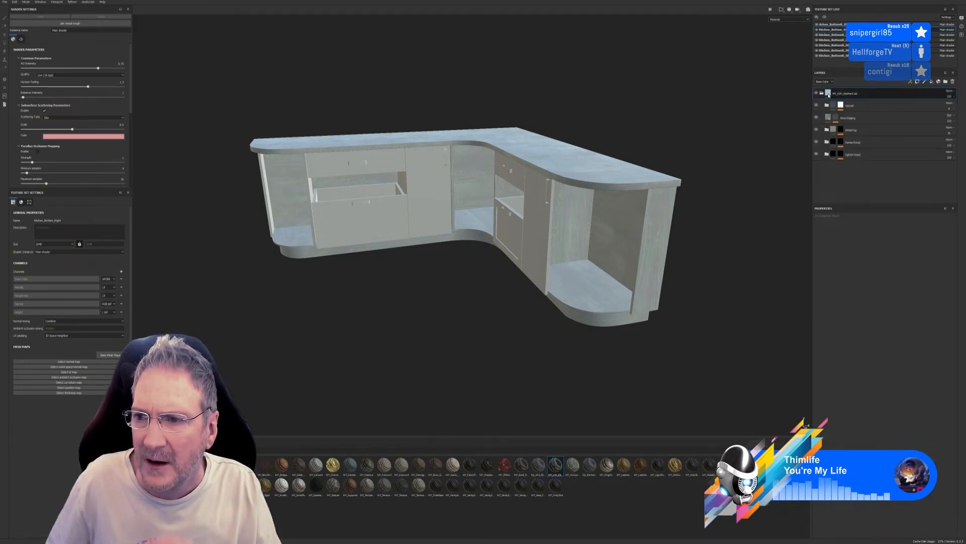
left_click(876, 108)
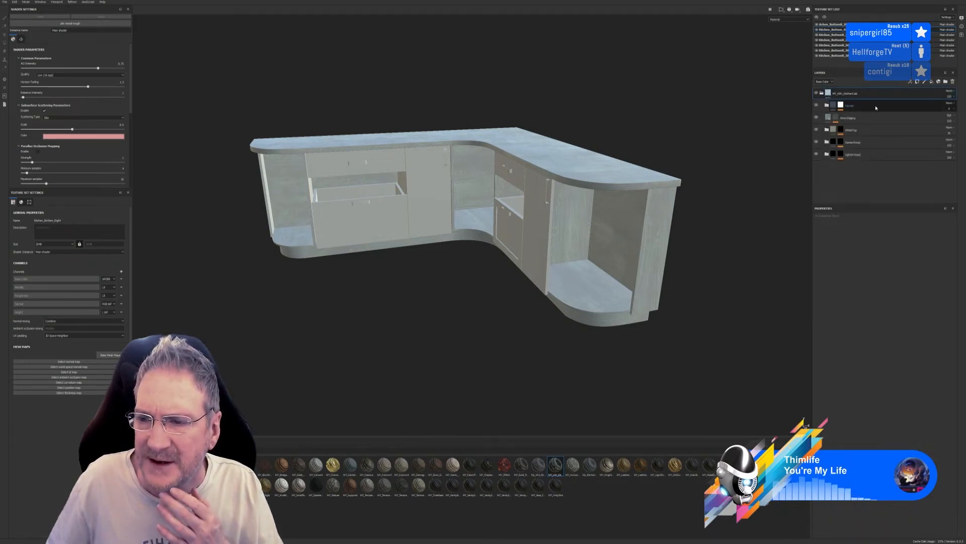
Inspect the mask effects on the smart material's upper three layers and start picking an ID colour in the third one's Color Selection
left_click(841, 106)
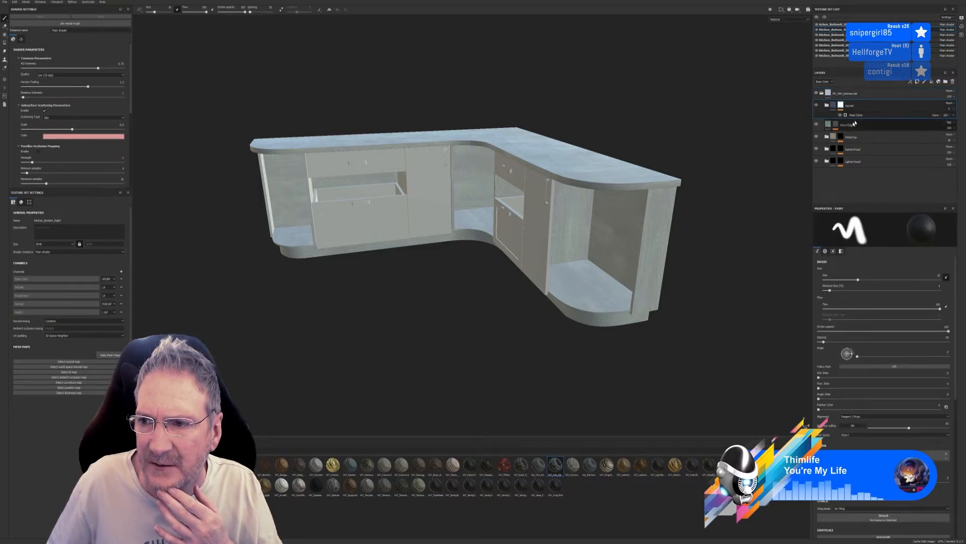
left_click(836, 125)
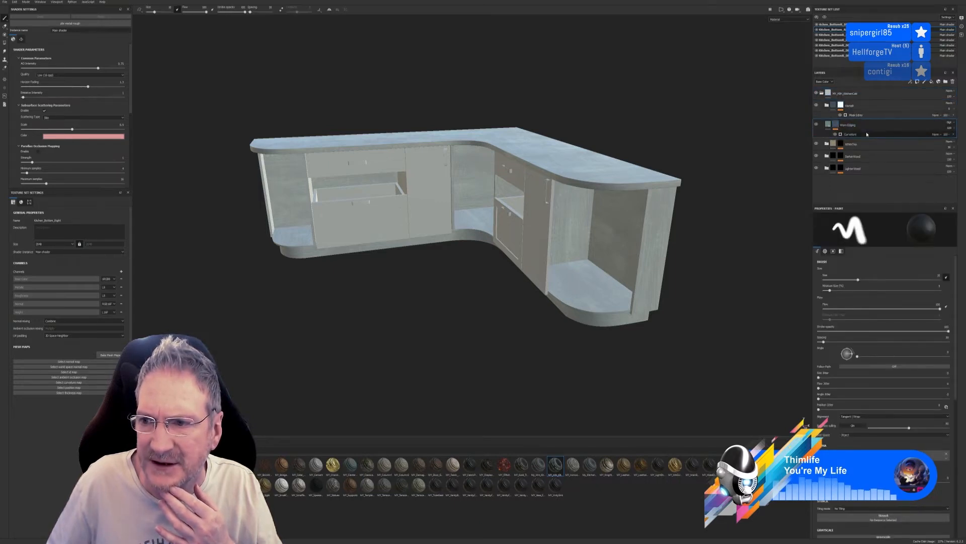
left_click(841, 144)
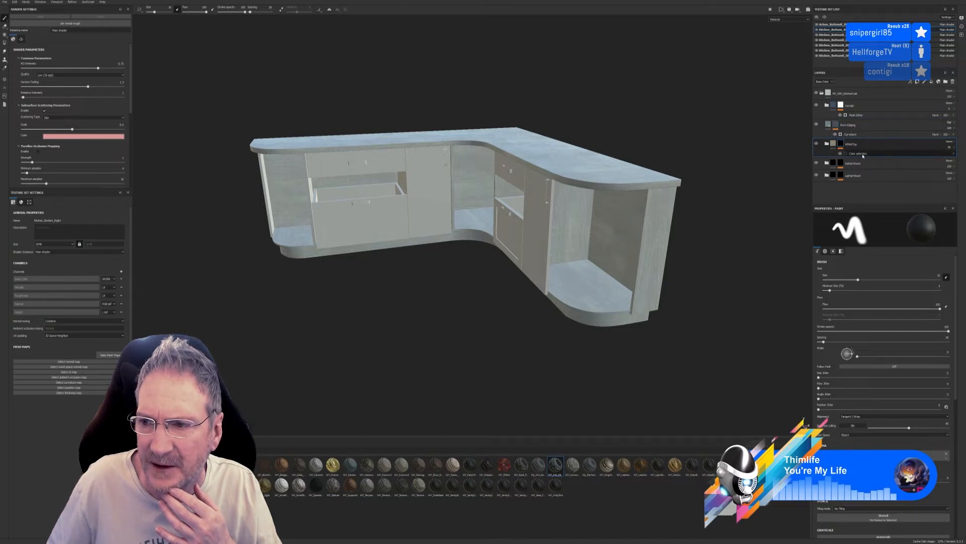
left_click(864, 155)
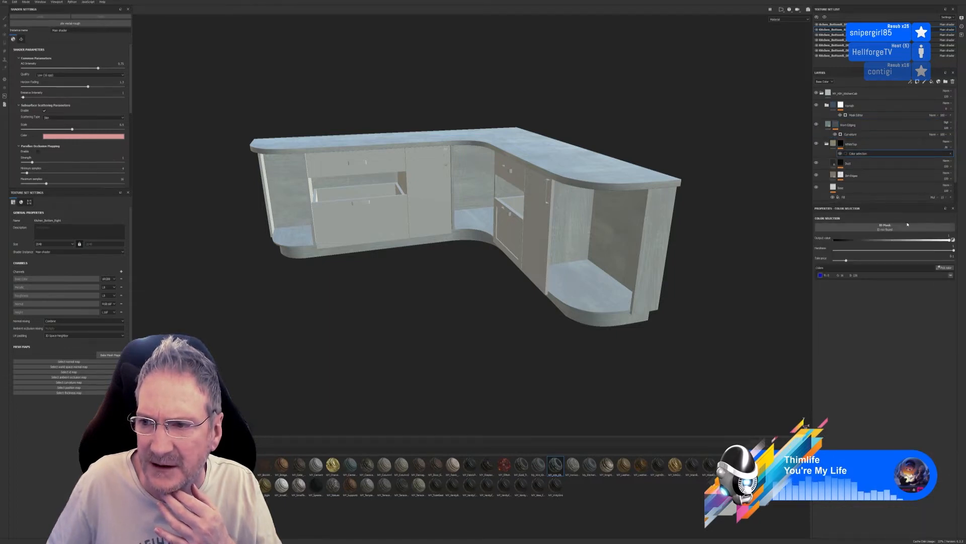
left_click(947, 269)
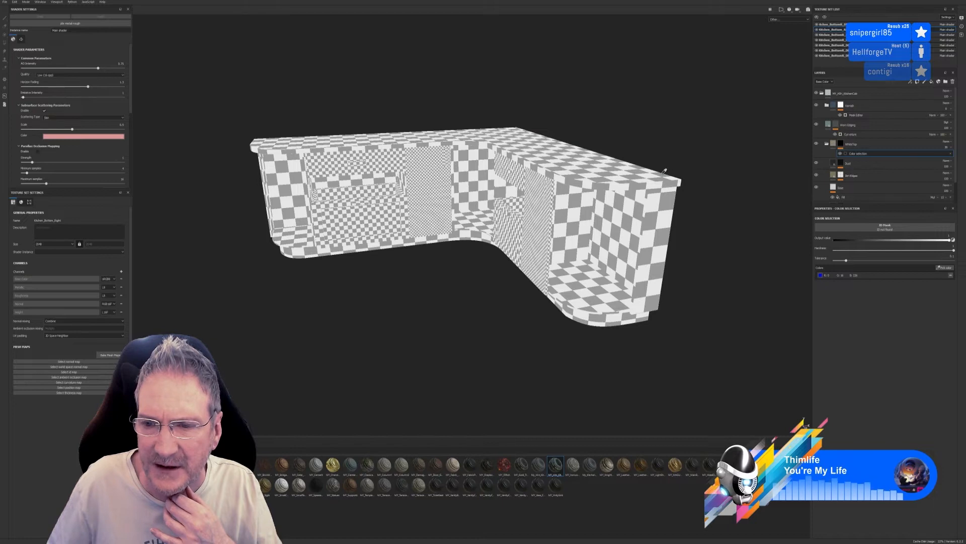
Set the output size for the mesh map bake and use the low-poly mesh as the high-poly mesh
left_click(110, 355)
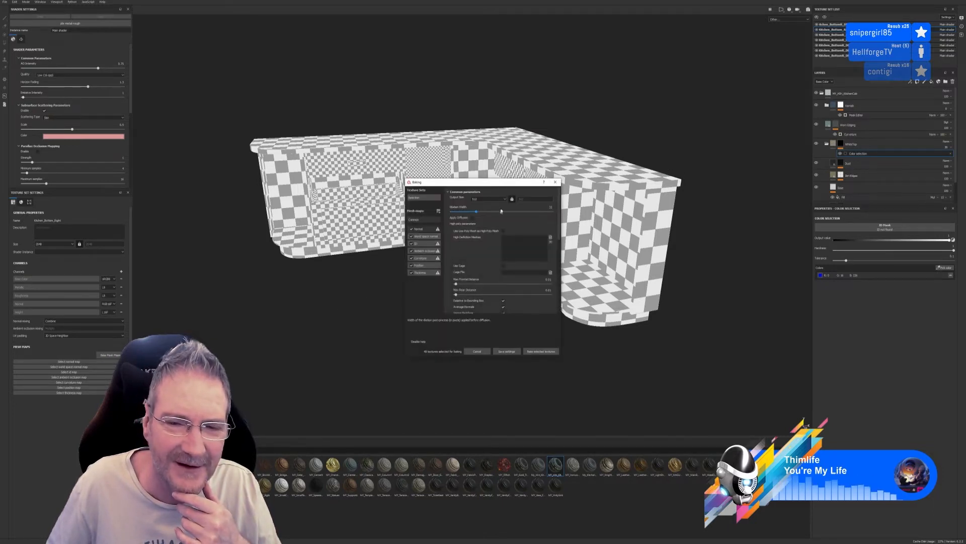
left_click(487, 199)
left_click(479, 223)
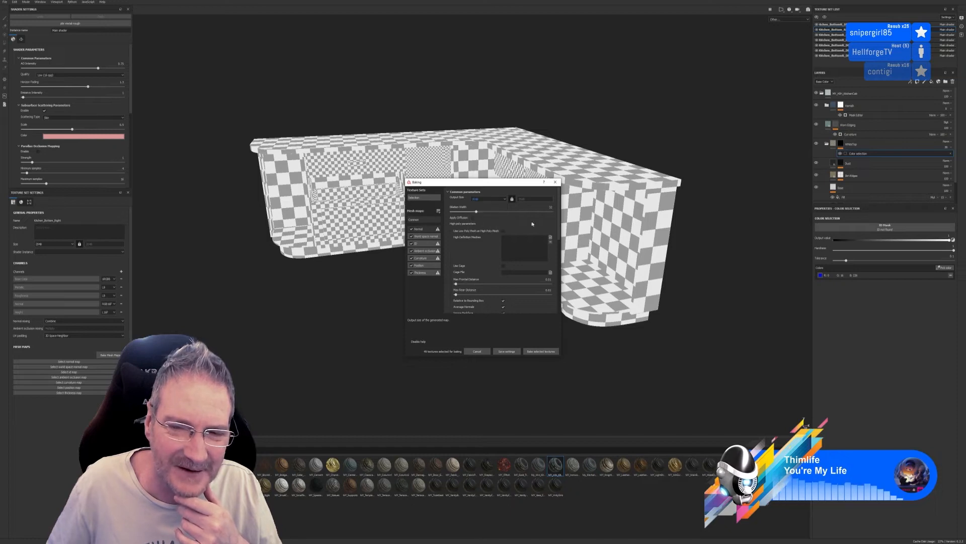
left_click(504, 230)
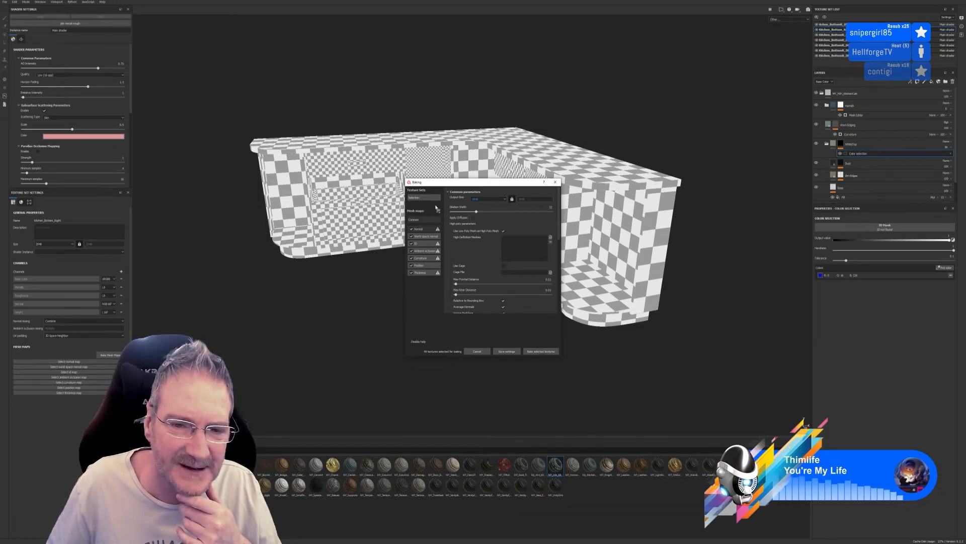
Set the ID map's colour source to Vertex Color for the Kitchen_Bottom_Right texture set
left_click(422, 245)
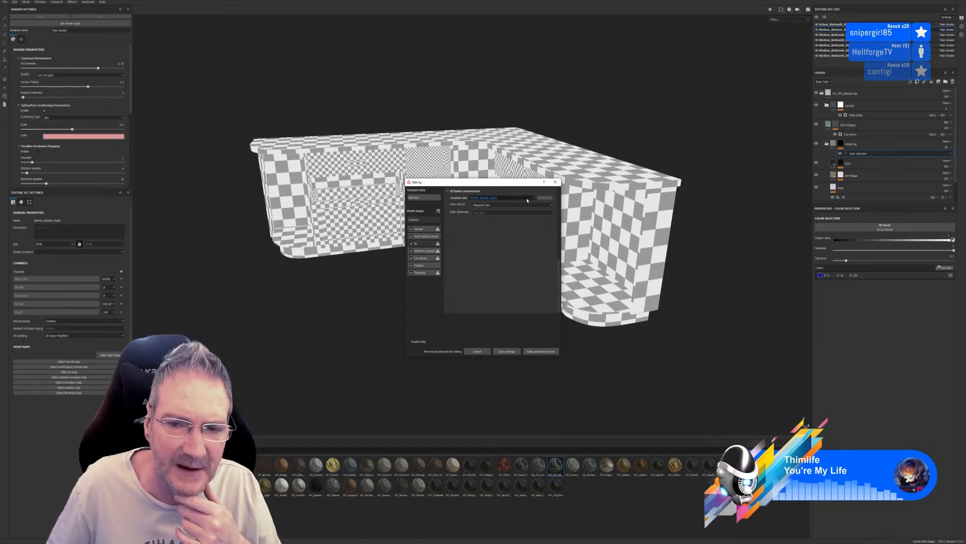
left_click(513, 205)
left_click(496, 210)
Go through the remaining texture sets in the ID baker and set each one's colour source to Vertex Color
left_click(495, 205)
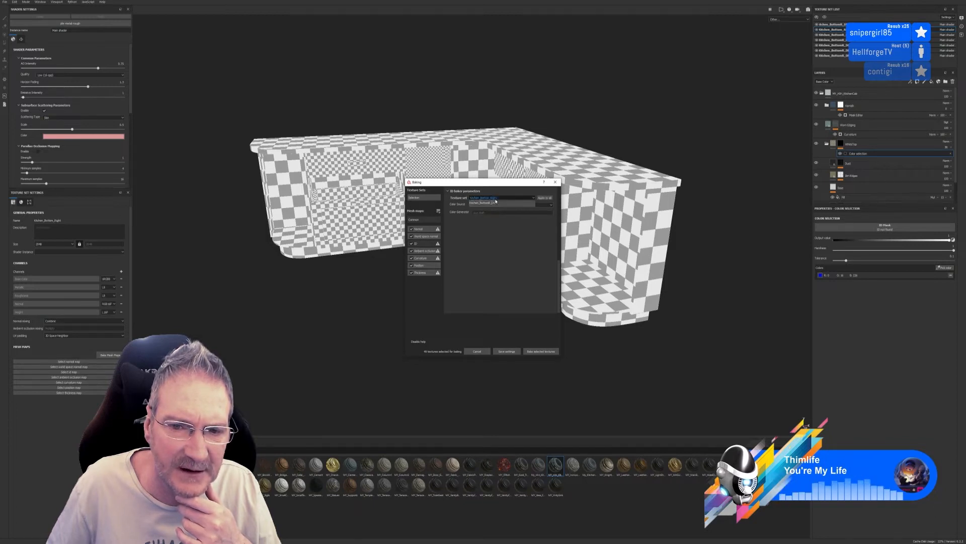
left_click(494, 206)
left_click(495, 205)
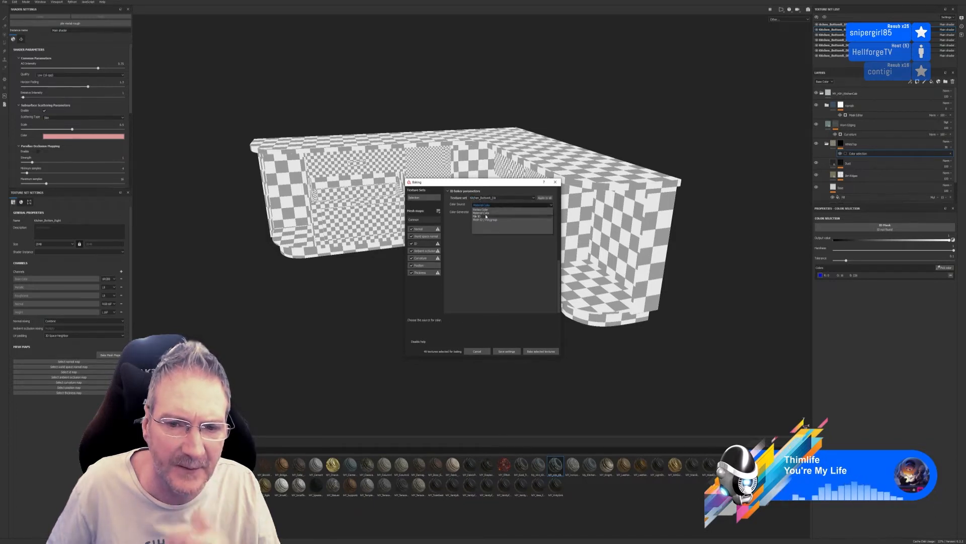
left_click(493, 210)
left_click(491, 199)
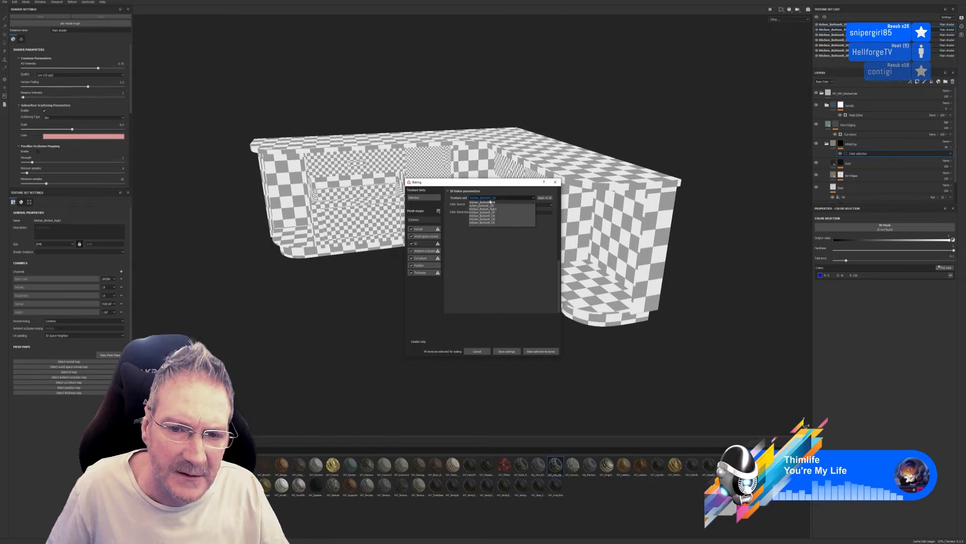
left_click(488, 207)
left_click(489, 207)
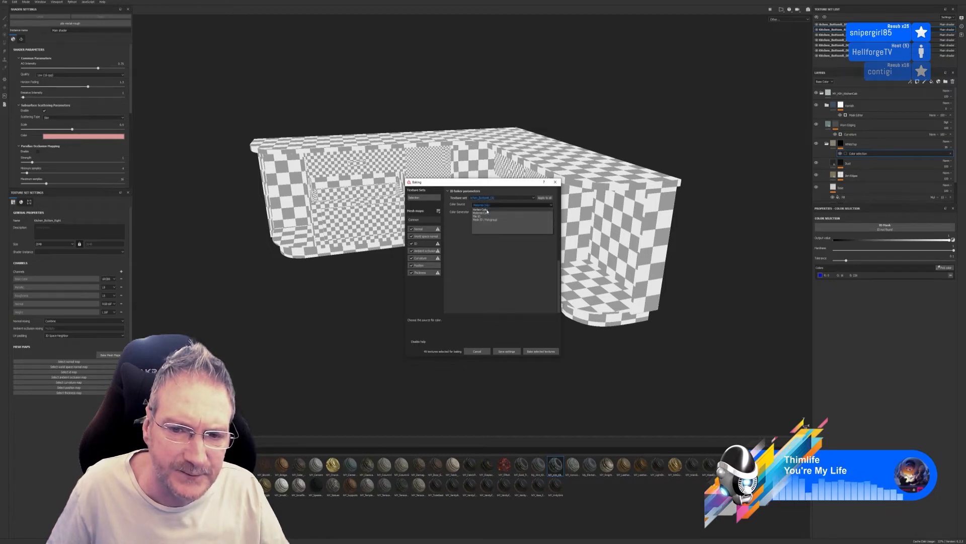
left_click(489, 208)
left_click(488, 197)
left_click(487, 209)
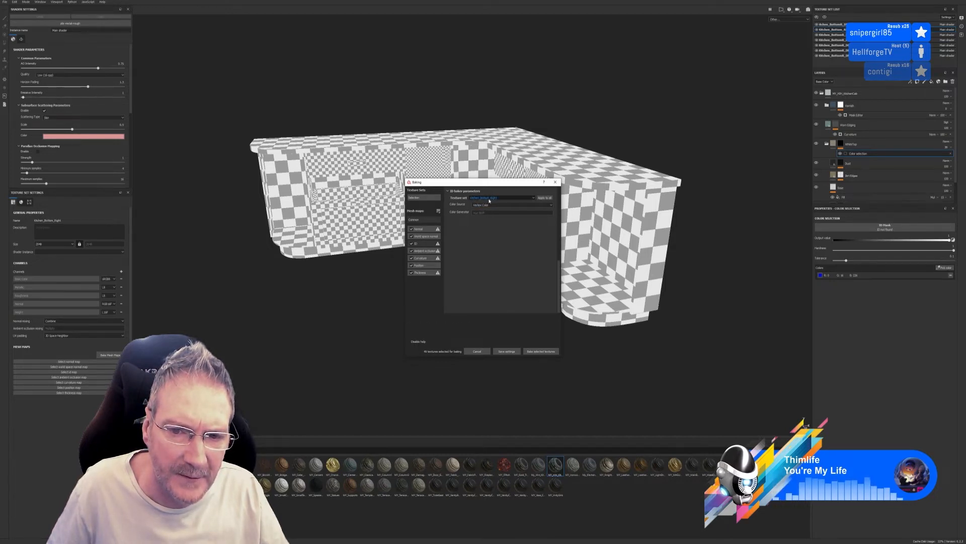
left_click(489, 205)
left_click(490, 205)
left_click(491, 206)
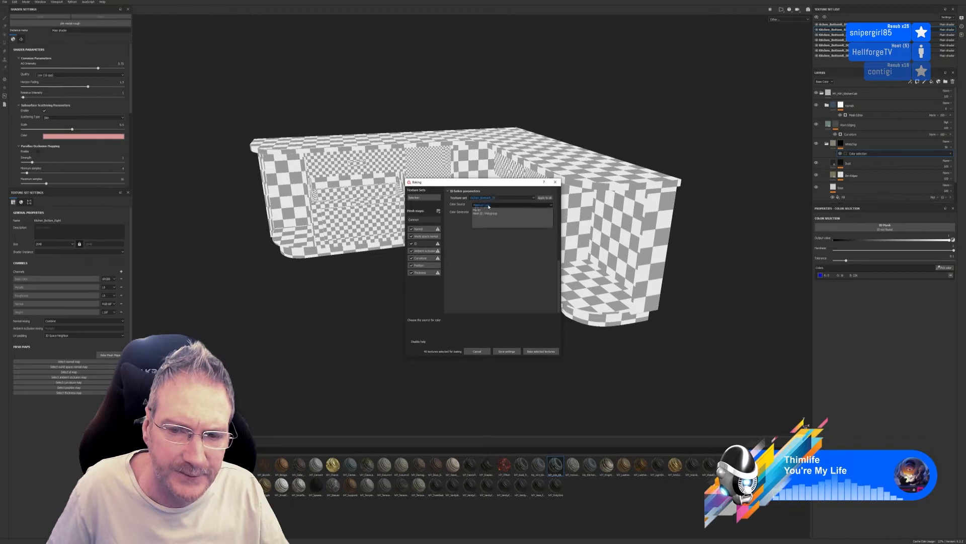
left_click(489, 208)
left_click(490, 199)
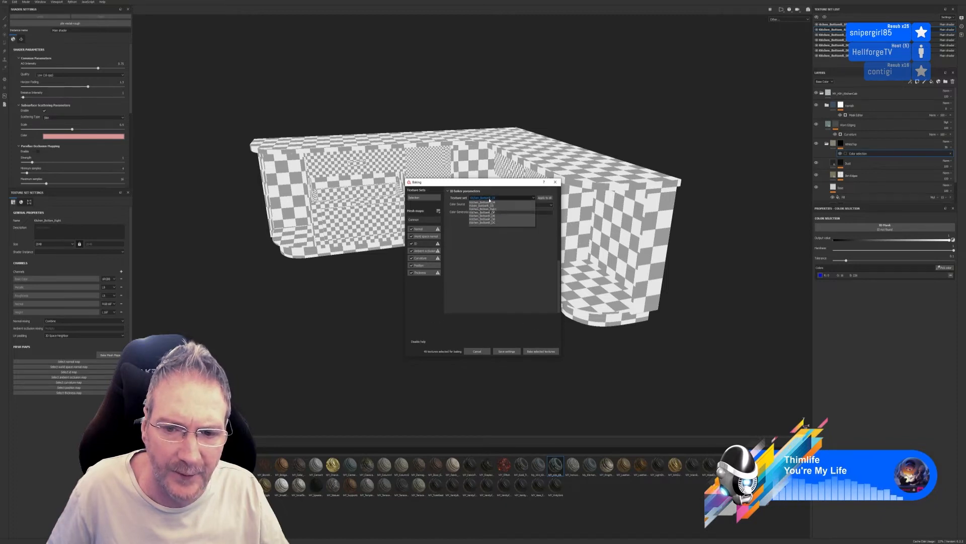
left_click(489, 212)
left_click(488, 205)
left_click(488, 213)
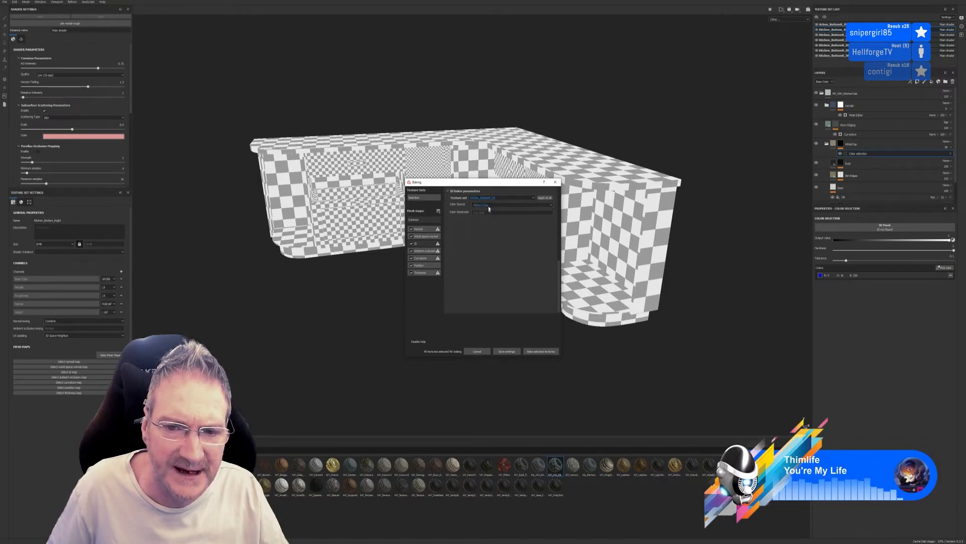
left_click(489, 198)
left_click(493, 215)
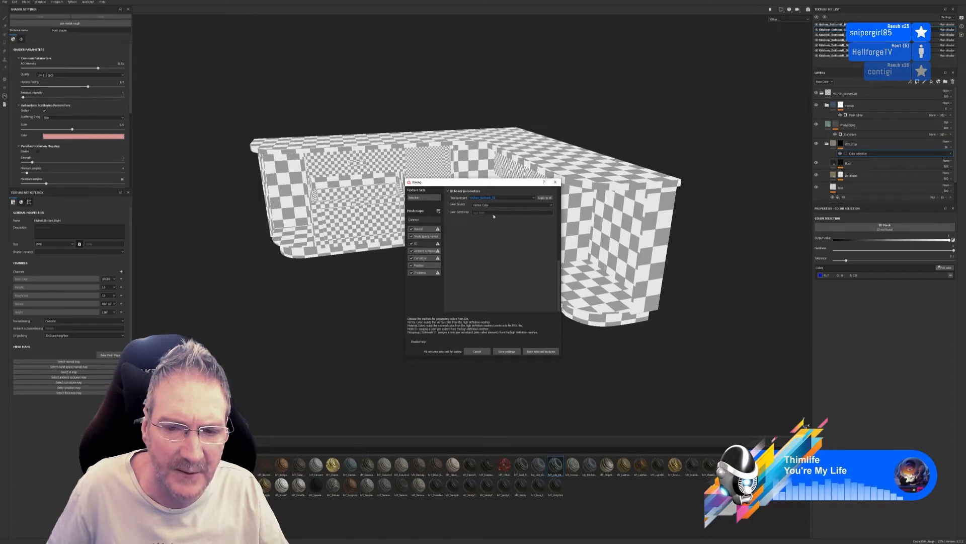
left_click(493, 199)
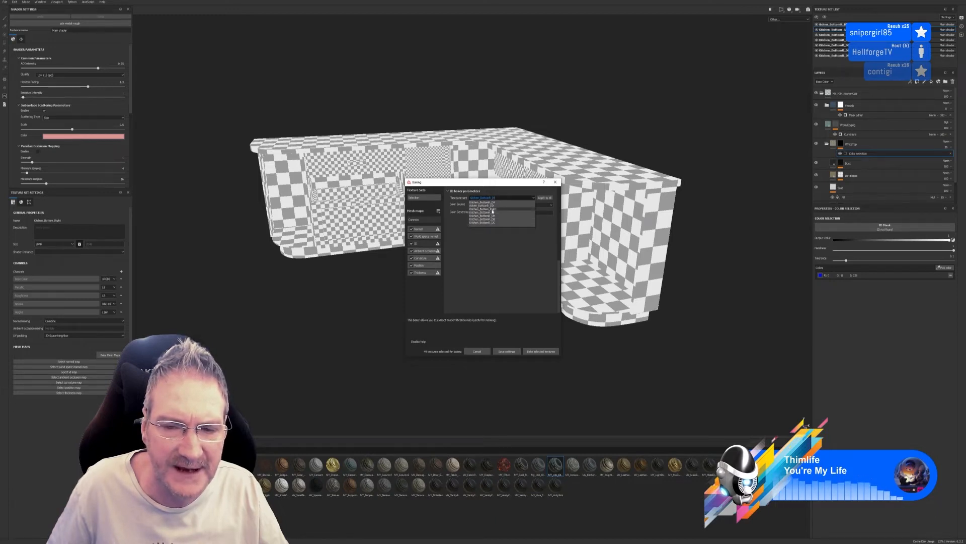
left_click(491, 216)
left_click(492, 204)
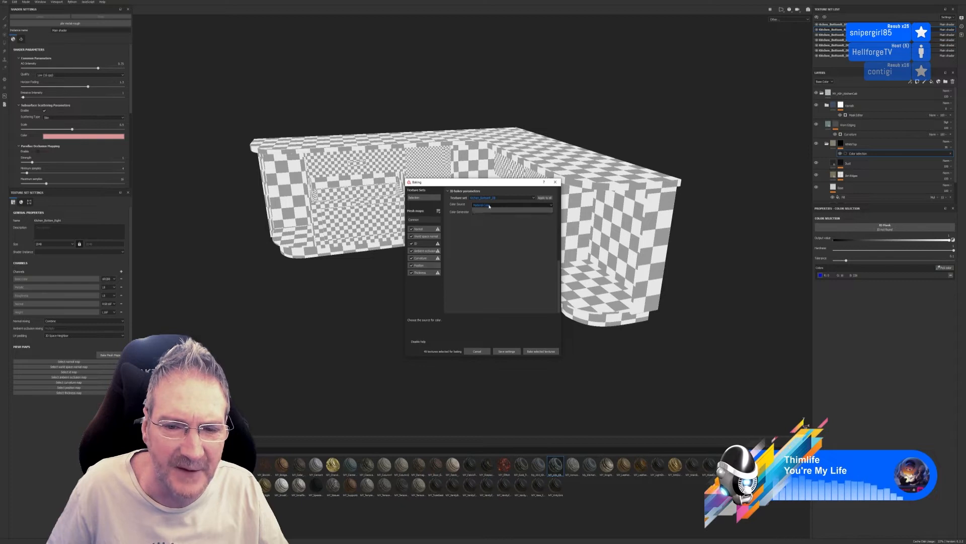
left_click(486, 210)
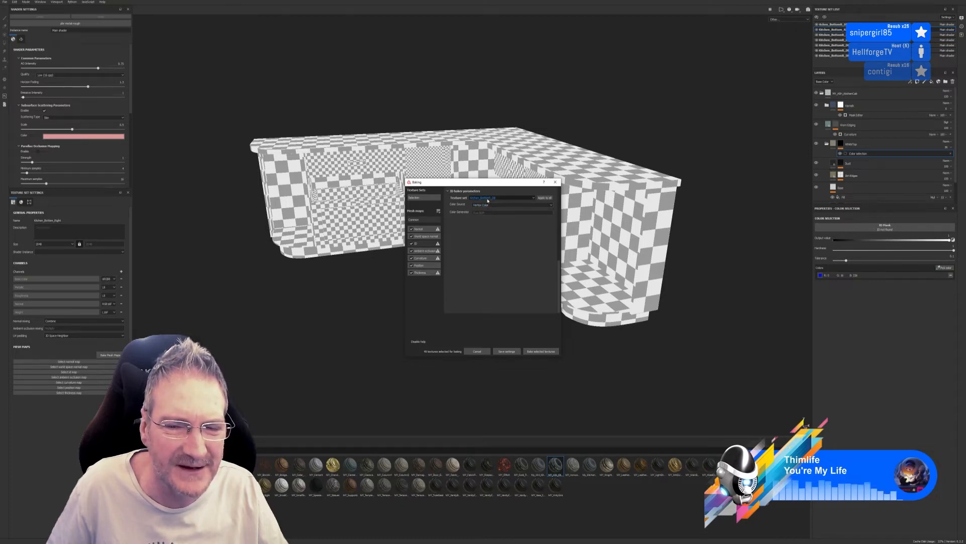
left_click(487, 204)
left_click(489, 207)
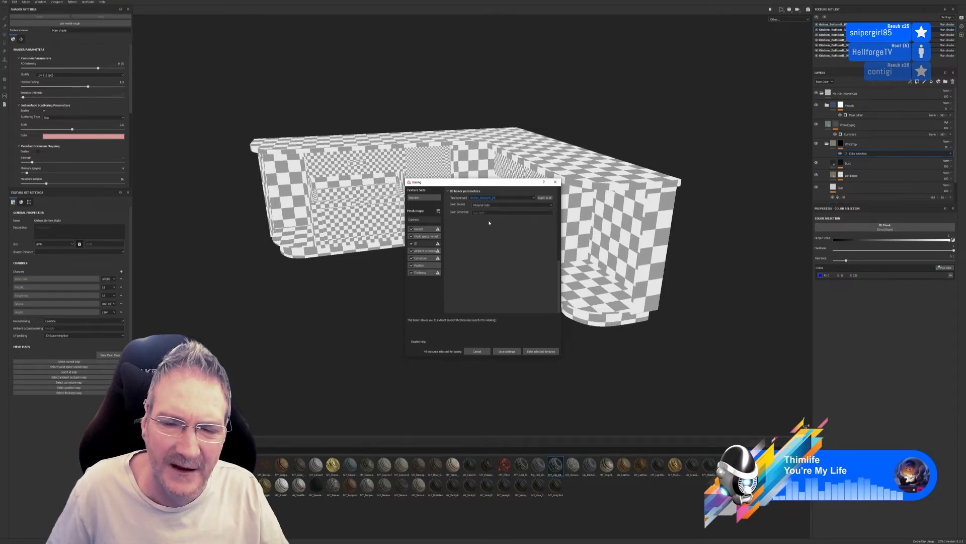
left_click(488, 205)
left_click(487, 209)
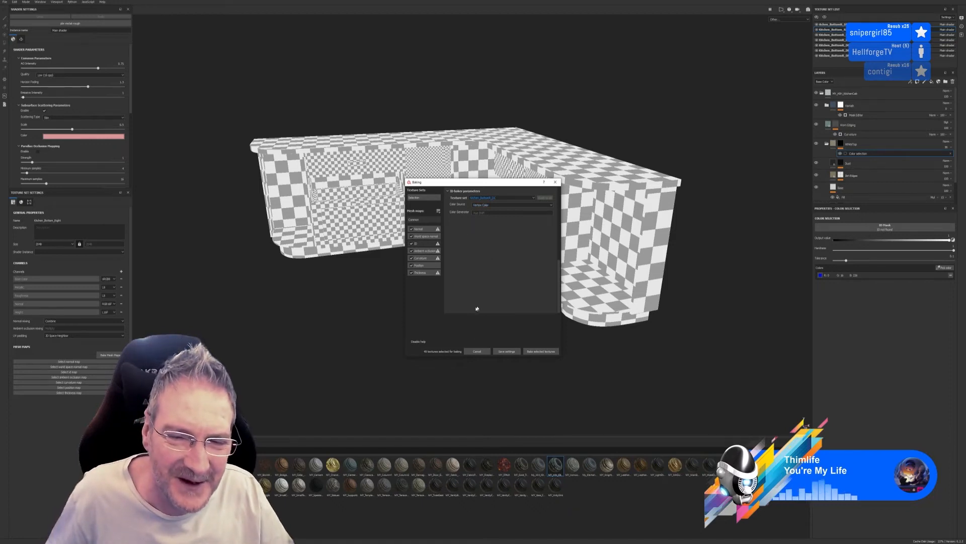
Review the common bake parameters and bake the selected mesh maps for all texture sets
left_click(419, 220)
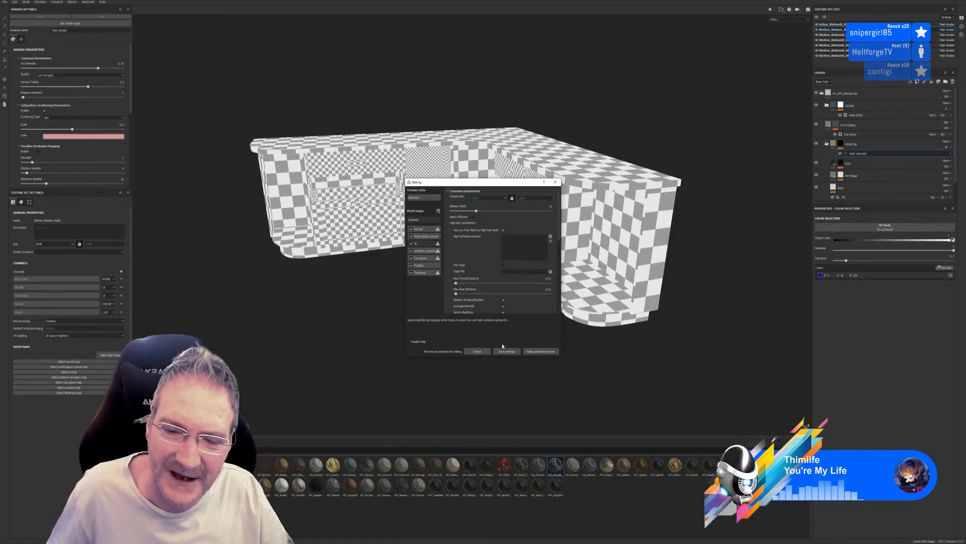
left_click(540, 351)
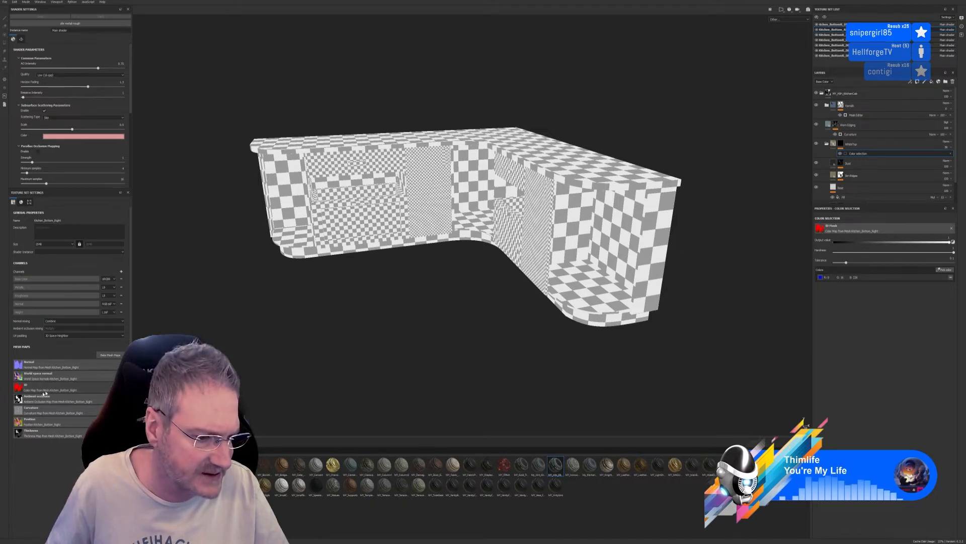
Check the baked ID map and the ID baker's colour source for Kitchen_Bottom_Right, leaving the settings unchanged
left_click(19, 388)
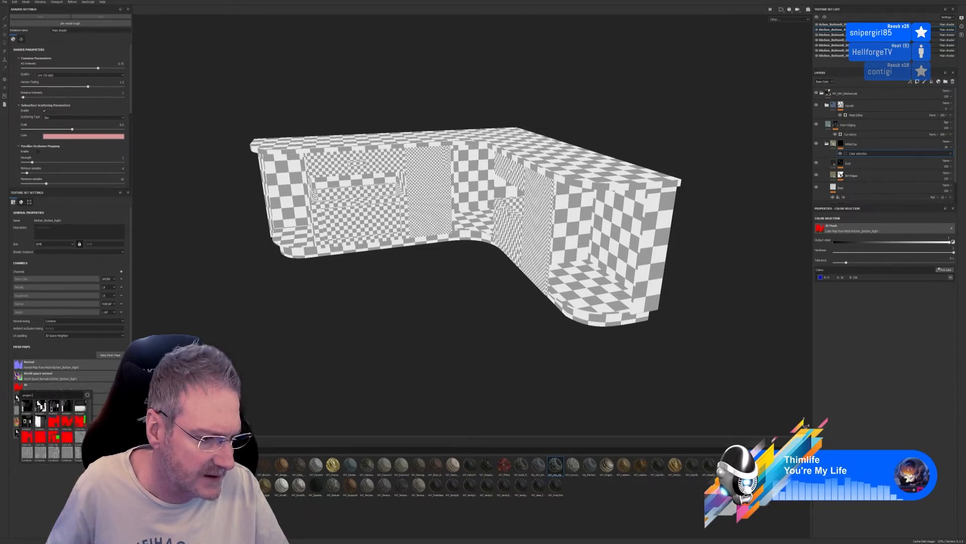
left_click(146, 385)
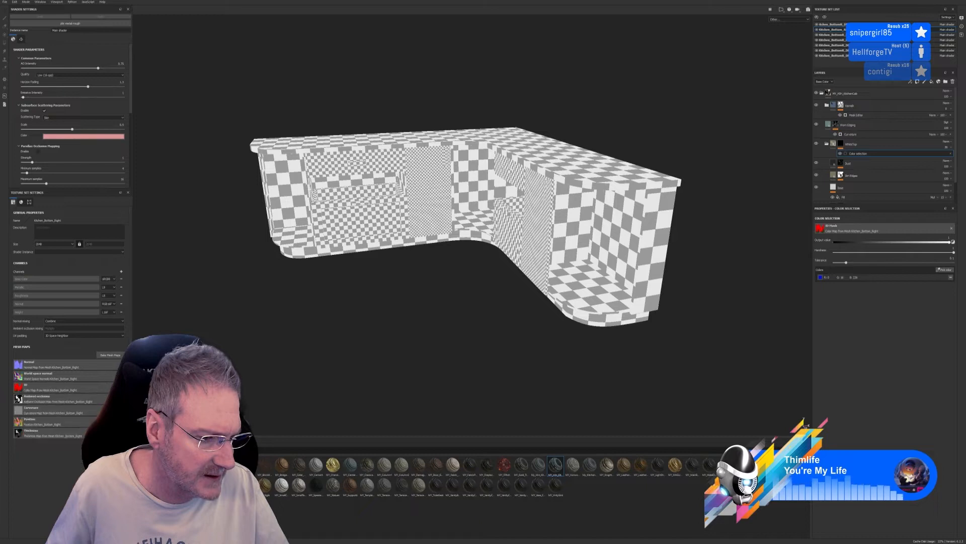
left_click(111, 355)
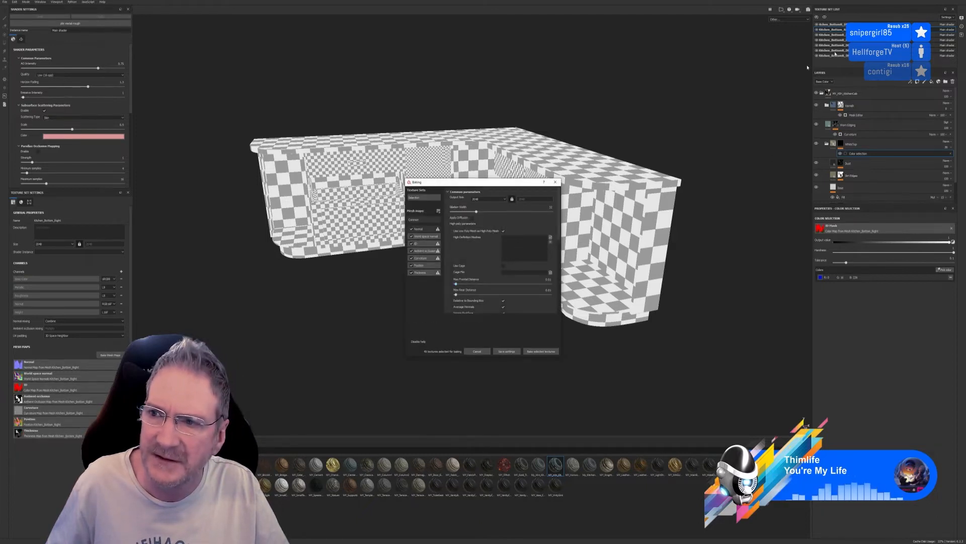
left_click(424, 244)
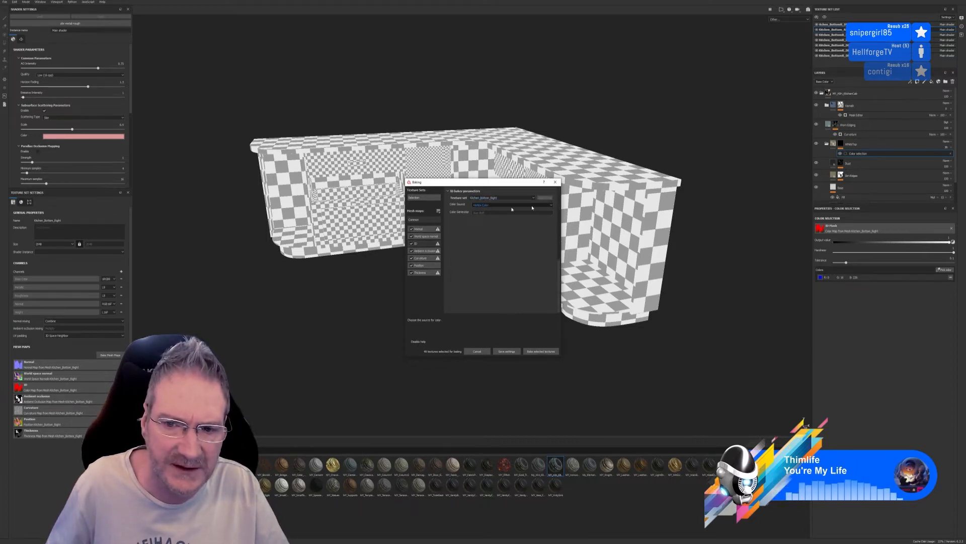
left_click(555, 182)
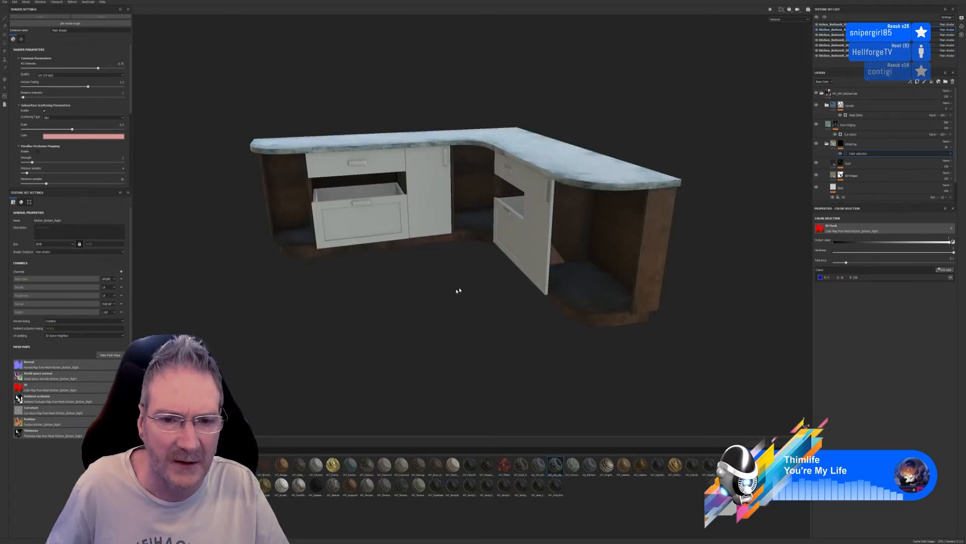
Examine the smart material on the kitchen base unit's worktop, carcass, drawers and doors from several angles
left_click_drag(470, 324, 496, 315, "alt")
scroll(579, 272, "up", 3)
left_click_drag(576, 356, 538, 308, "alt")
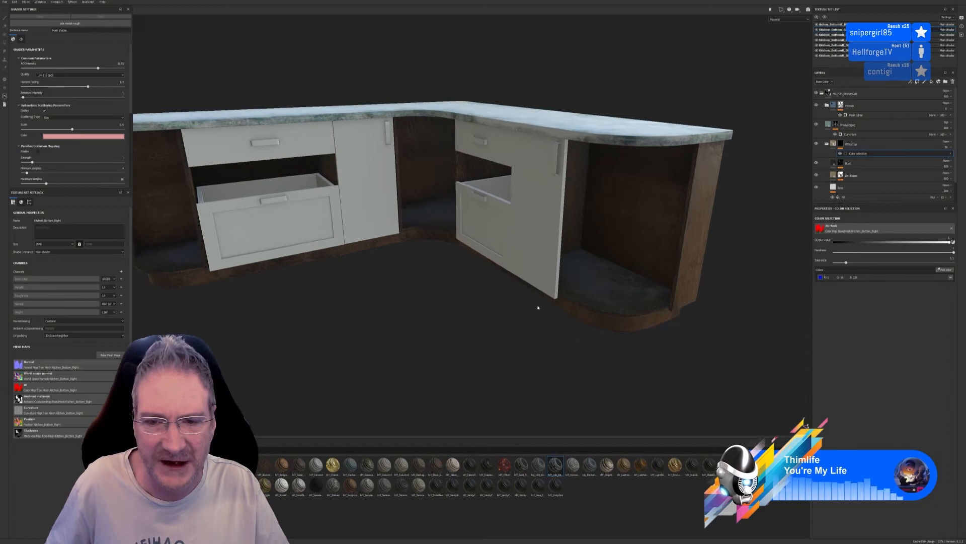
scroll(538, 308, "down", 2)
left_click_drag(384, 324, 487, 275, "alt")
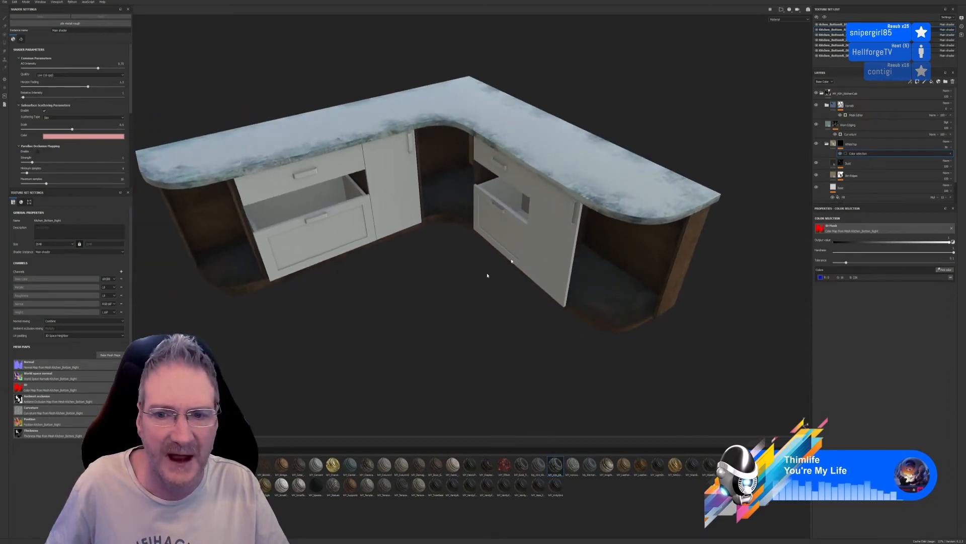
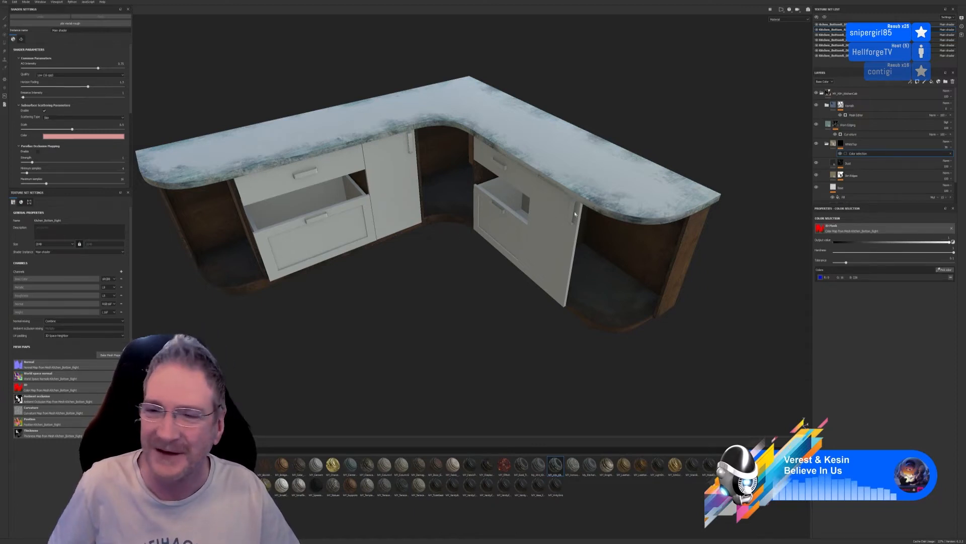
Examine the worktop and toggle the top folder and the curvature-masked edging layer to see what each contributes
left_click_drag(443, 209, 524, 194, "alt")
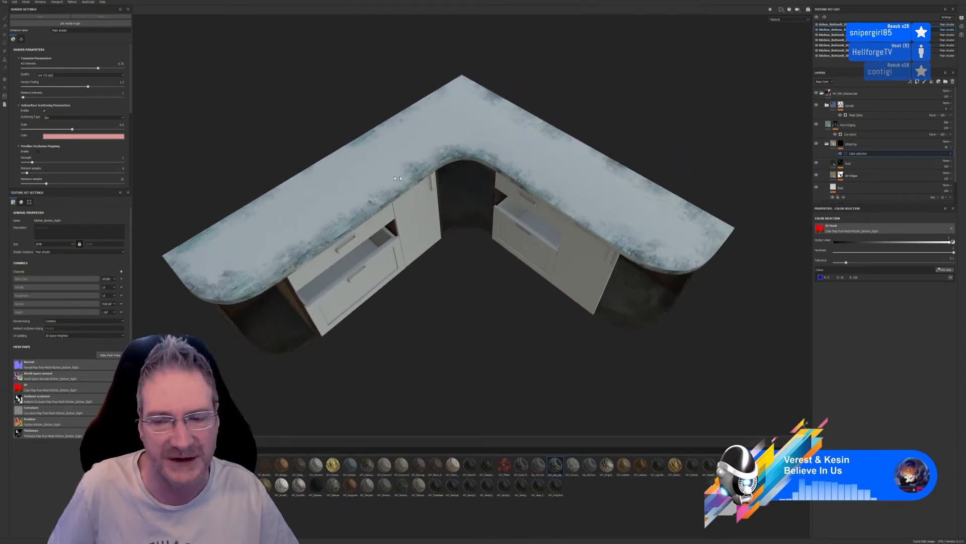
left_click_drag(711, 188, 668, 245, "alt")
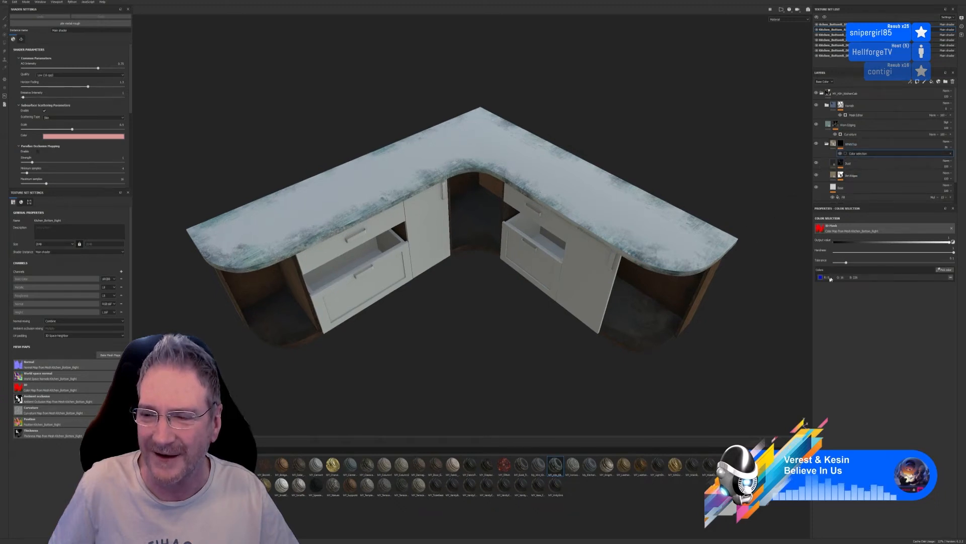
left_click_drag(664, 233, 654, 151, "alt")
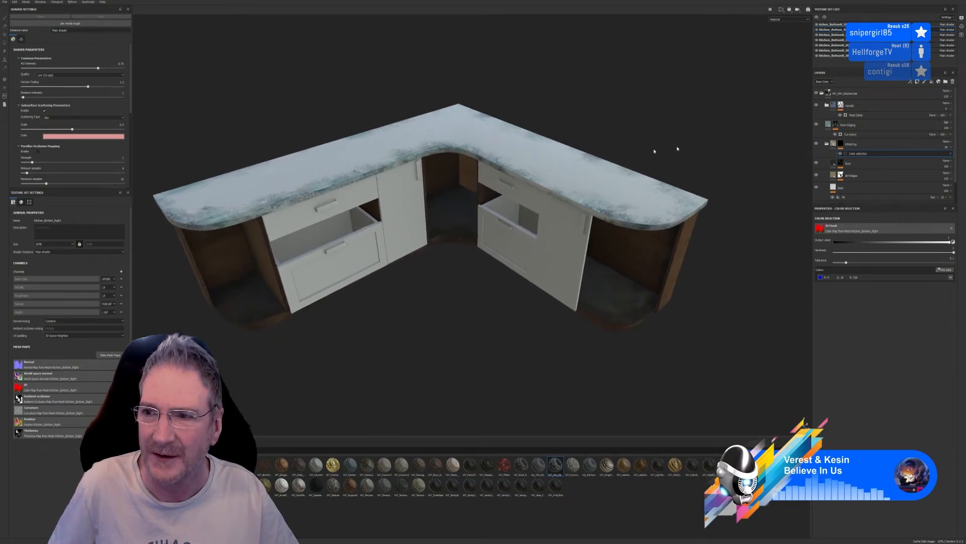
left_click(828, 145)
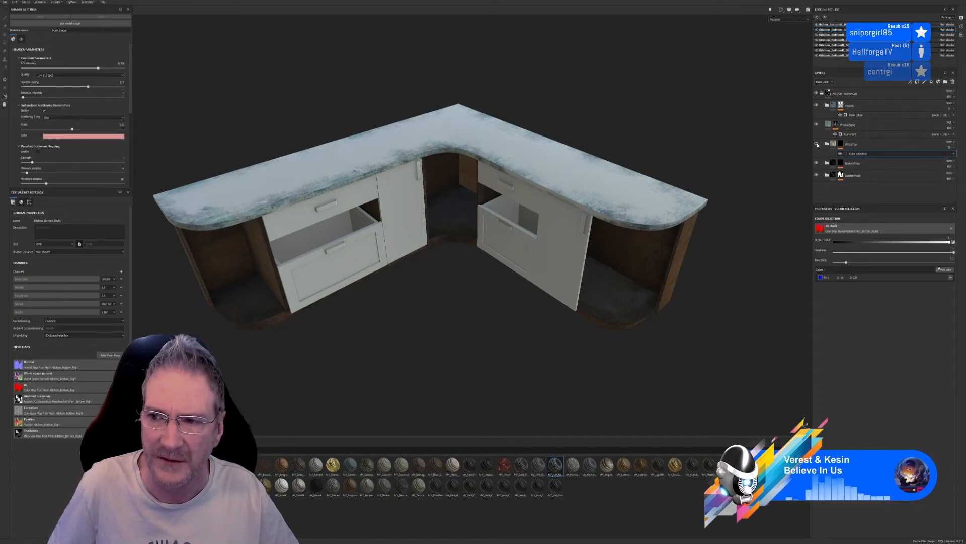
left_click(817, 106)
left_click(817, 106)
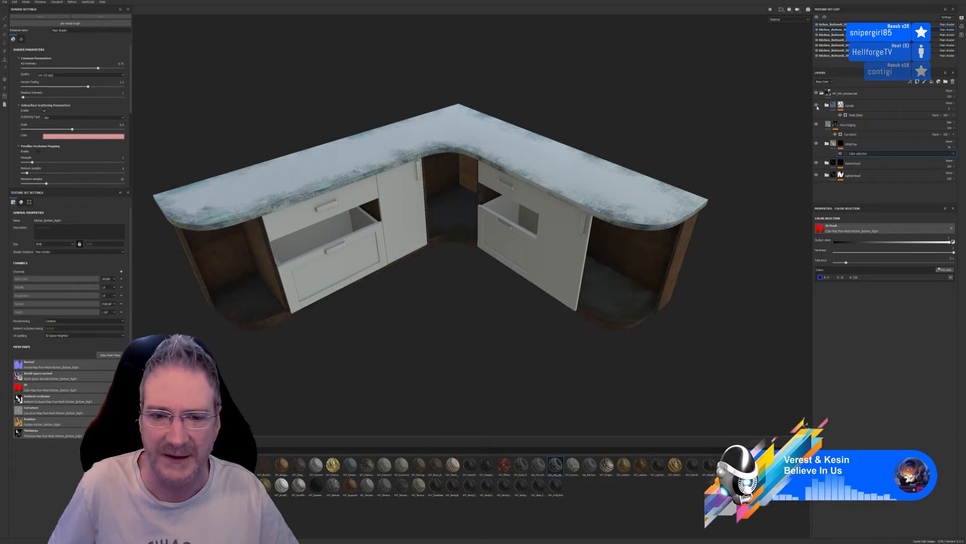
left_click(817, 125)
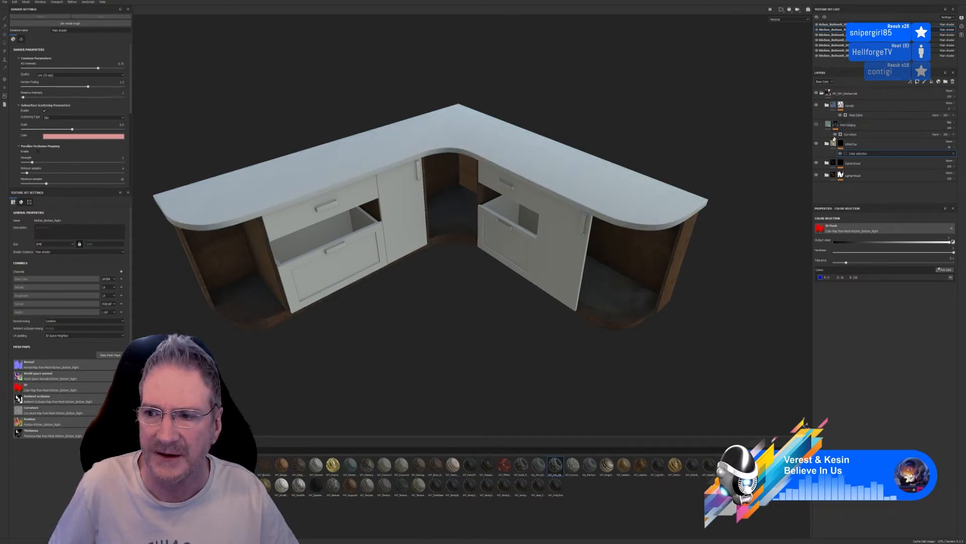
left_click(817, 125)
left_click(817, 125)
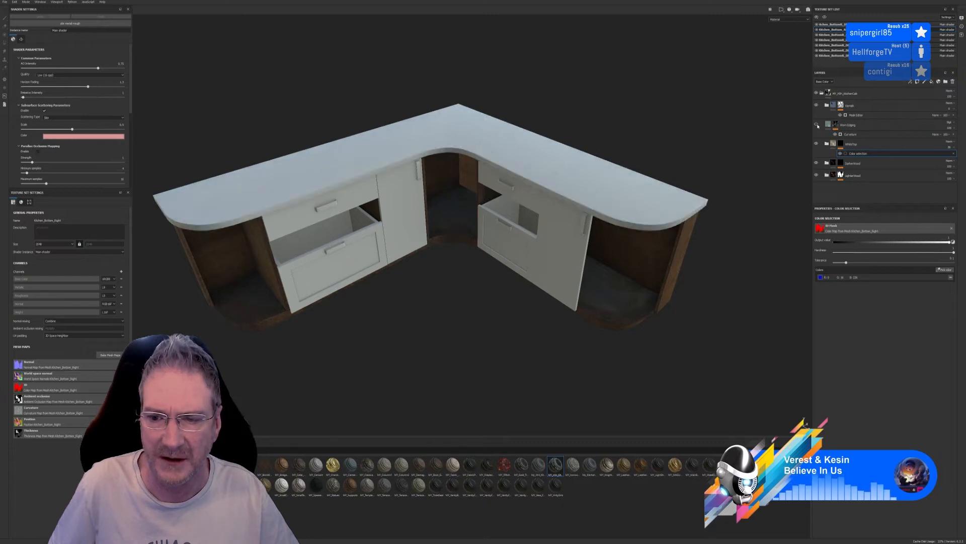
left_click(817, 125)
Remove the picked blue colour from the white worktop folder's color selection mask
left_click(857, 127)
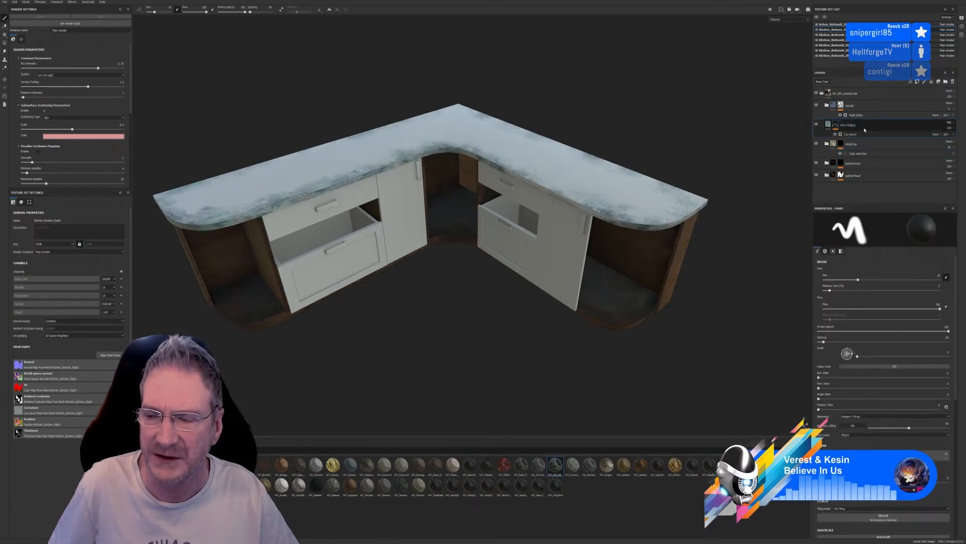
left_click(856, 154)
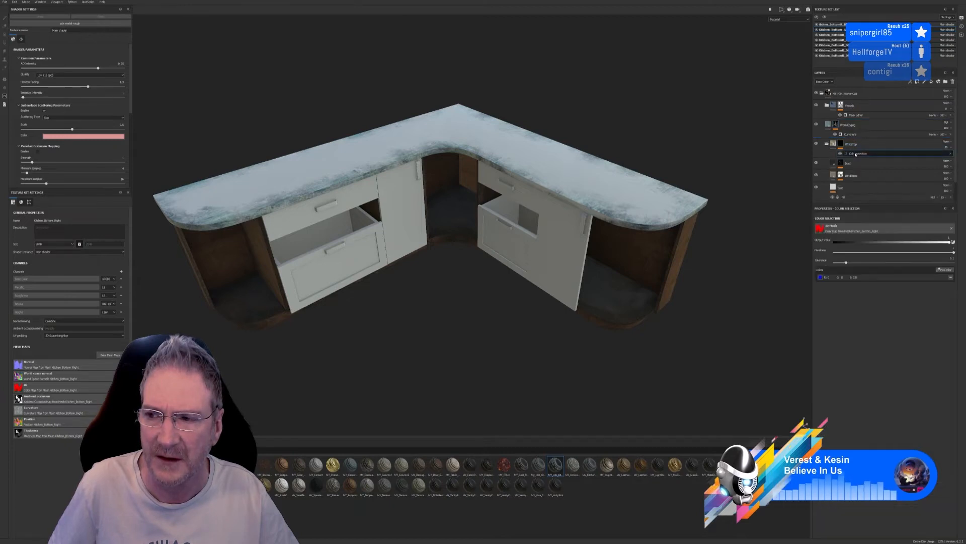
left_click(952, 277)
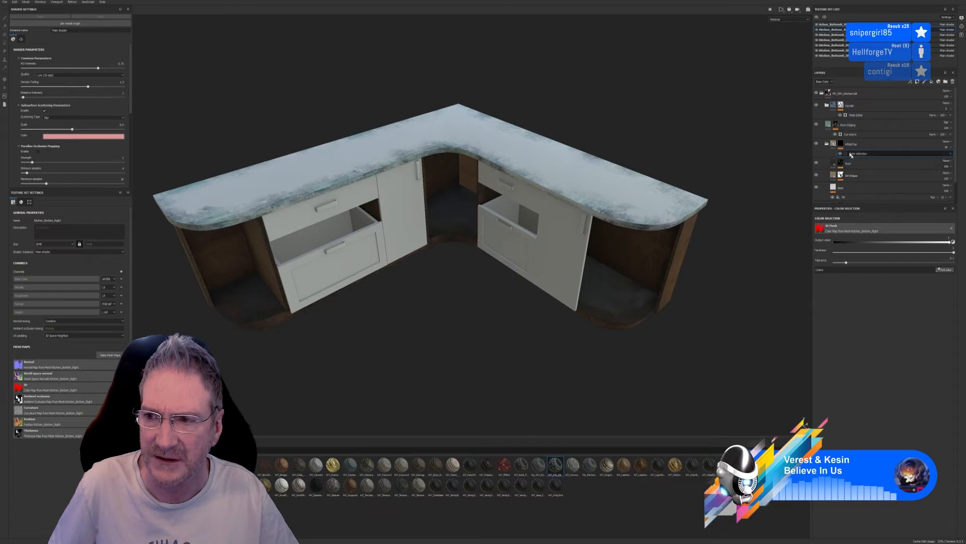
left_click(826, 144)
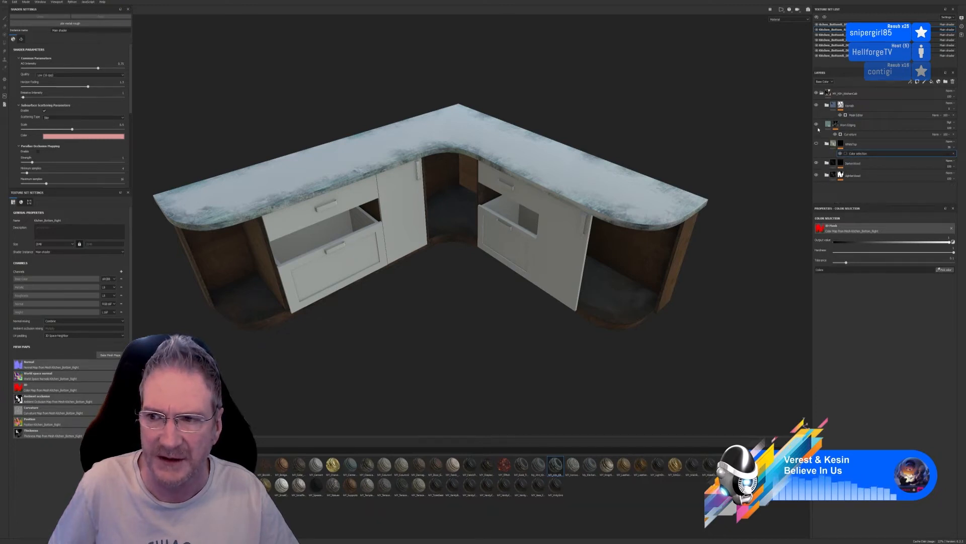
Compare the worktop with the curvature-masked edging layer hidden and shown
left_click(816, 125)
left_click(817, 125)
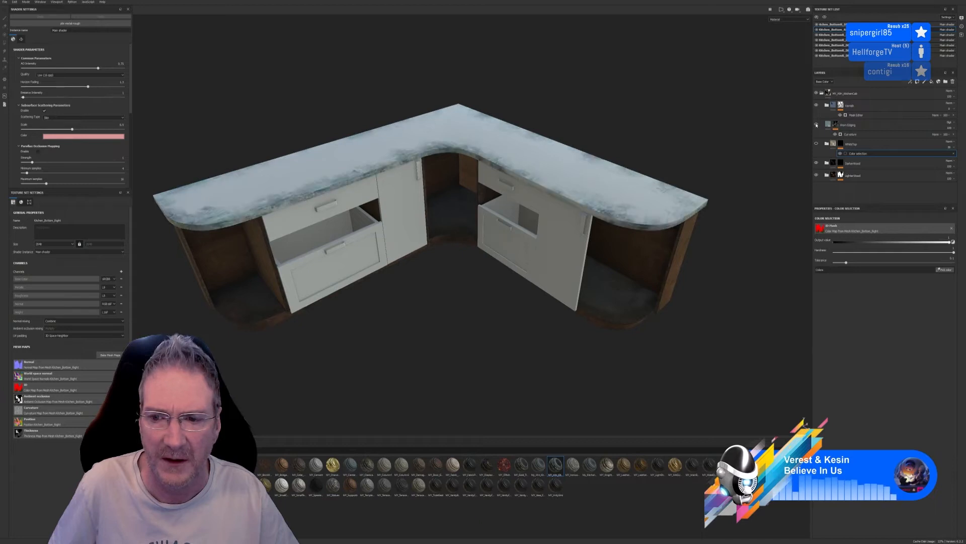
left_click(816, 125)
left_click(816, 125)
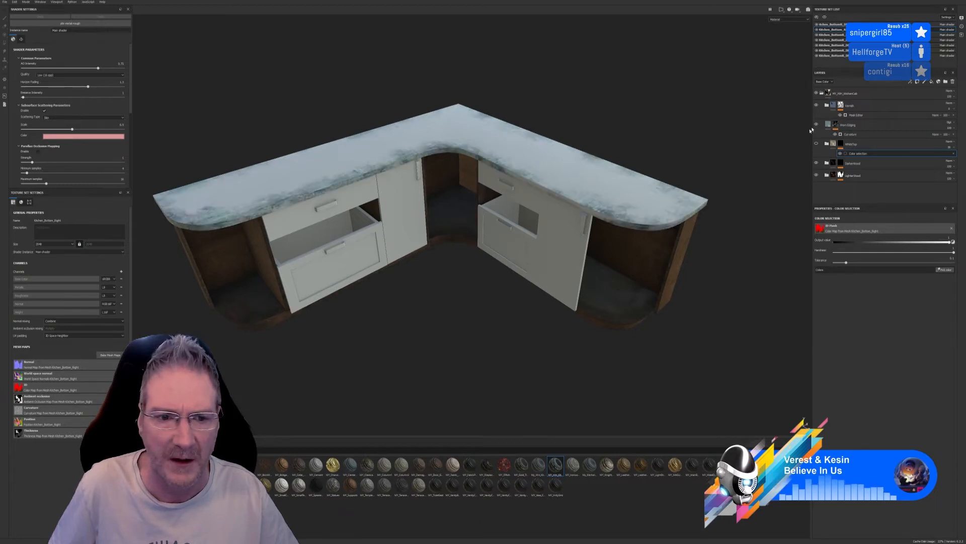
left_click_drag(418, 222, 437, 253, "alt")
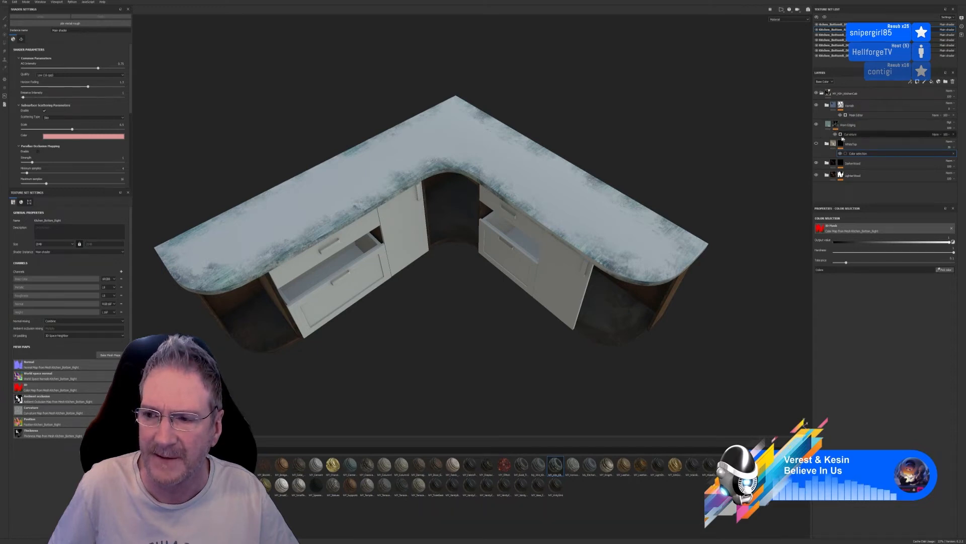
left_click(817, 124)
left_click(817, 124)
Try grouping the curvature-masked edging layer with the white worktop folder, and undo the grouping
left_click(847, 129)
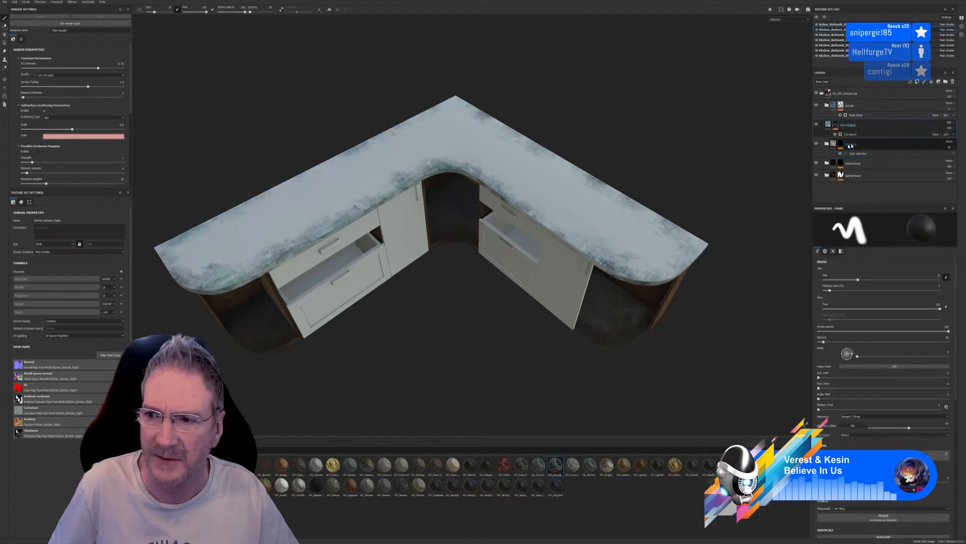
left_click(826, 144)
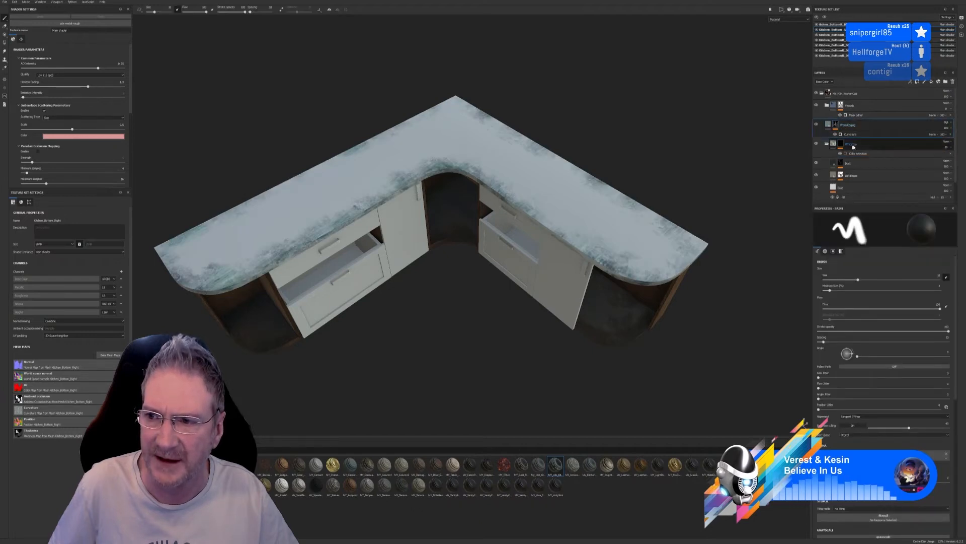
left_click(827, 144)
left_click(854, 147, "shift")
right_click(854, 146)
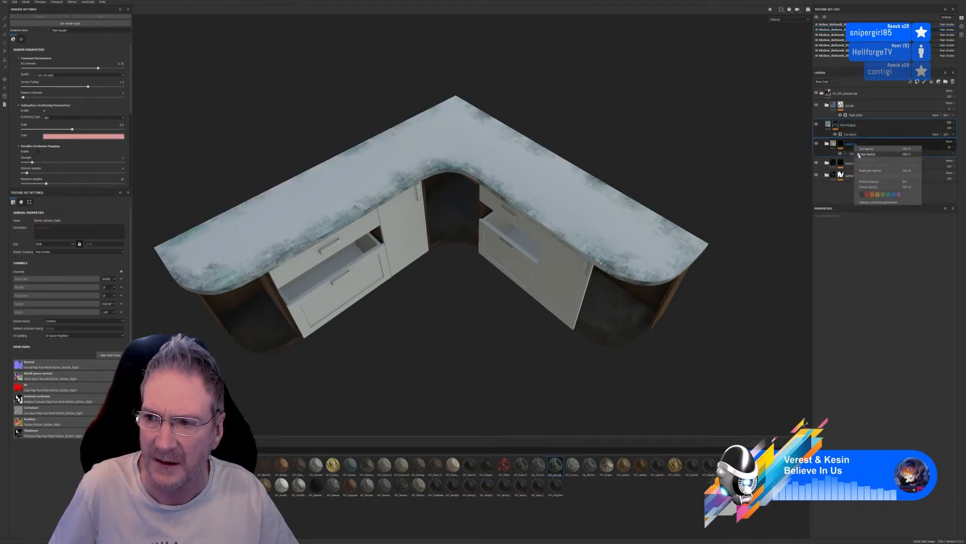
left_click(870, 188)
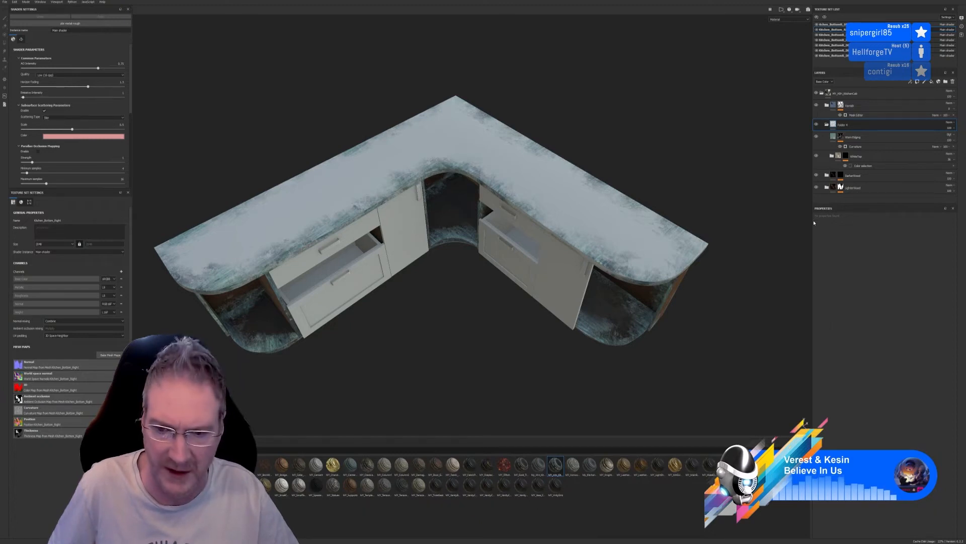
key("ctrl+z")
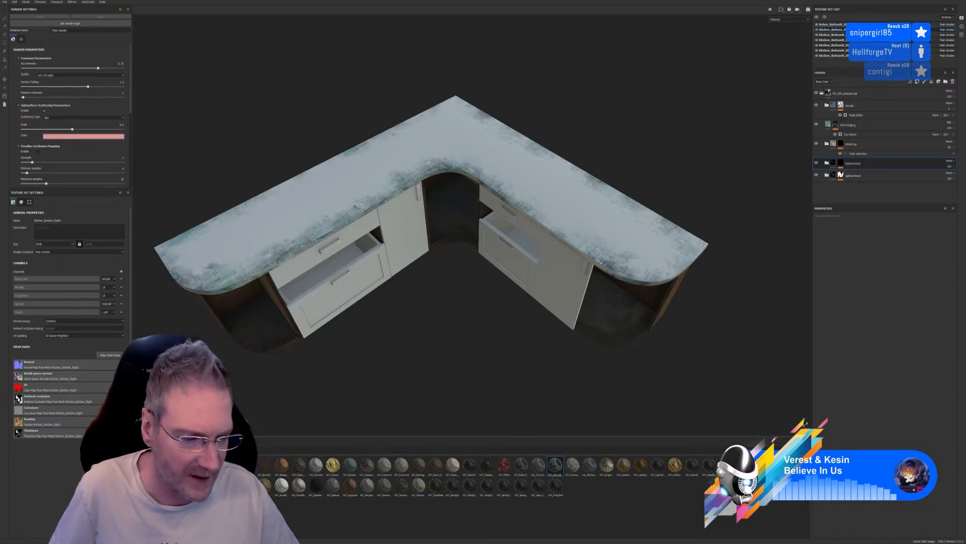
Browse the full material library for a suitable worktop material
left_click(161, 521)
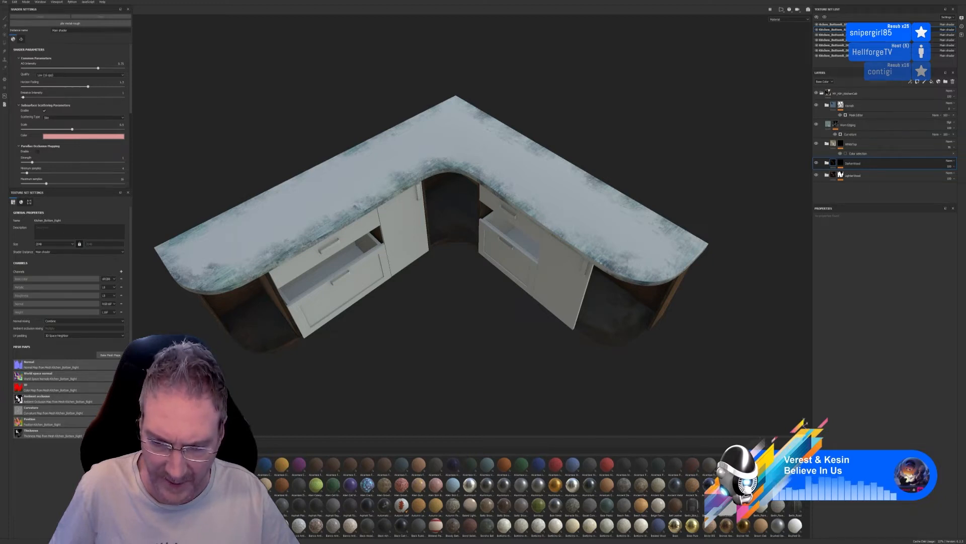
scroll(503, 495, "down", 5)
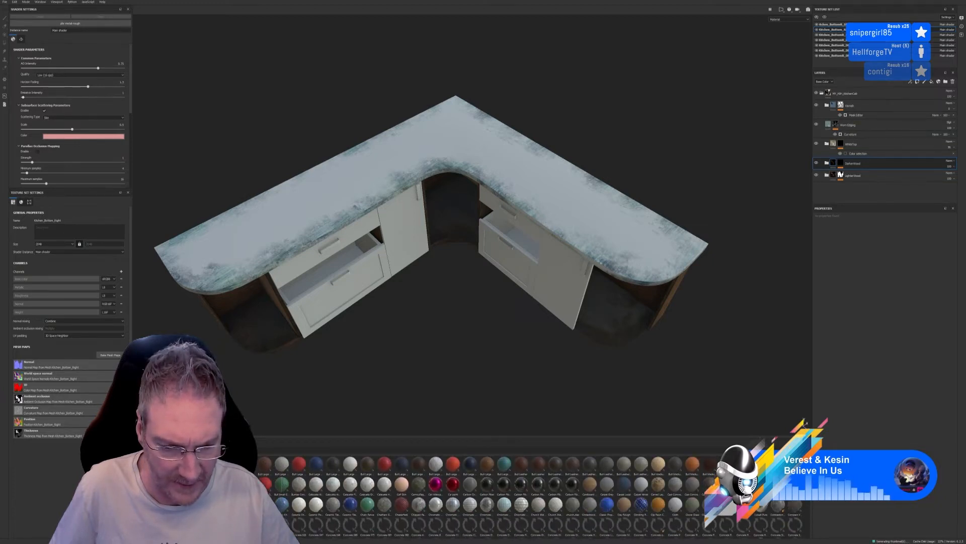
scroll(503, 496, "down", 1)
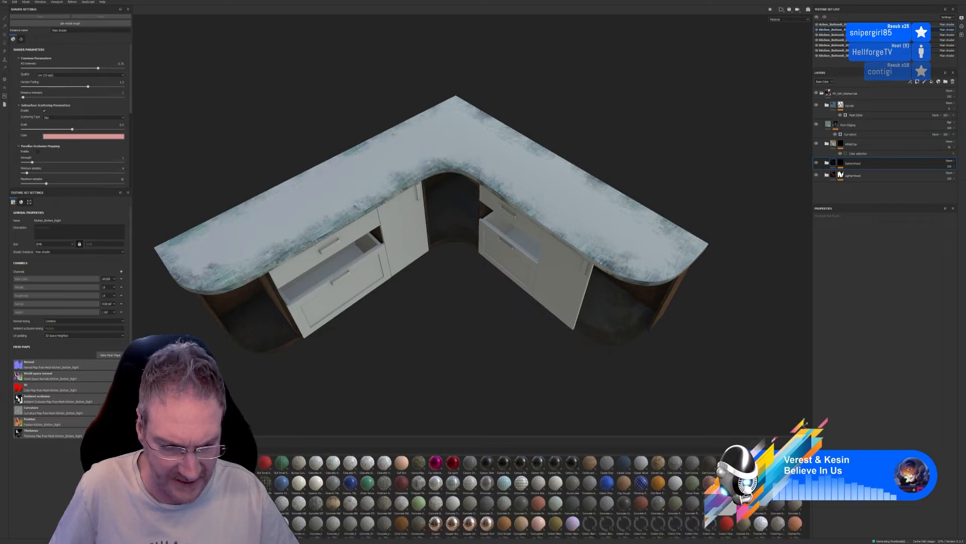
scroll(503, 496, "down", 1)
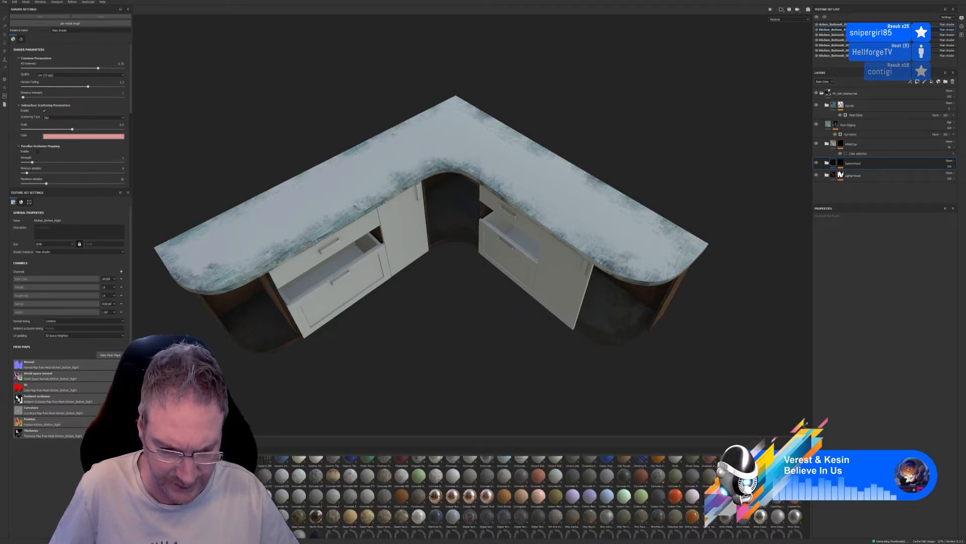
scroll(503, 496, "down", 3)
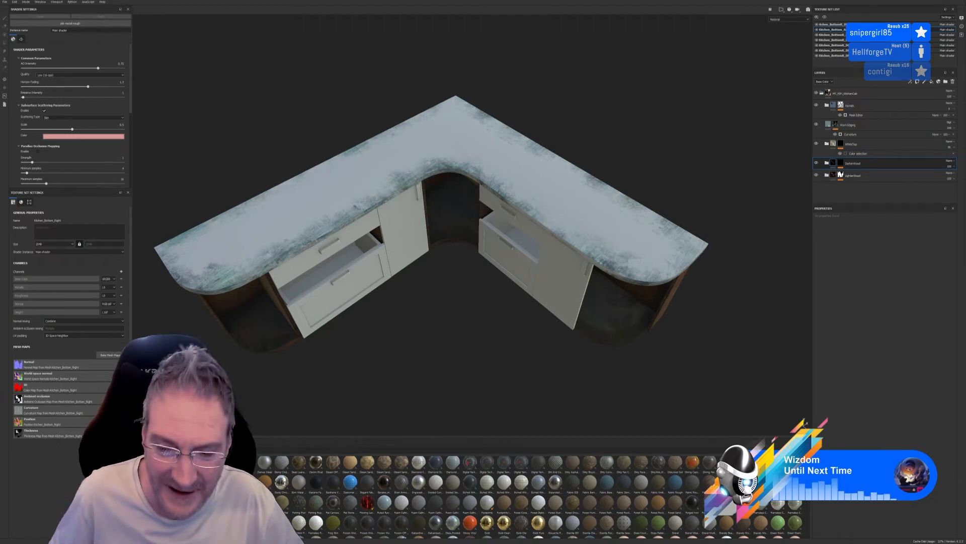
scroll(569, 525, "down", 3)
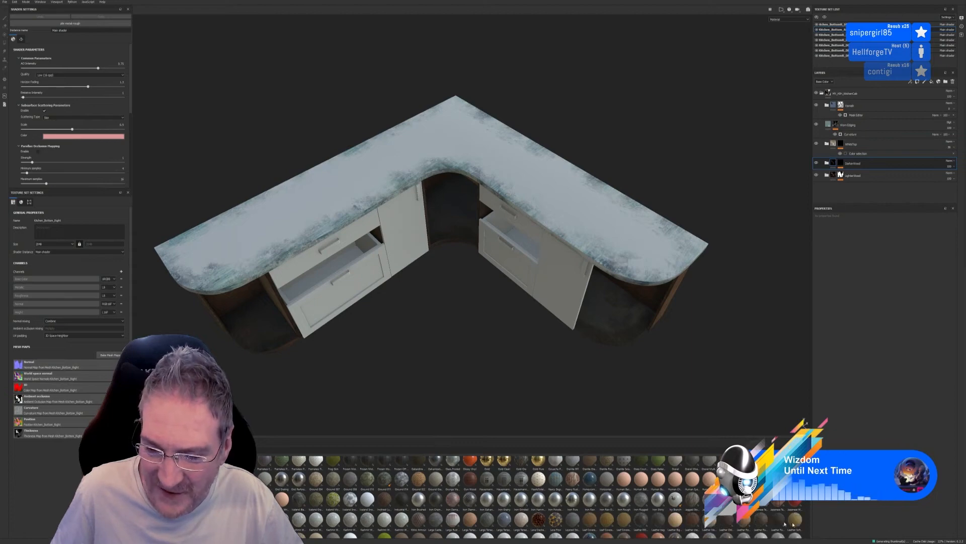
scroll(683, 513, "down", 3)
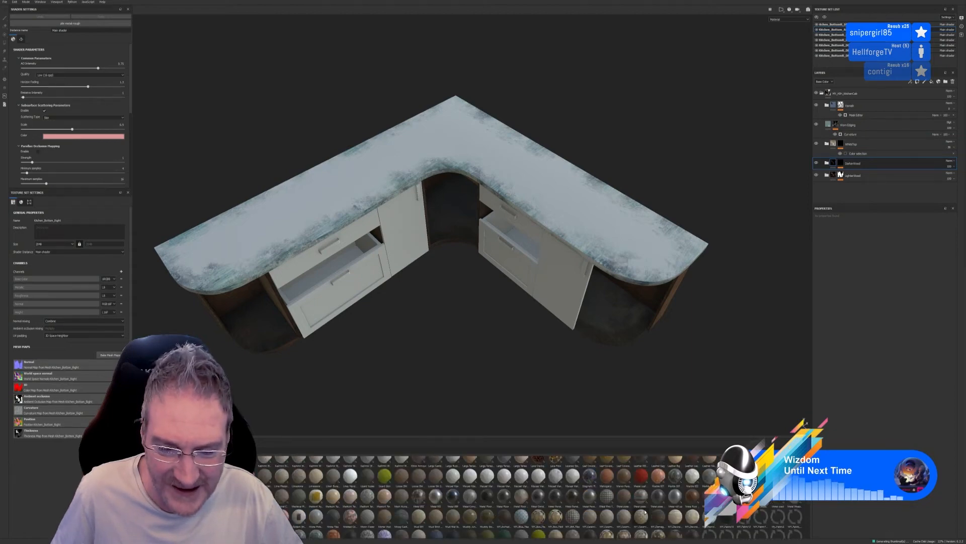
scroll(646, 511, "down", 5)
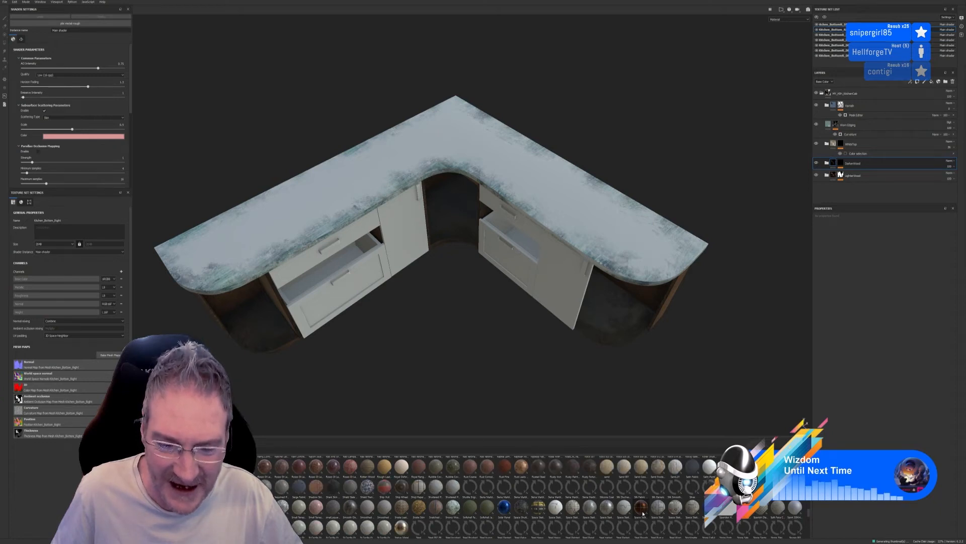
scroll(643, 512, "down", 5)
scroll(633, 511, "up", 3)
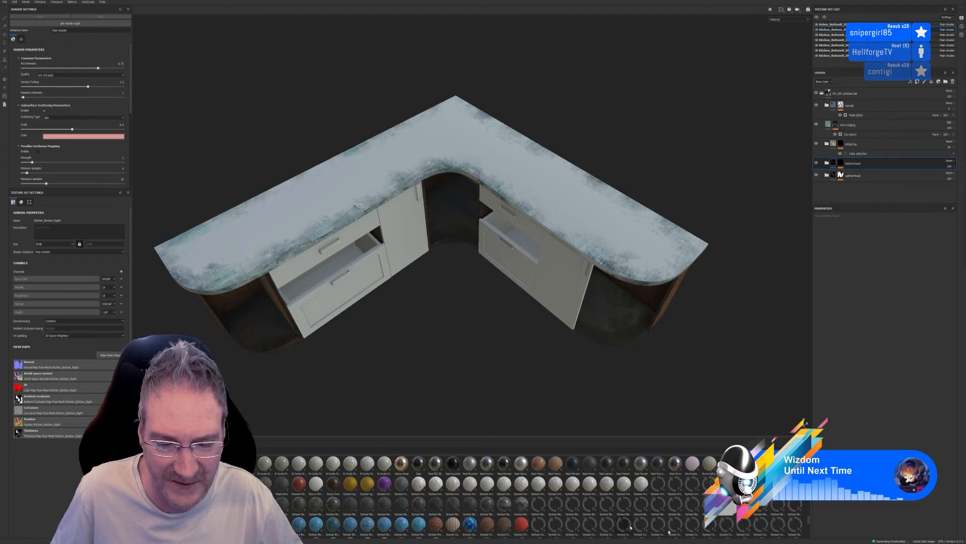
scroll(732, 516, "up", 5)
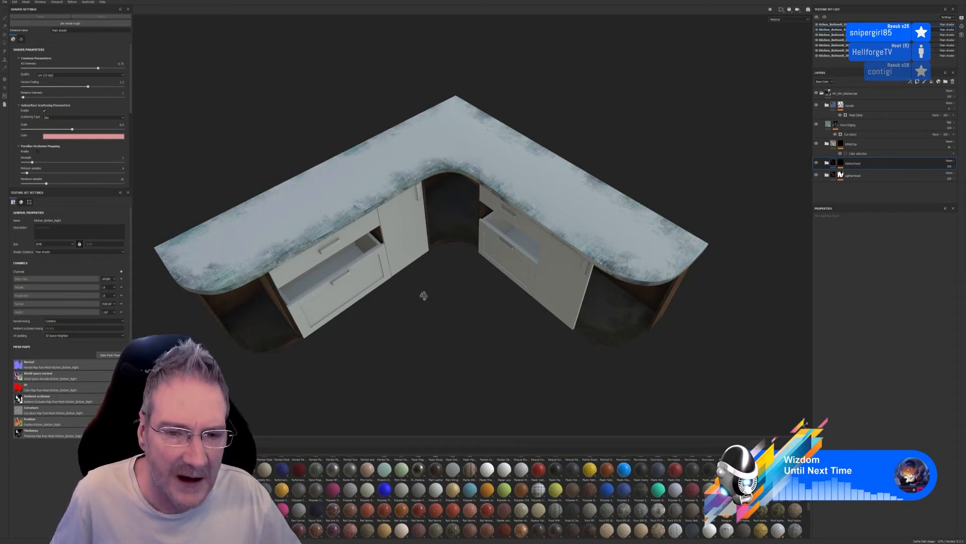
mouse_move(423, 296)
left_mouse_down("alt")
mouse_move(429, 282)
mouse_move(425, 308)
left_mouse_up("alt")
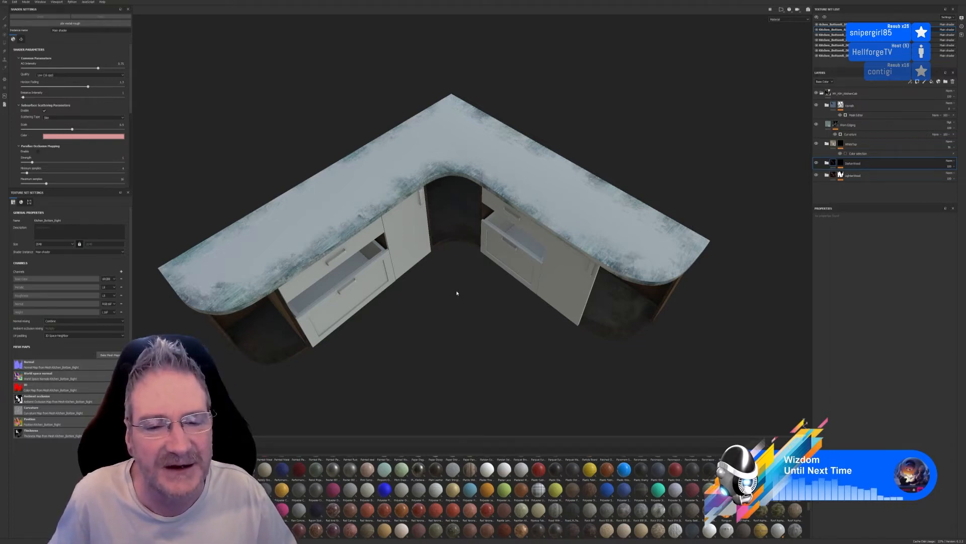
mouse_move(457, 293)
left_mouse_down("alt")
mouse_move(453, 274)
mouse_move(464, 267)
mouse_move(464, 286)
left_mouse_up("alt")
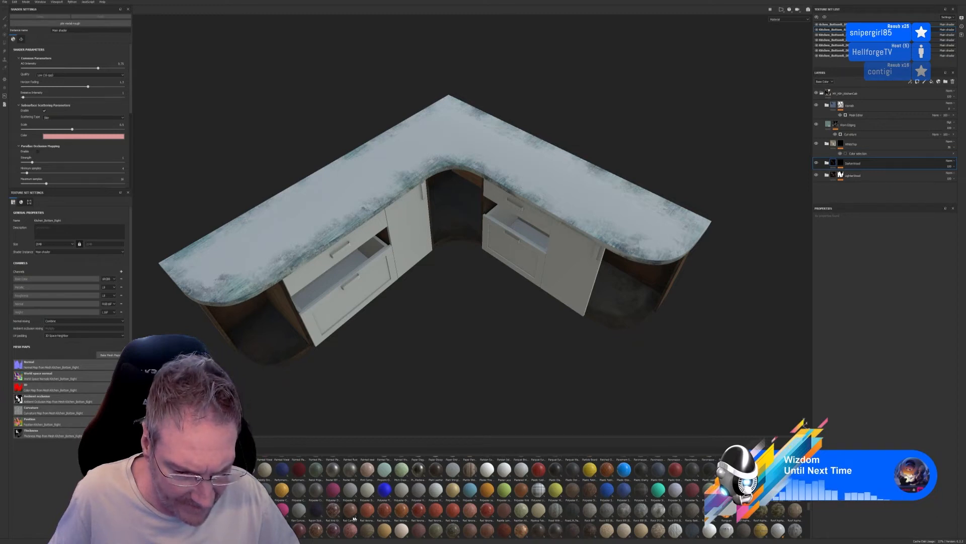
Add the Red And Green Campan Marble material as a fill layer above the kitchen smart material
mouse_move(334, 518)
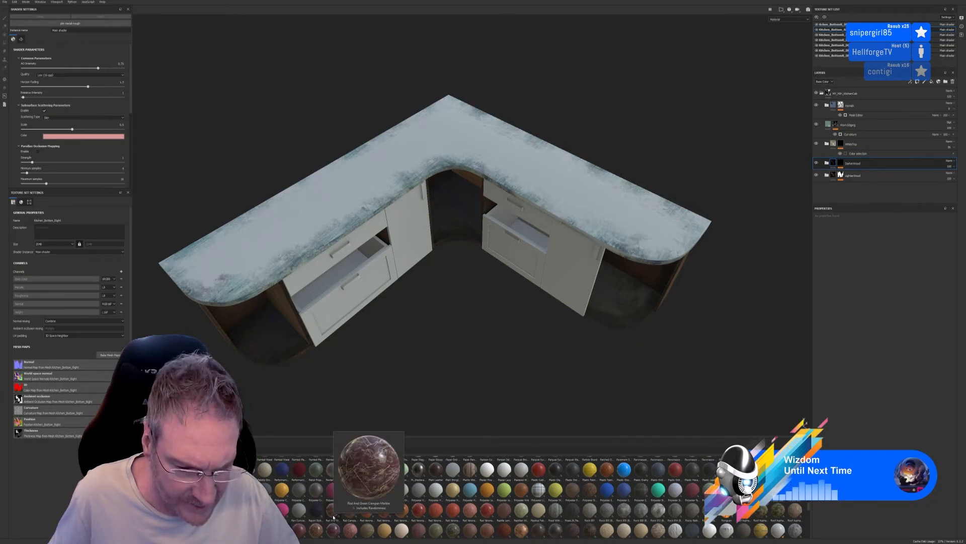
mouse_move(334, 517)
left_mouse_down()
mouse_move(620, 355)
mouse_move(856, 127)
mouse_move(854, 89)
left_mouse_up()
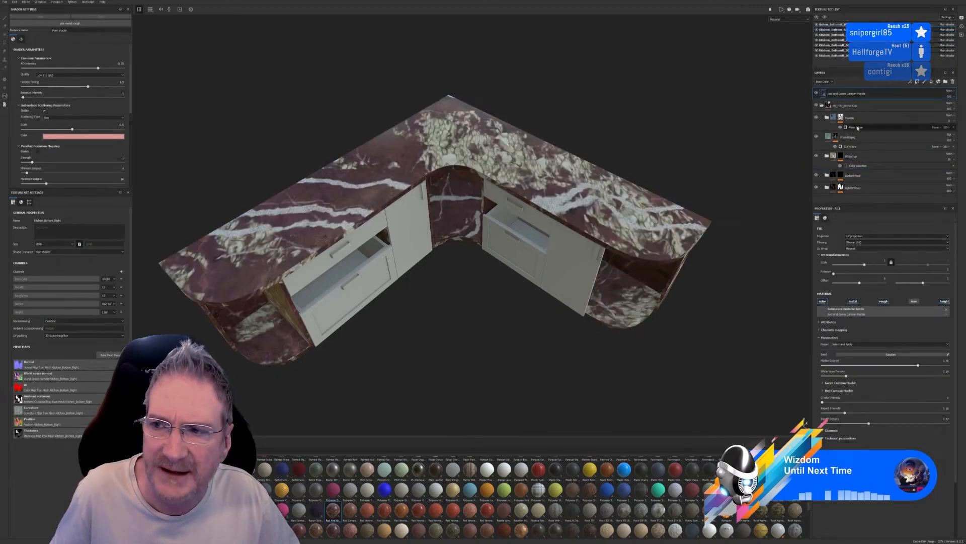
Mask the Red And Green Campan Marble layer to the worktop by picking its dark green ID colour with a colour selection
right_click(878, 94)
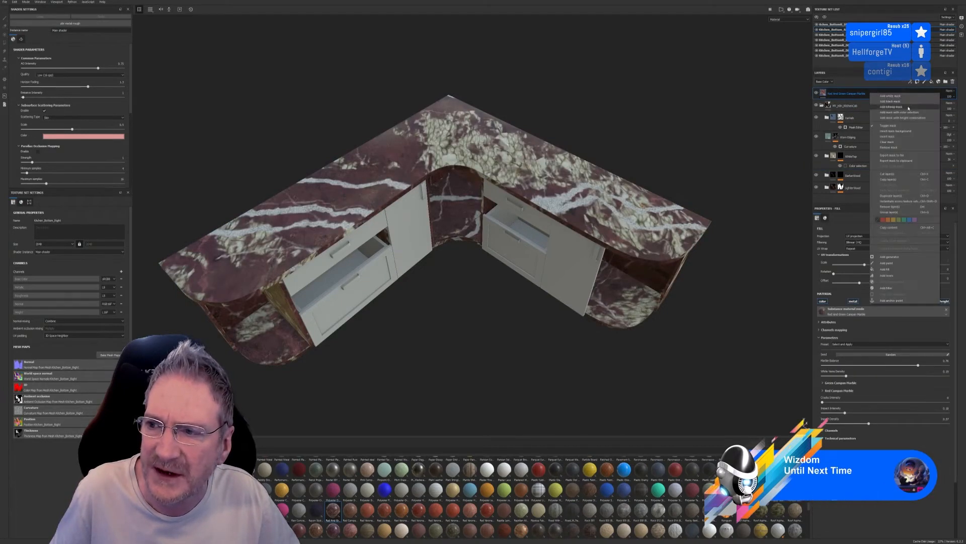
left_click(906, 113)
left_click(946, 270)
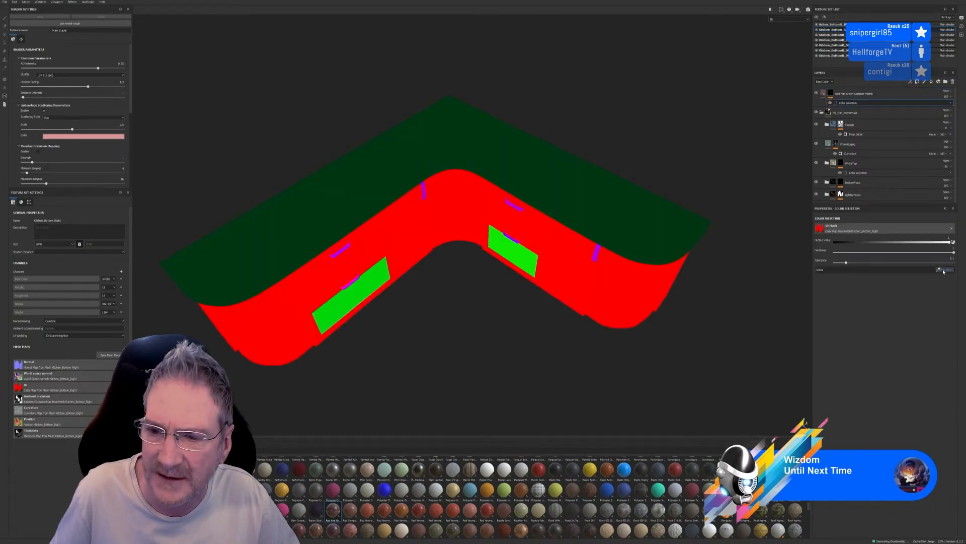
left_click(647, 227)
left_click_drag(665, 288, 560, 243, "alt")
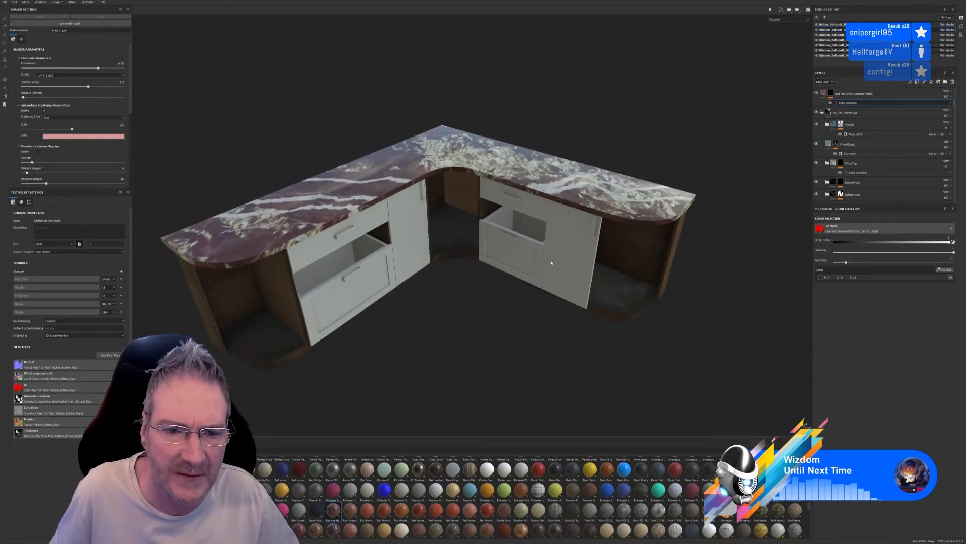
scroll(569, 234, "up", 2)
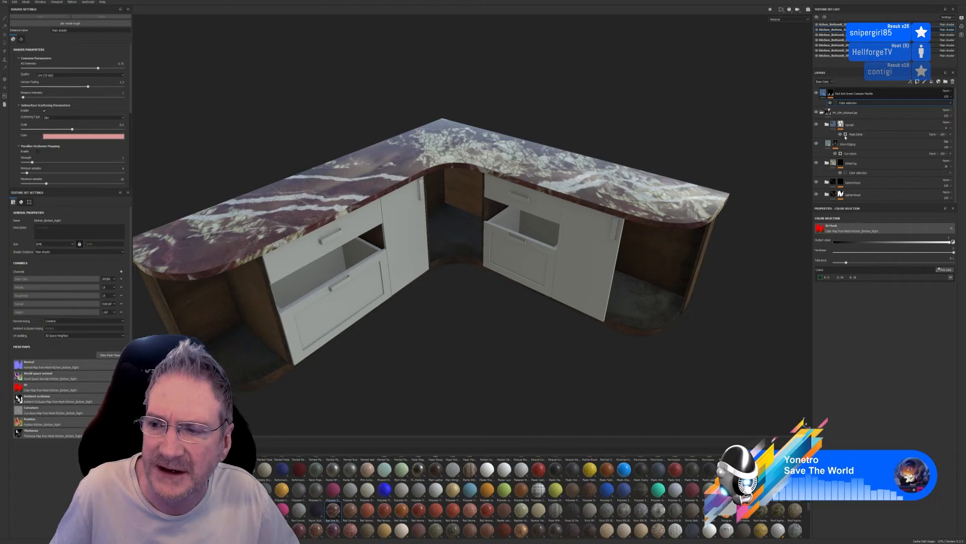
Increase the UV scale of the Red And Green Campan Marble fill for a finer pattern on the worktop
left_click(824, 94)
left_click_drag(862, 264, 871, 263)
left_click_drag(498, 254, 473, 256, "alt")
middle_click_drag(389, 221, 411, 209, "alt")
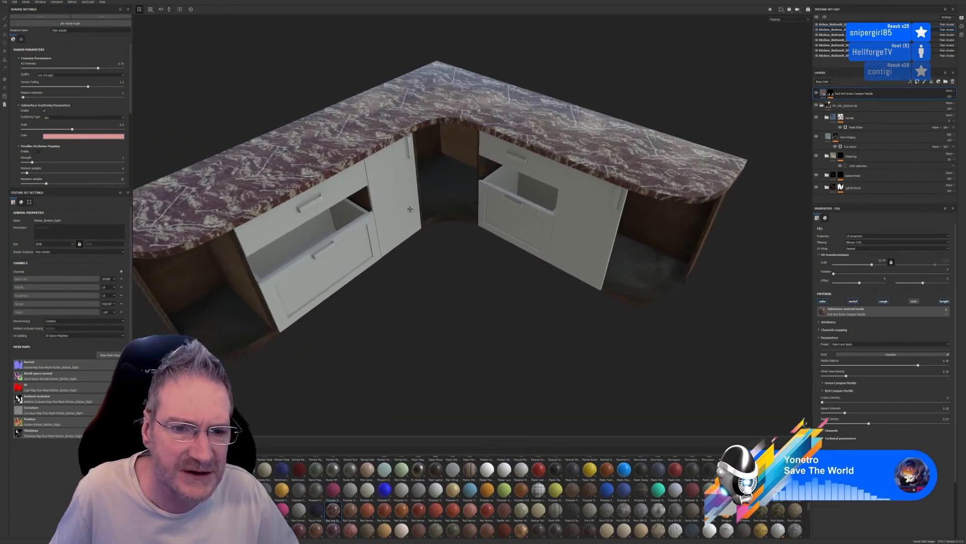
scroll(411, 209, "down", 1)
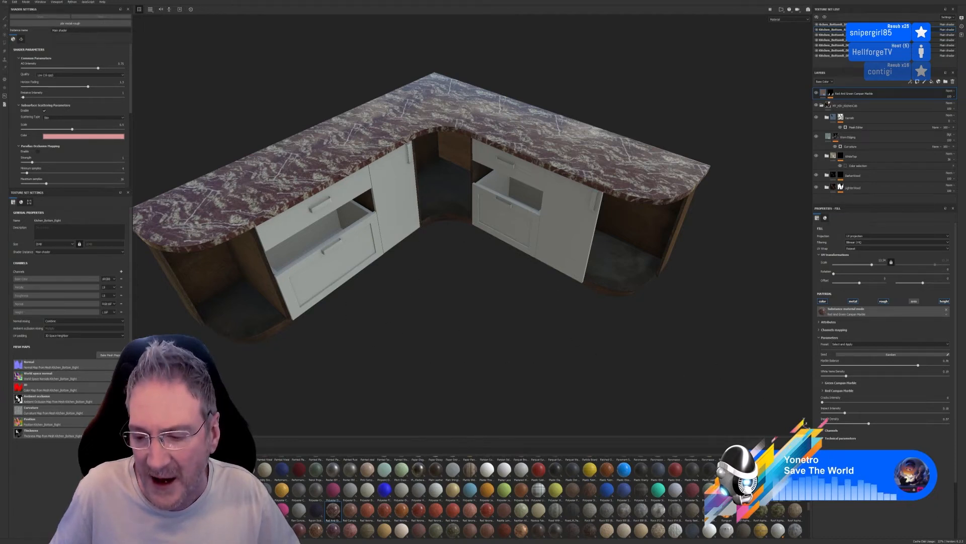
Add the Rosso Di Levanto Flemish Bond Tiles material from the library as a fill layer over the base unit
scroll(810, 507, "down", 1)
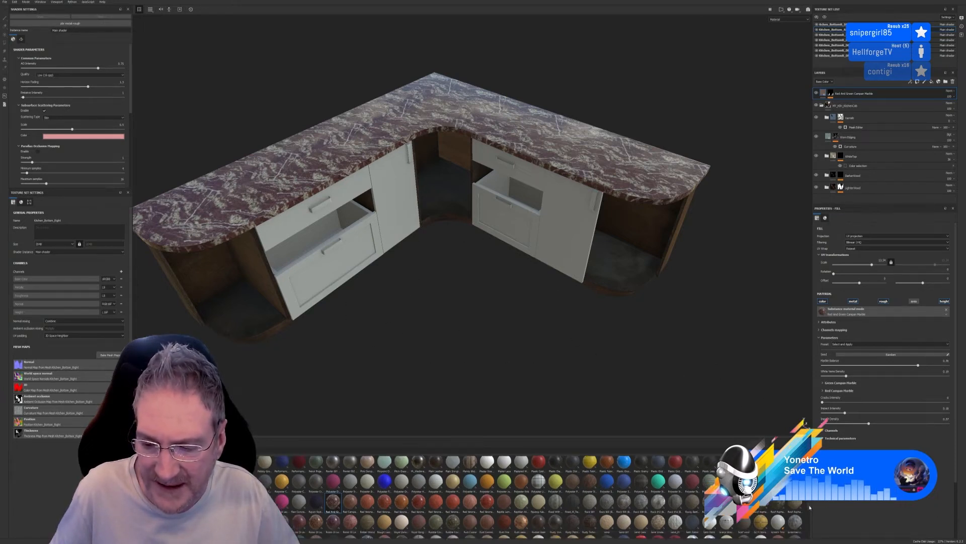
scroll(810, 508, "down", 1)
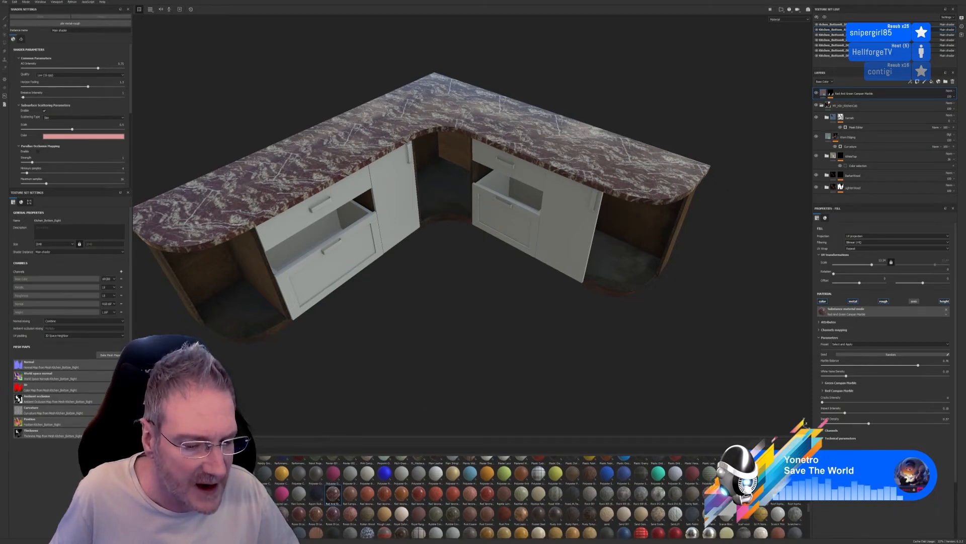
mouse_move(231, 517)
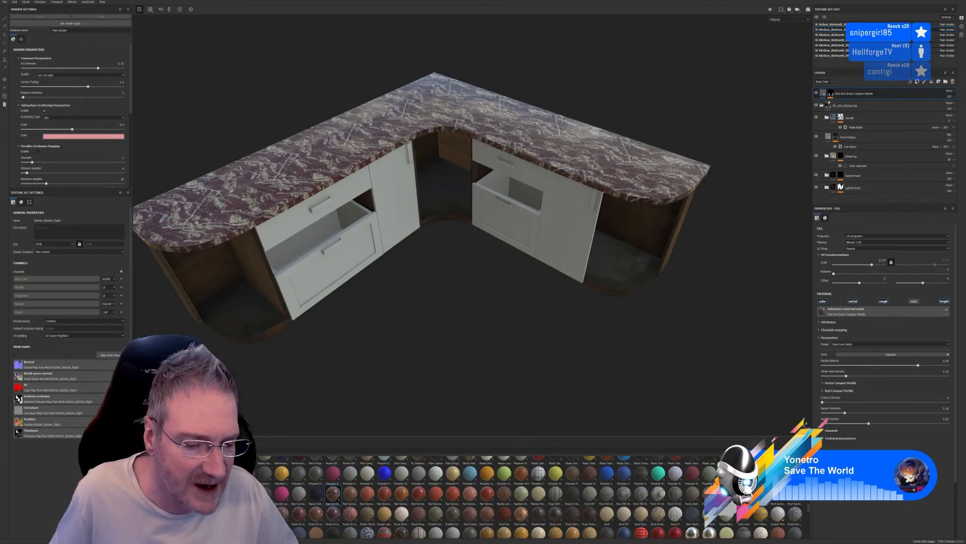
mouse_move(300, 513)
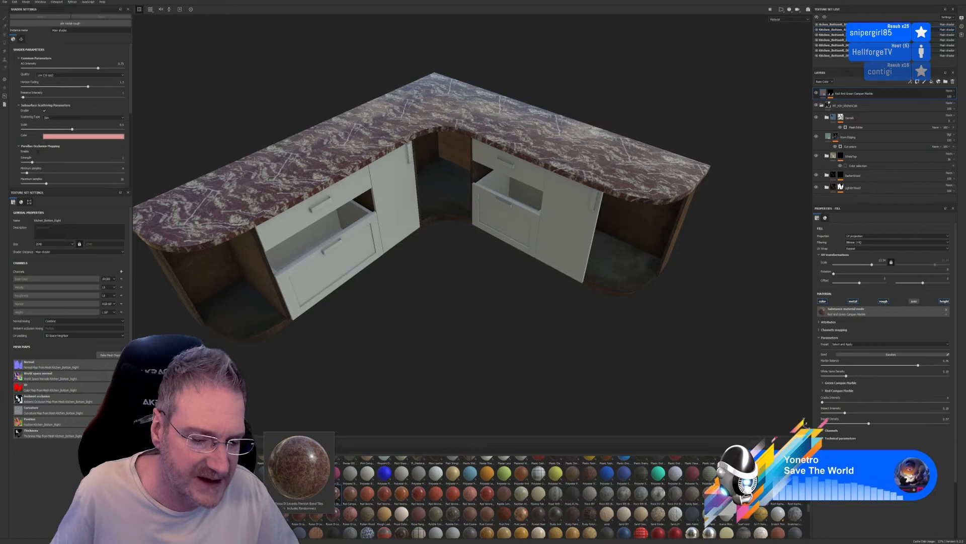
left_click_drag(332, 513, 634, 181)
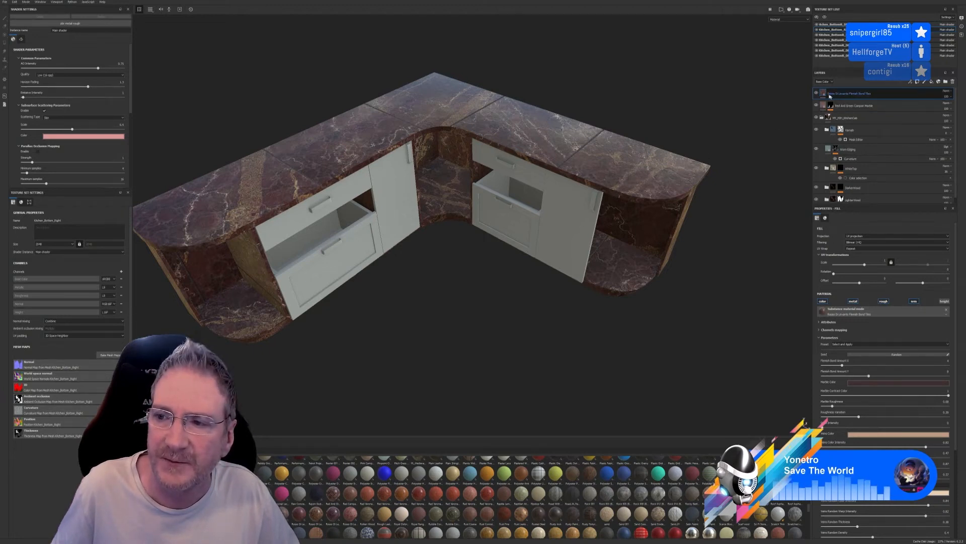
Increase the UV scale of the Rosso Di Levanto fill slightly and hide the Red And Green Campan Marble layer beneath it
left_click_drag(866, 266, 868, 266)
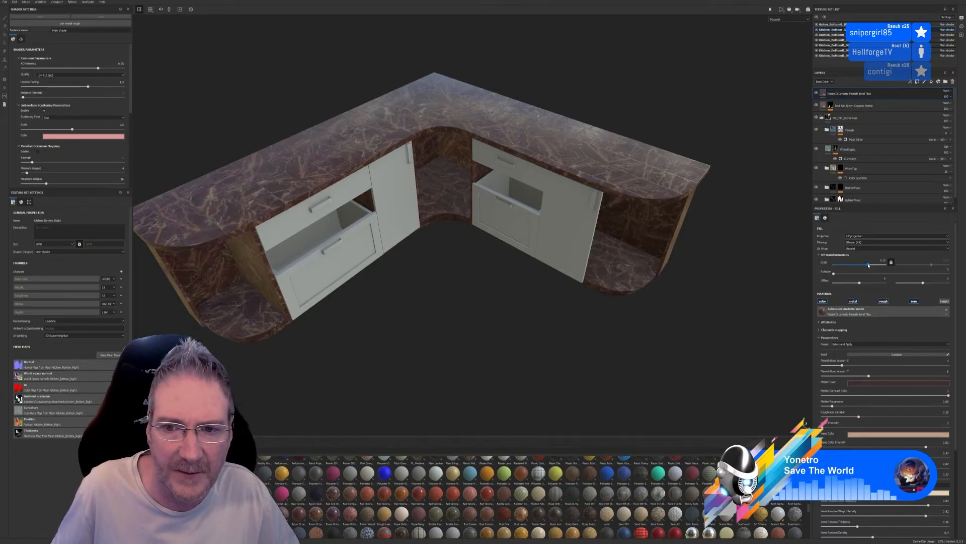
left_click(816, 106)
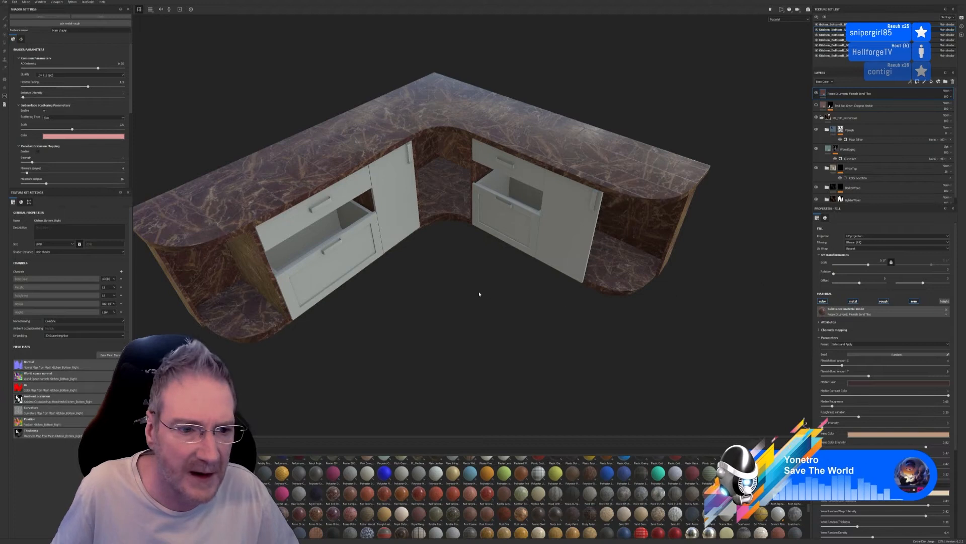
left_click_drag(539, 313, 506, 293, "alt")
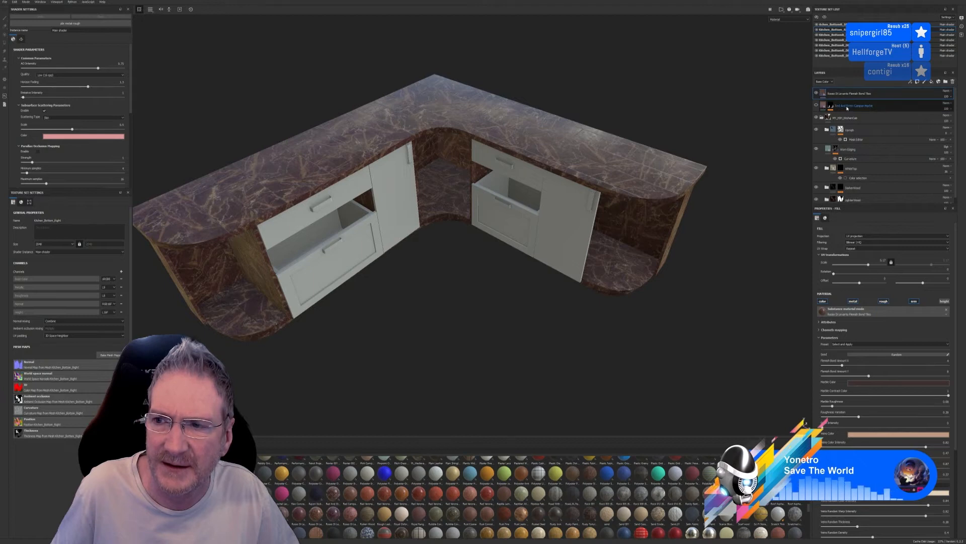
Delete the Red And Green Campan Marble layer and the Rosso Di Levanto tiles layer
left_click(849, 106)
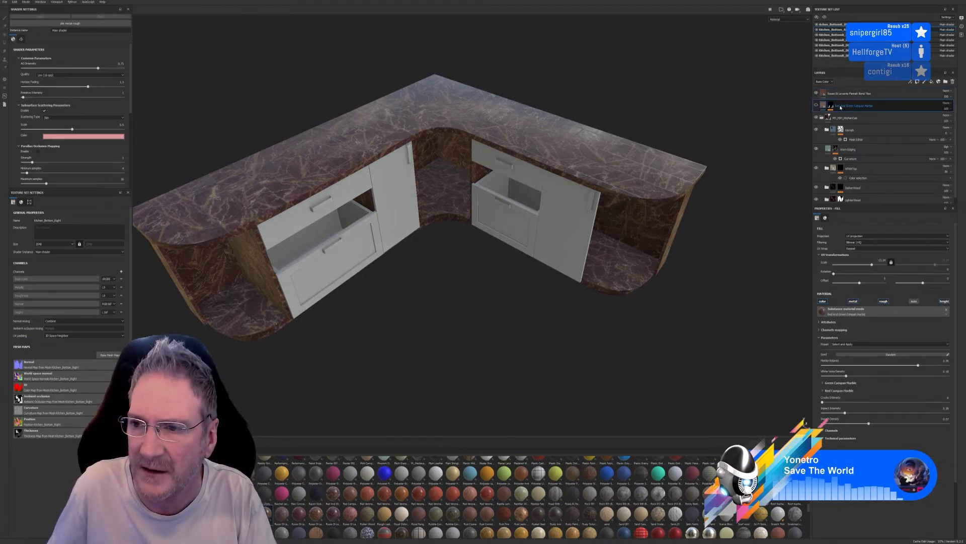
key("Delete")
left_click(842, 95)
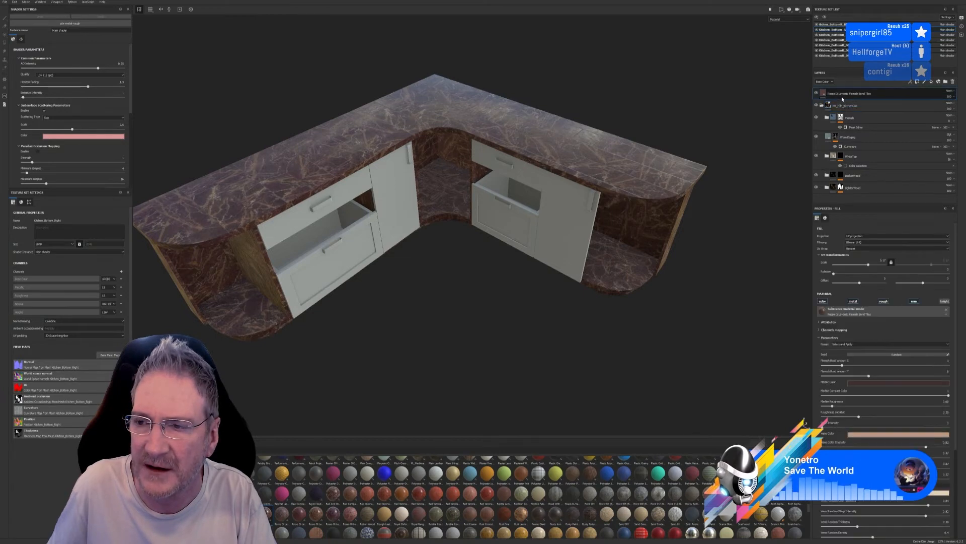
key("Delete")
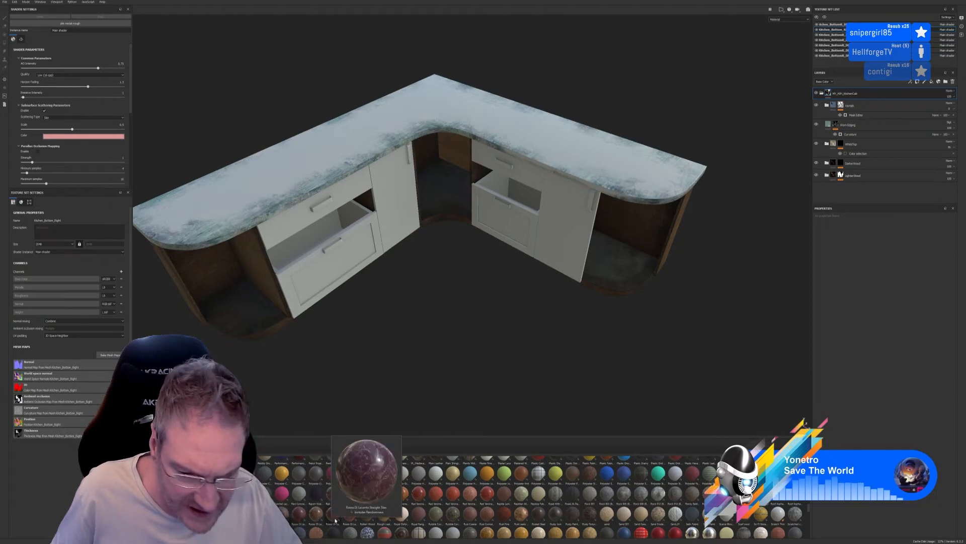
Browse further through the material library for another marble suited to the worktop
mouse_move(447, 513)
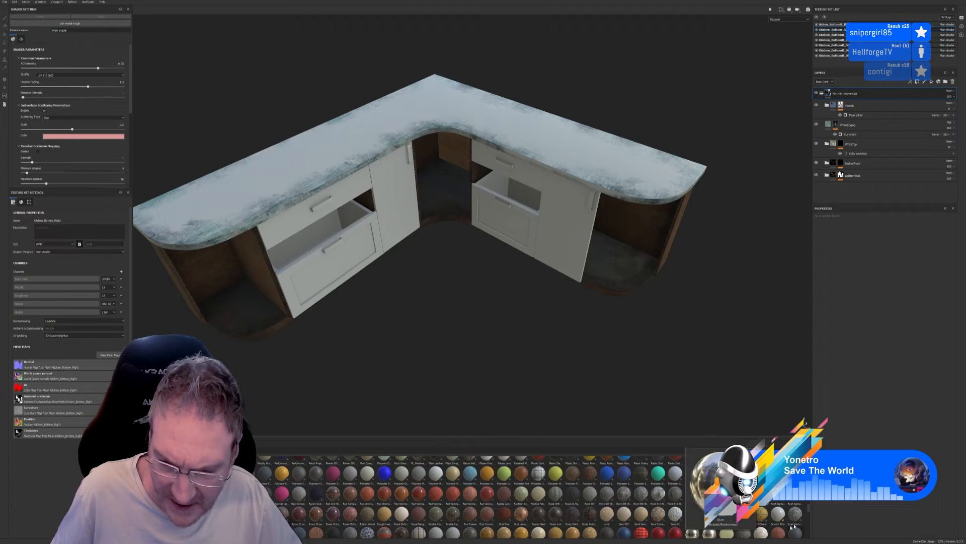
scroll(809, 507, "down", 1)
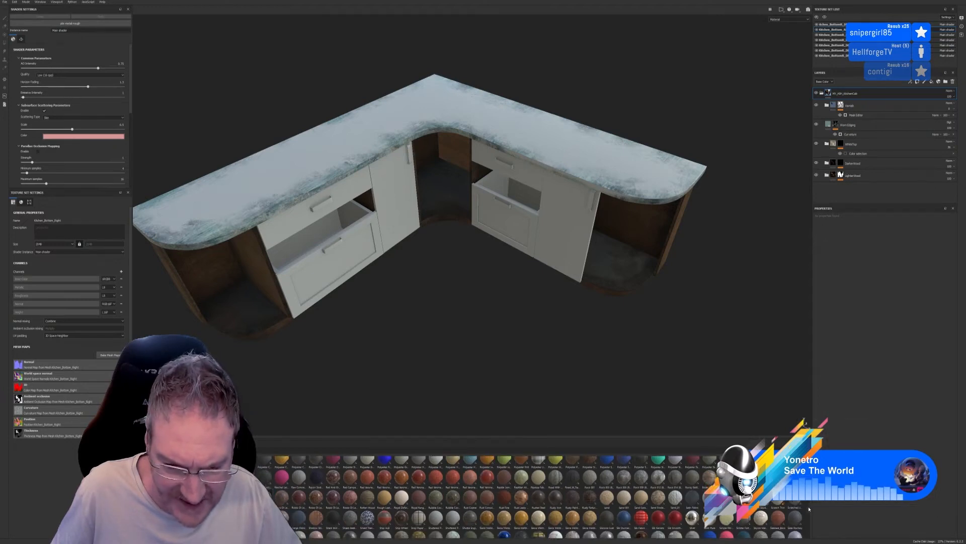
scroll(808, 508, "down", 1)
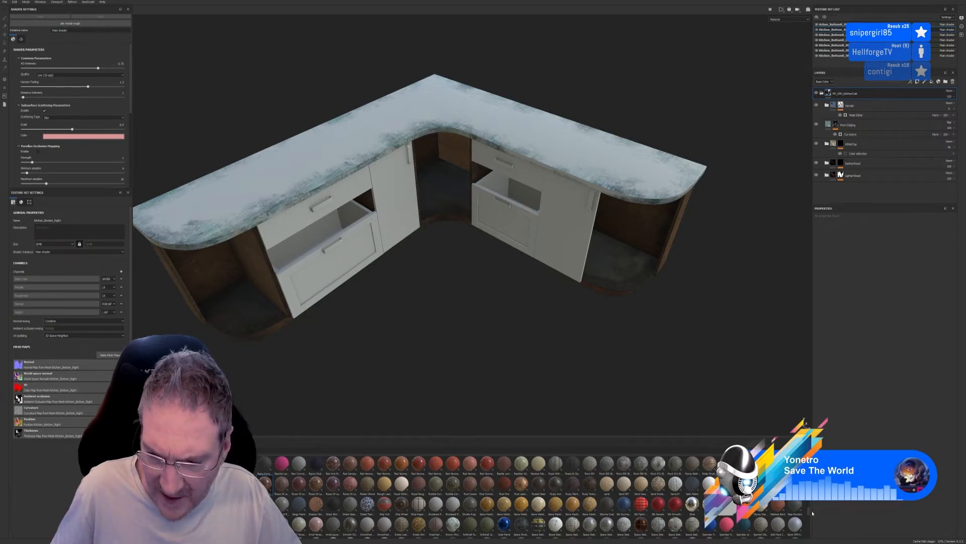
scroll(810, 512, "down", 1)
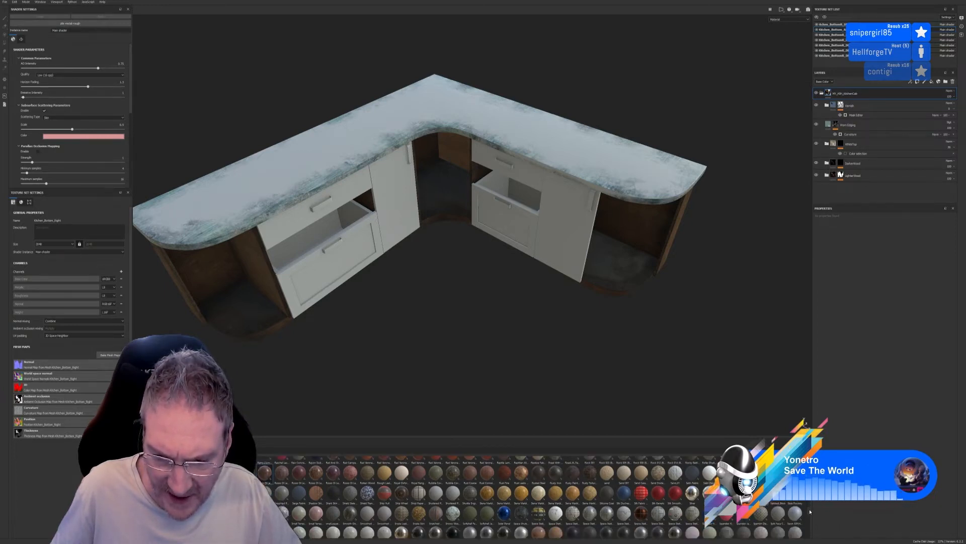
scroll(810, 512, "down", 1)
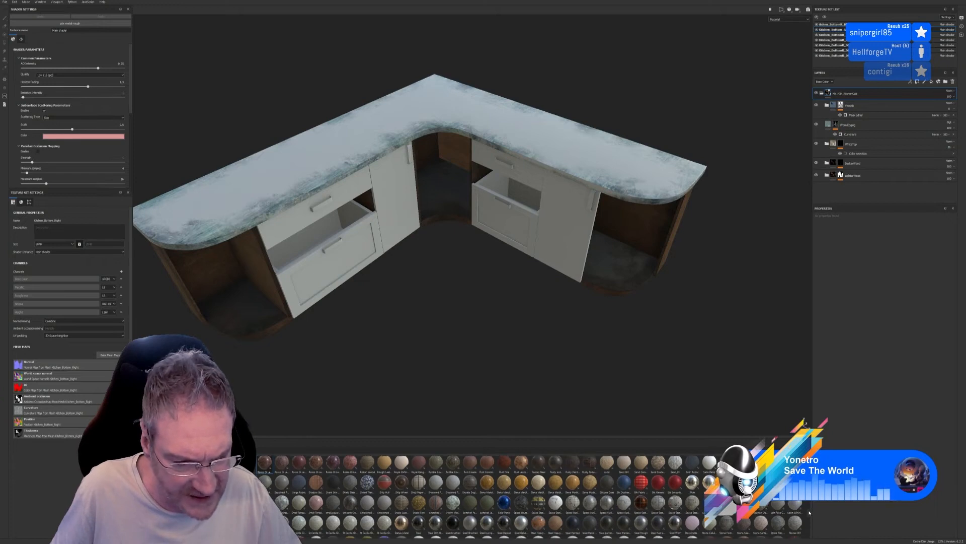
scroll(810, 512, "down", 2)
scroll(809, 514, "down", 2)
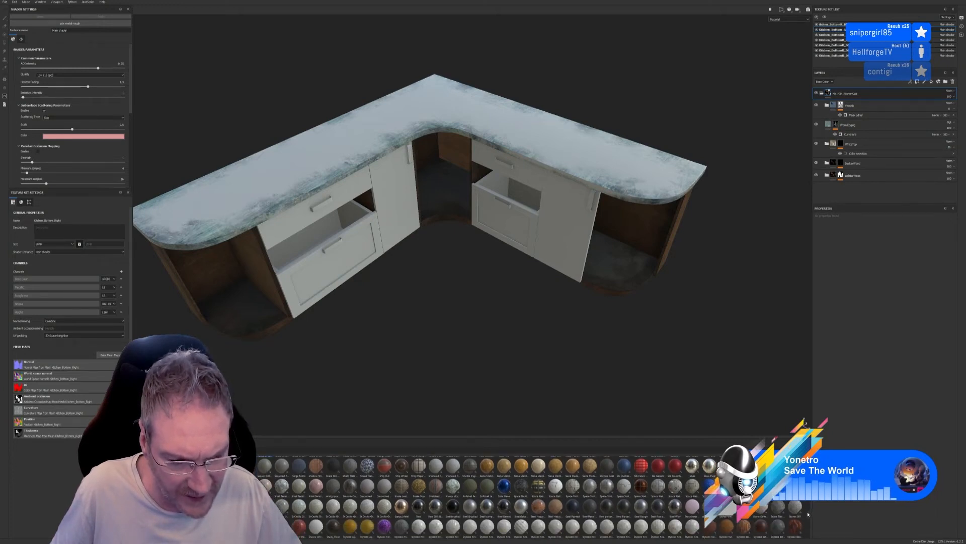
scroll(807, 514, "down", 3)
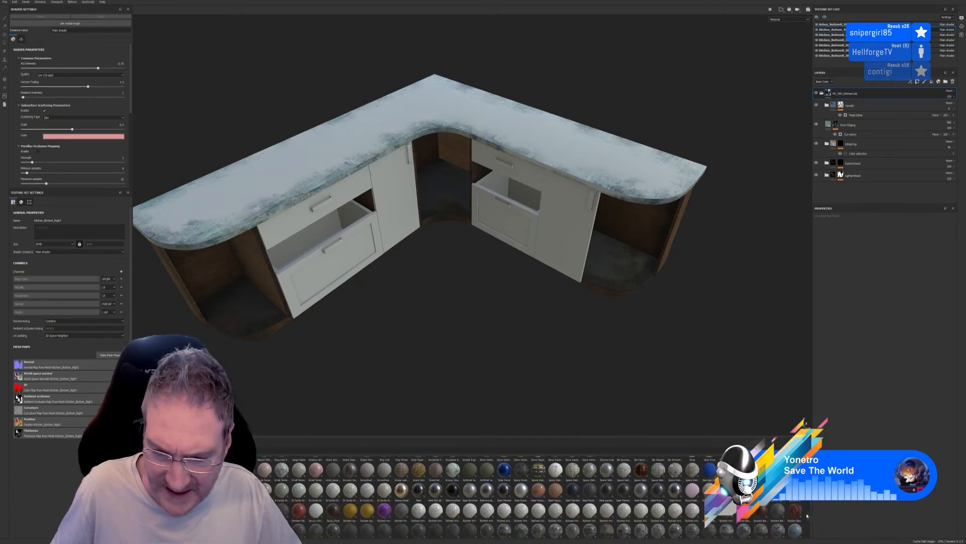
scroll(807, 518, "down", 3)
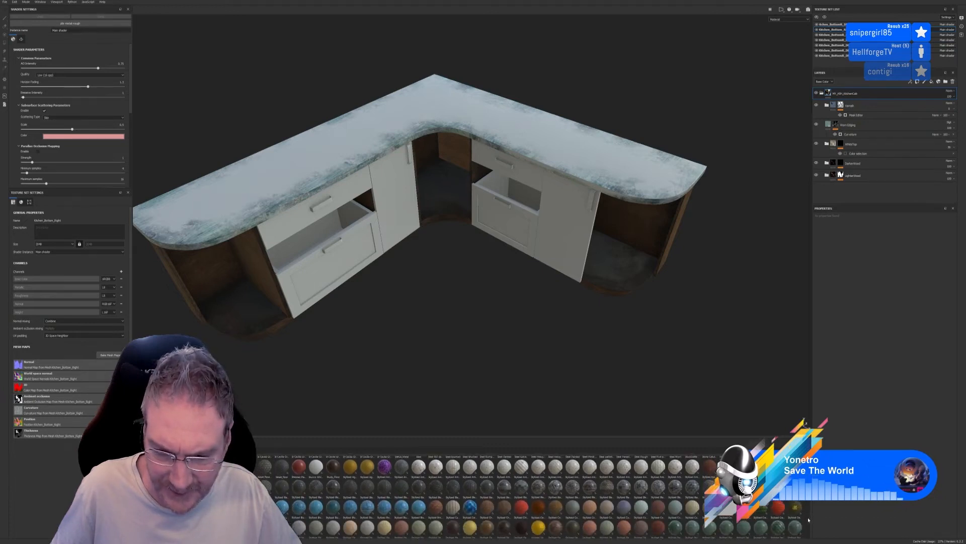
scroll(808, 519, "down", 1)
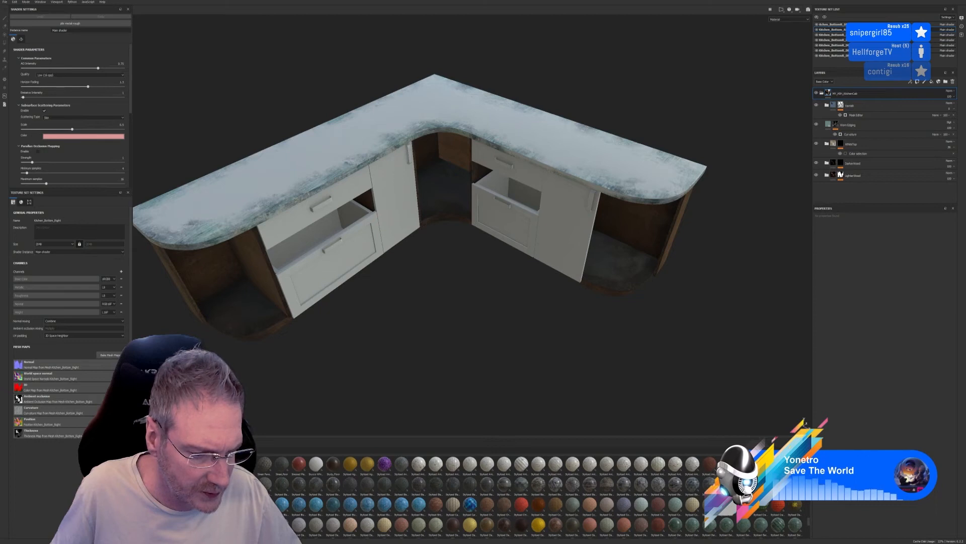
Try a stylized black marble fill layer on the base unit at a larger UV scale, and delete it
mouse_move(222, 487)
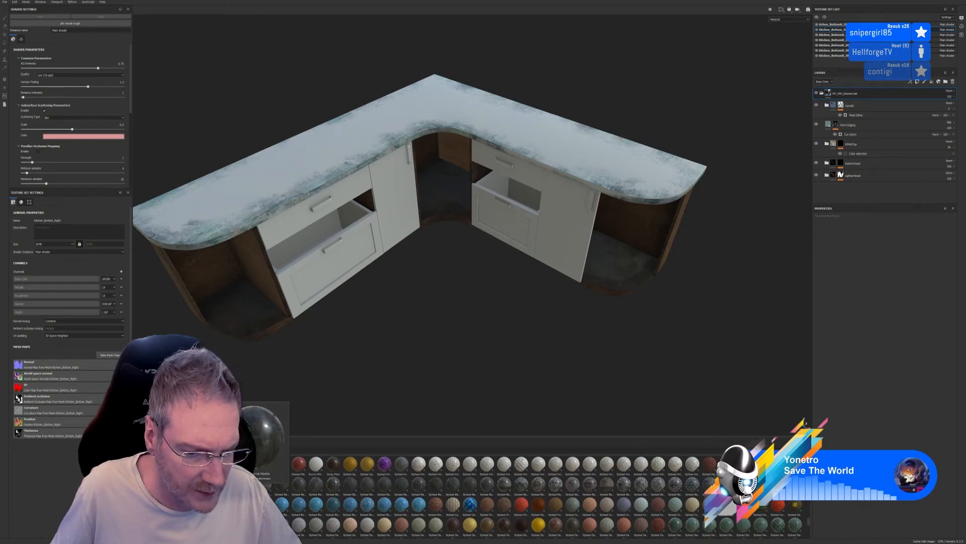
mouse_move(221, 486)
left_mouse_down()
mouse_move(651, 269)
mouse_move(651, 173)
left_mouse_up()
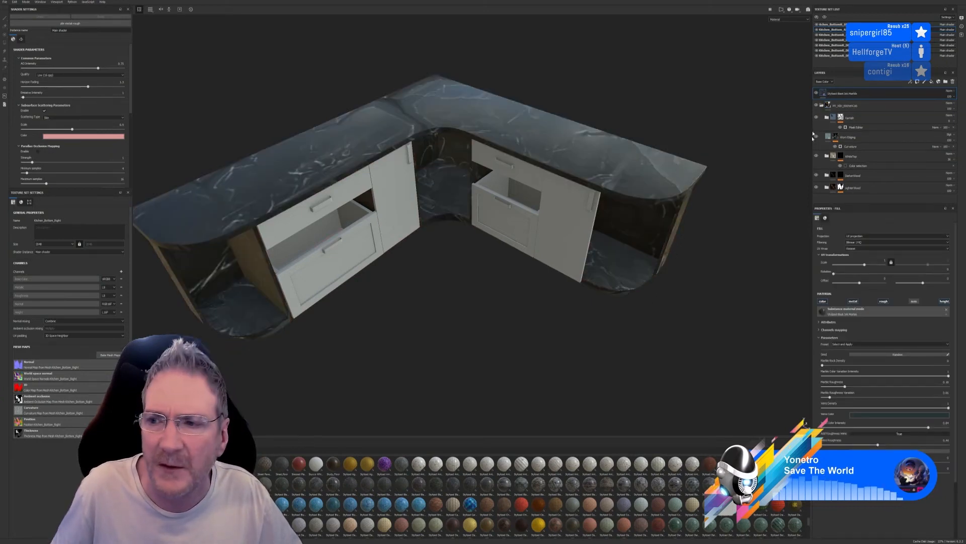
left_click_drag(866, 265, 872, 265)
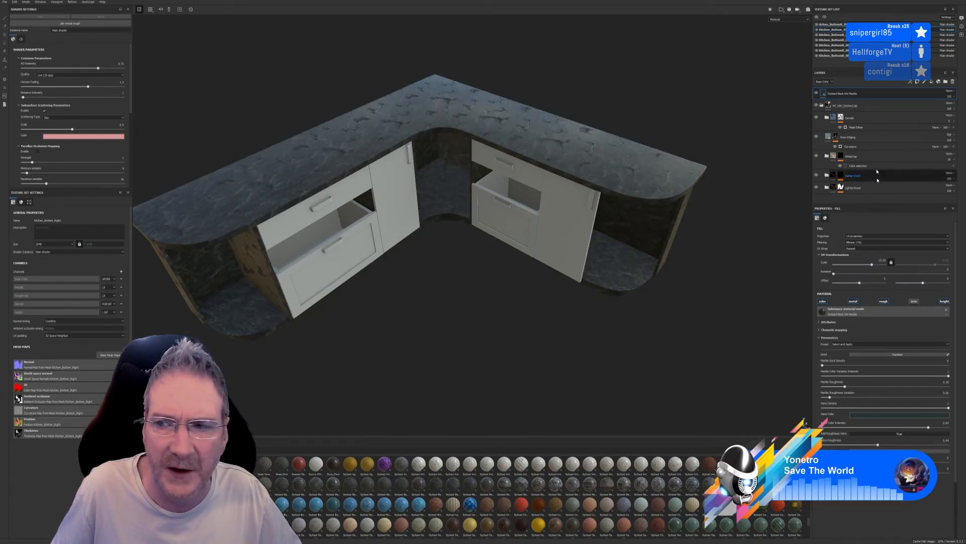
key("Delete")
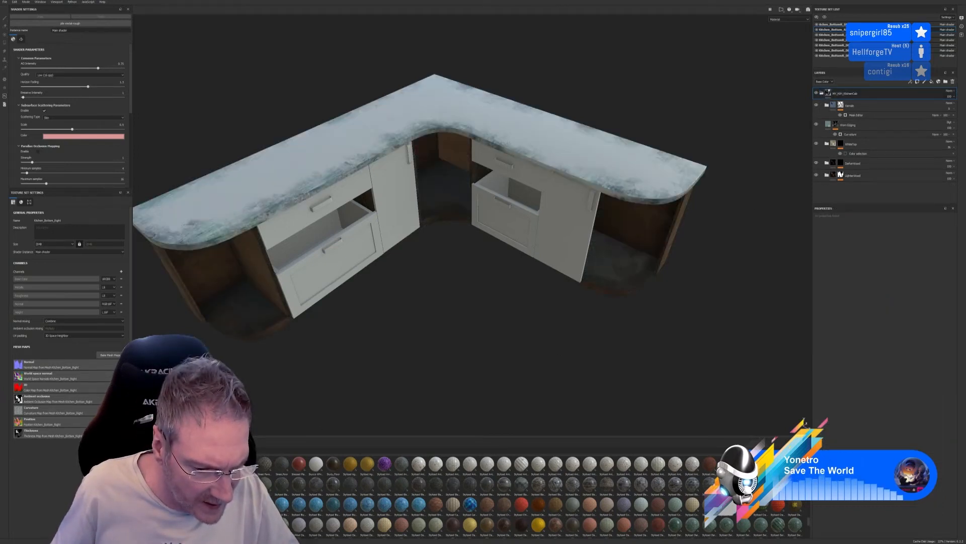
Try a stylized blue marble fill layer on the base unit at a larger UV scale, and delete it
mouse_move(240, 487)
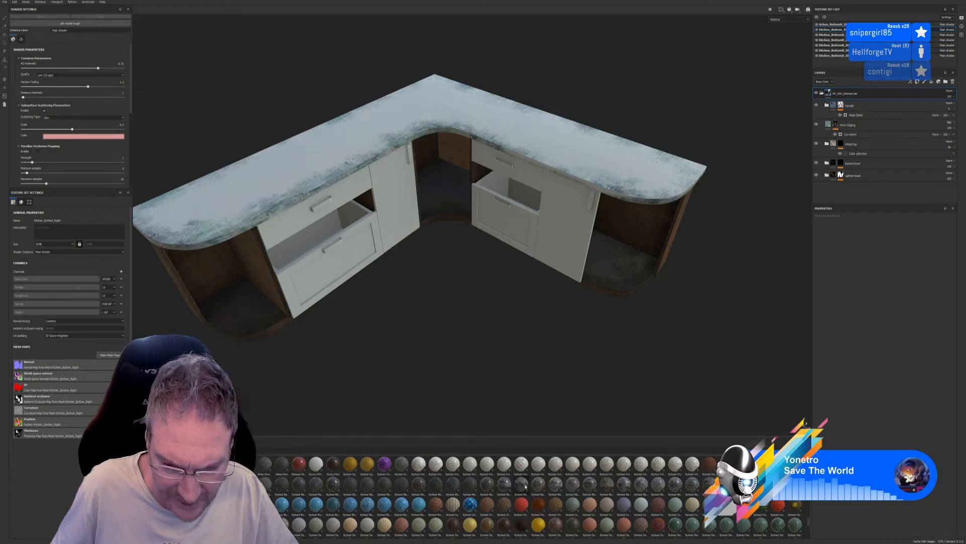
mouse_move(525, 486)
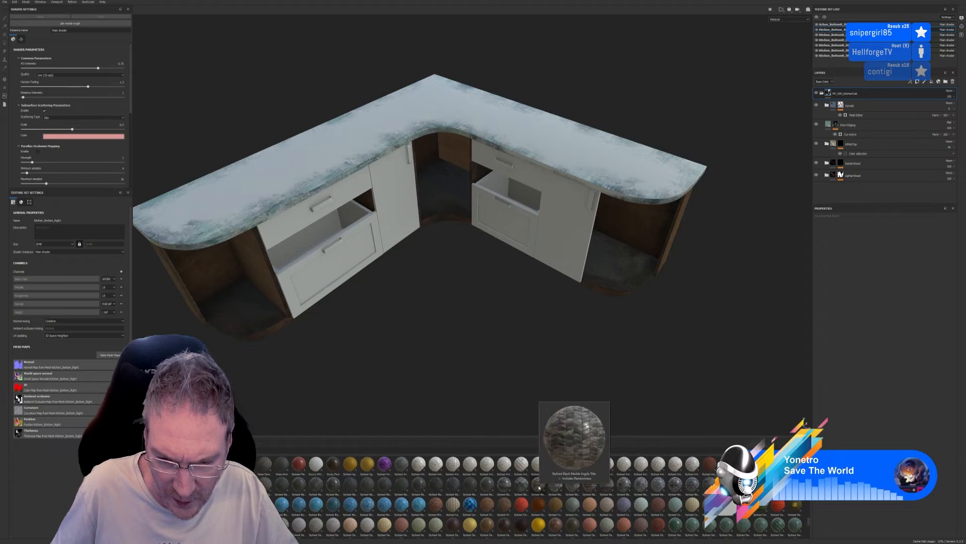
mouse_move(659, 490)
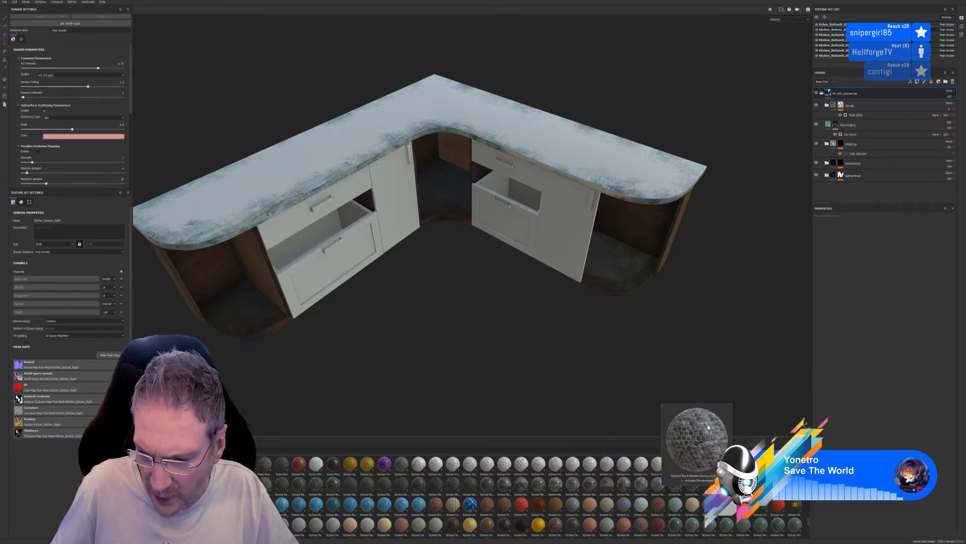
mouse_move(622, 490)
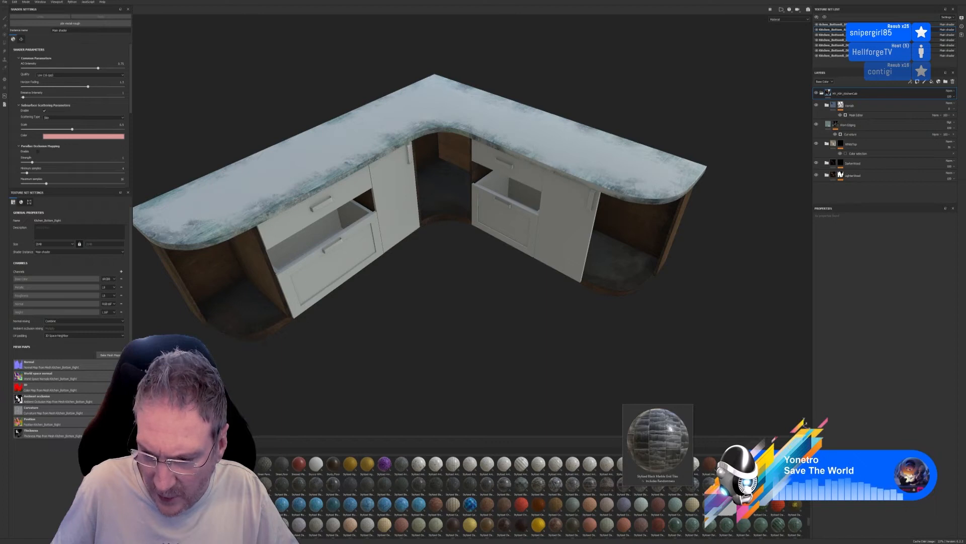
mouse_move(777, 488)
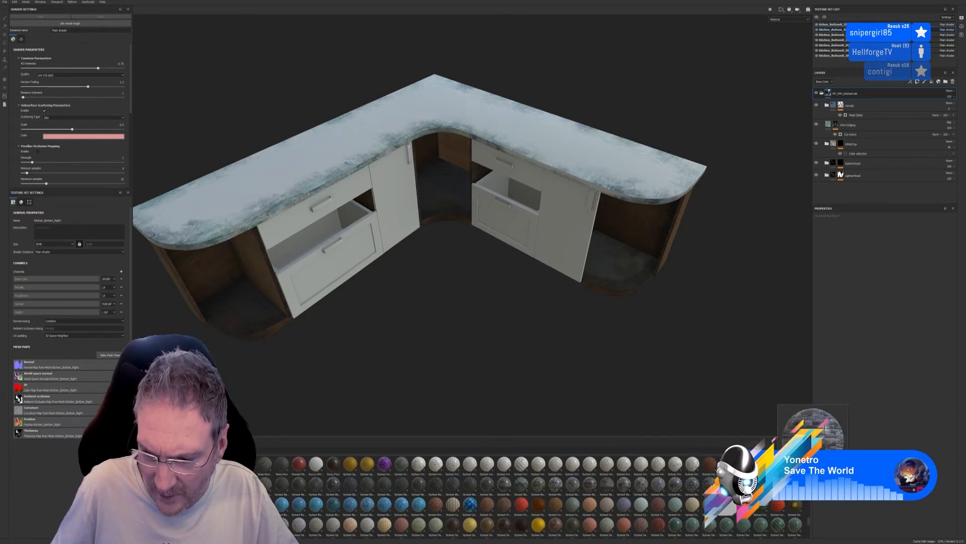
left_click_drag(791, 487, 655, 186)
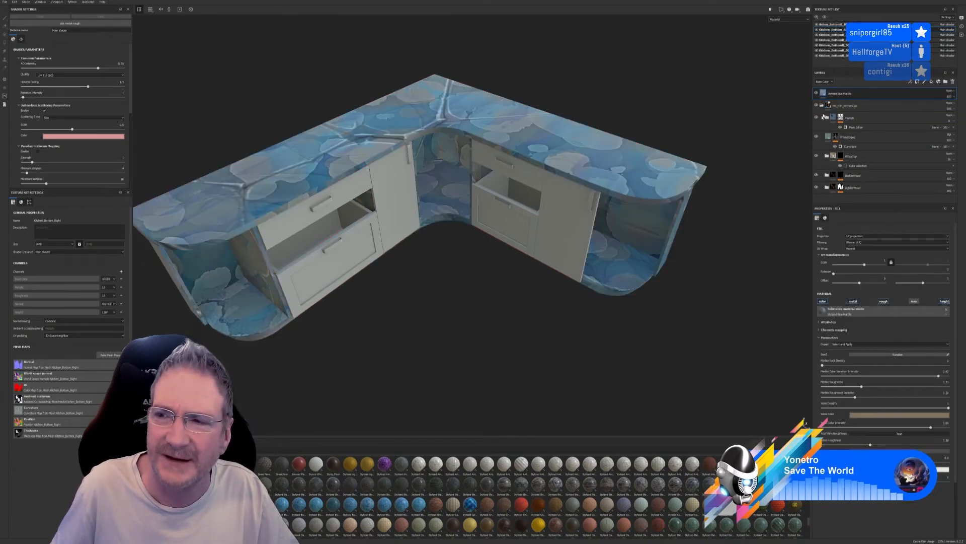
left_click_drag(864, 264, 872, 264)
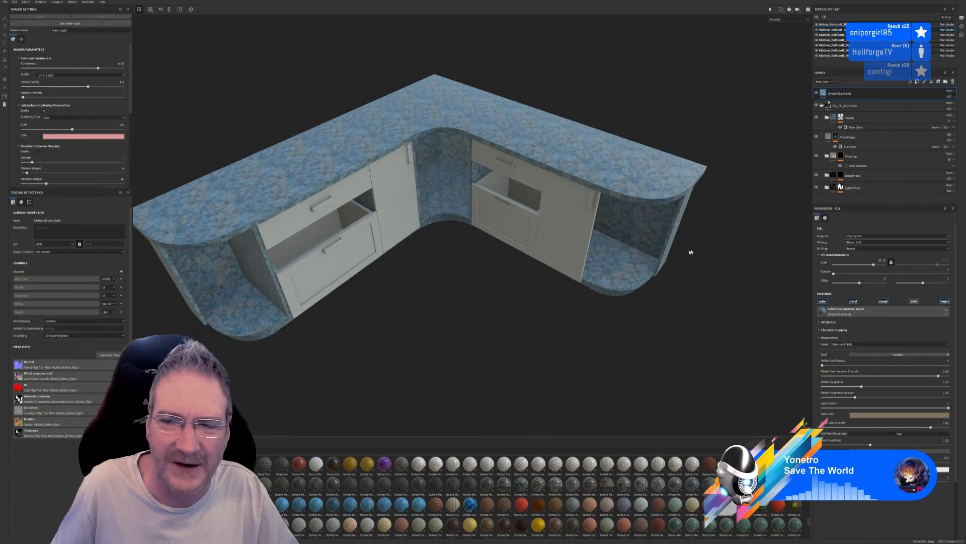
left_click_drag(557, 335, 503, 323, "alt")
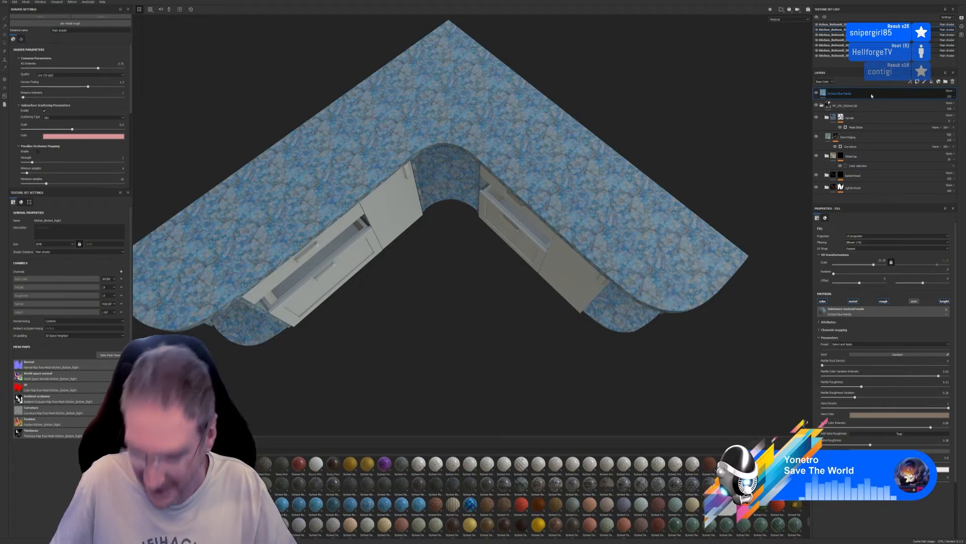
key("Delete")
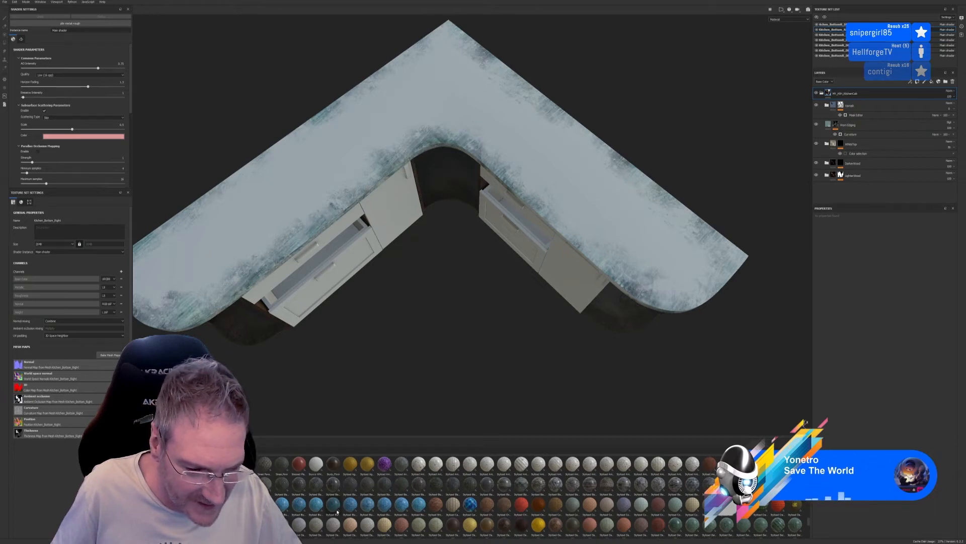
Try a stylized carved crystal fill layer on the base unit with an increased UV scale, and delete it
mouse_move(336, 511)
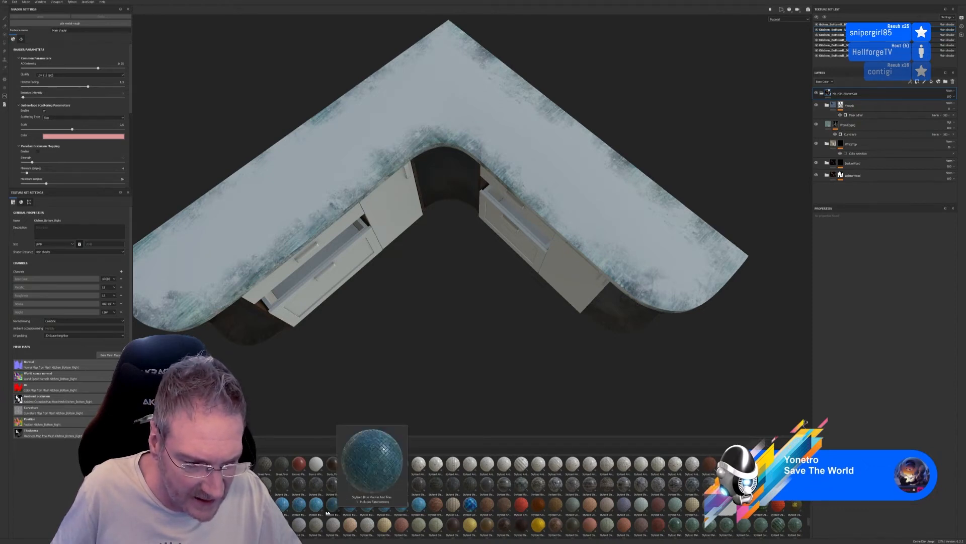
mouse_move(288, 508)
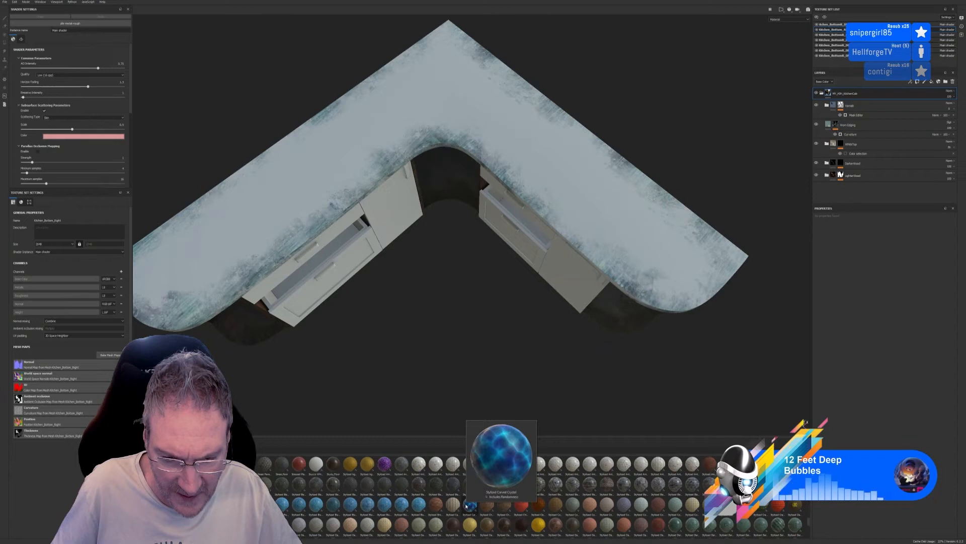
left_click_drag(466, 505, 692, 246)
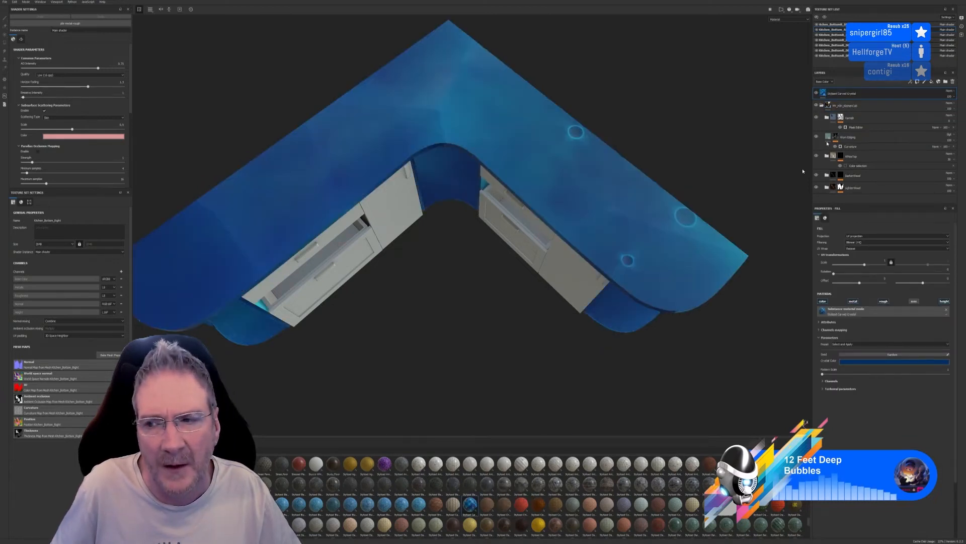
left_click(870, 262)
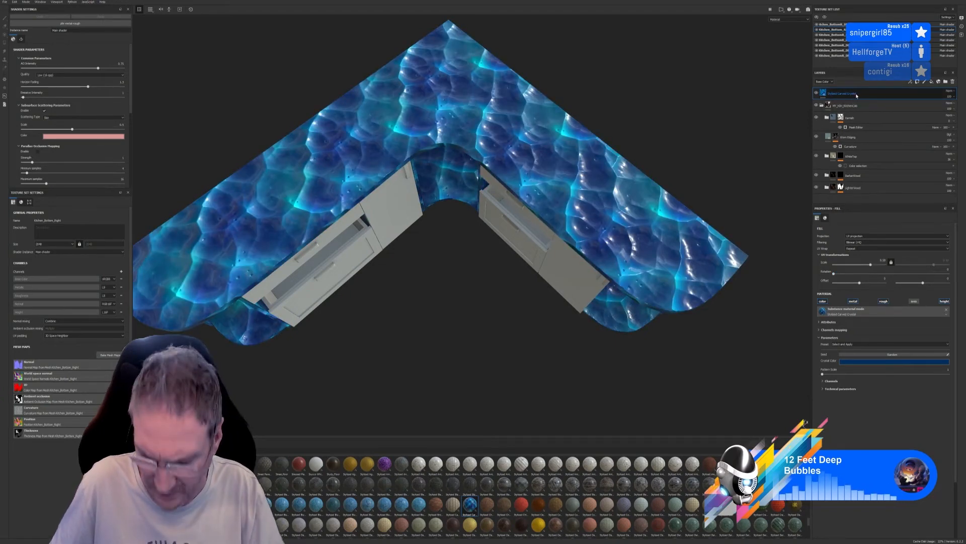
key("Delete")
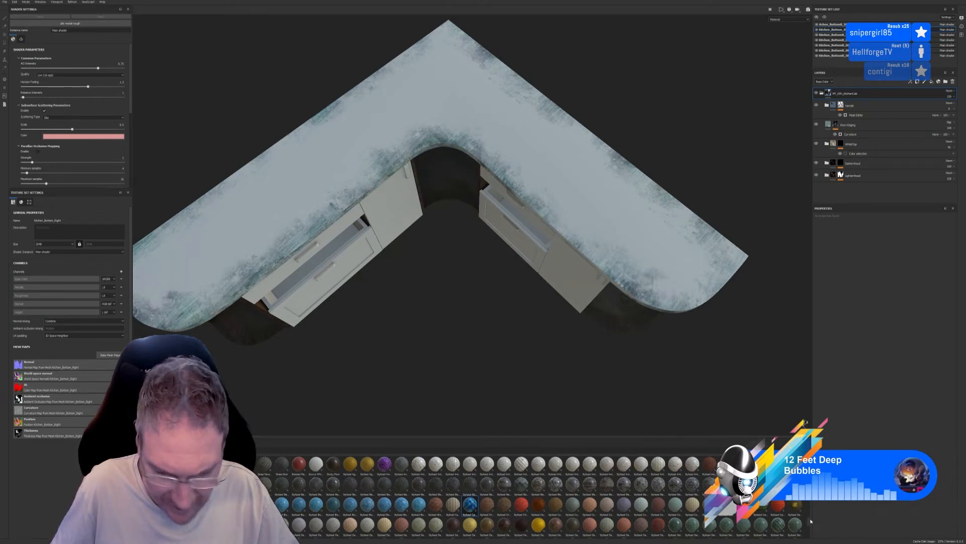
Try a stylized dark green marble fill layer on the base unit at a larger UV scale, and delete it
scroll(675, 500, "down", 2)
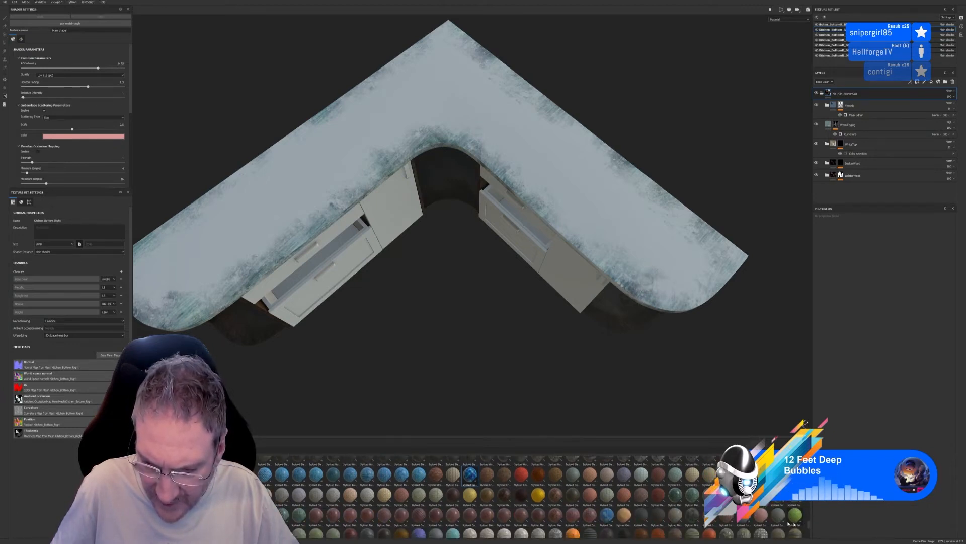
mouse_move(675, 500)
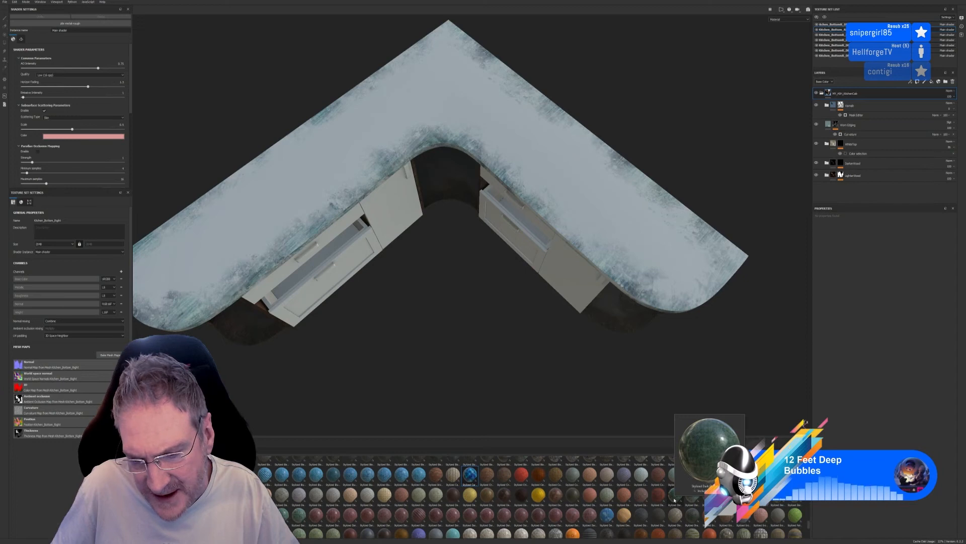
left_click_drag(674, 500, 660, 270)
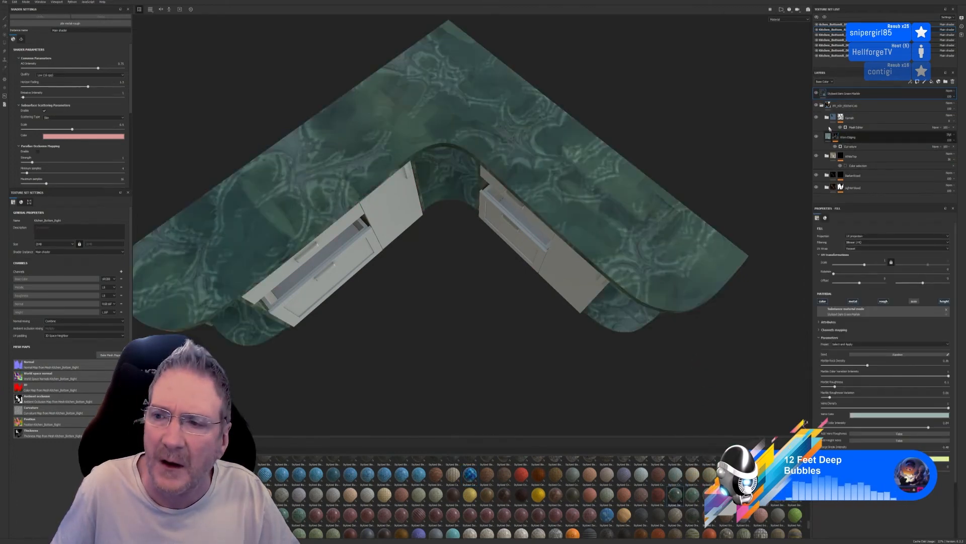
left_click_drag(864, 264, 872, 266)
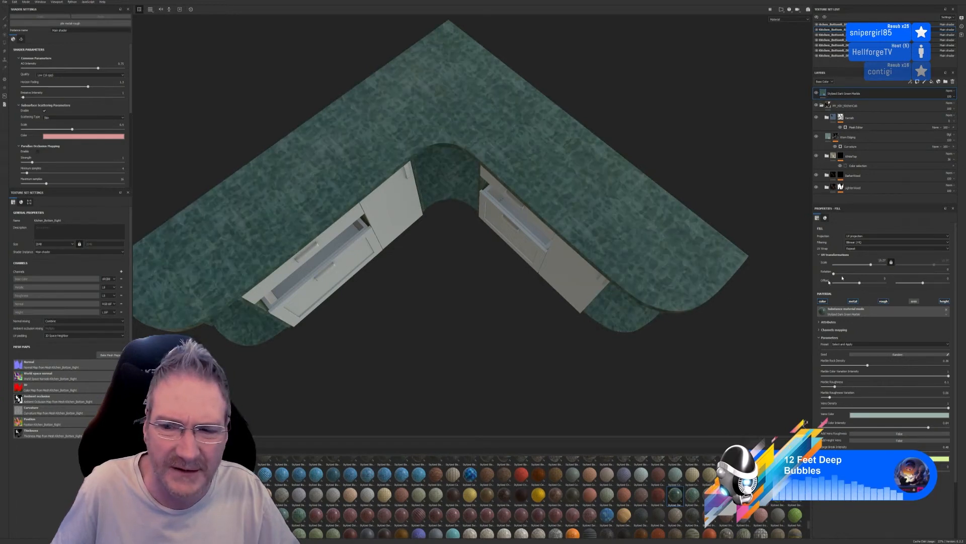
scroll(654, 330, "up", 5)
left_click_drag(633, 318, 643, 292, "alt")
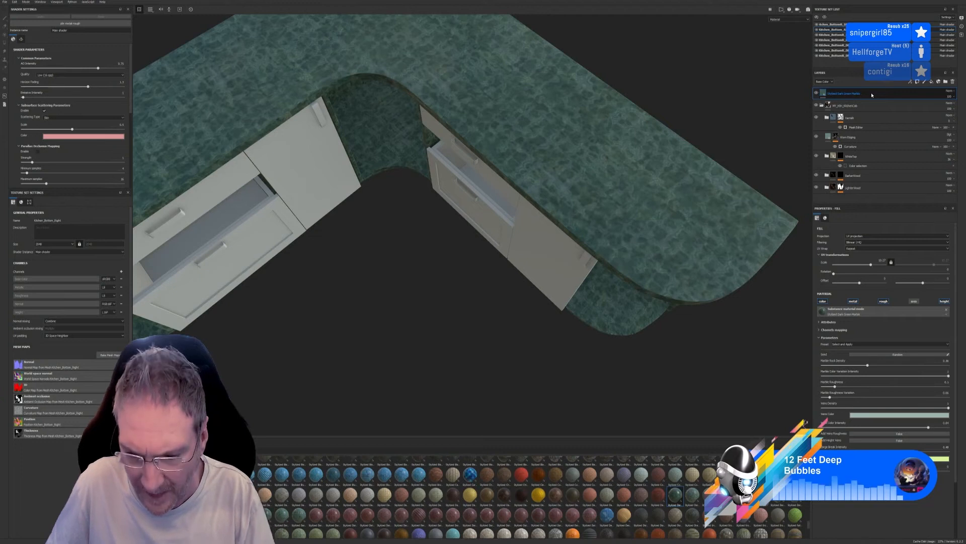
key("Delete")
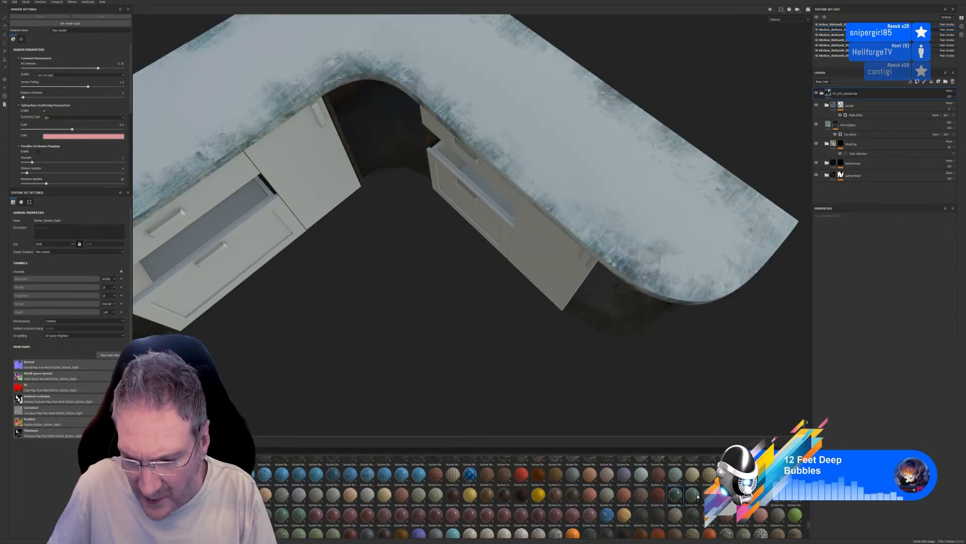
Look through the rest of the material library for another marble suited to the worktop
mouse_move(698, 496)
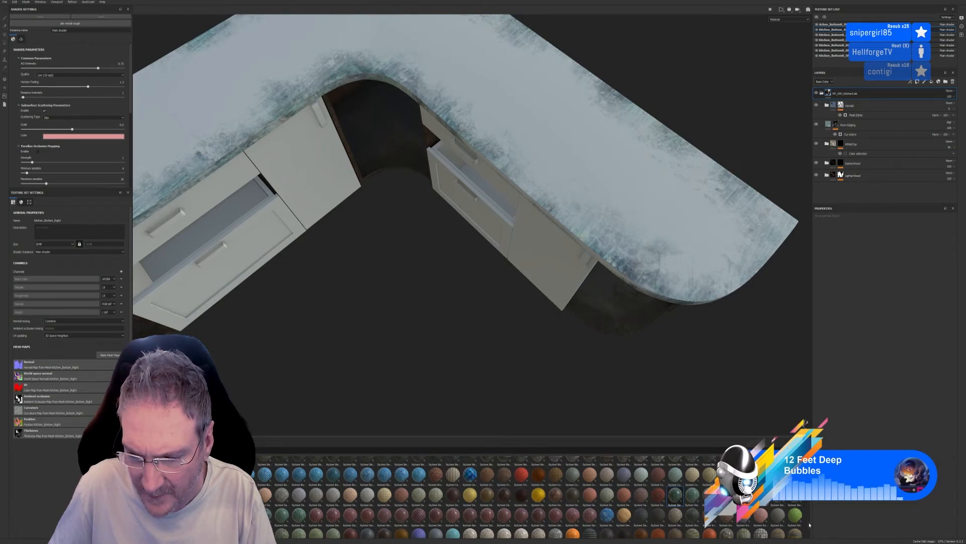
scroll(809, 525, "down", 2)
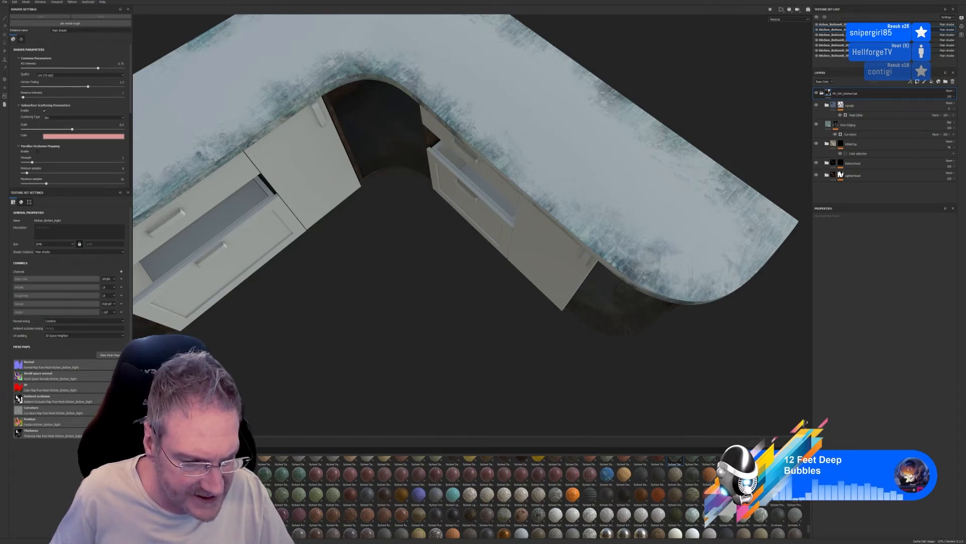
mouse_move(245, 479)
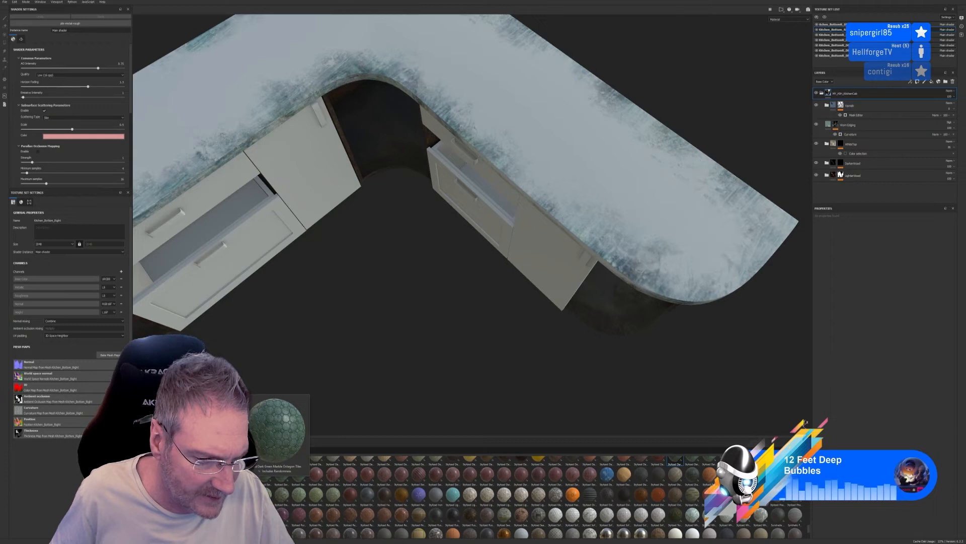
mouse_move(280, 483)
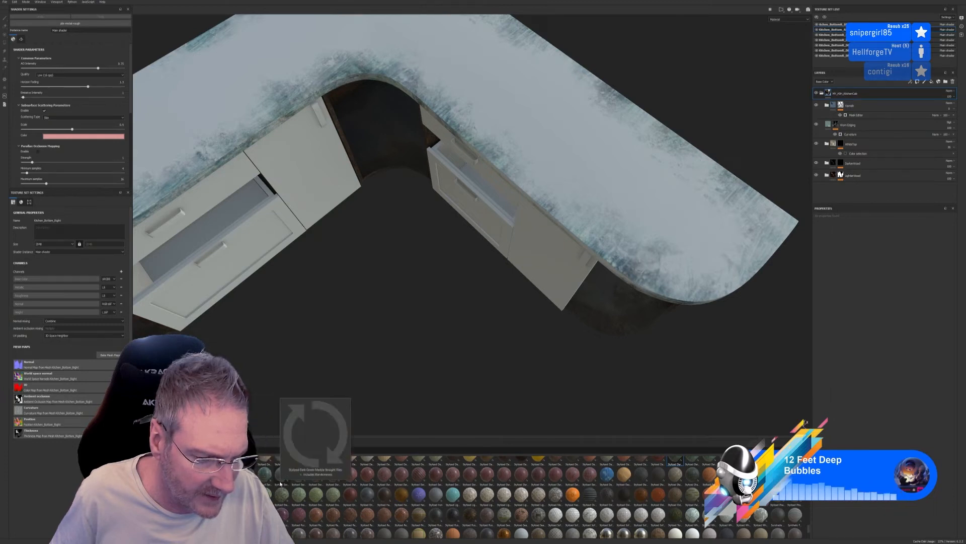
mouse_move(699, 519)
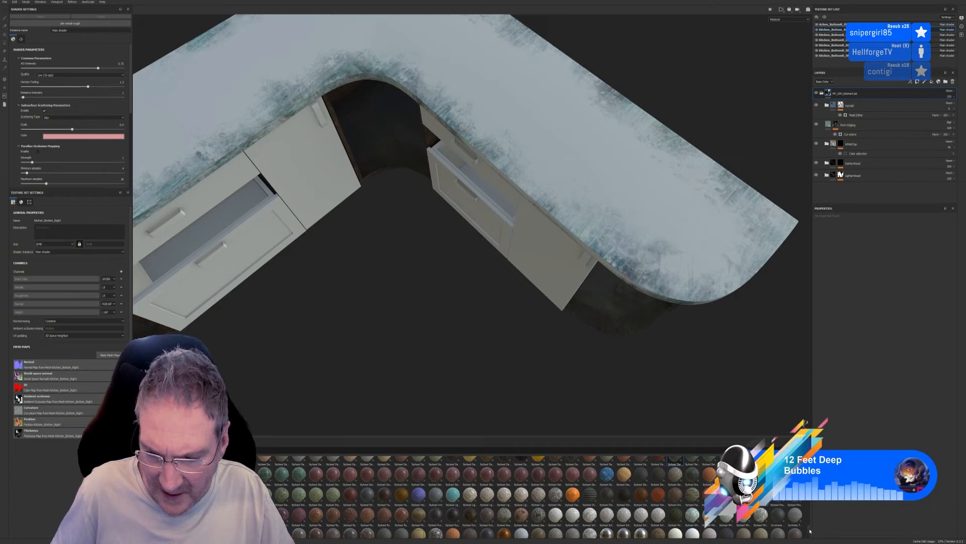
scroll(810, 530, "down", 2)
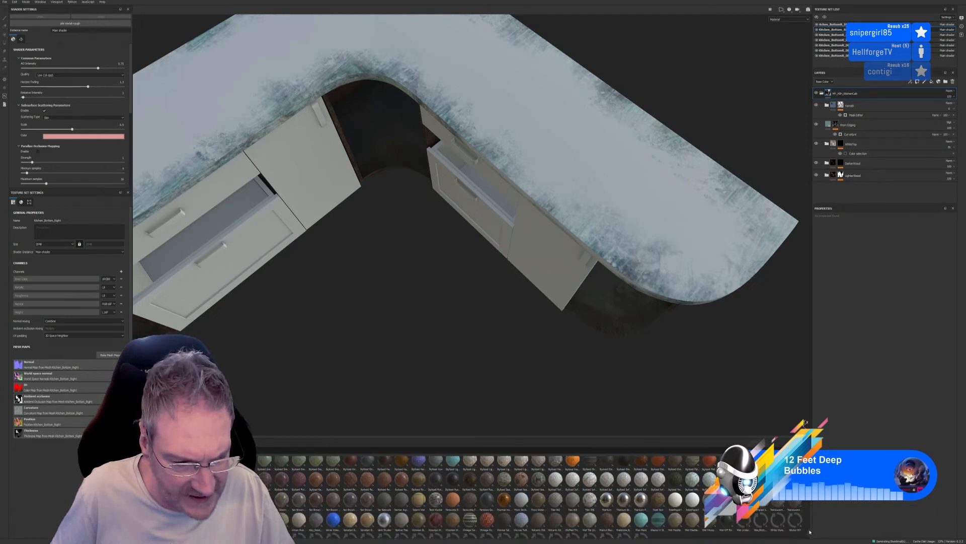
scroll(810, 530, "down", 1)
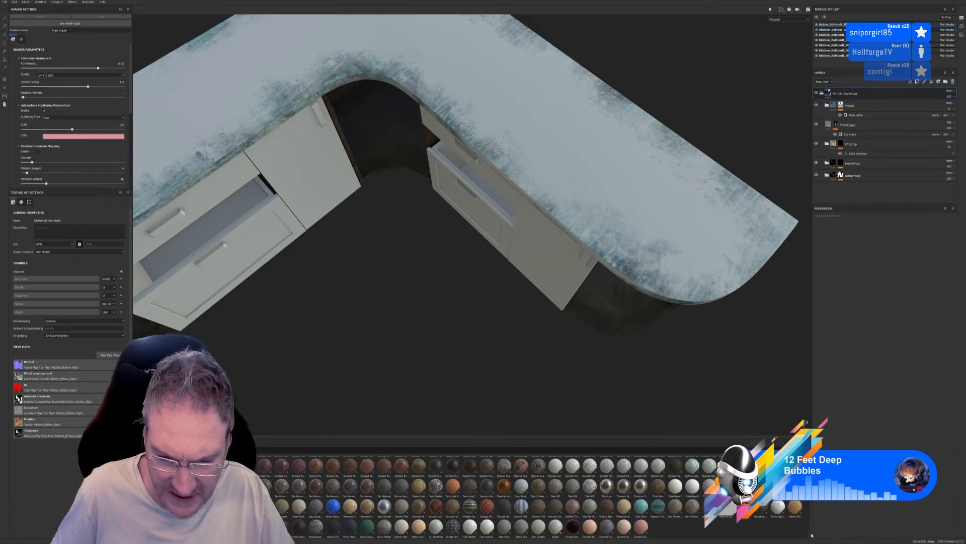
scroll(812, 528, "up", 4)
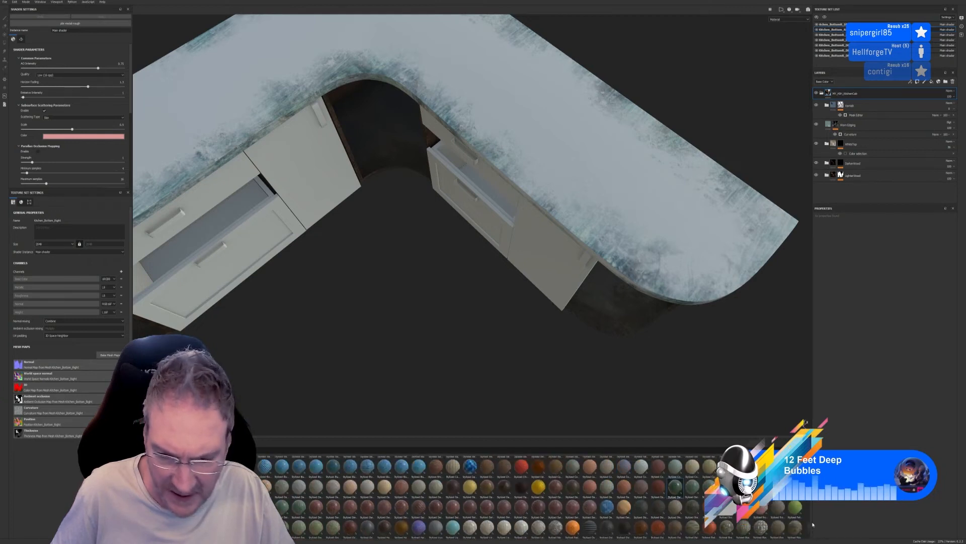
scroll(812, 524, "up", 8)
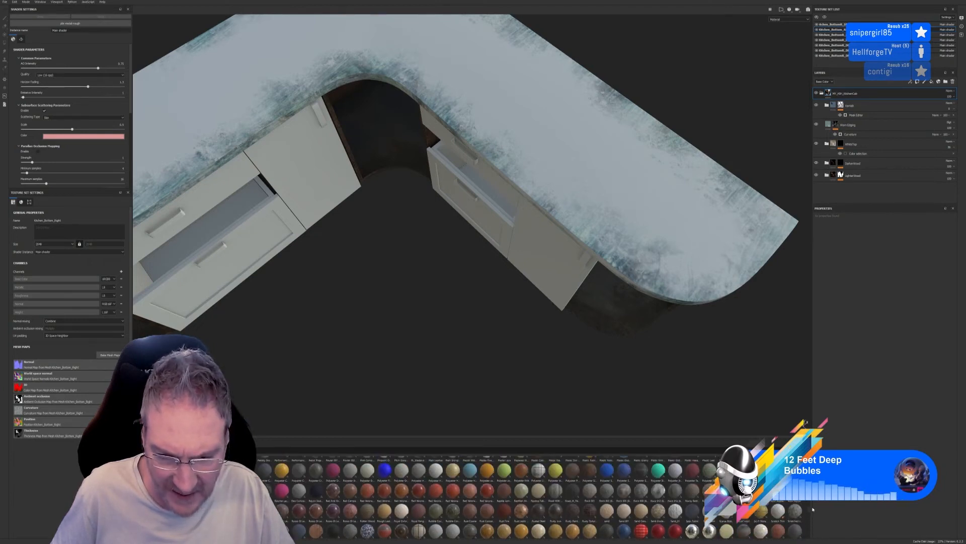
scroll(812, 509, "up", 4)
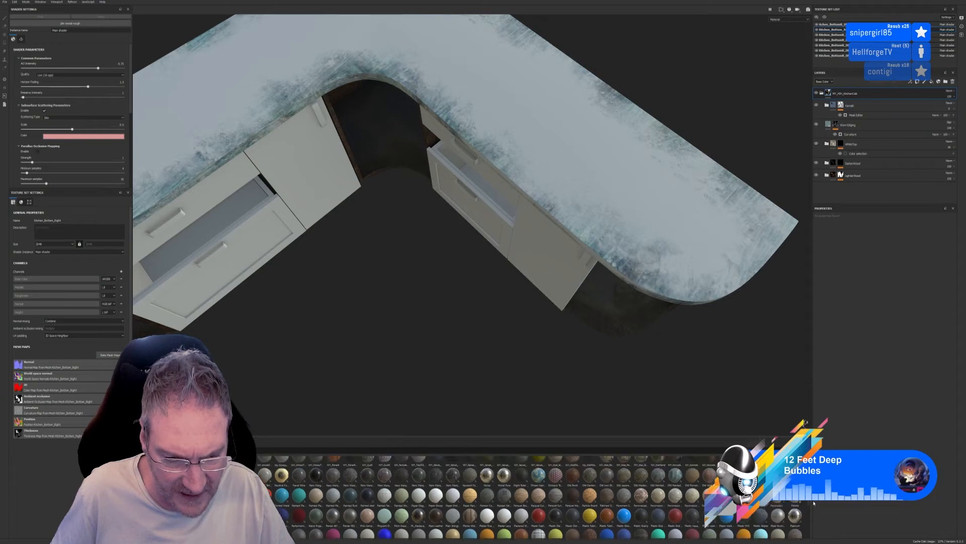
scroll(814, 502, "up", 2)
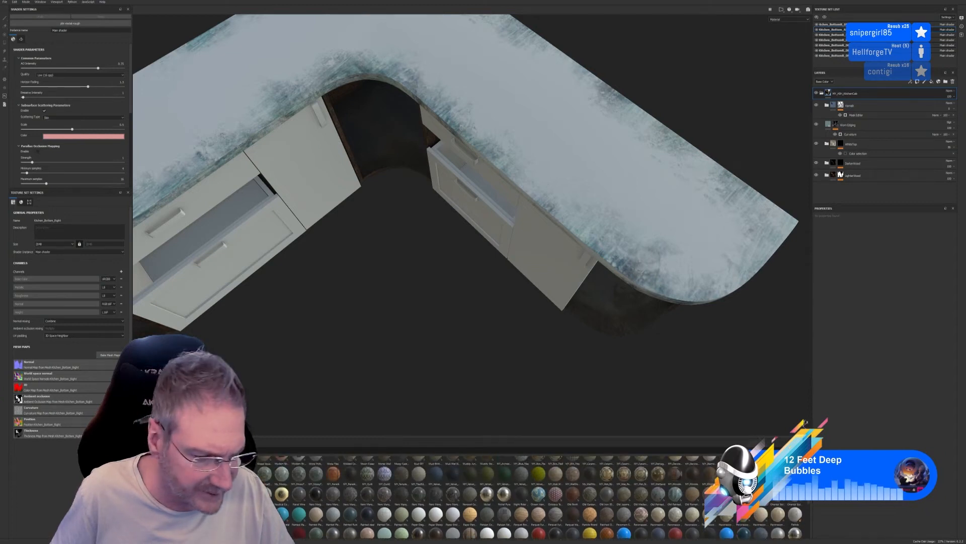
left_click_drag(811, 502, 812, 475)
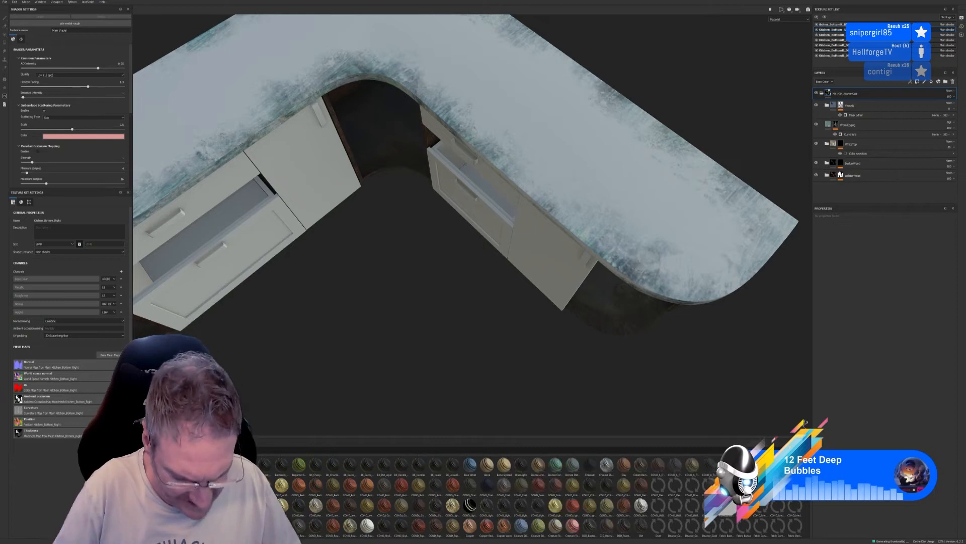
Filter the material library by "my" and add the custom marble top smart material to the base unit above the existing layers
type("my")
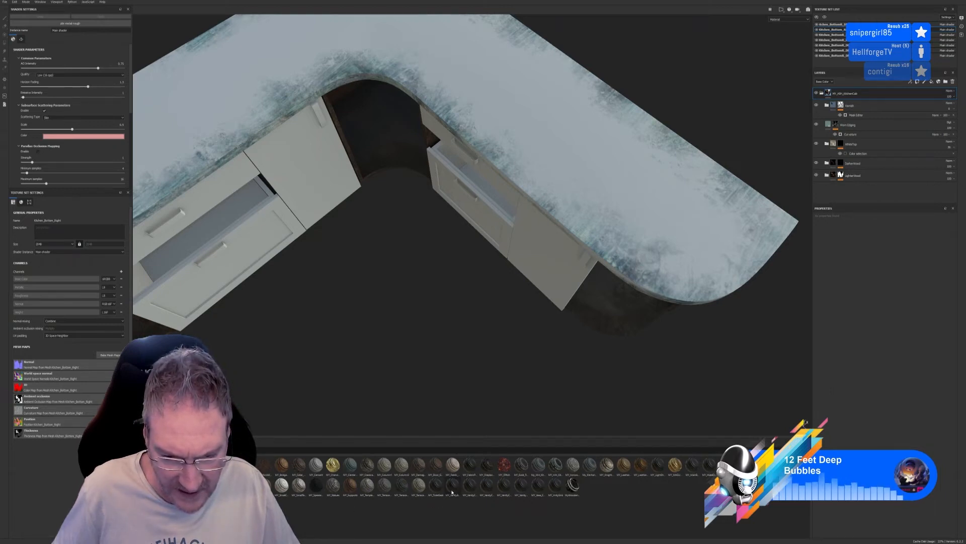
mouse_move(452, 491)
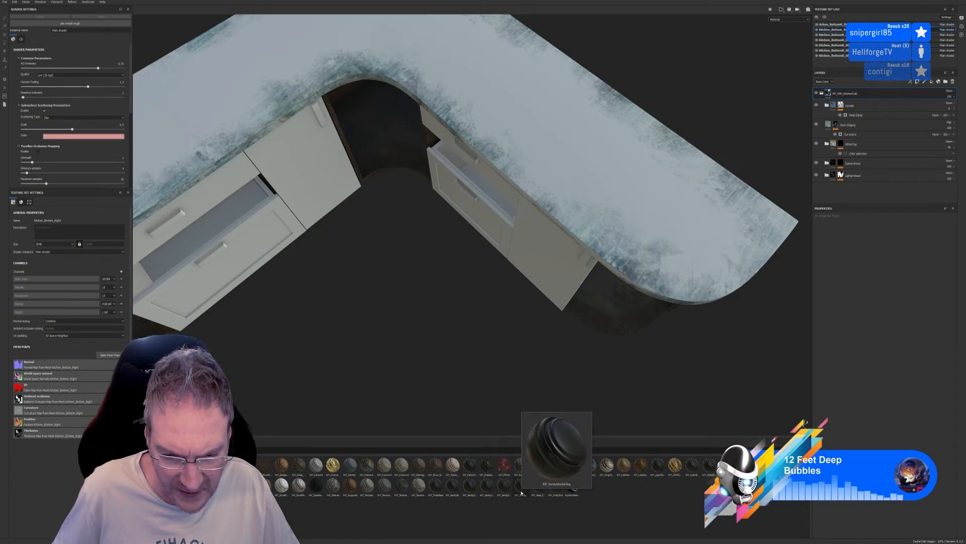
left_click_drag(521, 492, 685, 216)
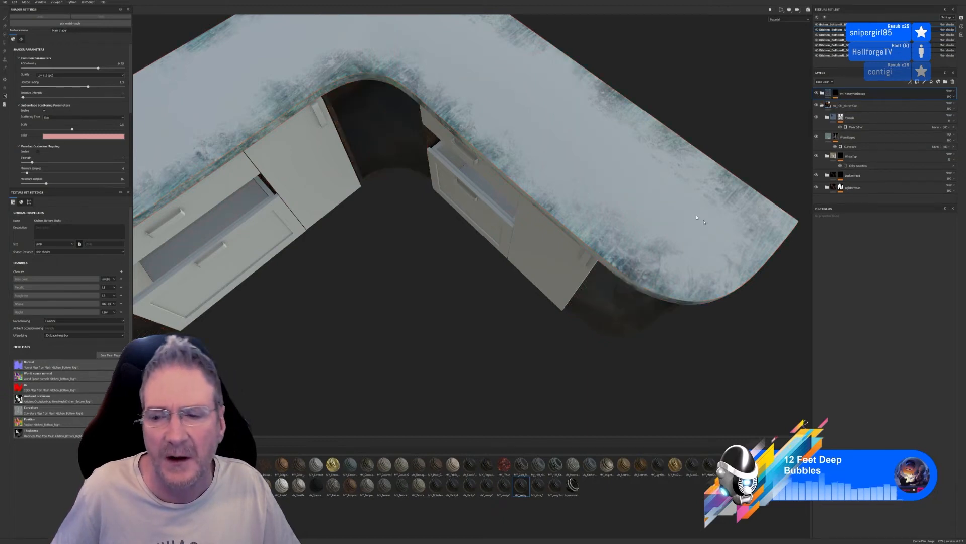
Set the marble top folder's colour selection mask to the worktop's ID colour so the marble covers only the worktop
left_click(836, 95)
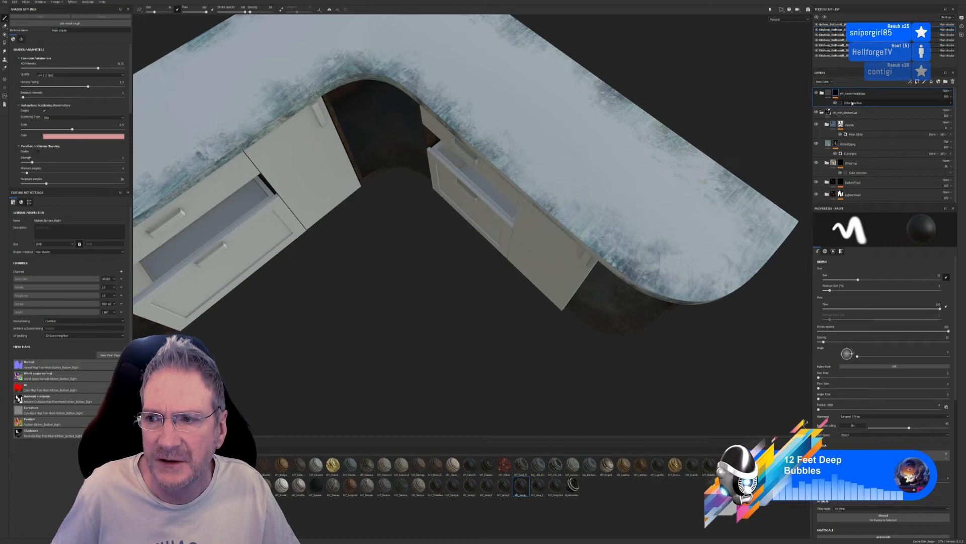
left_click(852, 102)
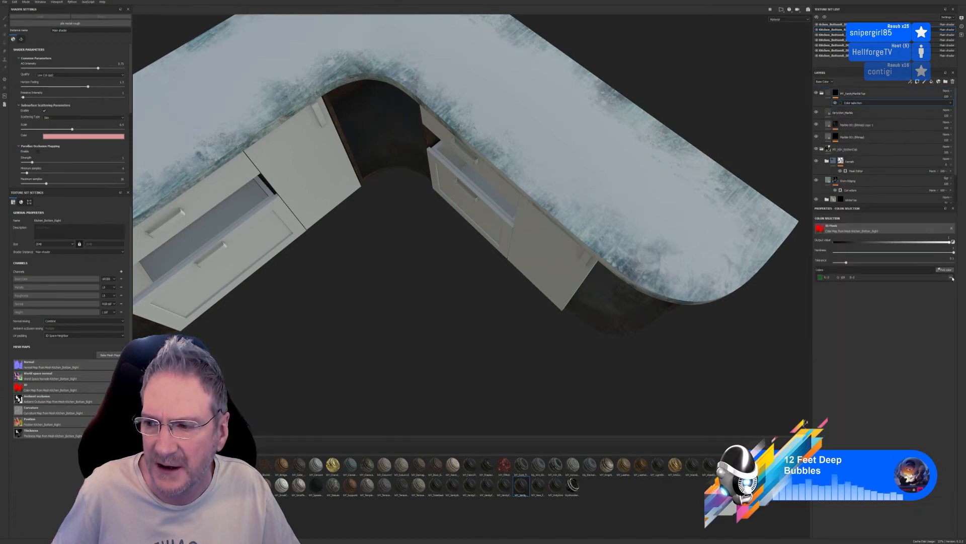
left_click(944, 269)
left_click(667, 233)
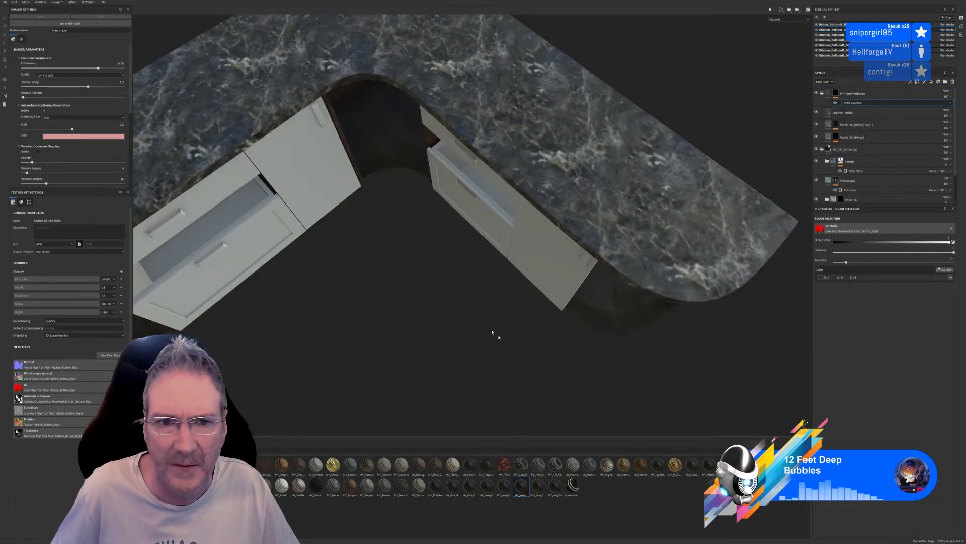
left_click_drag(492, 332, 463, 364, "alt")
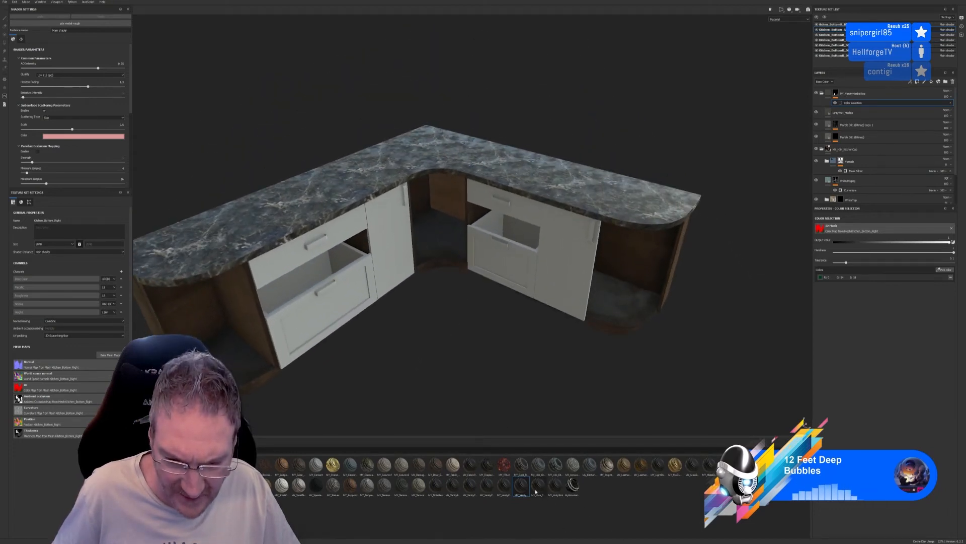
Browse the full material library and add a granite material as a fill layer above the marble top folder
mouse_move(536, 491)
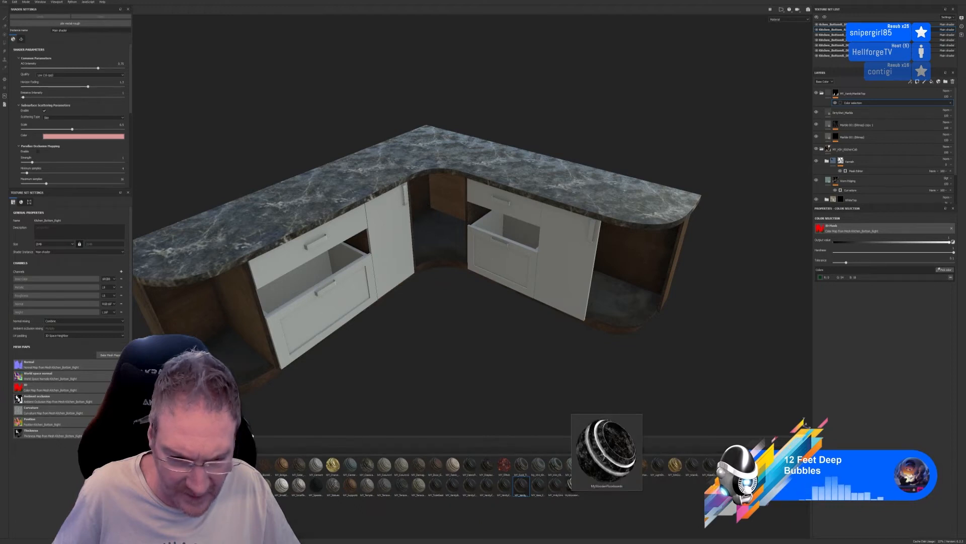
left_click(151, 509)
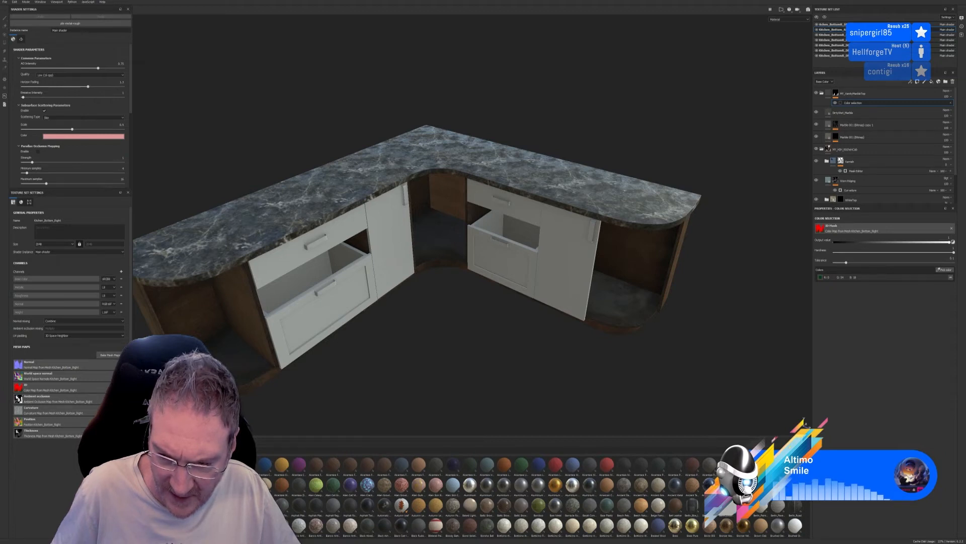
scroll(528, 493, "down", 3)
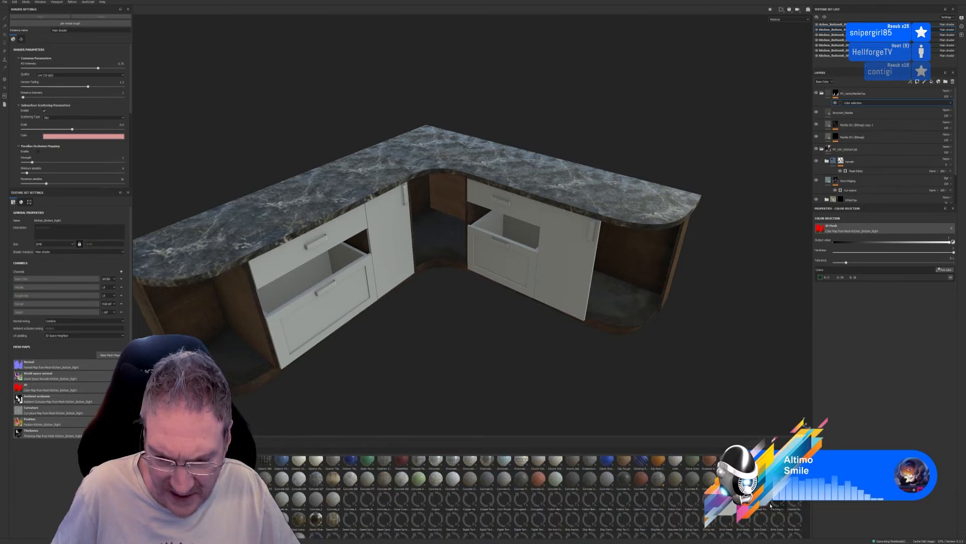
scroll(771, 505, "down", 3)
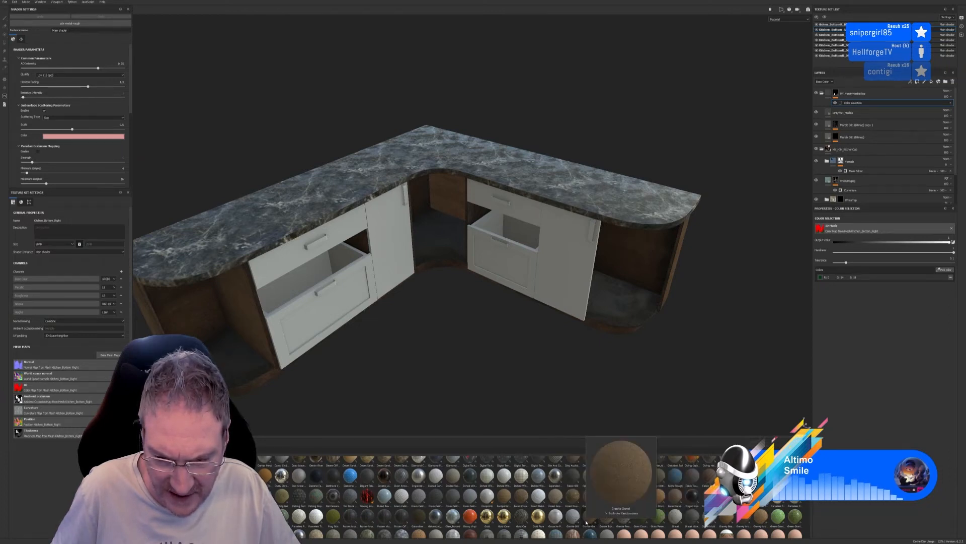
left_click_drag(579, 519, 625, 200)
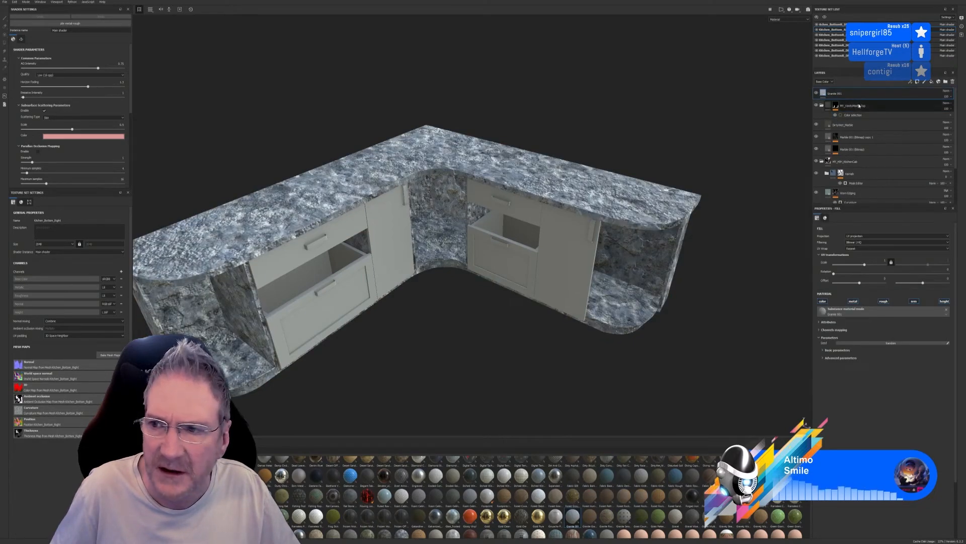
Increase the granite fill layer's UV scale and disable its height channel
left_click_drag(864, 265, 871, 266)
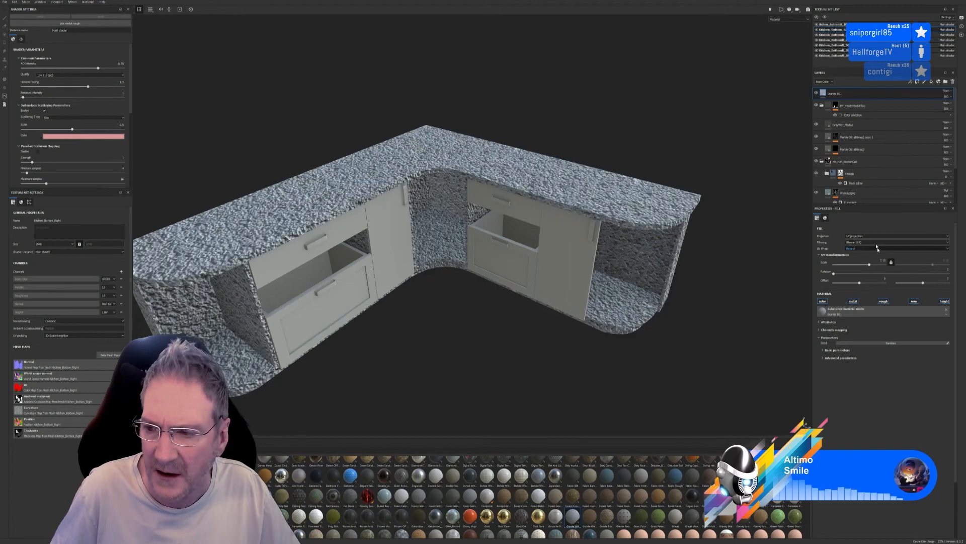
left_click(945, 301)
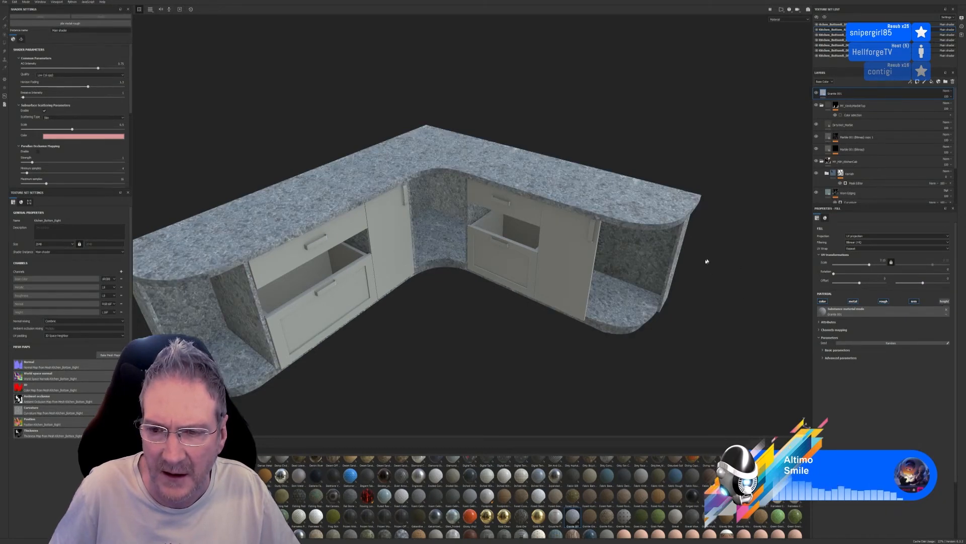
left_click_drag(708, 262, 645, 300, "alt")
scroll(637, 182, "up", 3)
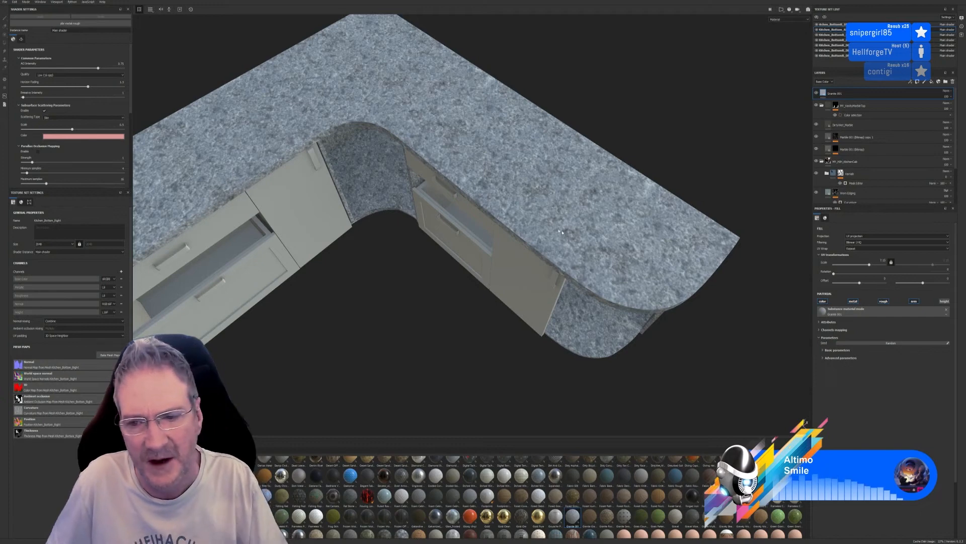
Compare the granite with the marble worktop by hiding the granite layer and showing it again
left_click(817, 93)
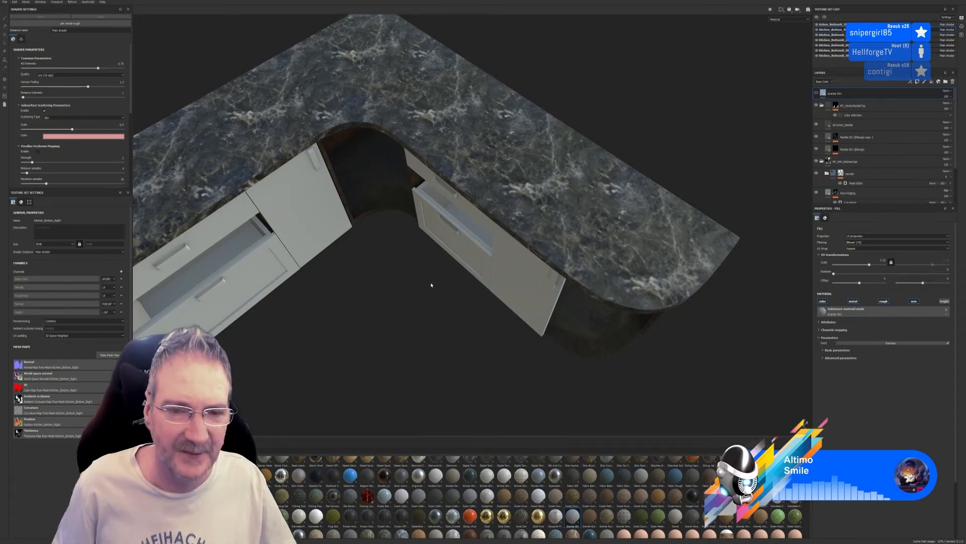
left_click_drag(430, 285, 429, 238, "alt")
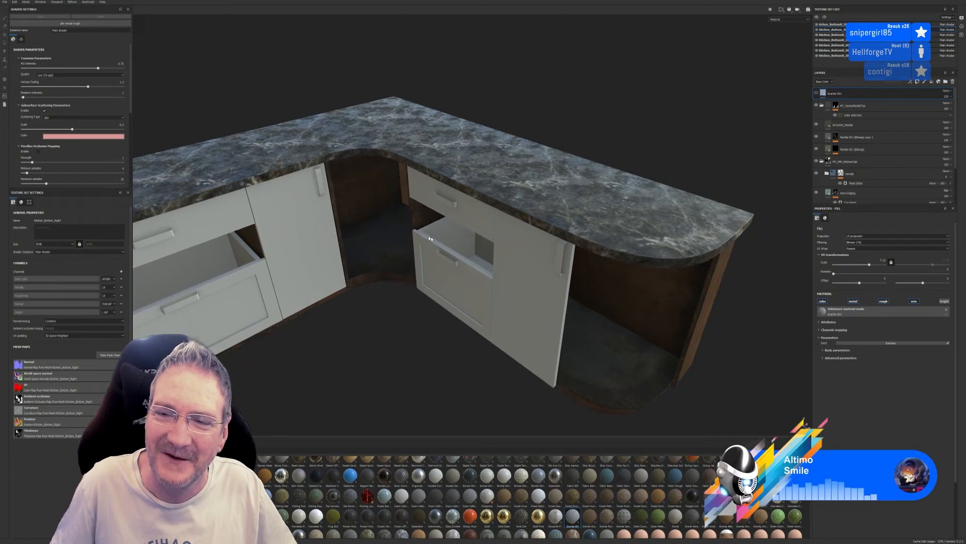
right_click_drag(430, 239, 688, 209, "alt")
left_click_drag(688, 209, 686, 222, "alt")
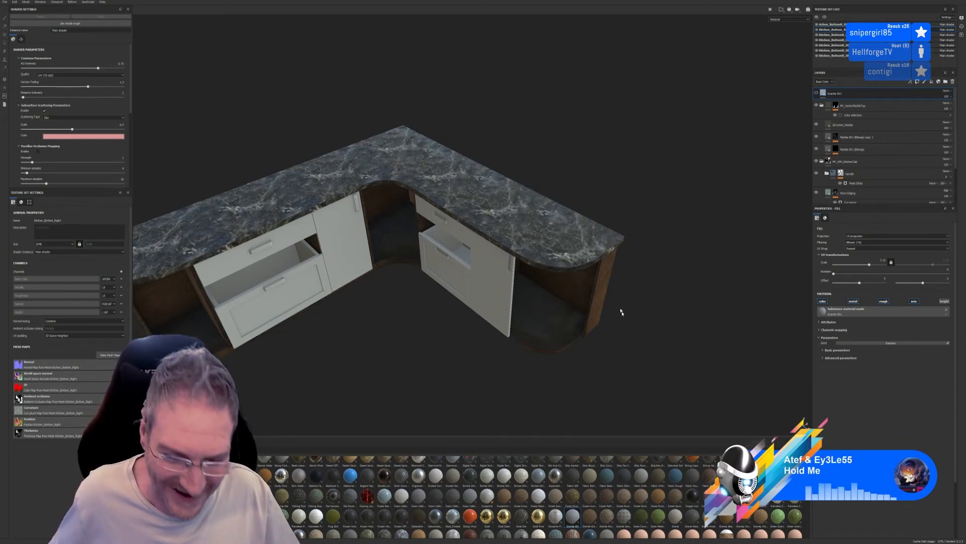
left_click(816, 93)
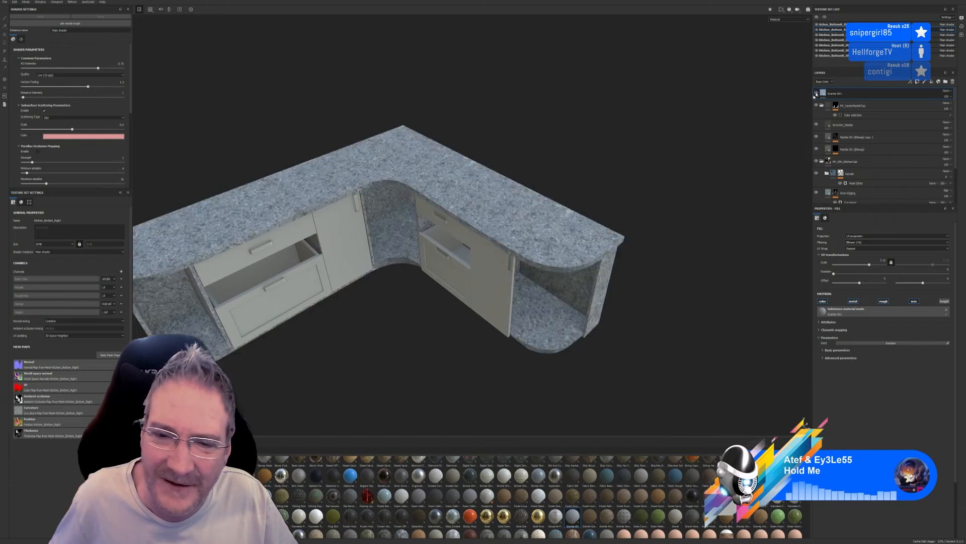
scroll(568, 228, "up", 2)
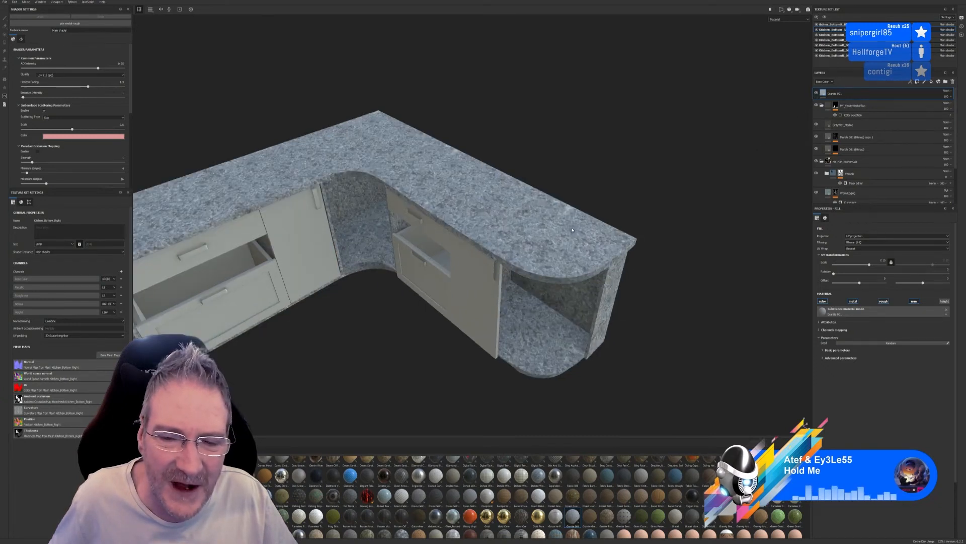
Change the granite layer's colour in its advanced parameters to a dark navy blue, and collapse the marble top folder
left_click(826, 358)
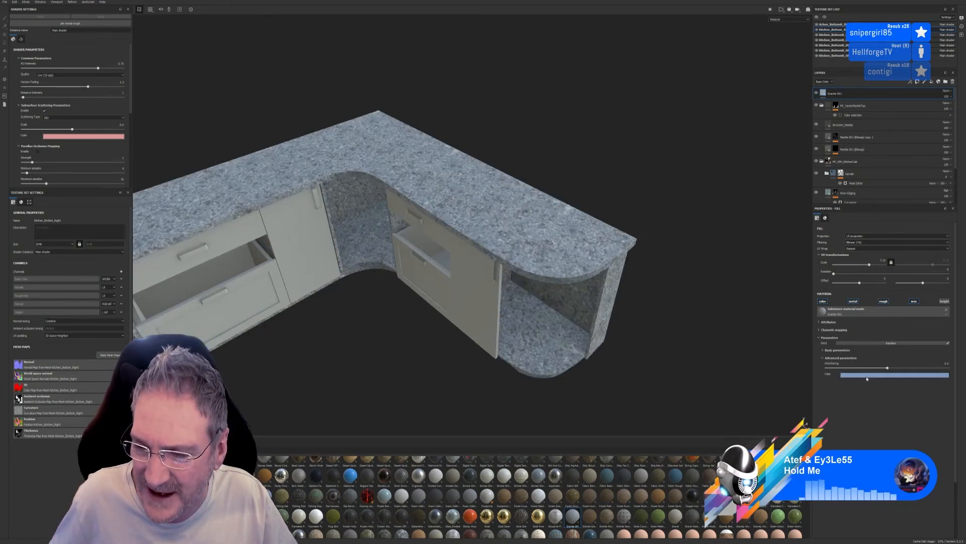
left_click(890, 374)
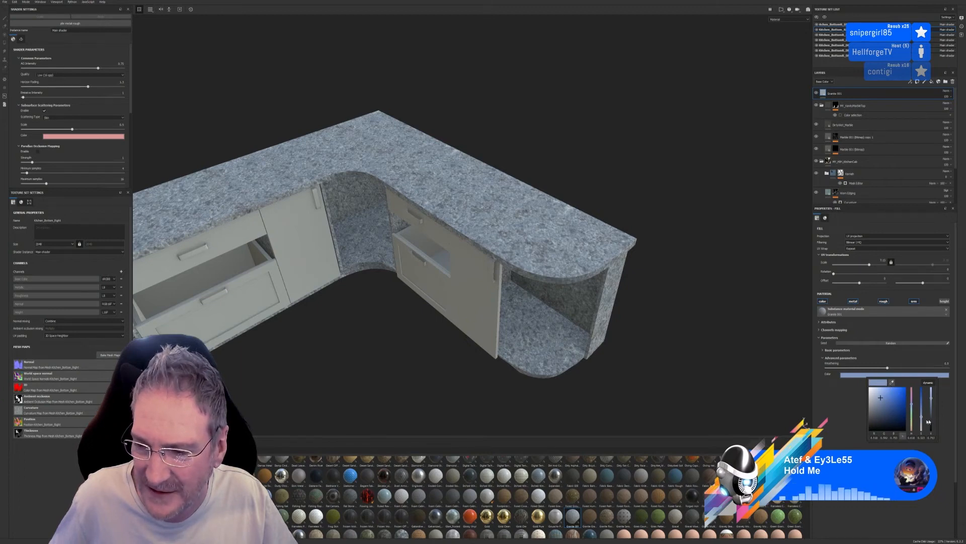
left_click(889, 423)
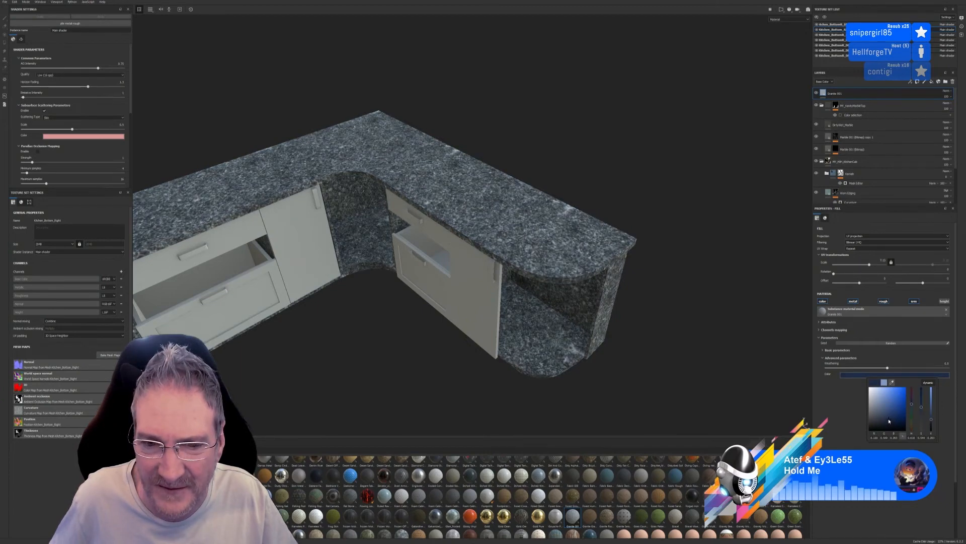
left_click(688, 347)
left_click_drag(686, 335, 490, 255, "alt")
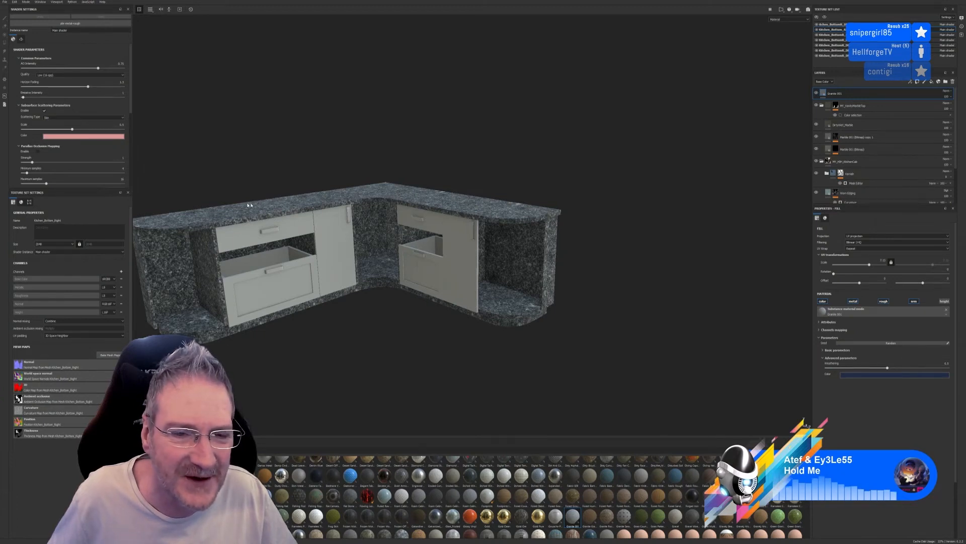
left_click_drag(540, 359, 494, 388, "alt")
scroll(523, 252, "up", 5)
scroll(522, 252, "up", 2)
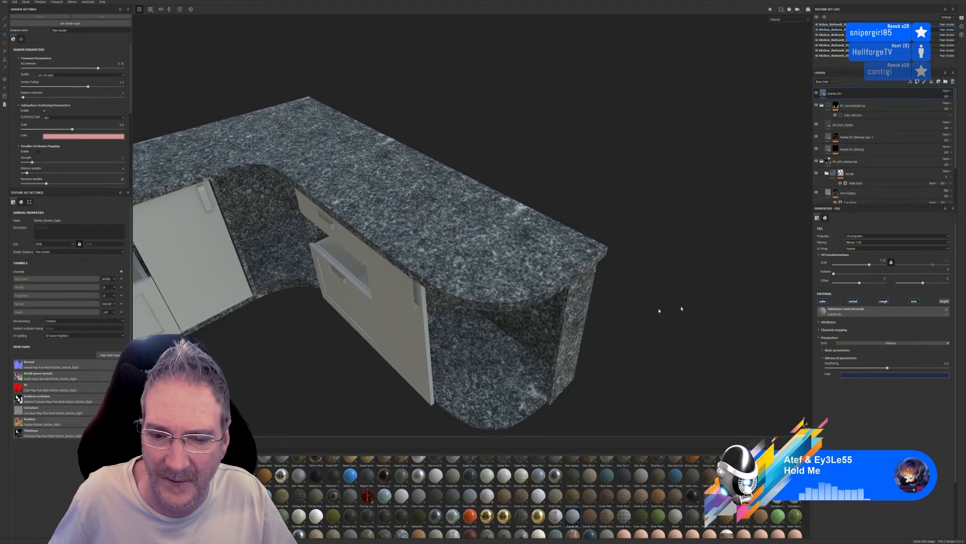
left_click_drag(659, 311, 611, 313, "alt")
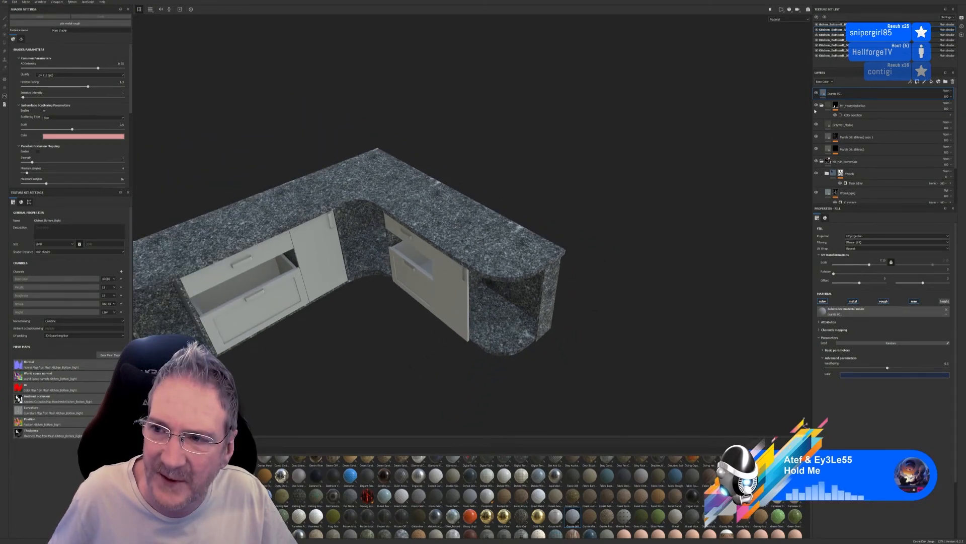
left_click(823, 105)
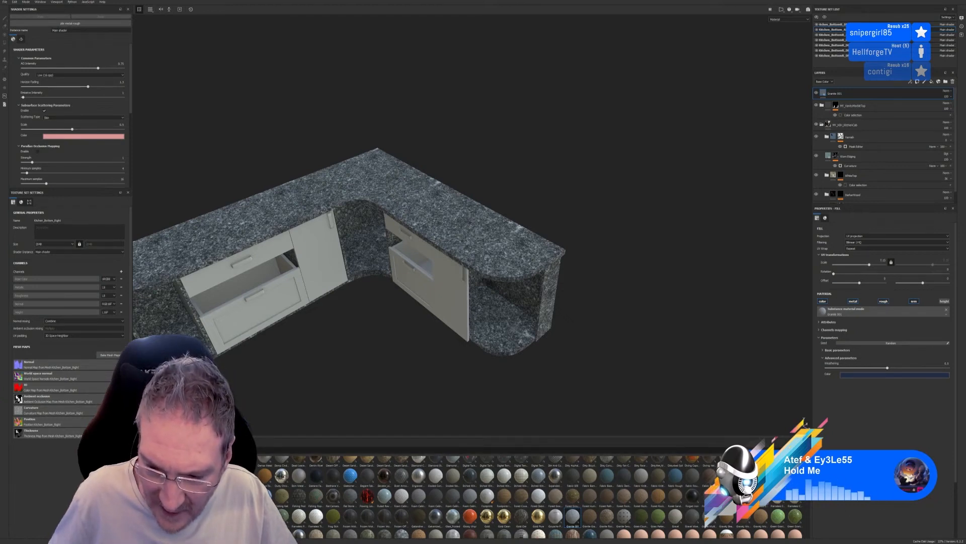
Search the material library for another stone, try a natural terrazzo fill layer on the base unit, and delete it
scroll(534, 496, "down", 1)
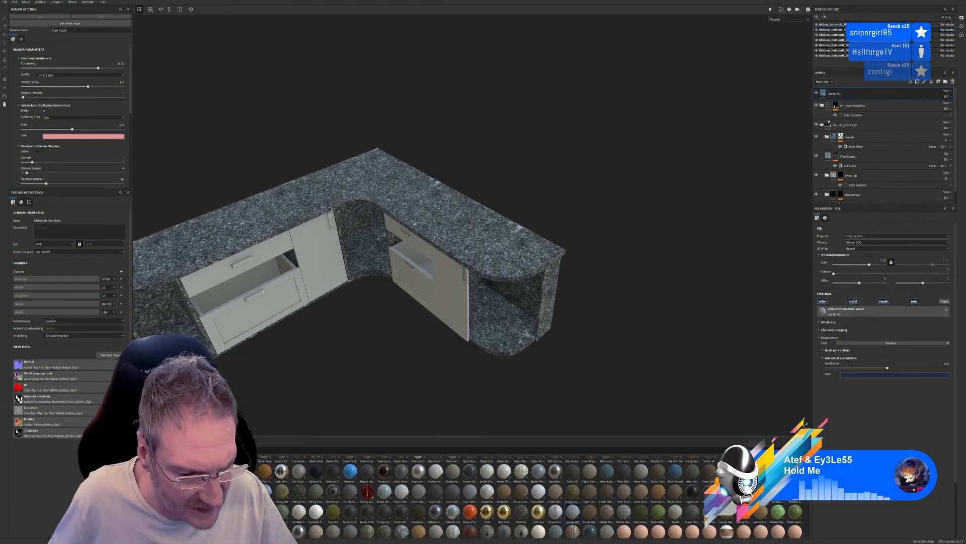
scroll(533, 496, "down", 4)
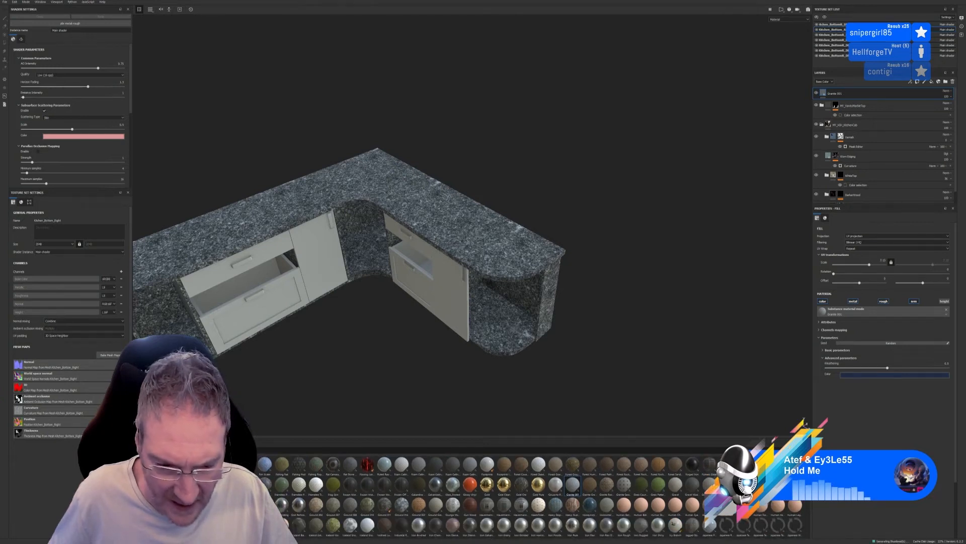
scroll(534, 496, "down", 2)
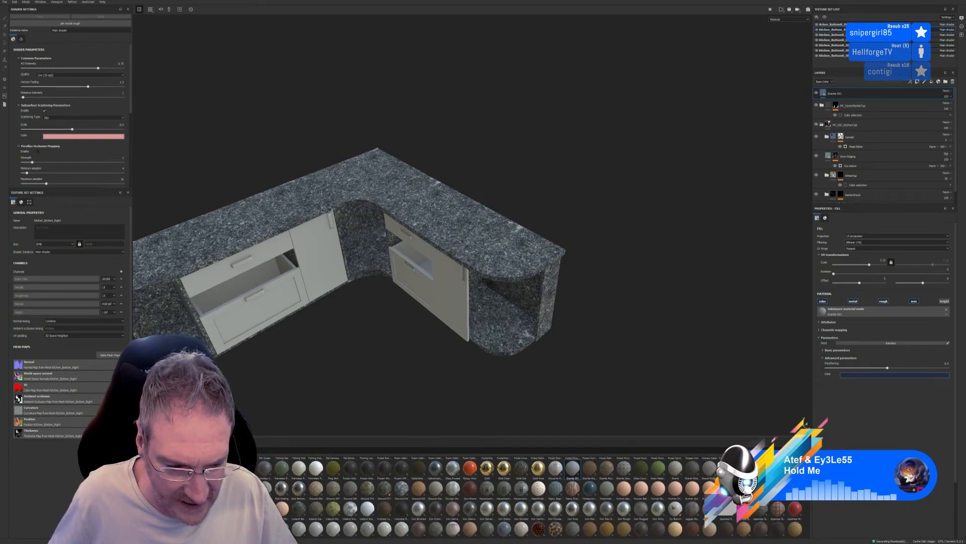
scroll(534, 496, "down", 3)
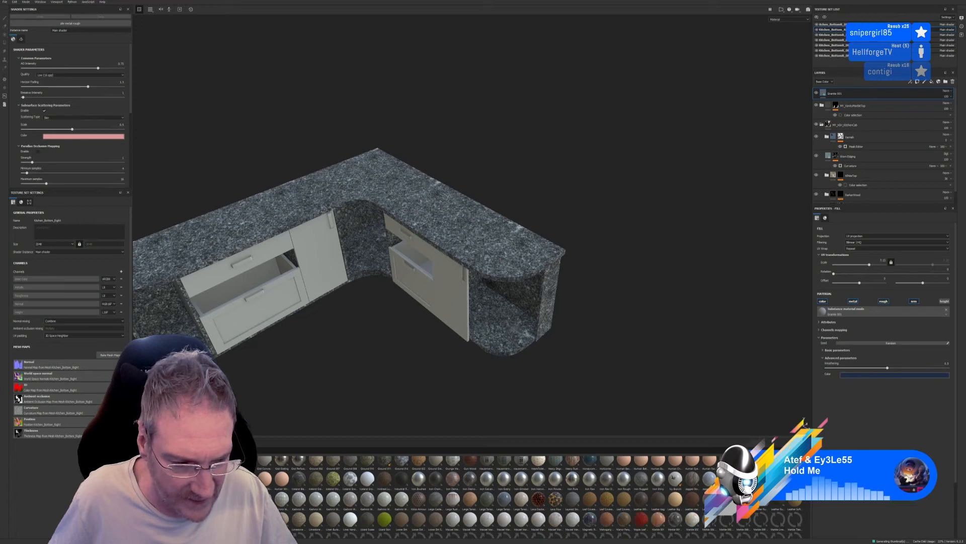
scroll(540, 495, "down", 2)
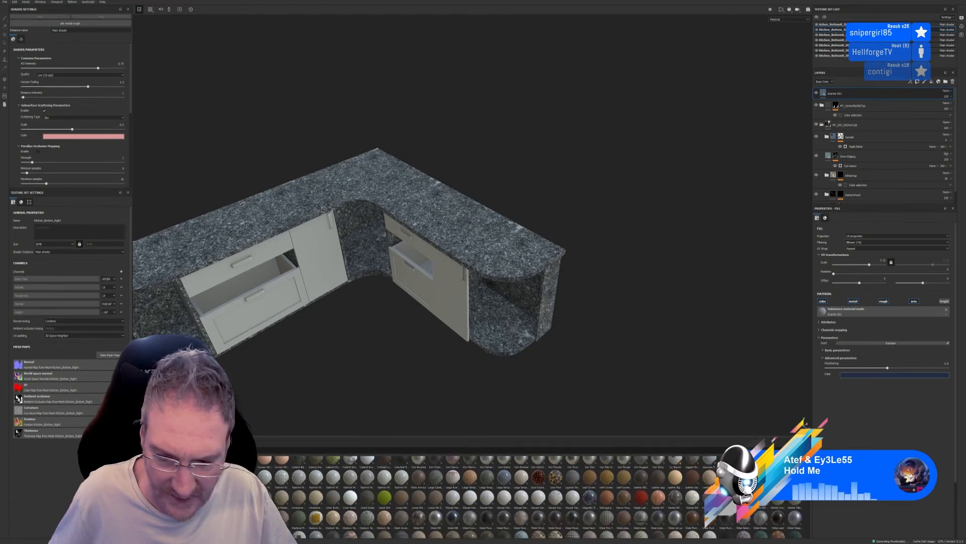
scroll(539, 496, "down", 1)
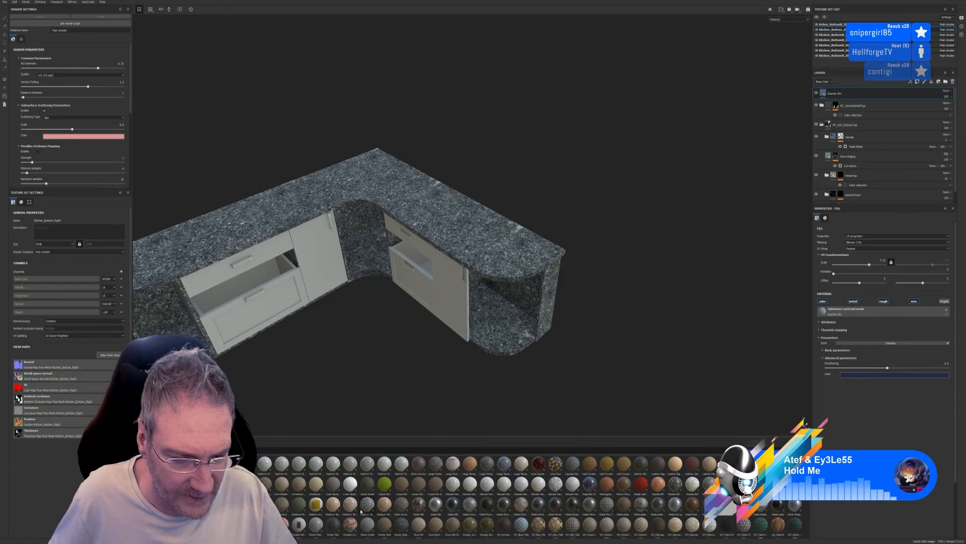
mouse_move(361, 512)
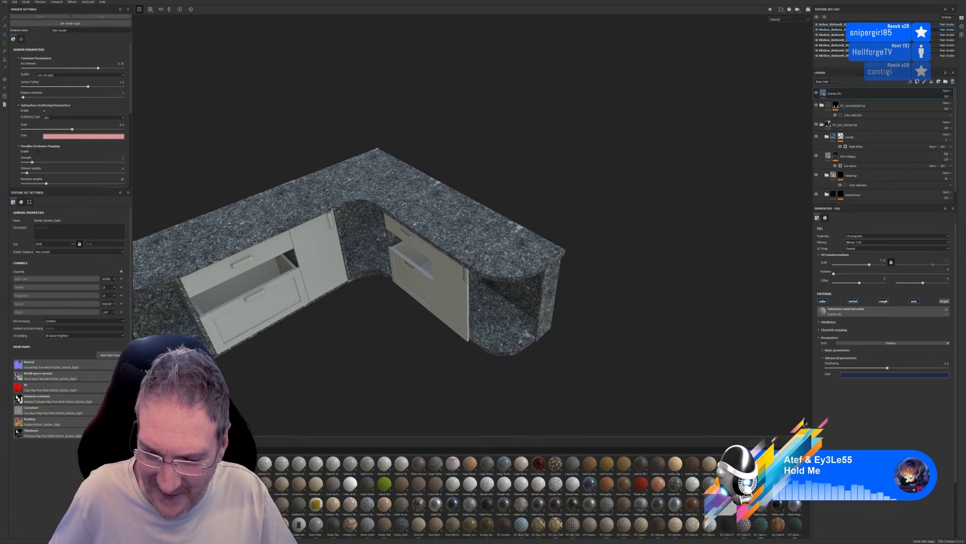
scroll(810, 501, "down", 2)
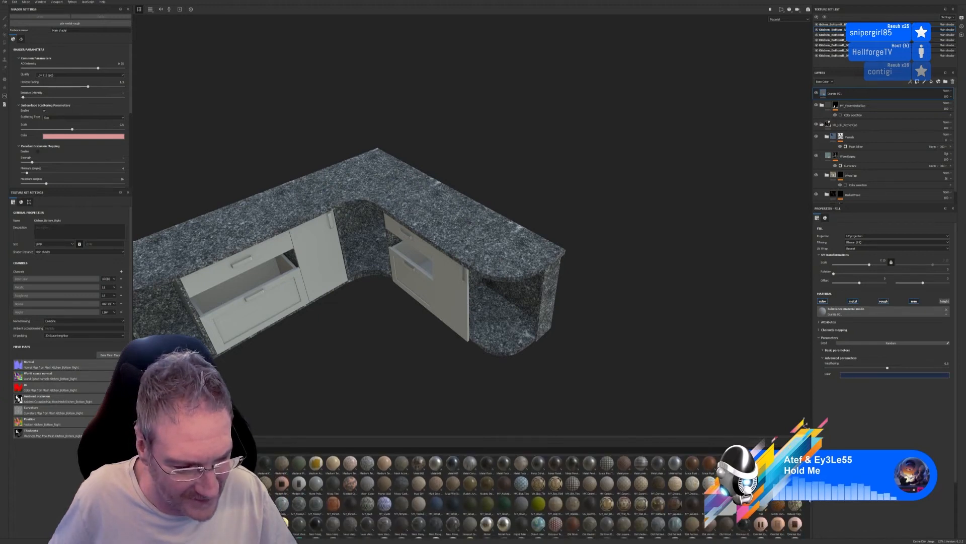
scroll(810, 500, "down", 1)
scroll(809, 501, "down", 2)
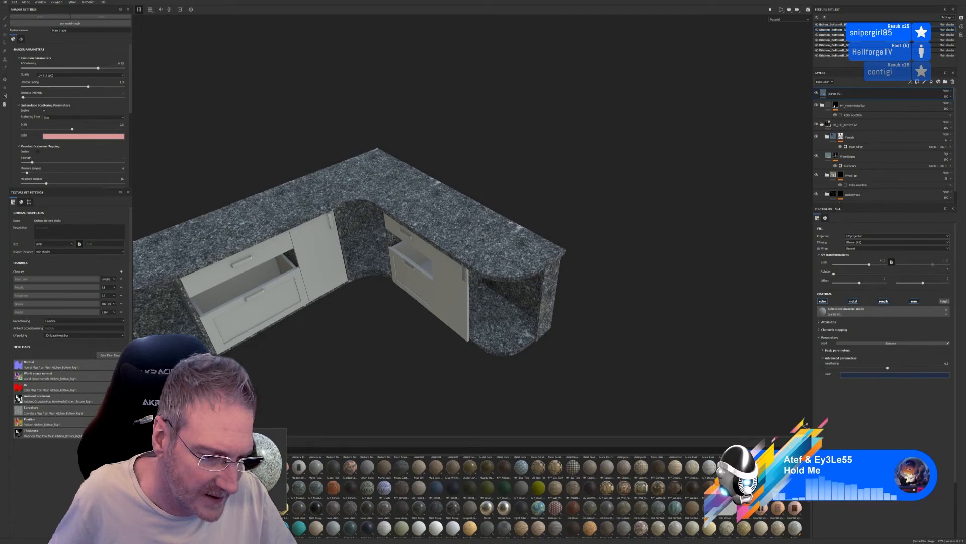
left_click_drag(375, 436, 502, 260)
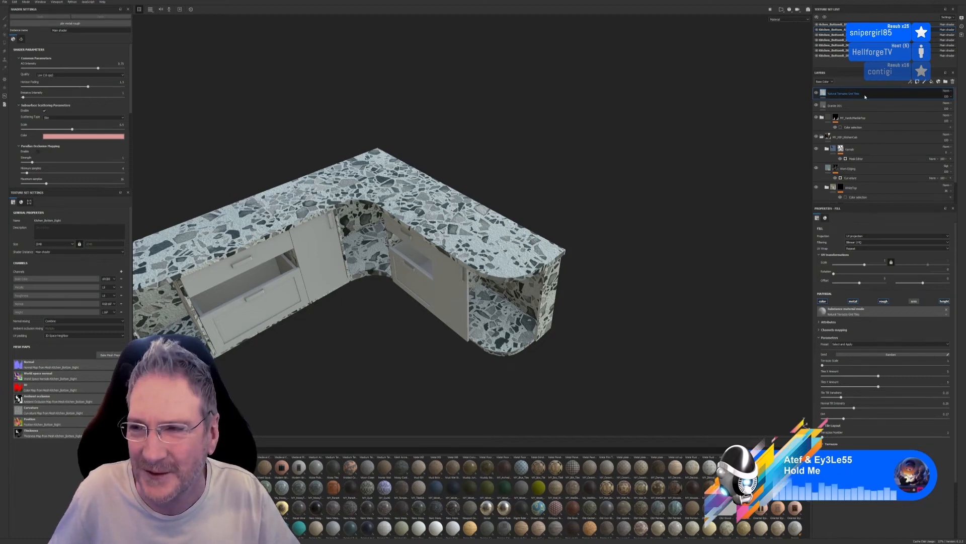
key("Delete")
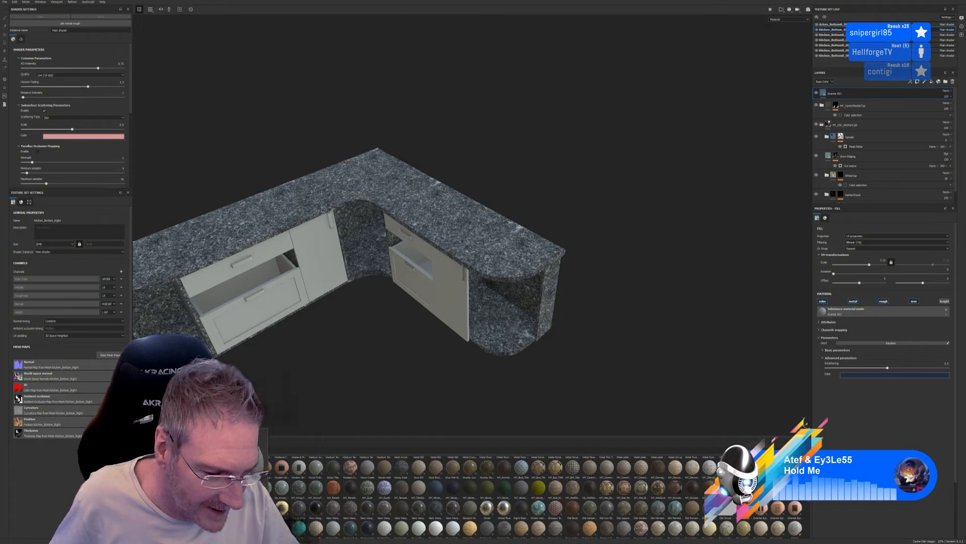
Browse the material library for another stone suitable for the worktop
mouse_move(505, 503)
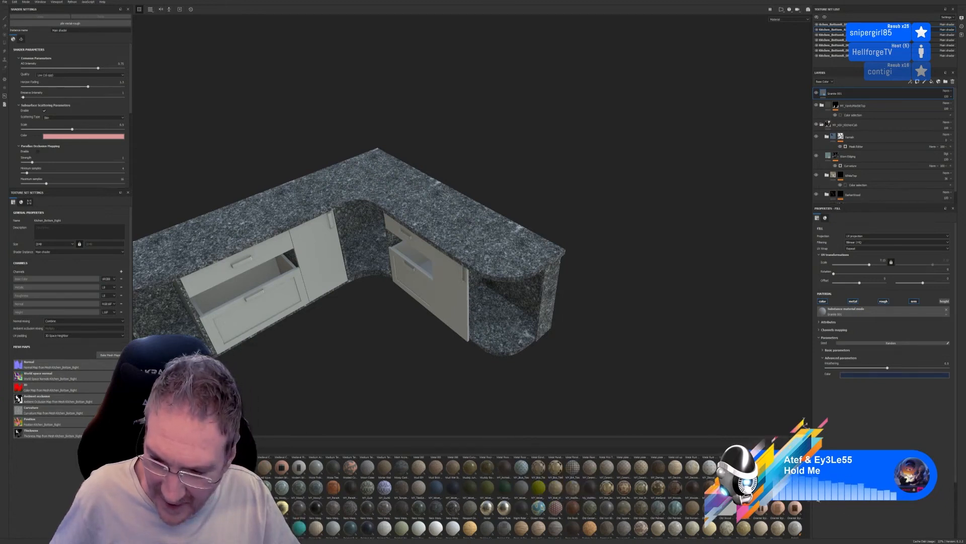
scroll(809, 503, "down", 2)
scroll(809, 504, "down", 2)
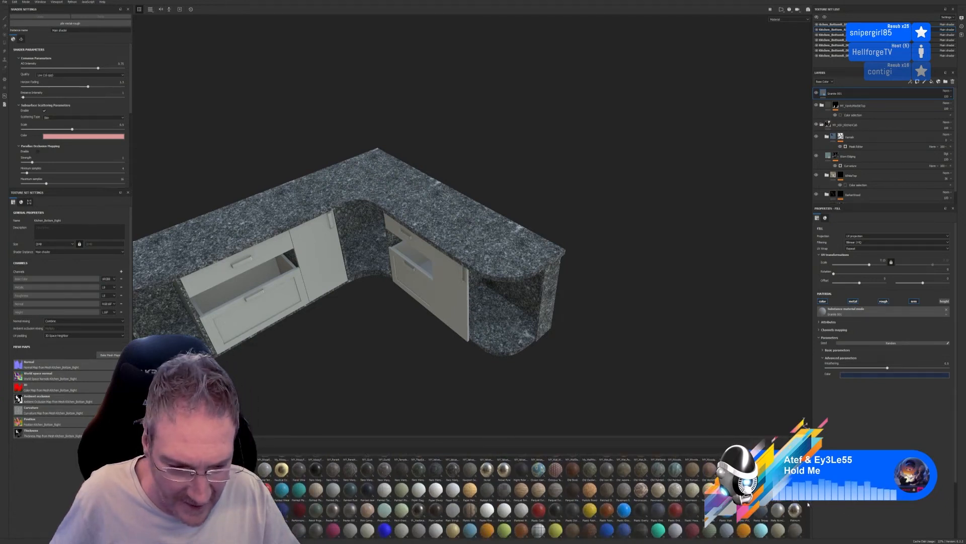
scroll(807, 506, "down", 3)
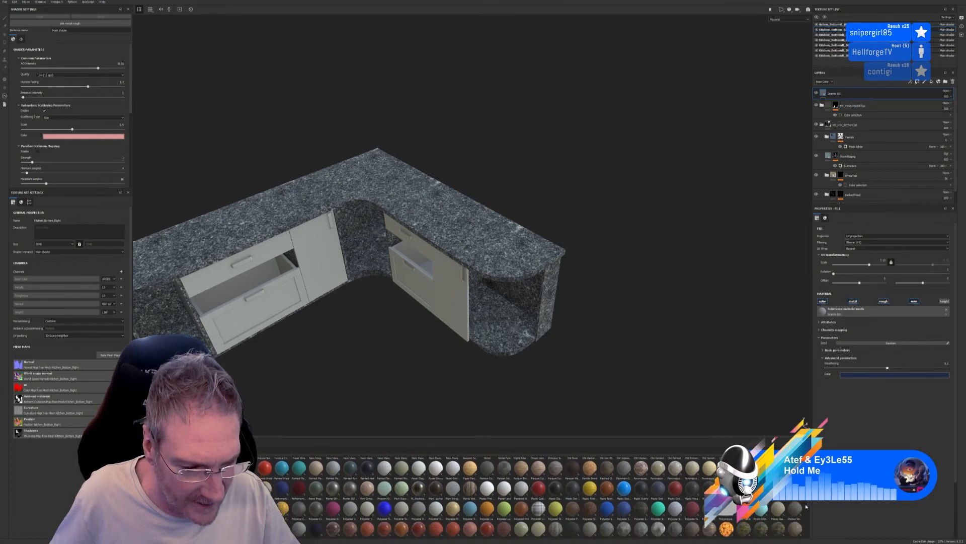
scroll(806, 511, "down", 2)
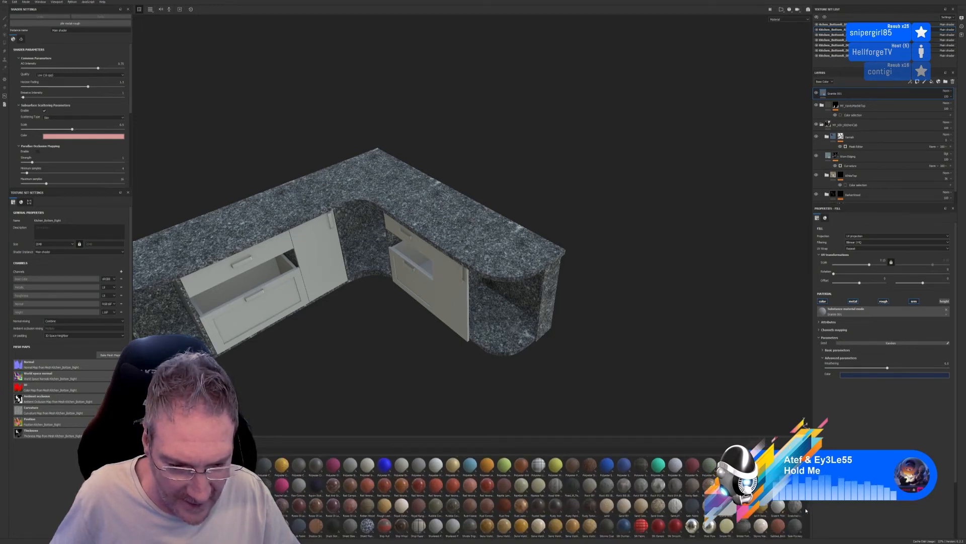
scroll(807, 509, "up", 3)
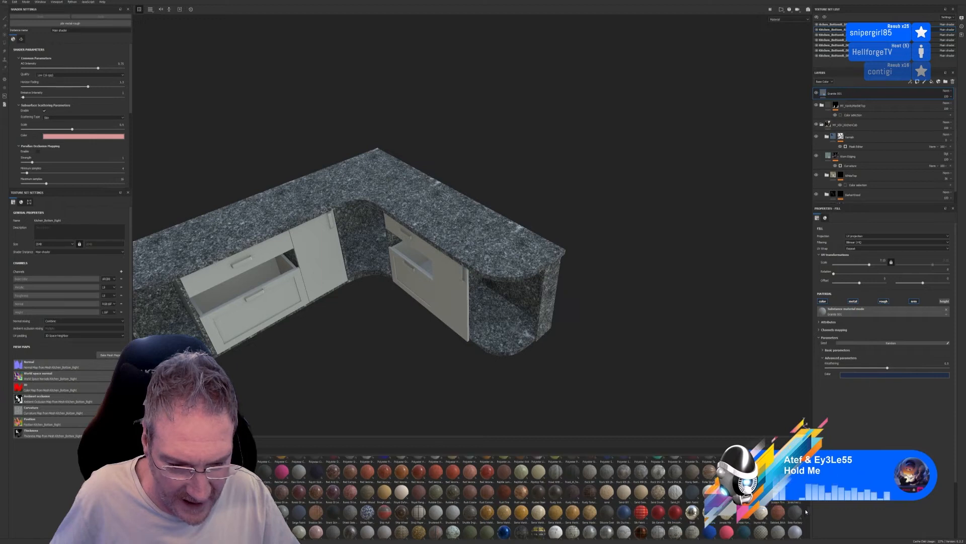
scroll(807, 506, "up", 2)
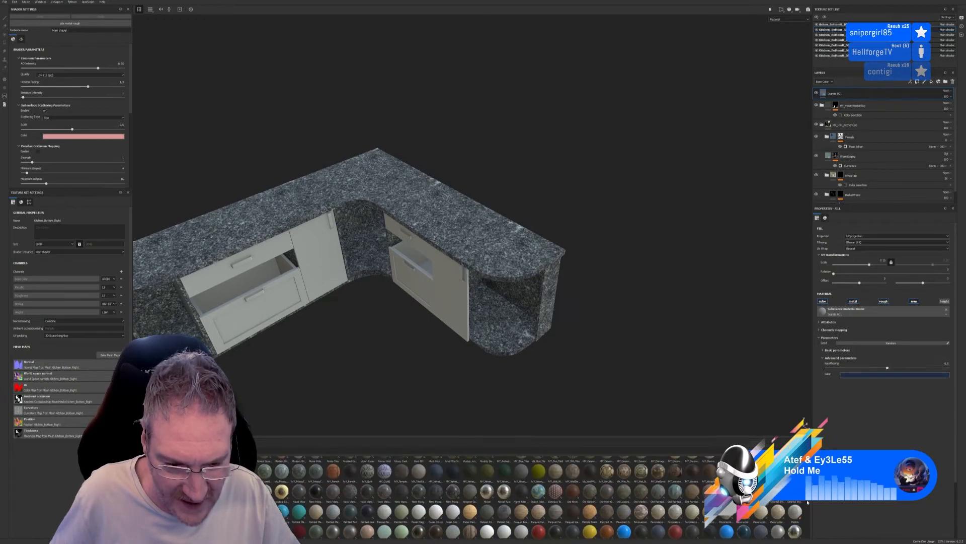
scroll(809, 503, "up", 2)
scroll(809, 502, "up", 3)
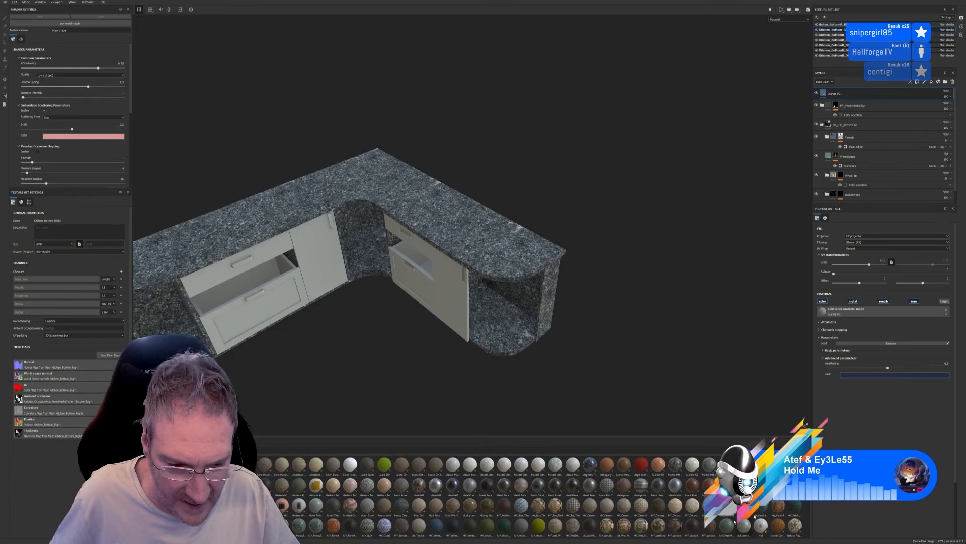
Apply the dark veined marble bitmap material from the library as a fill layer on the base unit, and hide the granite layer
mouse_move(468, 472)
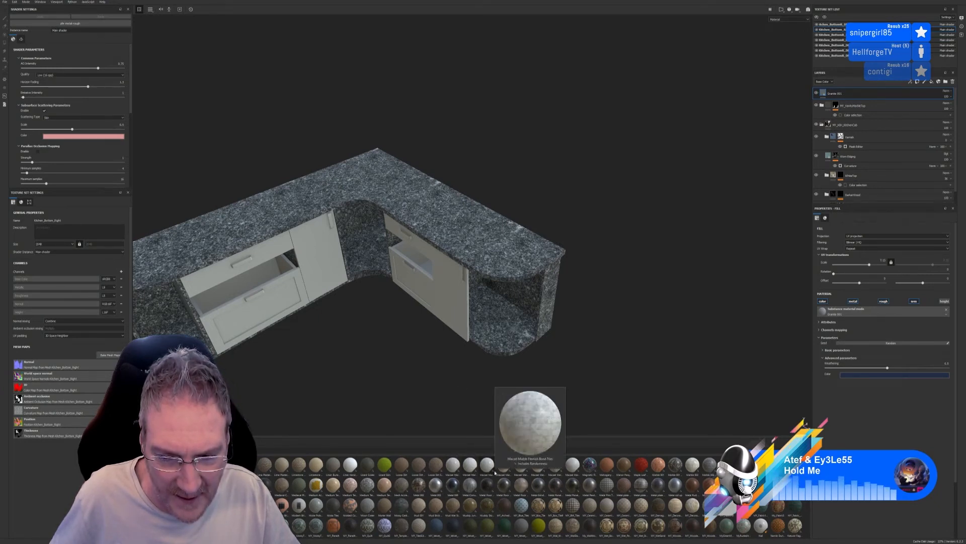
mouse_move(537, 472)
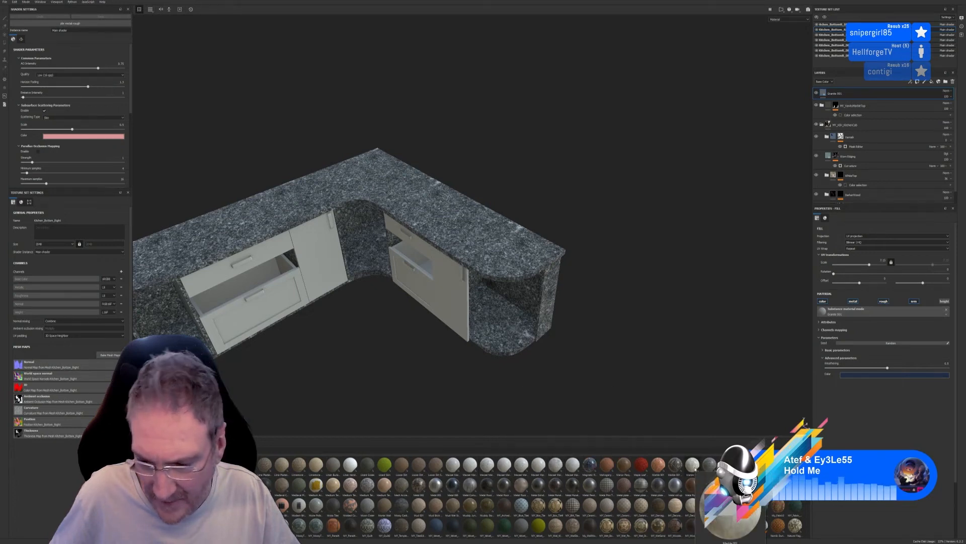
mouse_move(679, 470)
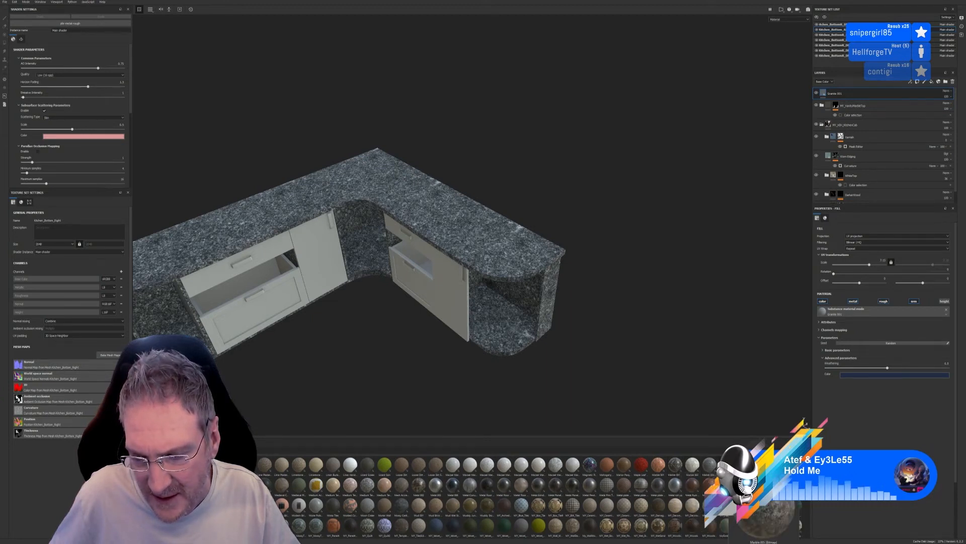
left_click_drag(709, 464, 506, 261)
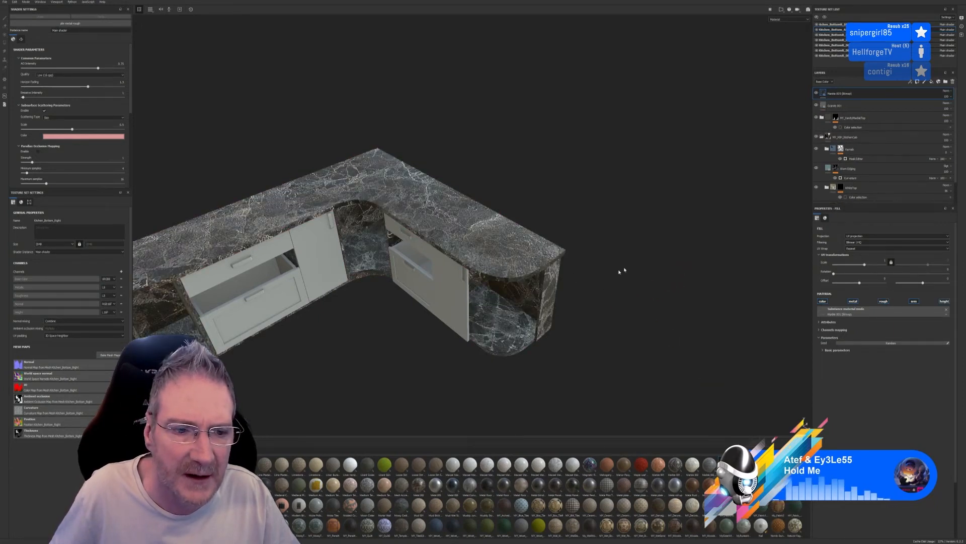
left_click(817, 106)
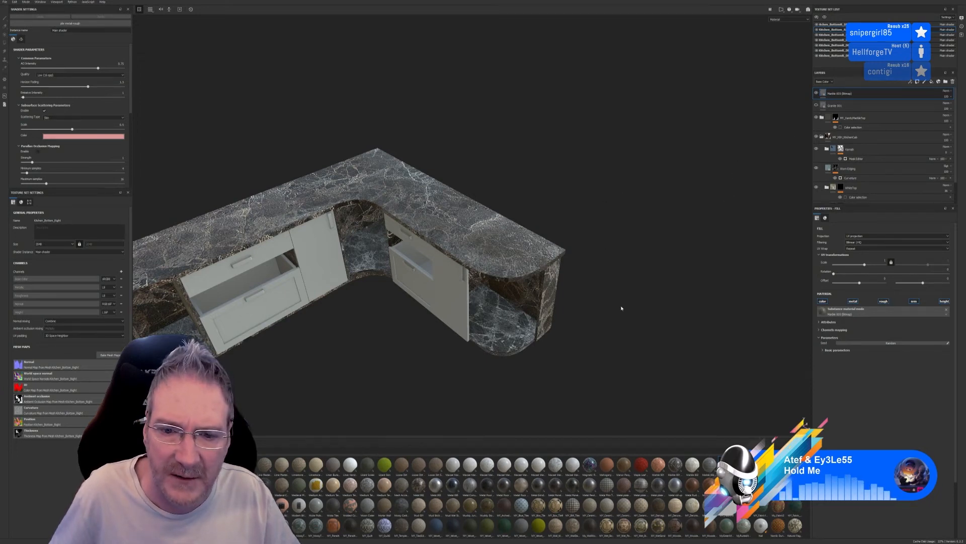
Increase the marble fill layer's UV scale slightly and examine the veining on the worktop
left_click_drag(573, 309, 606, 315, "alt")
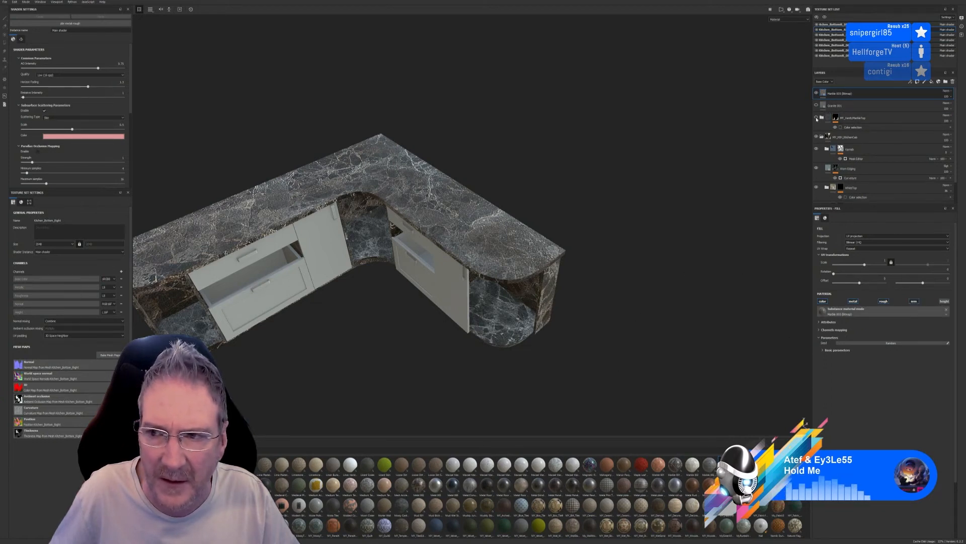
scroll(511, 245, "up", 2)
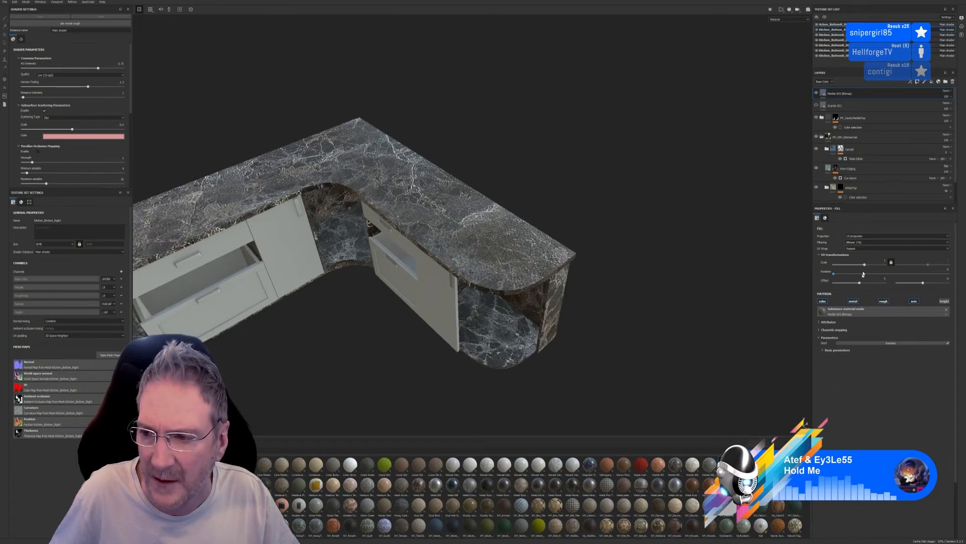
left_click_drag(864, 264, 867, 265)
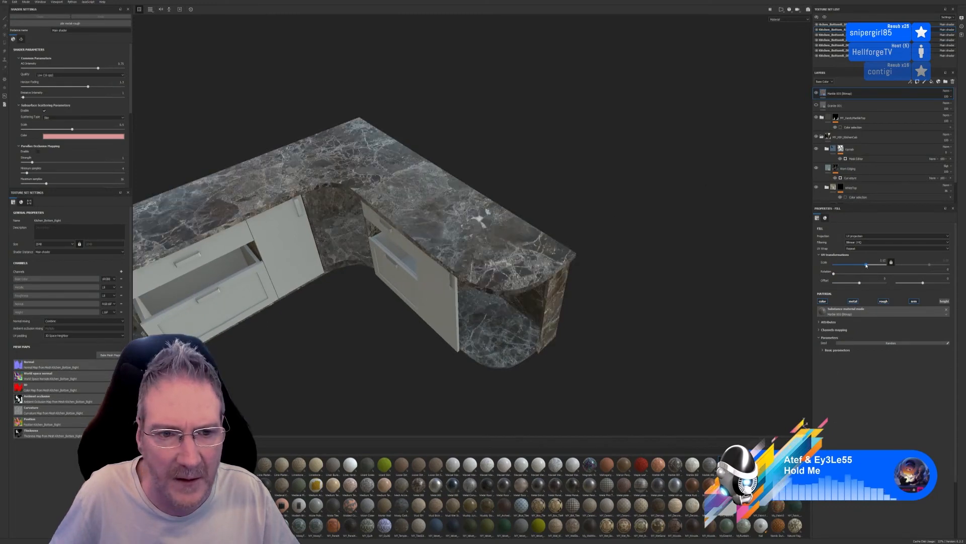
scroll(381, 235, "down", 2)
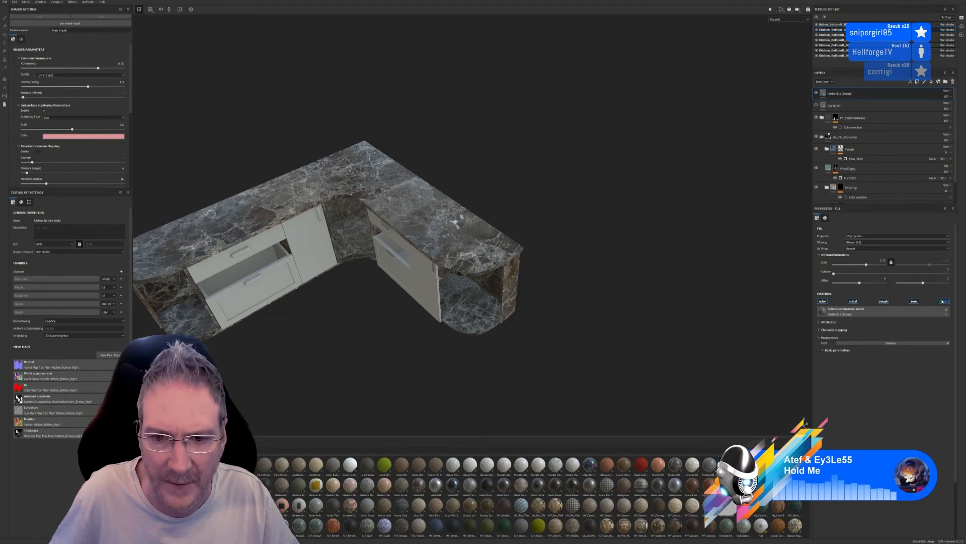
scroll(510, 274, "up", 2)
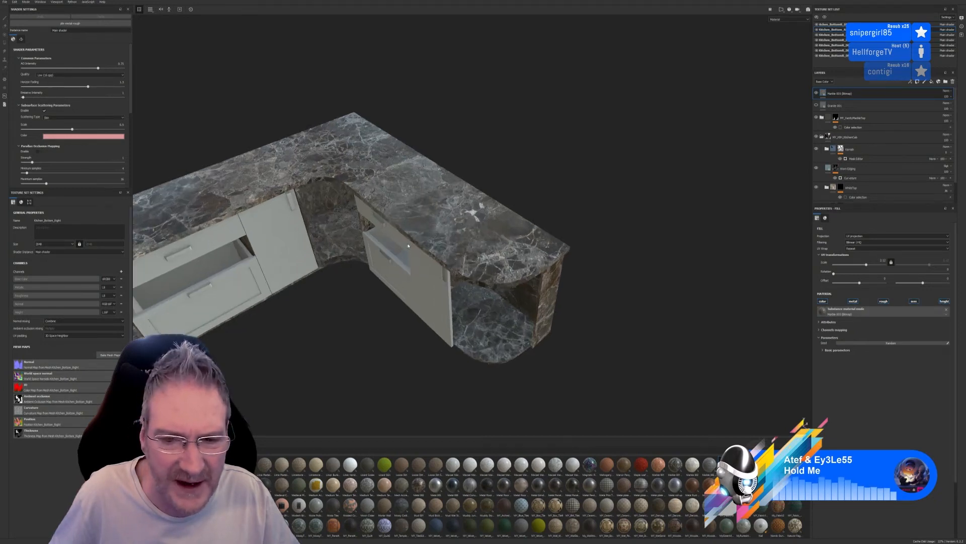
left_click_drag(510, 273, 423, 189, "alt")
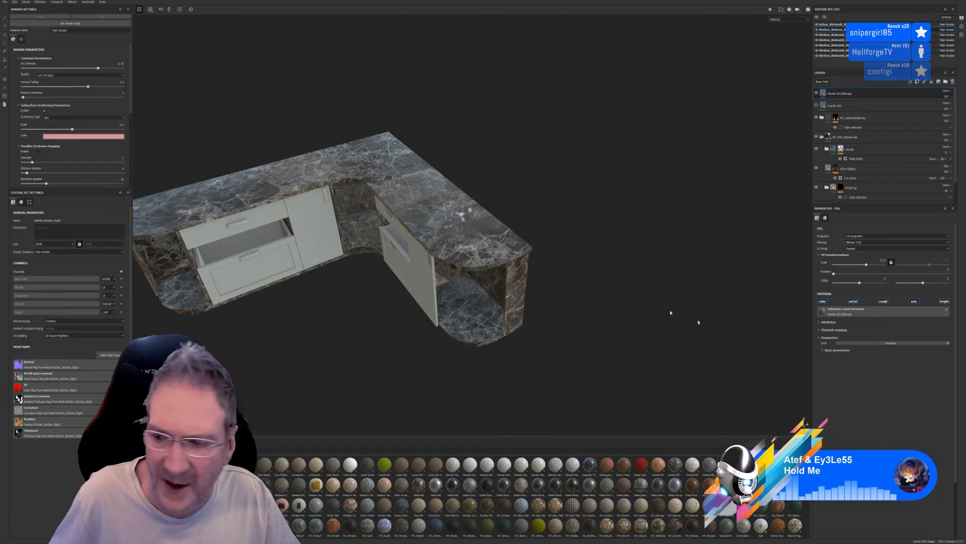
Lower the luminosity slightly in the marble layer's basic parameters to darken the stone
left_click(823, 350)
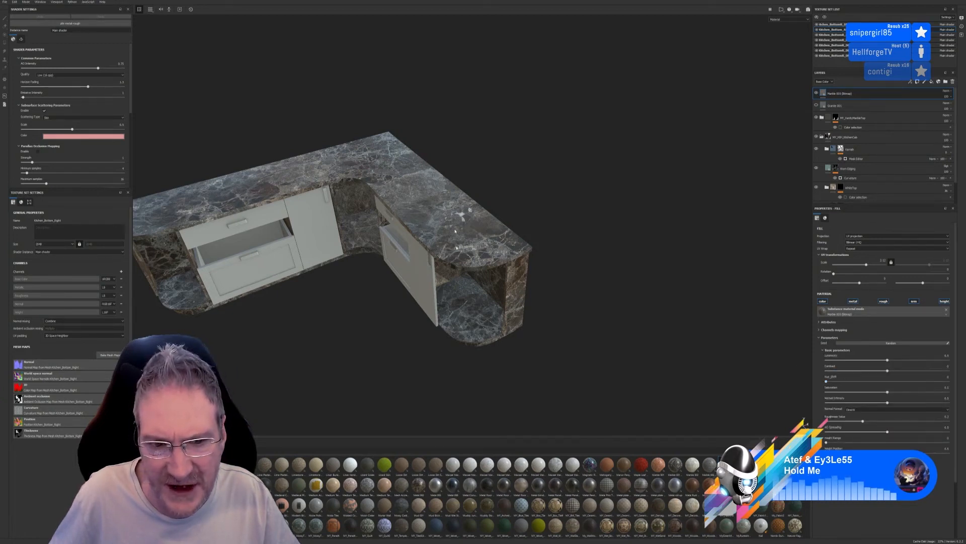
left_click_drag(436, 347, 459, 302, "alt")
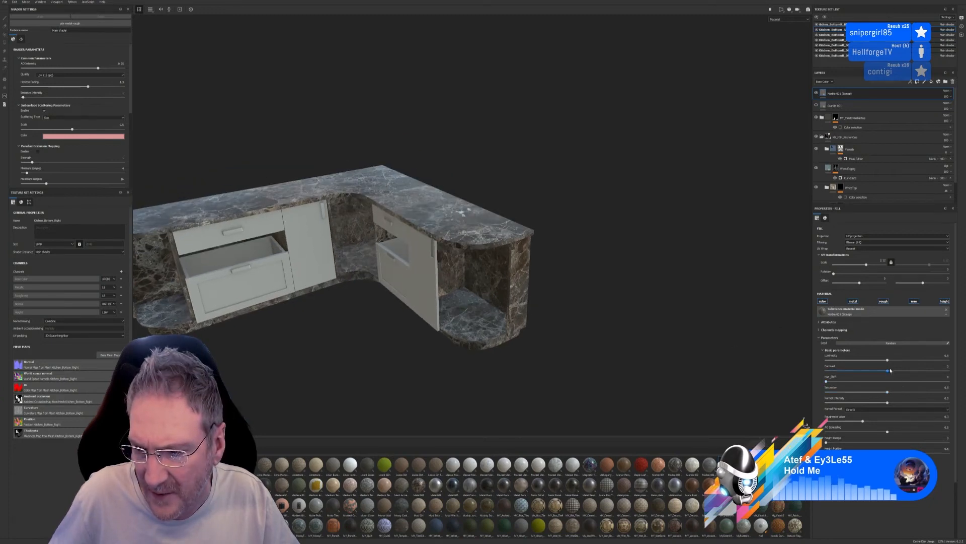
left_click_drag(883, 361, 882, 360)
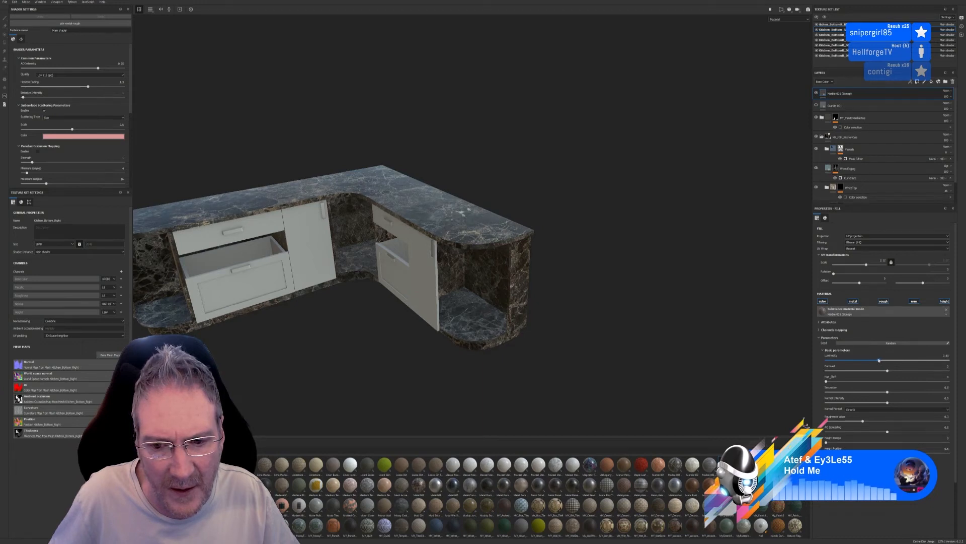
mouse_move(363, 327)
left_mouse_down("alt")
mouse_move(339, 345)
mouse_move(330, 334)
mouse_move(360, 328)
left_mouse_up("alt")
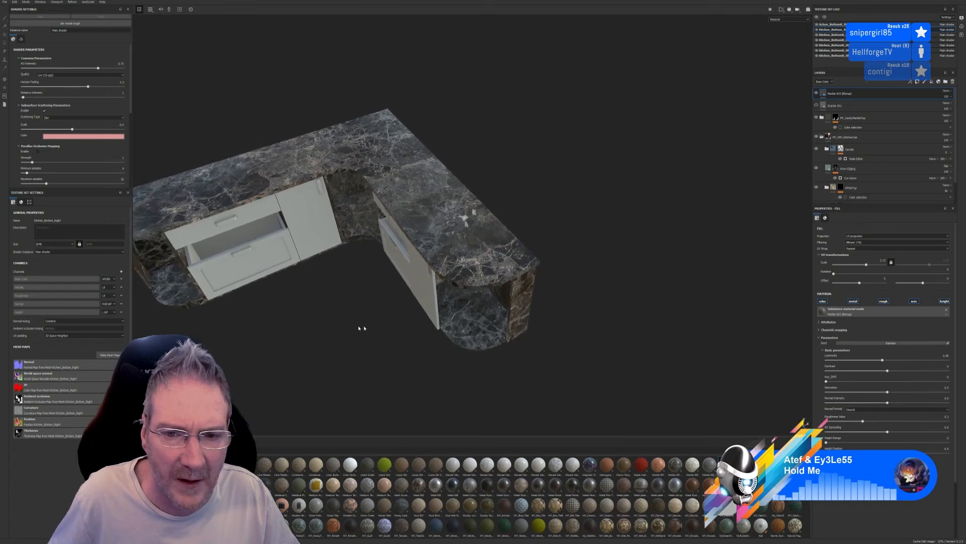
Add a color selection mask to the marble bitmap layer and pick the worktop's dark green ID colour
double_click(863, 96)
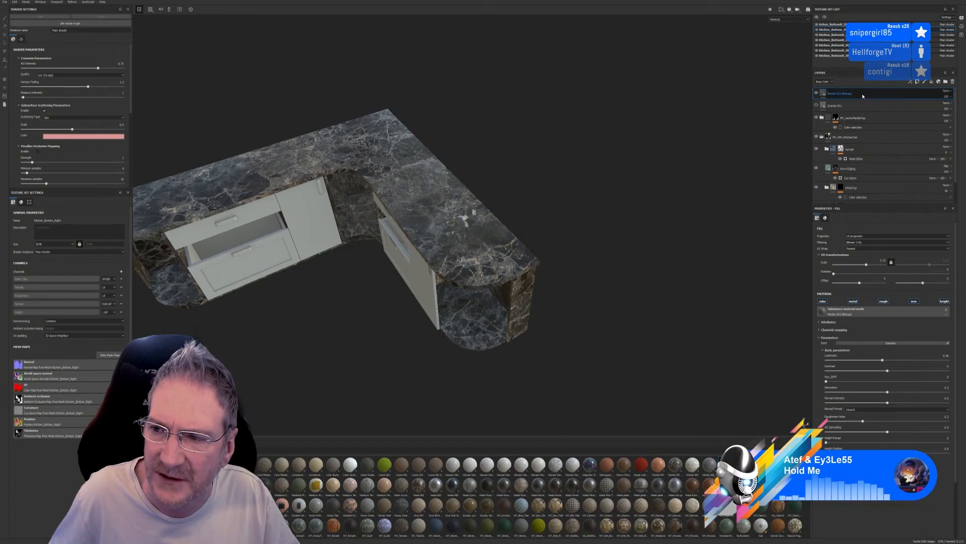
right_click(863, 96)
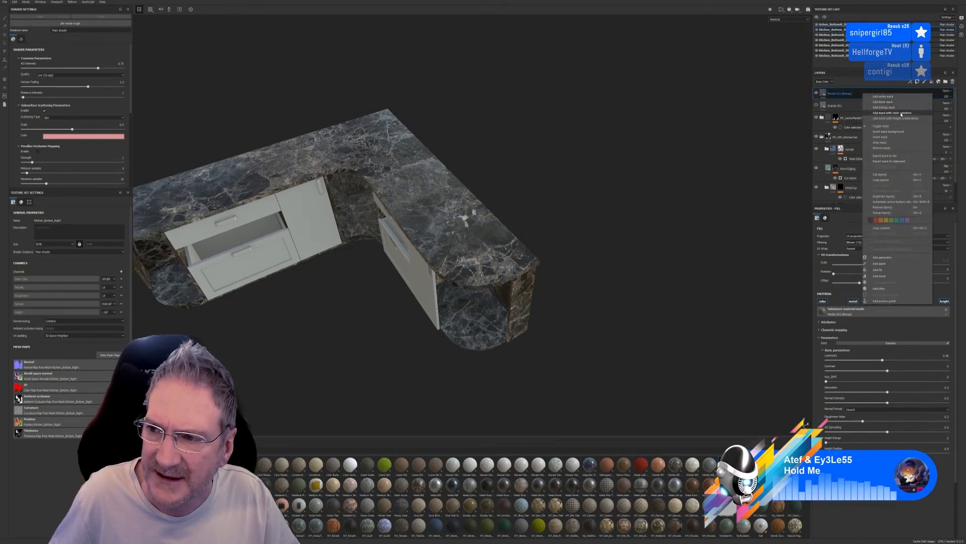
left_click(901, 113)
left_click(945, 270)
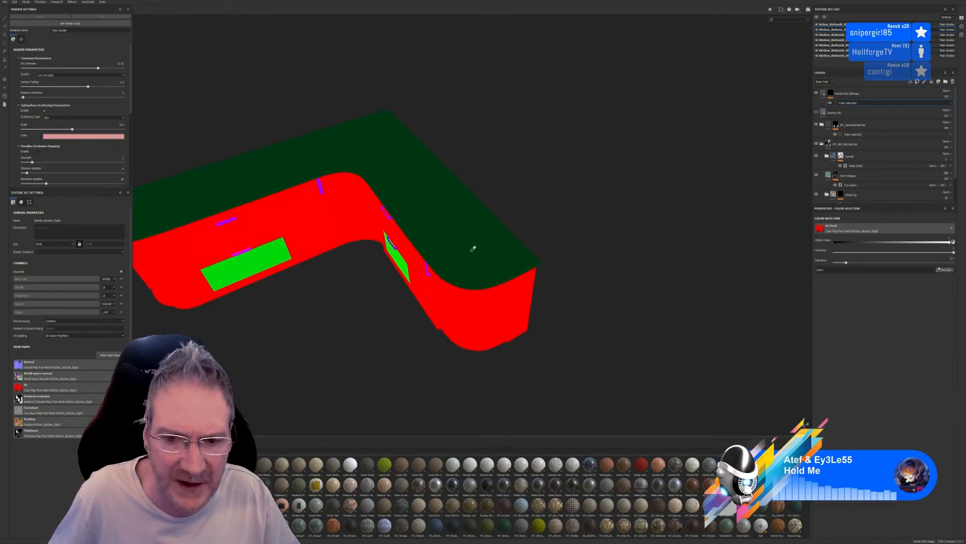
left_click(473, 248)
left_click_drag(353, 313, 360, 266, "alt")
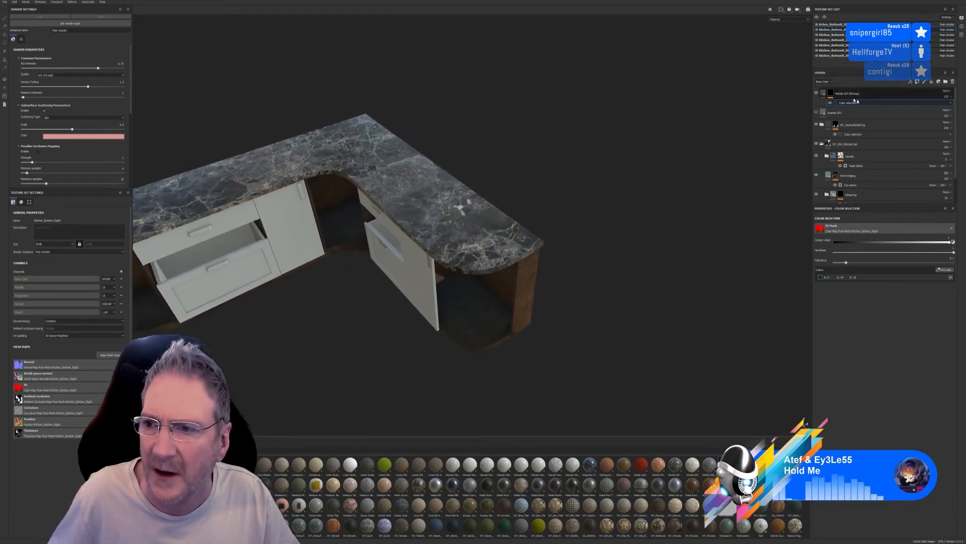
Move the existing marble top folder above the granite layer and group it with the marble bitmap layer
mouse_move(874, 129)
left_mouse_down()
mouse_move(869, 102)
mouse_move(859, 115)
left_mouse_up()
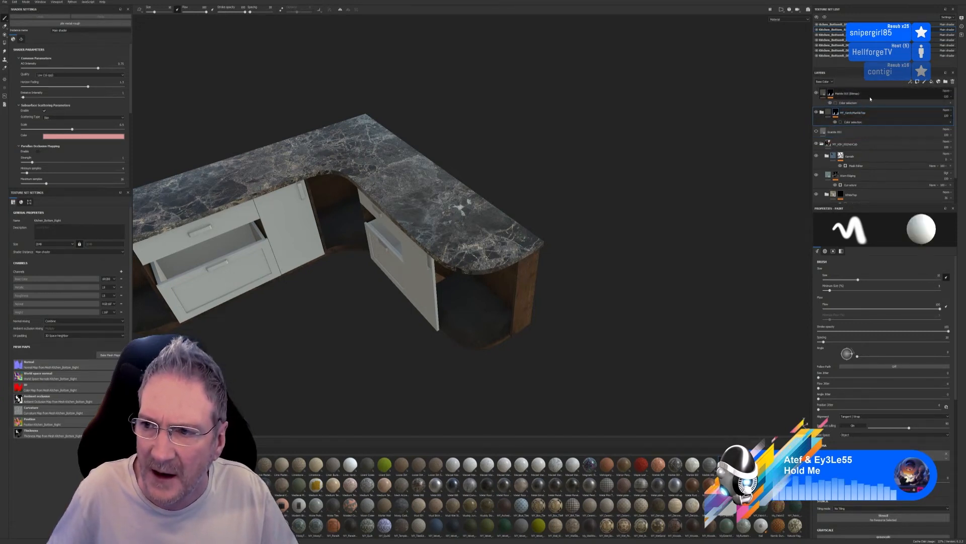
left_click(870, 98)
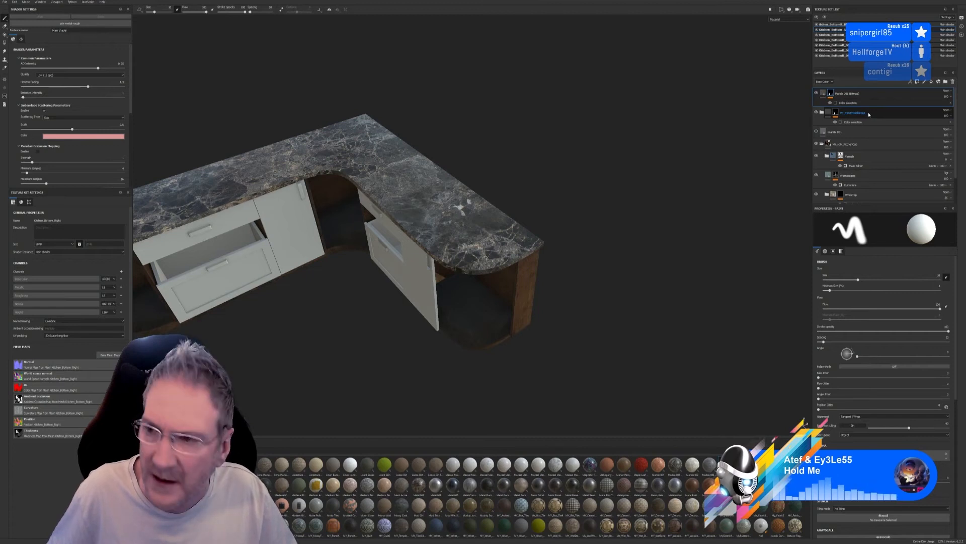
right_click(868, 115)
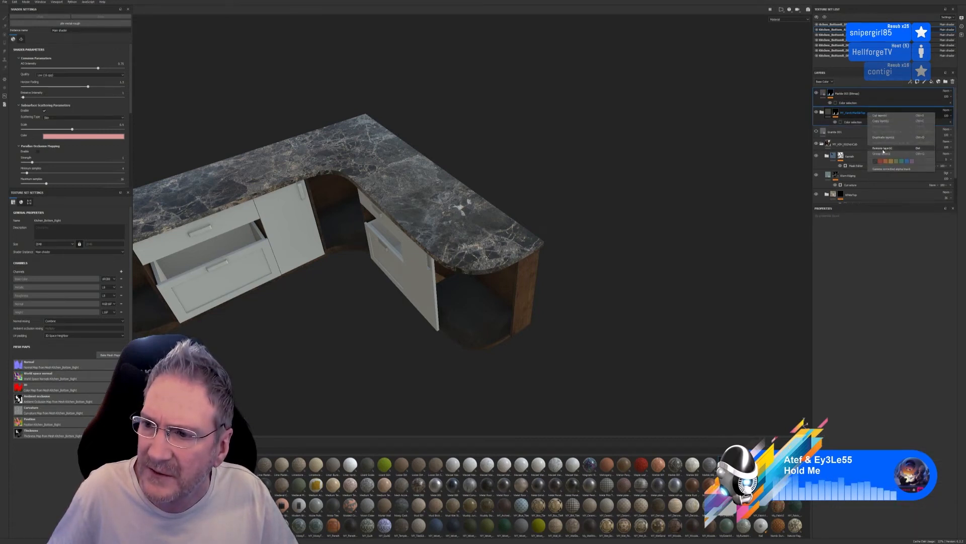
left_click(881, 155)
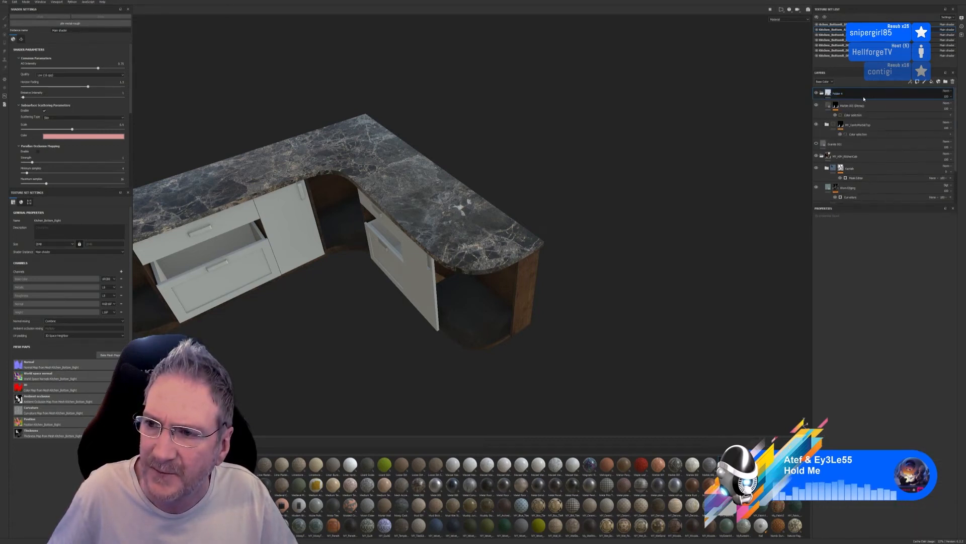
Mask the new group folder with a color selection of the worktop's dark green ID colour
right_click(865, 96)
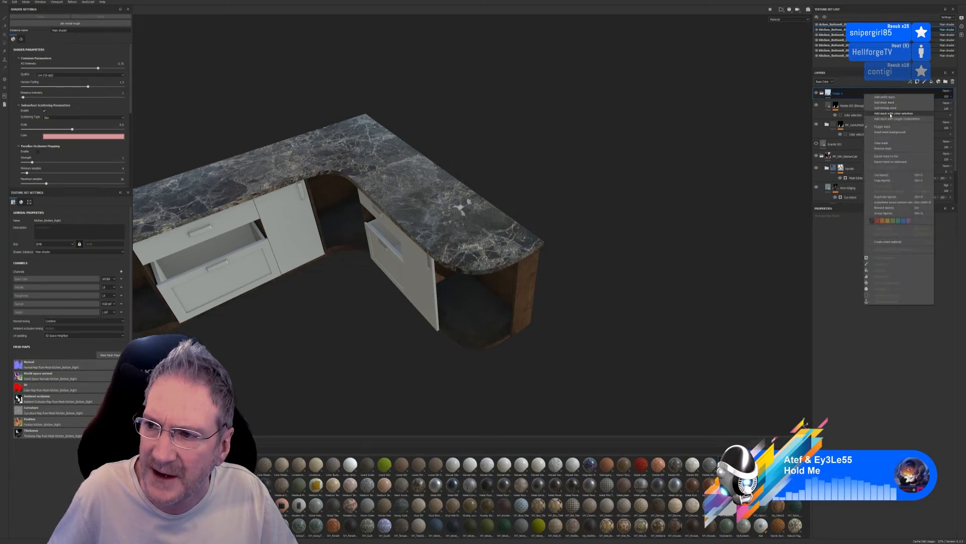
left_click(878, 115)
left_click(945, 269)
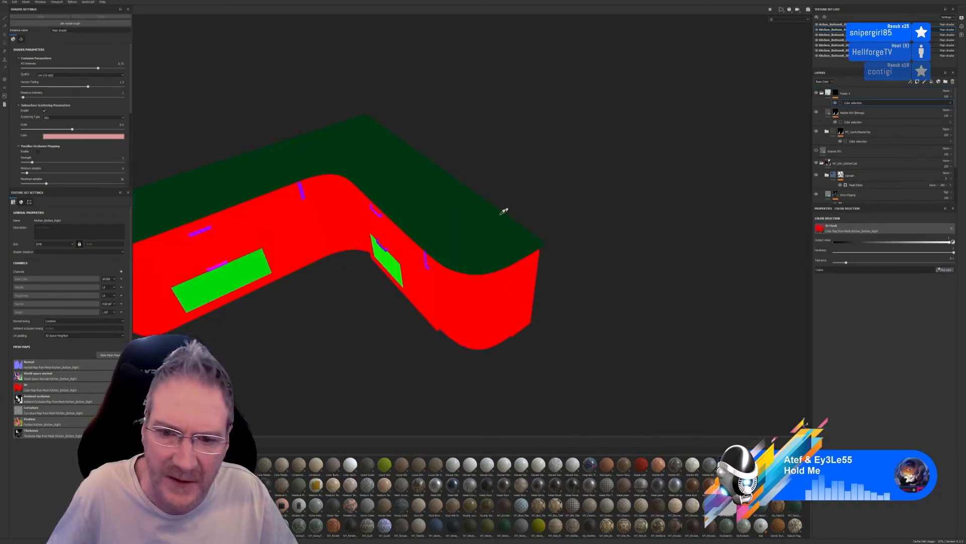
left_click(503, 210)
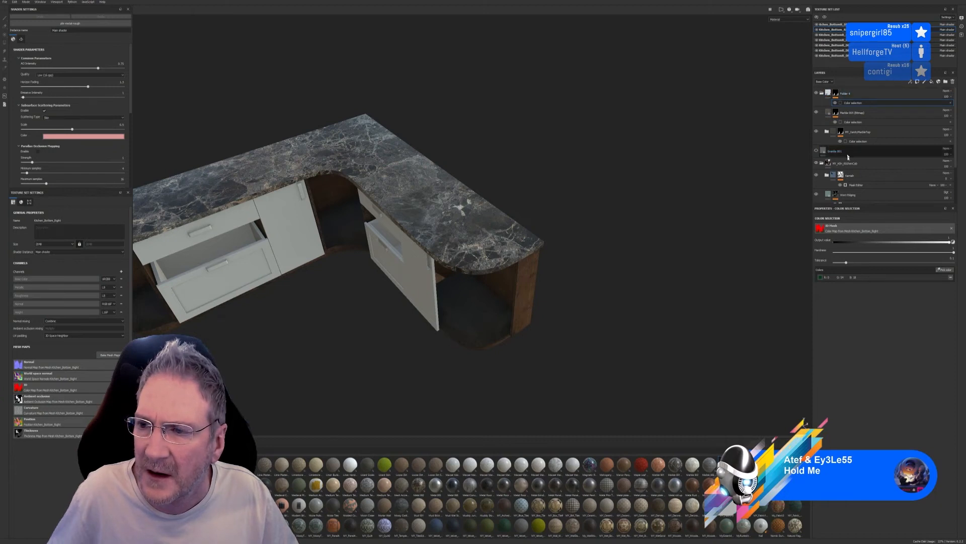
Collapse and hide the marble group folder, and toggle the edging layer to check what it adds to the worktop
left_click(822, 93)
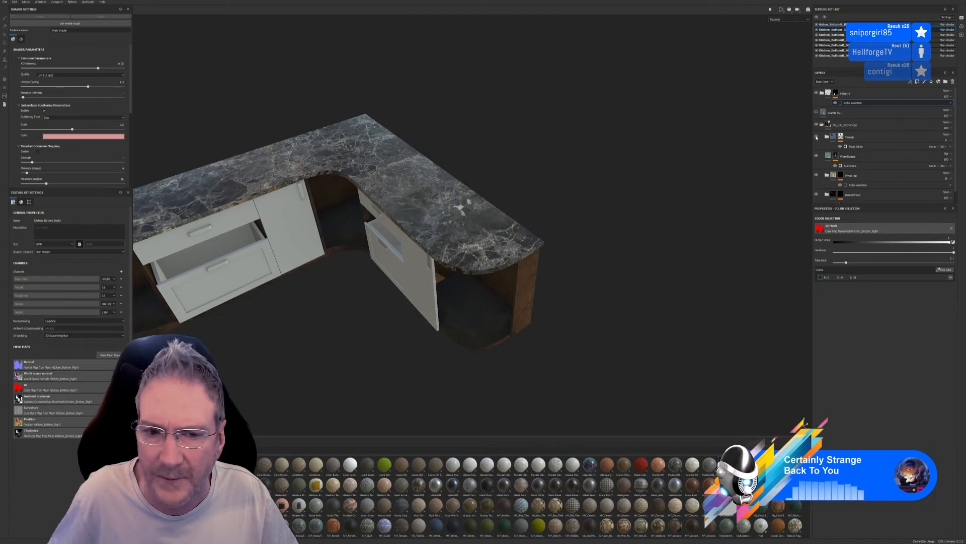
left_click(817, 93)
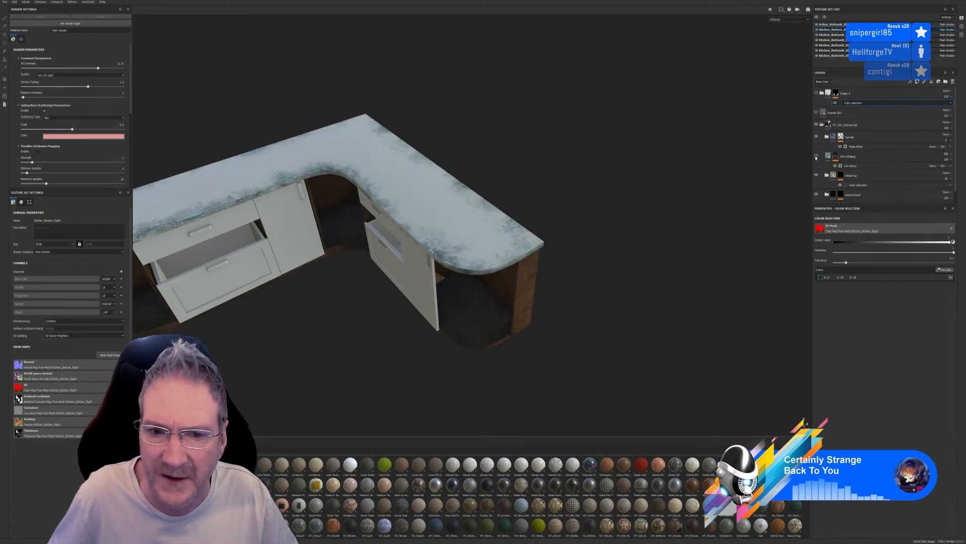
left_click(816, 156)
left_click(816, 156)
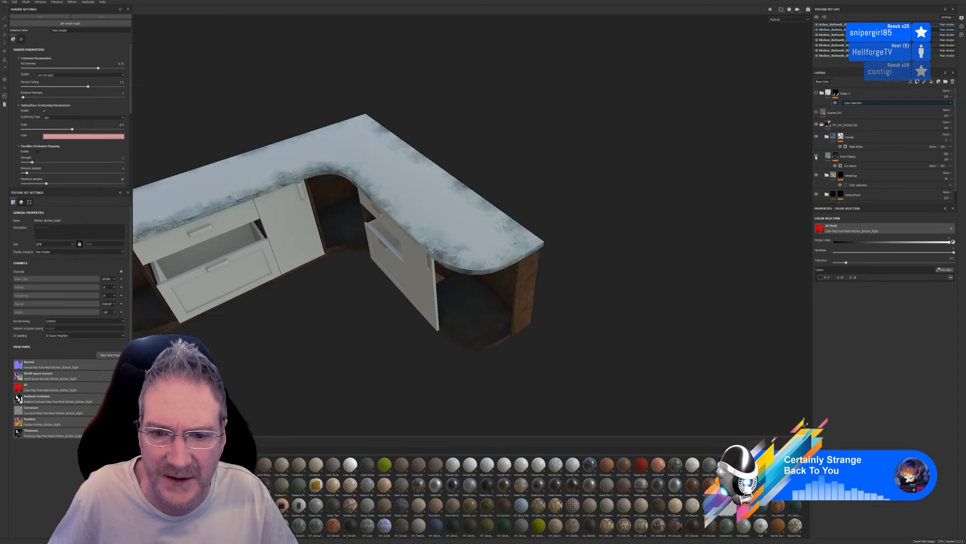
Try to move the hidden marble group folder into the kitchen material folder, directly above the edging layer
left_click(854, 160)
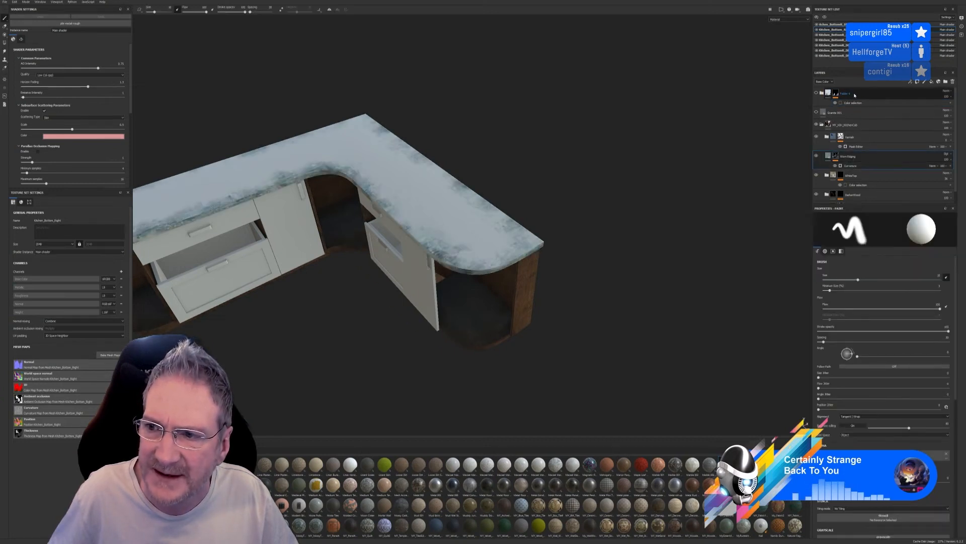
left_click_drag(854, 97, 851, 150)
left_click_drag(849, 150, 848, 151)
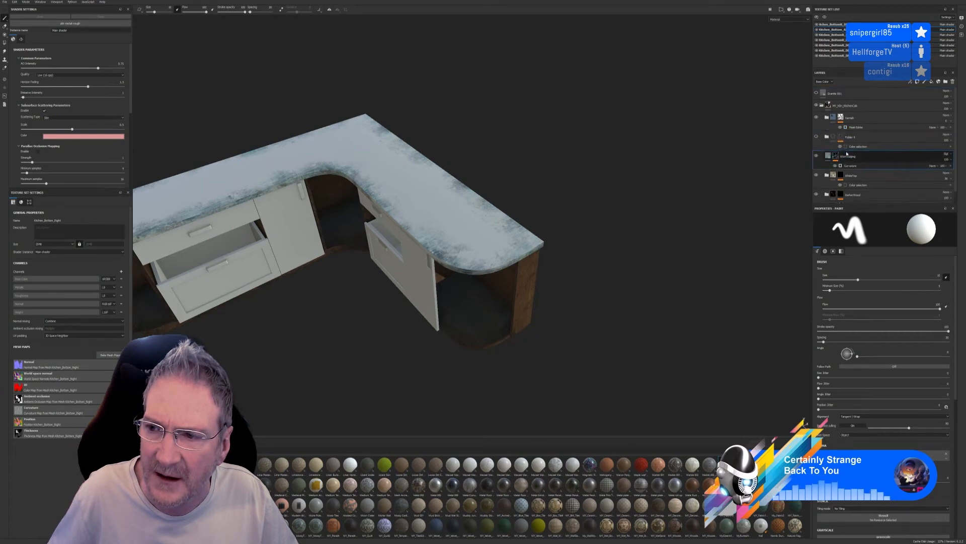
left_click(876, 160)
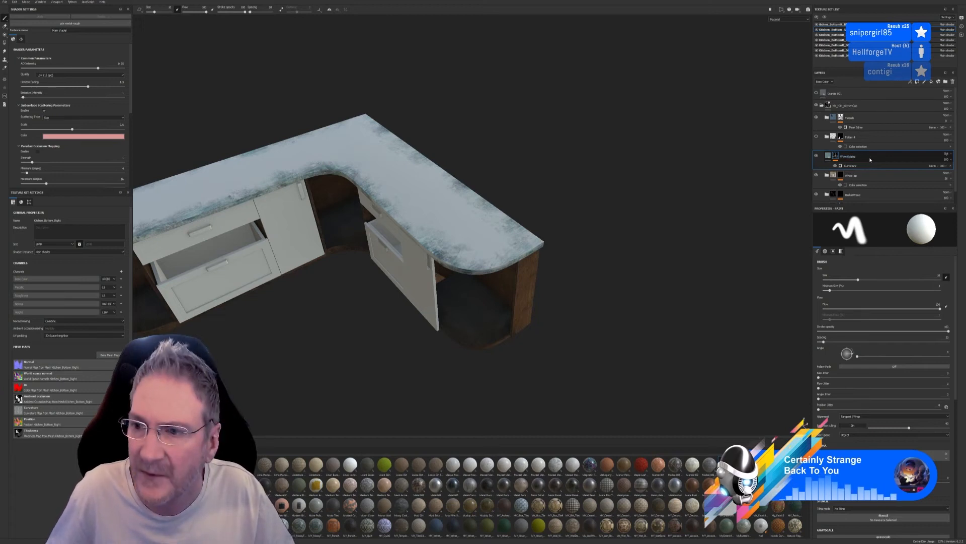
key("ctrl+z")
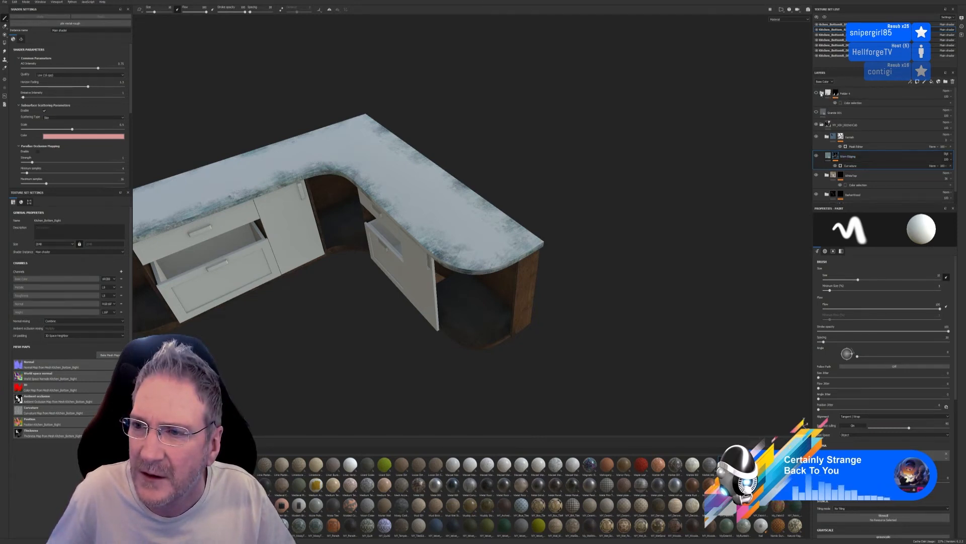
Compare the worktop with the marble group shown and the marble bitmap and granite layers toggled, leaving granite hidden
left_click(816, 112)
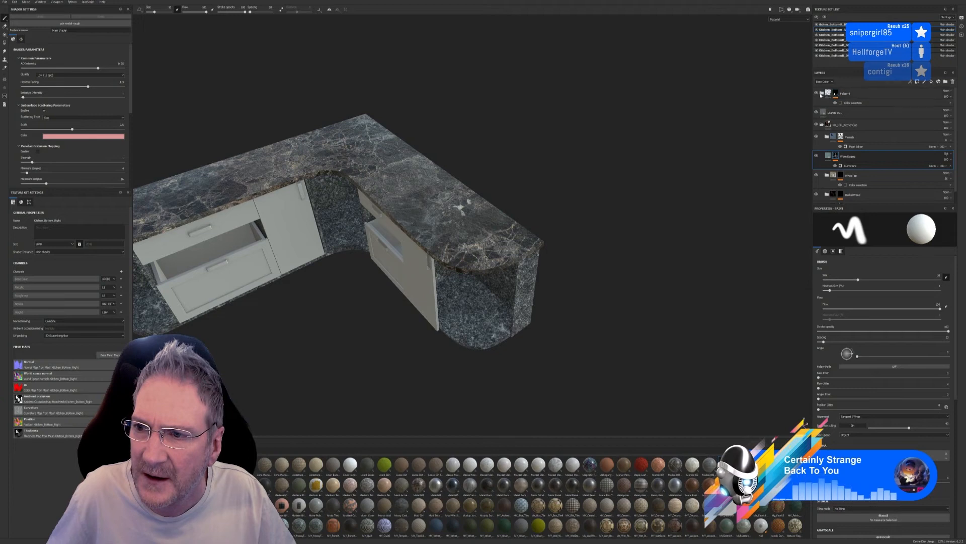
left_click(822, 94)
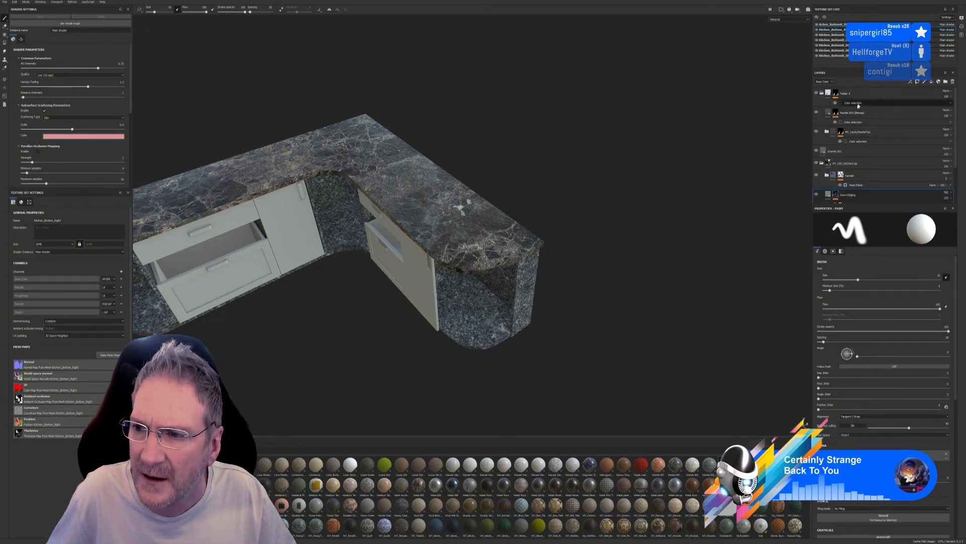
left_click(816, 113)
left_click(816, 113)
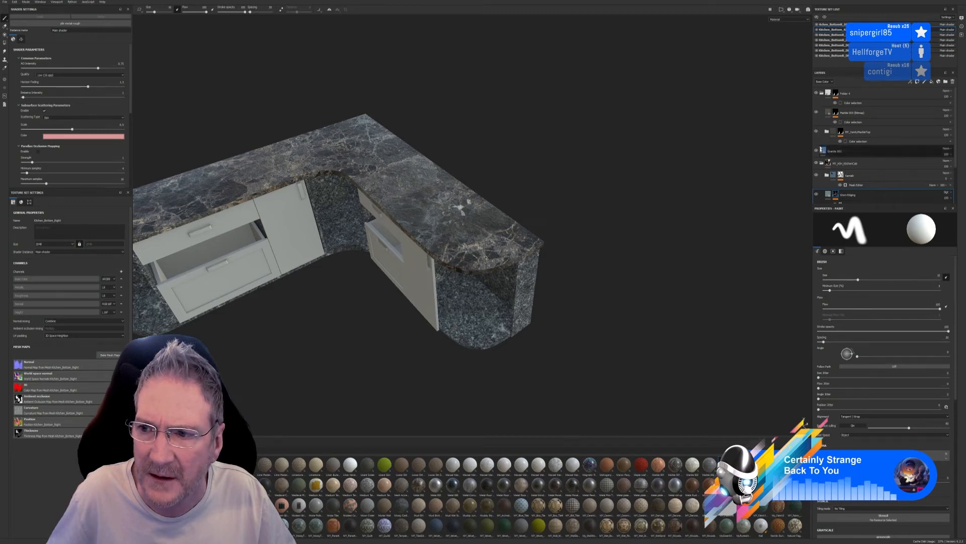
left_click(817, 150)
left_click(817, 151)
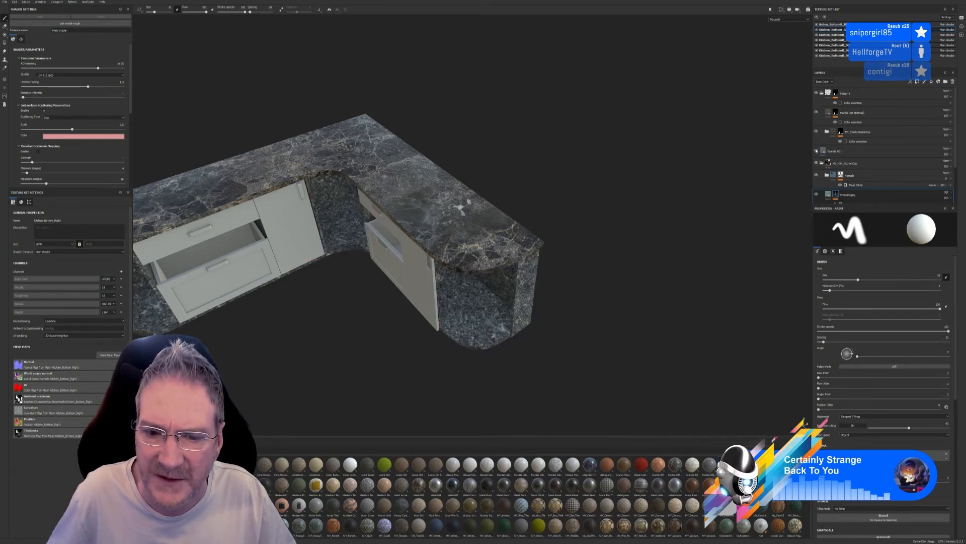
left_click(817, 151)
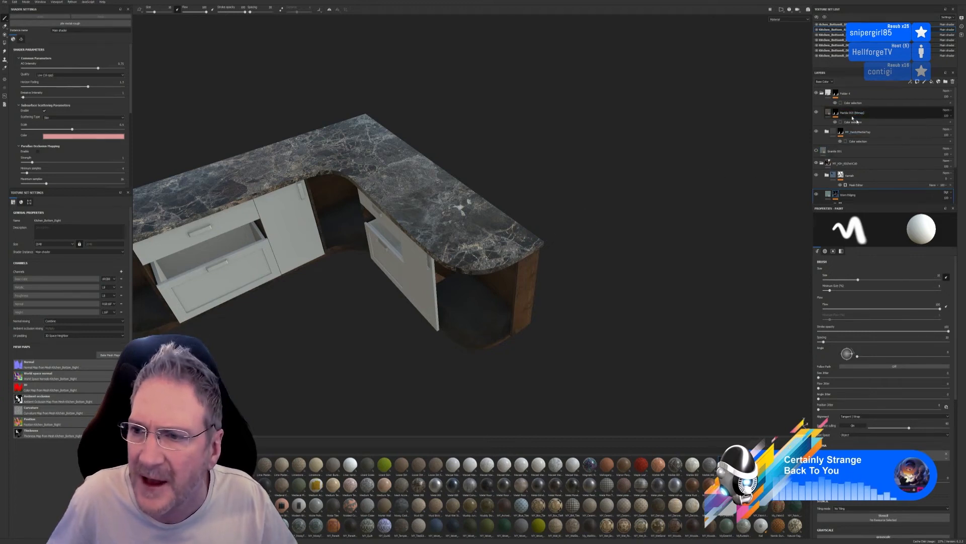
Toggle the marble bitmap layer inside the group to compare it with the marble top folder beneath
left_click(822, 93)
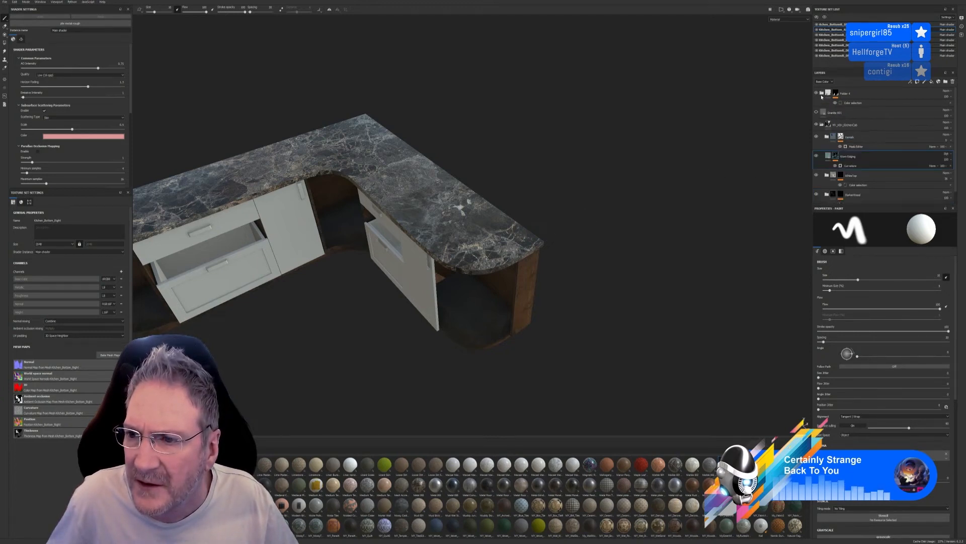
left_click(822, 93)
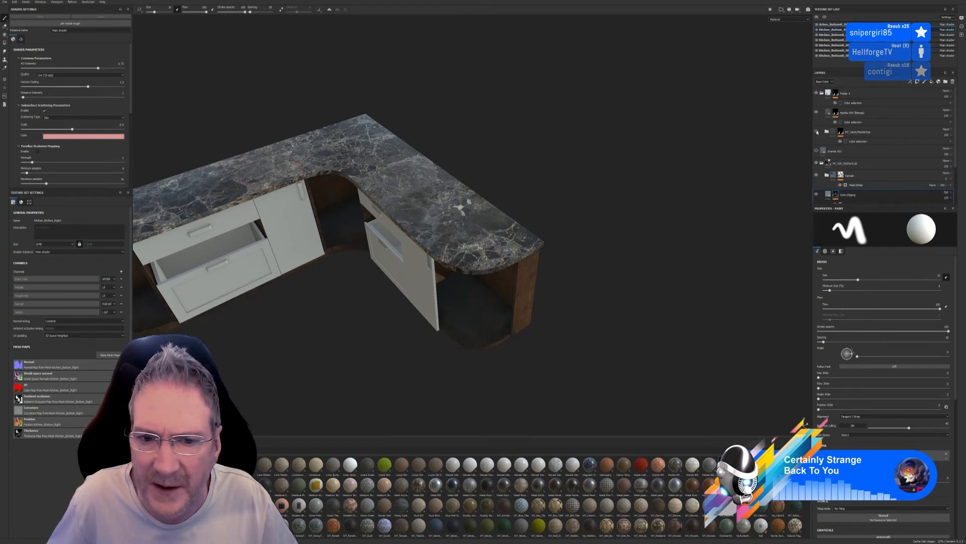
left_click(817, 113)
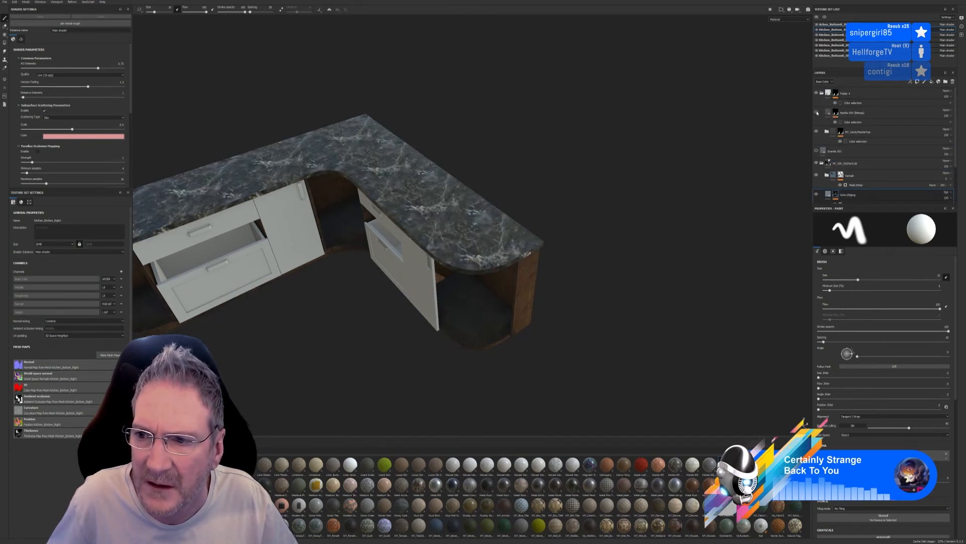
left_click(817, 113)
left_click(817, 113)
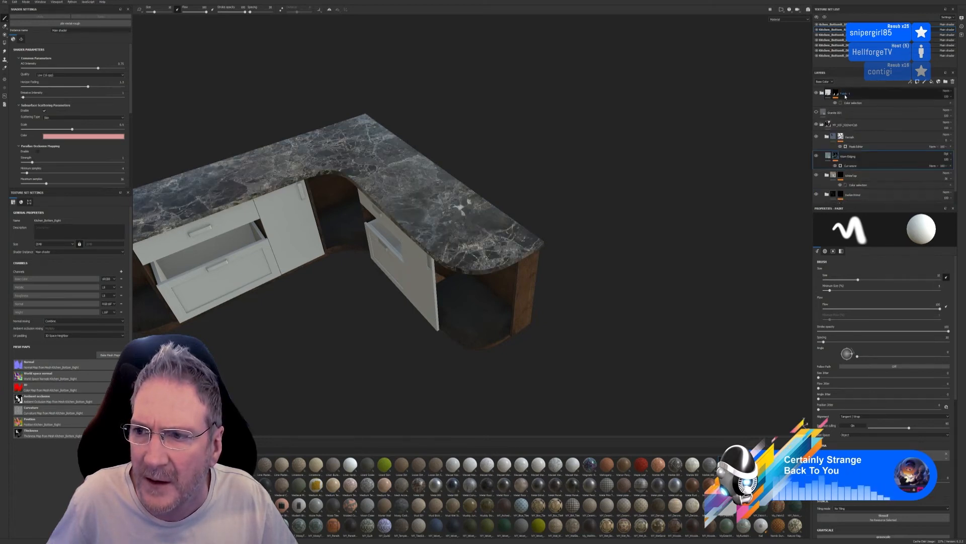
Move the collapsed marble group folder into the kitchen material folder, directly above the edging layer
left_click(822, 94)
left_click_drag(869, 95, 853, 150)
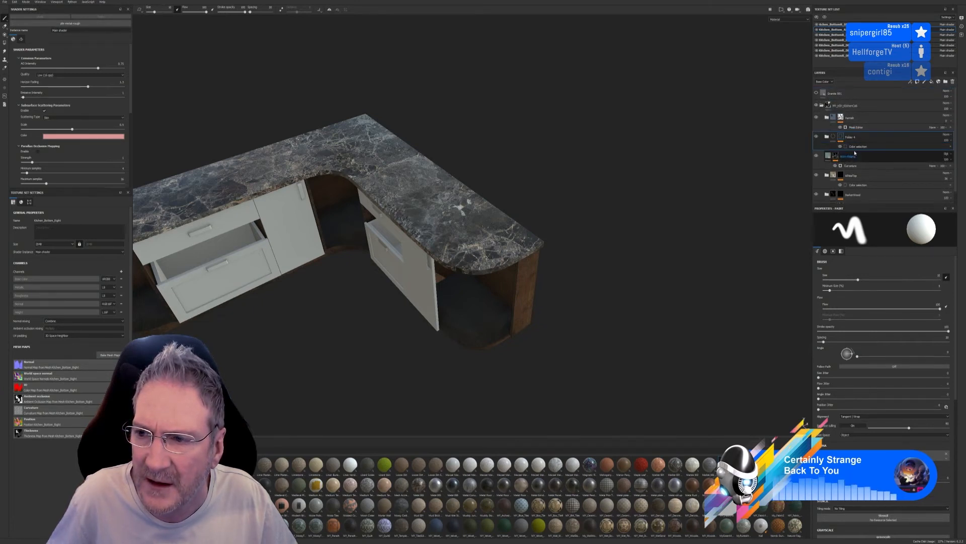
right_click_drag(606, 227, 669, 224, "alt")
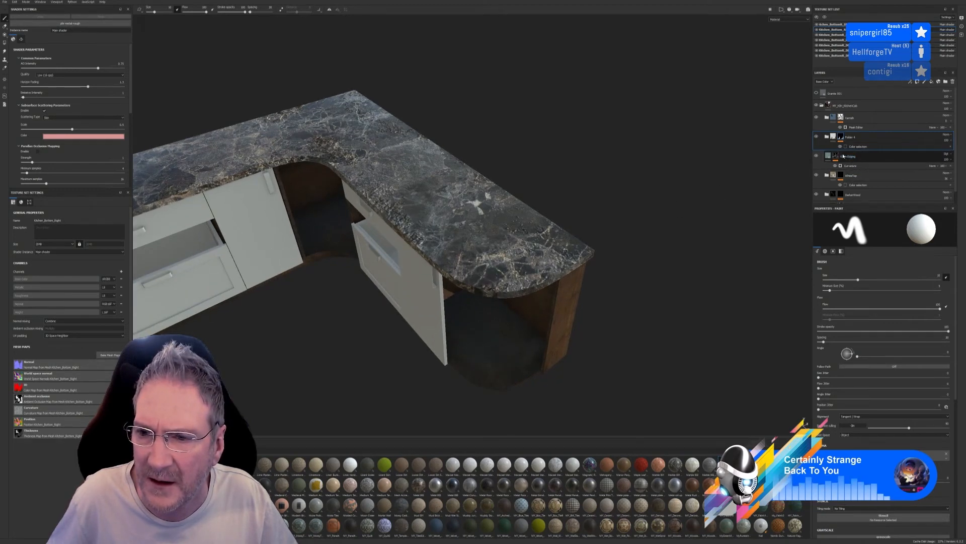
scroll(498, 224, "down", 1)
left_click_drag(498, 224, 465, 274, "alt")
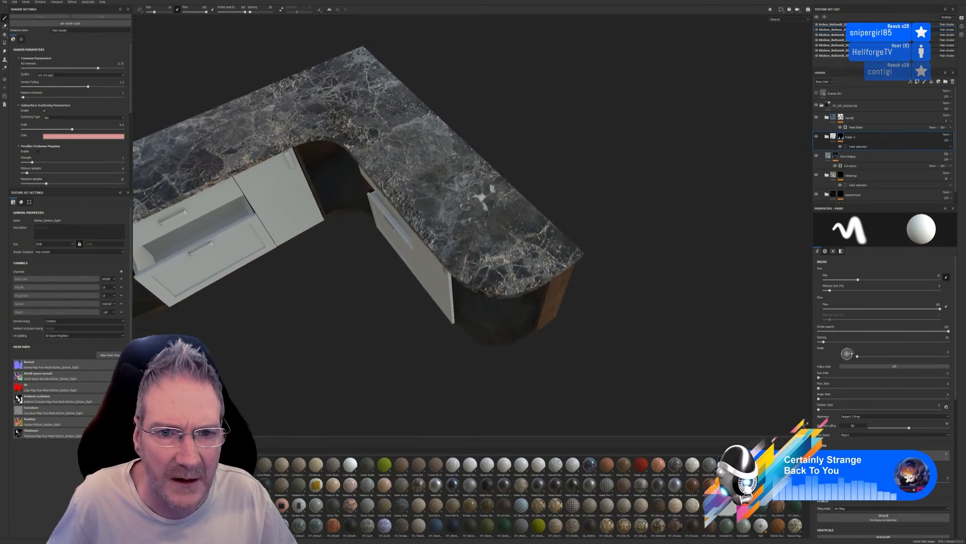
Examine the edging layer's fill settings and toggle the marble group and lighter wood folder to compare their effect
left_click(830, 158)
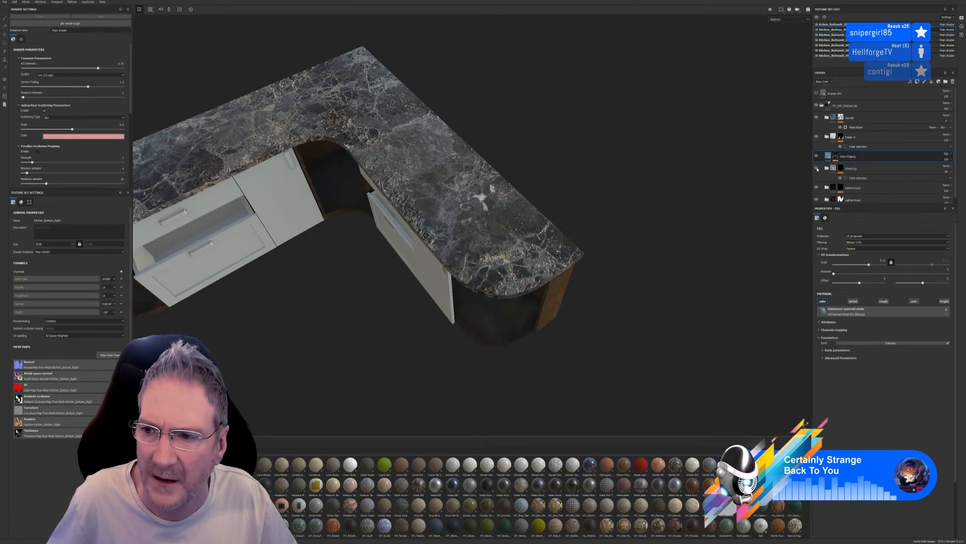
left_click(817, 137)
left_click(817, 137)
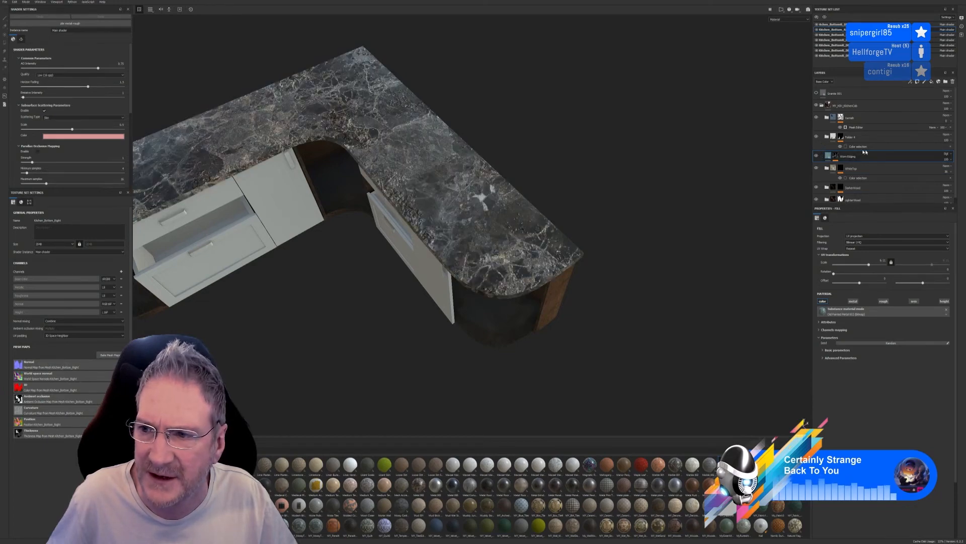
scroll(881, 157, "down", 1)
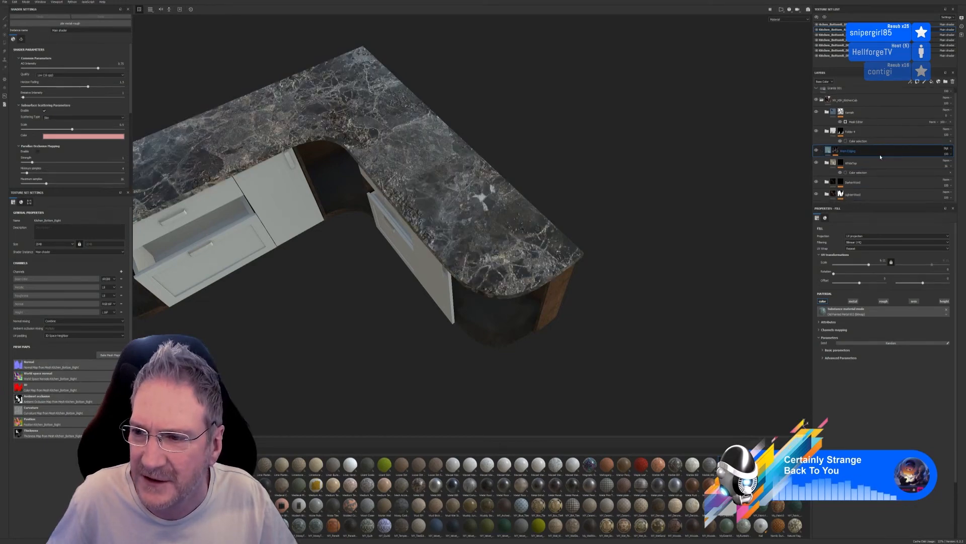
left_click(818, 195)
left_click(818, 194)
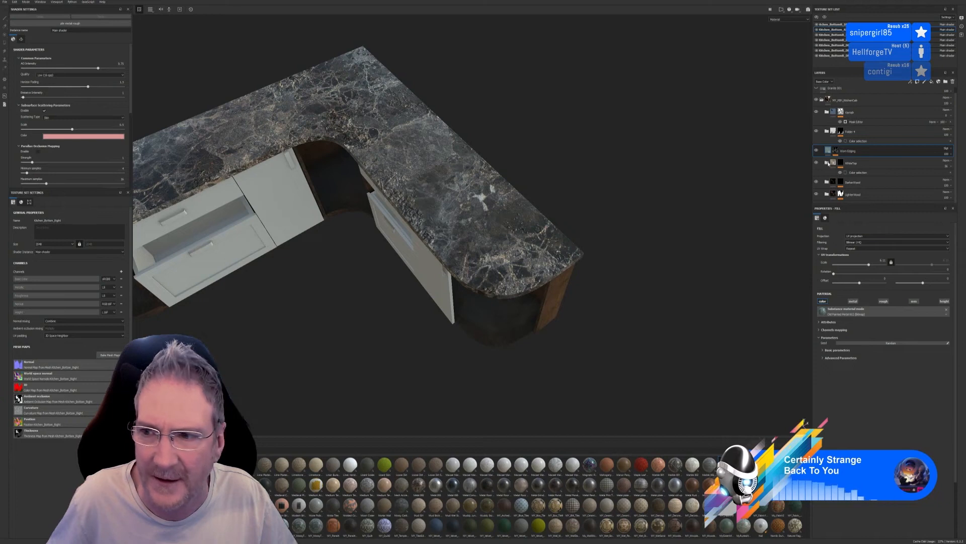
Examine the white top folder's contents and the edging layer's mask and fill, toggling the marble group for comparison
left_click(827, 163)
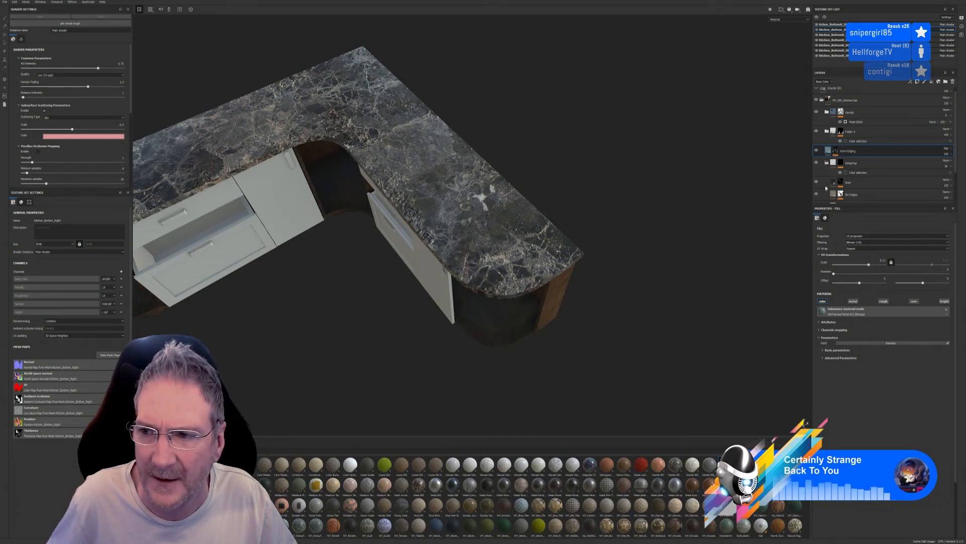
left_click(826, 163)
left_click(835, 151)
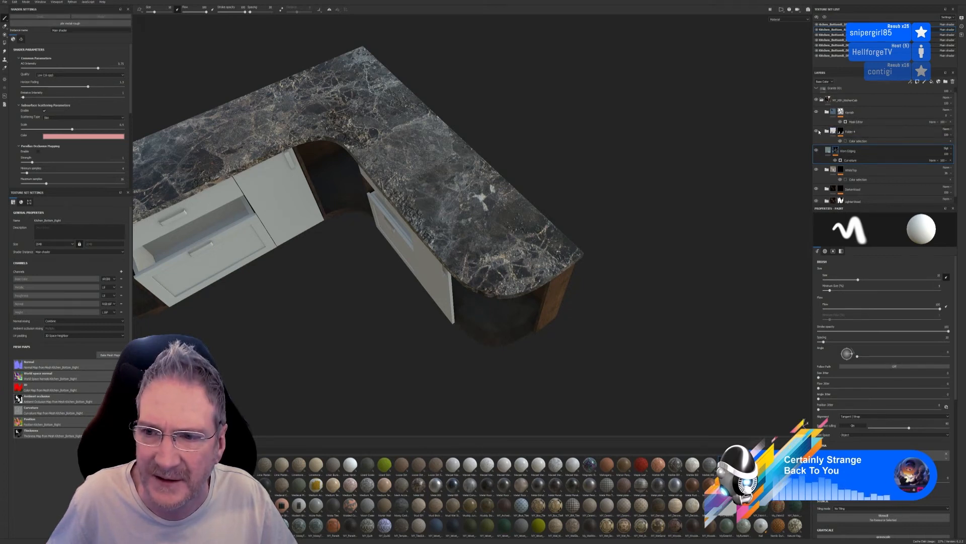
left_click(817, 131)
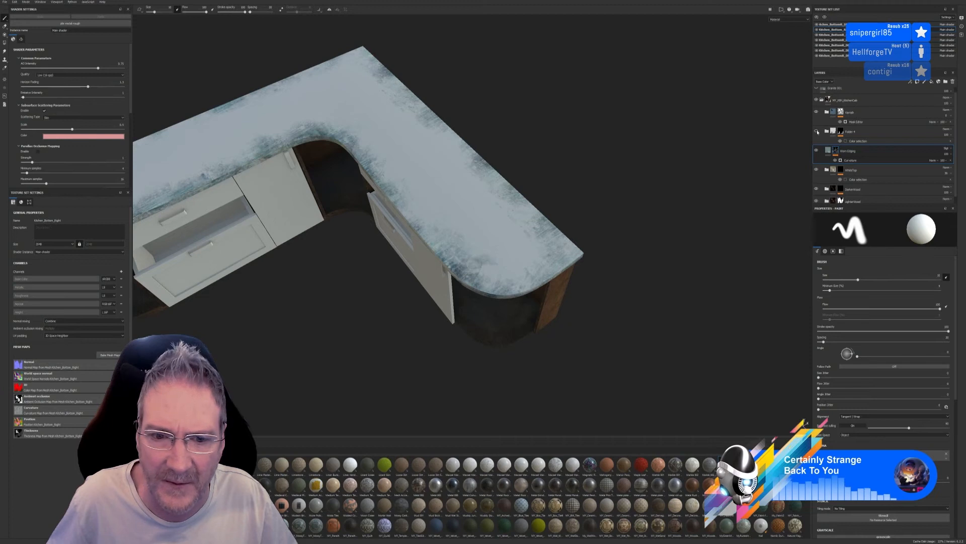
left_click(817, 131)
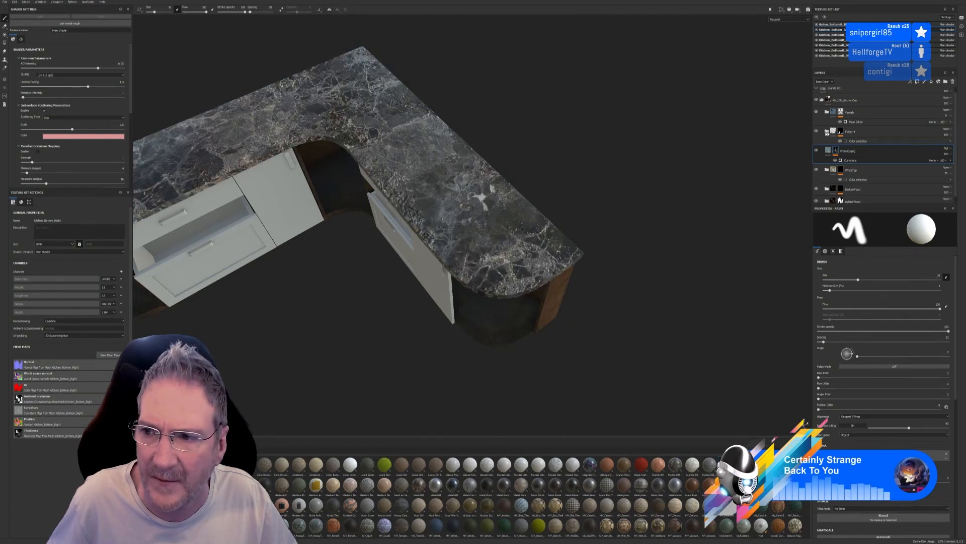
left_click(827, 132)
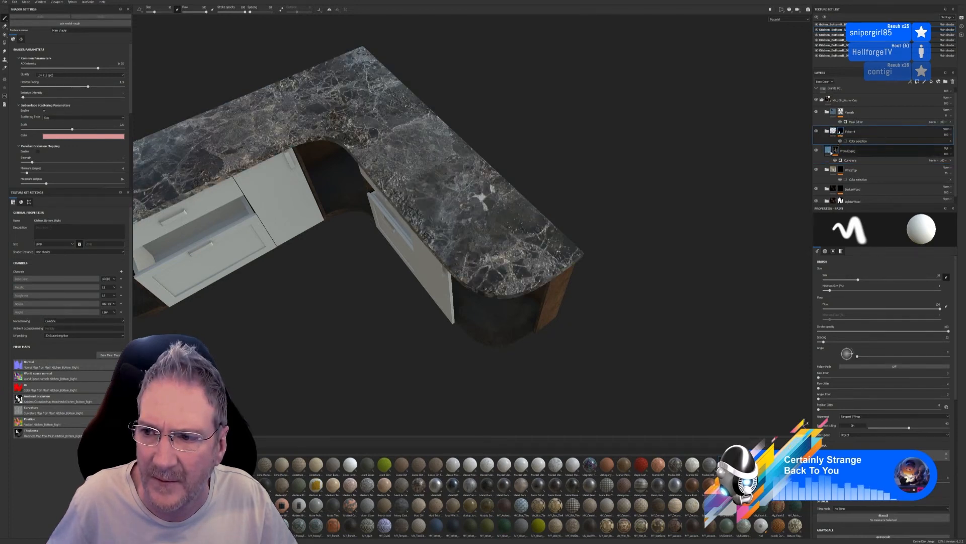
left_click(830, 151)
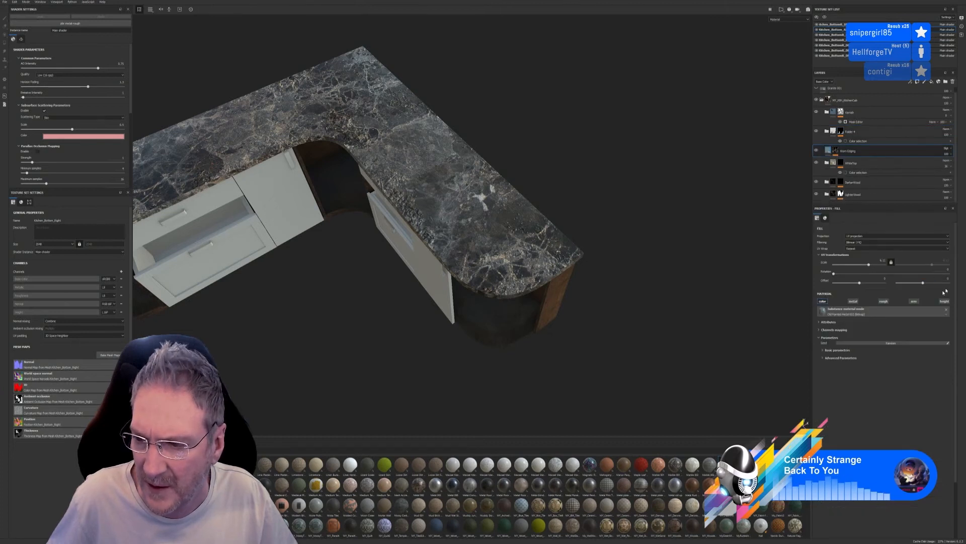
Hide the marble top folder inside the marble group, keeping the marble bitmap layer visible and selected
left_click(826, 131)
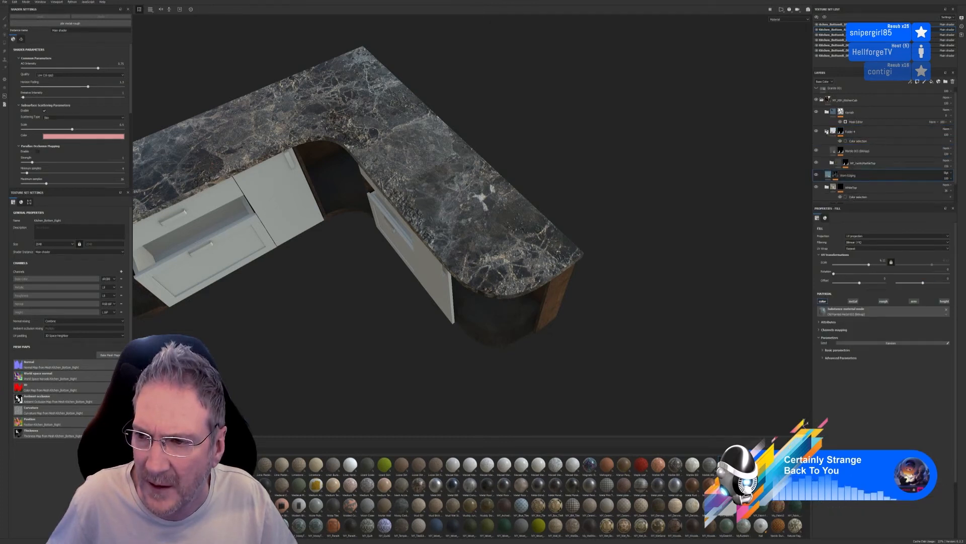
left_click(856, 151)
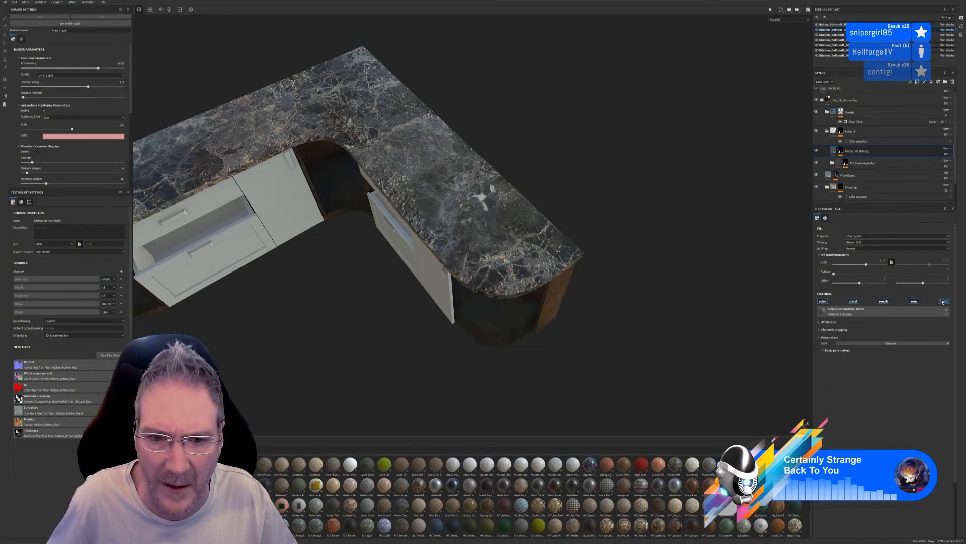
left_click(833, 163)
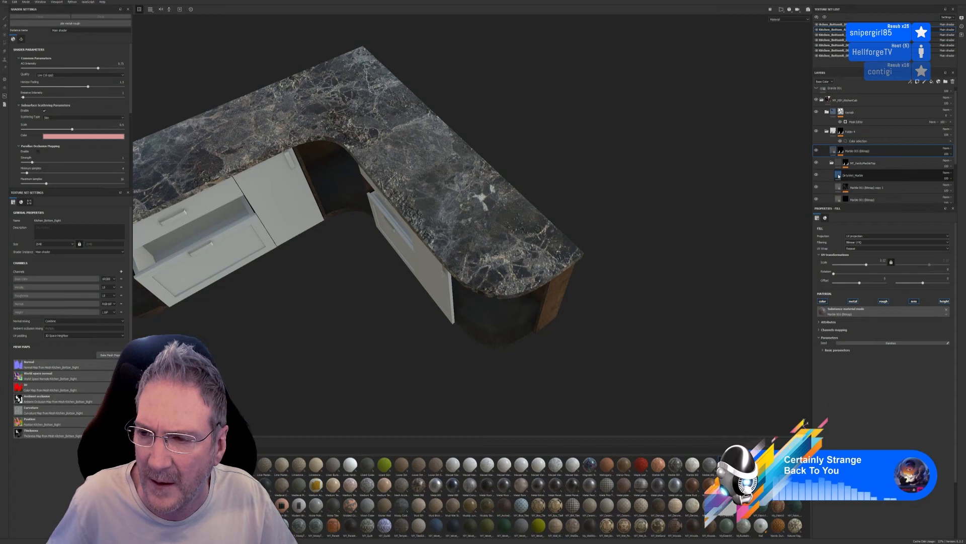
left_click(817, 164)
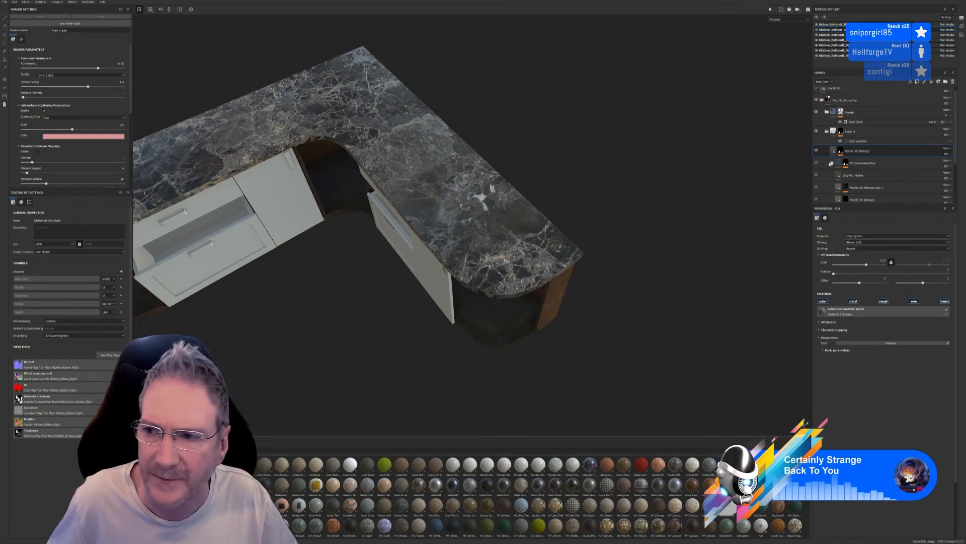
left_click(832, 162)
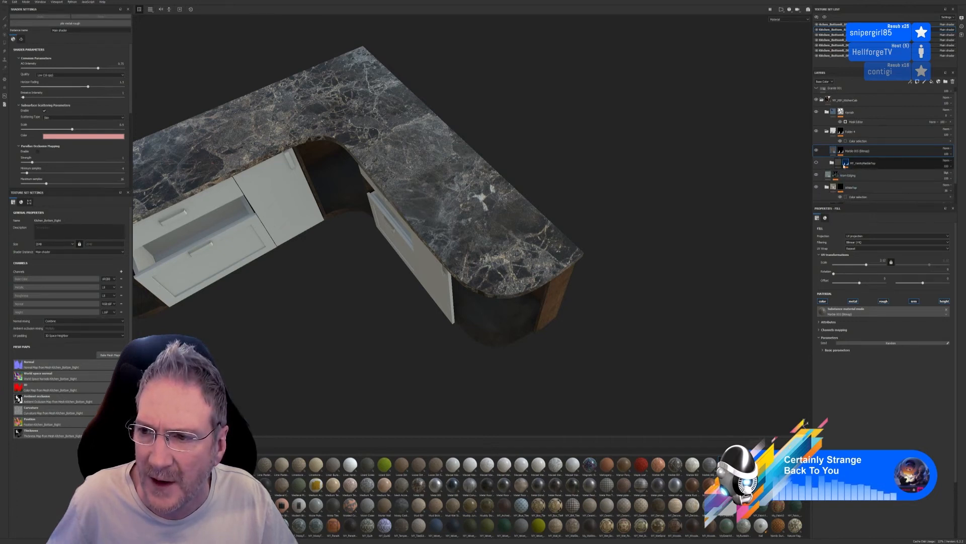
left_click(836, 151)
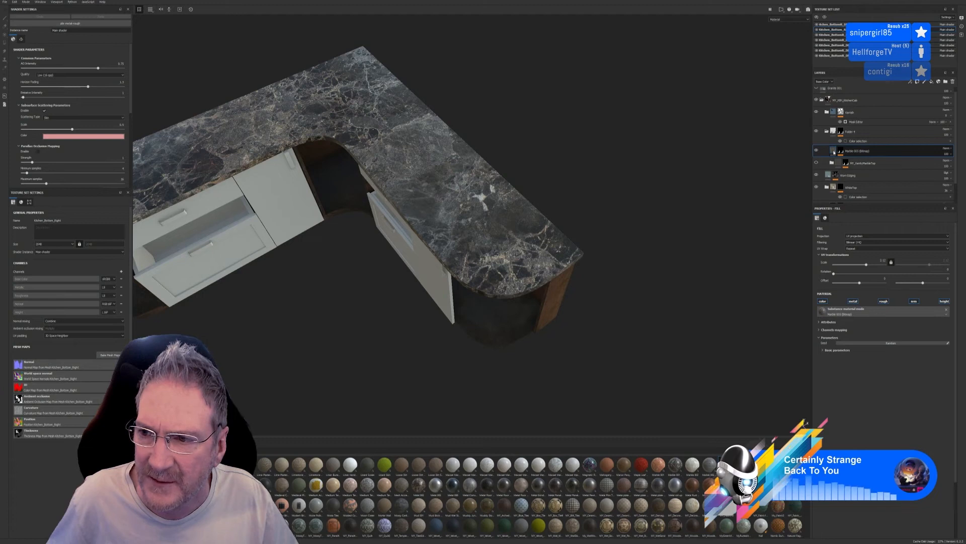
Collapse the marble group folder and move it directly below the edging layer
double_click(855, 152)
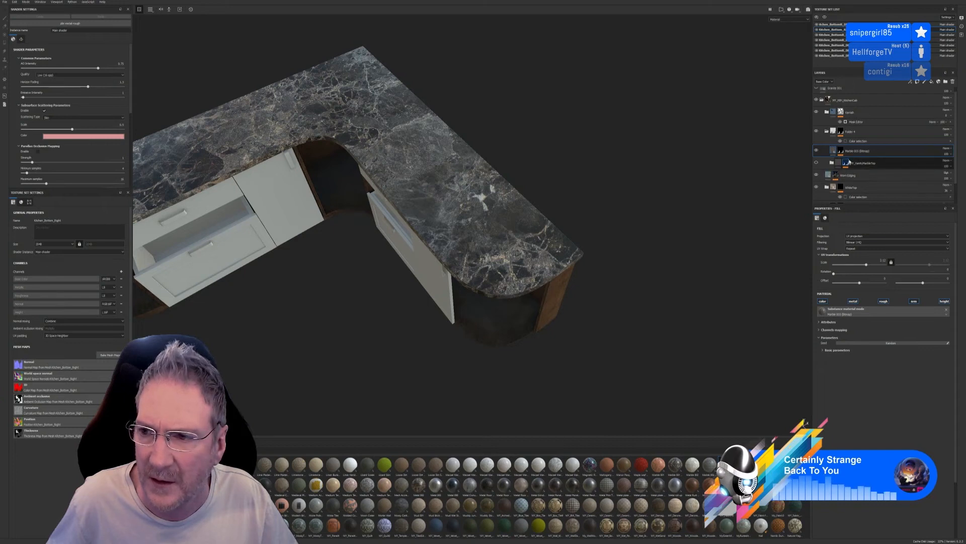
left_click(826, 132)
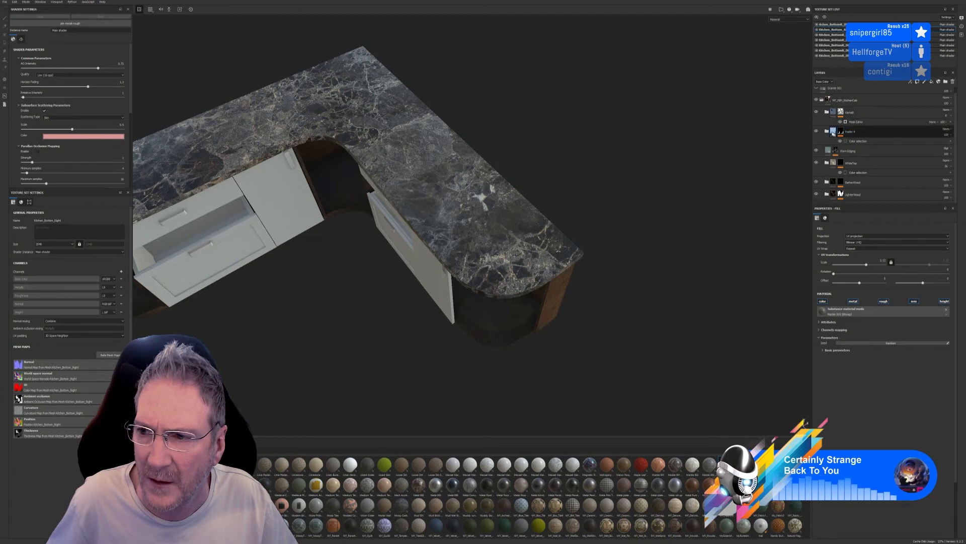
left_click(816, 132)
left_click(816, 133)
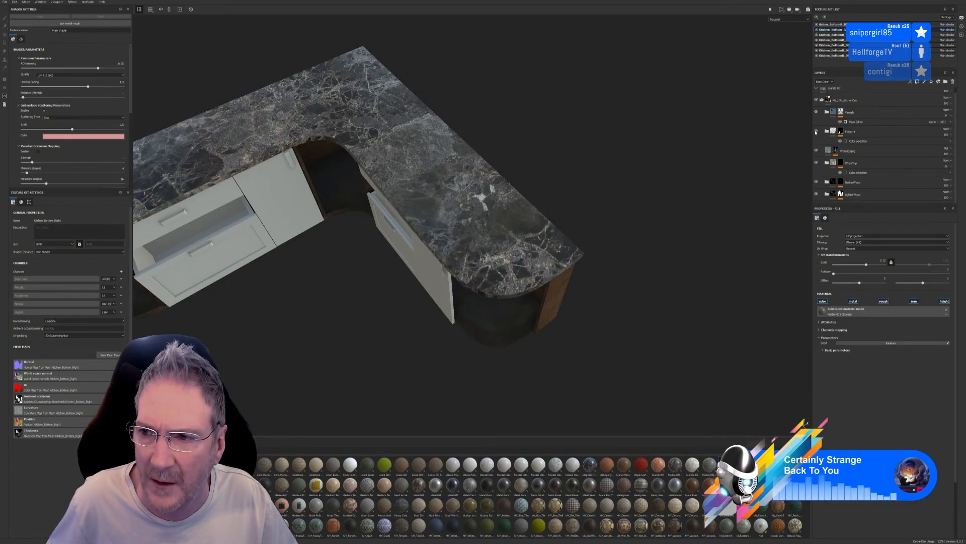
left_click(866, 132)
left_click(865, 132)
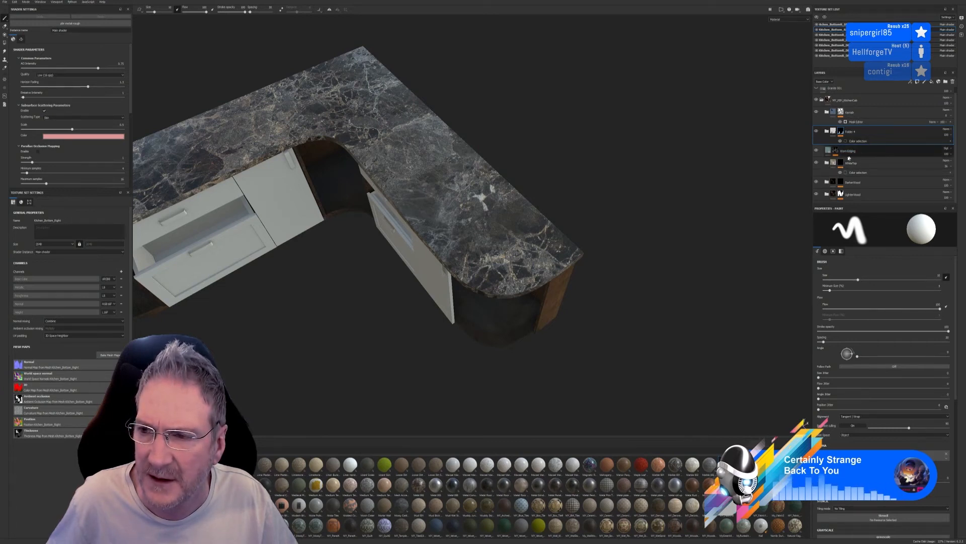
left_click_drag(850, 134, 860, 155)
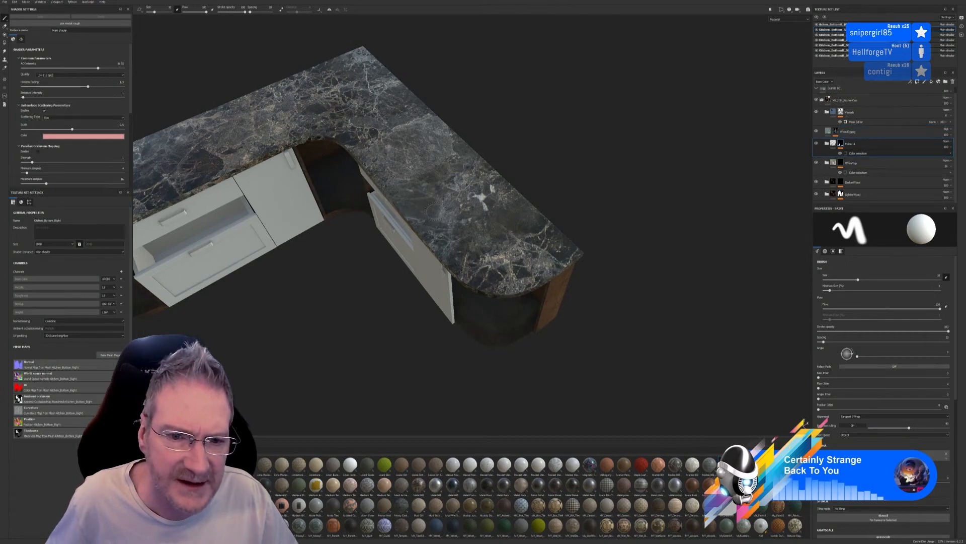
Toggle the edging layer's visibility to compare its effect along the curved front edge of the worktop, leaving it visible
scroll(398, 206, "up", 3)
left_click_drag(400, 207, 530, 169, "alt")
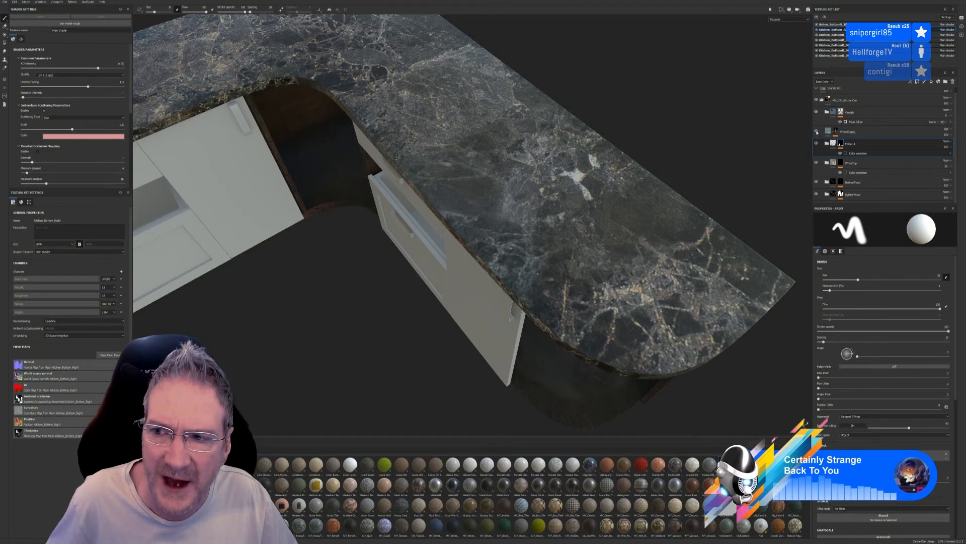
left_click(817, 131)
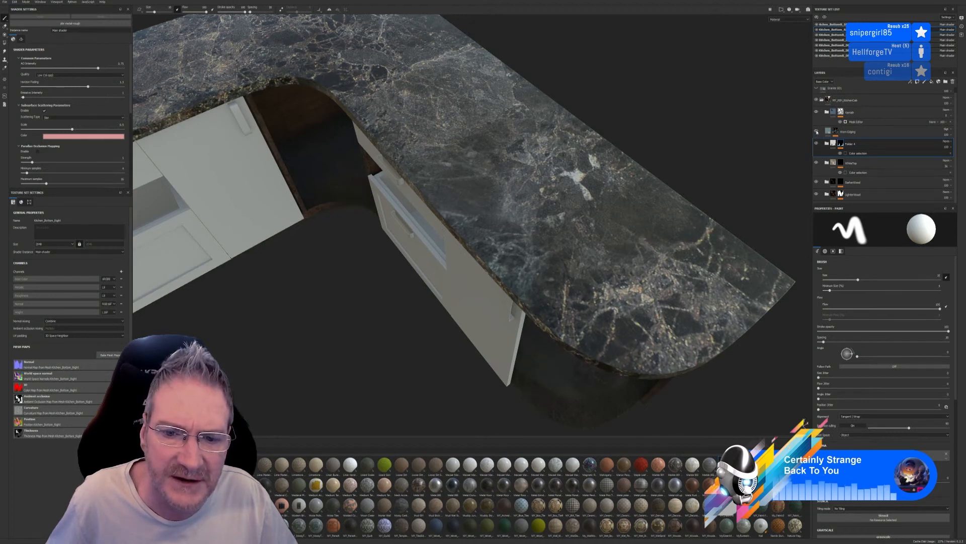
left_click(817, 132)
left_click(817, 132)
left_click(817, 132)
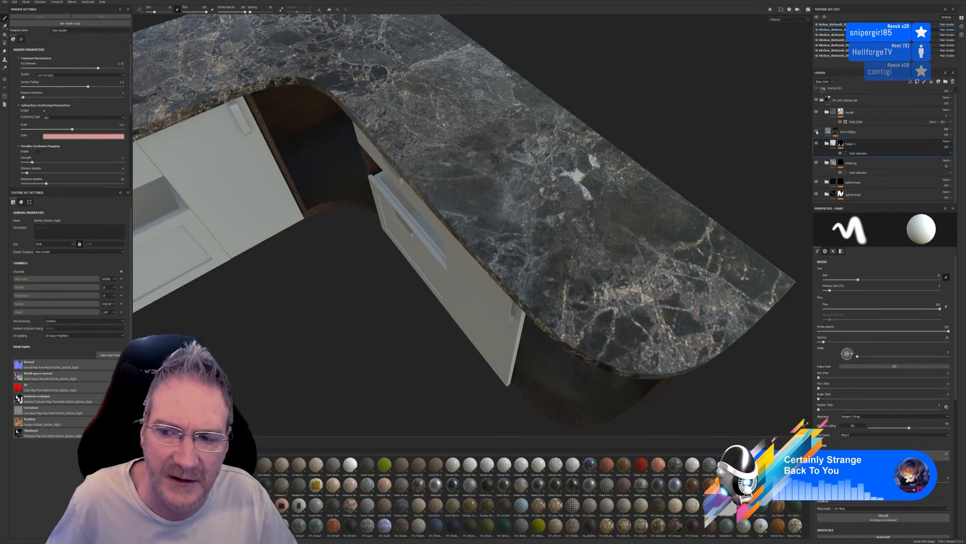
left_click(817, 132)
left_click(817, 132)
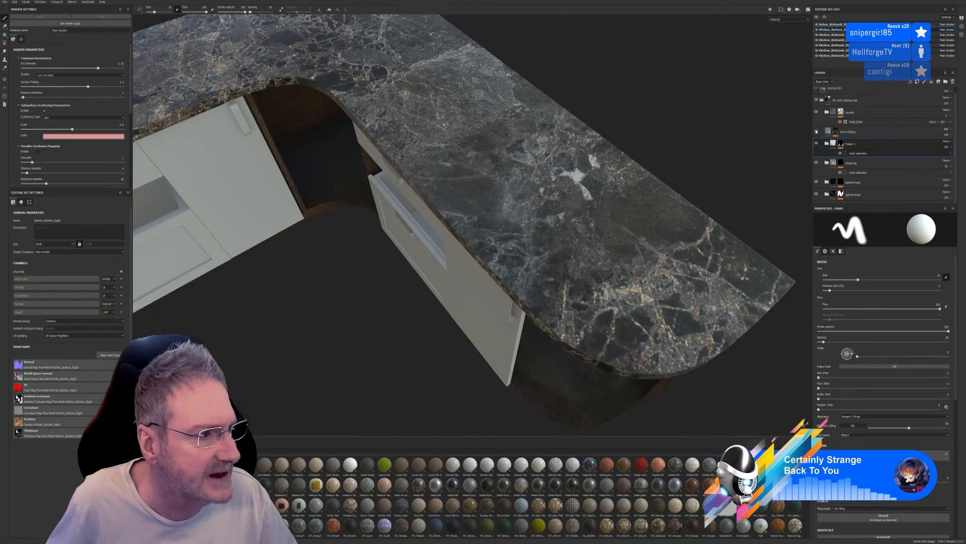
left_click(817, 132)
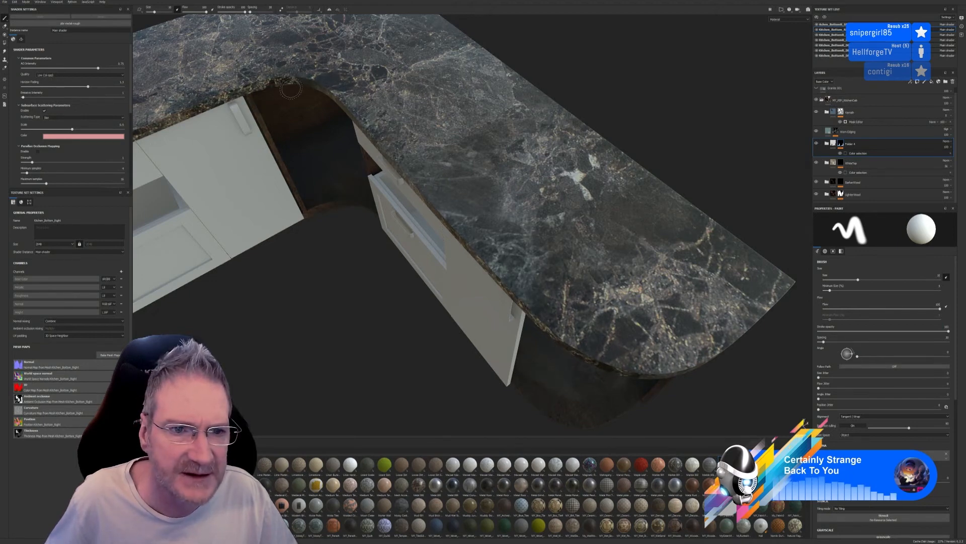
Rename the marble group folder to Kitchen_Tops, keeping the same prefix style as the parent kitchen material folder
scroll(574, 332, "down", 5)
left_click_drag(574, 338, 595, 291, "alt")
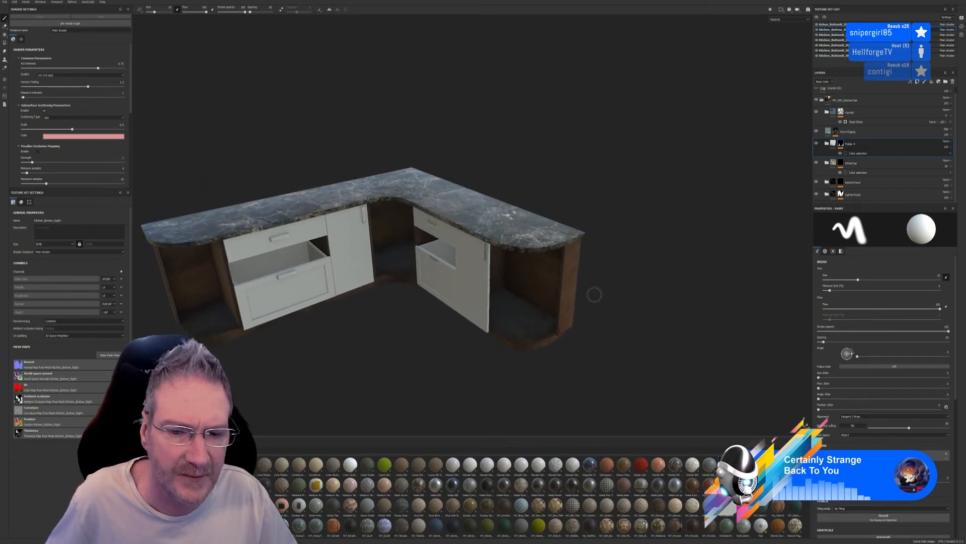
middle_click_drag(376, 281, 480, 253, "alt")
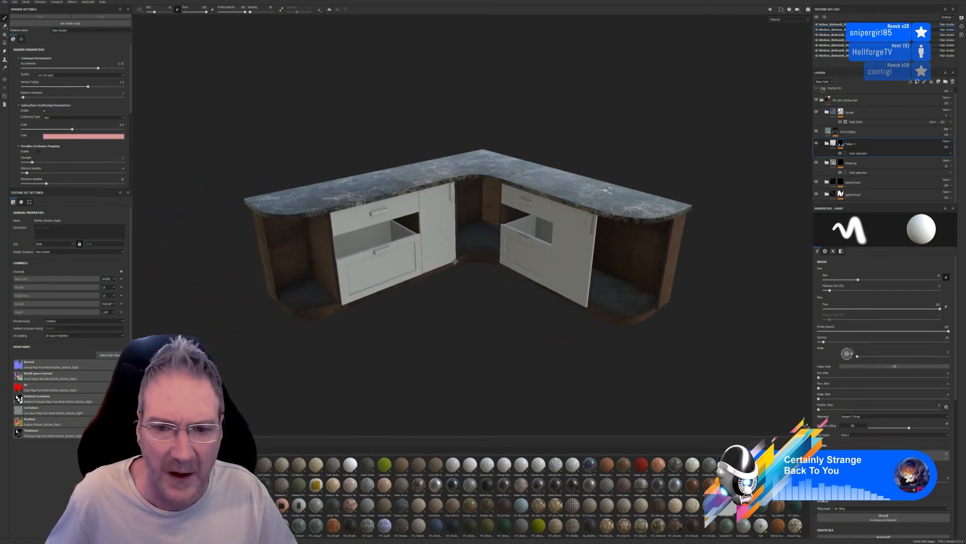
left_click(816, 143)
left_click(816, 143)
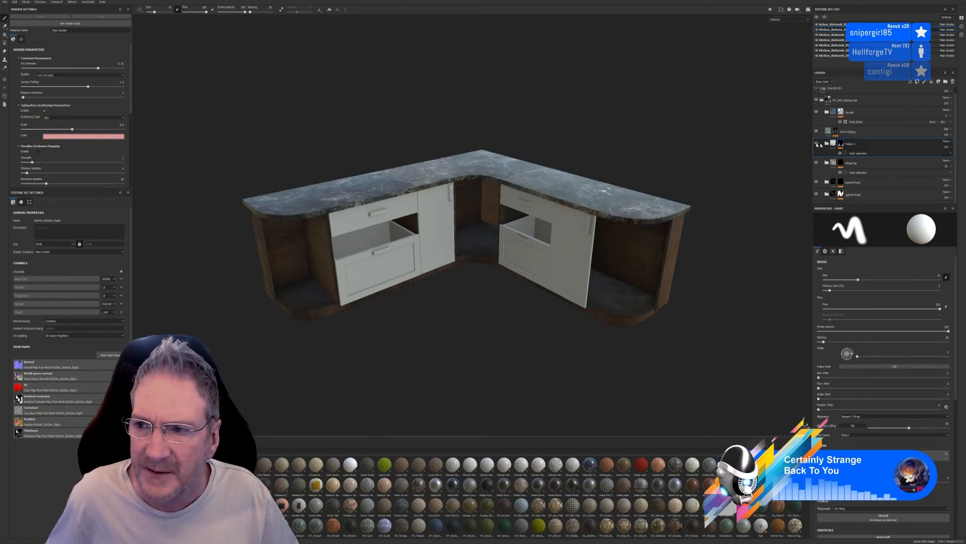
double_click(852, 143)
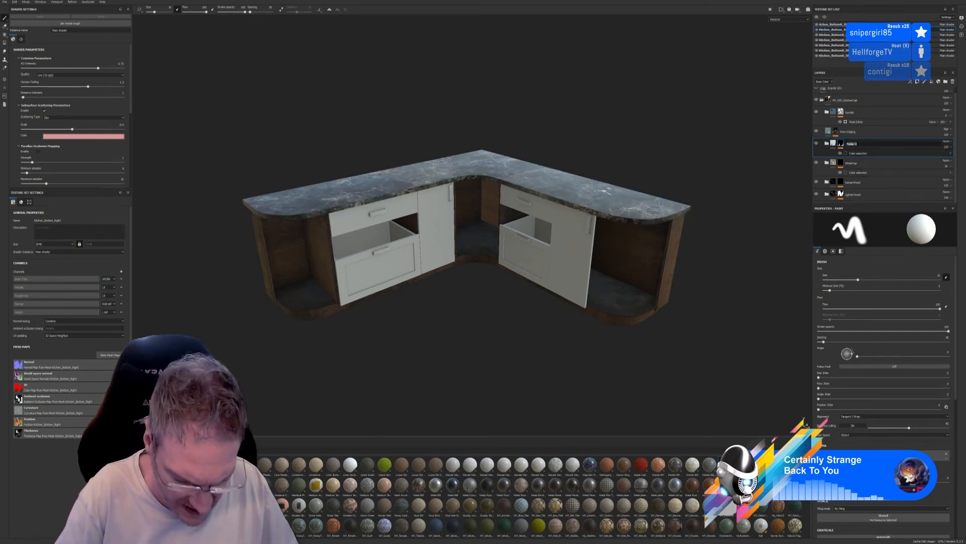
type("ser_")
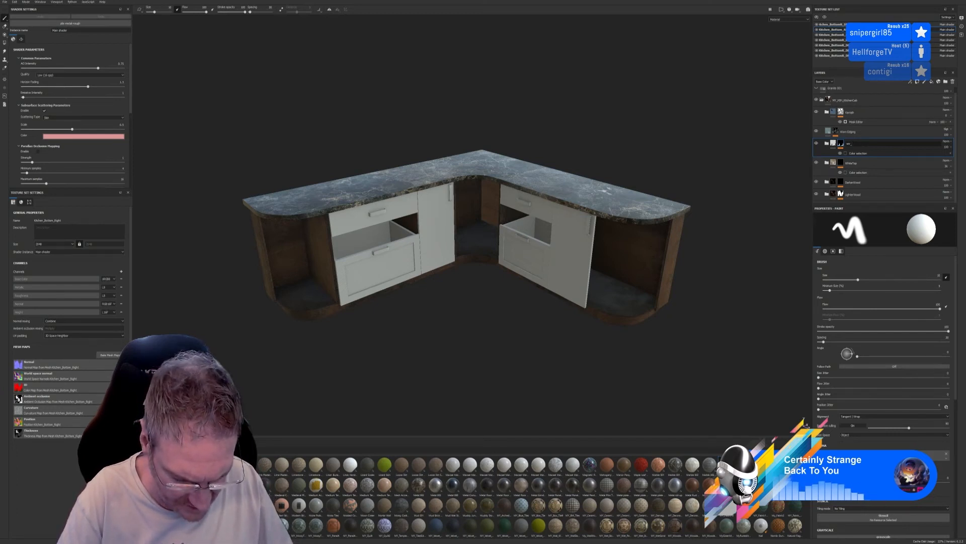
type("Kitch")
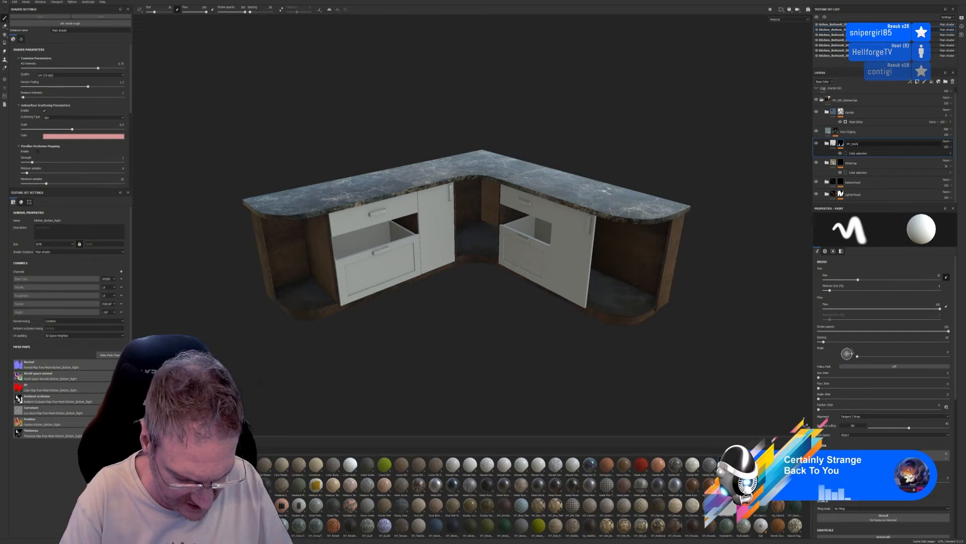
type("en_")
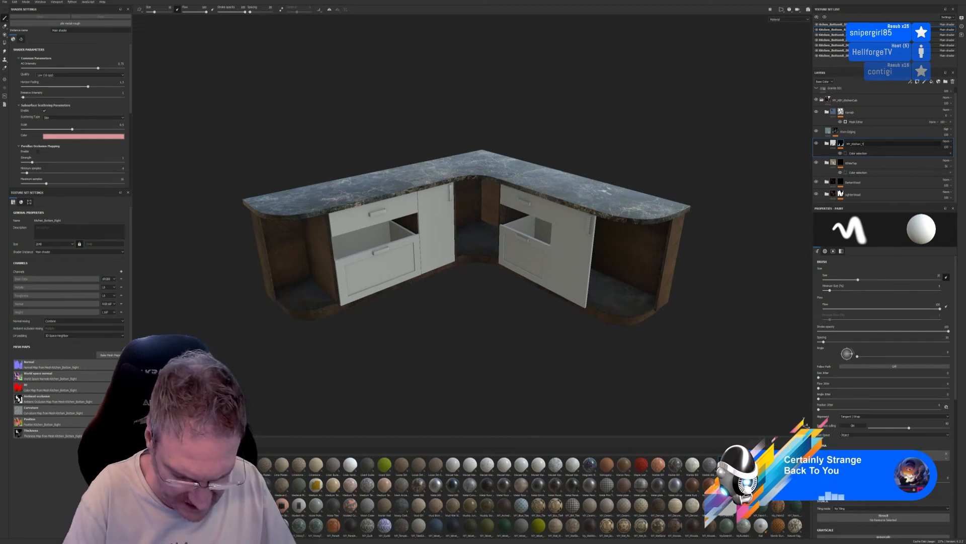
type("Tops")
key("Return")
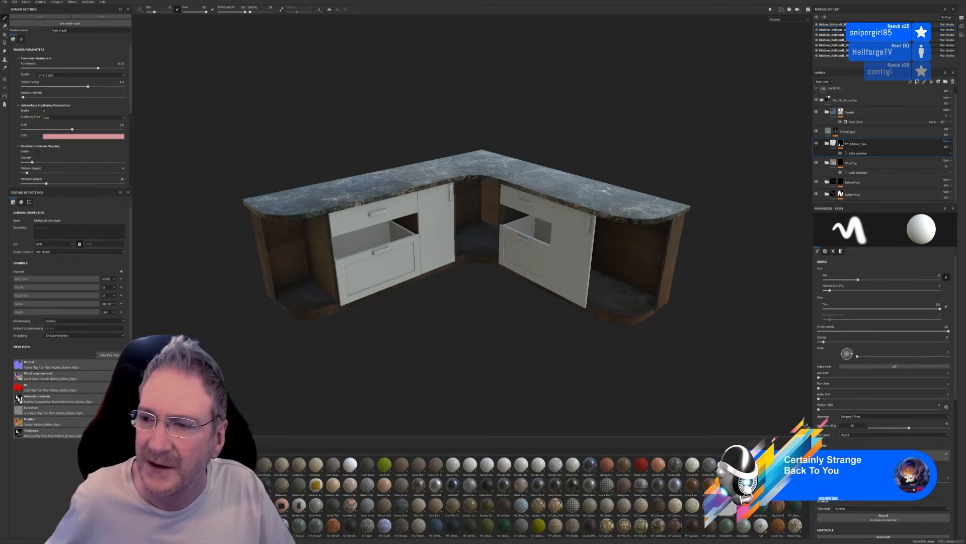
Examine the marble worktop and its edging from above and from the front of the cabinets
left_click(827, 144)
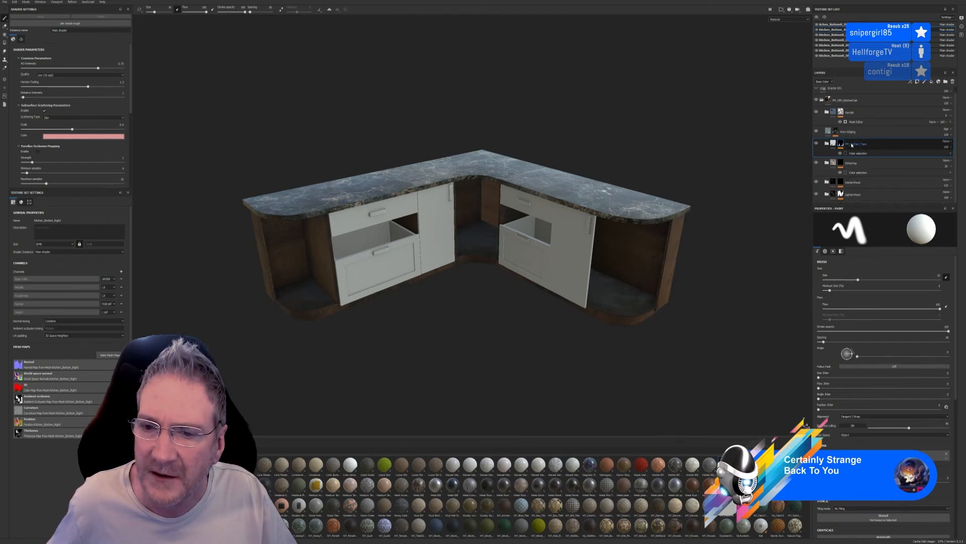
right_click_drag(445, 278, 437, 278, "alt")
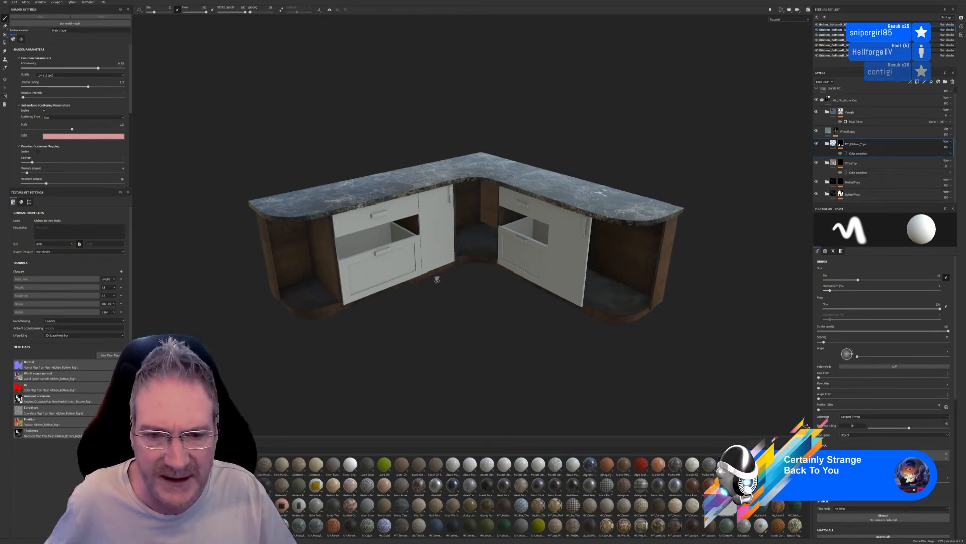
left_click_drag(437, 279, 455, 326, "alt")
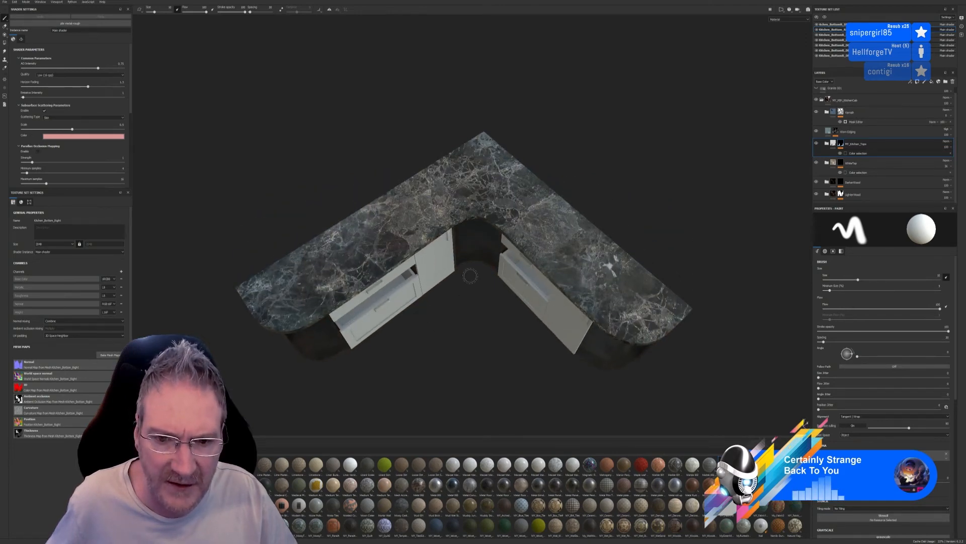
scroll(470, 276, "up", 3)
left_click_drag(468, 307, 543, 251, "alt")
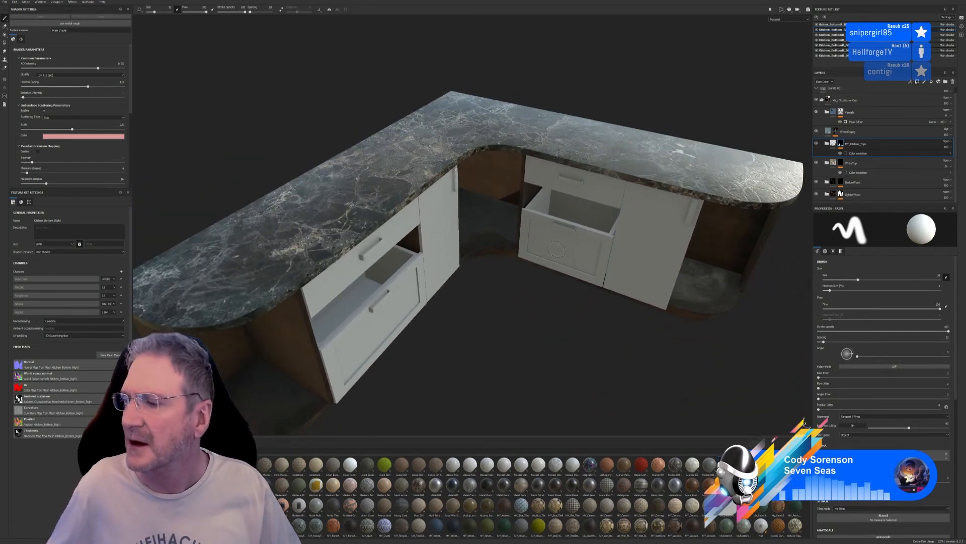
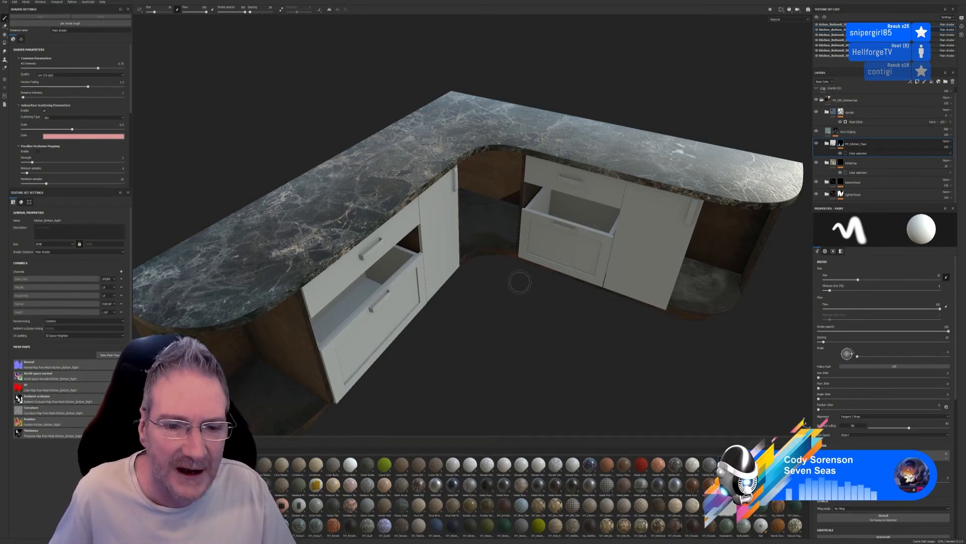
Expand the Kitchen_Tops group and delete the hidden subfolder beneath its marble layer
mouse_move(493, 232)
left_mouse_down("alt")
mouse_move(483, 252)
mouse_move(477, 237)
mouse_move(502, 261)
mouse_move(487, 231)
mouse_move(500, 225)
left_mouse_up("alt")
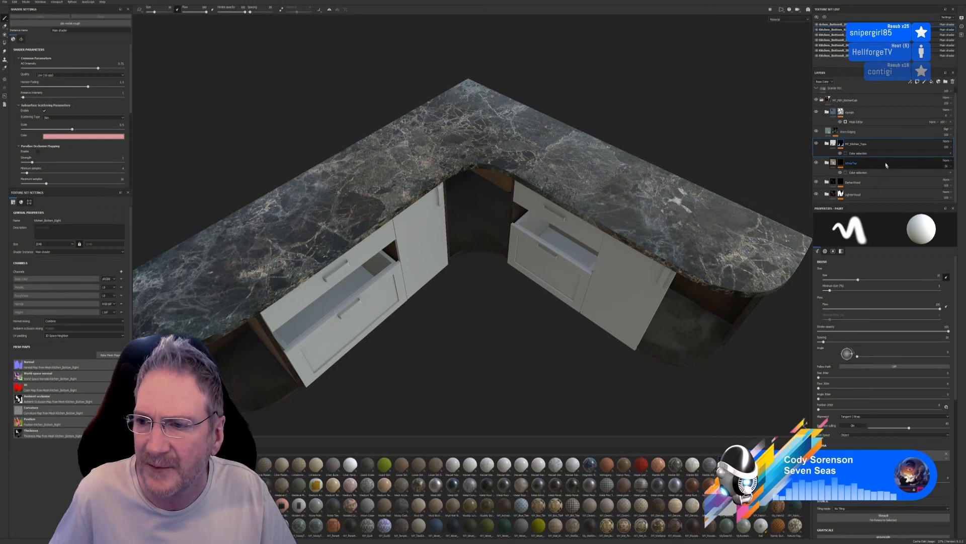
left_click(827, 144)
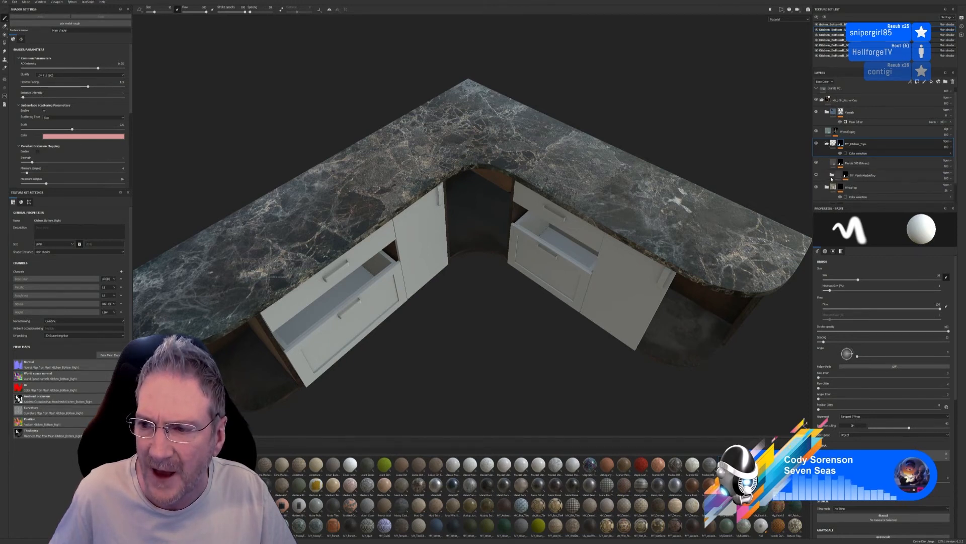
left_click(885, 177)
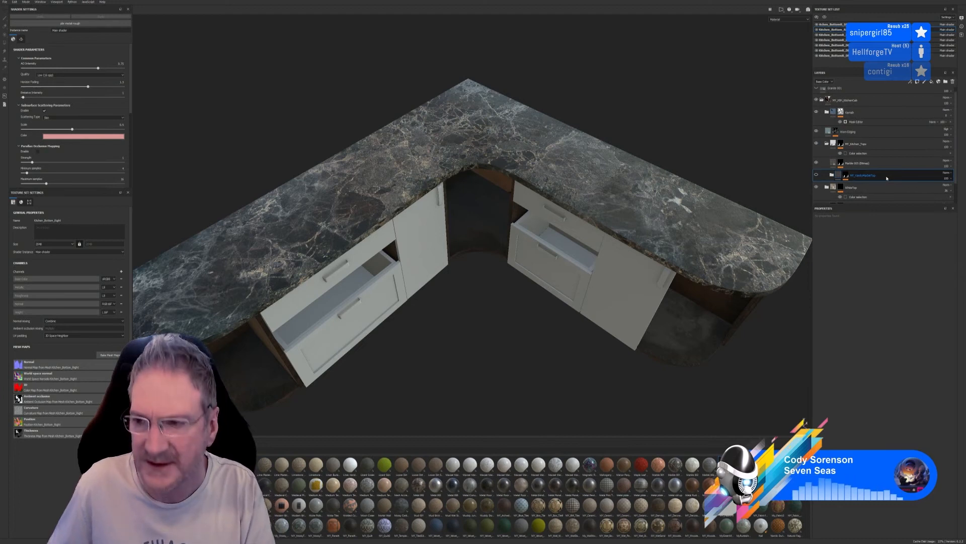
key("Delete")
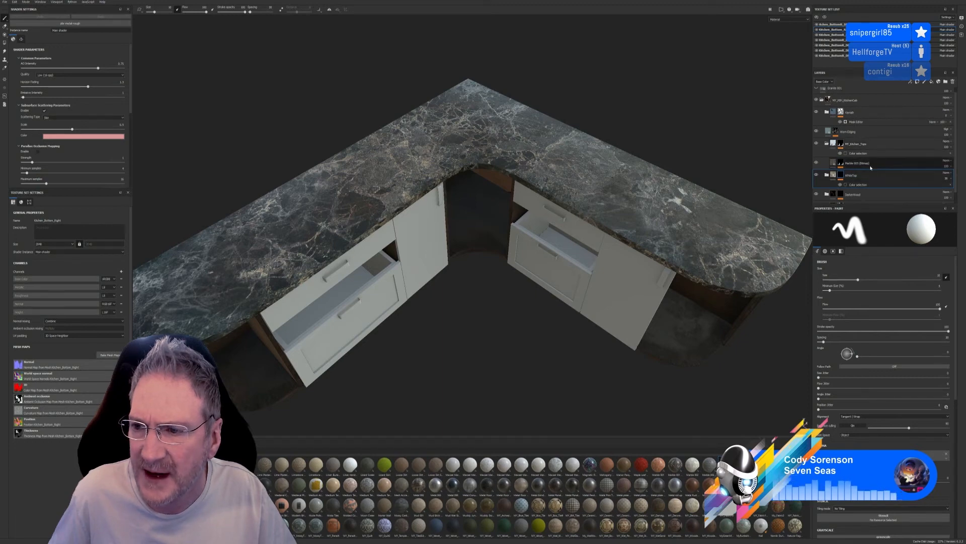
Toggle the marble layer's visibility to check its effect on the worktop, leaving it visible, and collapse the Kitchen_Tops group
left_click(817, 162)
left_click(816, 162)
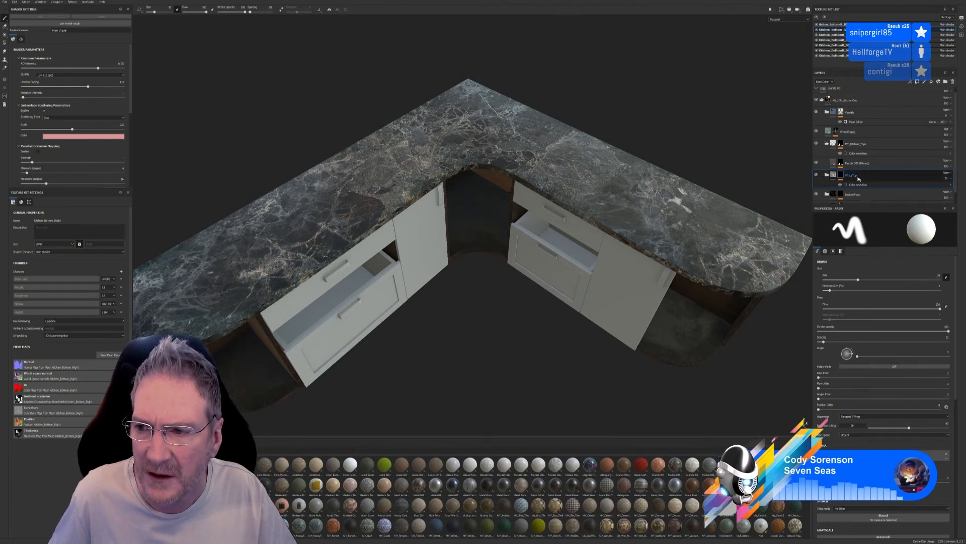
left_click(826, 144)
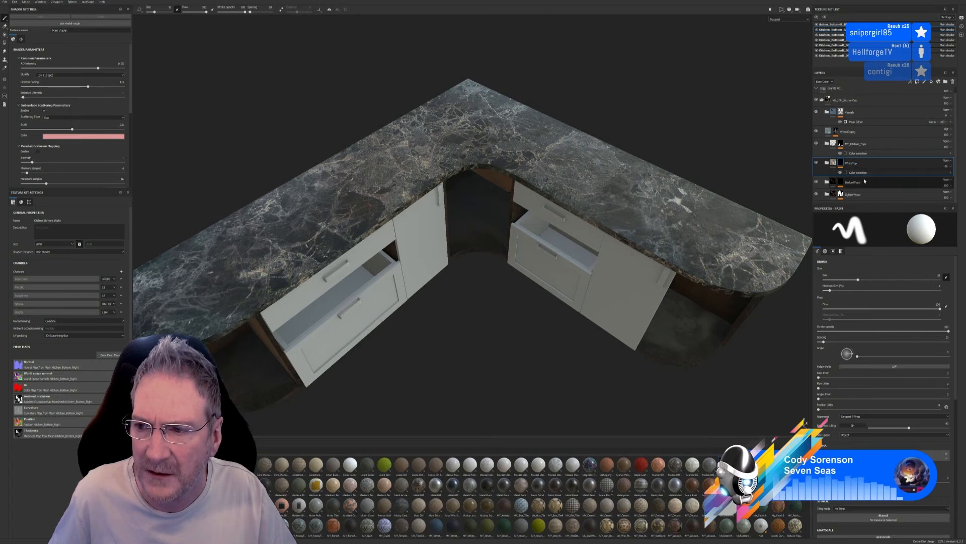
left_click(864, 147)
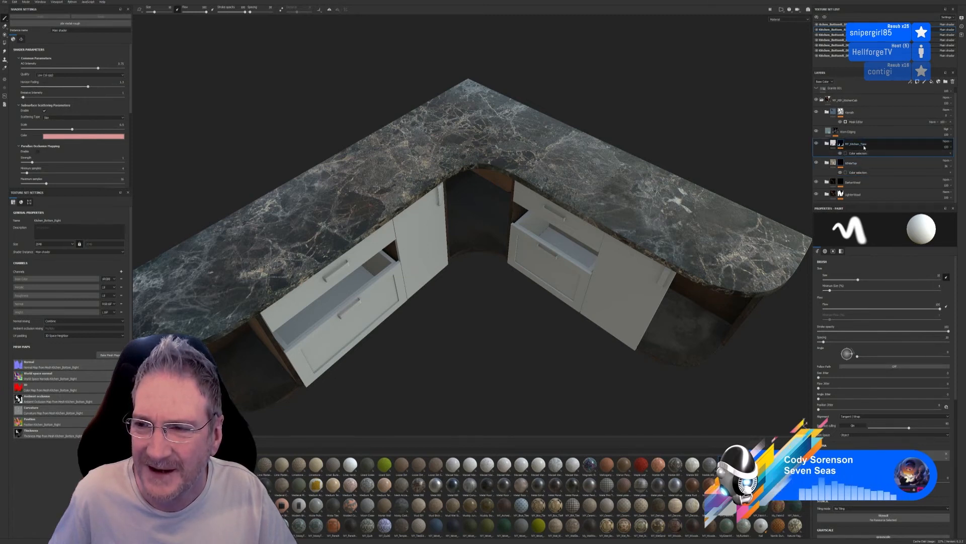
Duplicate the marble fill layer inside the Kitchen_Tops group
left_click(827, 145)
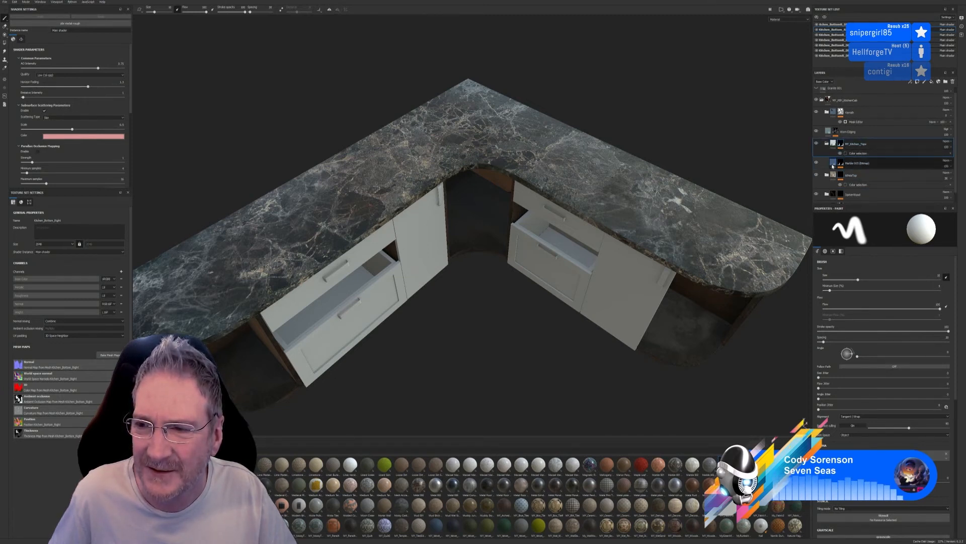
left_click(833, 164)
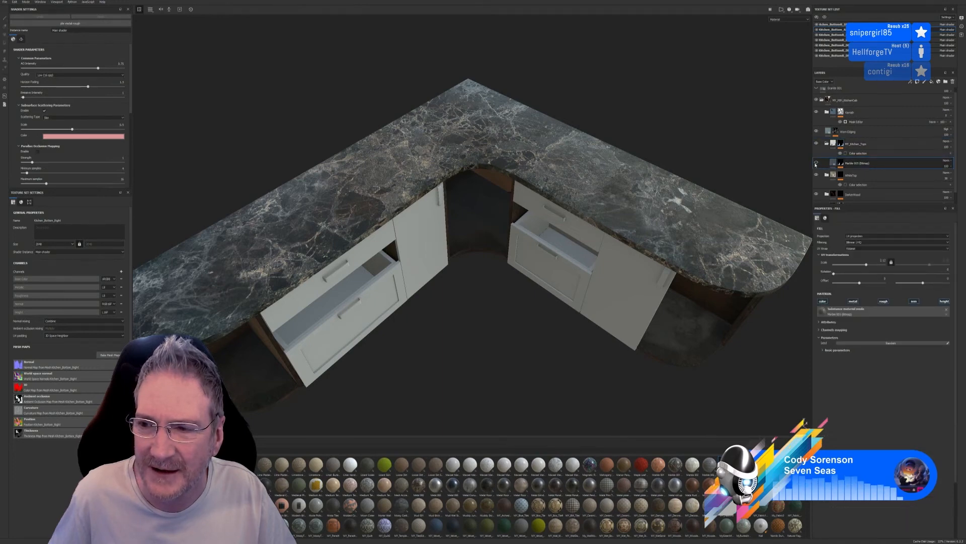
left_click(816, 164)
left_click(816, 164)
right_click(834, 163)
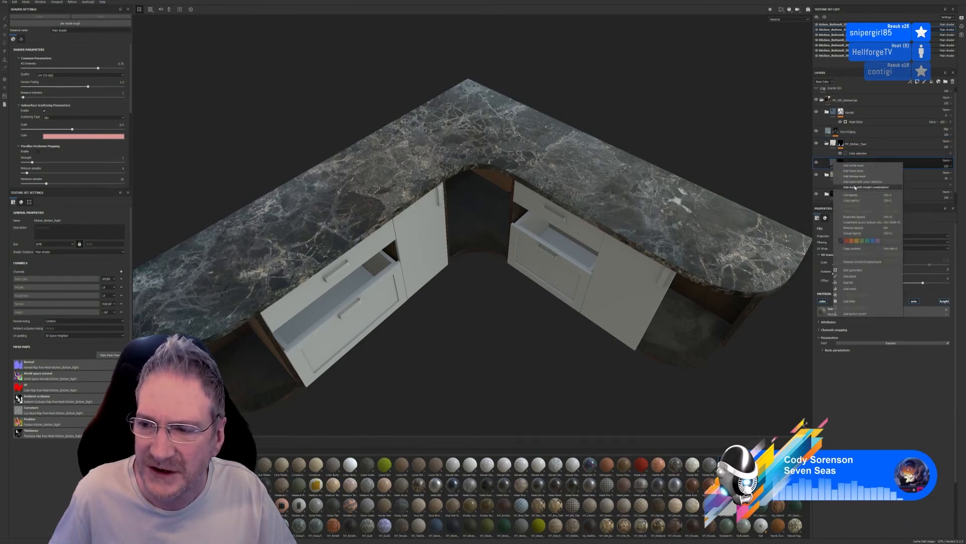
left_click(854, 216)
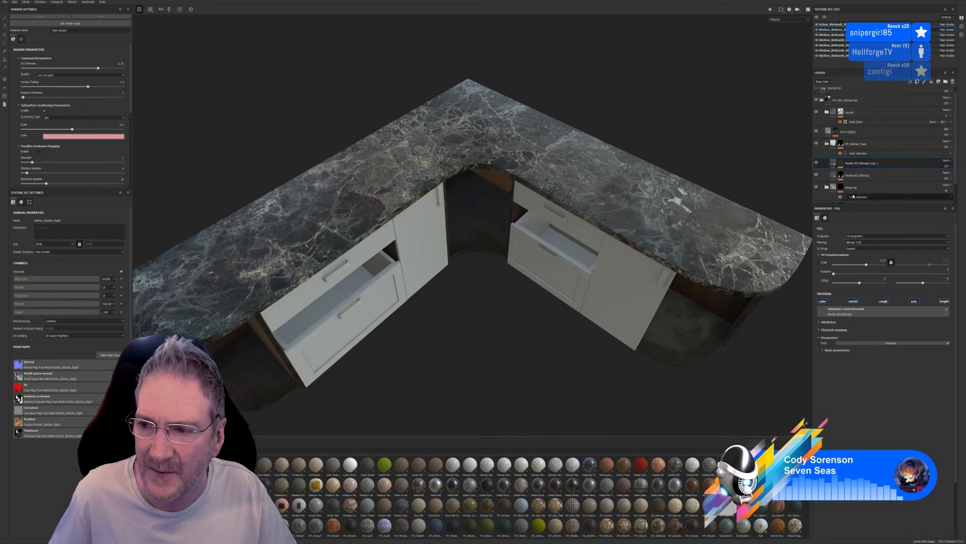
Lower the luminosity and saturation of the duplicated marble layer to give a darker, less colourful stone
left_click(824, 351)
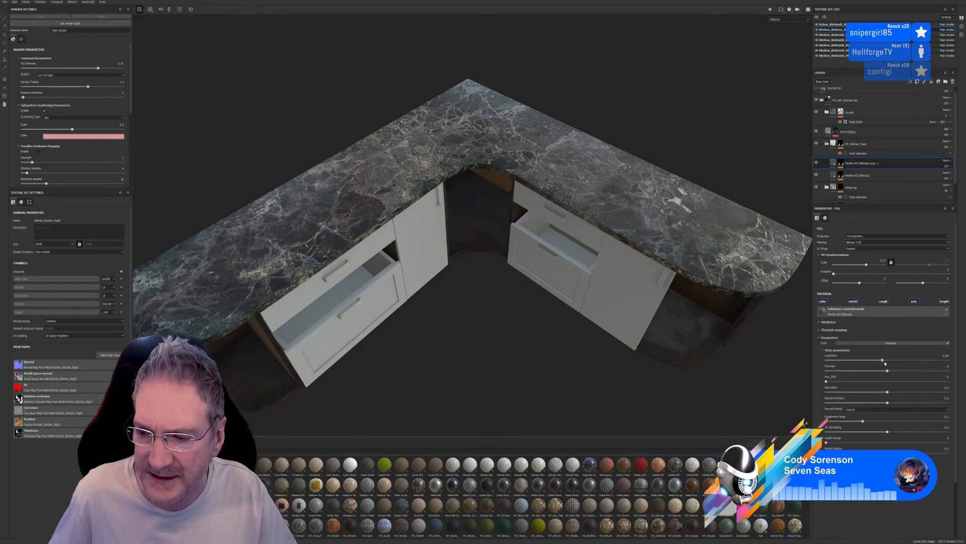
left_click_drag(882, 361, 874, 361)
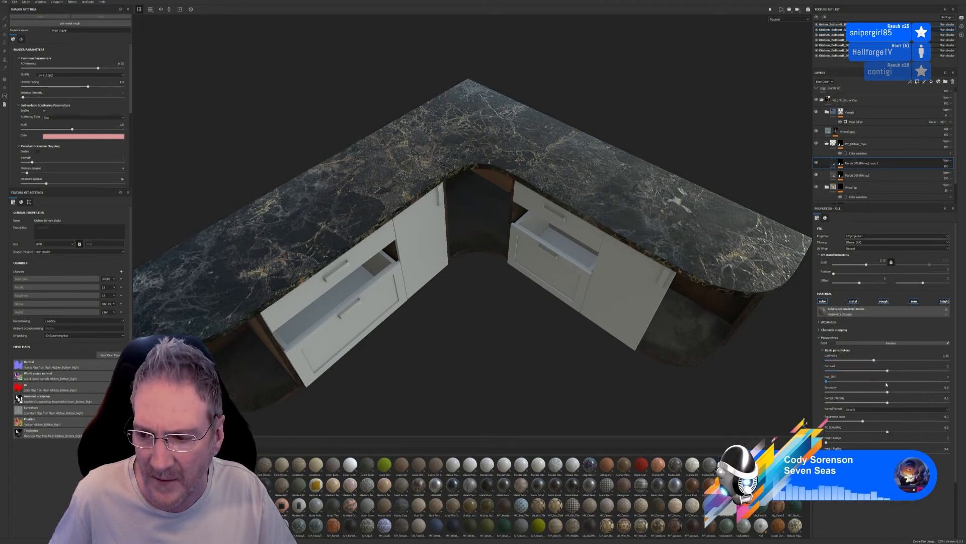
left_click_drag(887, 393, 874, 395)
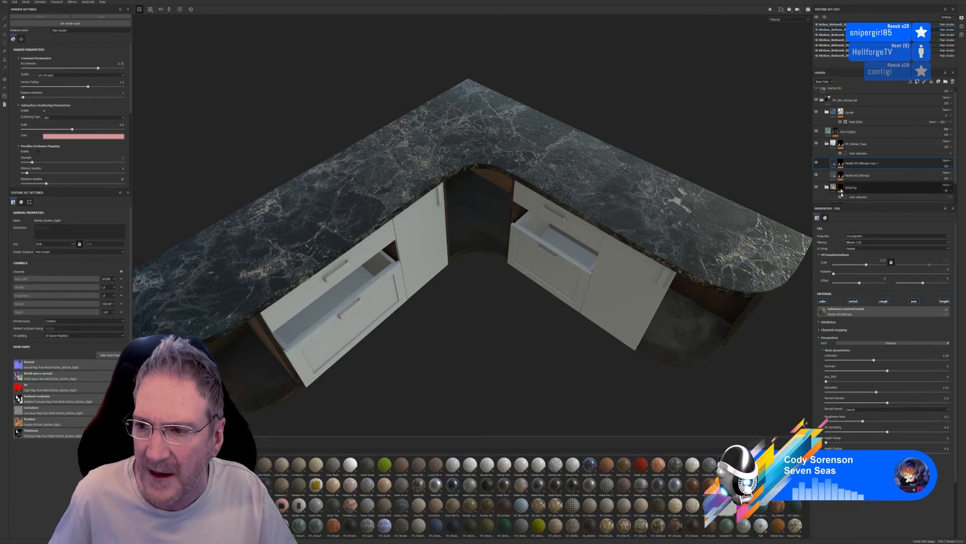
Toggle the darker marble copy's visibility to compare it with the original marble, leaving it visible
left_click(817, 162)
left_click(817, 162)
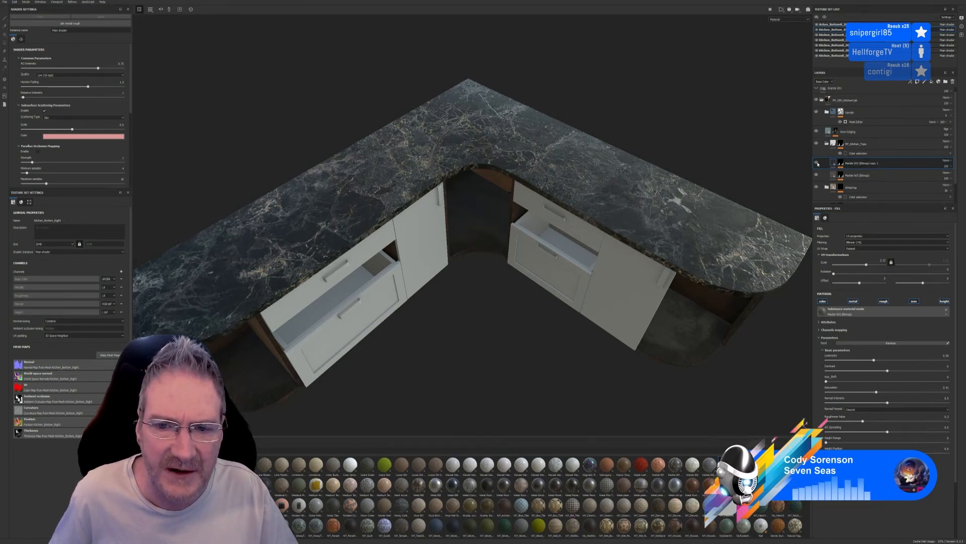
left_click(817, 162)
left_click(817, 163)
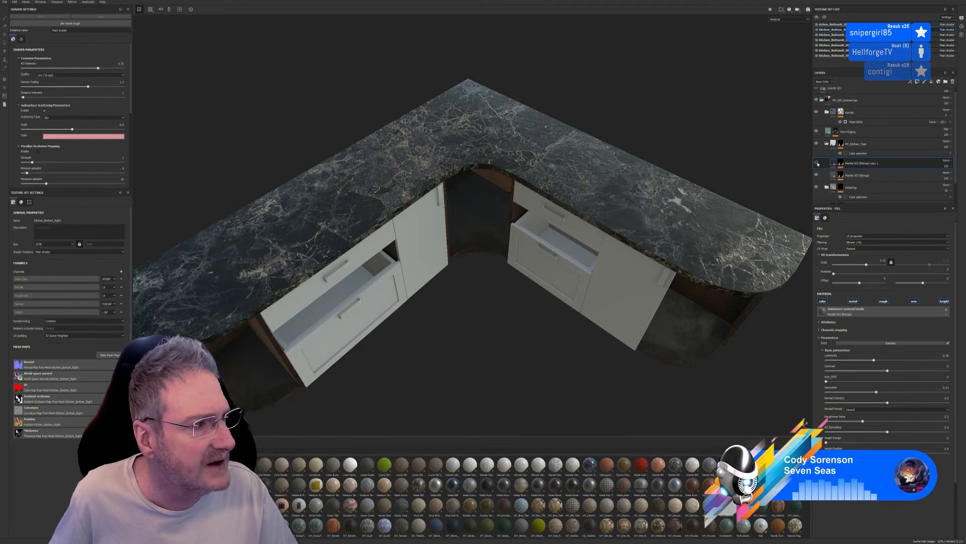
left_click(817, 162)
left_click(817, 163)
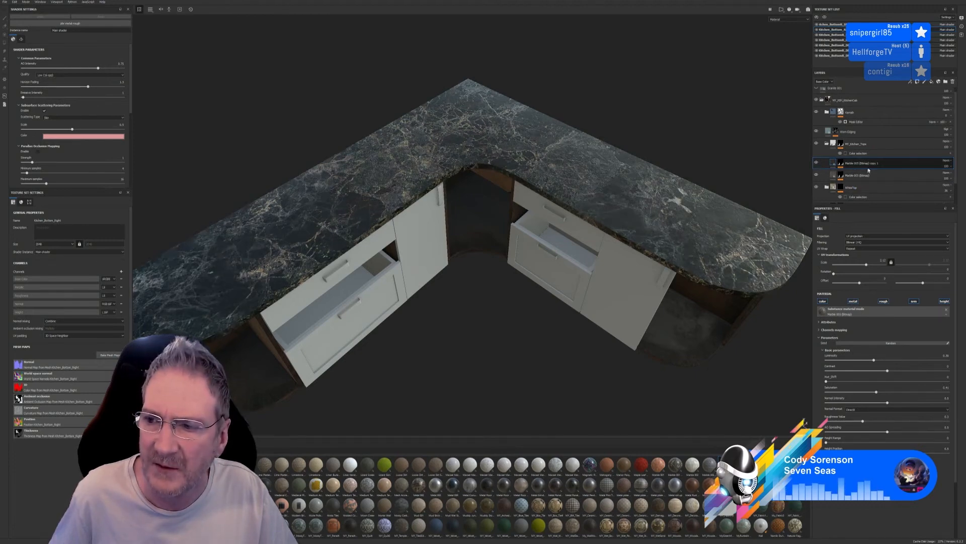
Apply the Surface Worn smart mask to the darker marble copy
left_click(147, 524)
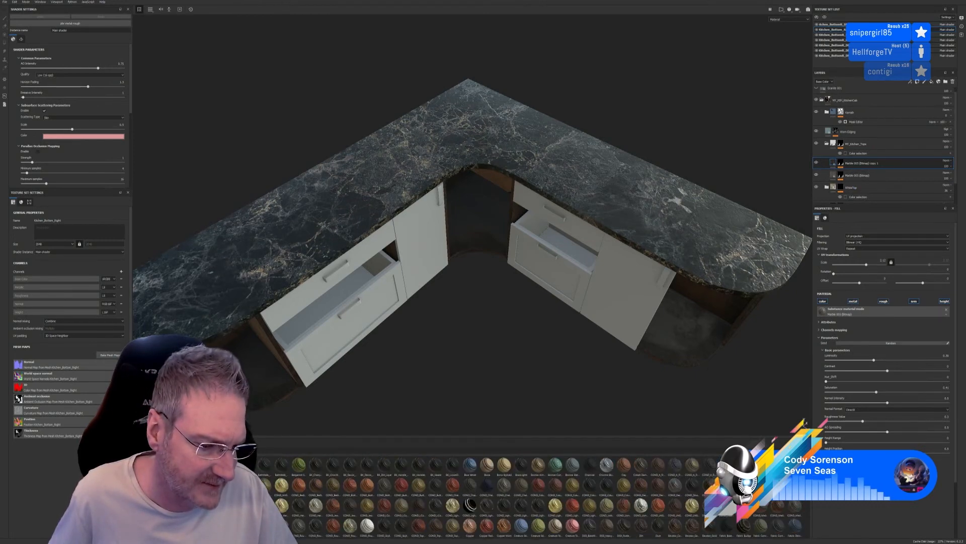
left_click(147, 529)
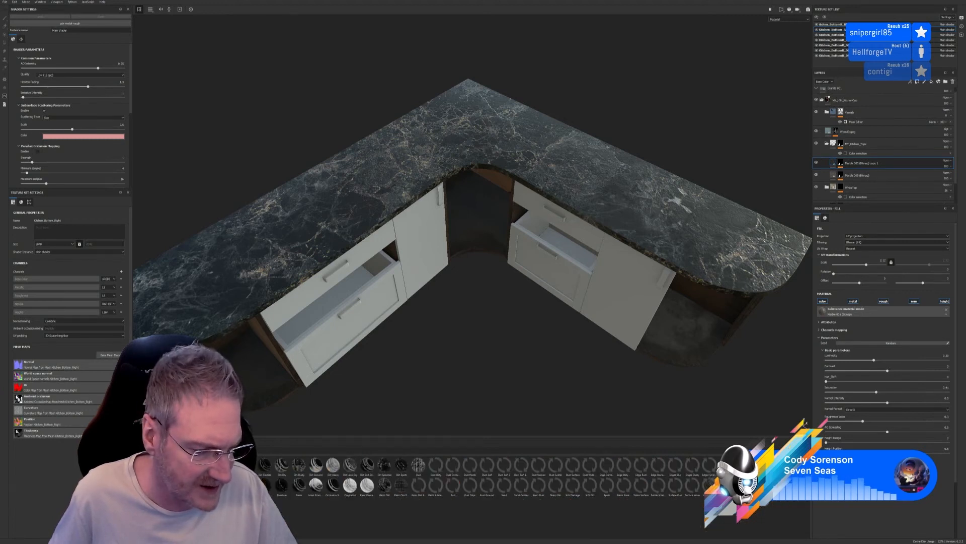
left_click_drag(692, 485, 883, 162)
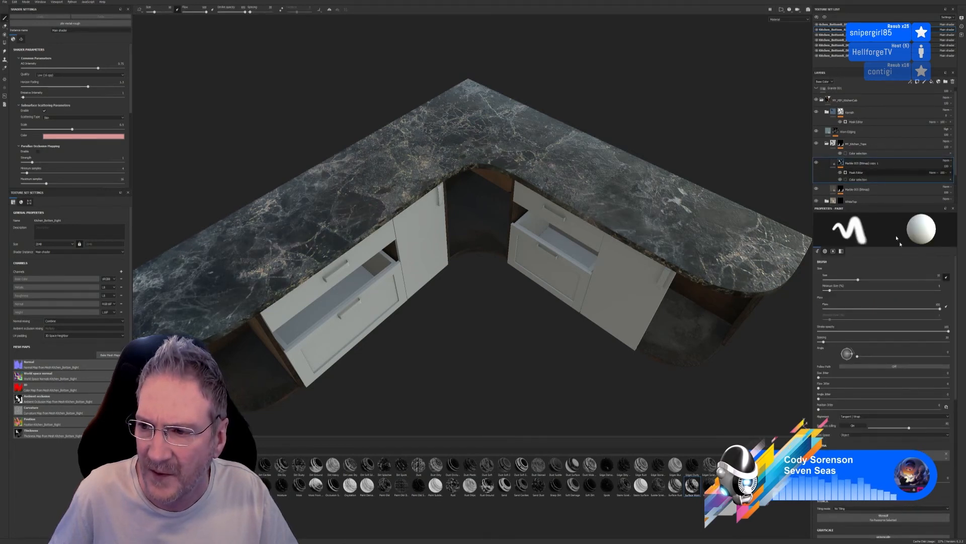
In the copy's Mask Editor, adjust the global balance and contrast, raise Texture 2 slightly and reduce Texture
left_click_drag(877, 271, 930, 283)
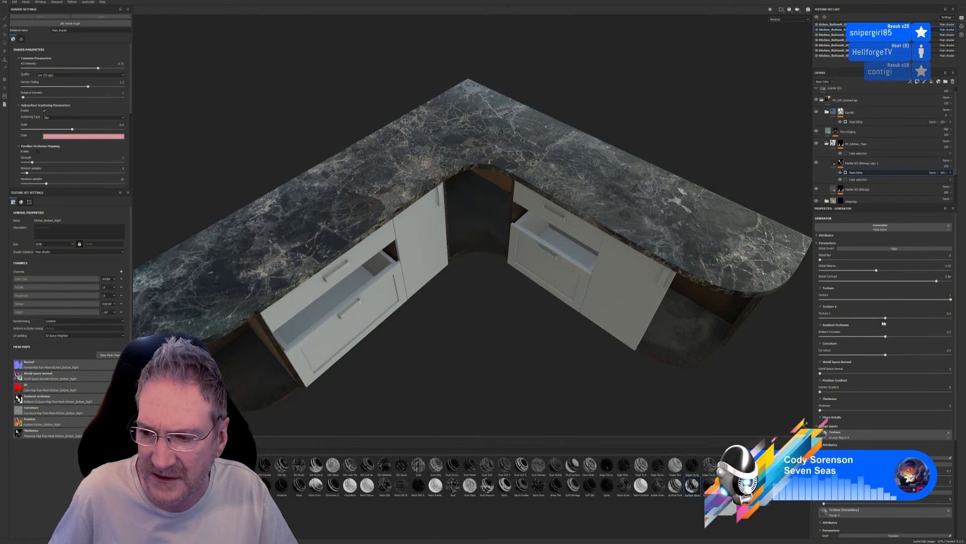
mouse_move(886, 319)
left_mouse_down()
mouse_move(938, 315)
mouse_move(828, 324)
mouse_move(930, 319)
mouse_move(895, 322)
left_mouse_up()
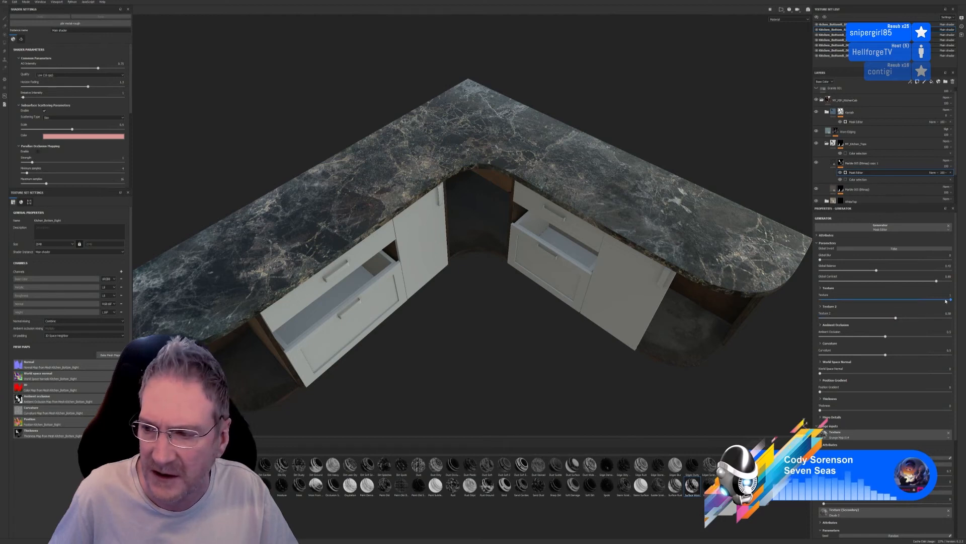
left_click_drag(951, 301, 912, 307)
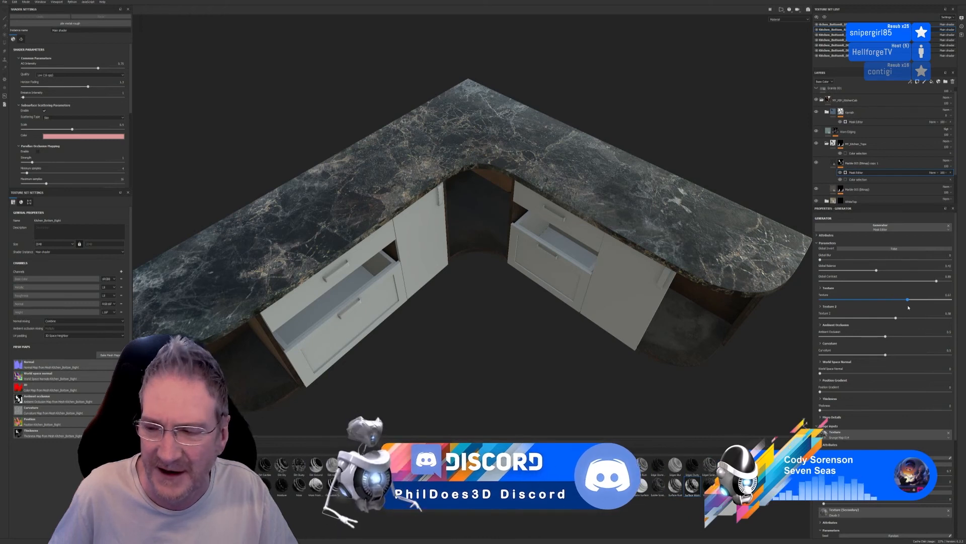
Raise the mask's ambient occlusion and curvature slightly and add a touch of world space normal and position gradient
mouse_move(885, 355)
left_mouse_down()
mouse_move(936, 335)
mouse_move(887, 339)
mouse_move(894, 341)
left_mouse_up()
left_click(886, 337)
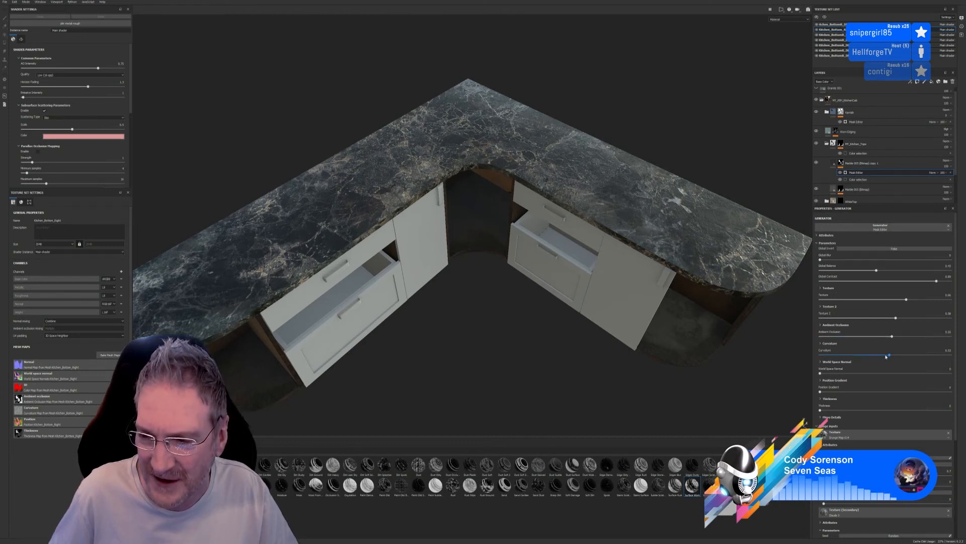
mouse_move(889, 355)
left_mouse_down()
mouse_move(947, 352)
mouse_move(841, 357)
mouse_move(888, 348)
left_mouse_up()
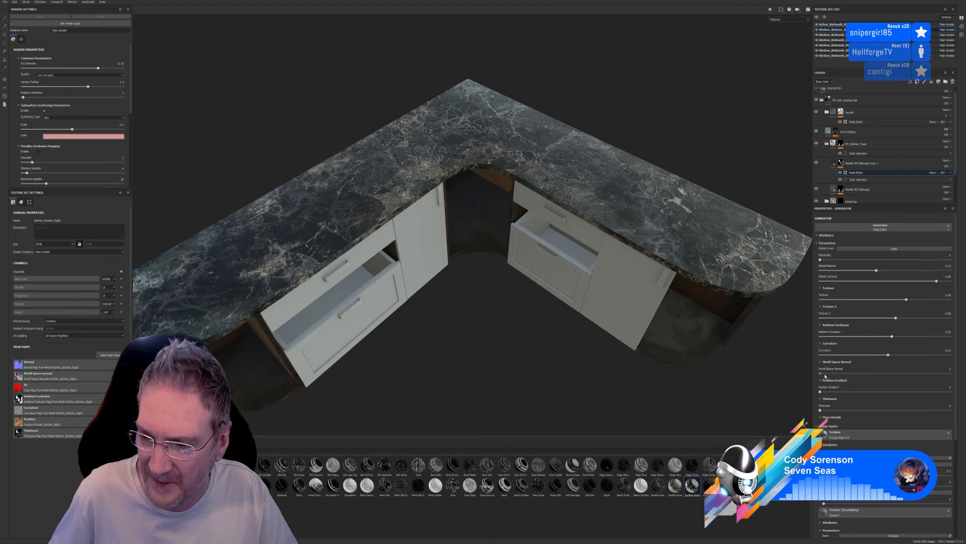
mouse_move(822, 374)
left_mouse_down()
mouse_move(830, 391)
mouse_move(848, 390)
mouse_move(826, 390)
left_mouse_up()
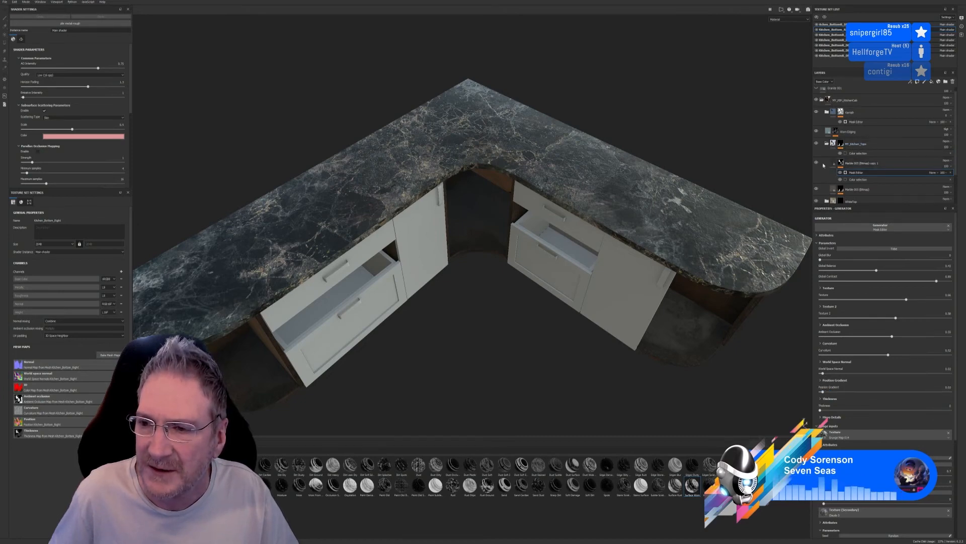
Toggle the masked marble copy on and off to judge the variation it adds to the worktop, leaving it visible
left_click(817, 163)
left_click(816, 163)
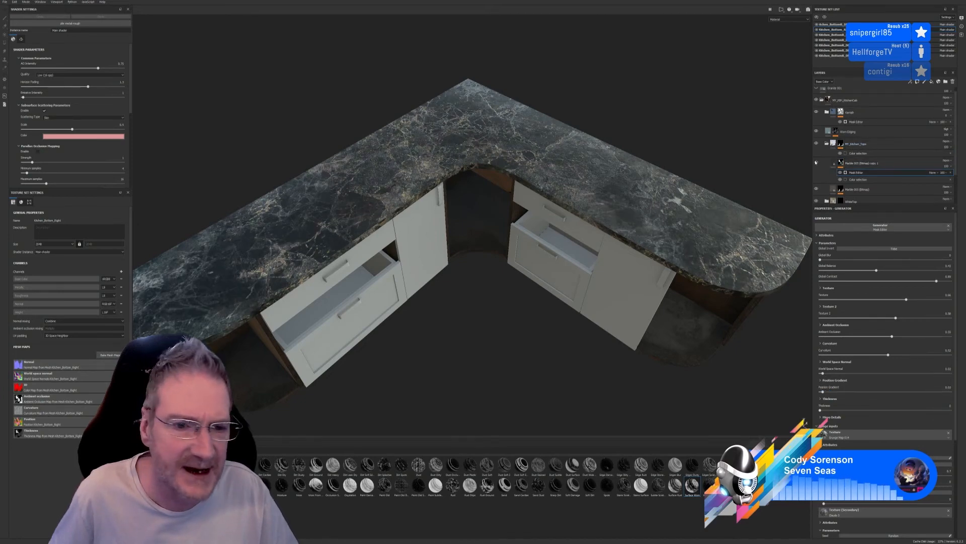
left_click(816, 162)
left_click(816, 163)
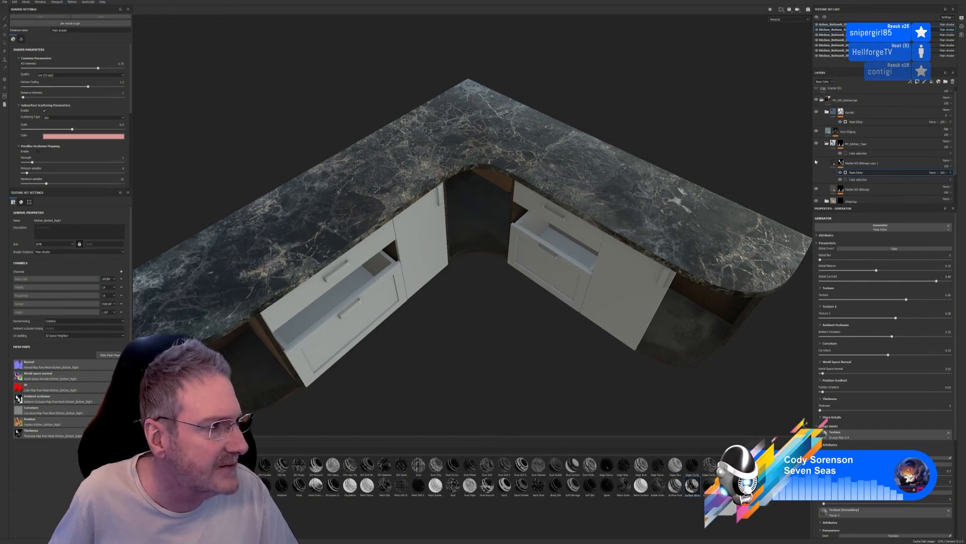
left_click(816, 162)
left_click(816, 162)
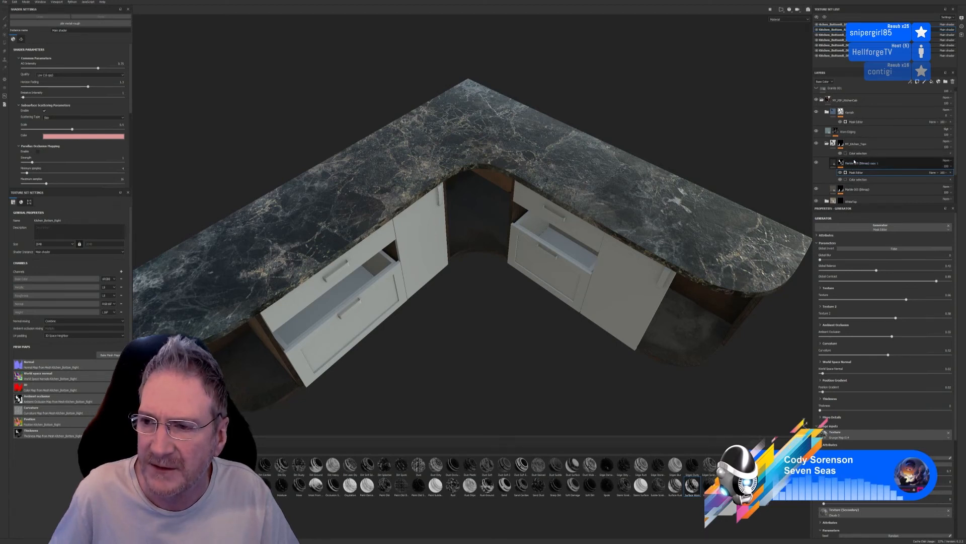
Collapse the Kitchen_Tops group, toggle its visibility to check the combined marble, and leave the visible group selected
left_click(826, 144)
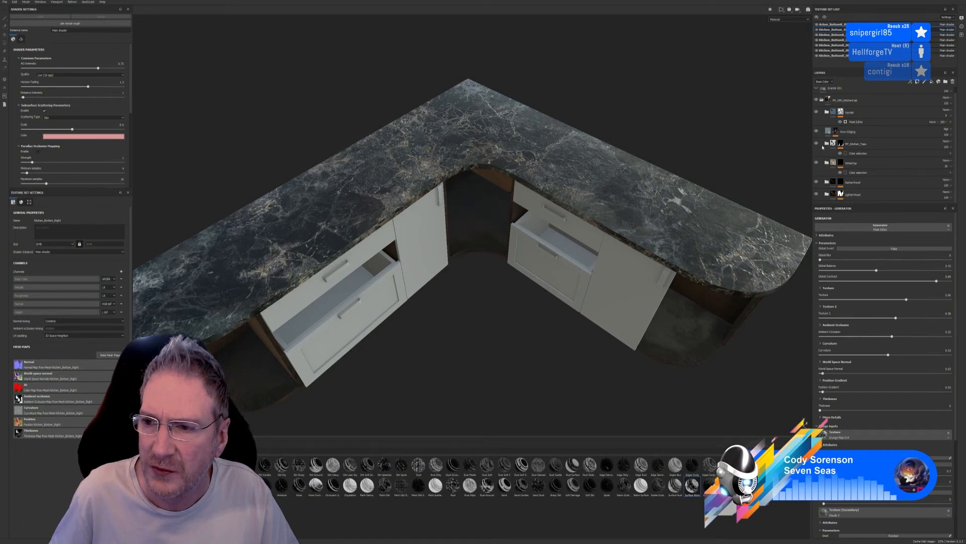
left_click(817, 144)
left_click(816, 144)
left_click(878, 144)
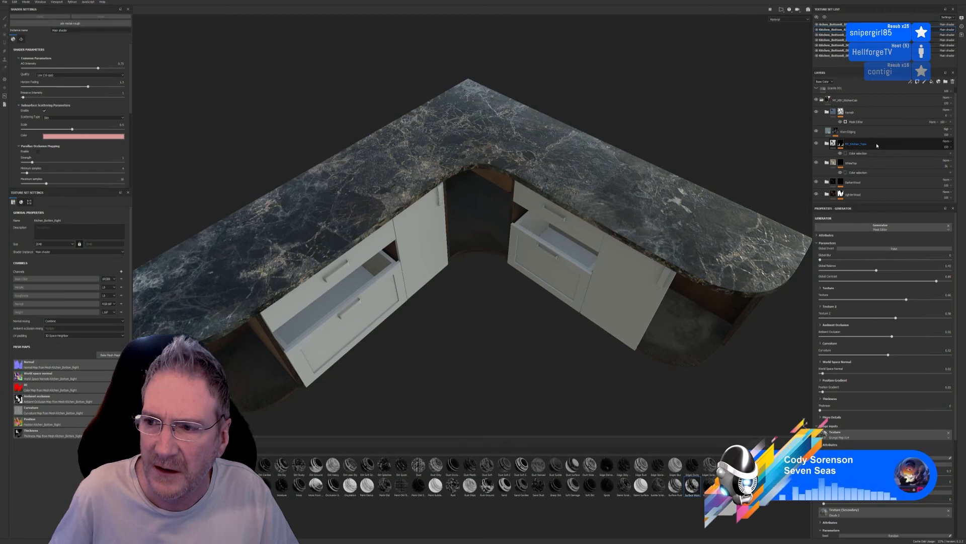
left_click(867, 164)
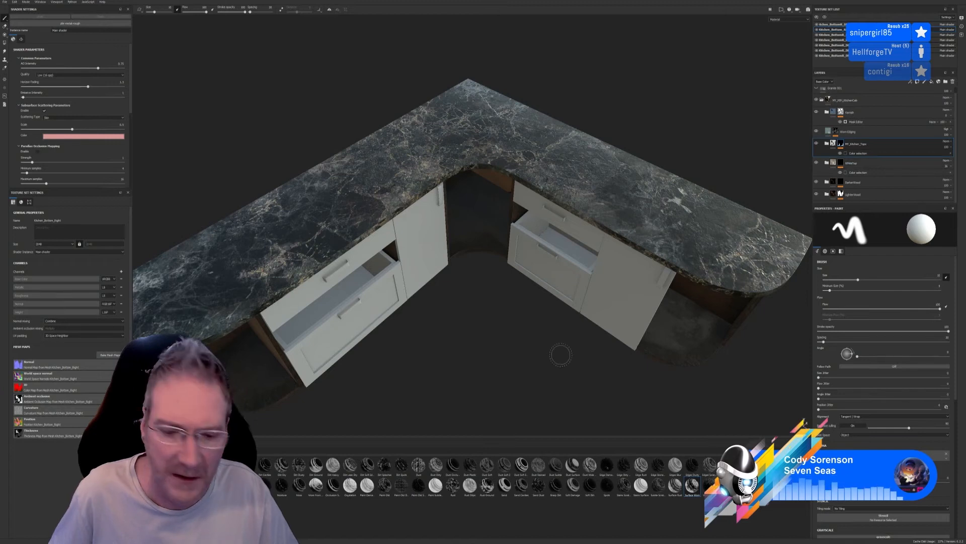
Find a dirt material by searching the smart materials for "dirt" and add it directly above the Kitchen_Tops group
left_click(146, 519)
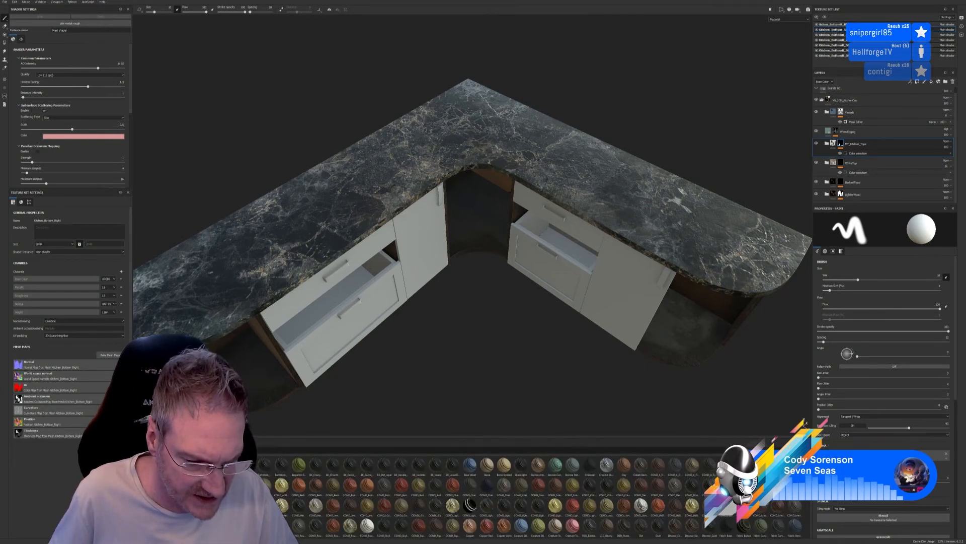
type("di")
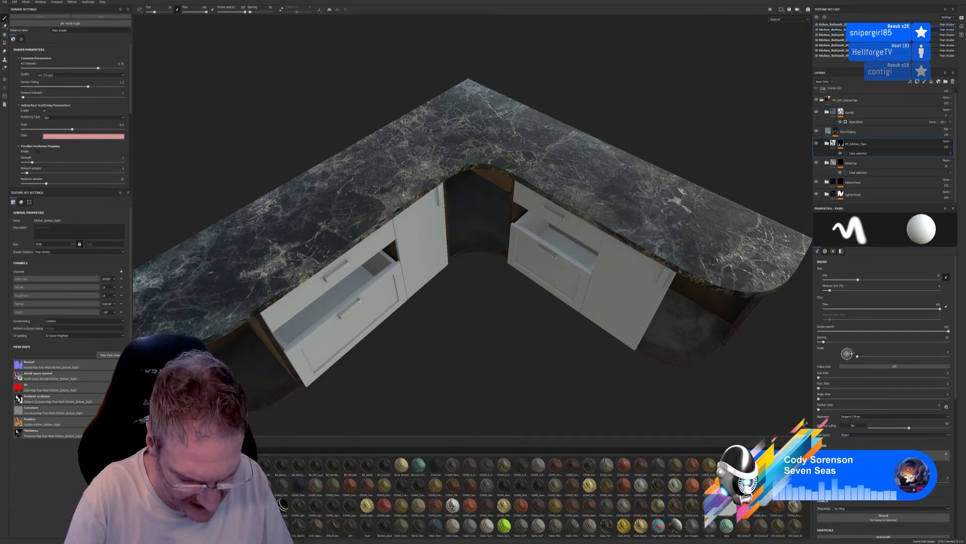
type("rt")
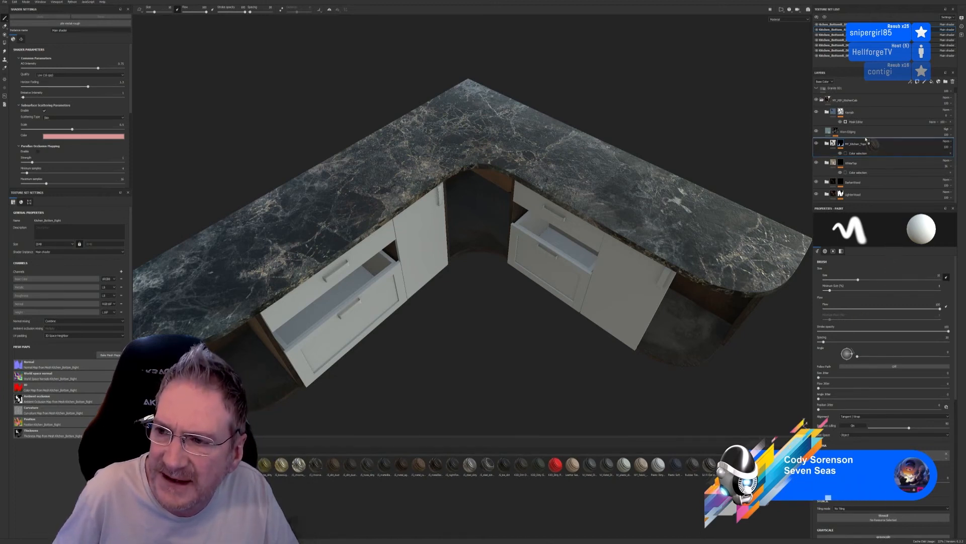
left_click_drag(864, 139, 864, 138)
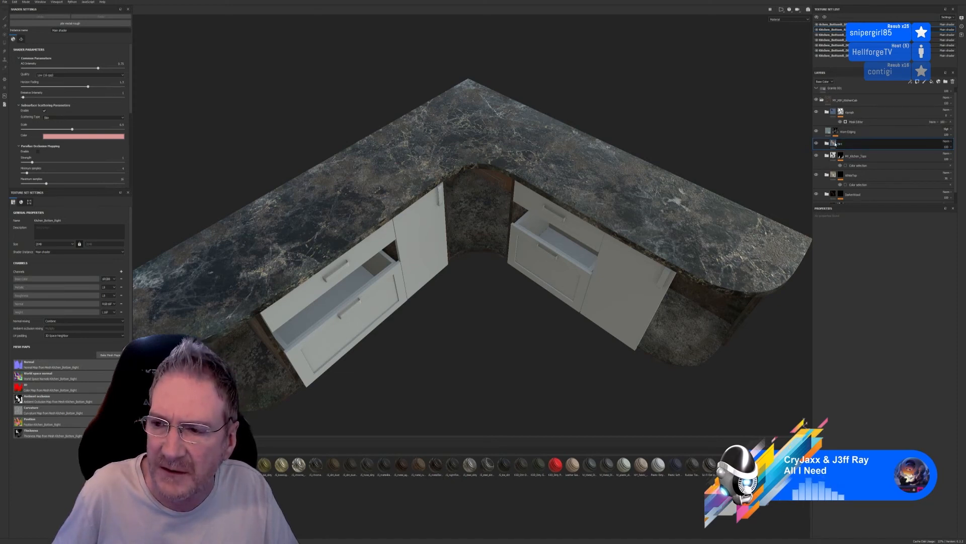
Mask the new dirt group with a colour selection, picking the worktop's ID colour so the dirt covers only the worktop
left_click(862, 162)
left_click(945, 270)
left_click(703, 201)
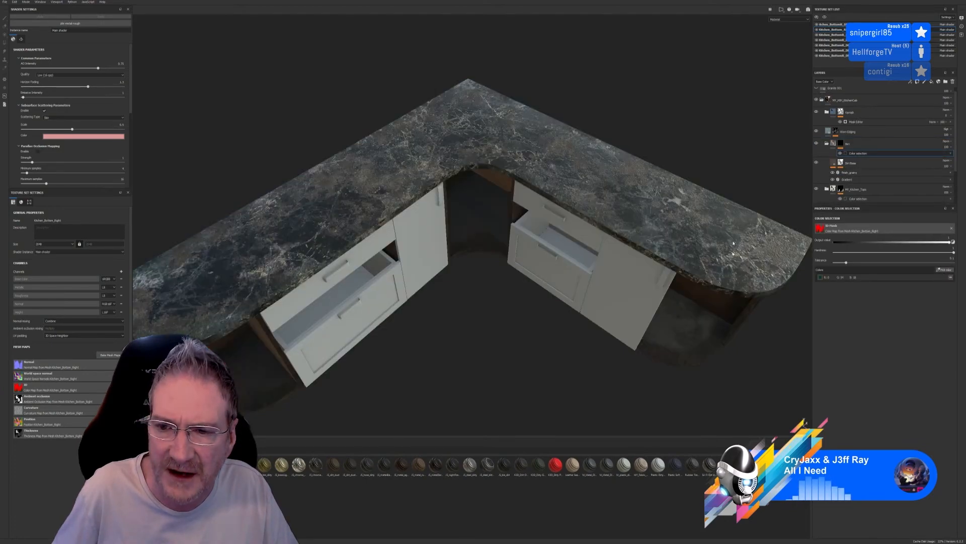
mouse_move(492, 315)
left_mouse_down("alt")
mouse_move(477, 310)
mouse_move(515, 290)
mouse_move(501, 277)
mouse_move(585, 274)
mouse_move(593, 263)
mouse_move(557, 280)
mouse_move(595, 264)
mouse_move(539, 305)
left_mouse_up("alt")
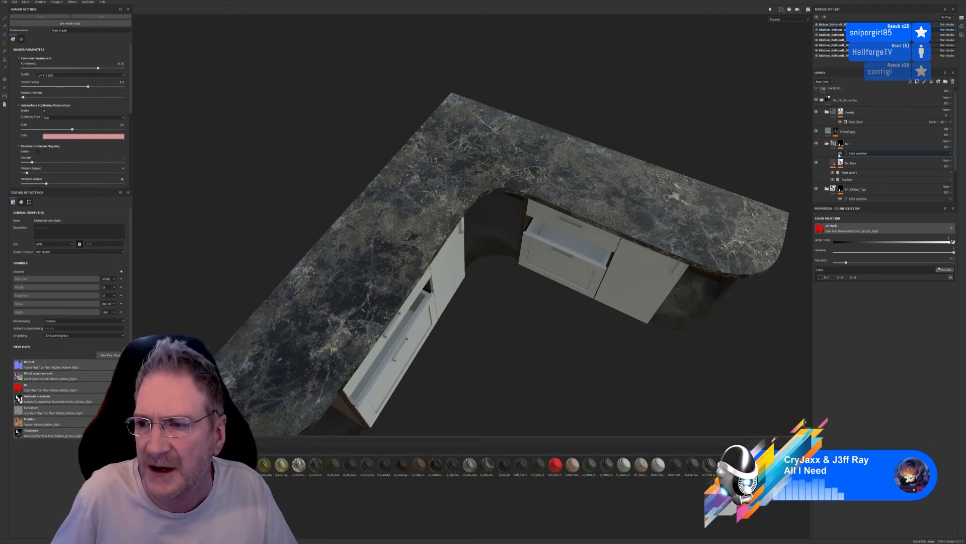
Try Multiply and other blending modes on the dirt group, choose a subtle one, and lower the group's opacity slightly
left_click(950, 153)
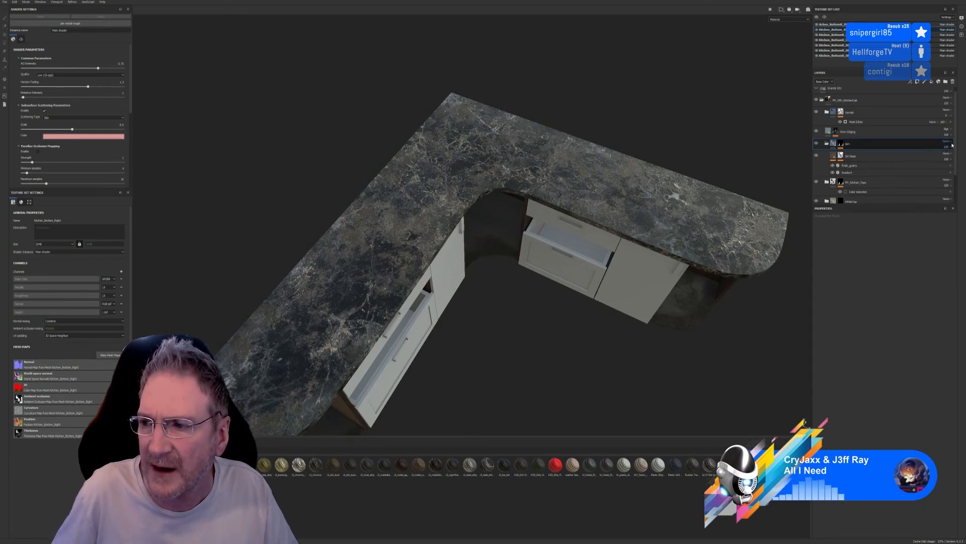
left_click(951, 143)
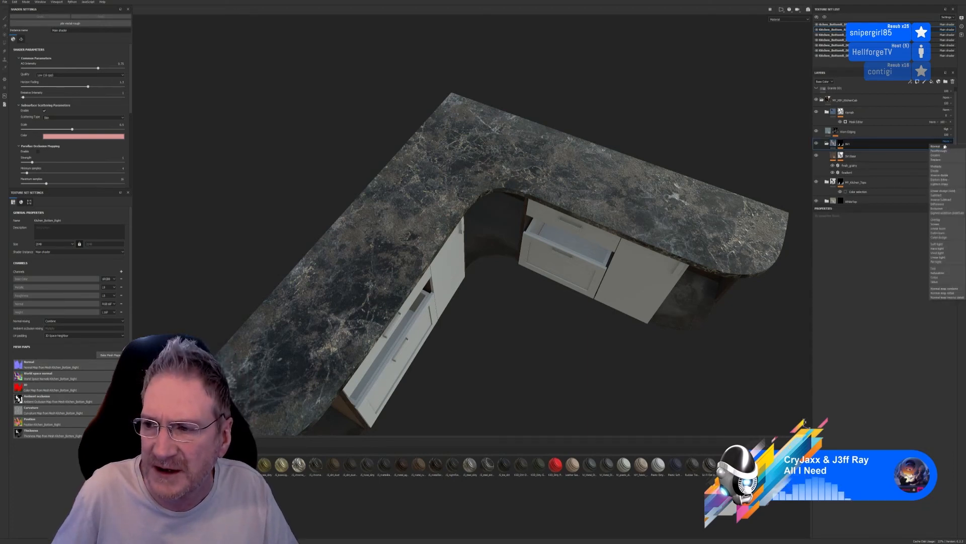
left_click(937, 166)
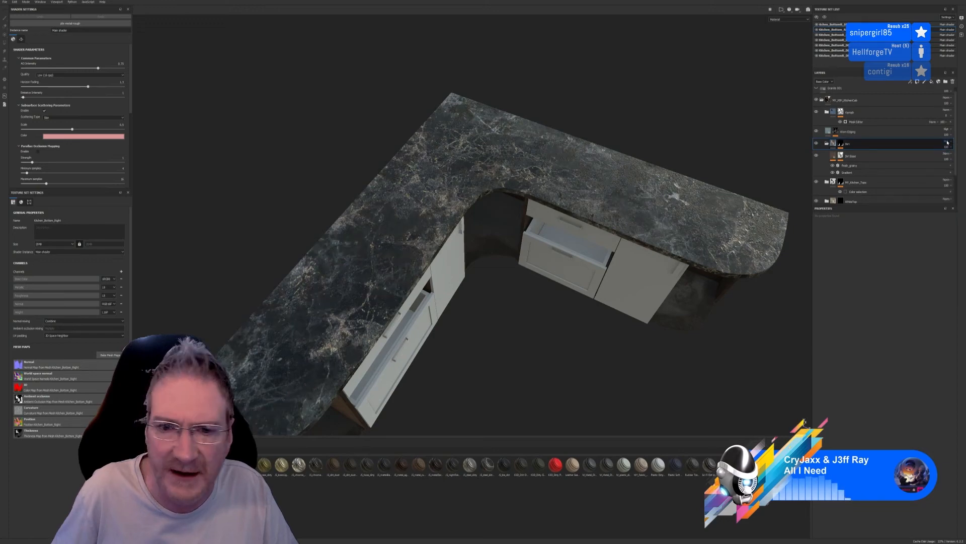
scroll(949, 142, "down", 2)
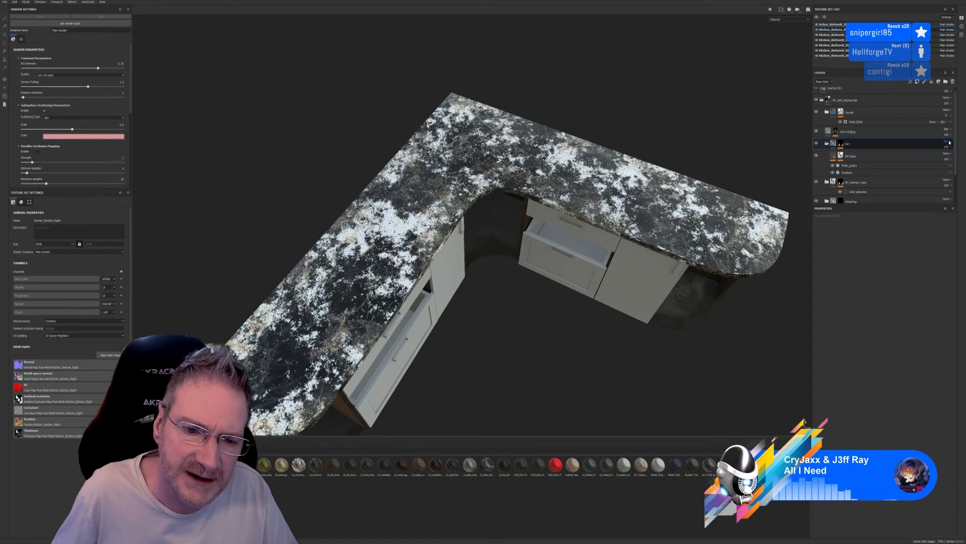
scroll(950, 143, "down", 1)
scroll(950, 142, "down", 1)
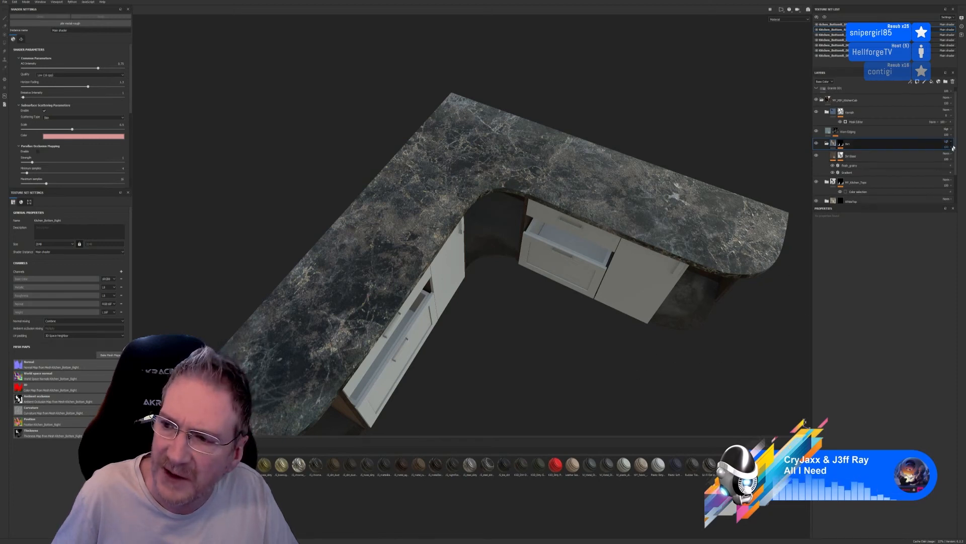
left_click(952, 147)
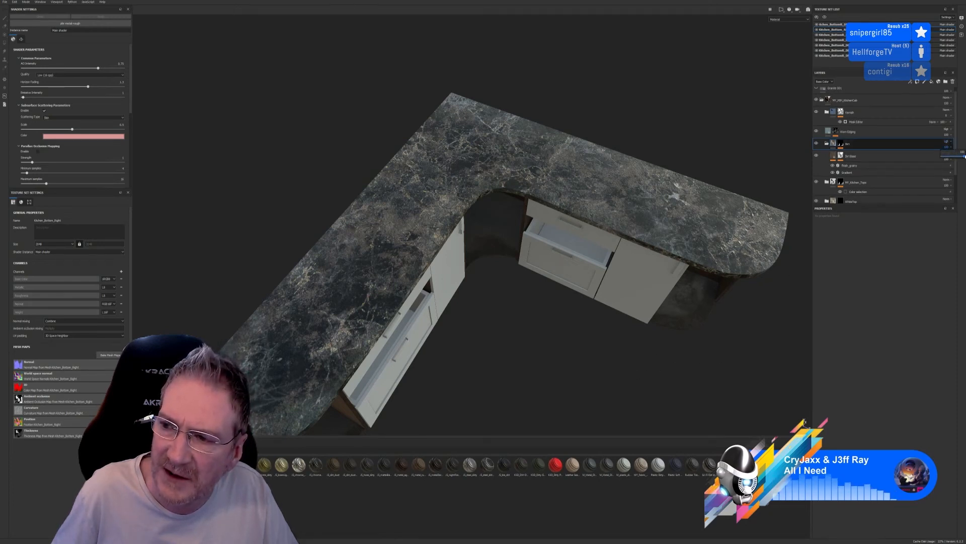
mouse_move(964, 156)
left_mouse_down()
mouse_move(926, 160)
mouse_move(956, 157)
left_mouse_up()
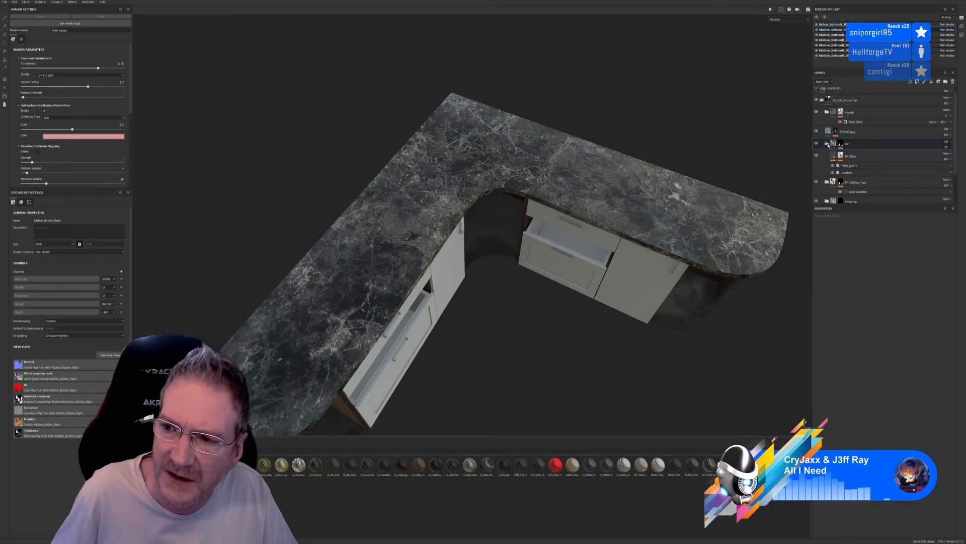
Disable the height and normal channels on the base fill layer inside the dirt group
left_click(834, 157)
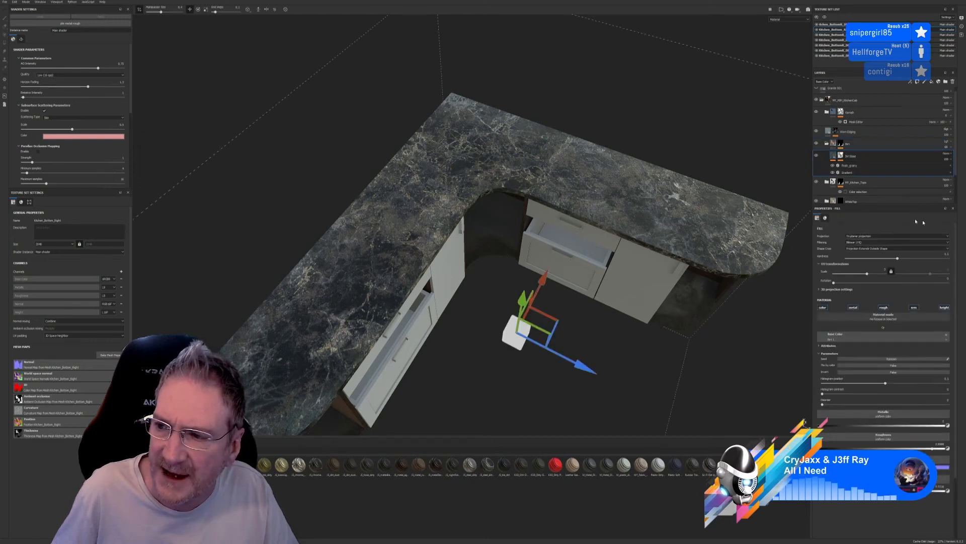
left_click(943, 308)
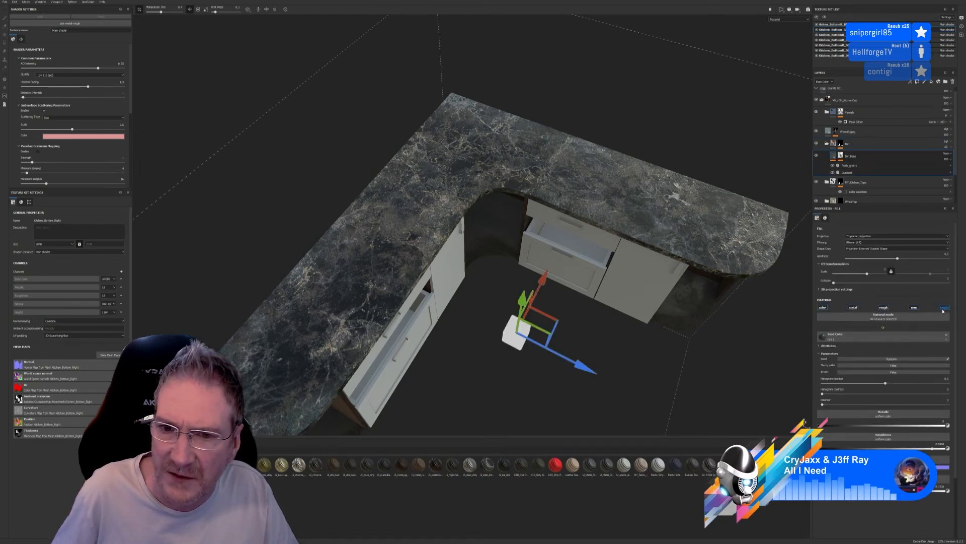
left_click(913, 308)
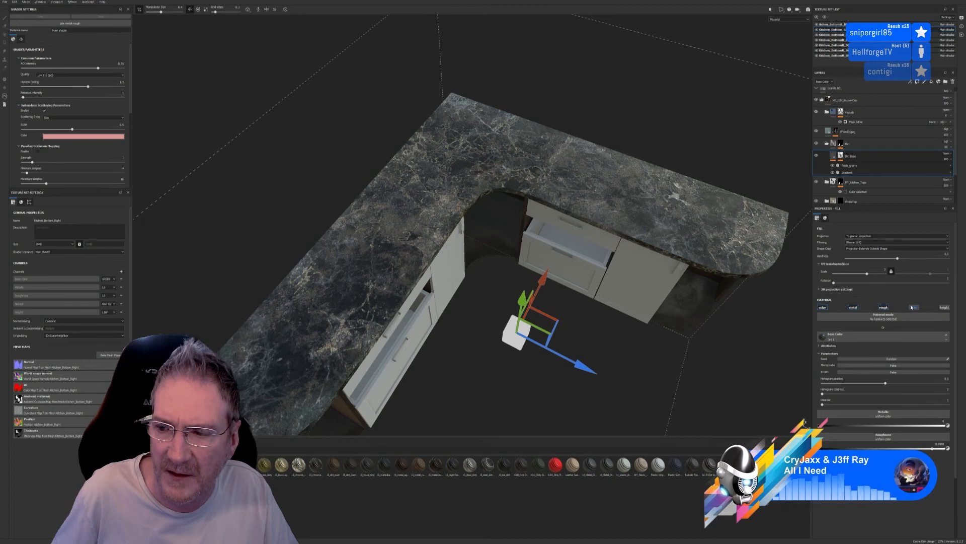
Check the dirt in the worktop's reflections and fine-tune the dirt group's opacity
left_click(841, 144)
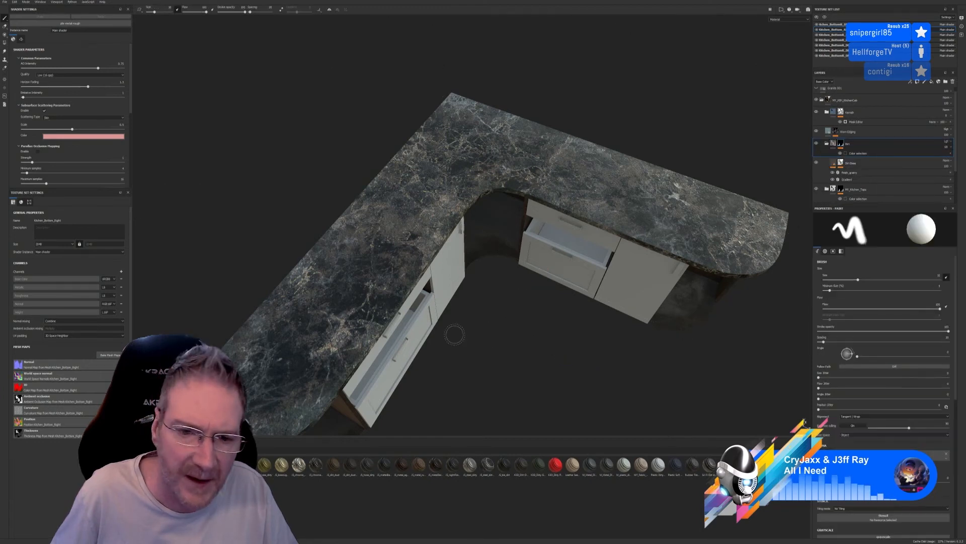
mouse_move(454, 334)
right_mouse_down("alt")
mouse_move(455, 312)
mouse_move(458, 333)
right_mouse_up("alt")
mouse_move(522, 302)
left_mouse_down("alt")
mouse_move(534, 275)
mouse_move(570, 255)
mouse_move(546, 277)
left_mouse_up("alt")
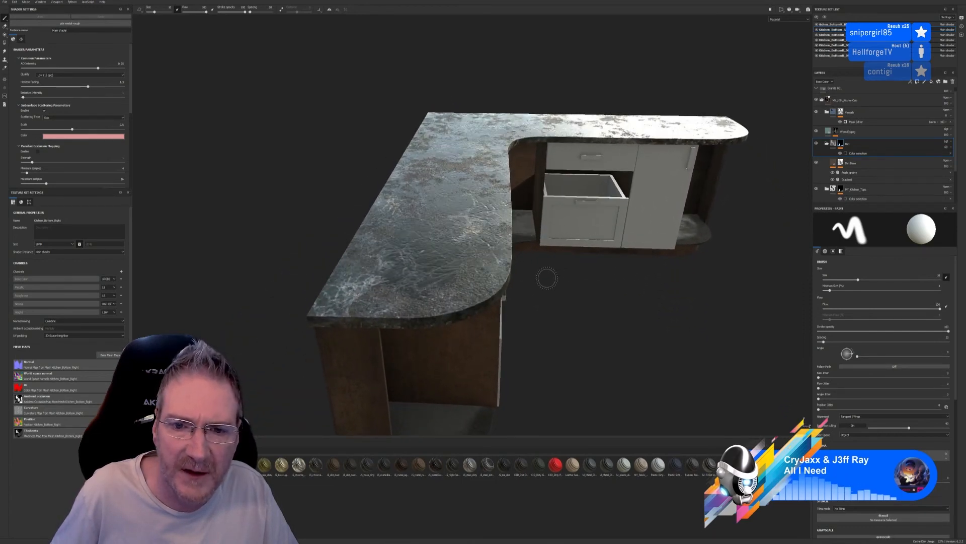
left_click(950, 148)
left_click_drag(957, 157, 936, 159)
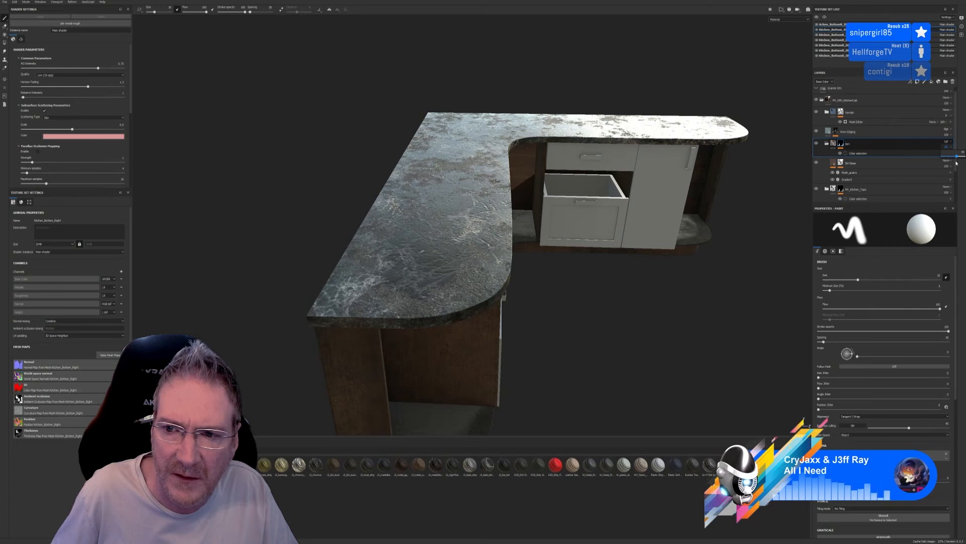
Disable the metallic channel on the base dirt fill, and toggle its roughness channel off and on to compare, leaving it enabled
left_click(844, 166)
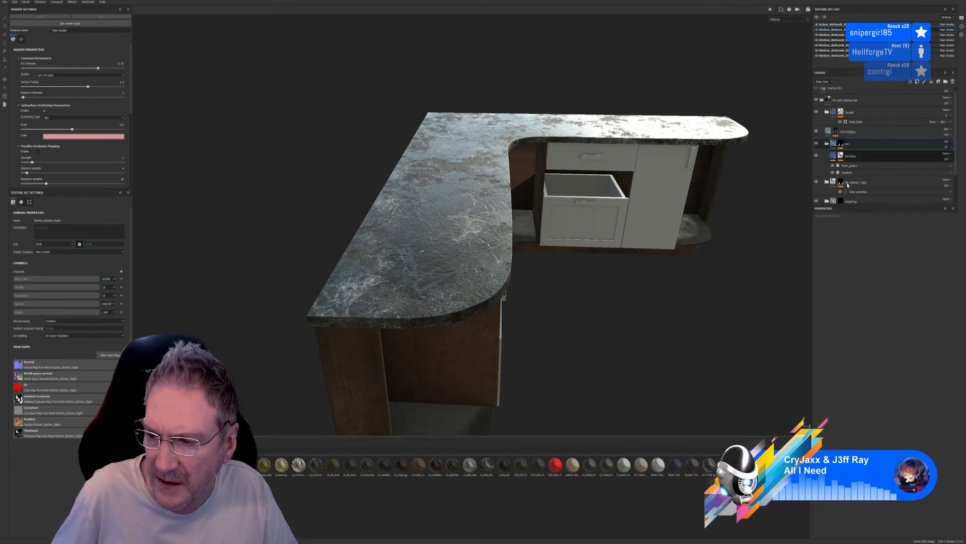
left_click(851, 156)
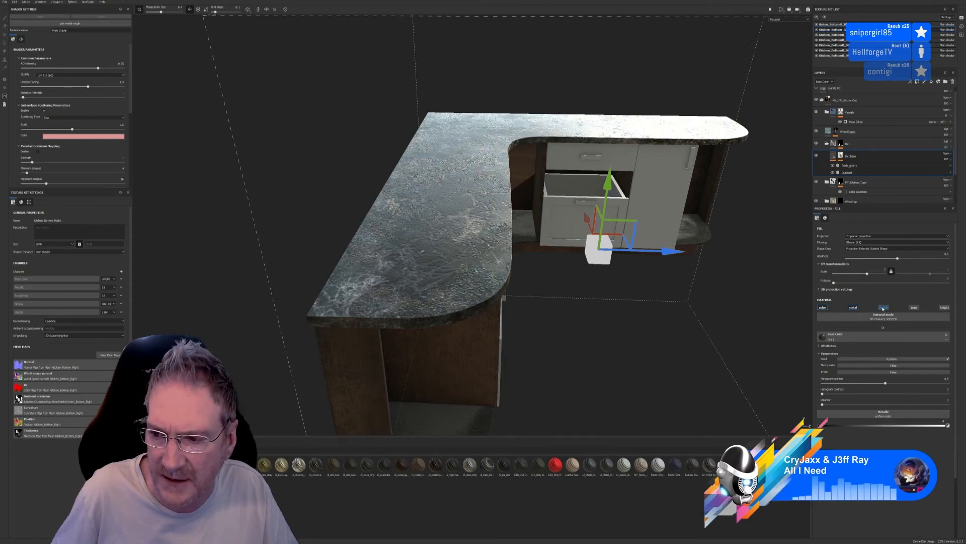
left_click(855, 308)
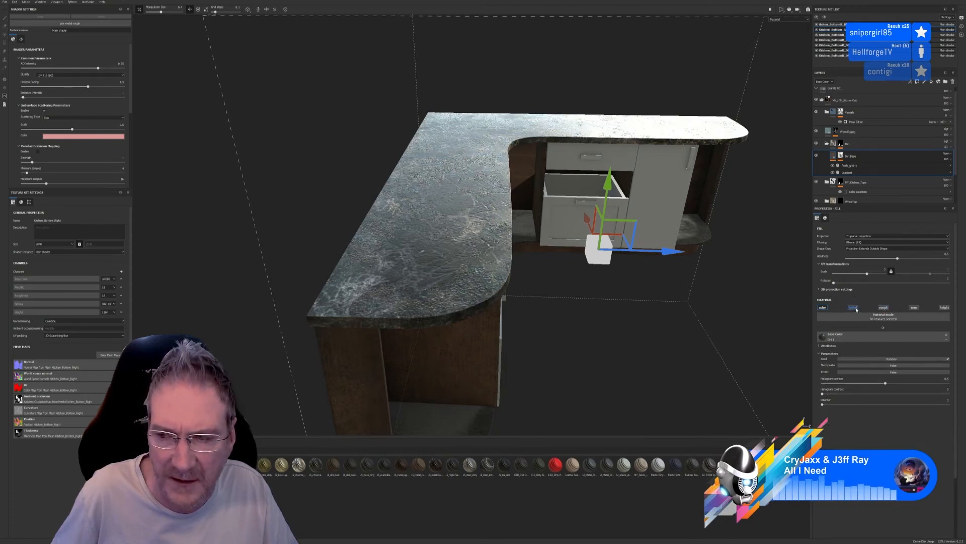
left_click(880, 307)
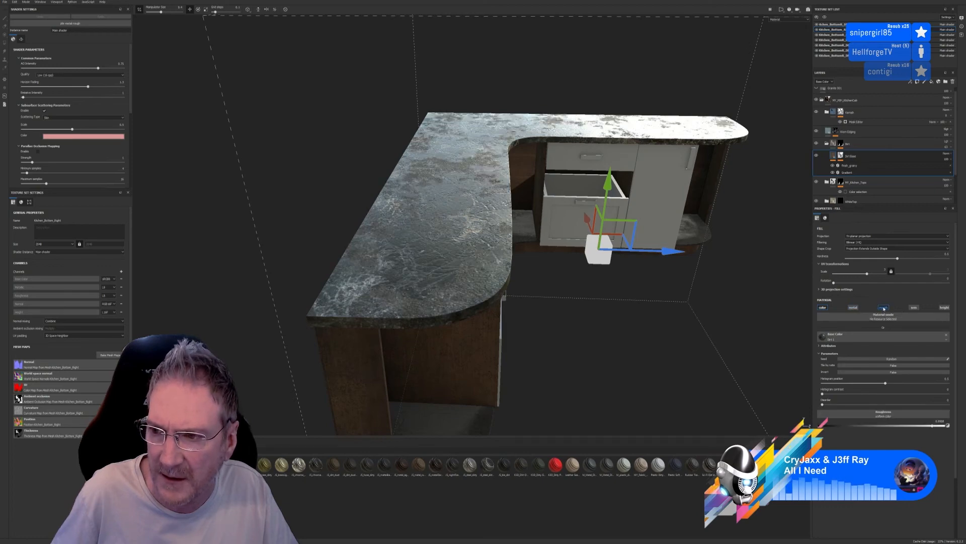
Raise the UV scale of the base dirt fill slightly while checking the worktop surface up close
left_click_drag(575, 316, 546, 335, "alt")
scroll(436, 196, "up", 3)
scroll(437, 197, "up", 3)
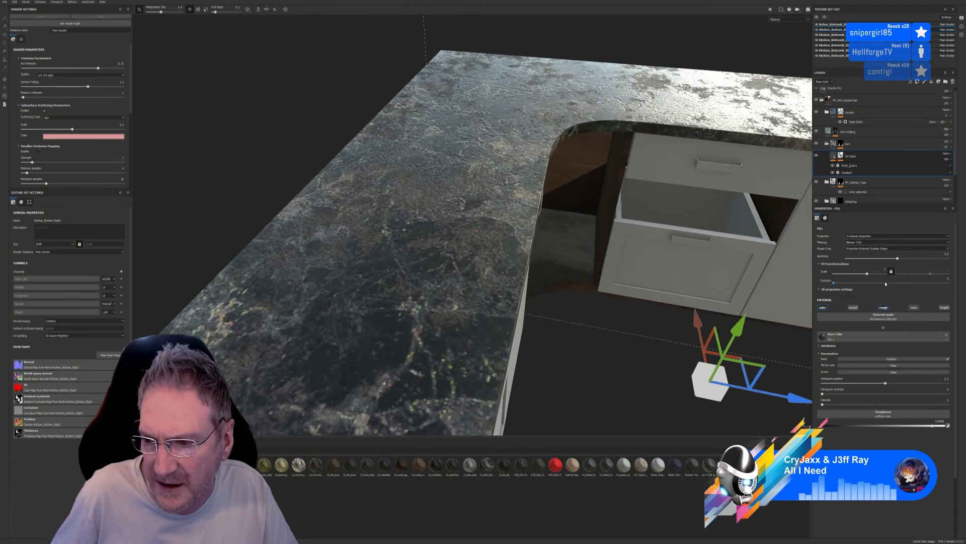
left_click_drag(867, 274, 873, 276)
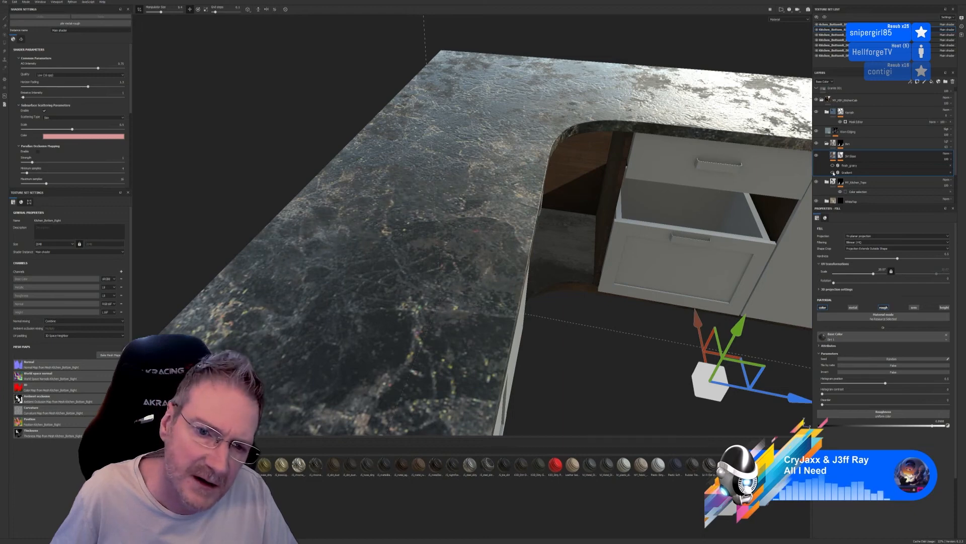
Toggle the dirt group's visibility repeatedly to compare the worktop with and without dirt, leaving it visible
scroll(498, 264, "down", 6)
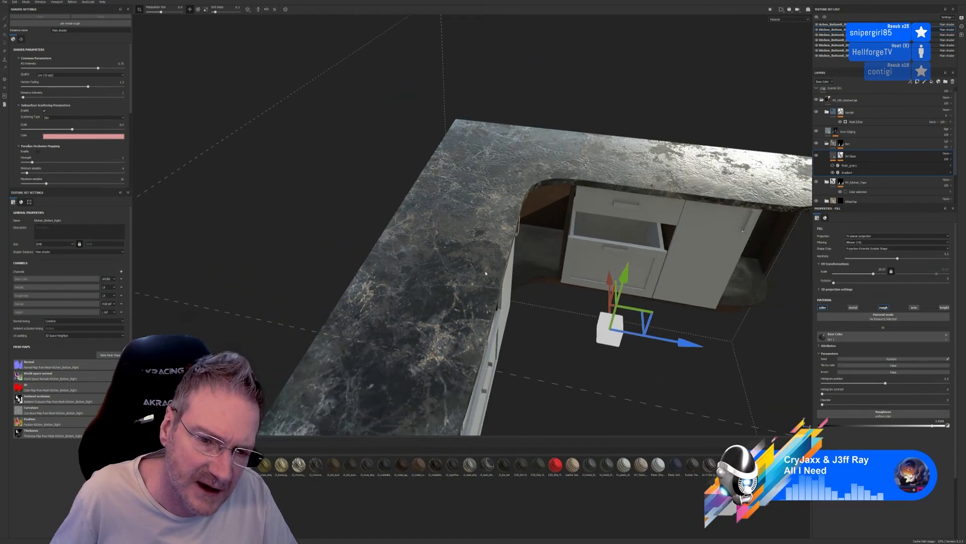
left_click_drag(554, 332, 489, 361, "alt")
scroll(642, 253, "up", 3)
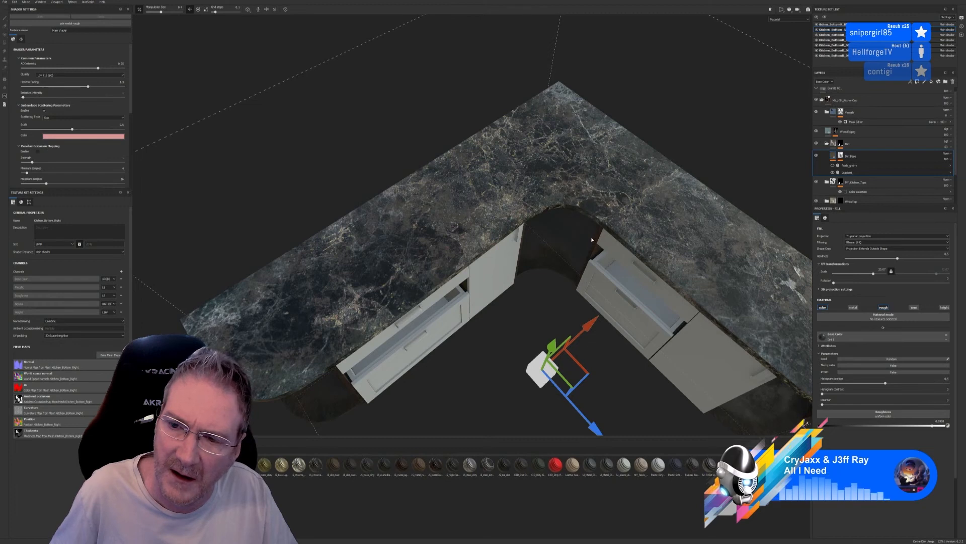
left_click(817, 145)
left_click(817, 144)
left_click(817, 144)
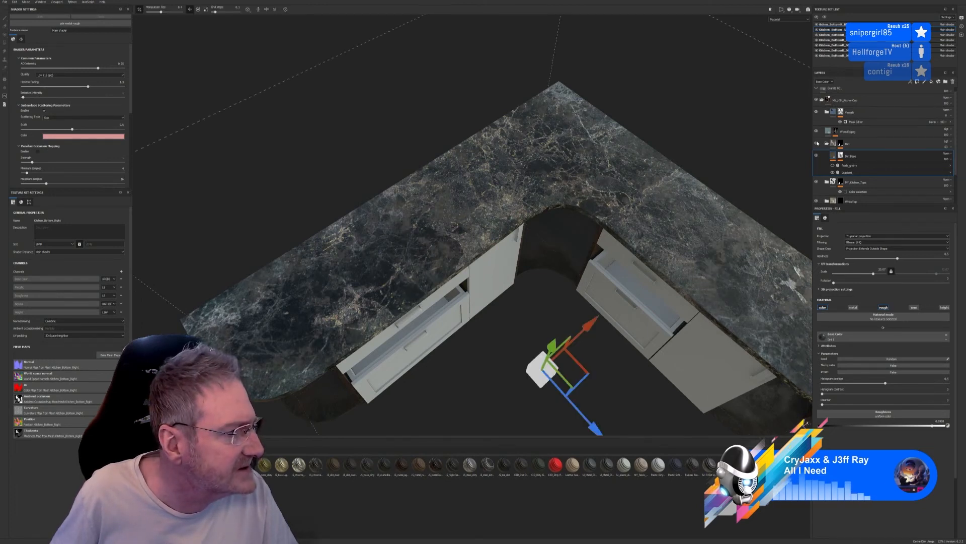
left_click(818, 144)
left_click(817, 144)
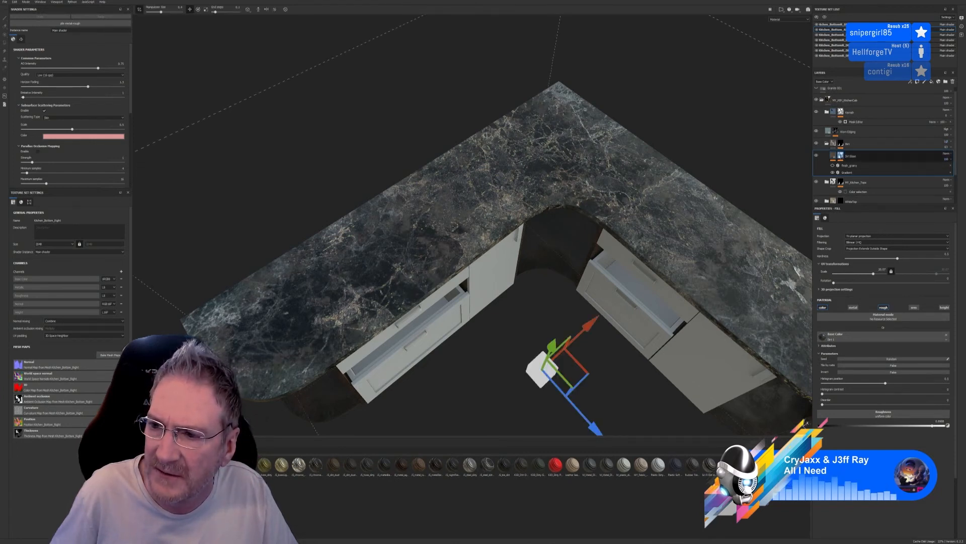
Fine-tune the opacity of the base dirt fill and of its parent dirt group
left_click(948, 160)
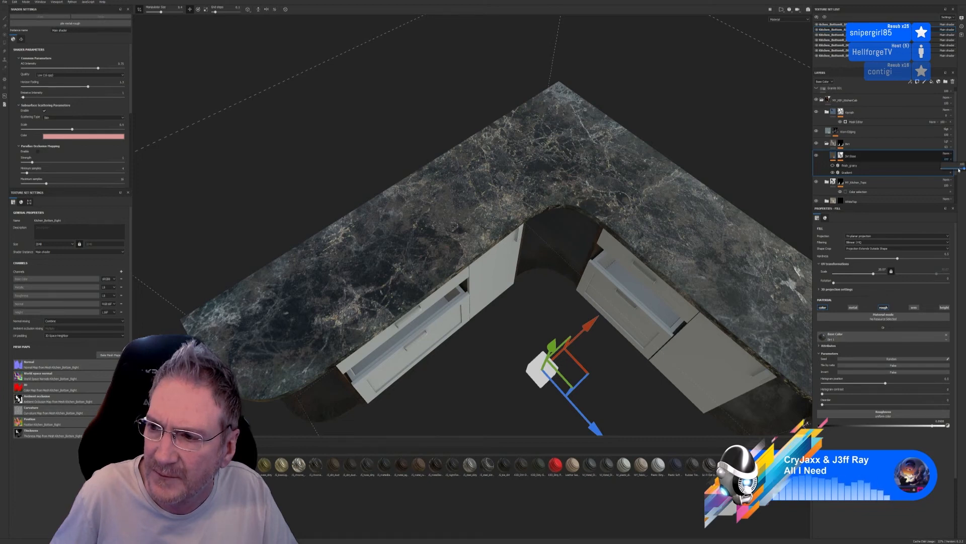
left_click(950, 148)
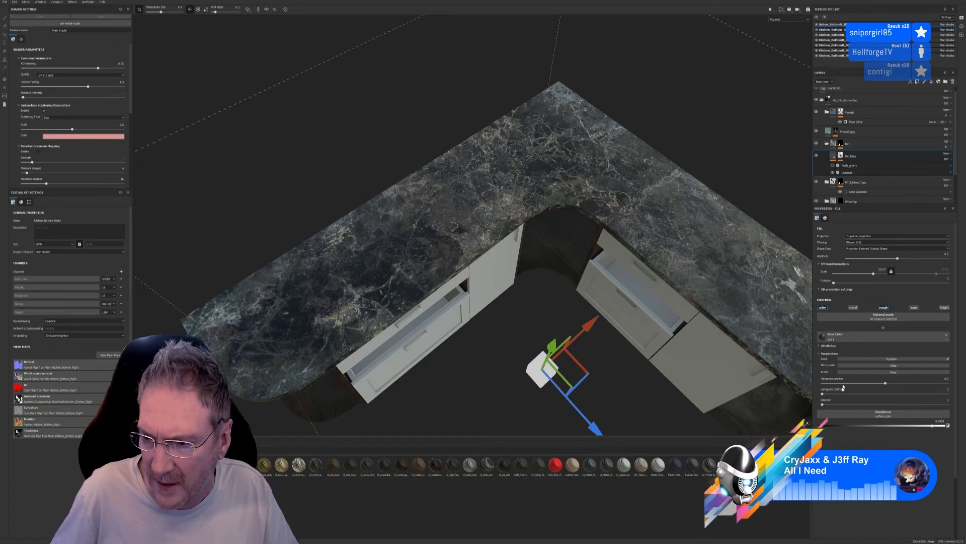
right_click_drag(512, 323, 615, 353, "alt")
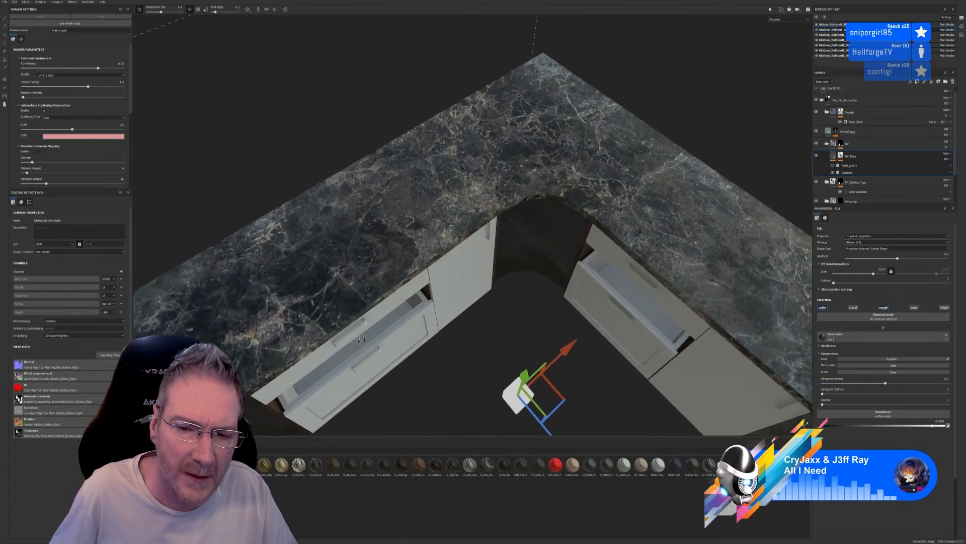
left_click_drag(615, 354, 625, 334, "alt")
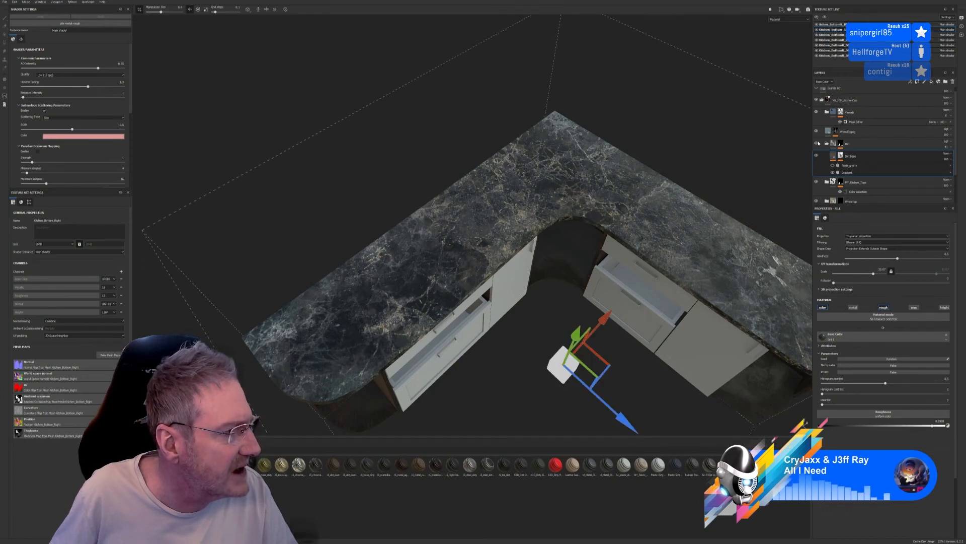
Inspect the dirtied worktop on the whole base unit and collapse the dirt group
left_click_drag(500, 336, 523, 312, "alt")
scroll(532, 295, "down", 8)
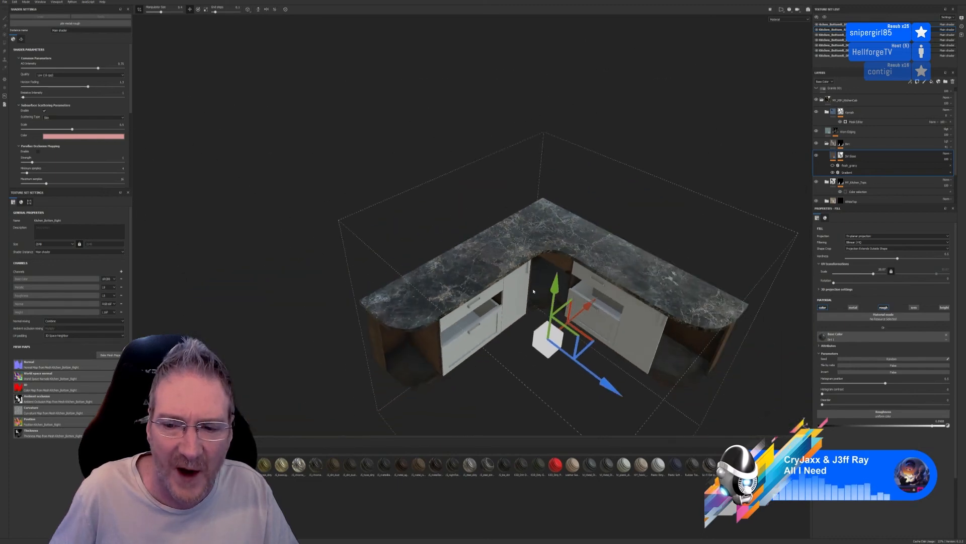
left_click_drag(701, 397, 697, 377, "alt")
scroll(524, 307, "up", 3)
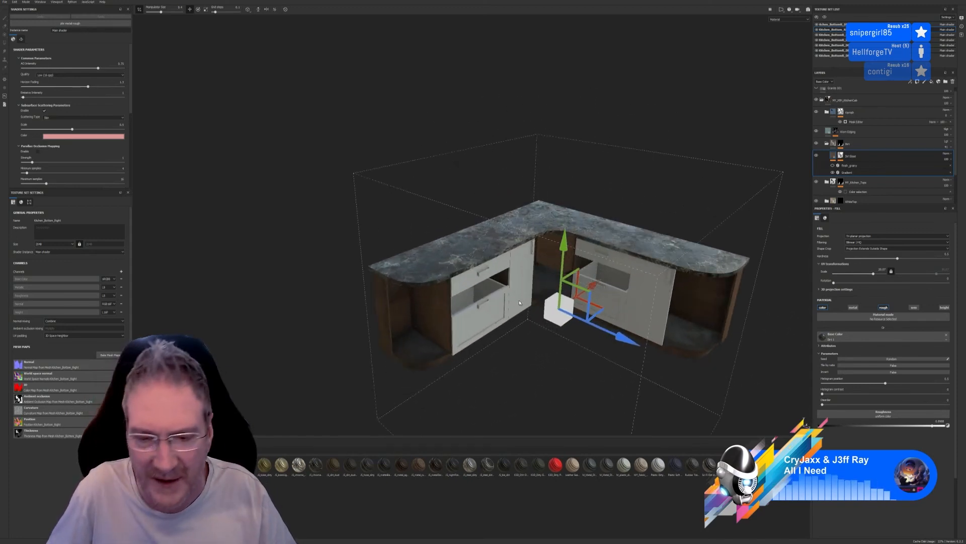
middle_click_drag(538, 347, 474, 283, "alt")
left_click(826, 146)
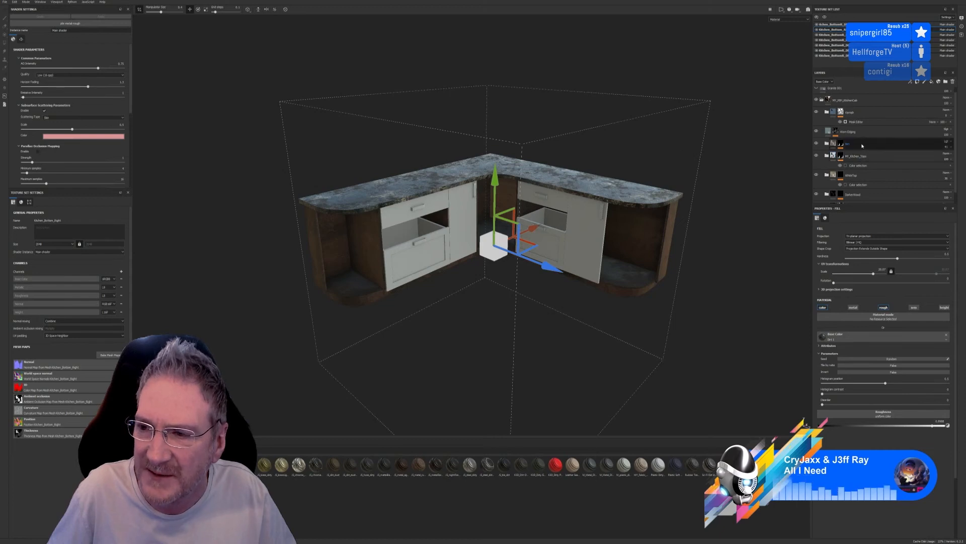
Group the dirt and kitchen tops groups as MY_Kitchen_CounterTops and create a smart material from the new group
left_click(862, 146)
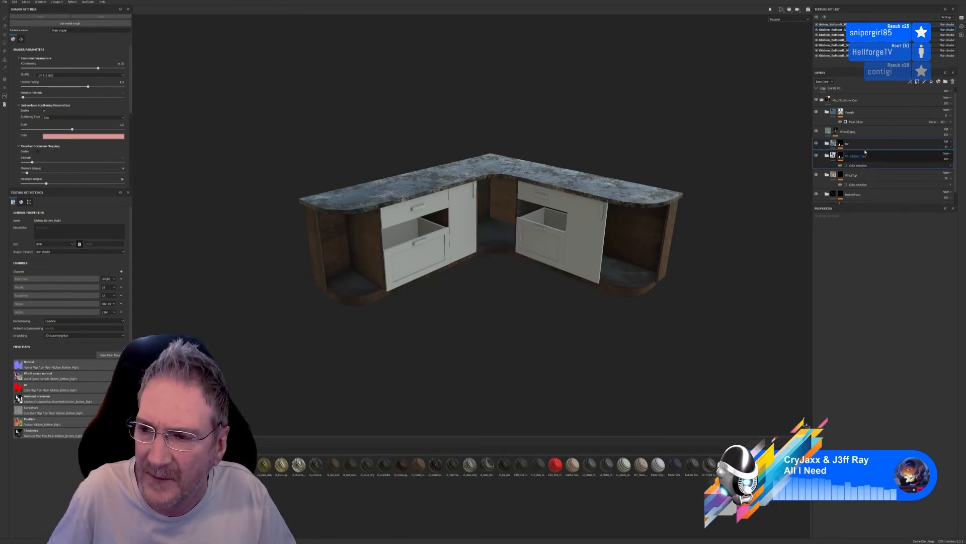
key("ctrl+g")
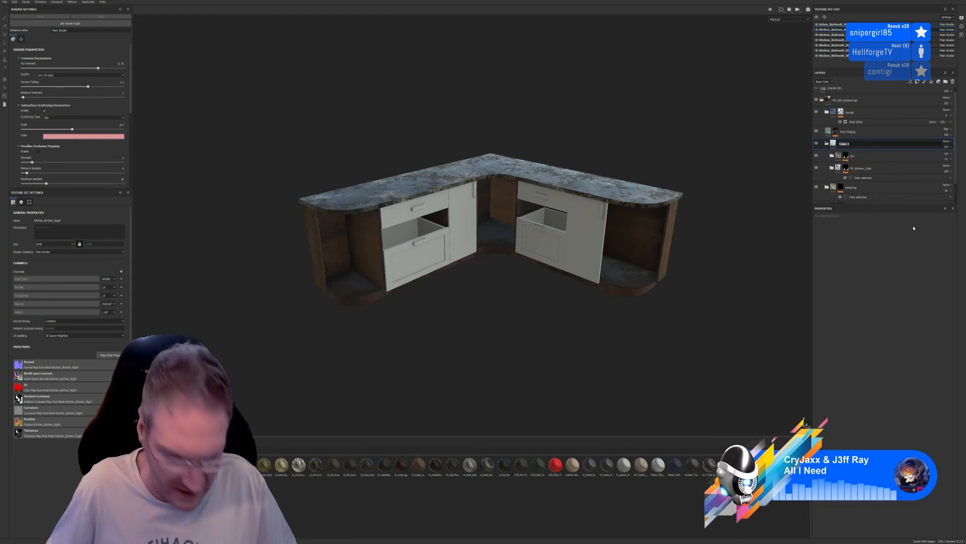
type("my_")
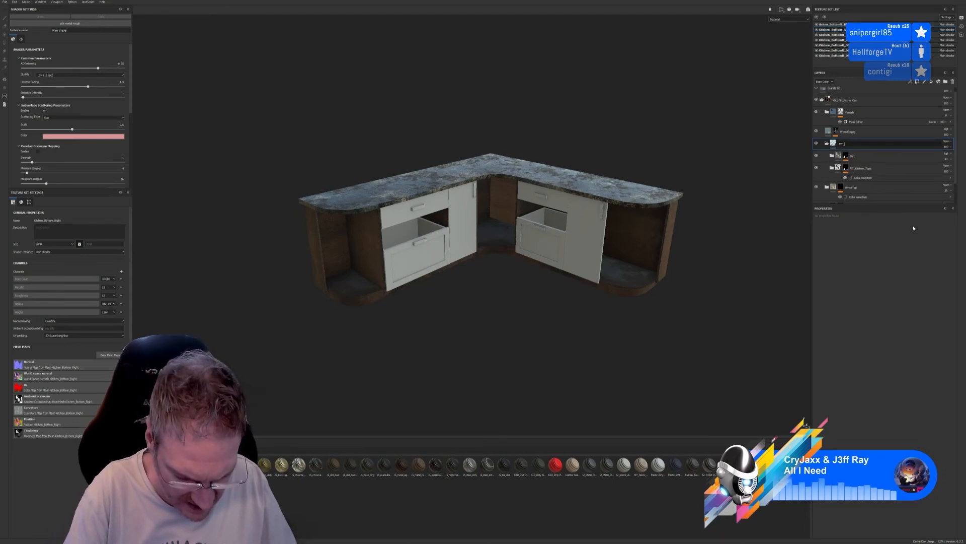
type("Kitchen")
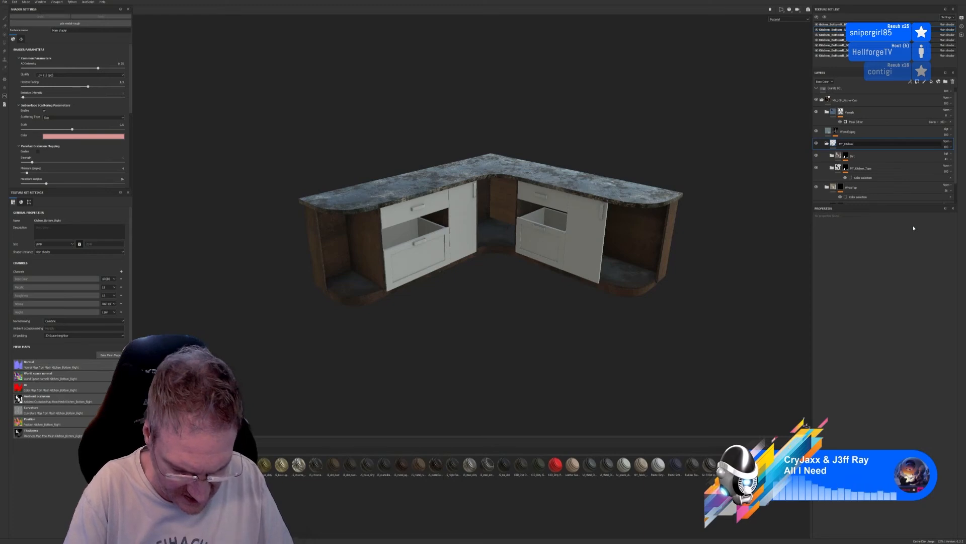
type("_Counte")
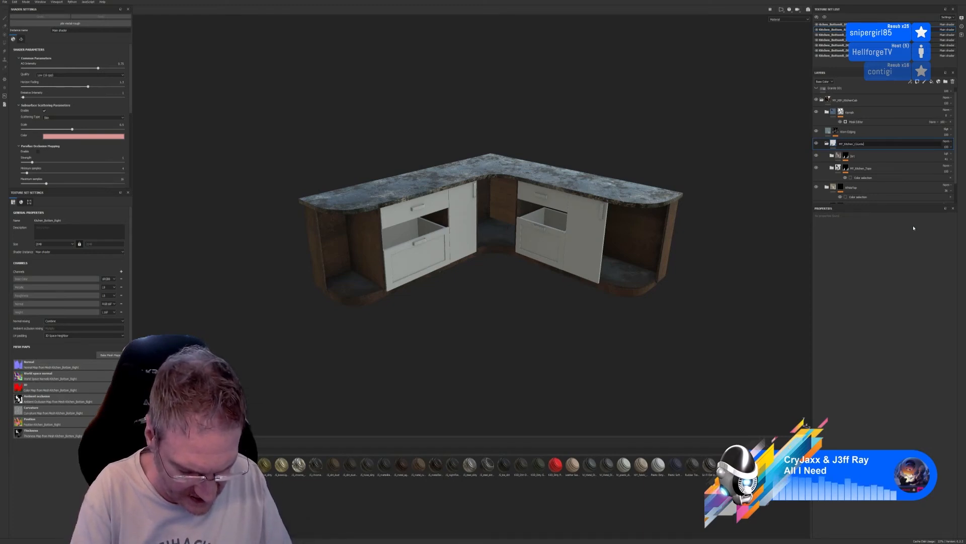
type("rTops")
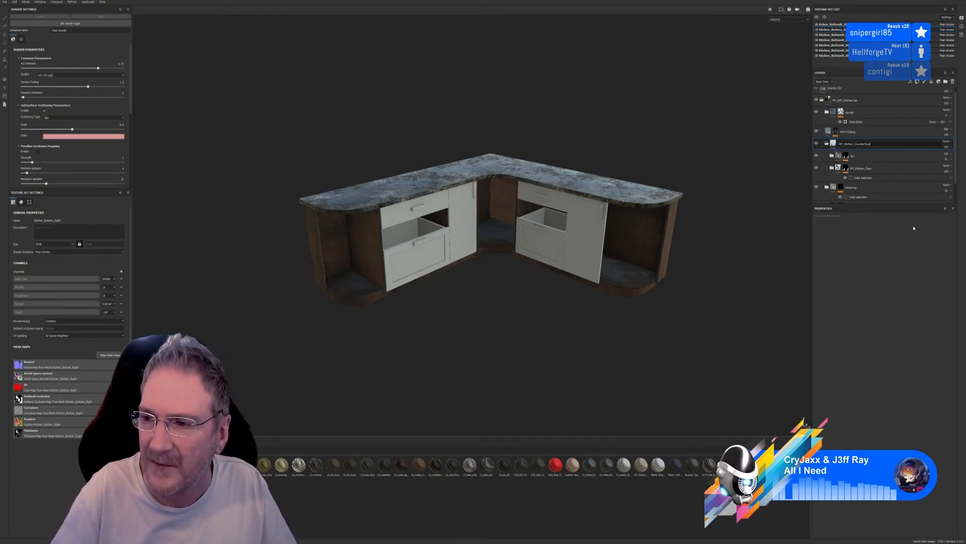
key("Return")
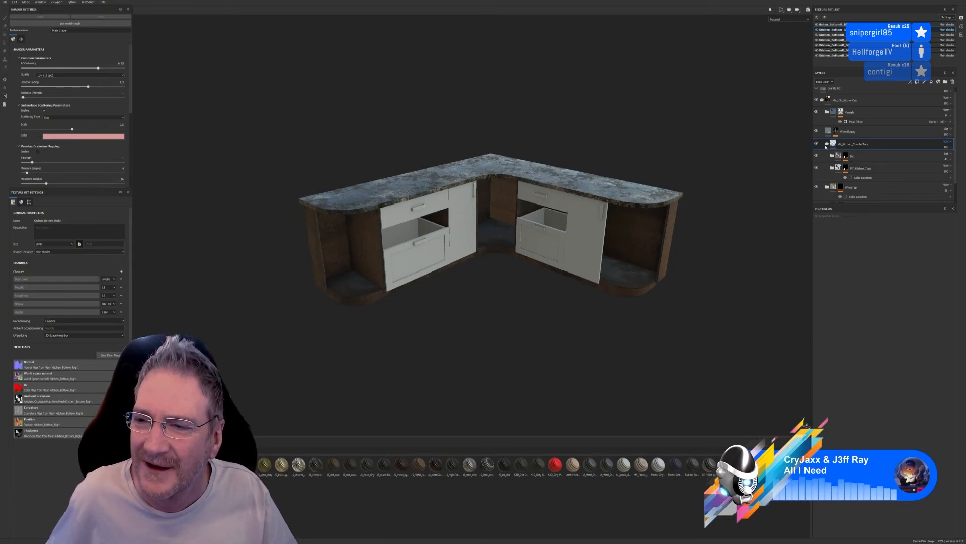
right_click(858, 152)
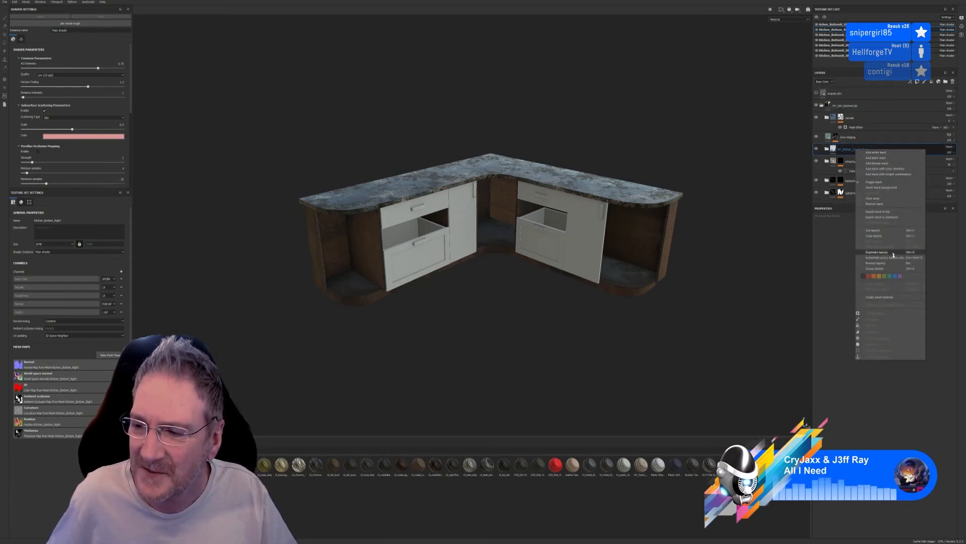
left_click(889, 298)
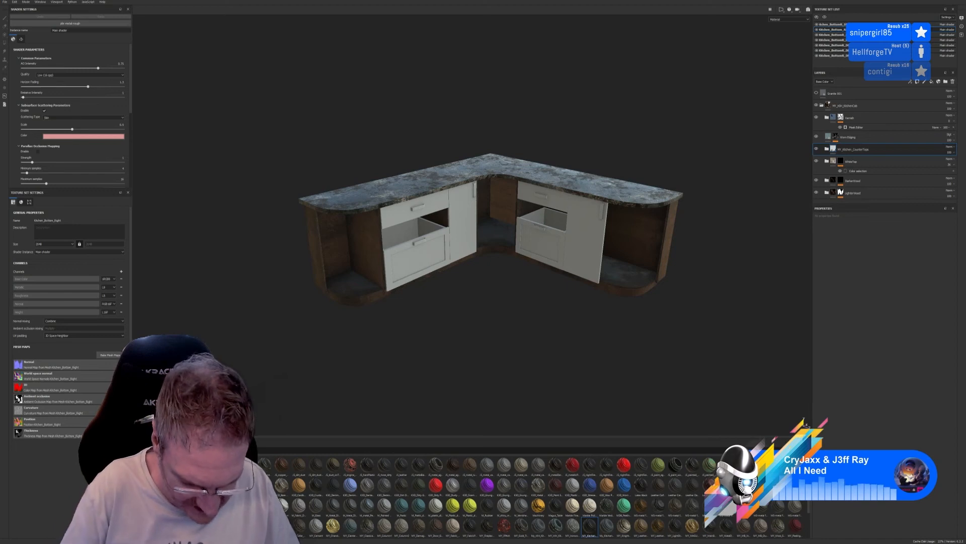
Filter the material library by "my" and apply the My_Kitchen_Doors smart material to the narrow corner door
type("my")
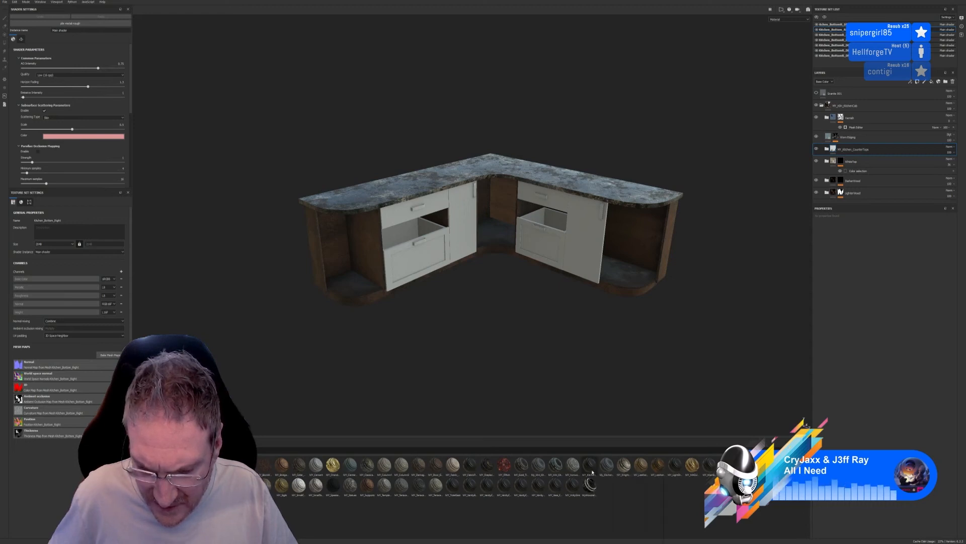
mouse_move(592, 472)
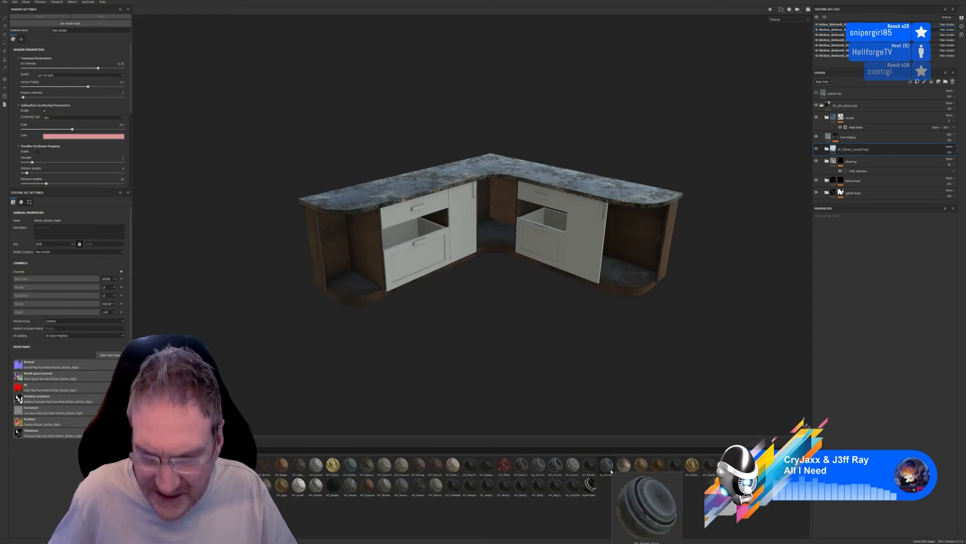
left_click_drag(611, 471, 461, 227)
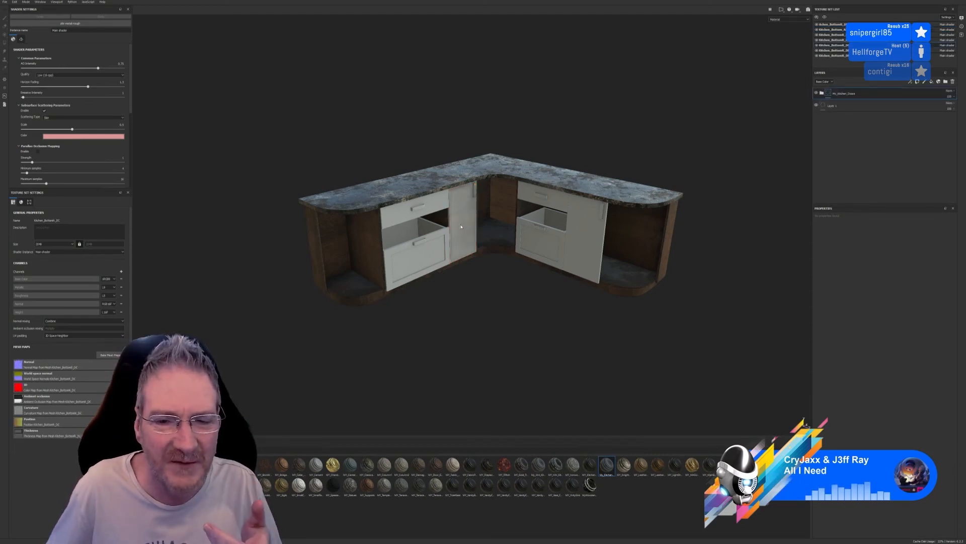
scroll(470, 210, "up", 5)
scroll(468, 204, "up", 3)
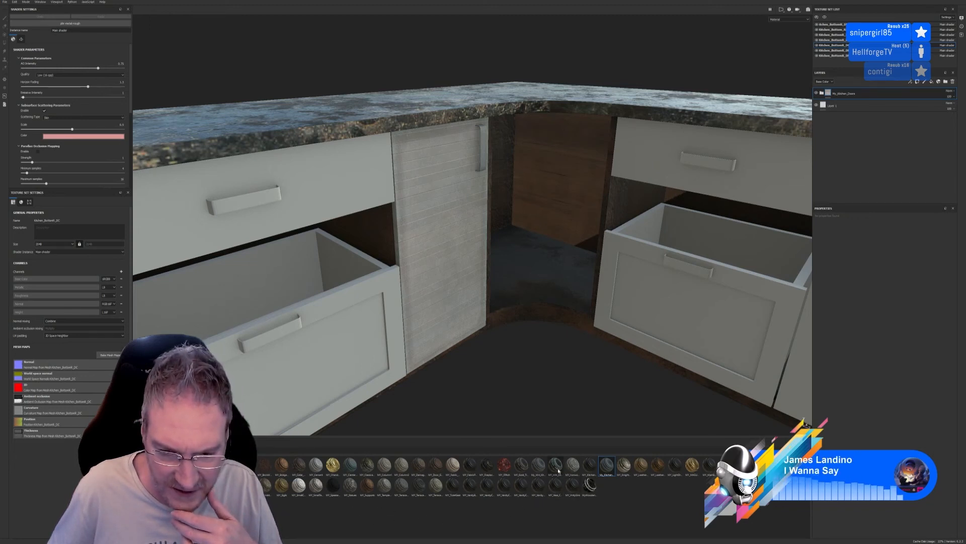
Apply the brown wood kitchen doors smart material to the corner door, hide the My_Kitchen_Doors layer group and inspect the door up close
mouse_move(555, 469)
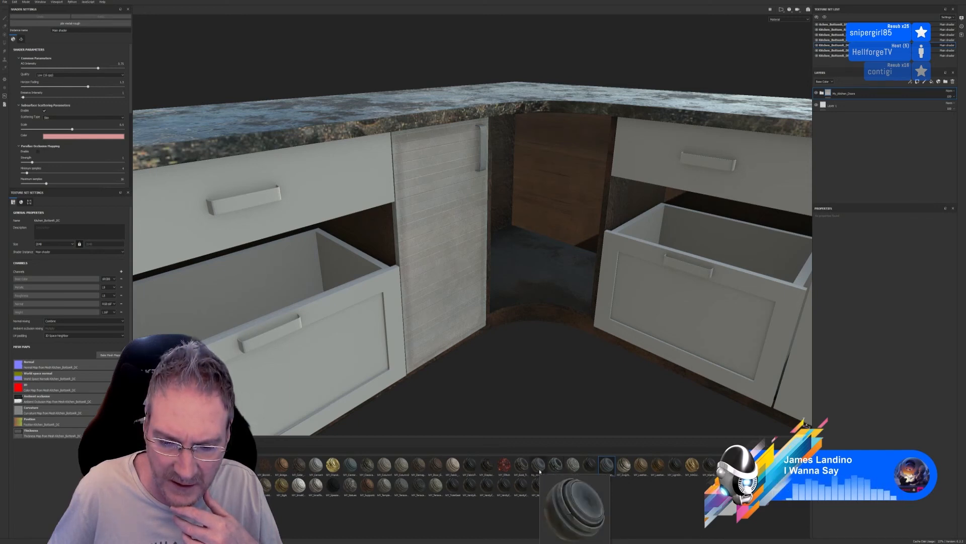
left_click_drag(540, 473, 476, 175)
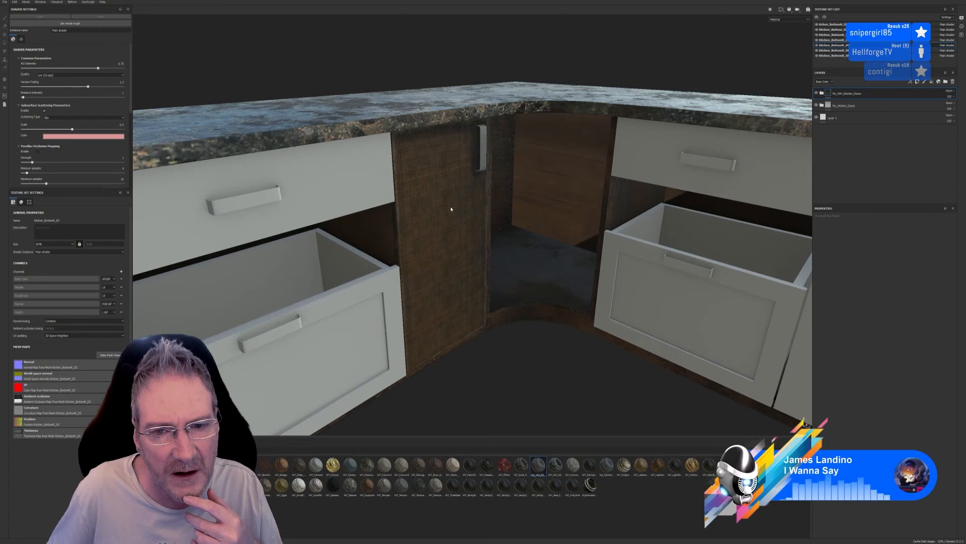
left_click_drag(557, 356, 566, 269, "alt")
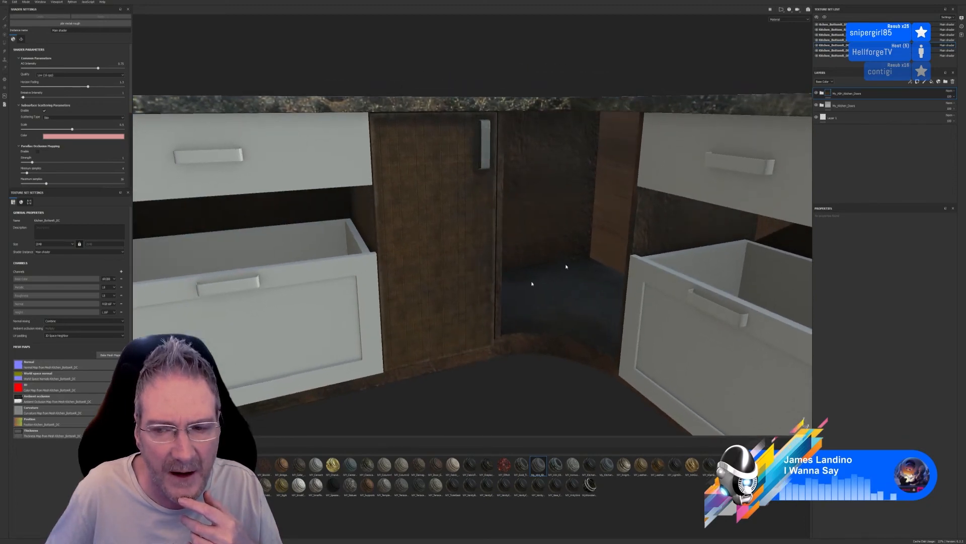
left_click(816, 106)
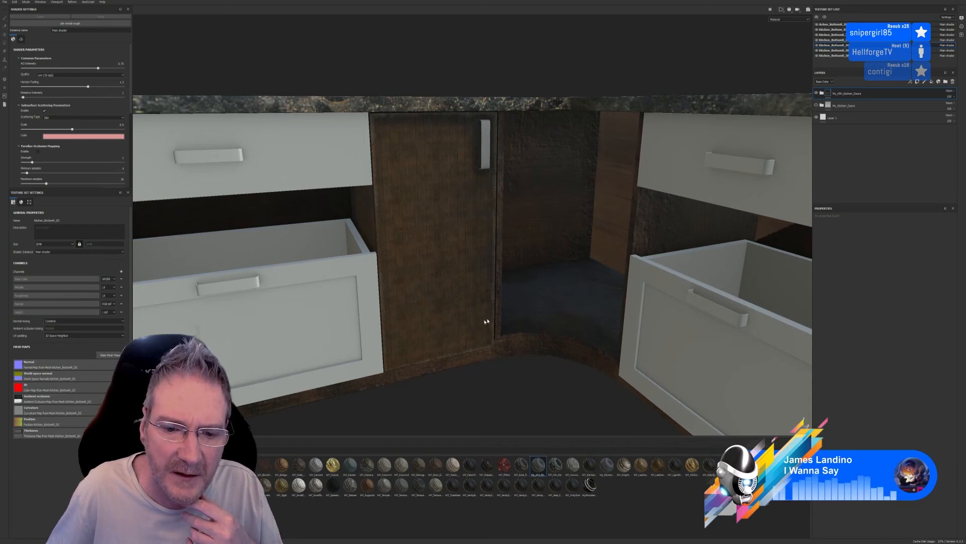
scroll(485, 321, "up", 3)
right_click_drag(501, 352, 510, 333, "shift")
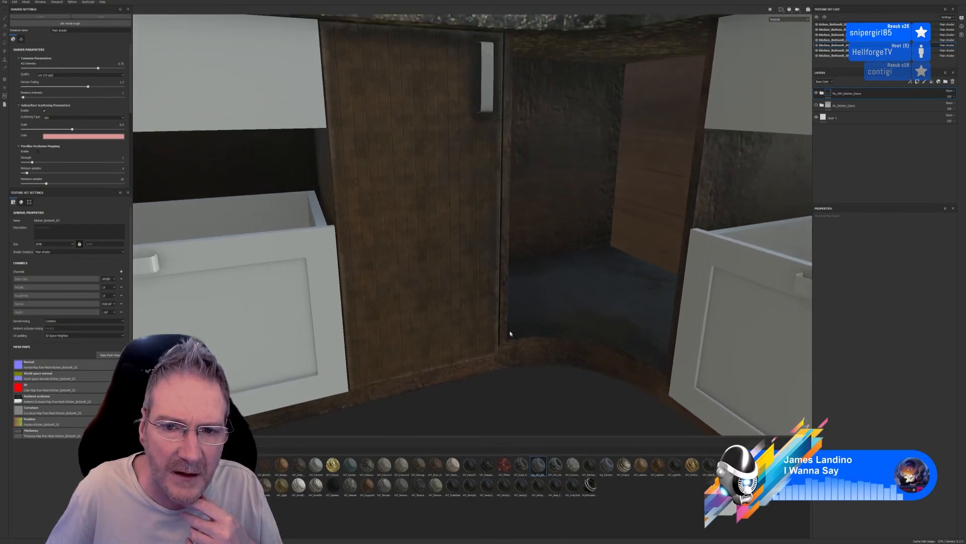
left_click_drag(510, 333, 519, 306, "alt")
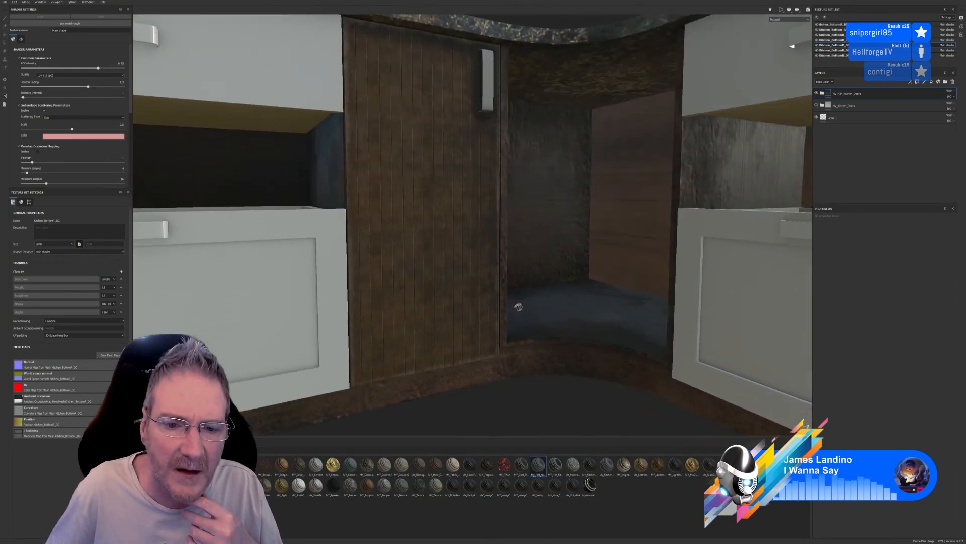
scroll(519, 307, "down", 2)
scroll(519, 304, "down", 5)
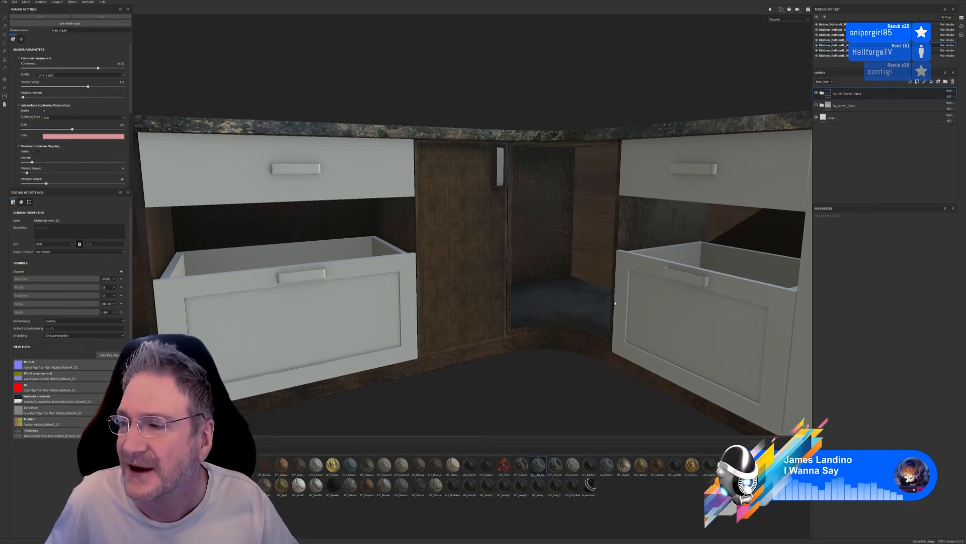
Save the project under the name Kitchen_Bottom in the Kitchen subfolder of Models > Kitchen
left_click(3, 4)
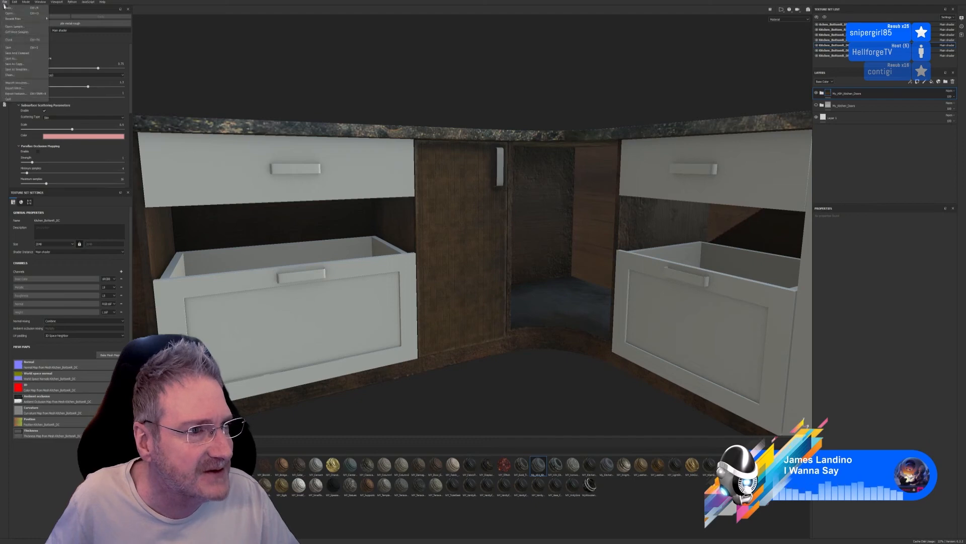
left_click(15, 58)
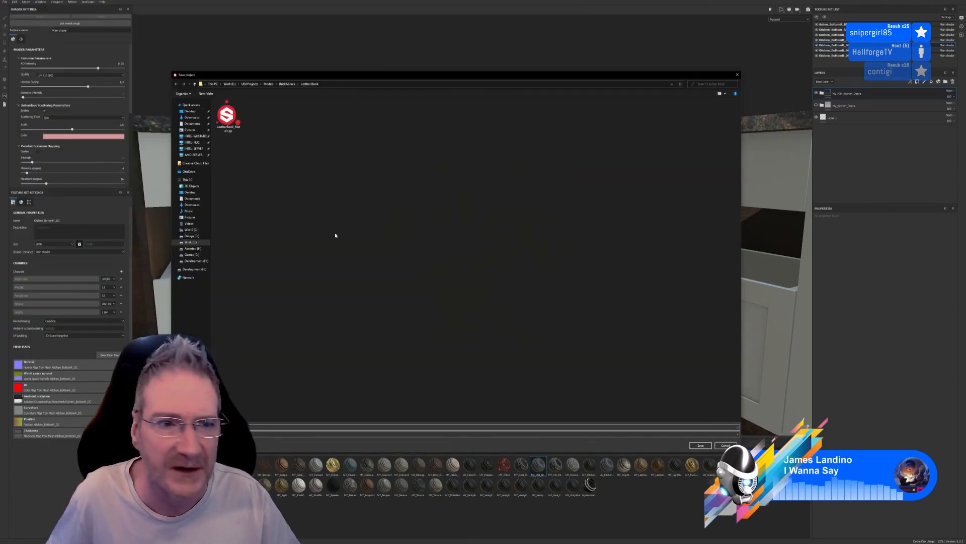
left_click(268, 84)
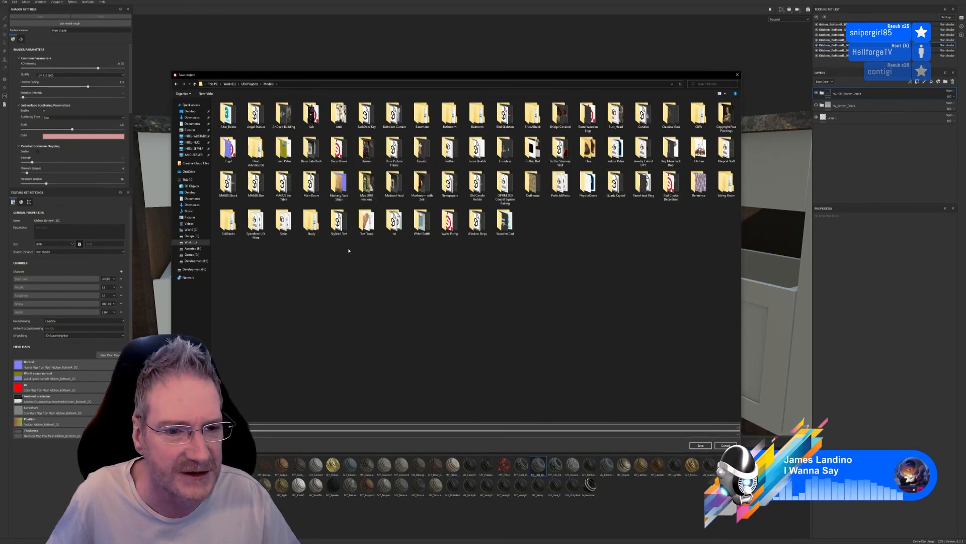
double_click(704, 156)
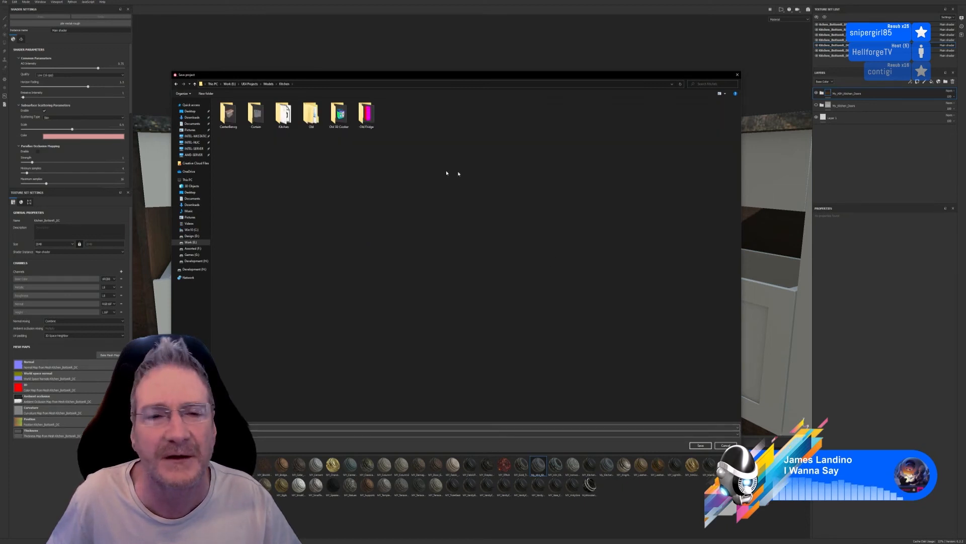
double_click(283, 117)
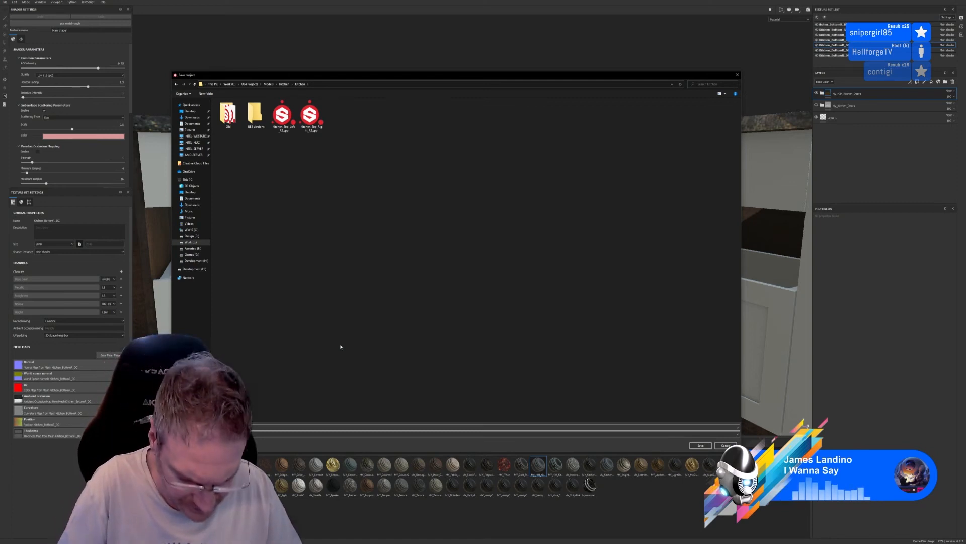
type("Kitchen_Bottom")
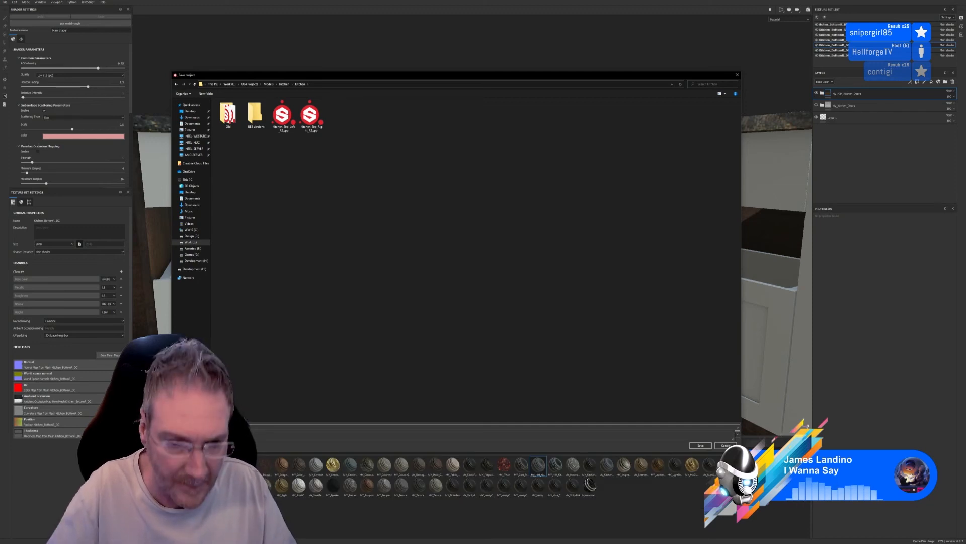
key("Return")
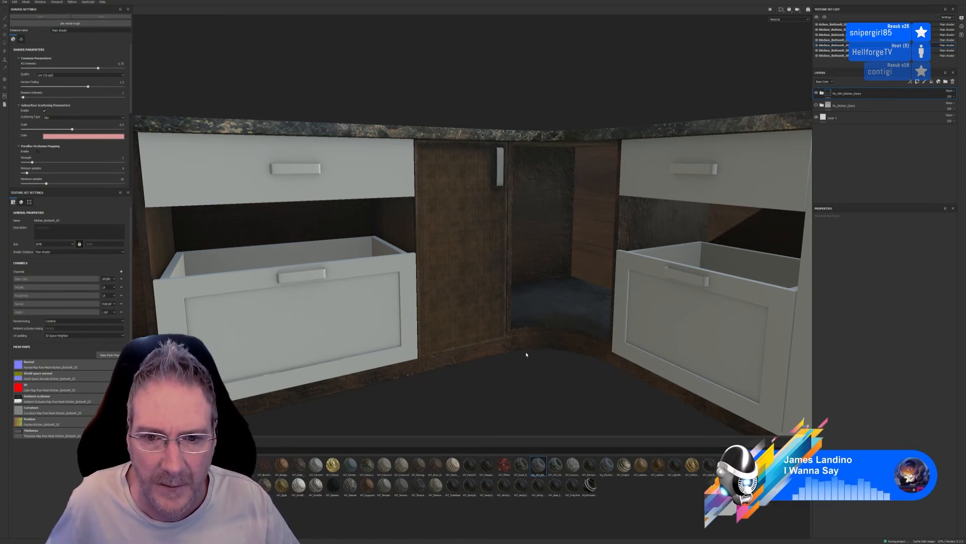
Compare the two door materials by toggling their layer groups' visibility, leaving only the light My_Kitchen_Doors material shown and selected
scroll(513, 354, "down", 2)
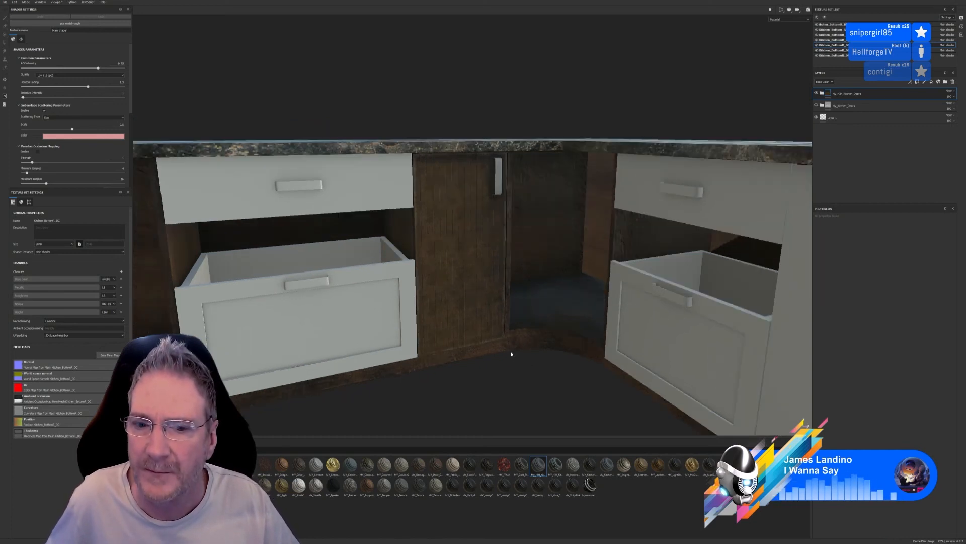
left_click_drag(519, 377, 473, 308, "alt")
scroll(473, 308, "up", 2)
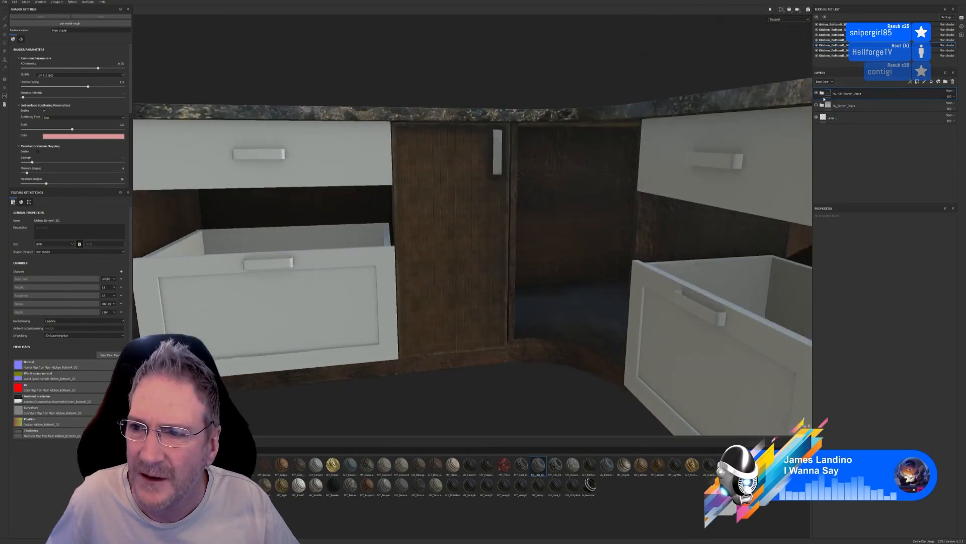
left_click(816, 93)
left_click(817, 106)
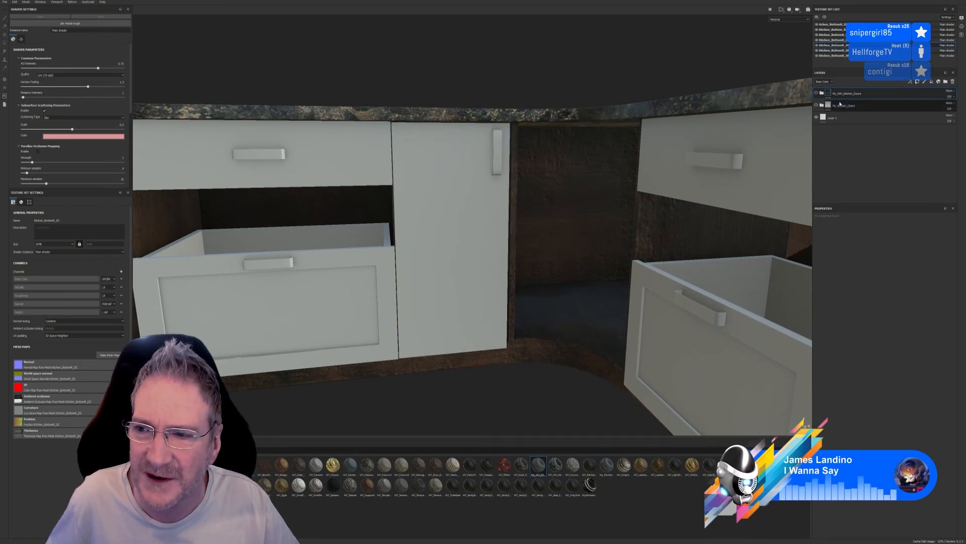
left_click(816, 93)
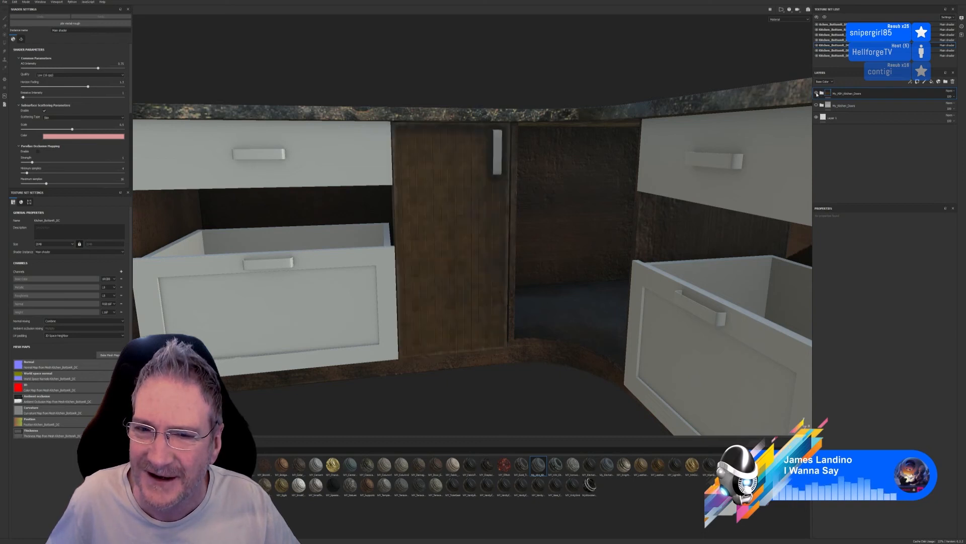
left_click(817, 94)
left_click(816, 105)
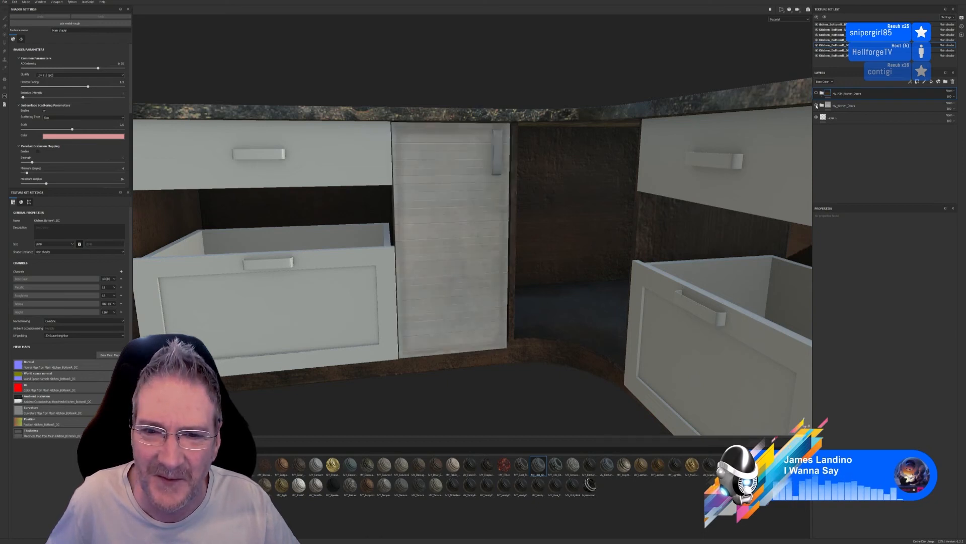
left_click(817, 106)
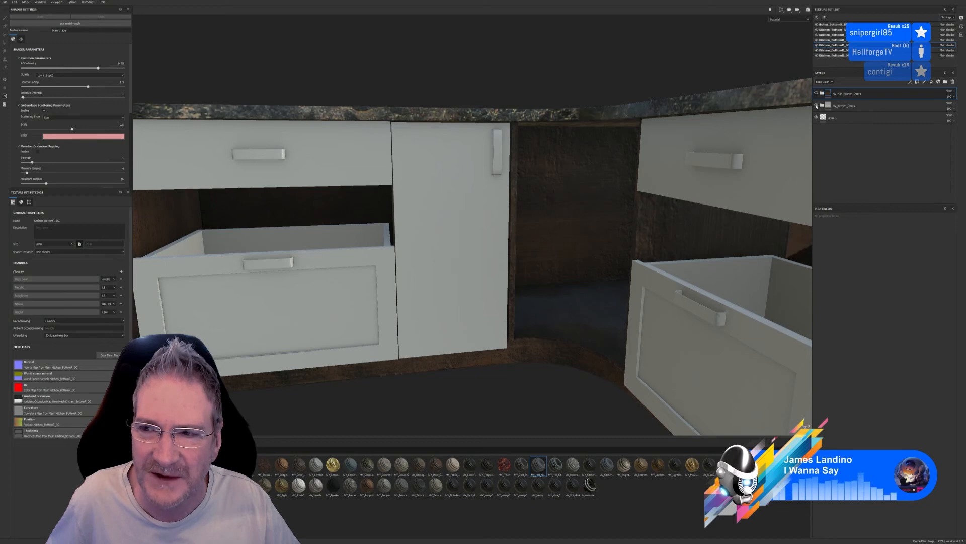
left_click(816, 106)
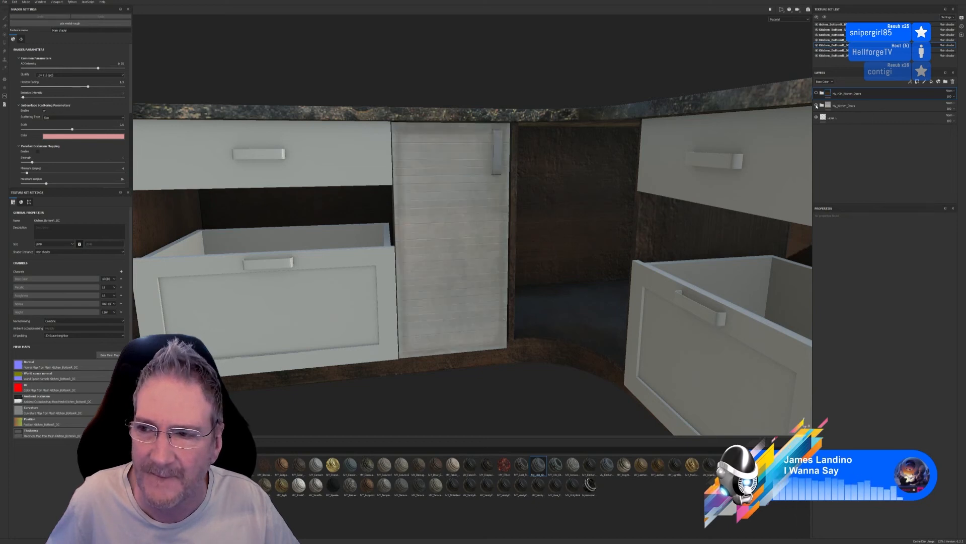
left_click(835, 106, "shift")
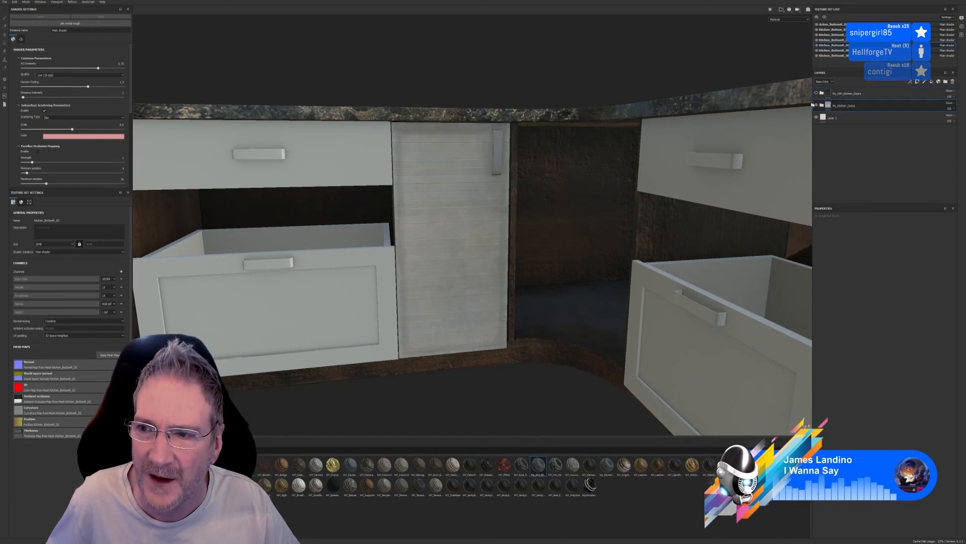
Hide the My_Kitchen_Doors layer group, show the brown wood kitchen doors group instead and expand its layers
left_click(817, 105)
left_click(816, 93)
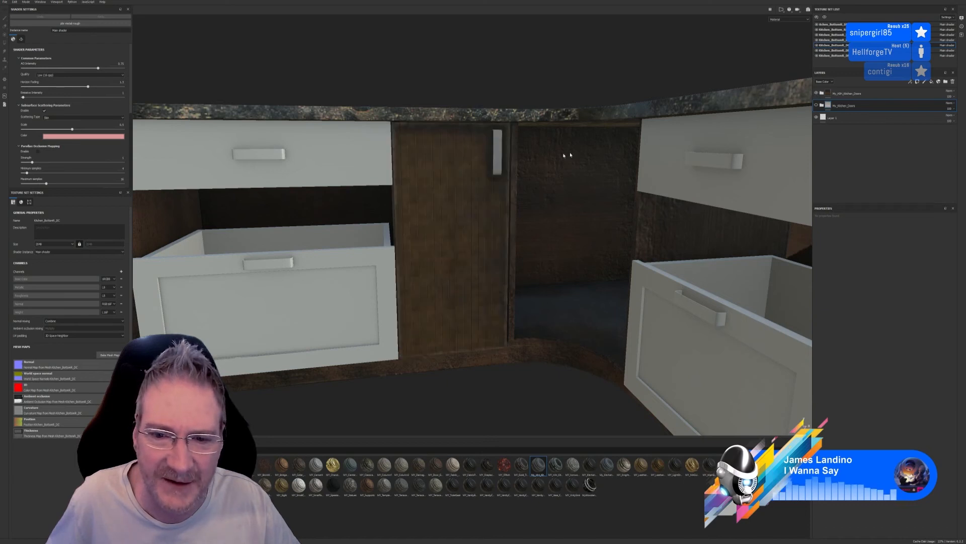
left_click(822, 94)
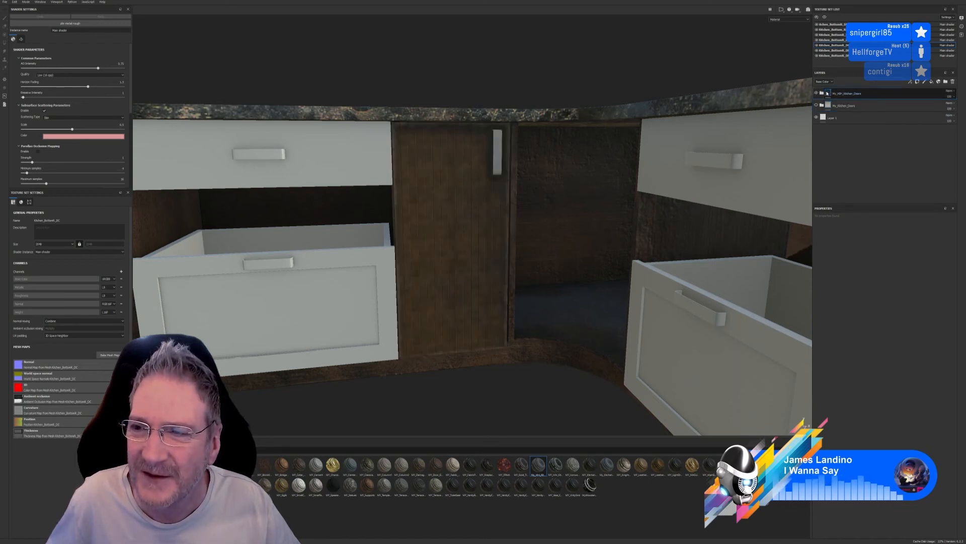
left_click(840, 106)
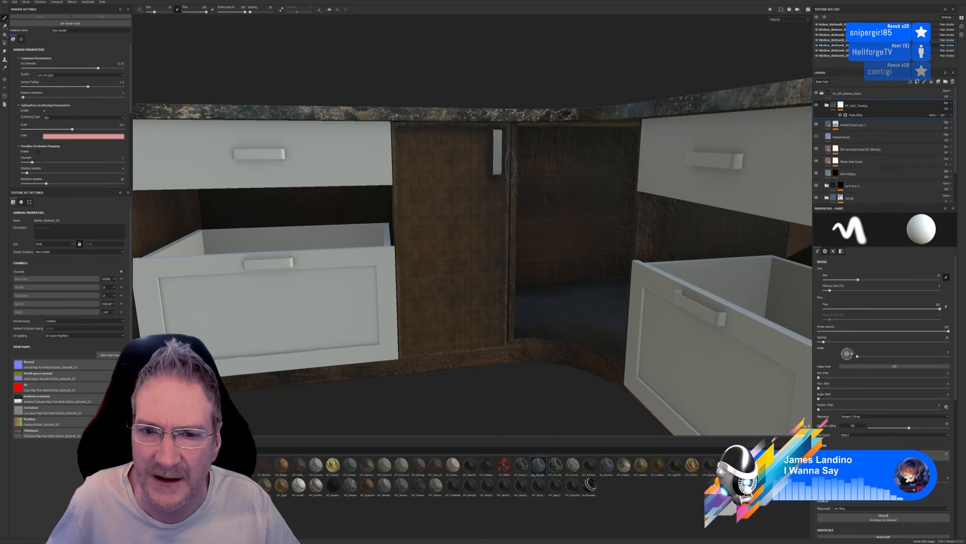
Toggle the visibility of the two Painted Wood layers in the brown door material to compare their effect on the corner door
left_click(816, 124)
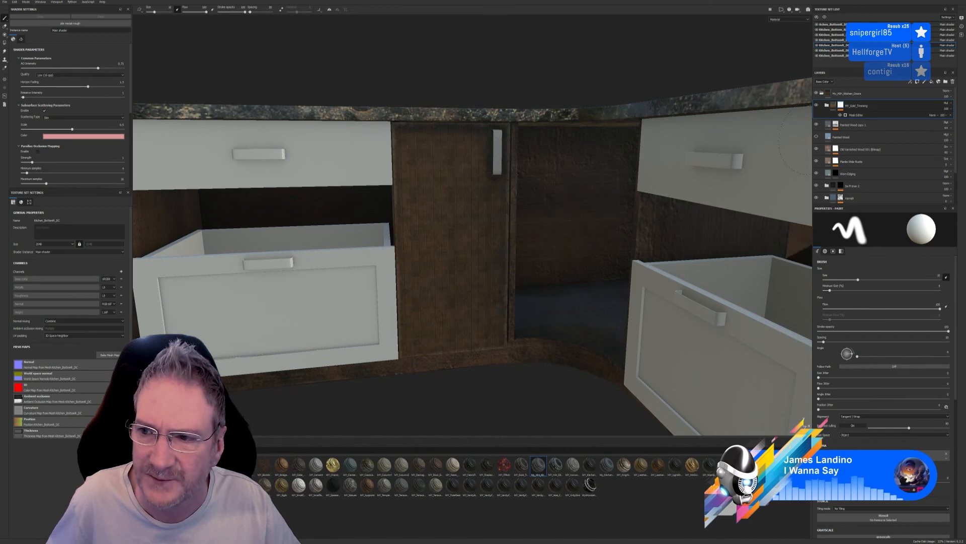
left_click(816, 137)
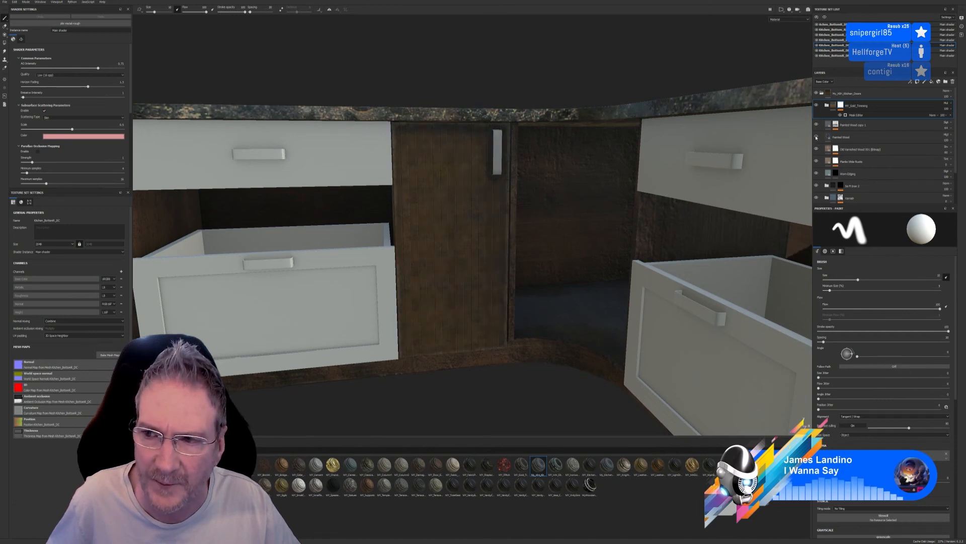
left_click(816, 137)
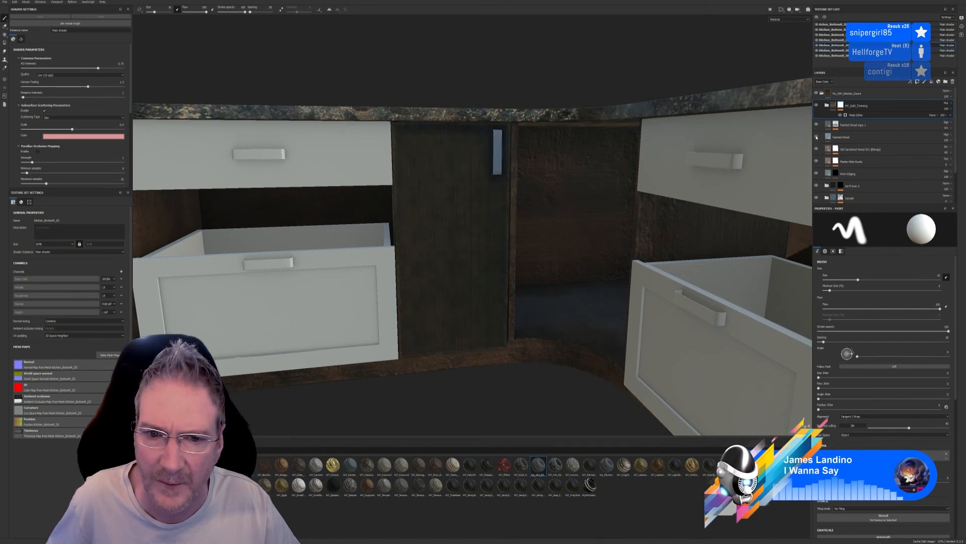
left_click(817, 137)
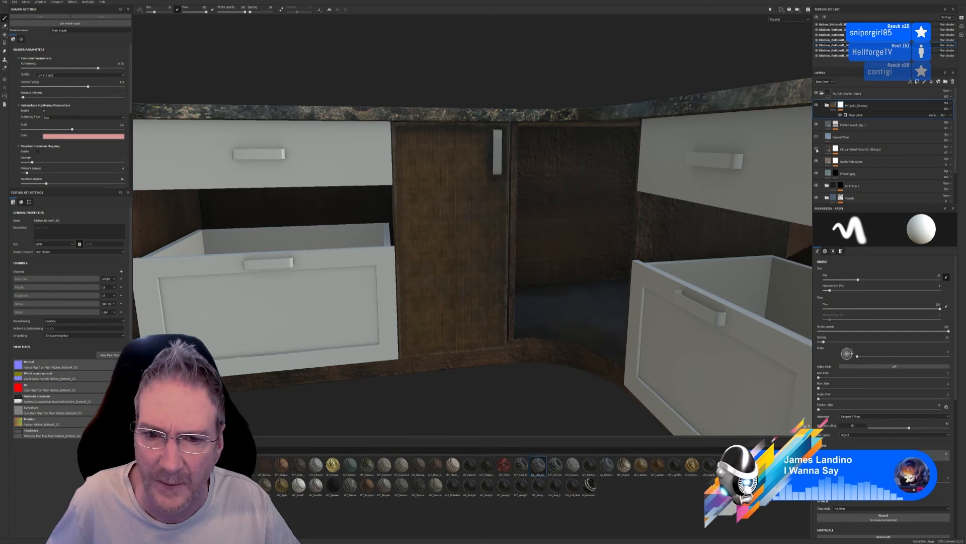
Select the planks layer in the brown door material and slightly reduce its UV scale
left_click(816, 161)
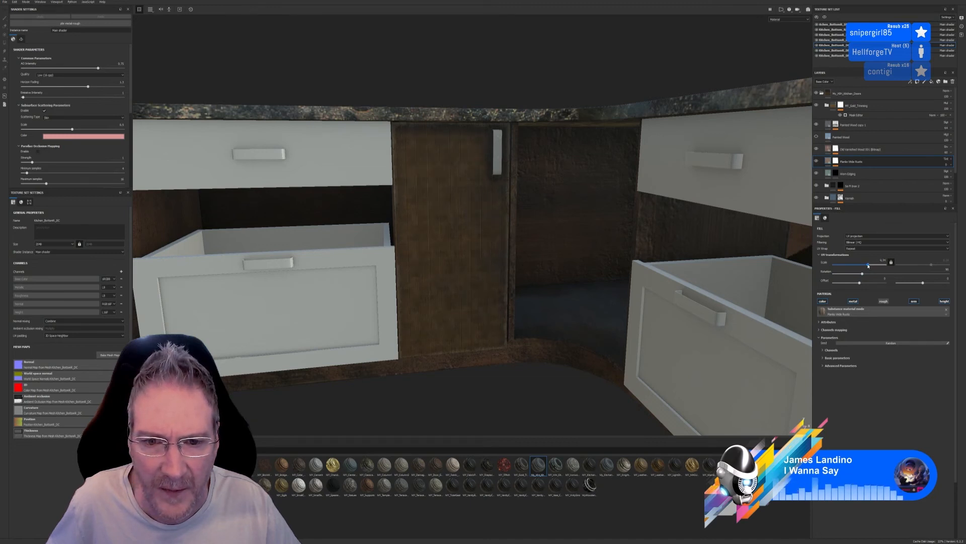
left_click_drag(868, 266, 868, 266)
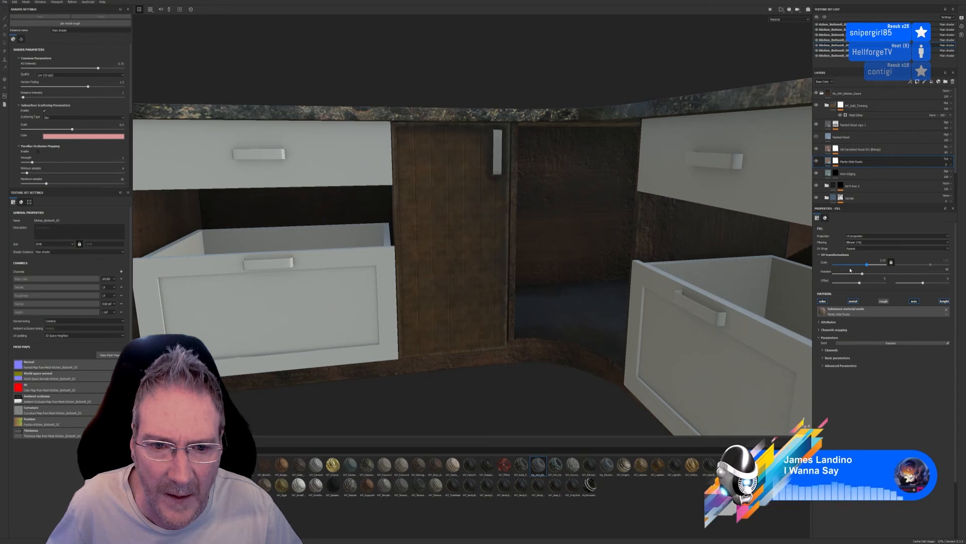
left_click_drag(850, 271, 852, 271)
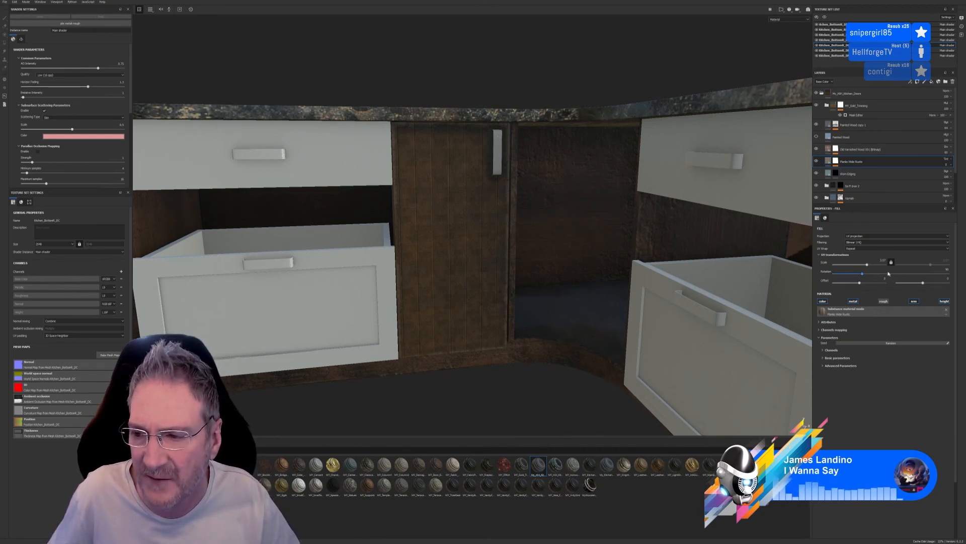
Try a small horizontal UV offset on the planks layer and set that offset back to 0
left_click(860, 283)
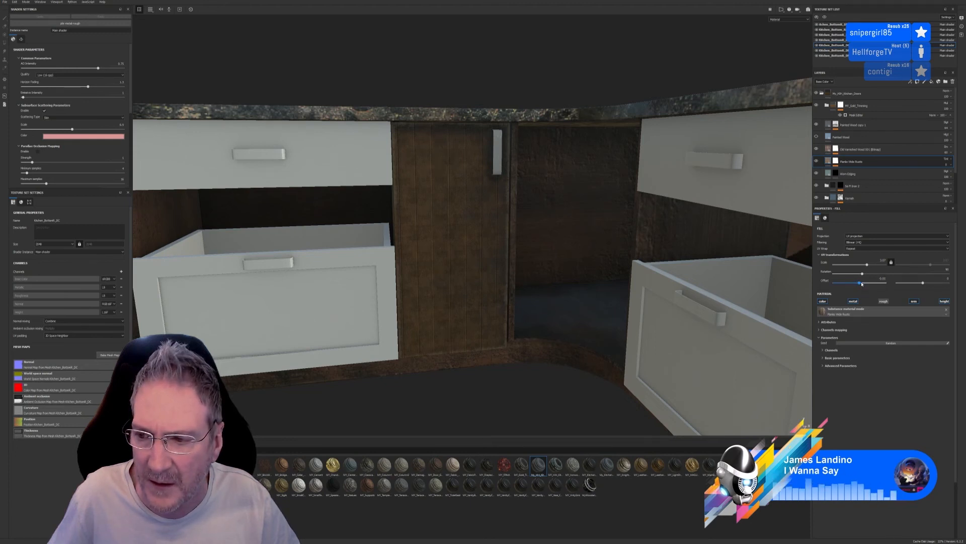
left_click(861, 284)
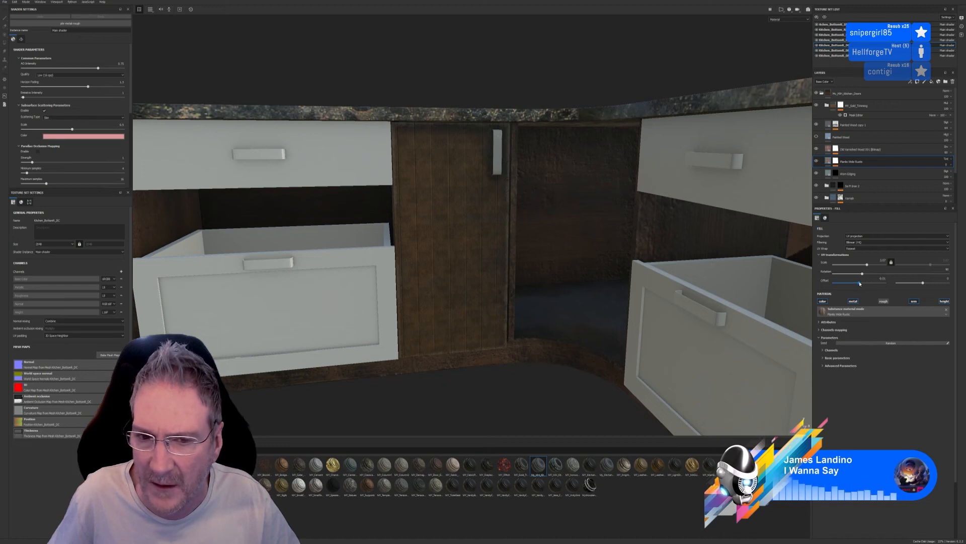
left_click(860, 283)
left_click(882, 278)
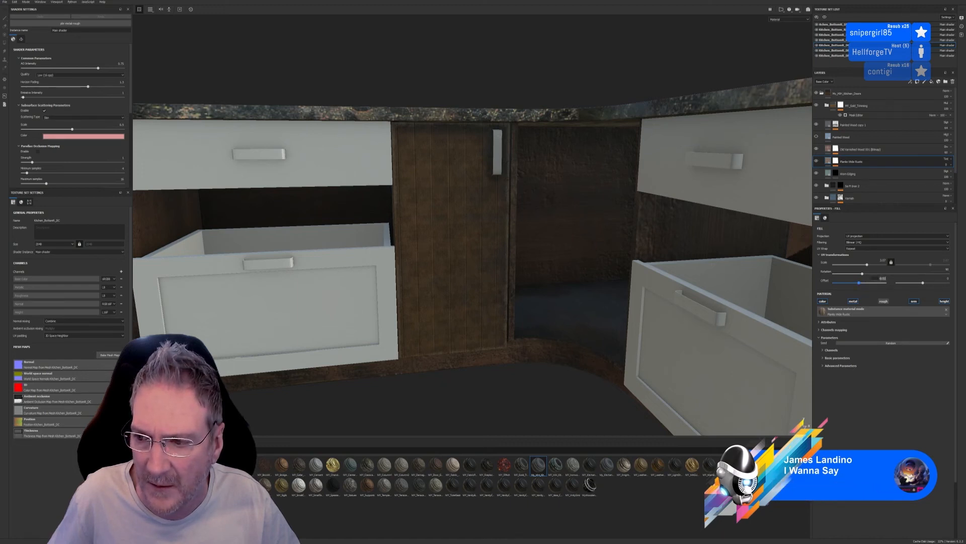
type("0")
key("Return")
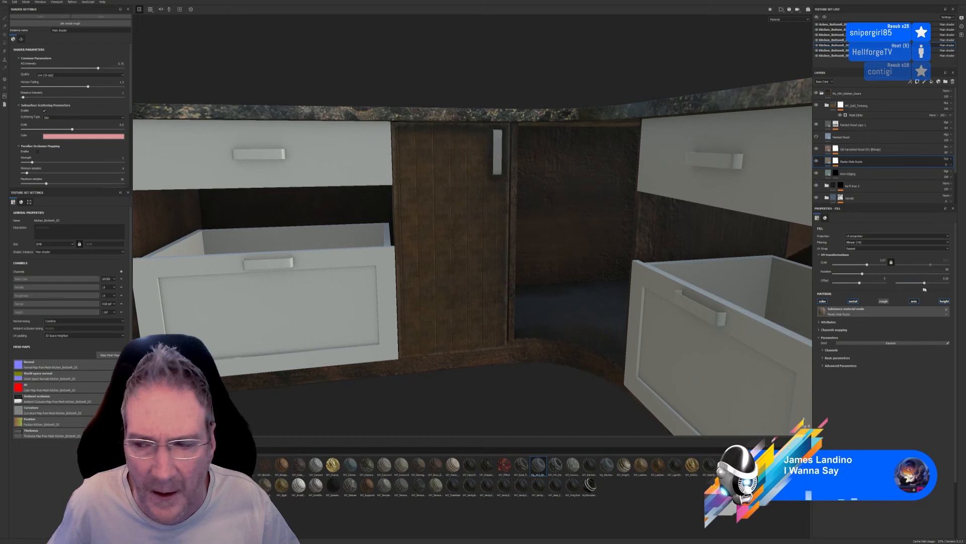
Fine-tune the planks layer's vertical UV offset and UV scale, and inspect the plank pattern on the corner door
left_click_drag(923, 283, 921, 283)
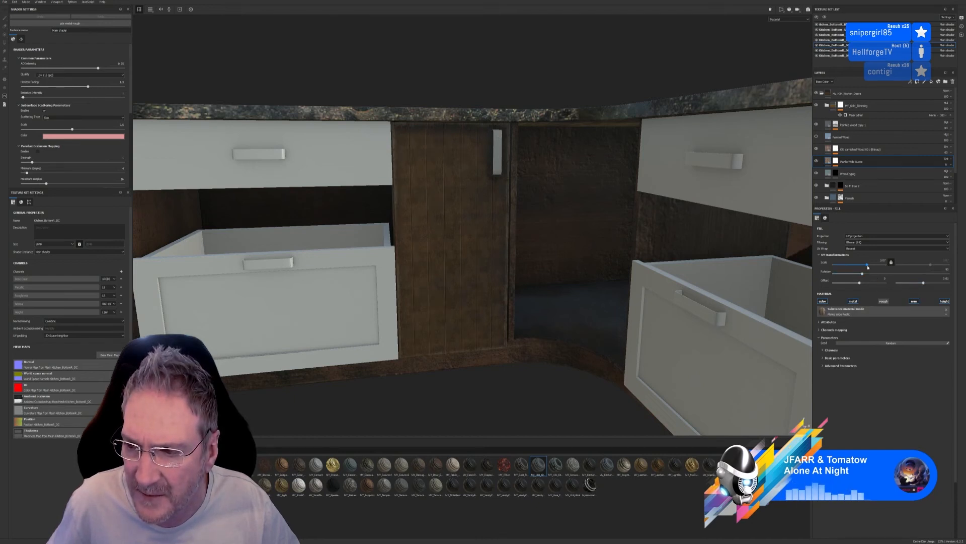
left_click_drag(867, 265, 868, 267)
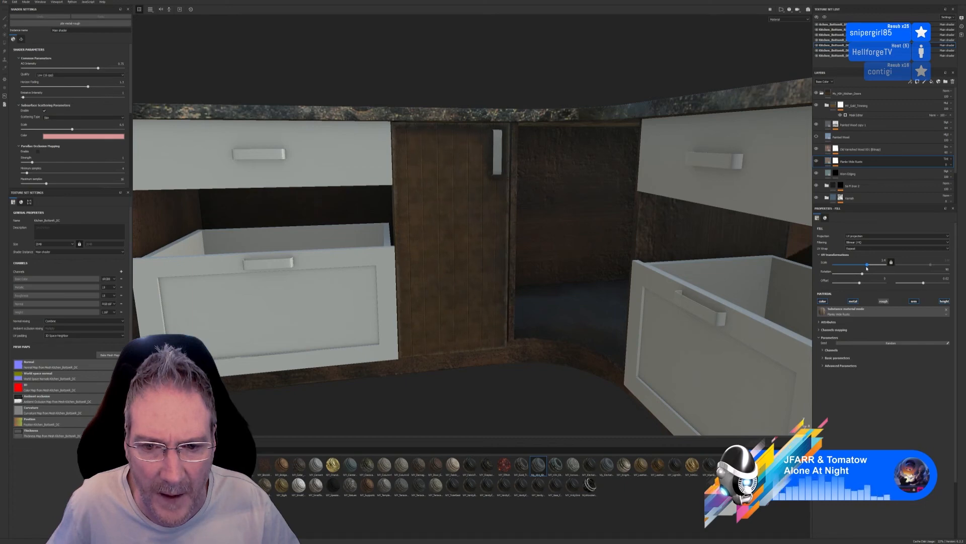
scroll(493, 344, "down", 5)
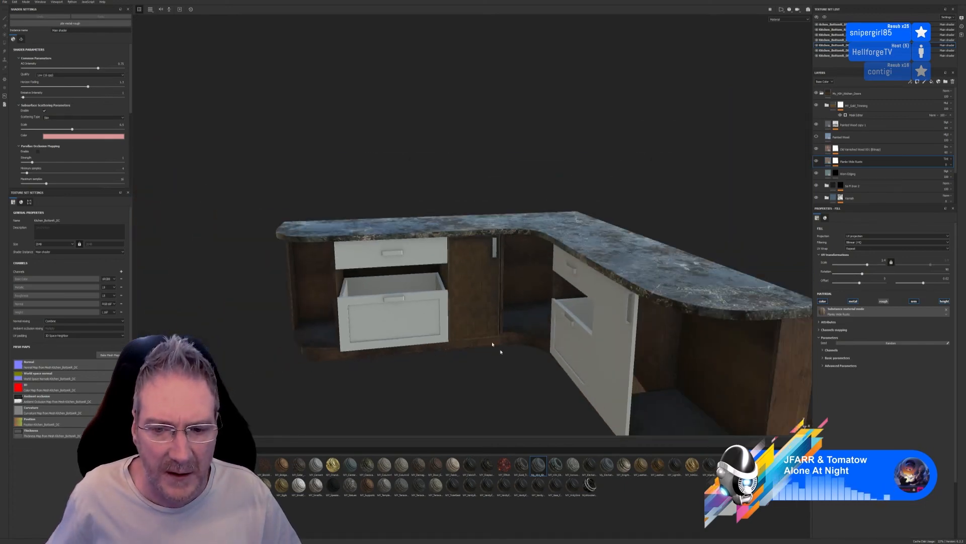
left_click_drag(493, 344, 479, 316, "alt")
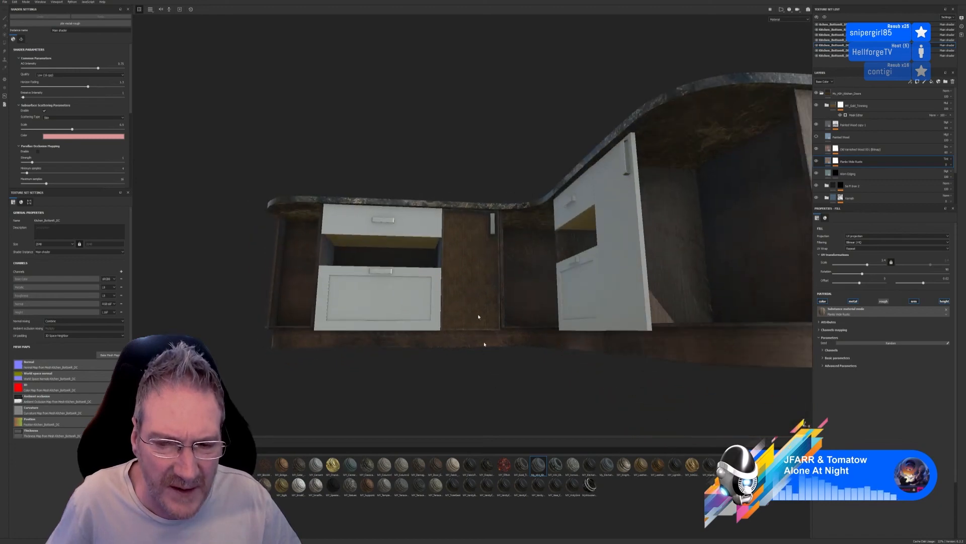
scroll(478, 316, "up", 5)
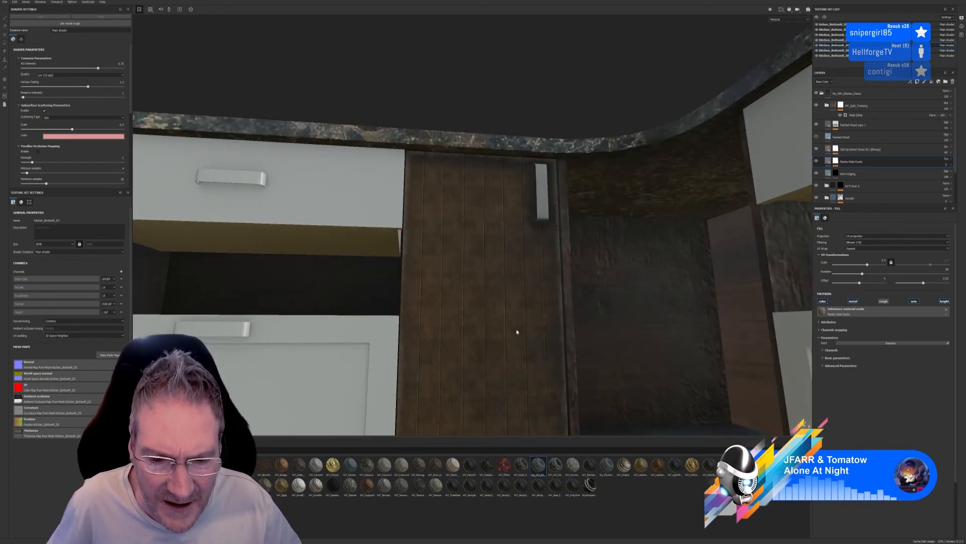
scroll(517, 332, "down", 5)
left_click_drag(502, 347, 524, 370, "alt")
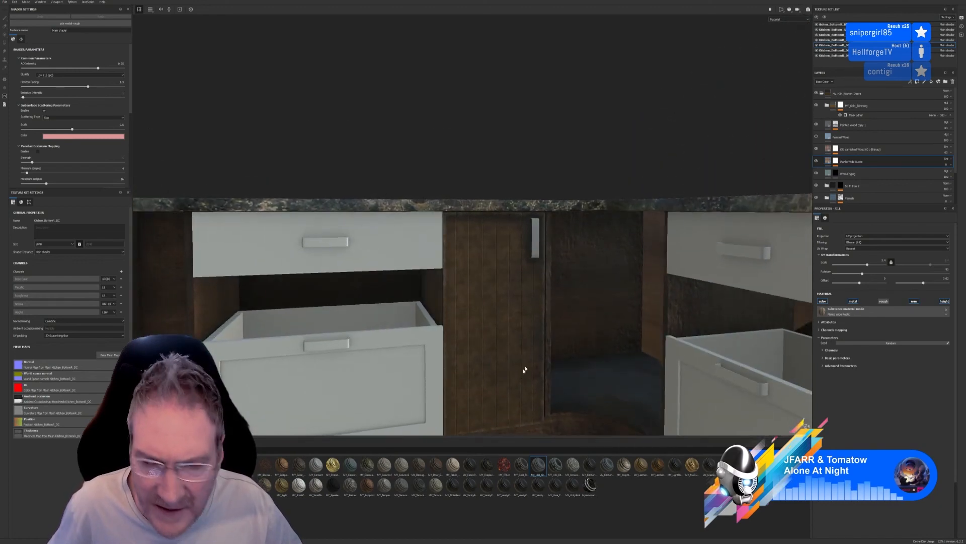
Toggle the planks layer to compare its effect on the door, and review the remaining layers down to the My_Kitchen_Doors group
left_click(817, 161)
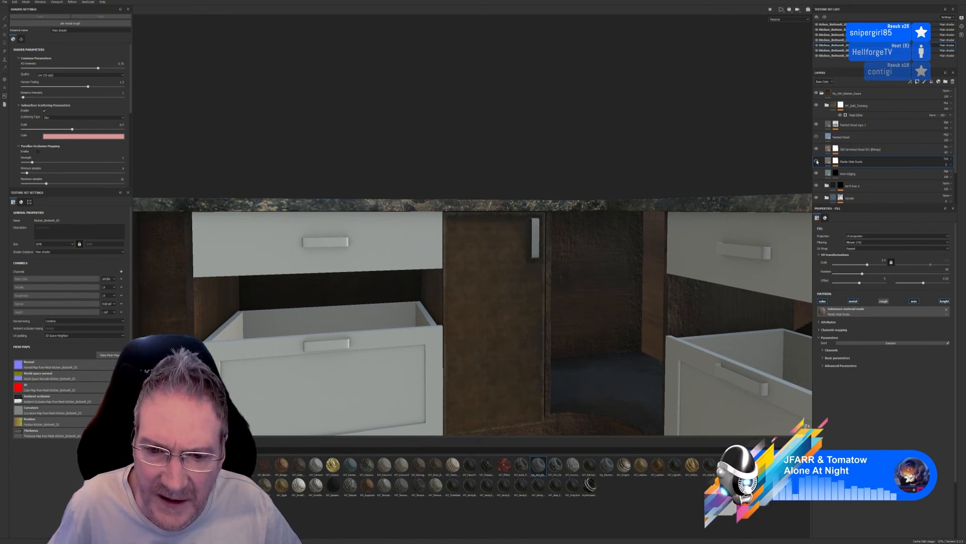
left_click(816, 161)
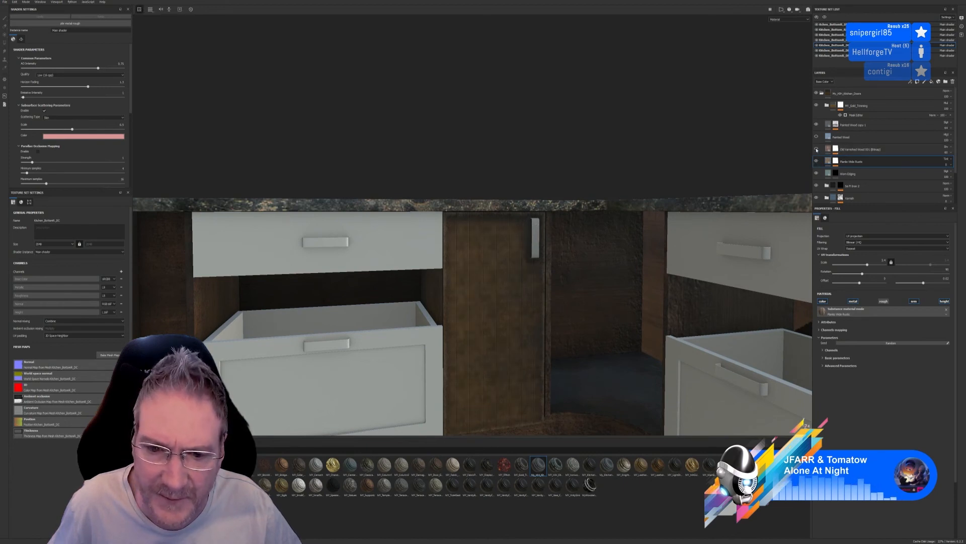
scroll(828, 167, "down", 2)
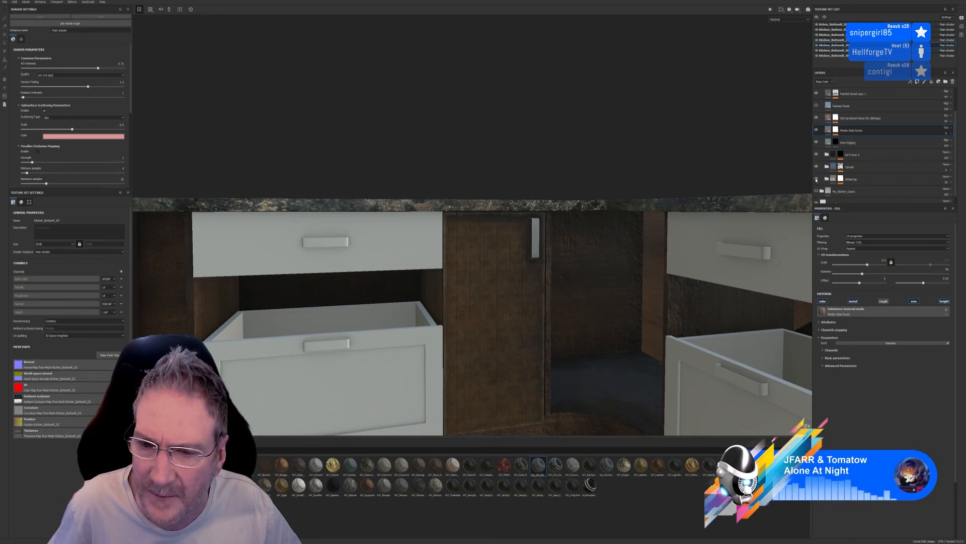
scroll(834, 183, "down", 1)
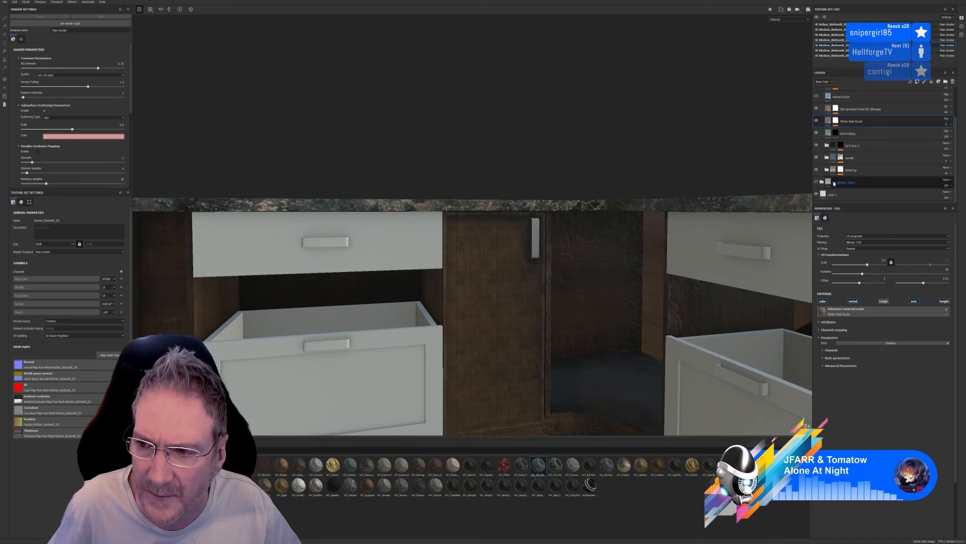
scroll(834, 183, "up", 1)
left_click(842, 195)
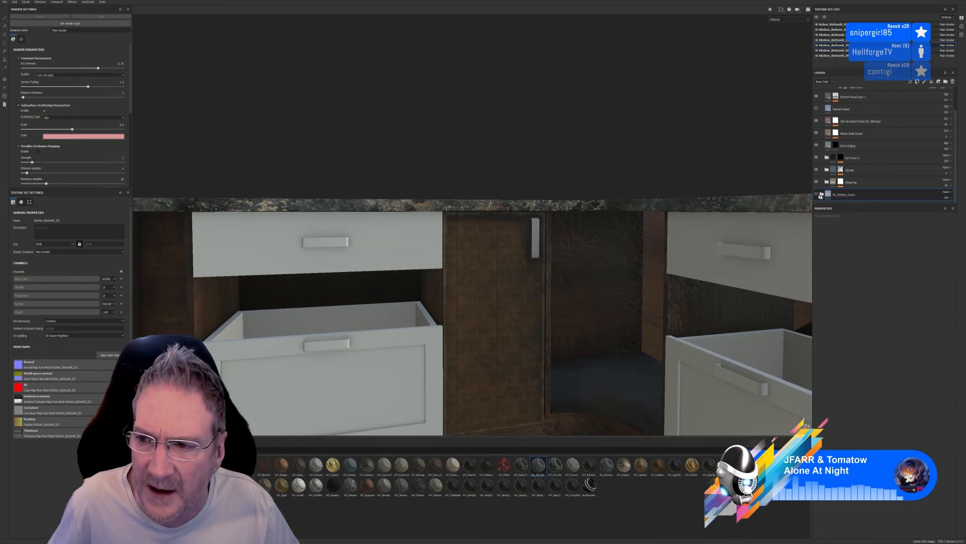
scroll(840, 146, "up", 1)
scroll(830, 126, "up", 1)
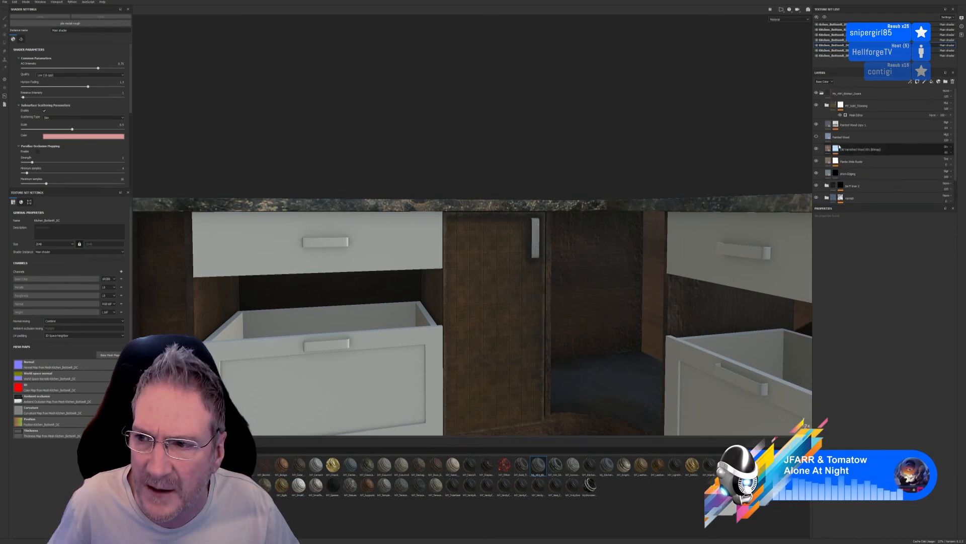
Toggle the topmost subgroup and the wood layers beneath it one by one to find which gives the door its brown colour
left_click(816, 106)
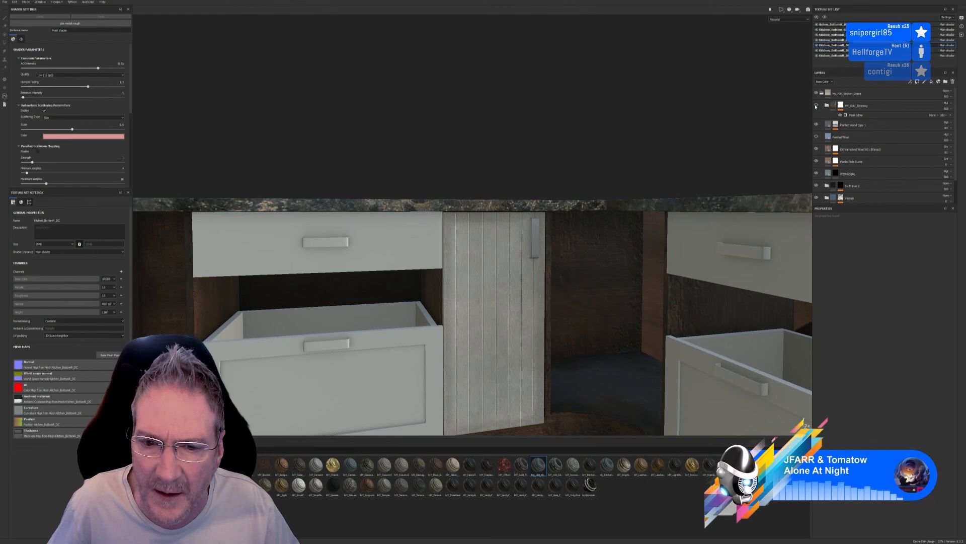
left_click(816, 106)
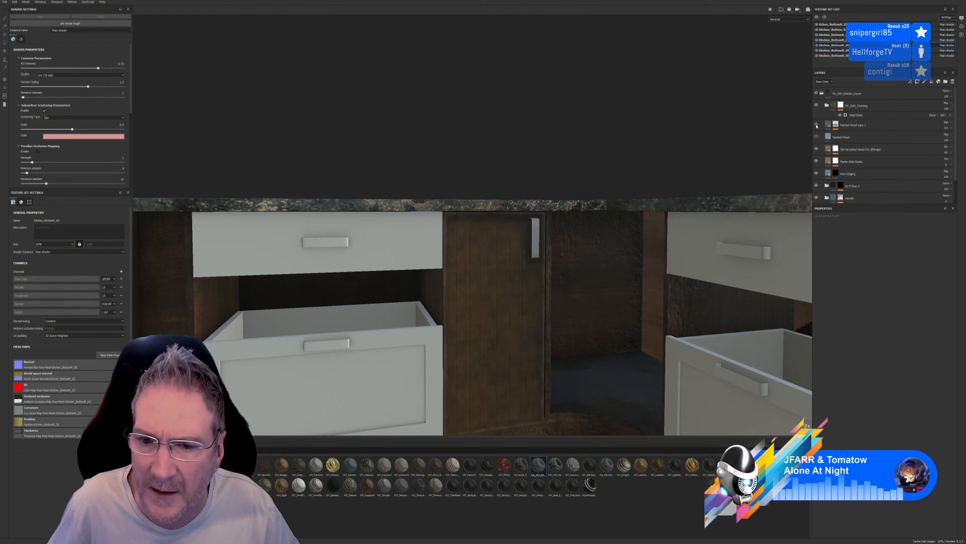
left_click(817, 126)
left_click(817, 126)
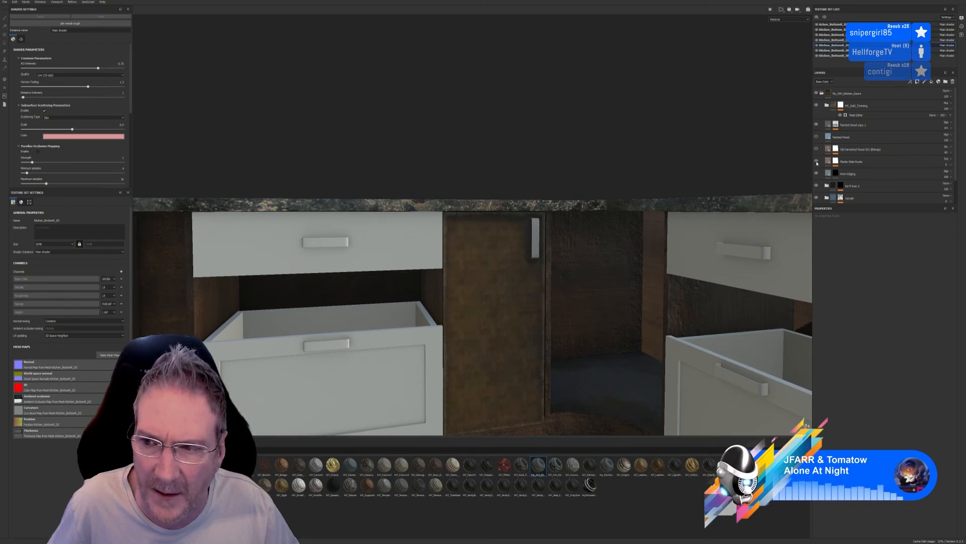
left_click(817, 161)
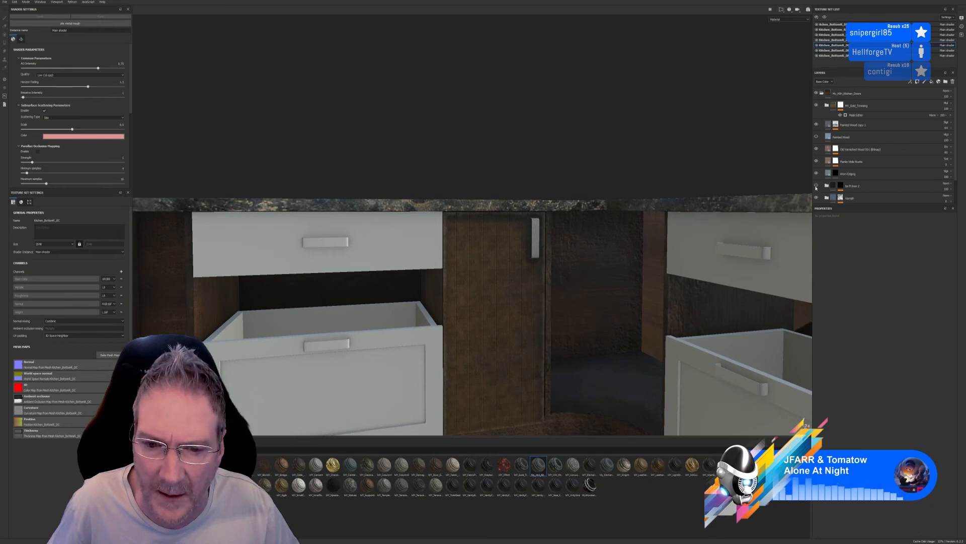
Recheck the door with the topmost subgroup hidden and shown, and expand that subgroup to examine its layers
scroll(816, 181, "down", 3)
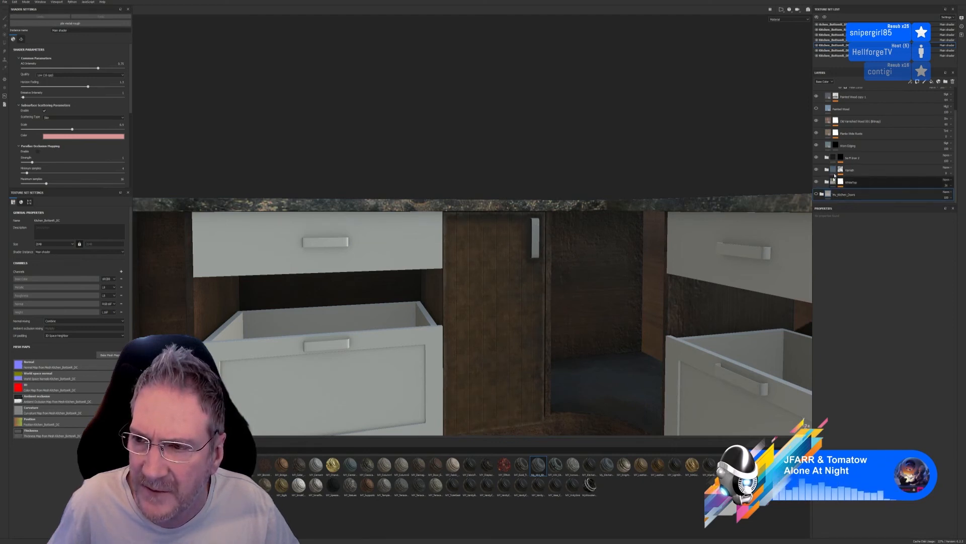
scroll(841, 151, "up", 3)
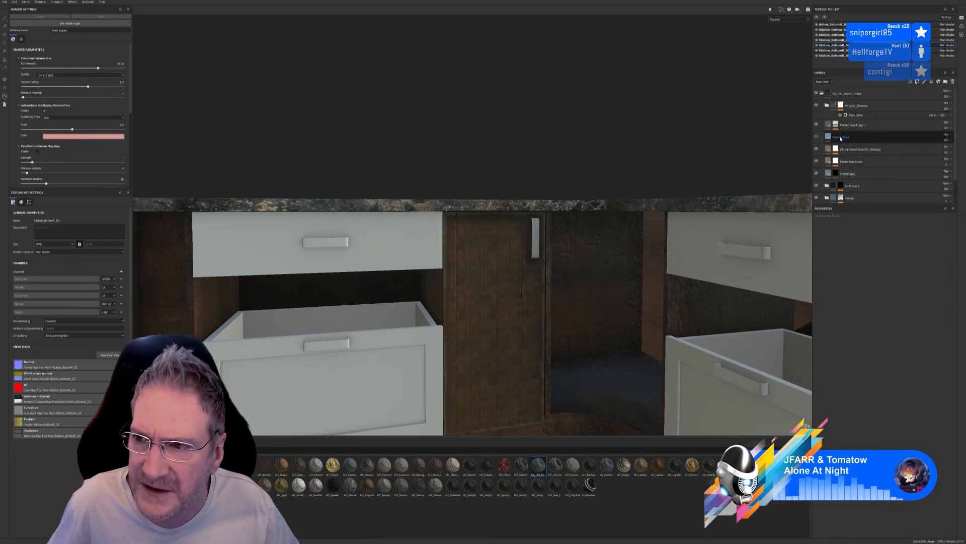
left_click(816, 106)
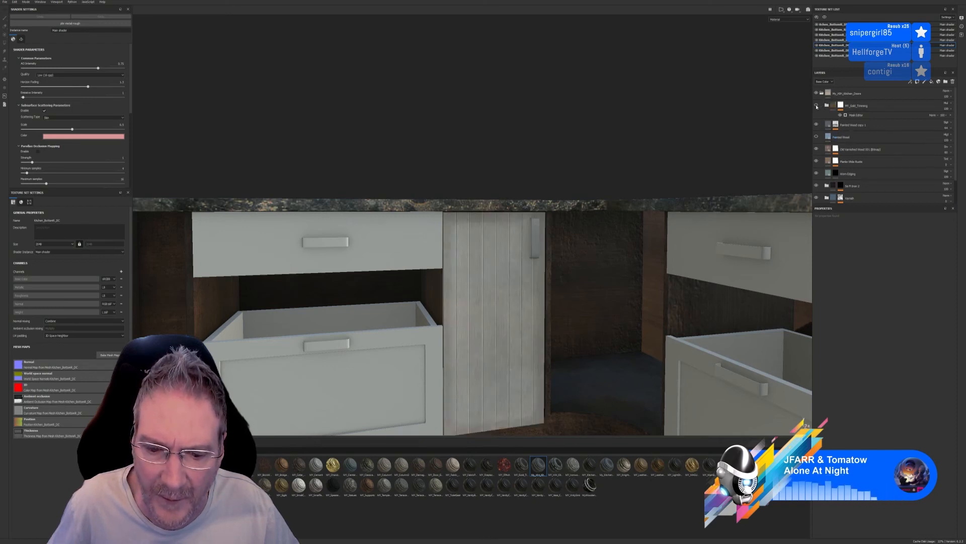
left_click(816, 106)
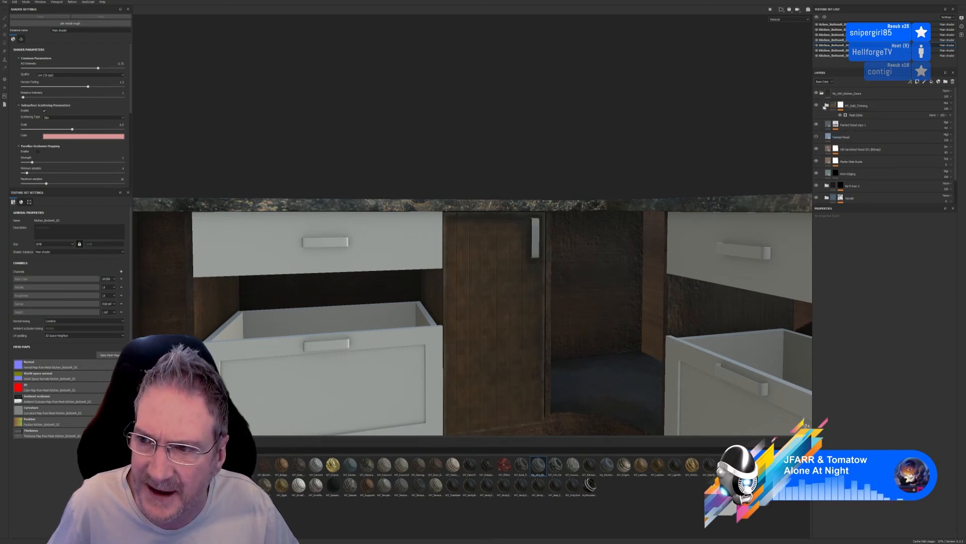
left_click(827, 106)
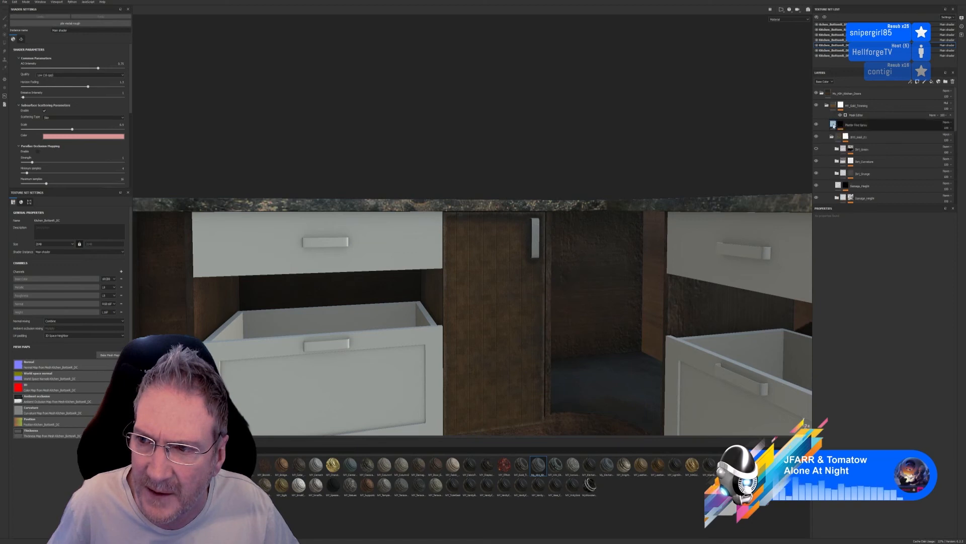
Toggle the fine spray layer and the subgroup beneath it to compare their effect on the corner door, and select that subgroup
left_click(817, 126)
left_click(817, 126)
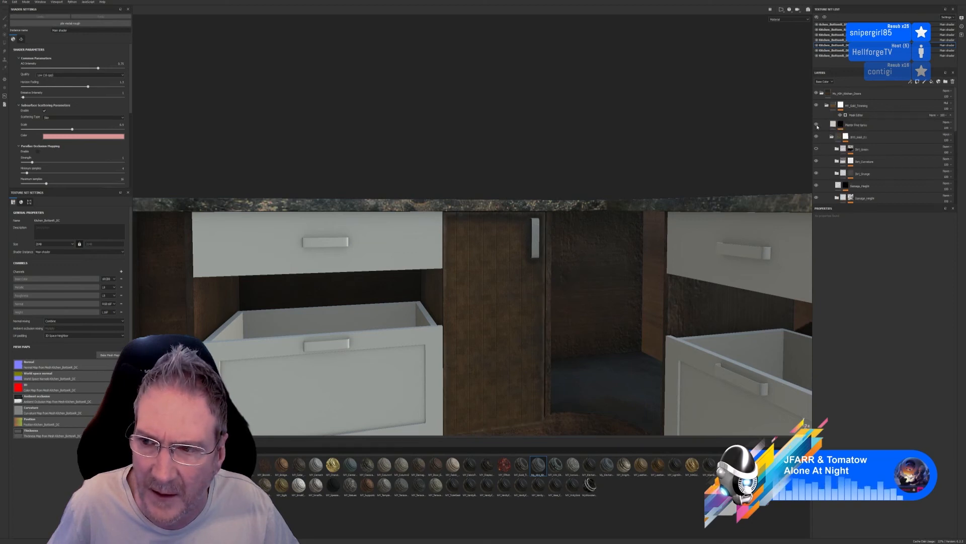
left_click(817, 137)
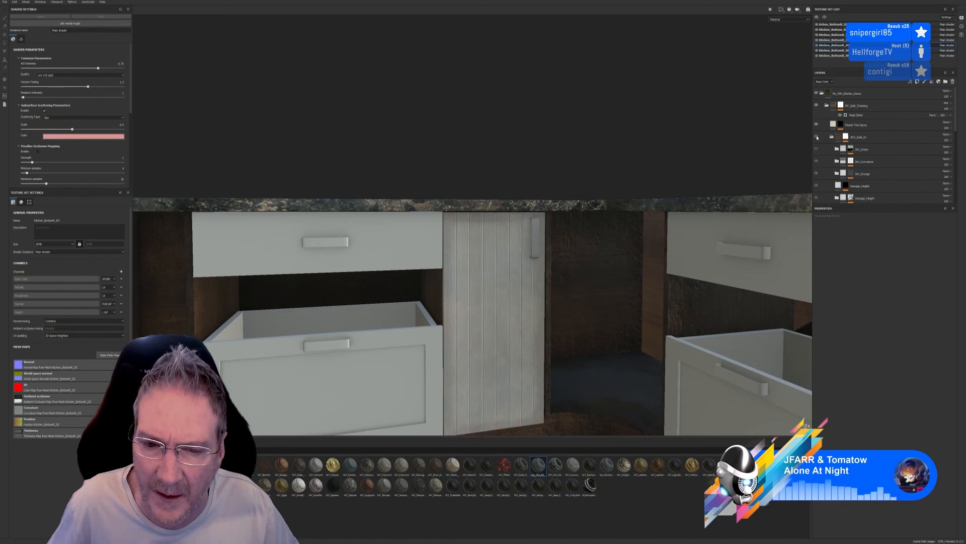
left_click(817, 137)
left_click(844, 138)
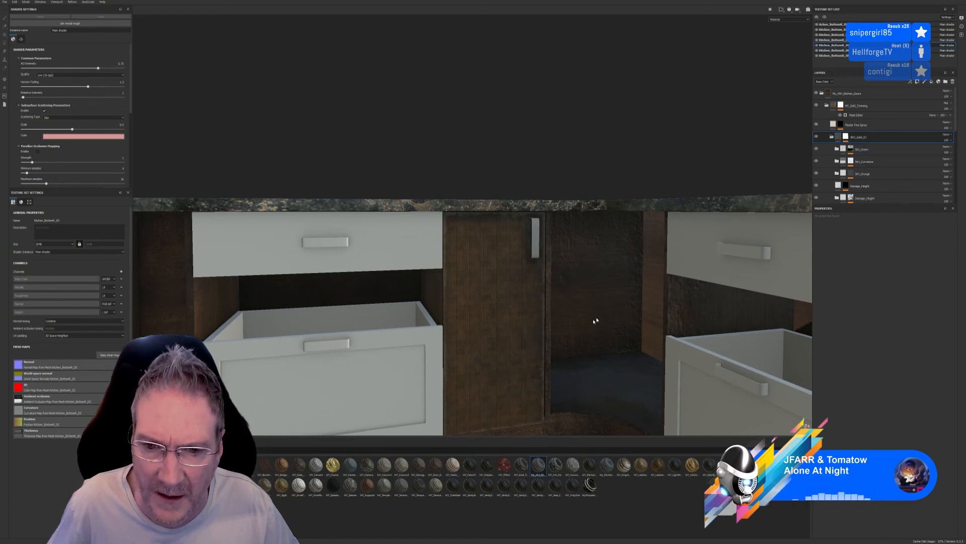
Inspect the corner door's planks up close while toggling the selected subgroup and its topmost dirt layer
scroll(496, 213, "up", 3)
scroll(569, 304, "up", 2)
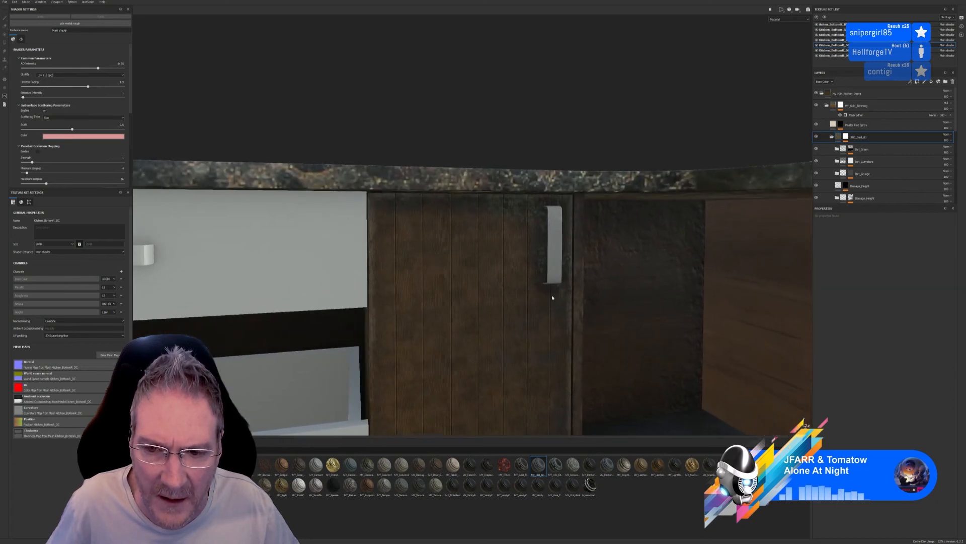
left_click_drag(552, 297, 513, 285, "alt")
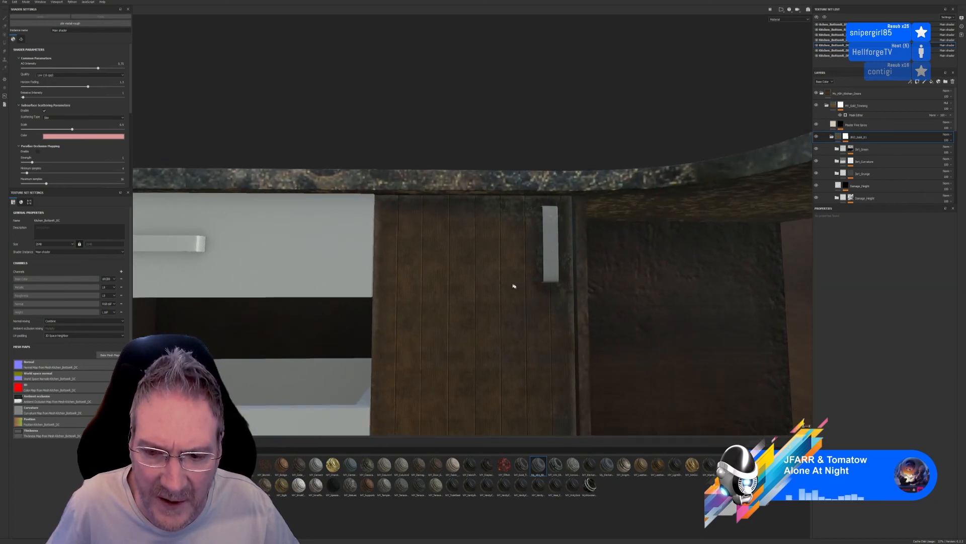
left_click(818, 137)
left_click(817, 137)
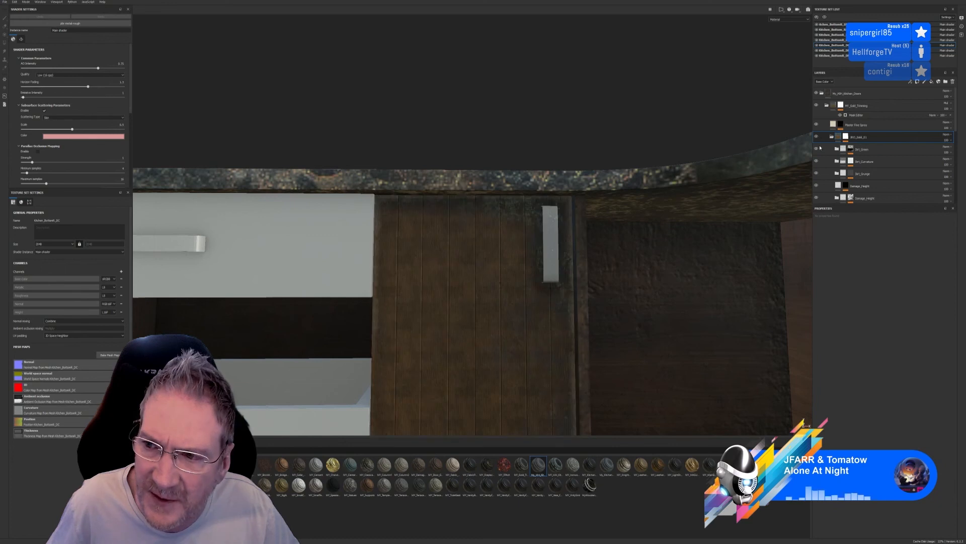
left_click(817, 149)
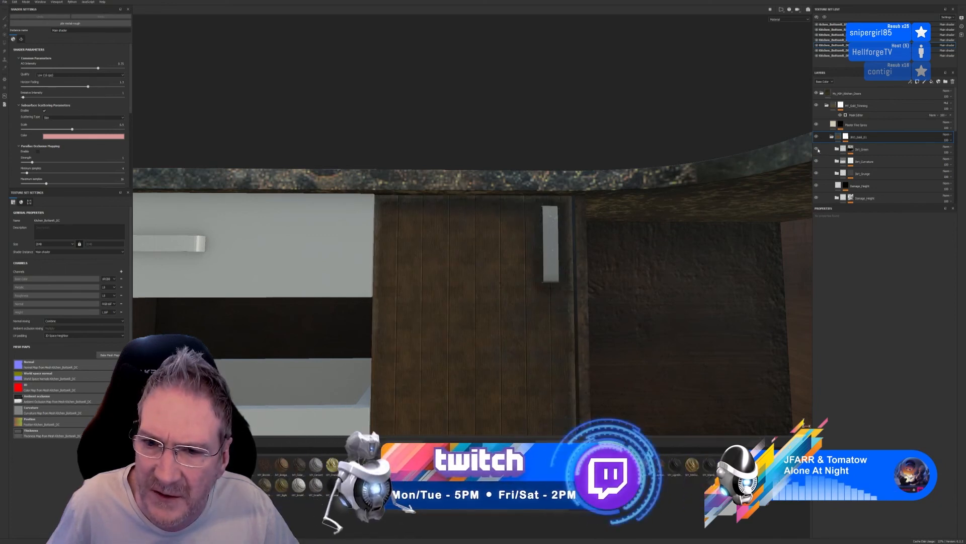
Toggle the subgroup's lower layers, from Edge_Highlight down to the lower Dirt_Grunge, to find which one causes the checkered pattern on the door
scroll(605, 248, "down", 5)
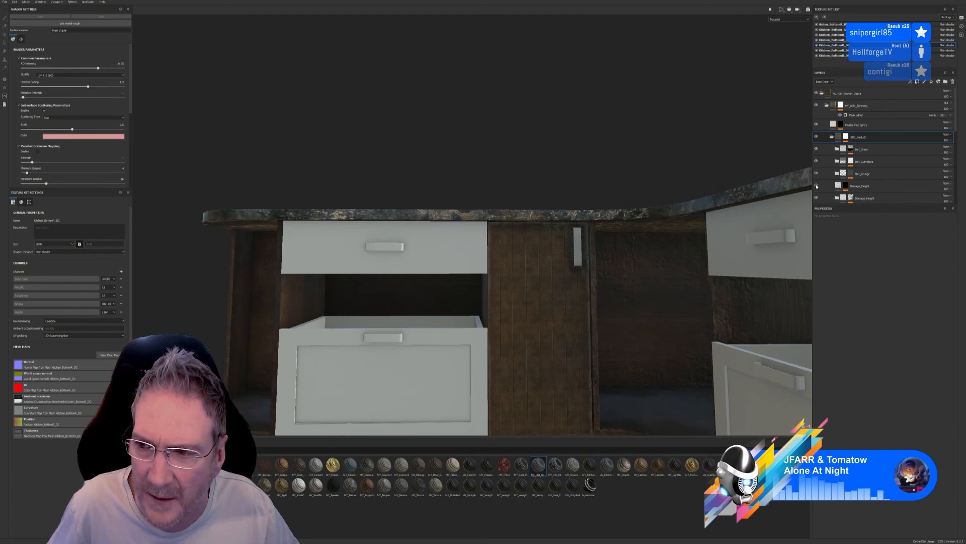
scroll(817, 186, "down", 1)
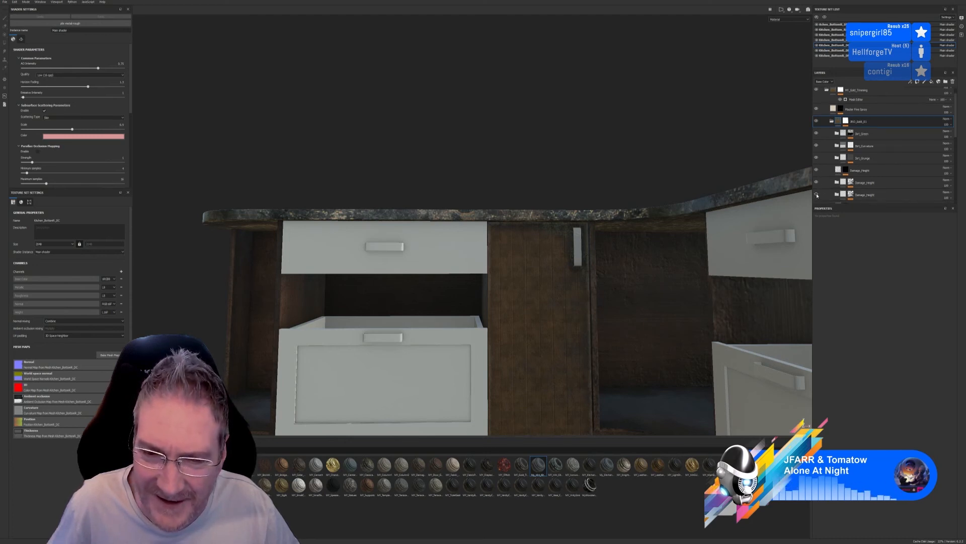
scroll(817, 196, "down", 3)
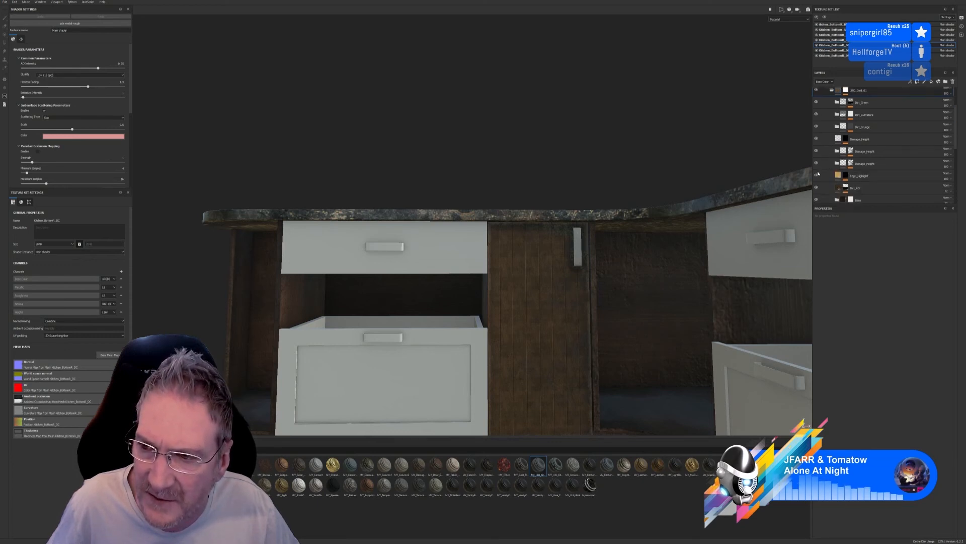
left_click(817, 175)
left_click(817, 175)
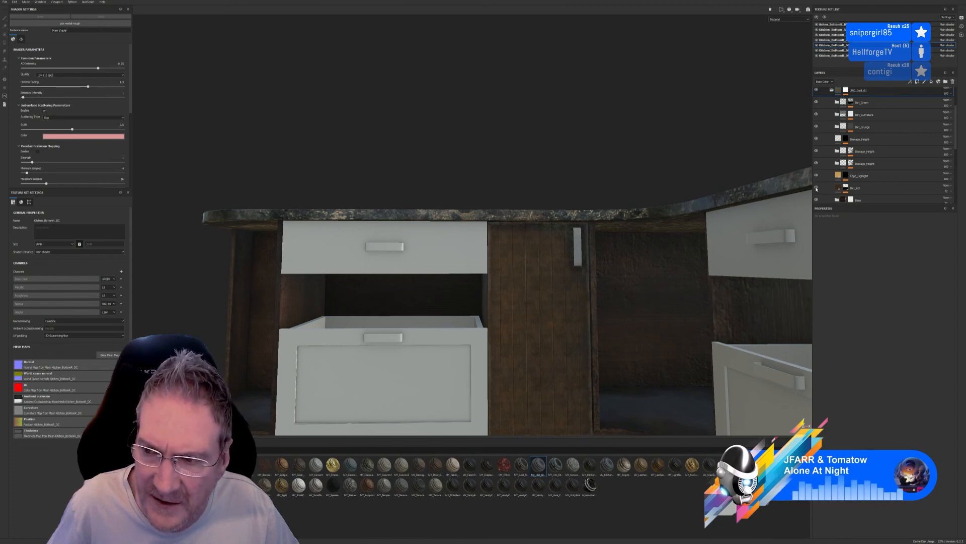
scroll(817, 188, "down", 1)
left_click(817, 185)
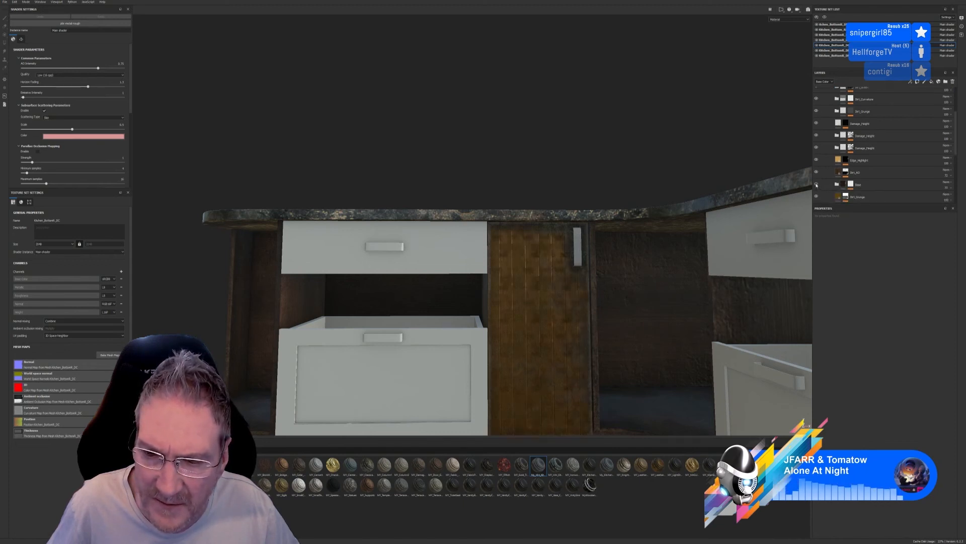
left_click(816, 185)
scroll(817, 185, "down", 1)
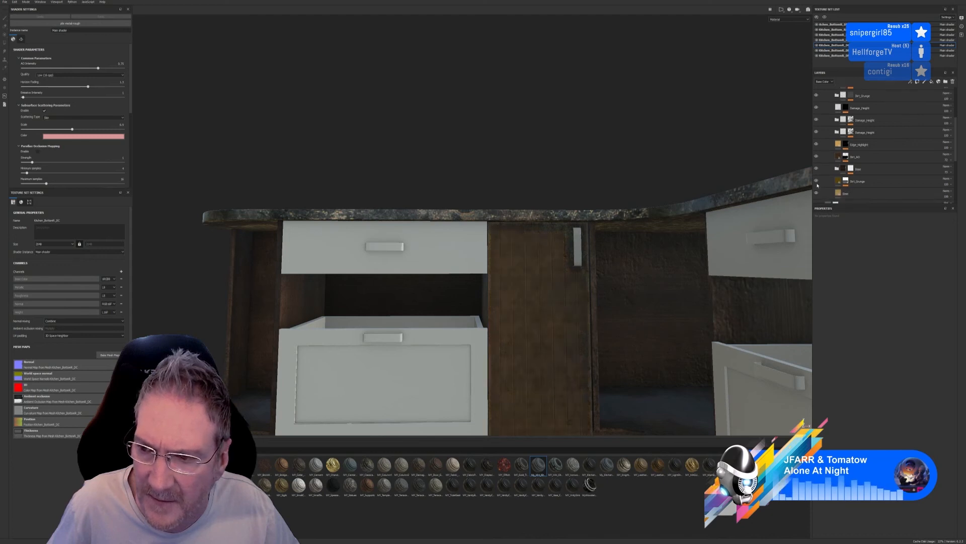
left_click(817, 182)
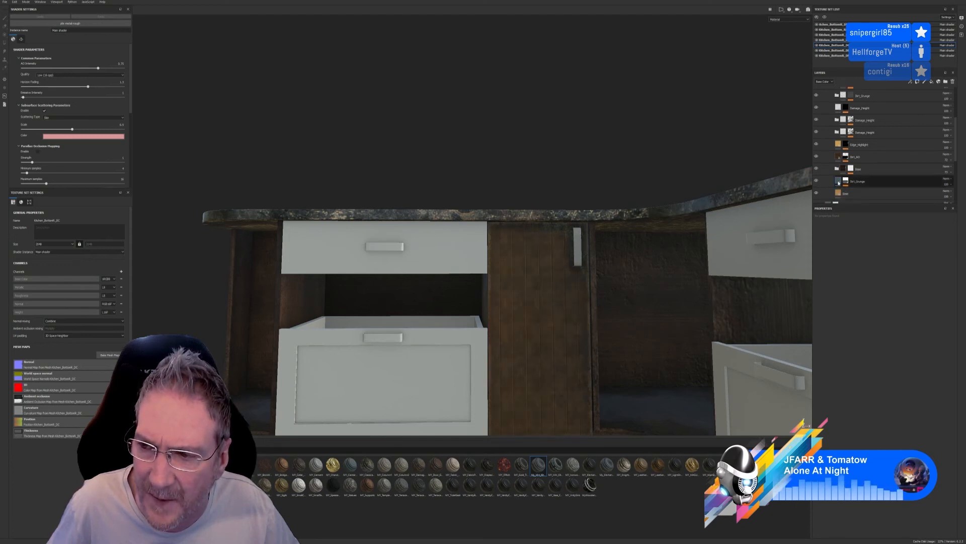
Adjust the UV scale, rotation and horizontal offset of the lower Dirt_Grunge fill layer, checking the layer's effect on the door
left_click(839, 184)
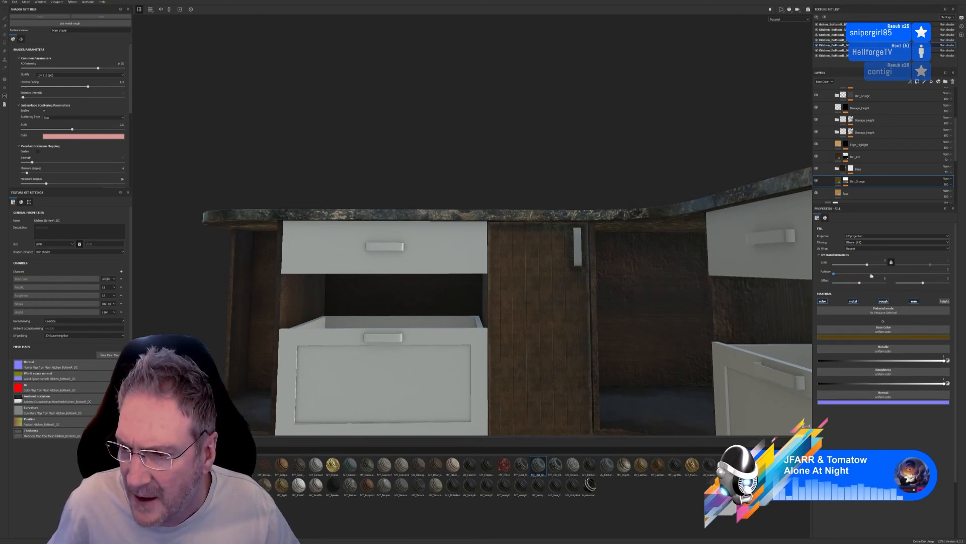
mouse_move(867, 266)
left_mouse_down()
mouse_move(831, 271)
mouse_move(869, 272)
left_mouse_up()
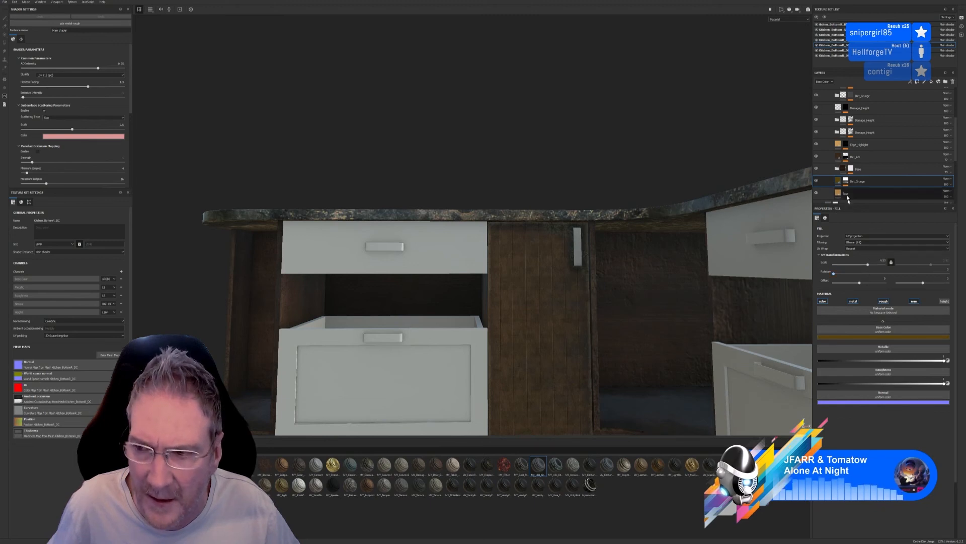
left_click(817, 181)
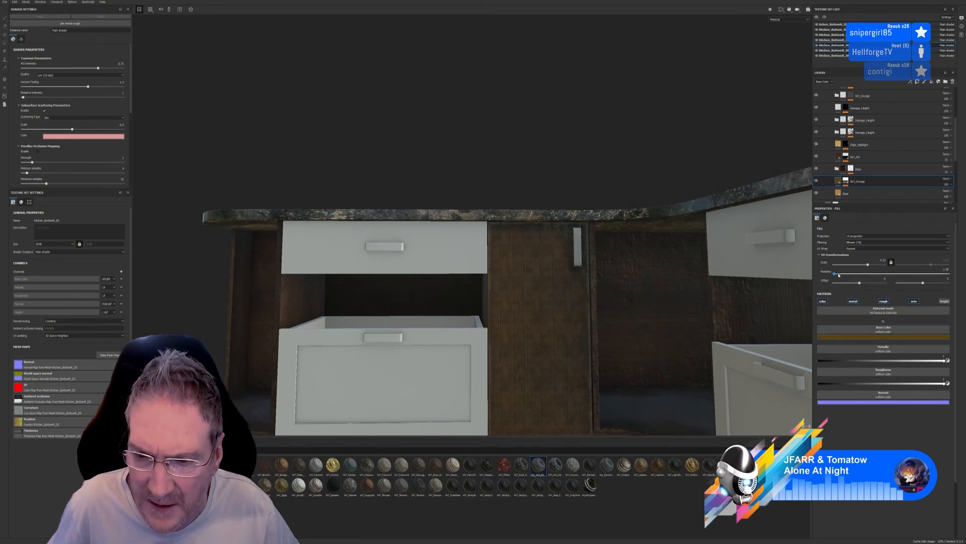
left_click_drag(834, 273, 854, 271)
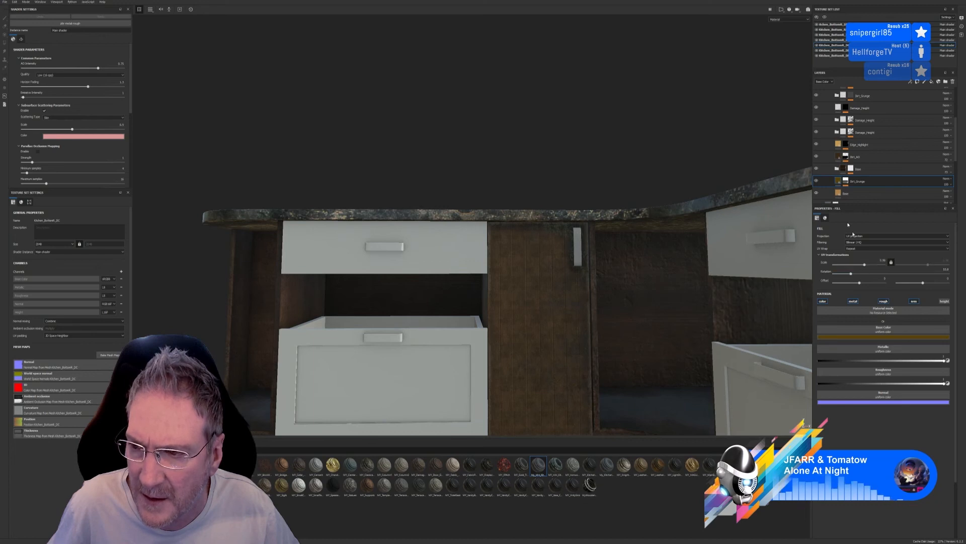
left_click(816, 181)
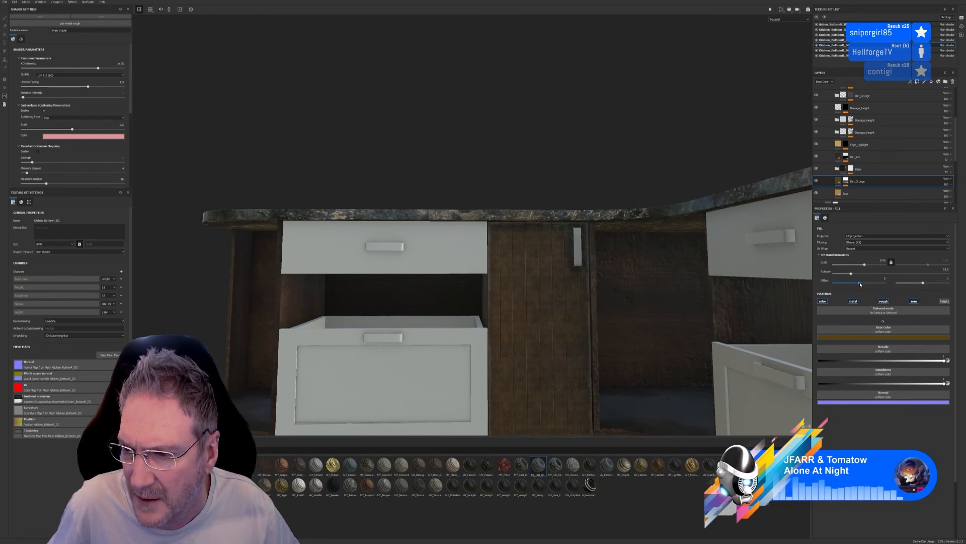
left_click_drag(860, 284, 860, 284)
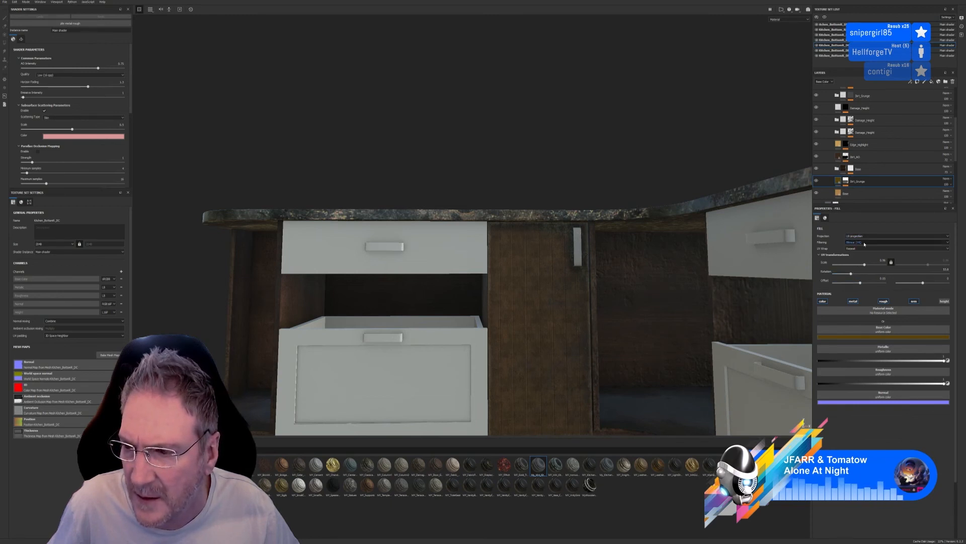
Toggle the base layer and the Dirt_Grunge layer above it to compare their patterns on the door
left_click(816, 194)
left_click(816, 195)
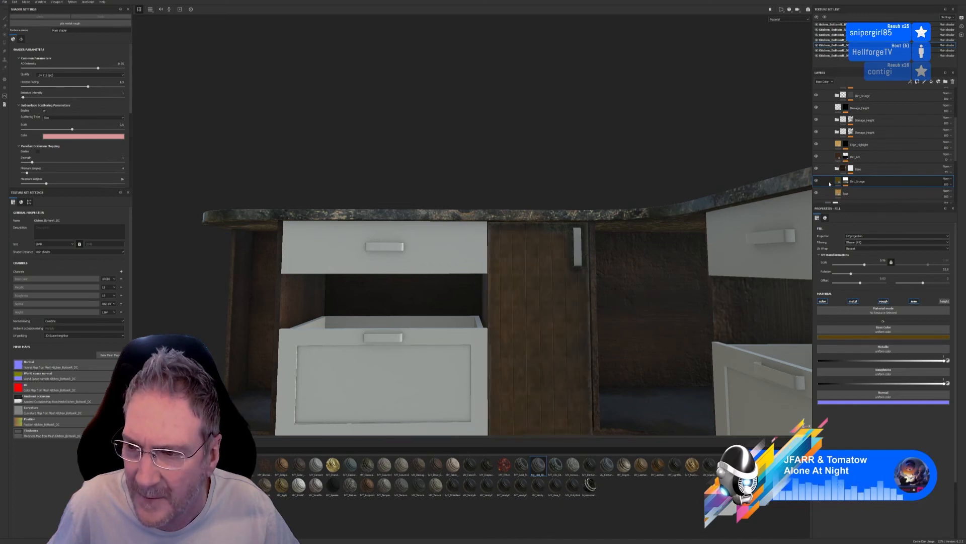
left_click(816, 181)
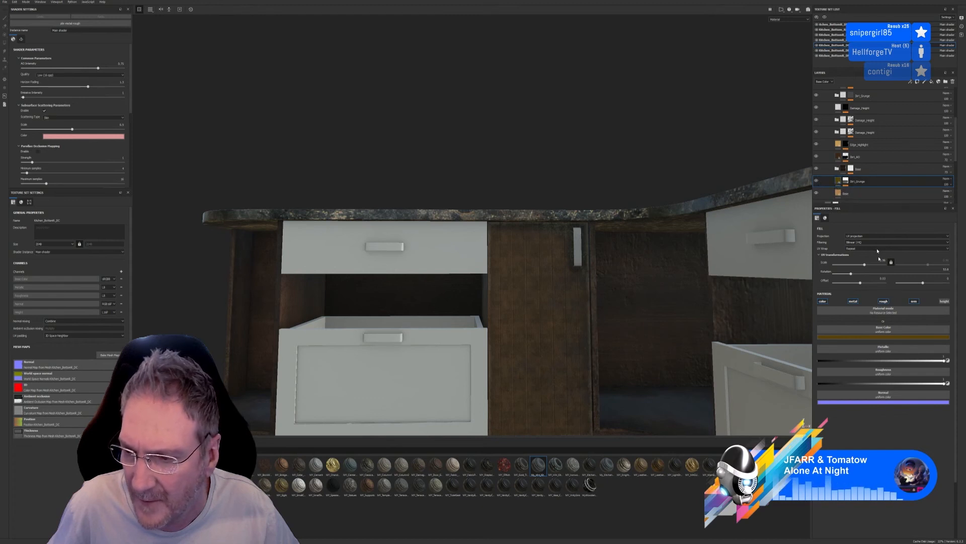
Raise the dirt contrast in the lower Dirt_Grunge mask's dirt generator and set Use Triplanar to True
scroll(867, 172, "down", 1)
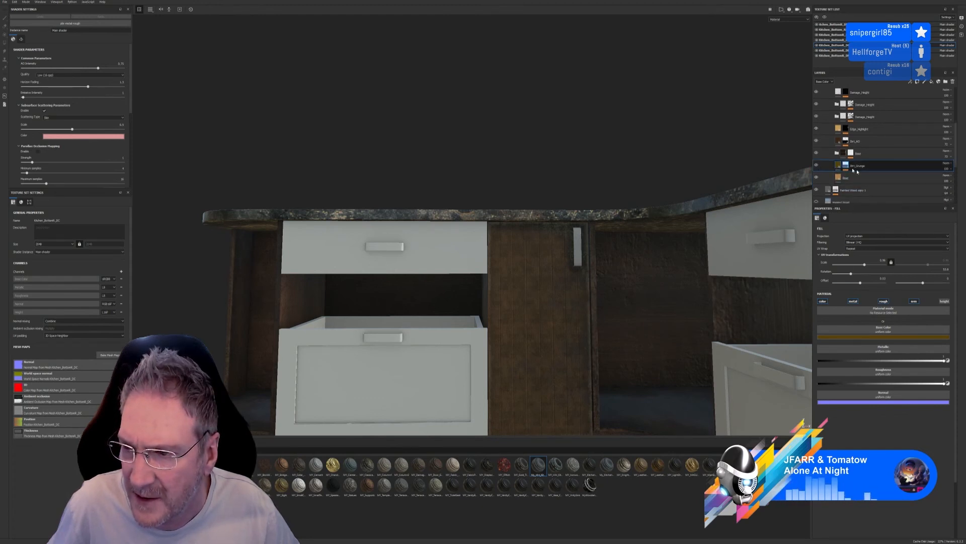
left_click(855, 170)
left_click(866, 181)
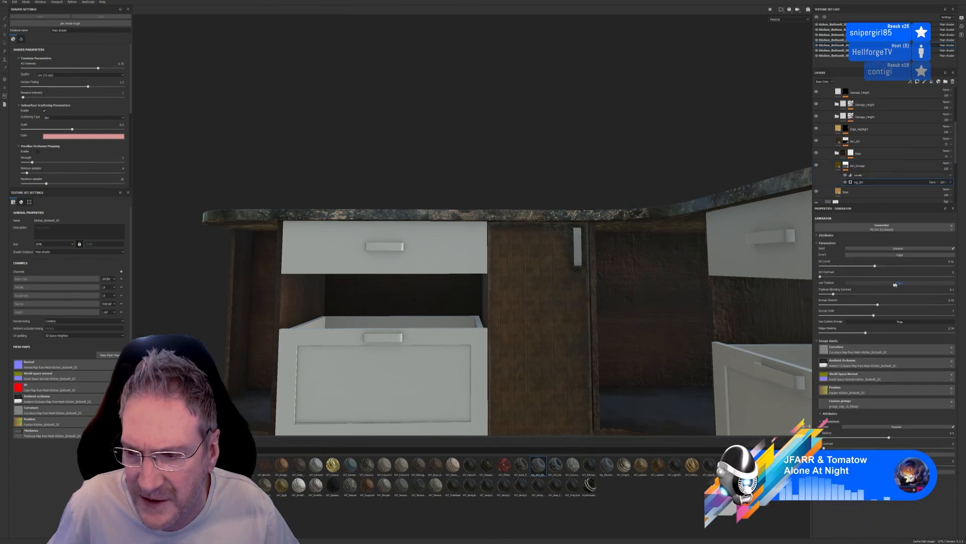
left_click_drag(923, 273, 841, 280)
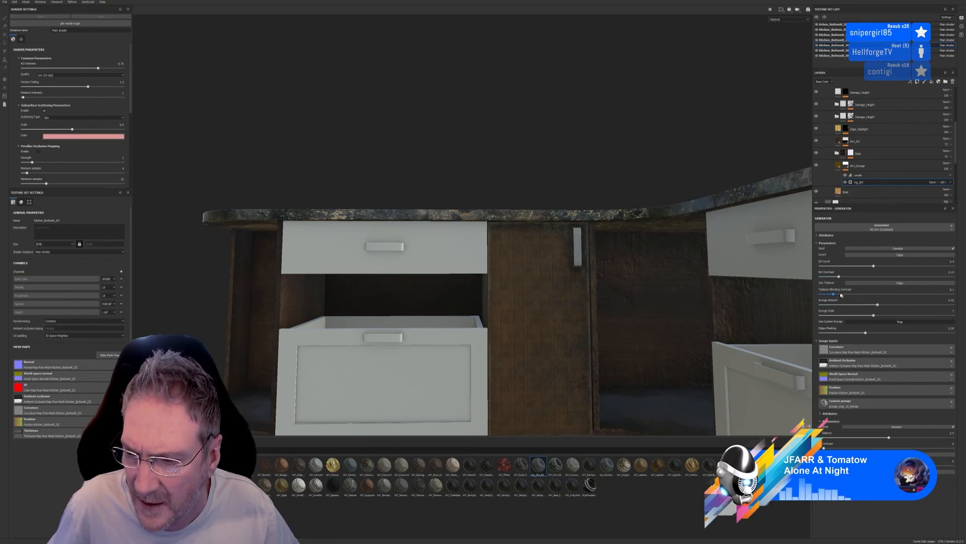
left_click(892, 283)
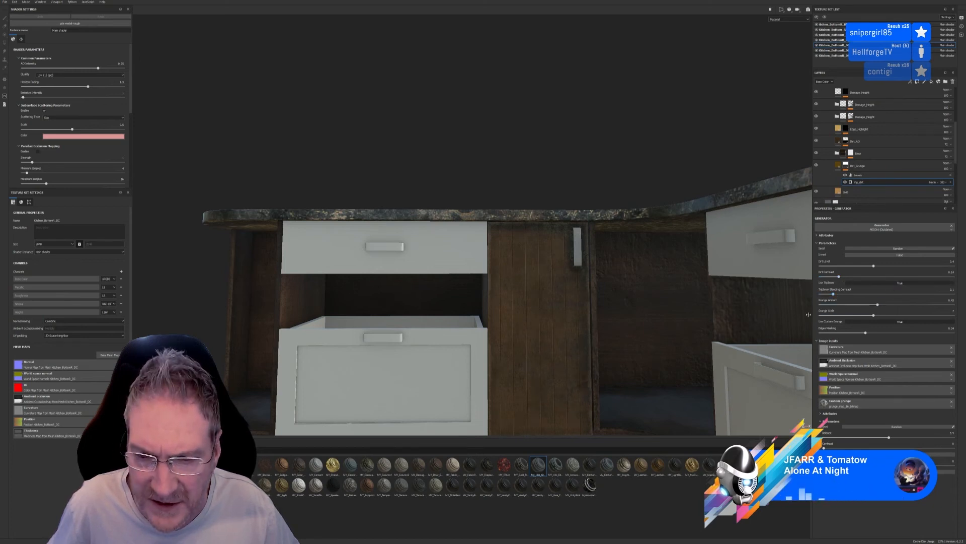
Inspect the corner door up close and within the whole unit, and try a different grunge scale in the mask generator
scroll(541, 356, "up", 2)
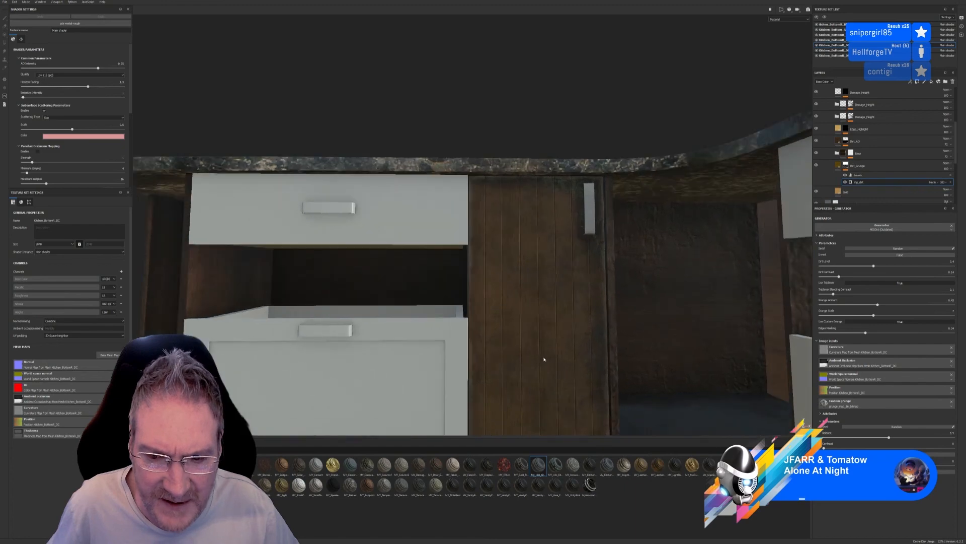
left_click_drag(587, 367, 592, 388, "alt")
scroll(593, 388, "down", 5)
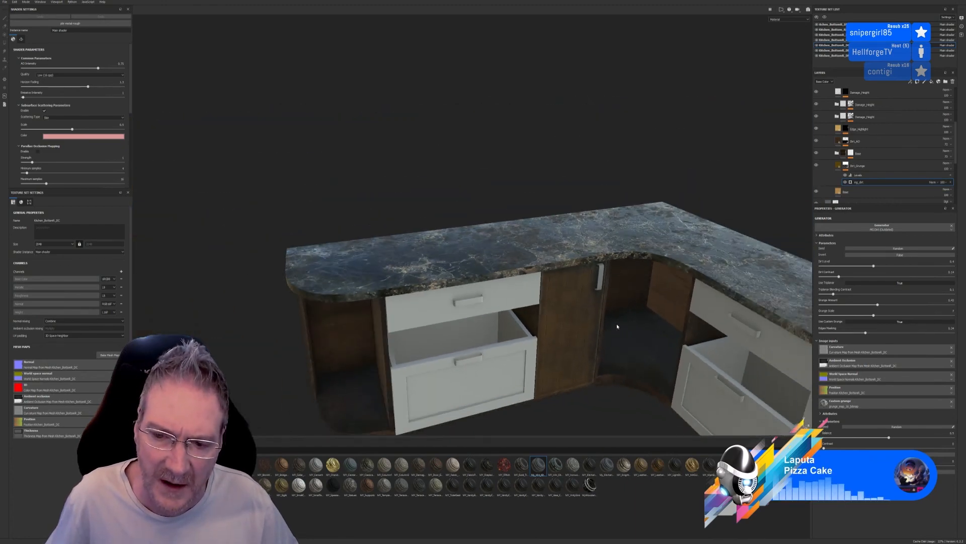
left_click_drag(622, 308, 570, 268, "alt")
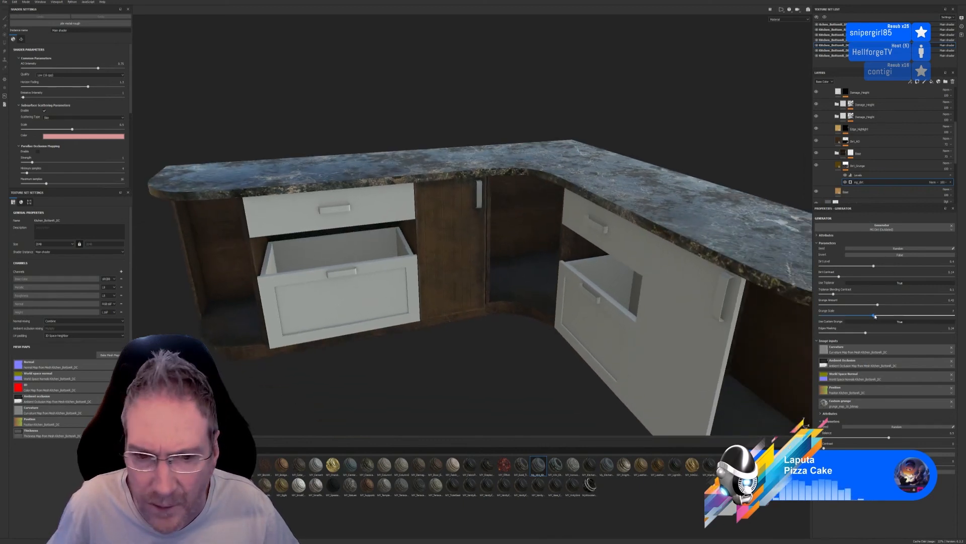
left_click_drag(884, 316, 873, 319)
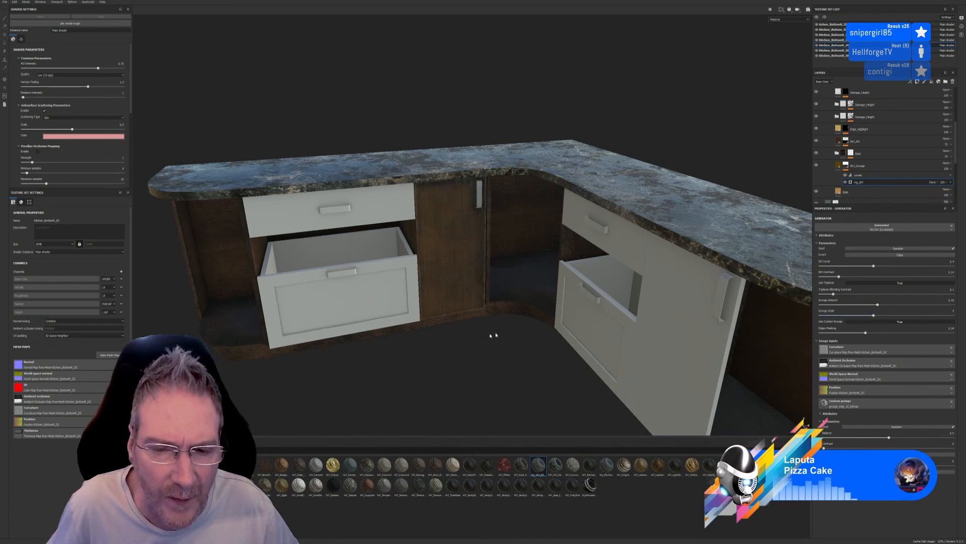
left_click_drag(496, 334, 506, 286, "alt")
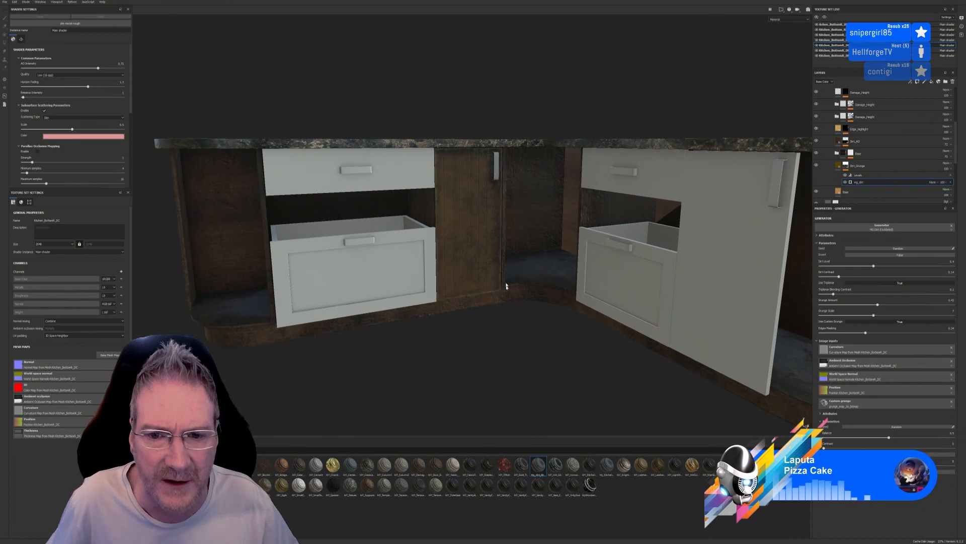
Collapse the topmost kitchen doors group in the layer stack and check the corner door's finish up close
scroll(839, 182, "up", 10)
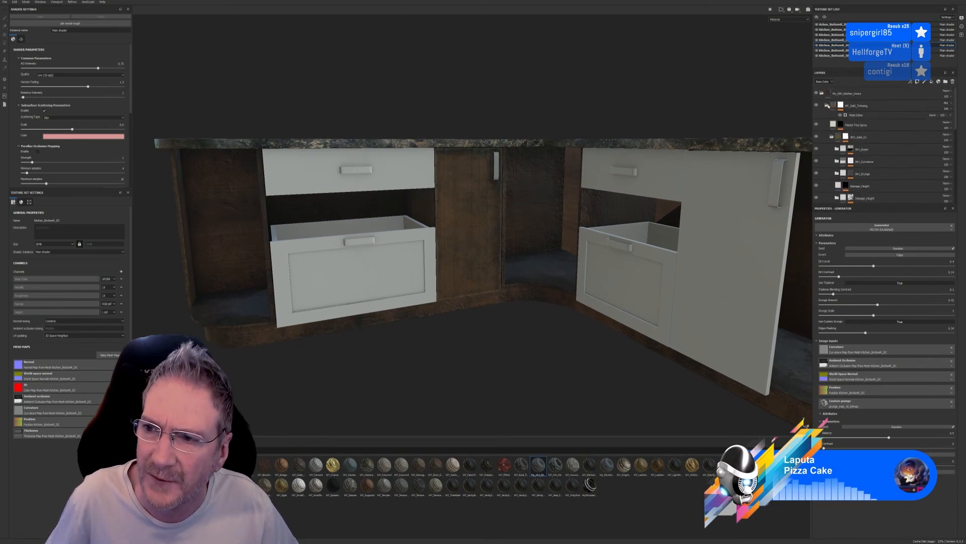
left_click(822, 93)
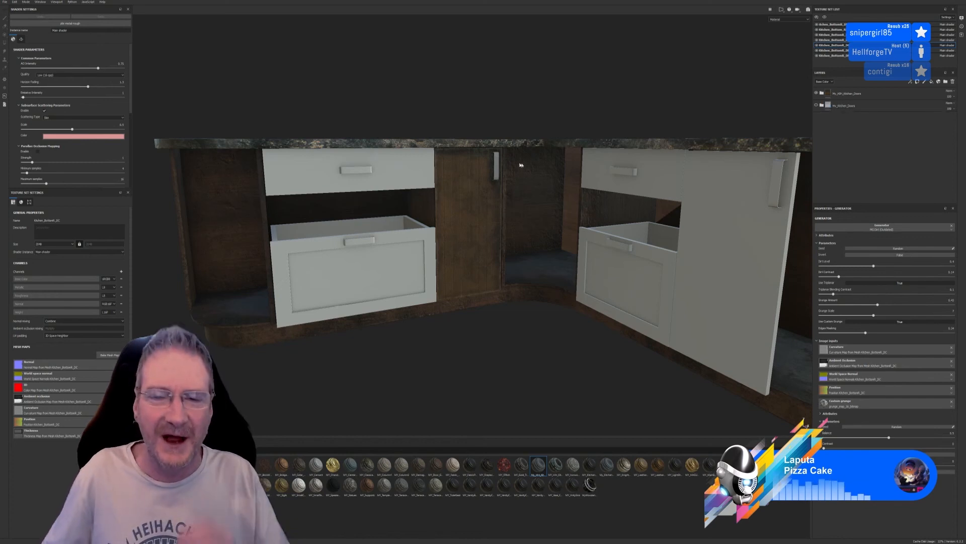
scroll(498, 161, "up", 4)
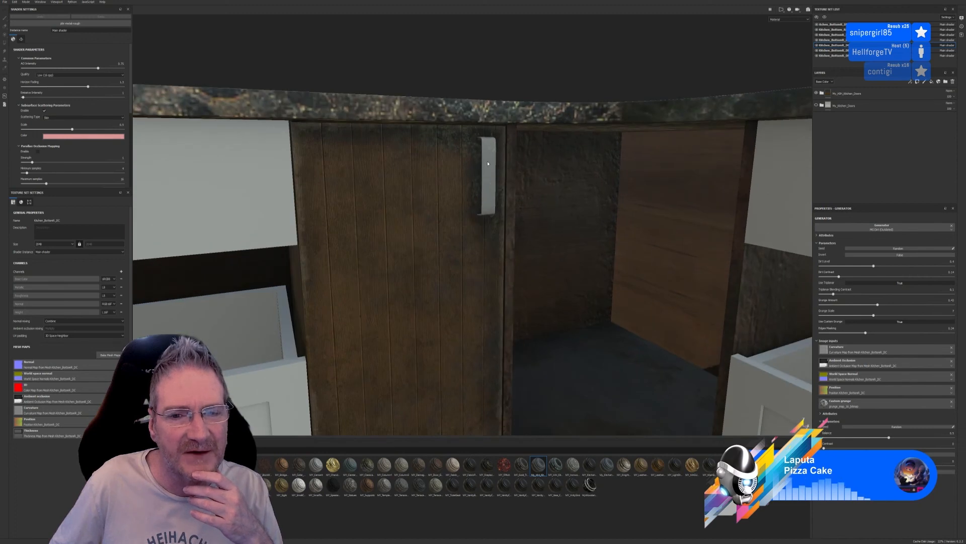
scroll(487, 163, "down", 4)
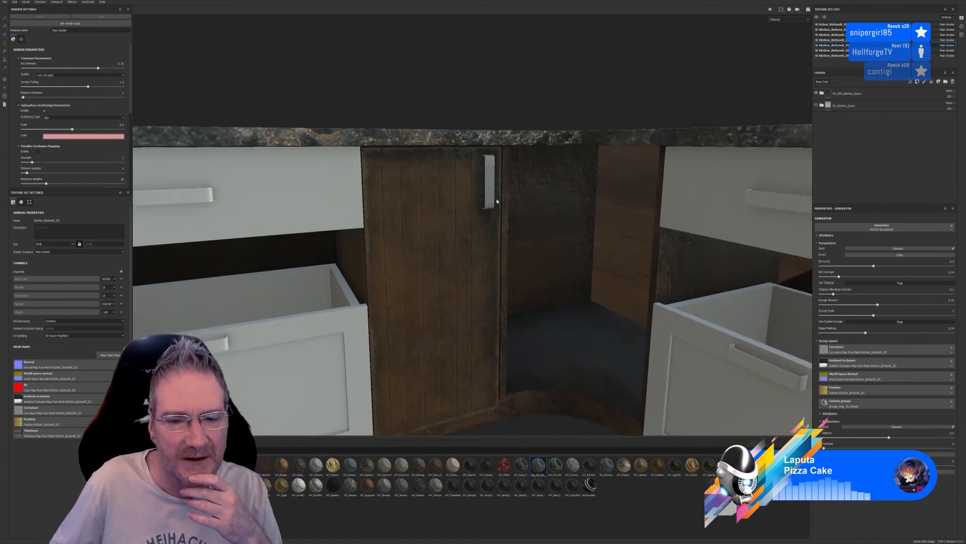
Look over the corner door and unit, expanding and collapsing the lower kitchen doors group to review its layers
scroll(496, 202, "down", 4)
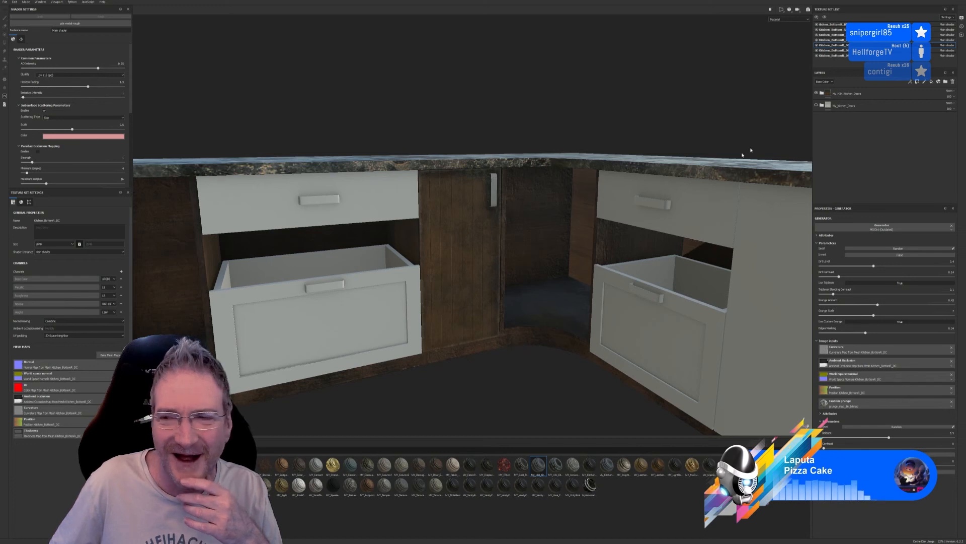
left_click(829, 106)
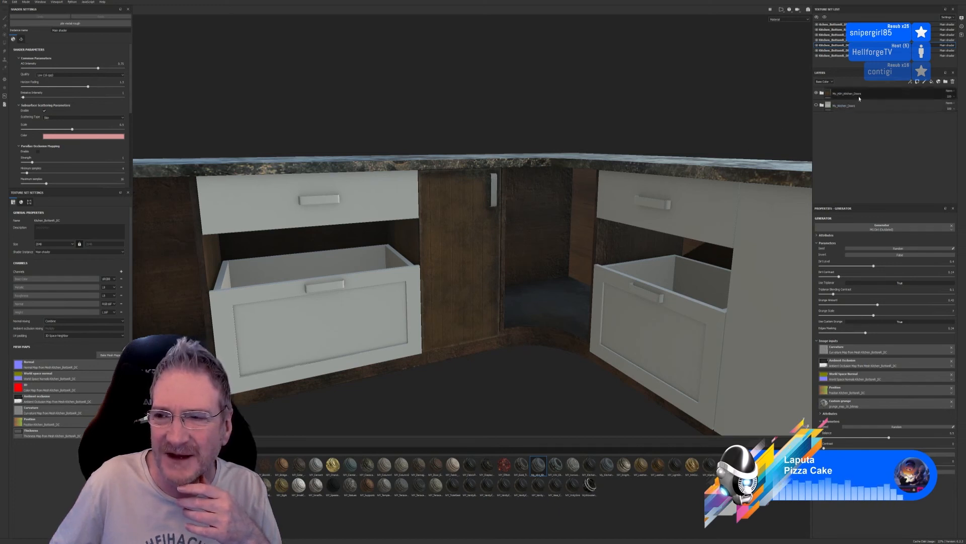
left_click(821, 106)
left_click(822, 106)
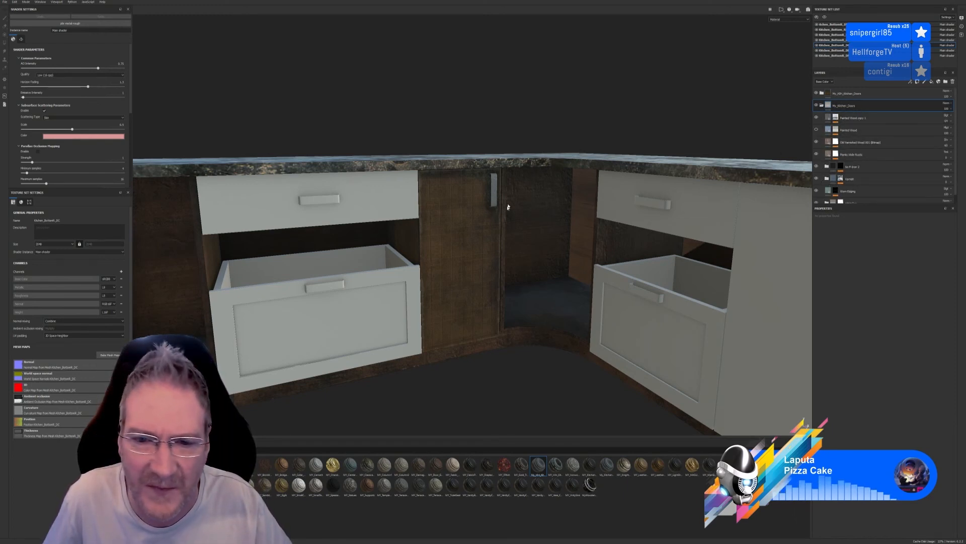
scroll(503, 190, "up", 3)
scroll(492, 194, "down", 5)
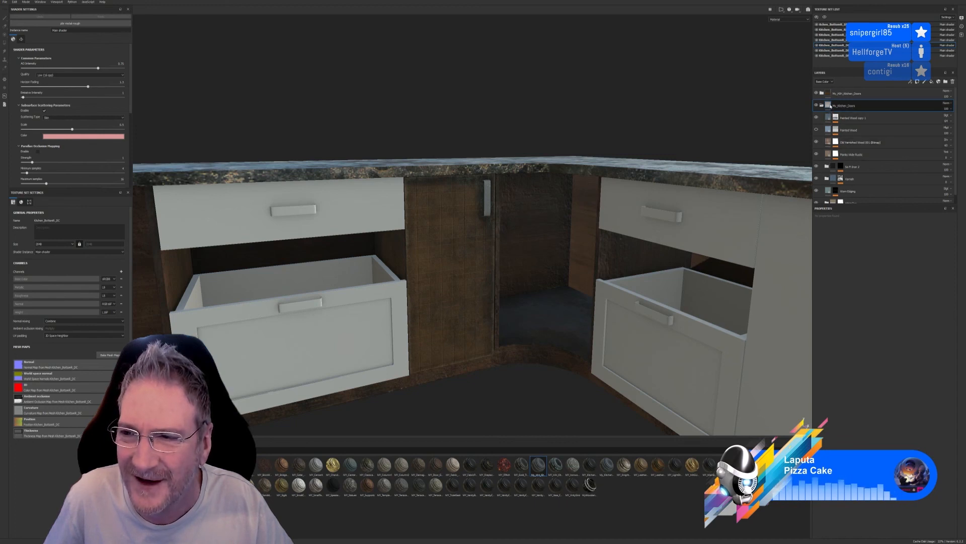
Add a color selection mask to the lower kitchen doors group and pick the corner door handle's purple ID color
right_click(830, 106)
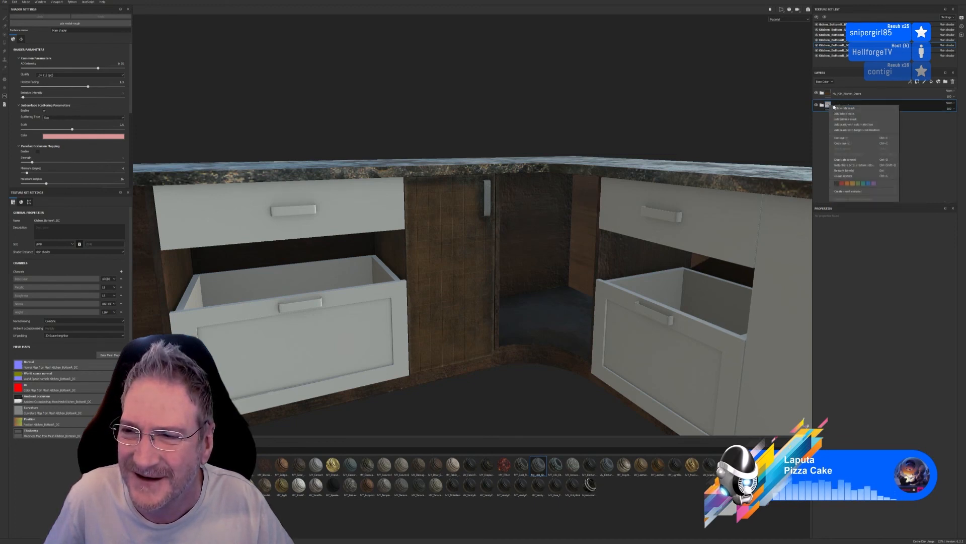
left_click(862, 125)
left_click(945, 270)
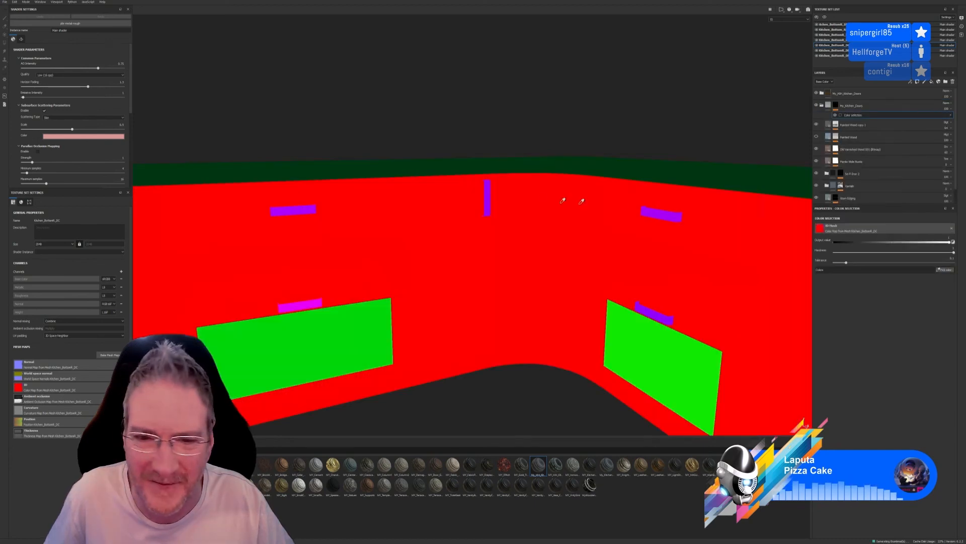
left_click(491, 186)
scroll(490, 196, "up", 5)
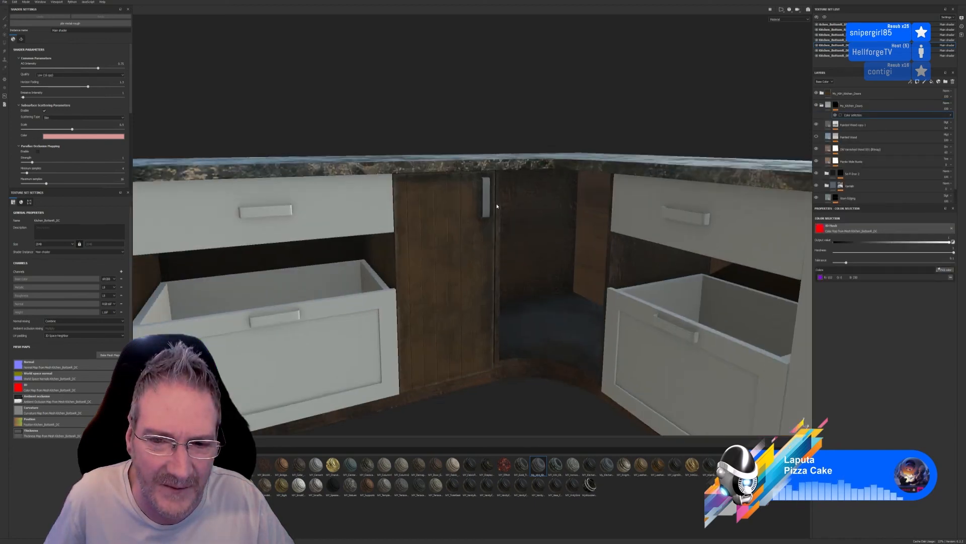
Check the corner door and handle up close and across the whole unit, and save the project
scroll(490, 200, "up", 2)
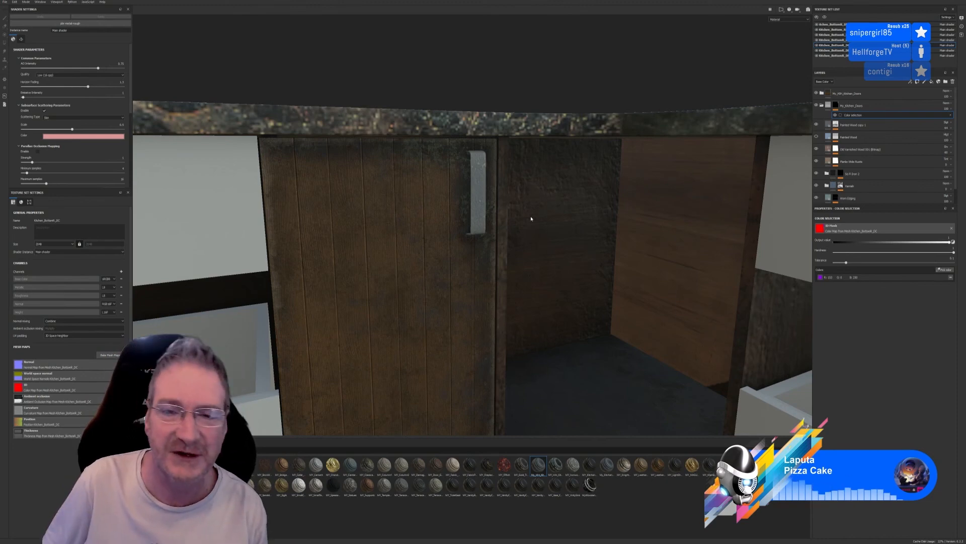
scroll(531, 218, "down", 10)
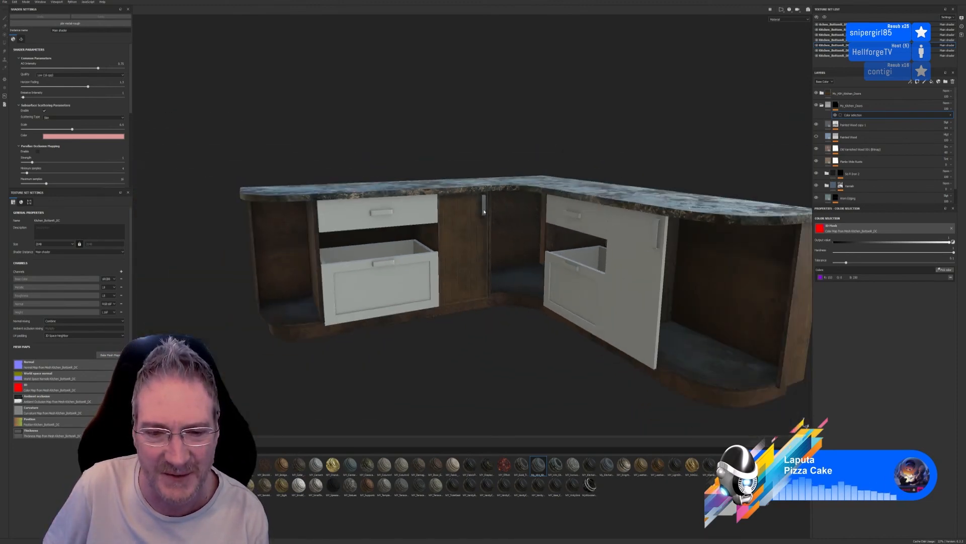
scroll(484, 211, "down", 2)
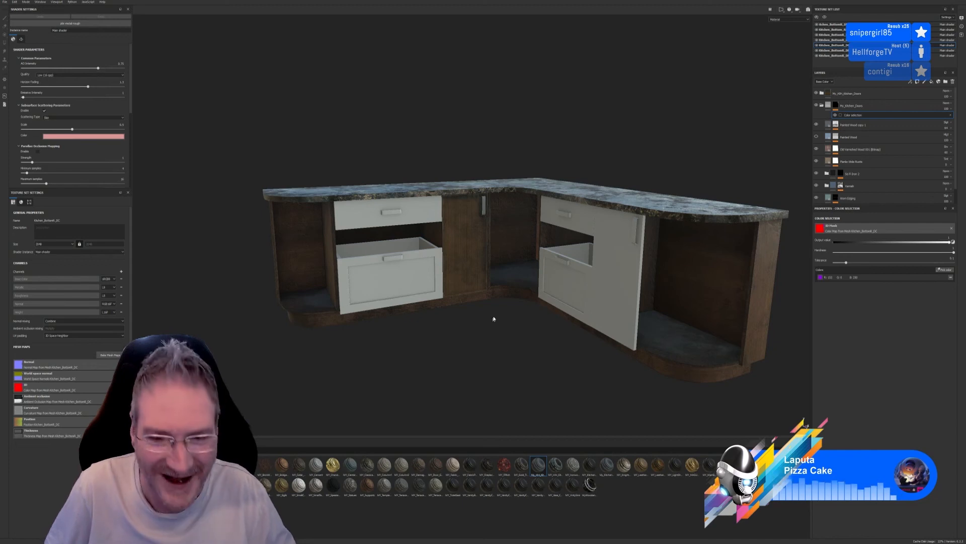
left_click_drag(494, 319, 513, 306, "alt")
scroll(485, 211, "up", 4)
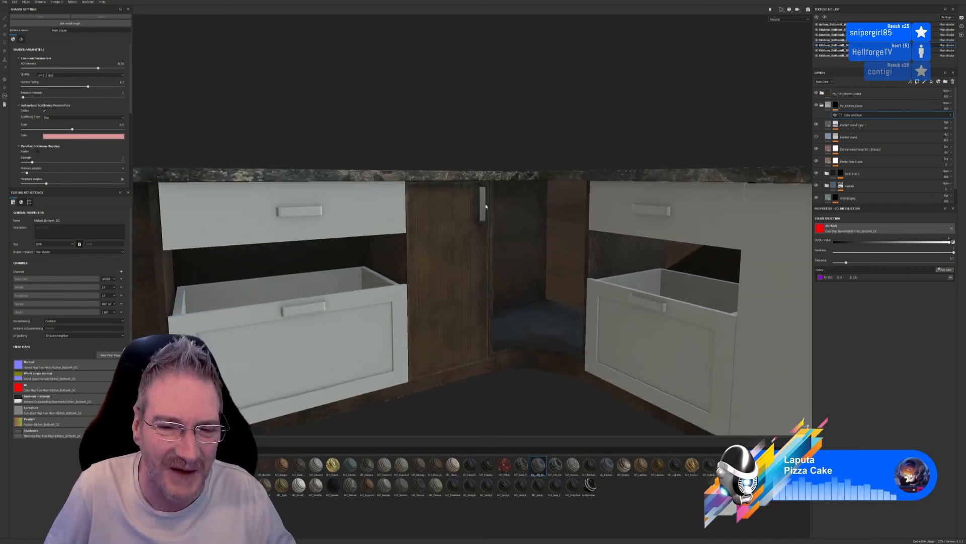
scroll(513, 323, "down", 5)
left_click_drag(512, 321, 535, 370, "alt")
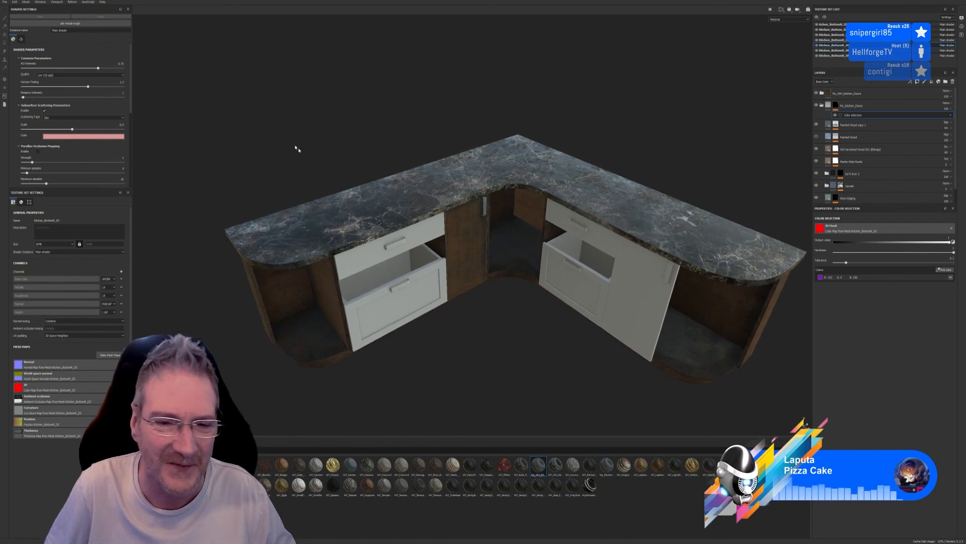
left_click(4, 2)
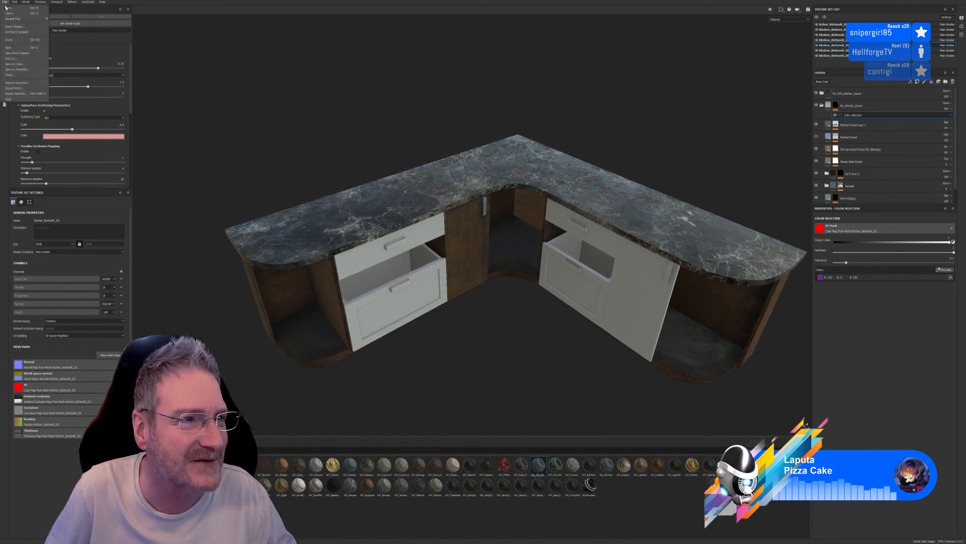
left_click(23, 48)
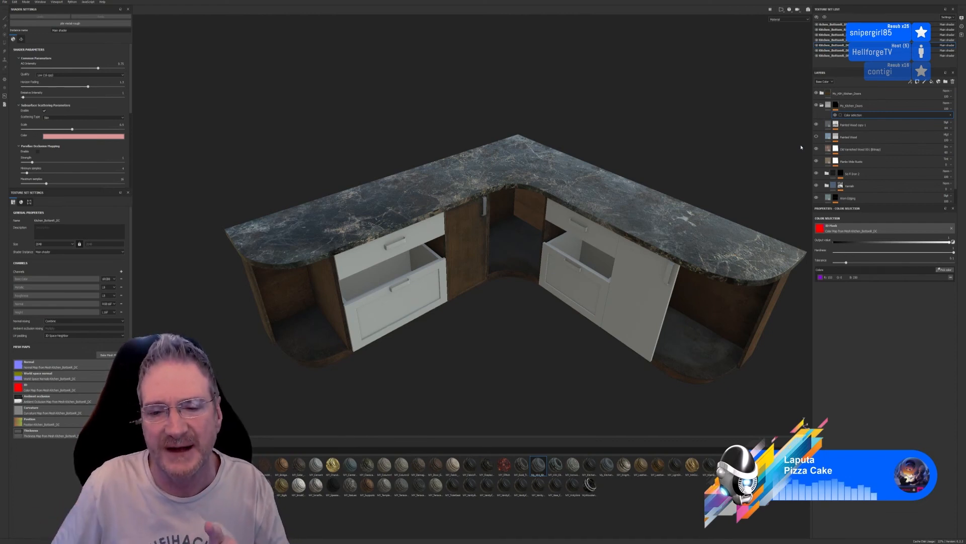
Examine the layers and nested groups in the masked kitchen doors group against the corner door, and collapse the group
scroll(505, 234, "up", 5)
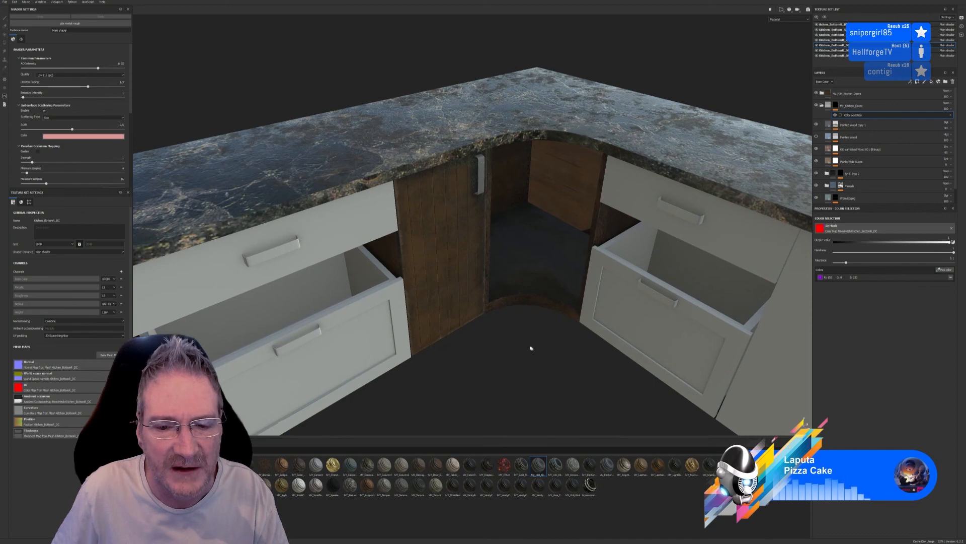
left_click_drag(530, 347, 501, 241, "alt")
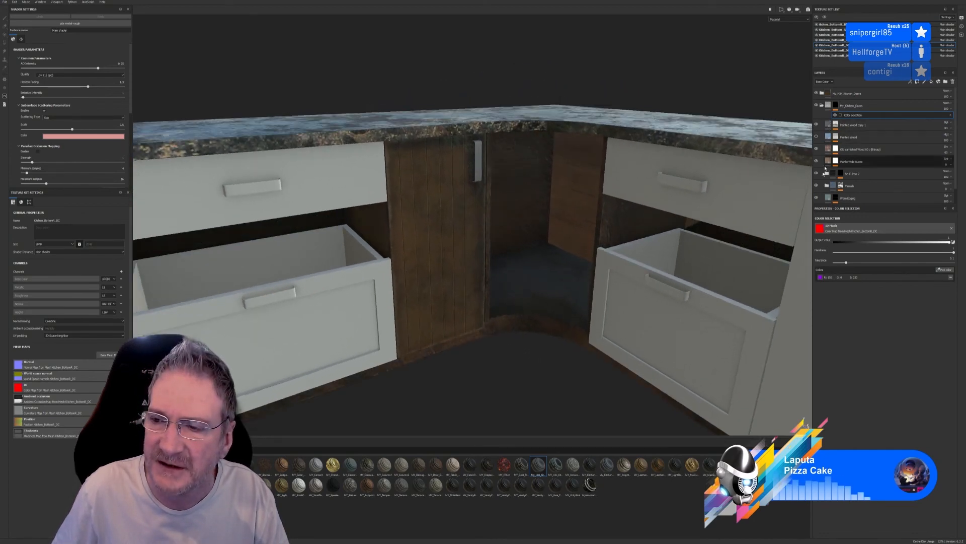
scroll(845, 128, "down", 3)
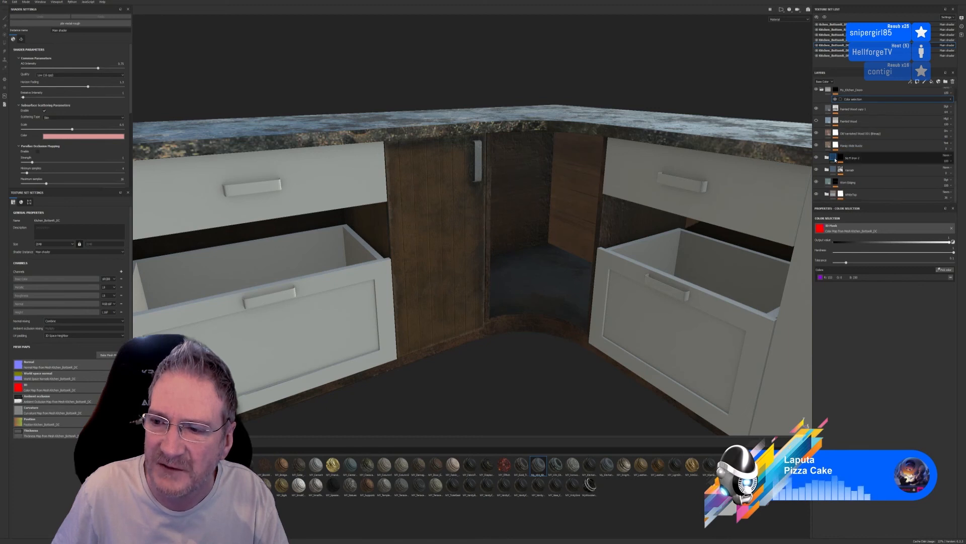
scroll(847, 170, "down", 3)
scroll(847, 170, "up", 5)
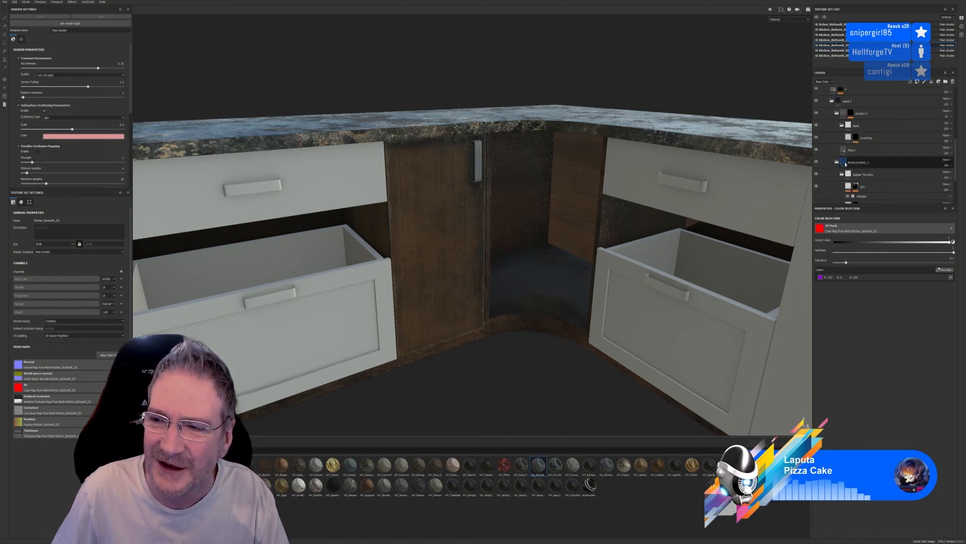
left_click(827, 170)
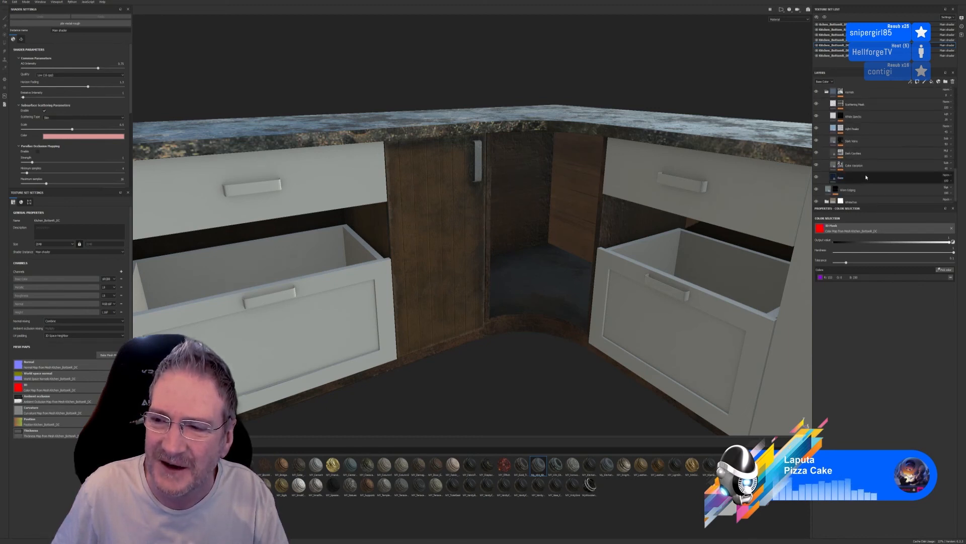
scroll(855, 176, "down", 5)
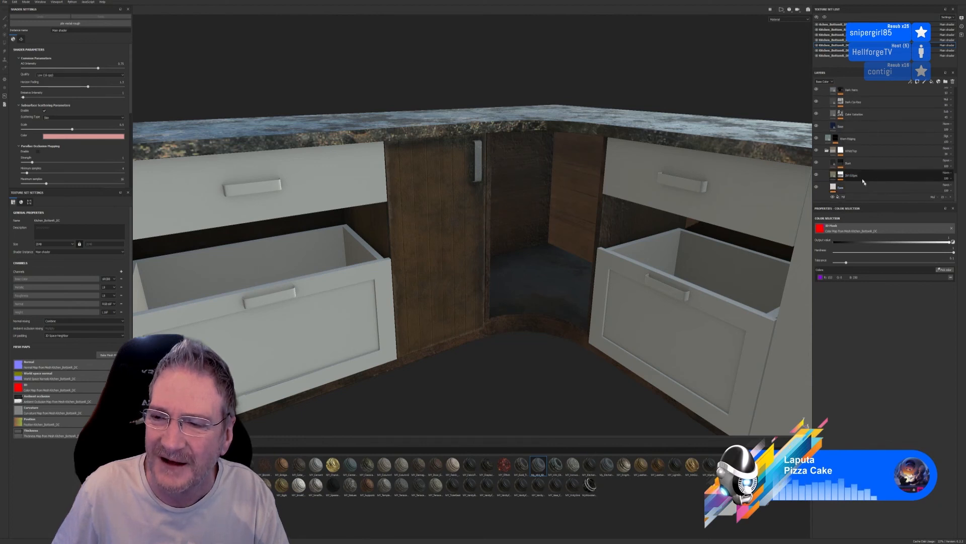
scroll(866, 175, "up", 4)
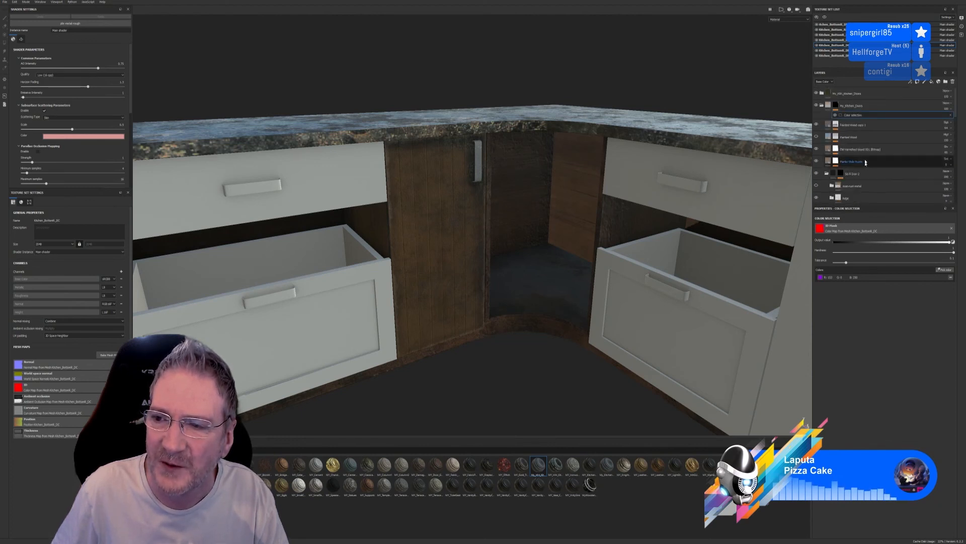
left_click(822, 106)
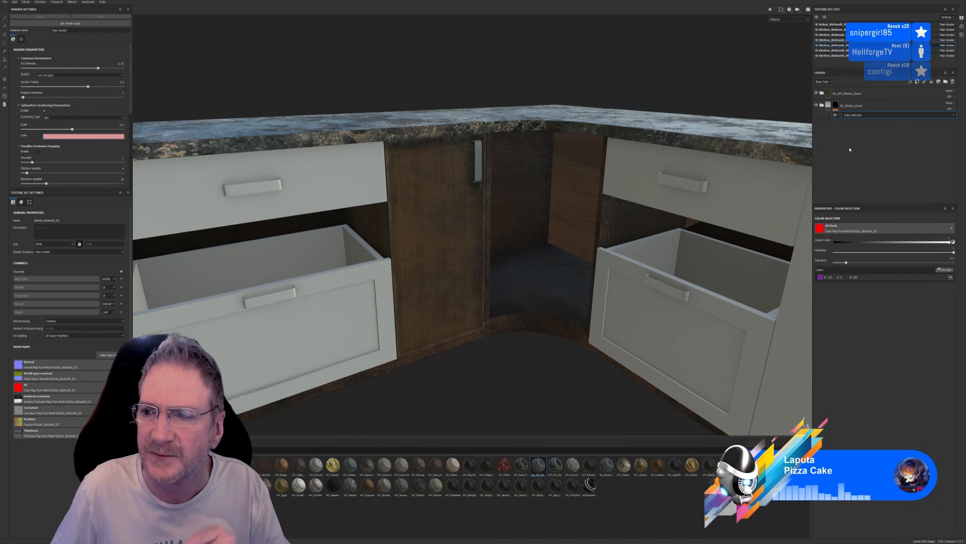
Toggle the masked kitchen doors group's visibility to compare the result on the unit, and save the project
left_click(817, 105)
left_click(817, 106)
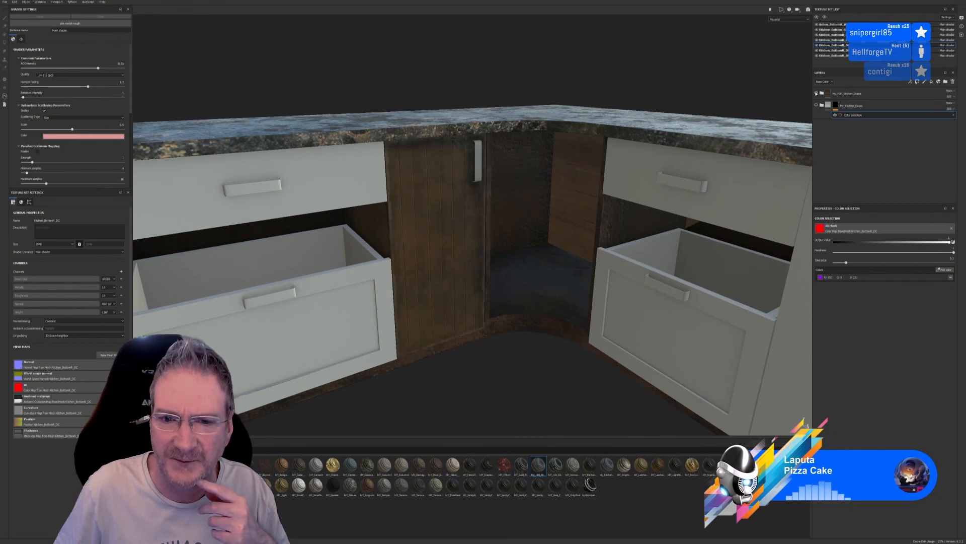
scroll(380, 248, "down", 3)
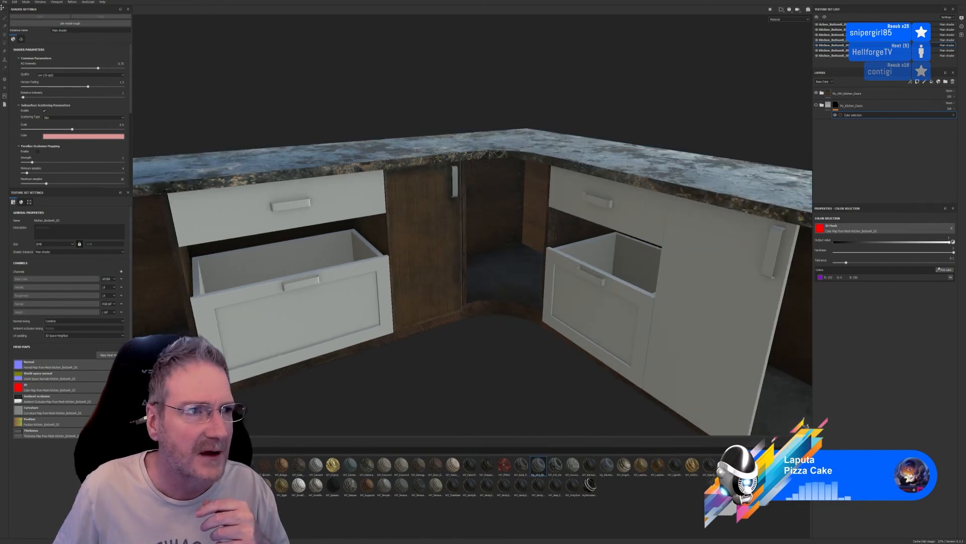
left_click(5, 3)
left_click(8, 47)
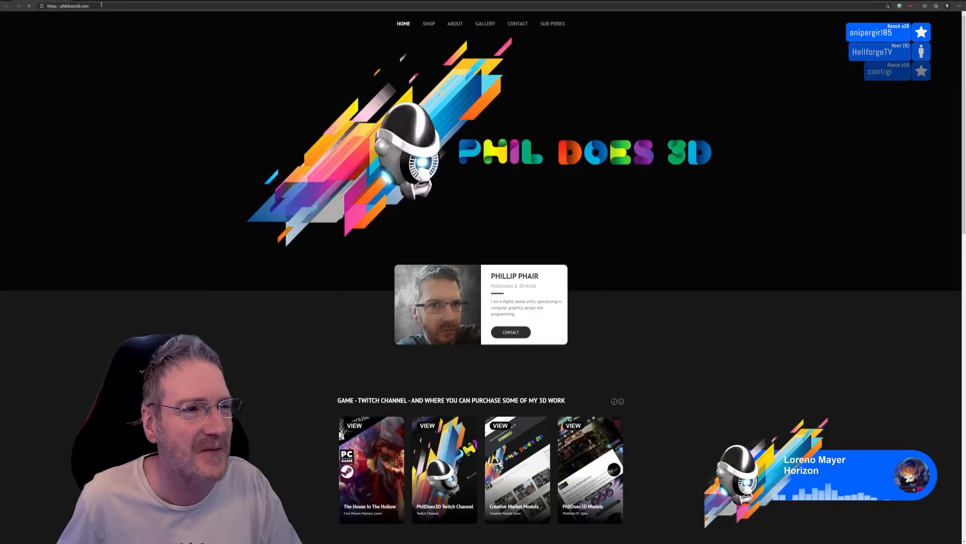
Switch to the web browser, open the copied Discord image link of the submachine gun and view the whole render
left_click(101, 6)
key("Return")
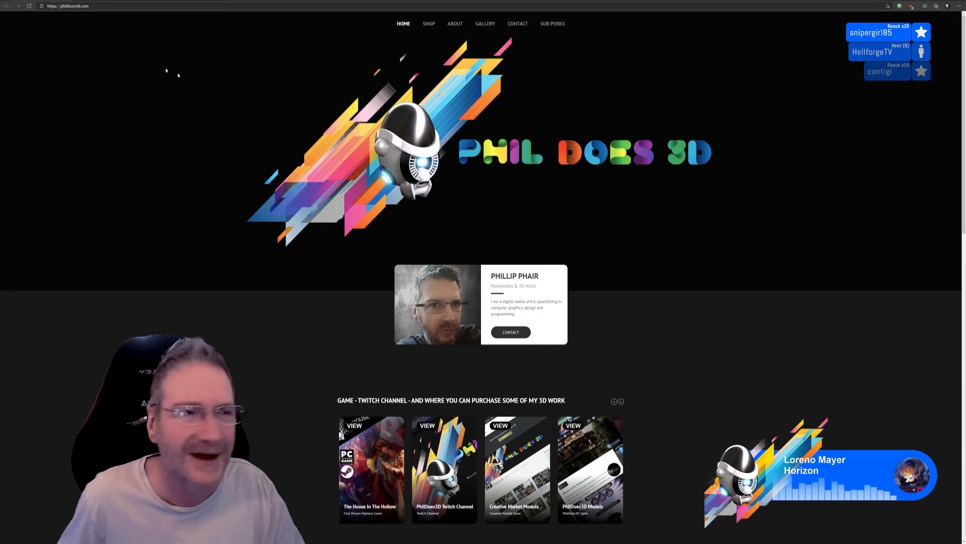
left_click(95, 7)
key("ctrl+v")
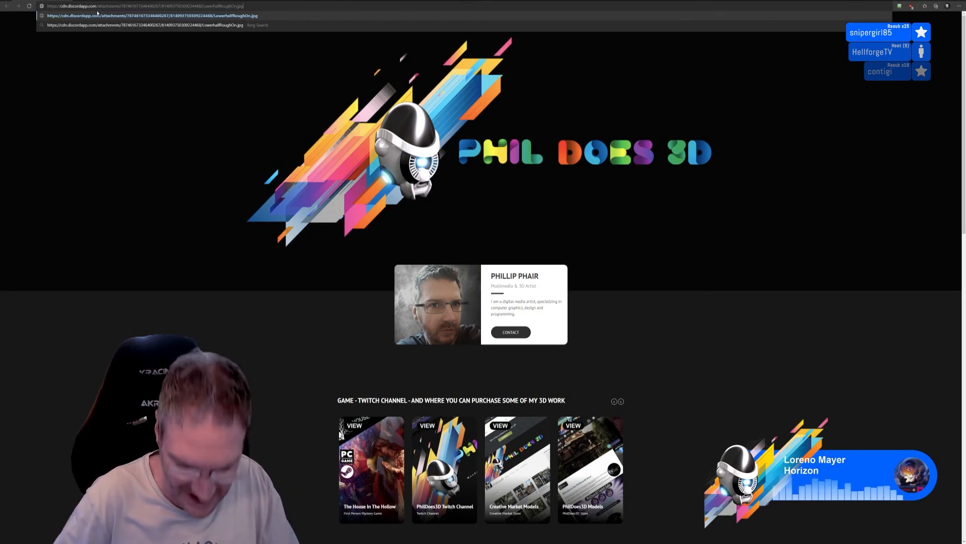
key("Return")
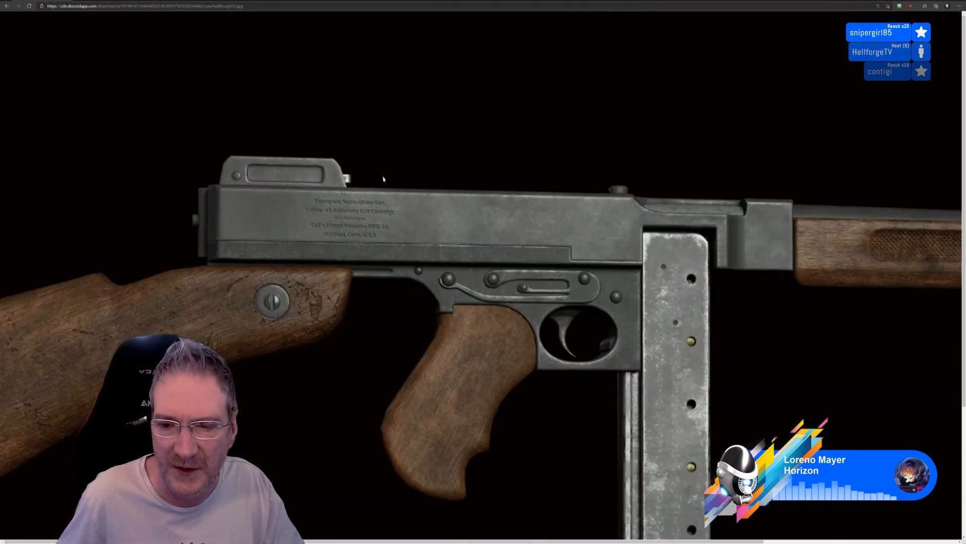
scroll(375, 171, "down", 2, "ctrl")
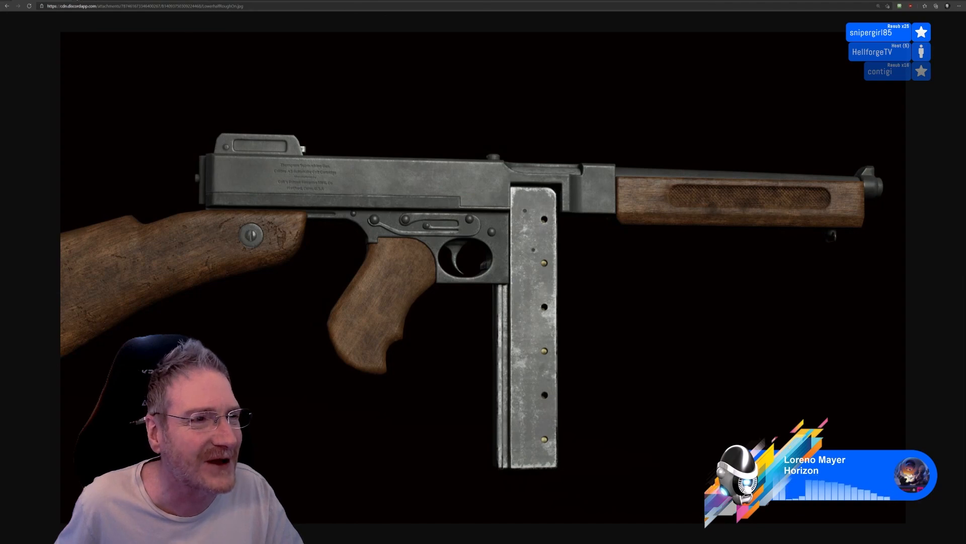
Open the copied garage_door.jpg link in a new browser tab and reduce the zoom to view the whole door
key("ctrl+t")
key("ctrl+v")
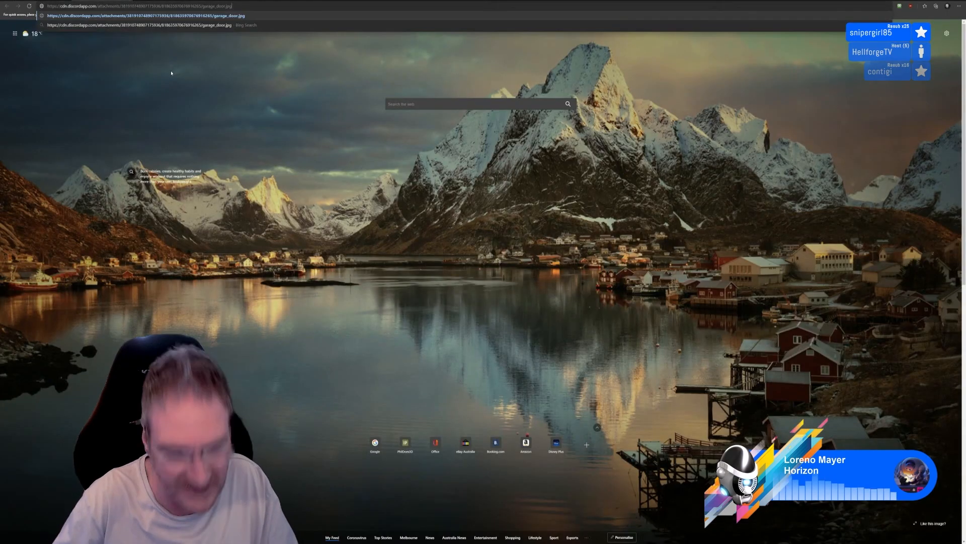
key("Return")
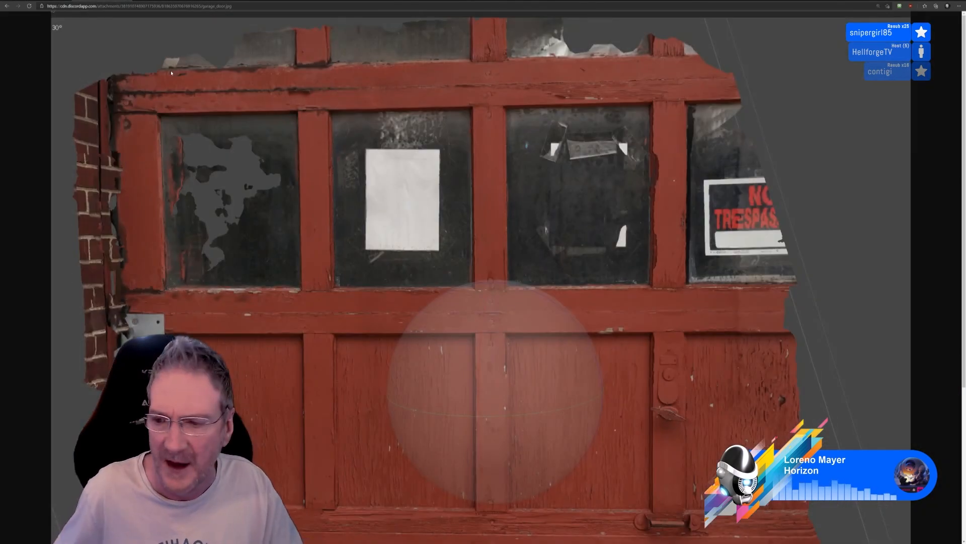
key("ctrl+minus")
key("ctrl+minus")
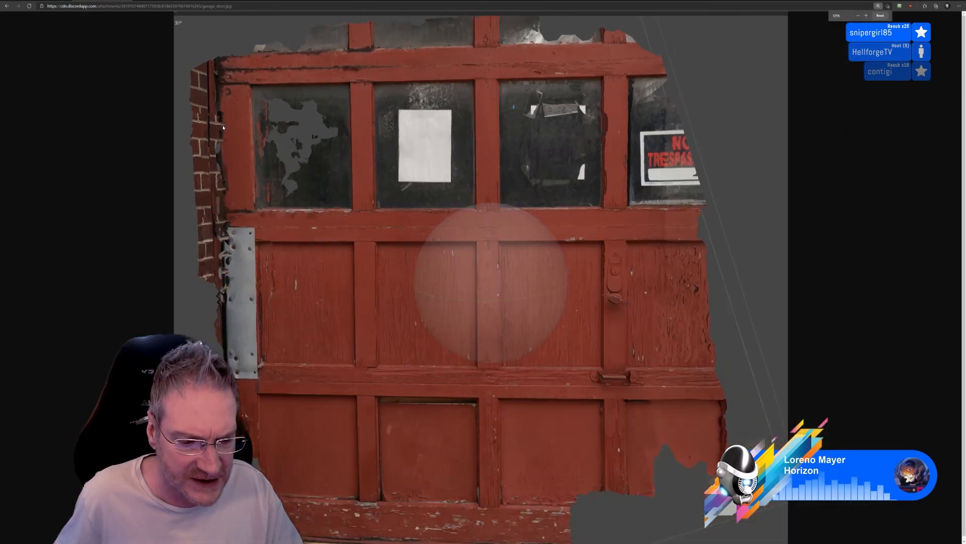
key("ctrl+minus")
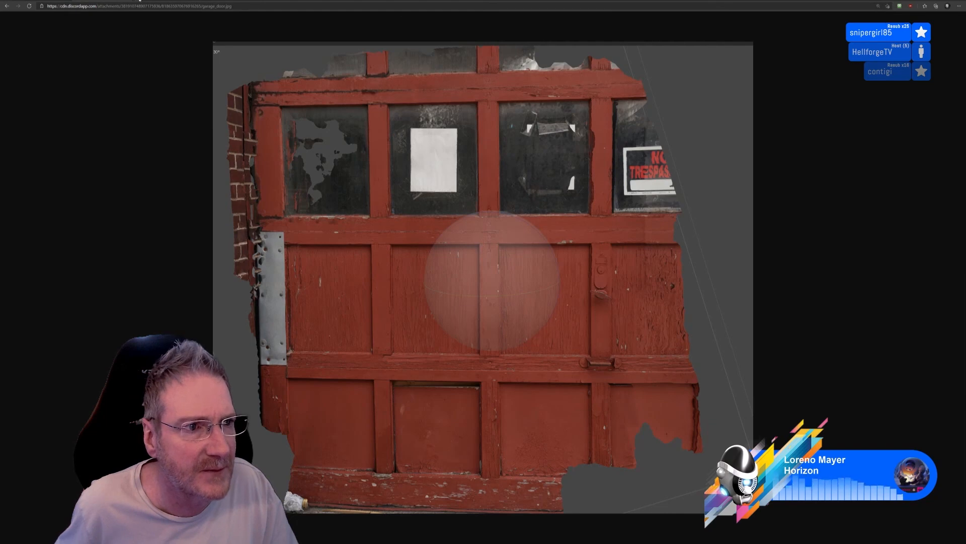
Open the copied Concrete_Sidewalk_Damaged.jpg link in a new browser tab to view the pavement scan
key("ctrl+t")
key("ctrl+v")
key("Return")
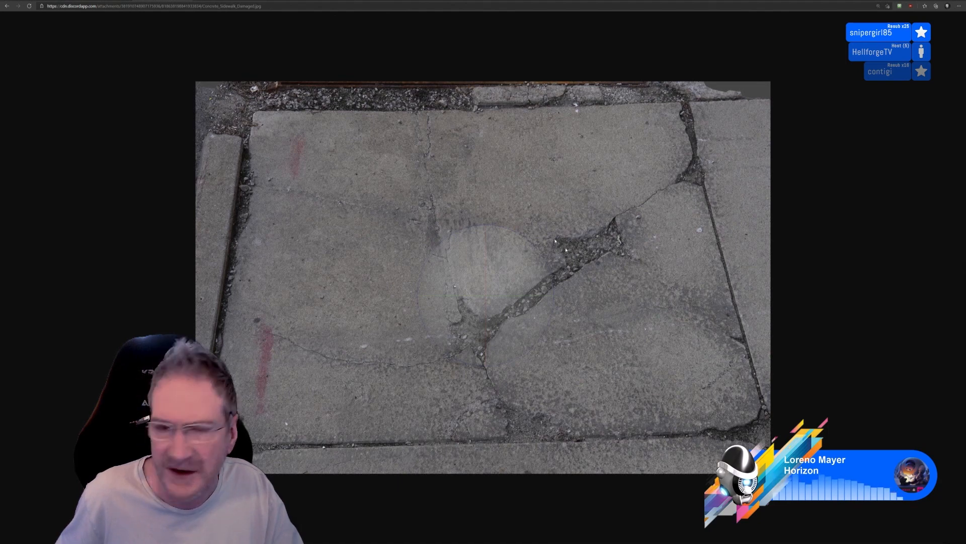
Open the copied Metal_Diamond_Plate.jpg link in a new browser tab to view the metal hatch scan
key("ctrl+t")
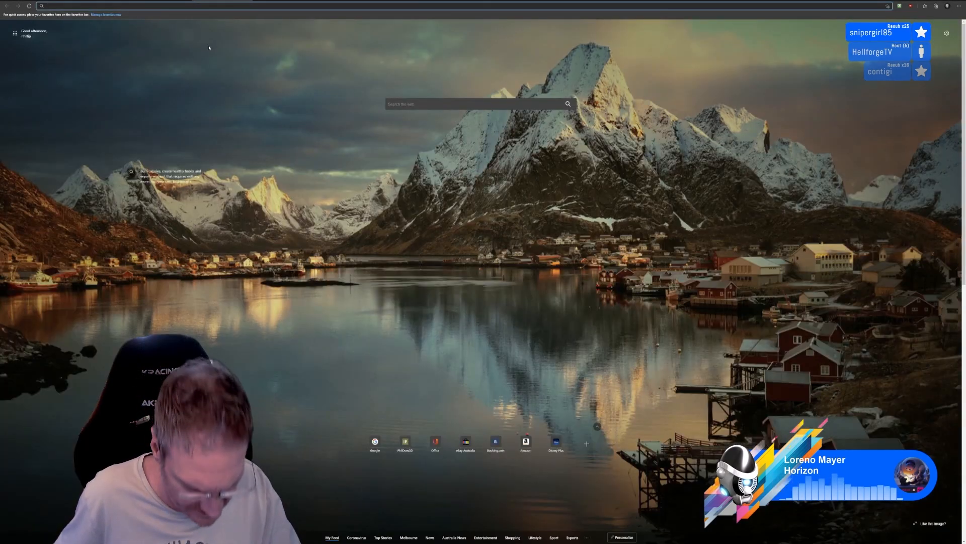
key("ctrl+v")
key("Return")
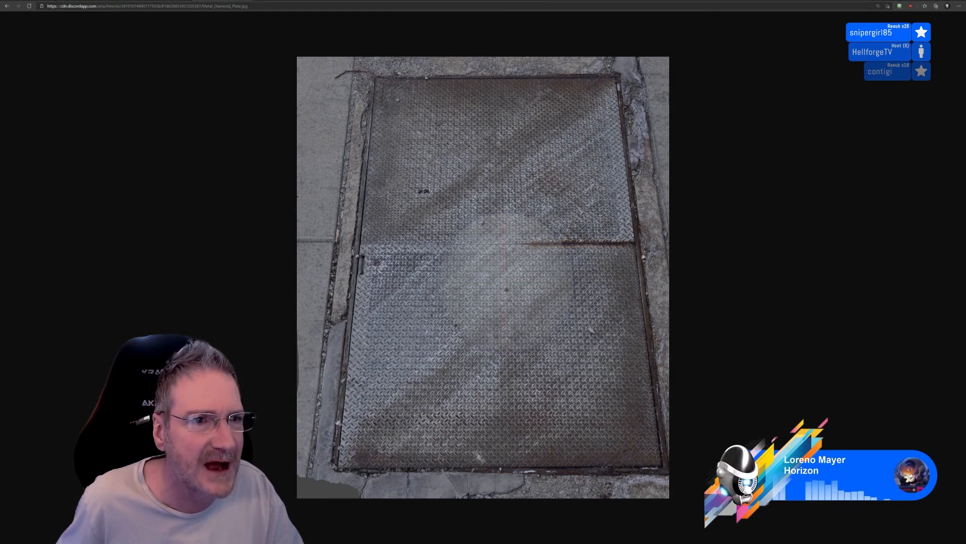
Open the copied Discord link of the leaf litter and stone wall scan in another browser tab
left_click(261, 1)
key("ctrl+v")
key("Return")
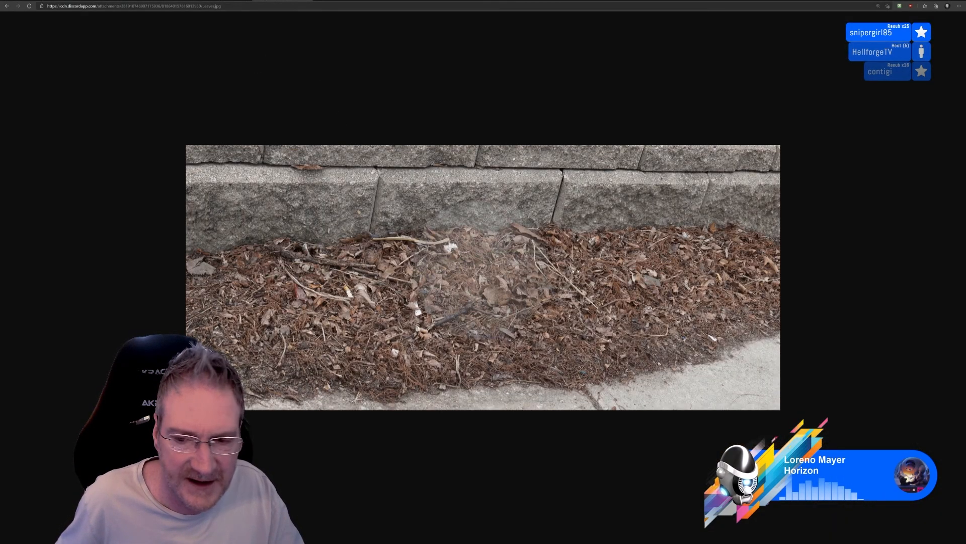
Go back through the open scan images of the pavement, diamond plate, garage door and leaves to compare them
left_click(103, 1)
key("ctrl+Tab")
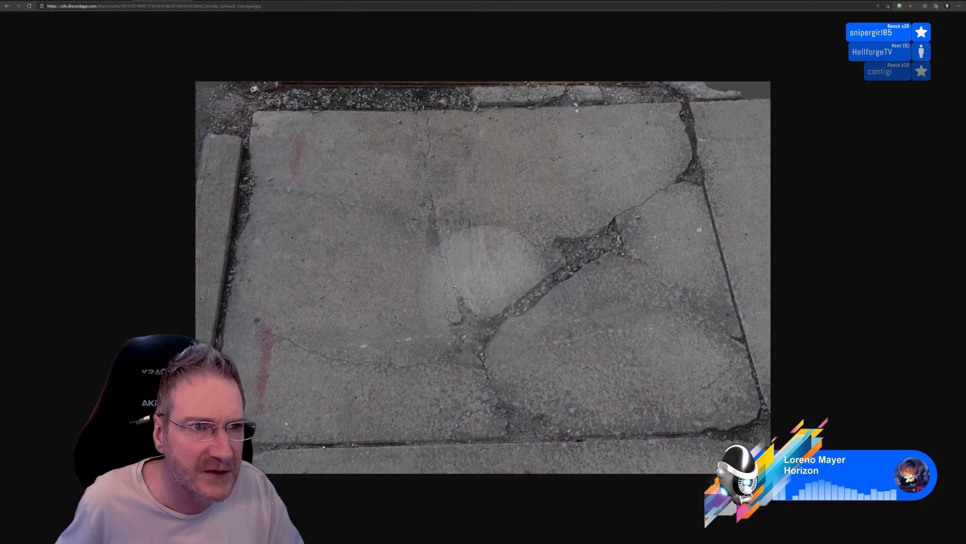
key("ctrl+Tab")
key("ctrl+Tab")
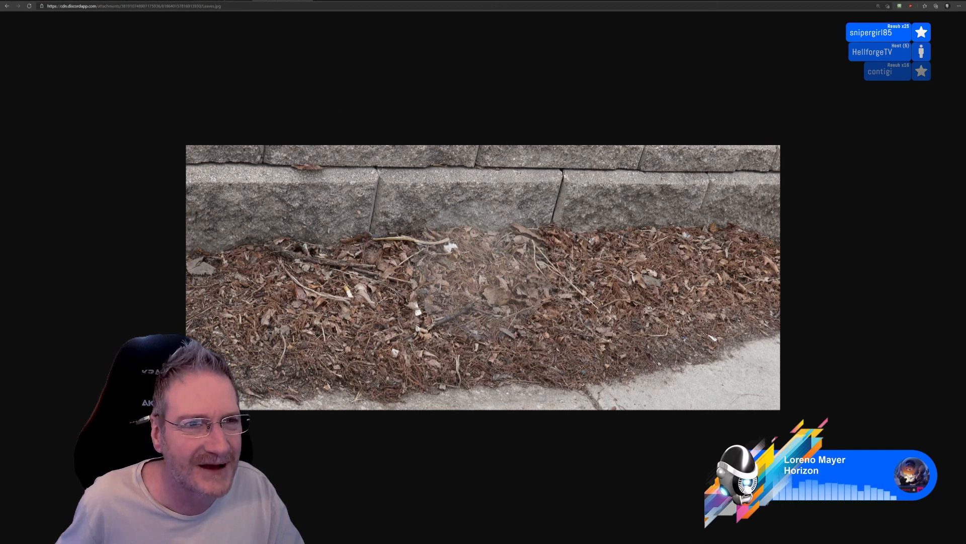
left_click(222, 0)
left_click(161, 0)
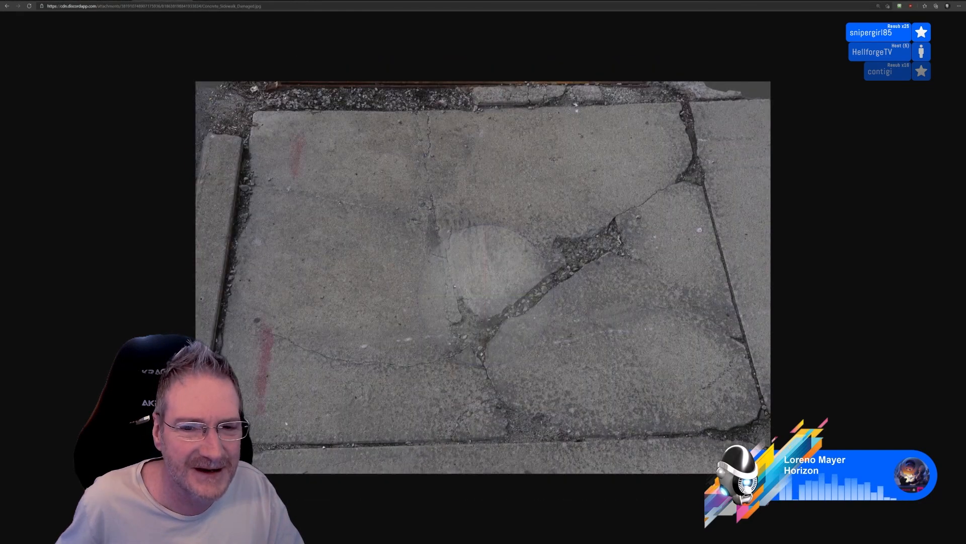
left_click(106, 0)
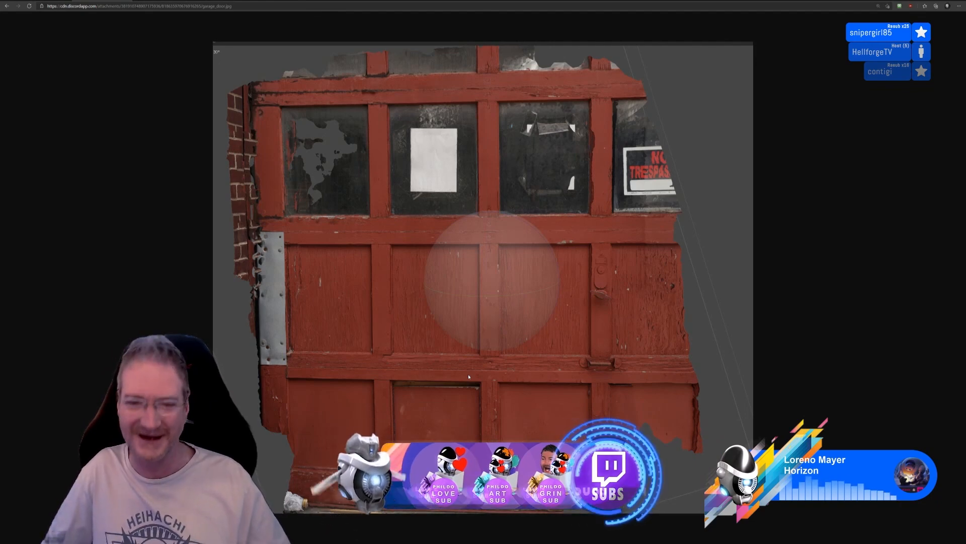
left_click(272, 1)
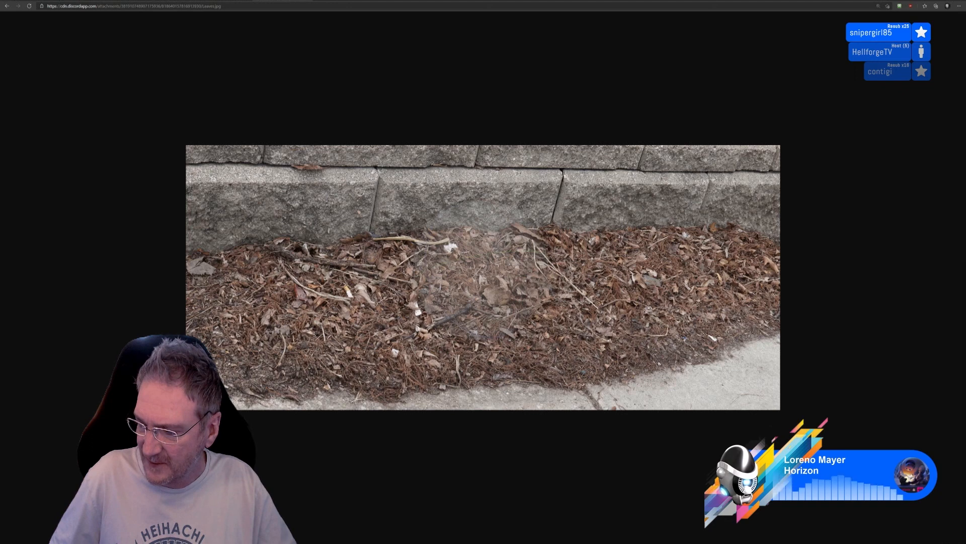
Open the copied link of the annotated street portrait in a new browser tab and enlarge it to read the handwritten notes
key("ctrl+t")
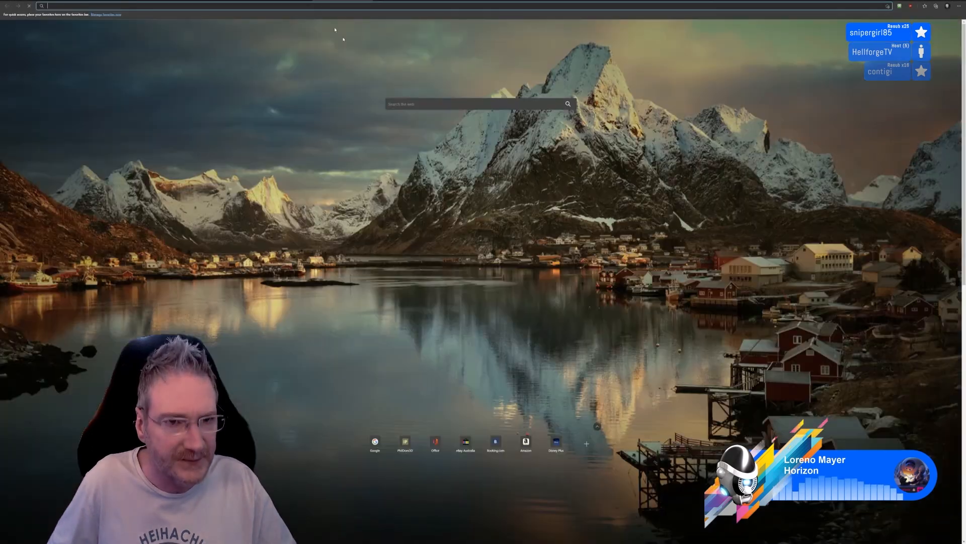
key("ctrl+v")
key("Return")
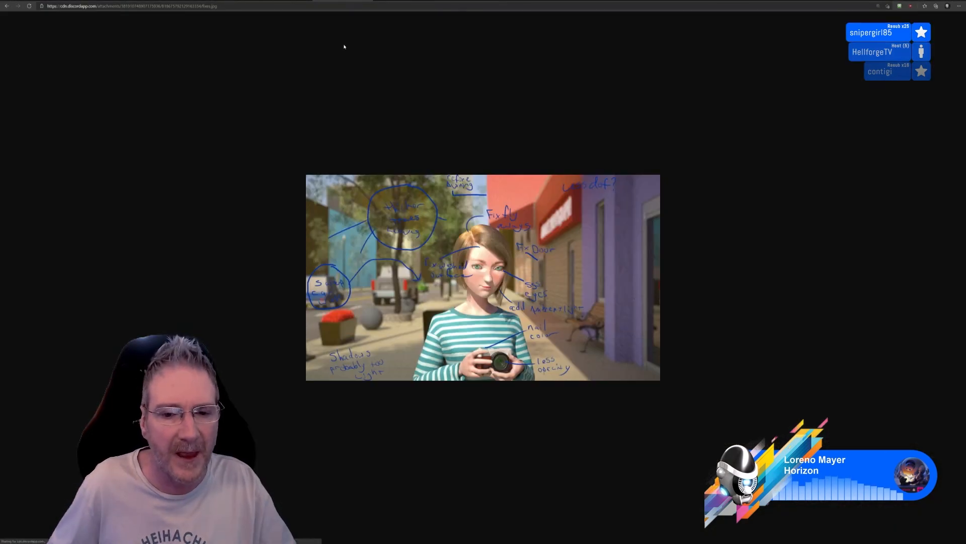
scroll(608, 276, "up", 2, "ctrl")
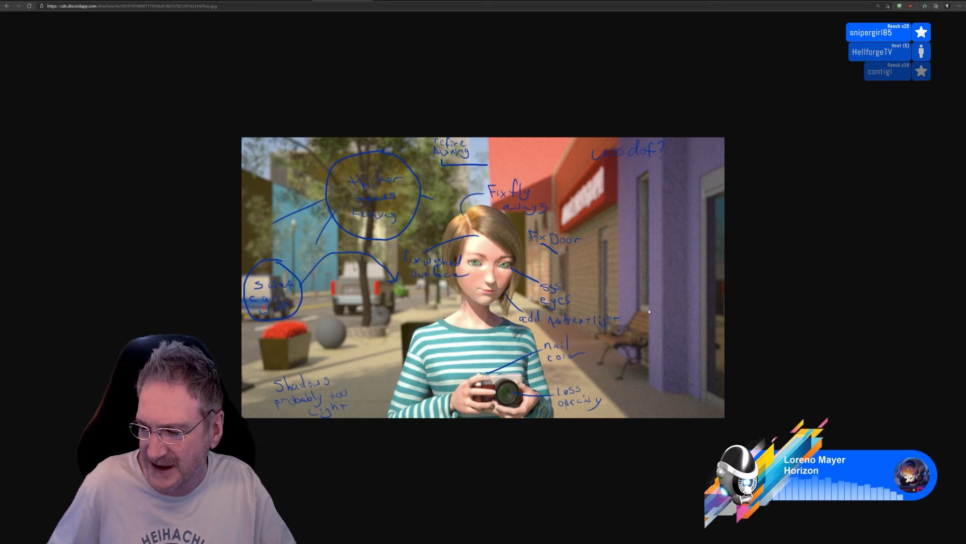
scroll(623, 342, "up", 1, "ctrl")
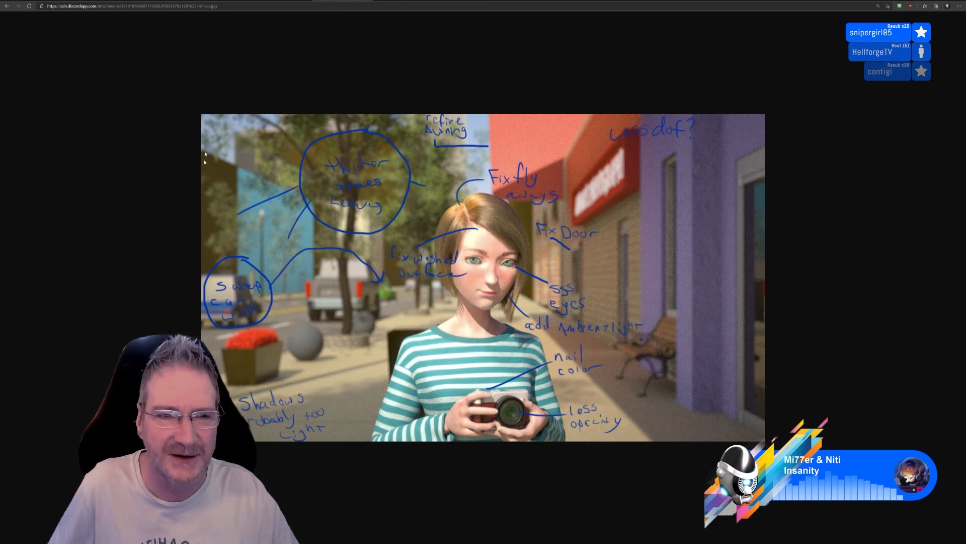
Review the shared images once more in order, from the submachine gun render through the scans to the annotated portrait
left_click(44, 1)
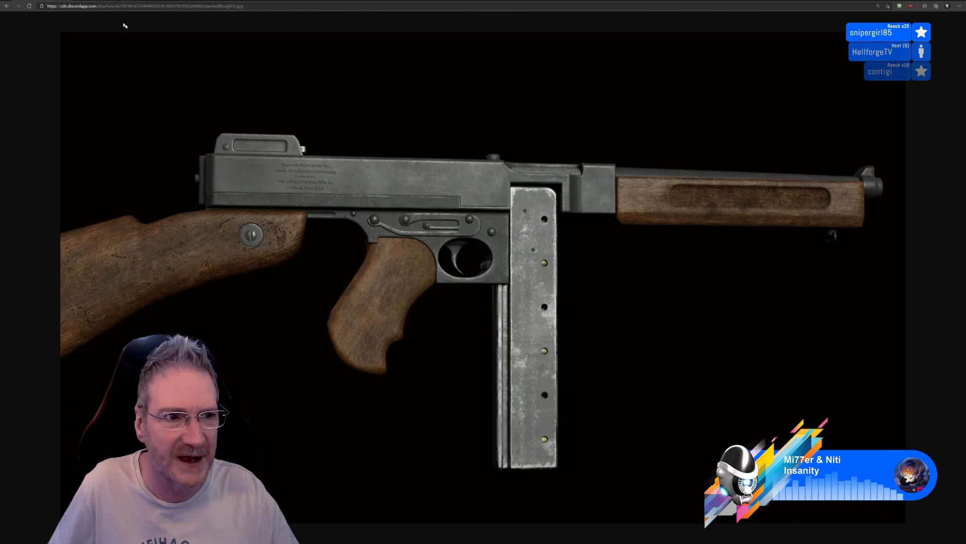
left_click(127, 1)
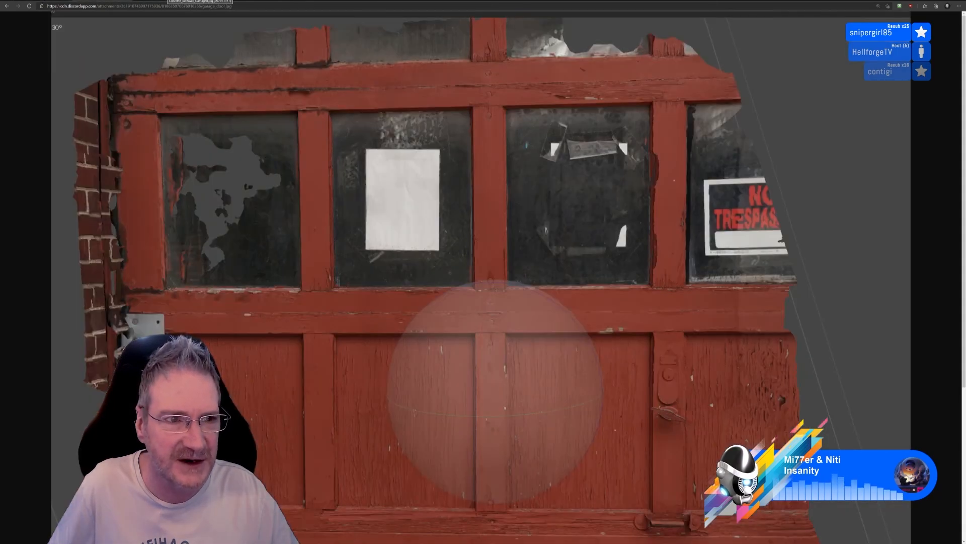
left_click(170, 1)
left_click(221, 1)
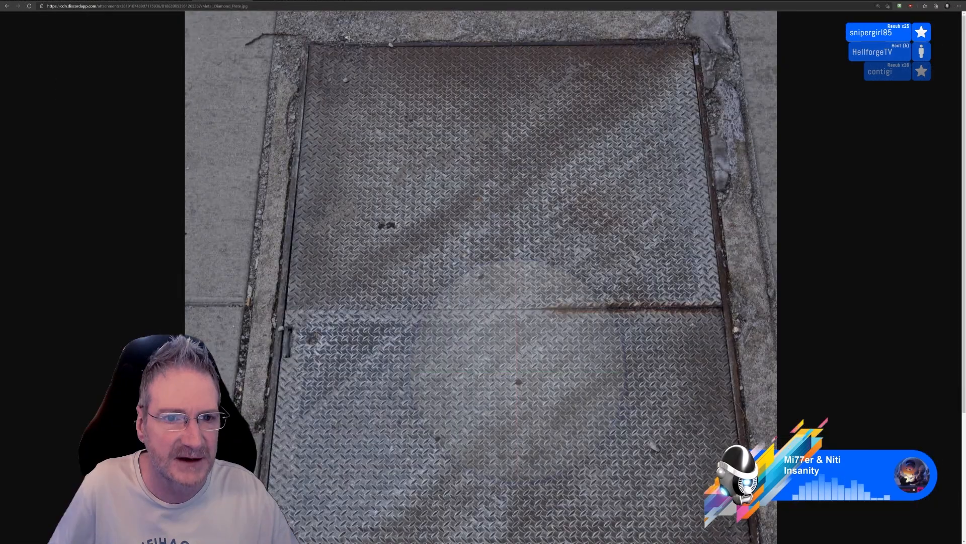
left_click(280, 1)
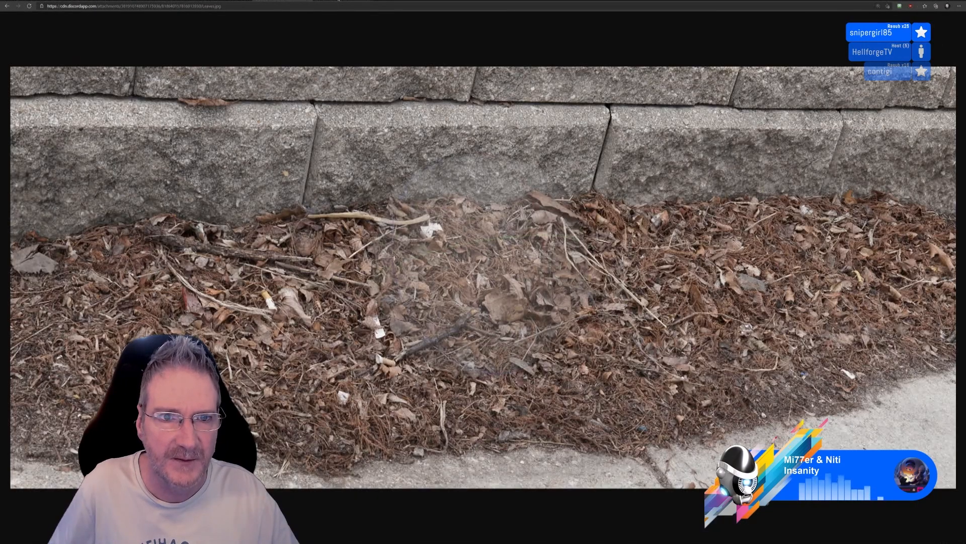
left_click(339, 1)
Return to Substance Painter, check the whole kitchen base unit from above and save the project
left_click(960, 2)
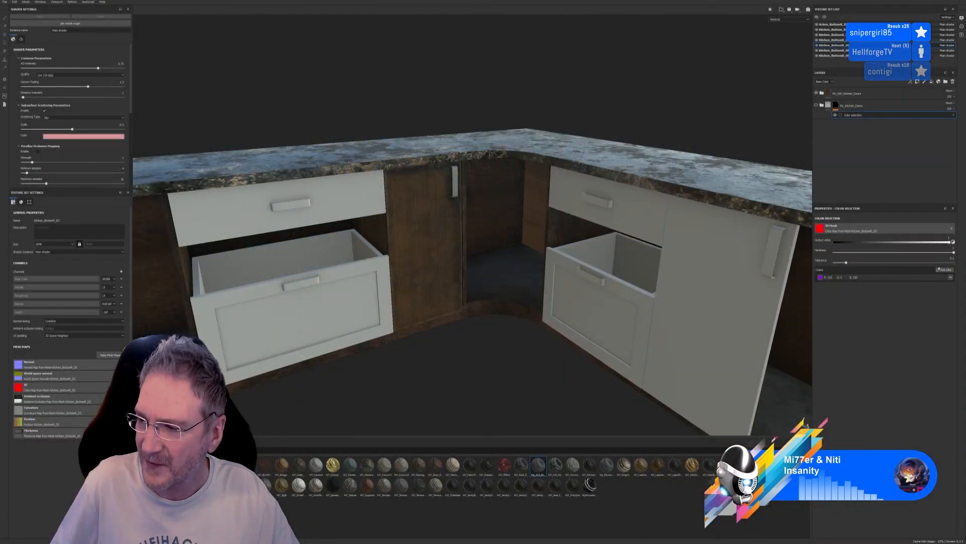
scroll(524, 324, "down", 5)
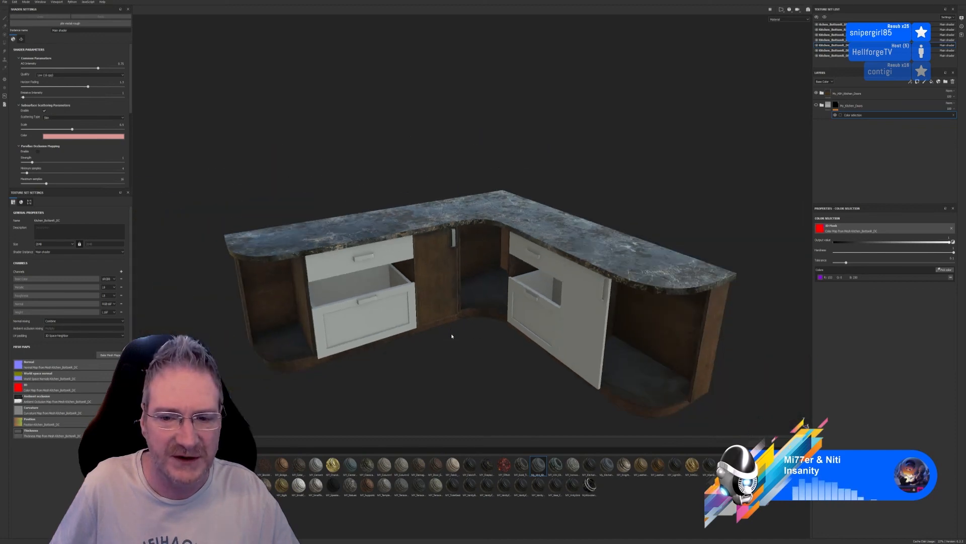
left_click_drag(477, 349, 503, 371, "alt")
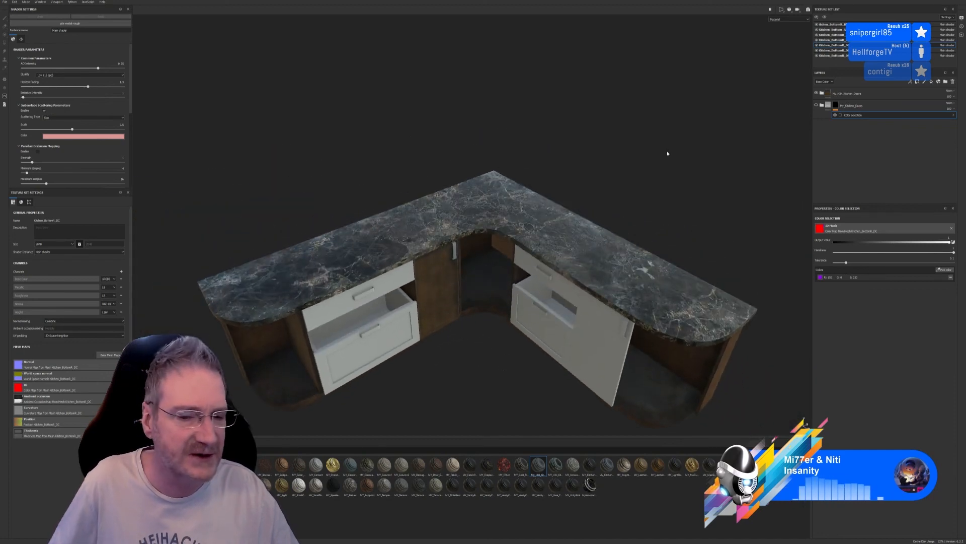
left_click(4, 2)
left_click(9, 48)
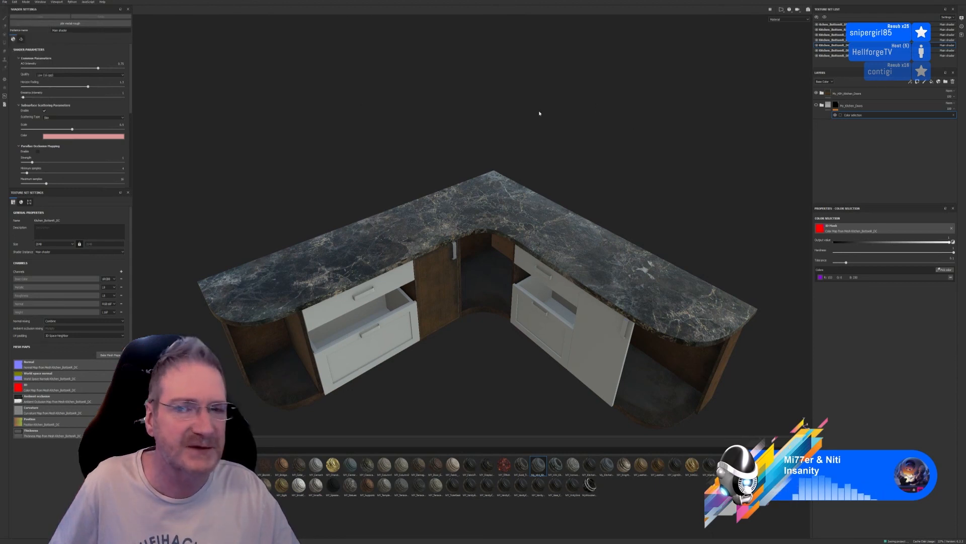